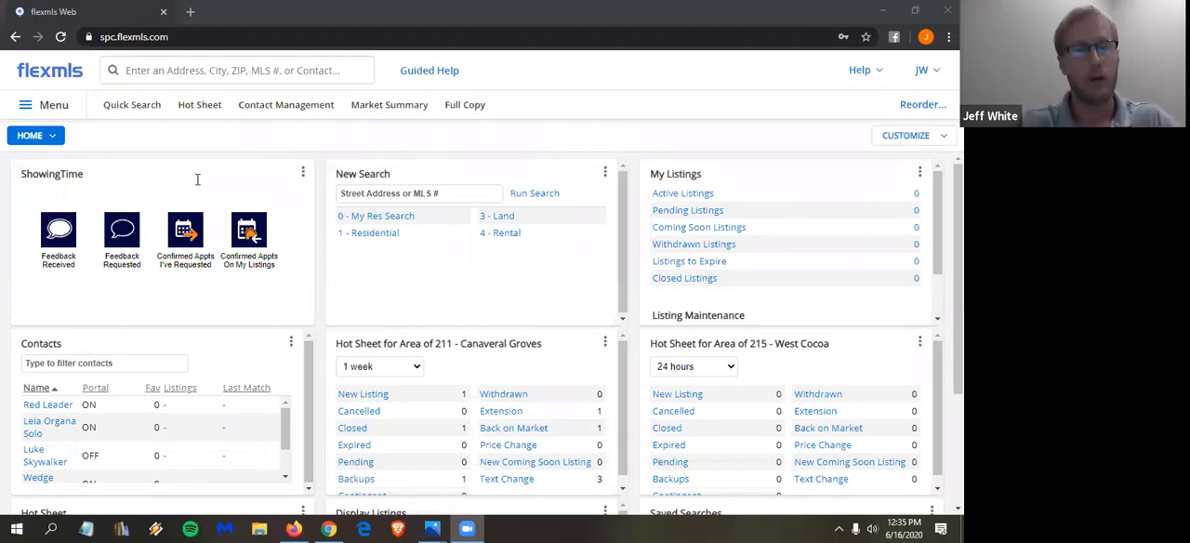
- Try a search for the CMA menu item and clear the query
left_click(197, 70)
type("cma")
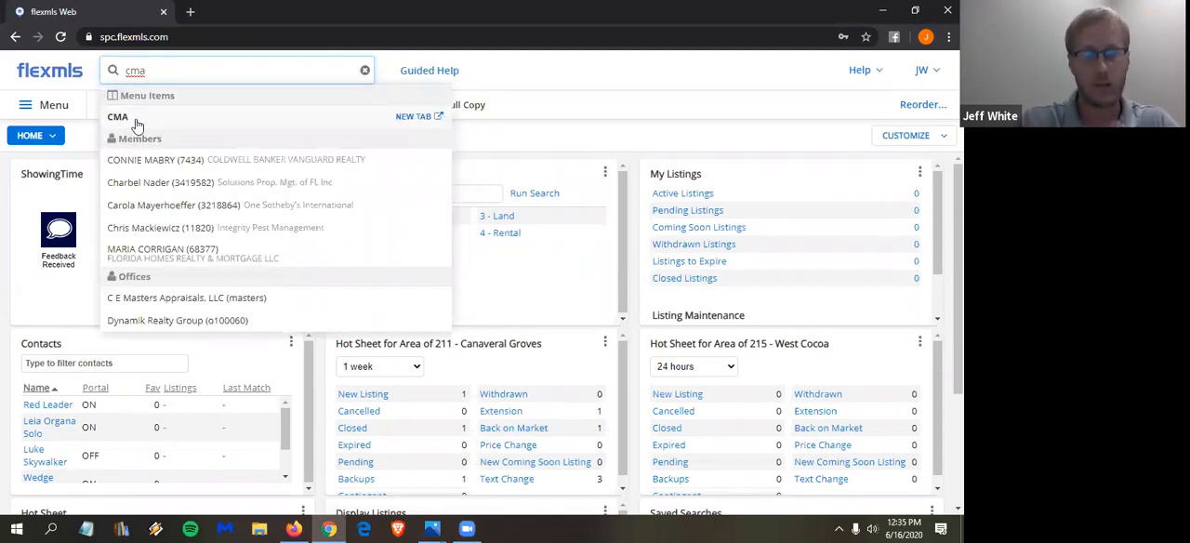
double_click(146, 69)
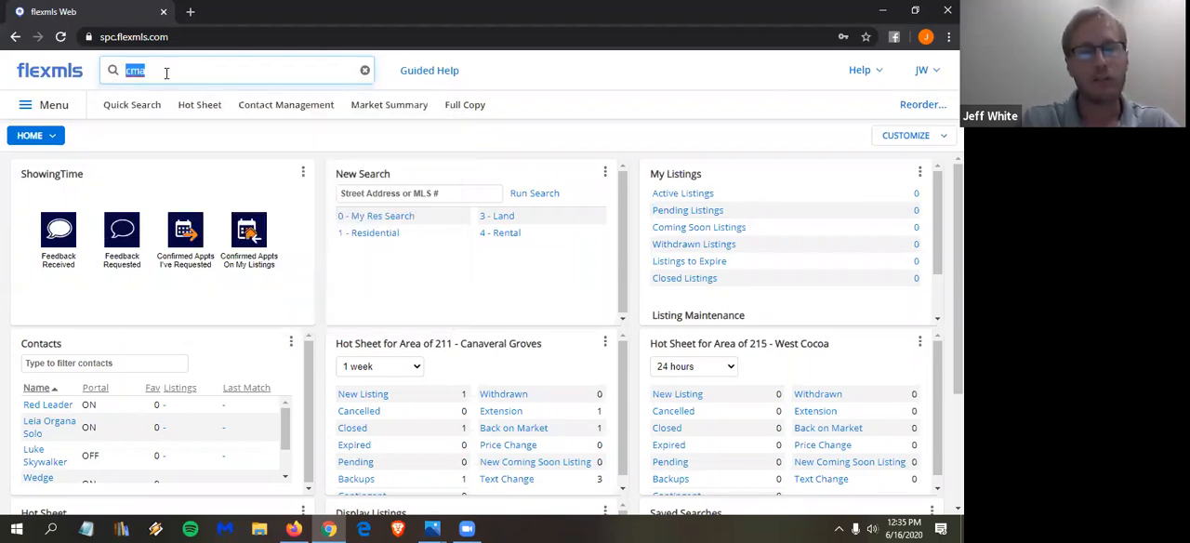
key("BackSpace")
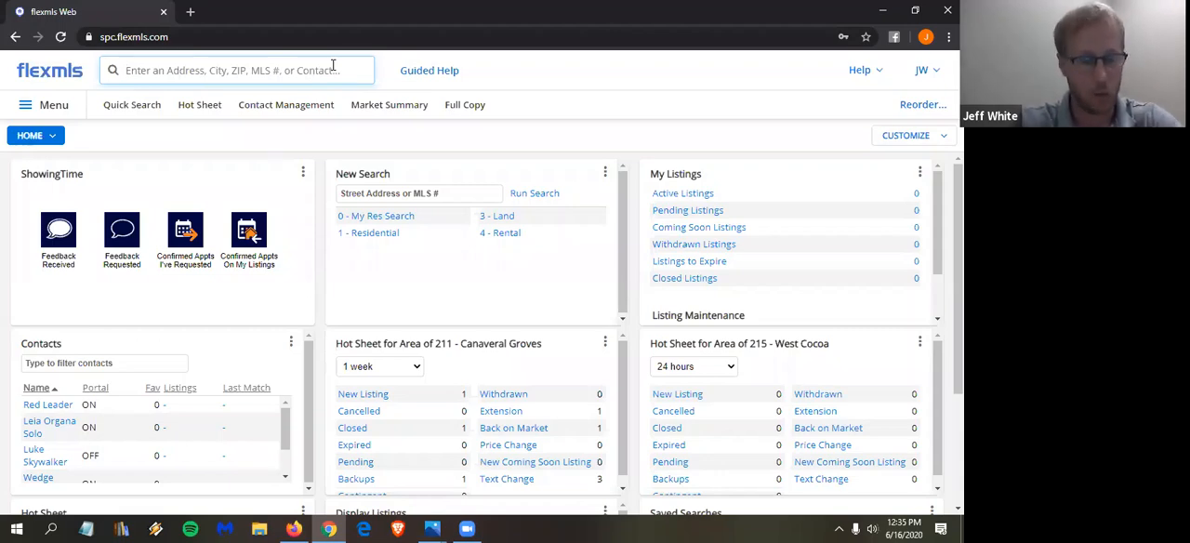
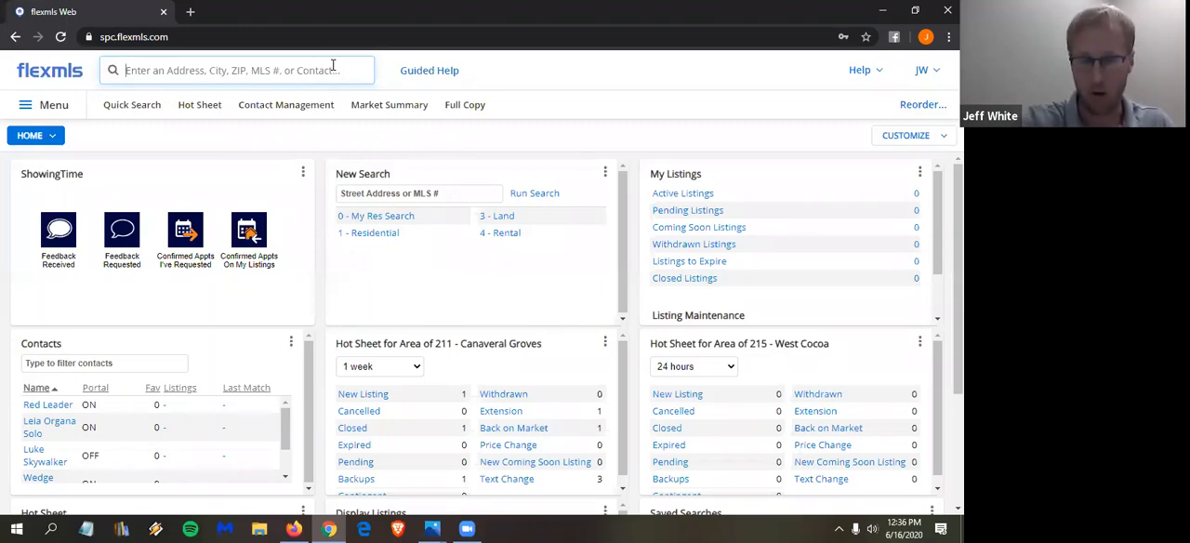
- Try a search for the subject property by MLS number 565306 and clear the query
type("565306")
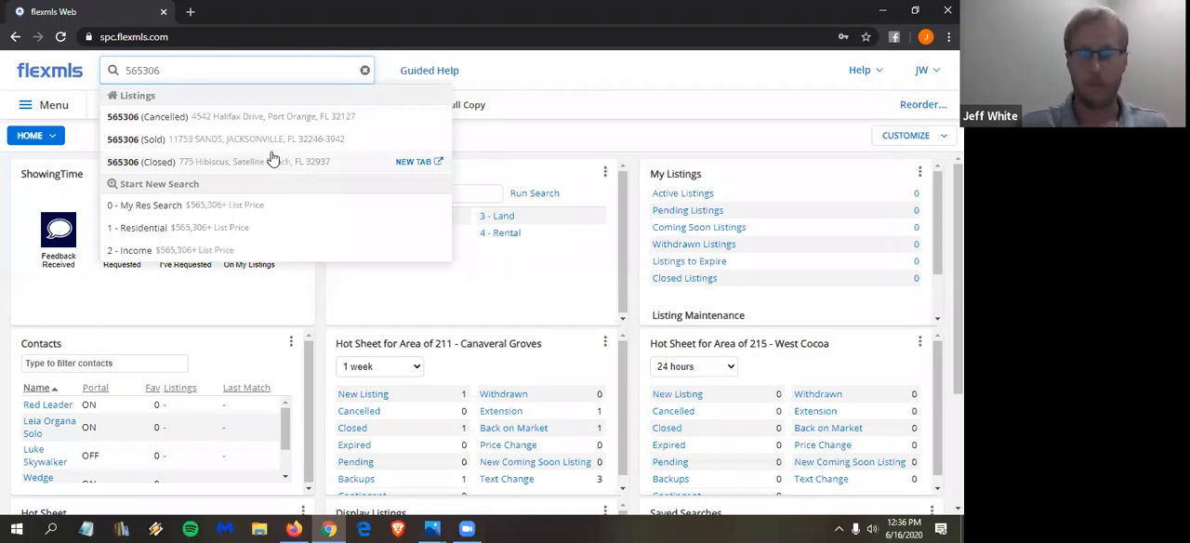
left_click_drag(176, 71, 116, 65)
key("BackSpace")
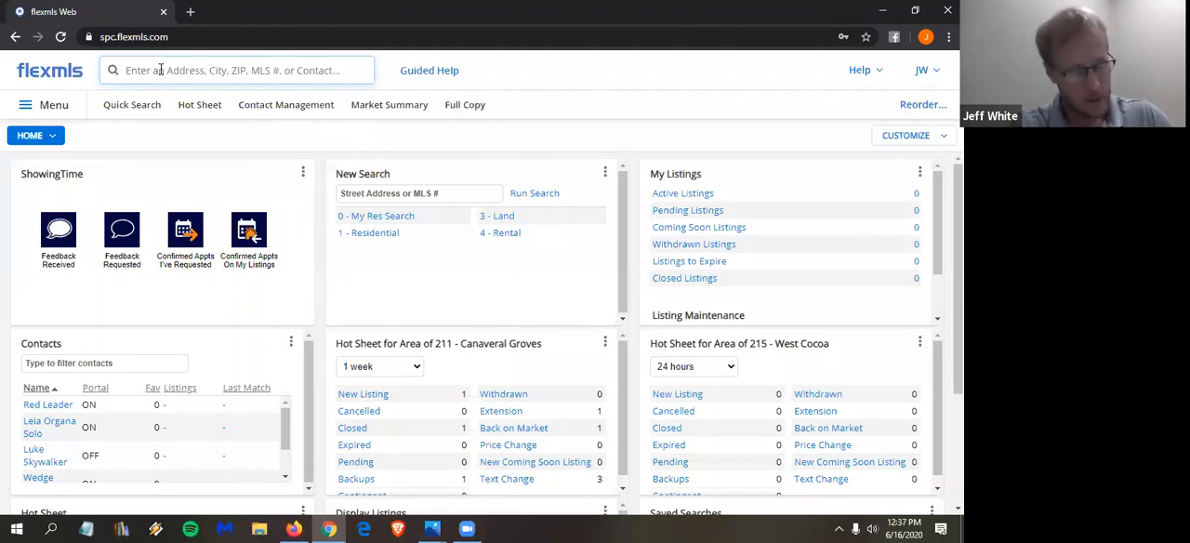
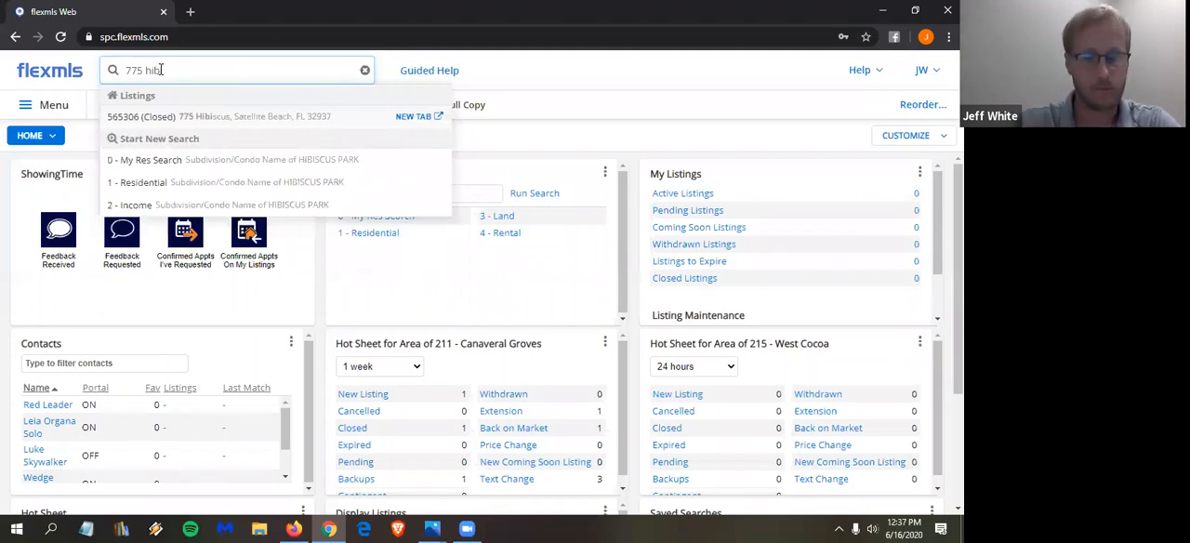
- Find the closed Satellite Beach listing, MLS 565306, by its street address and open it in a new tab
left_click(428, 119)
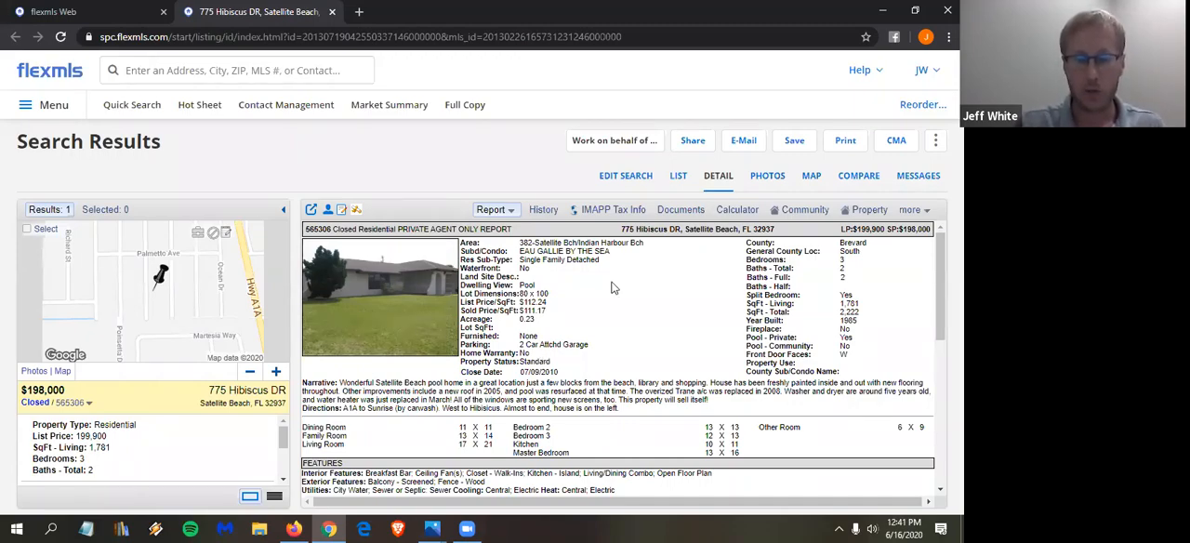
- Try a search for "area of 382" and clear the query
left_click(244, 79)
type("area ")
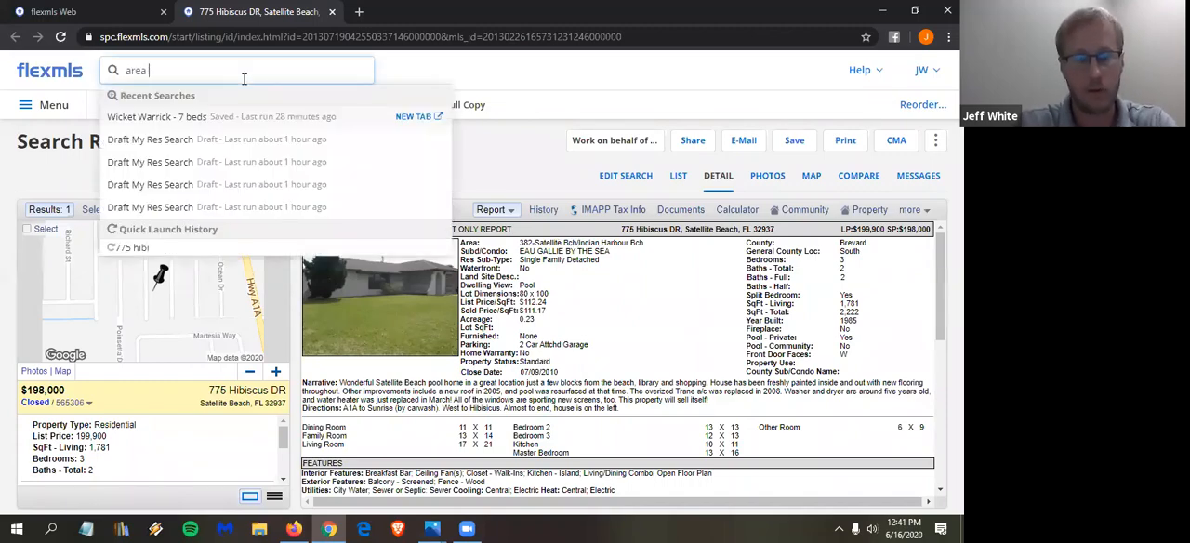
type("of 382")
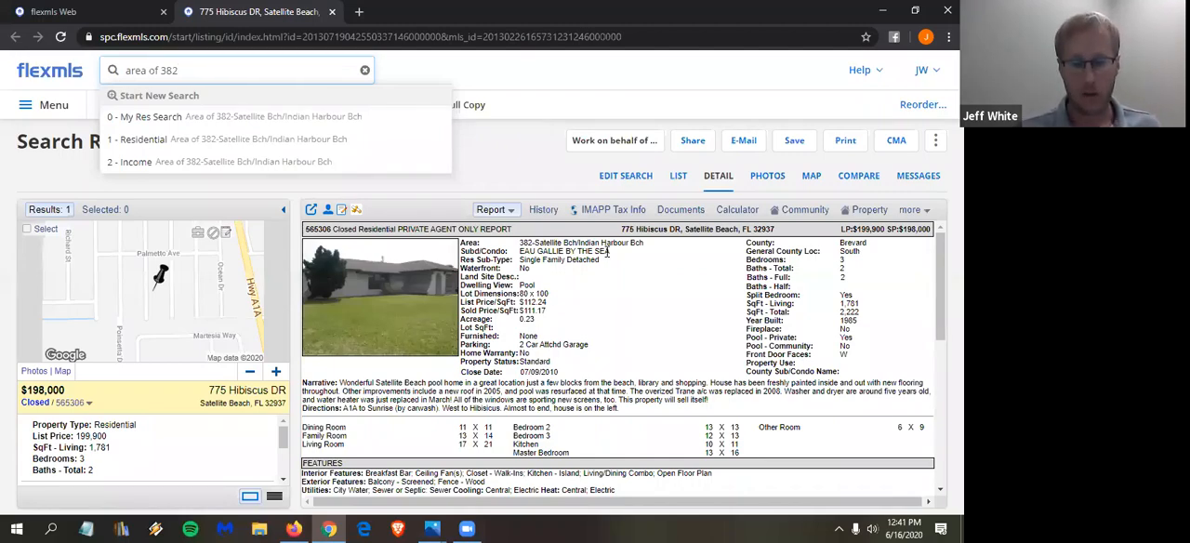
key("BackSpace")
key("BackSpace")
key("BackSpace")
key("BackSpace")
key("BackSpace")
key("BackSpace")
key("BackSpace")
key("BackSpace")
key("BackSpace")
key("BackSpace")
key("BackSpace")
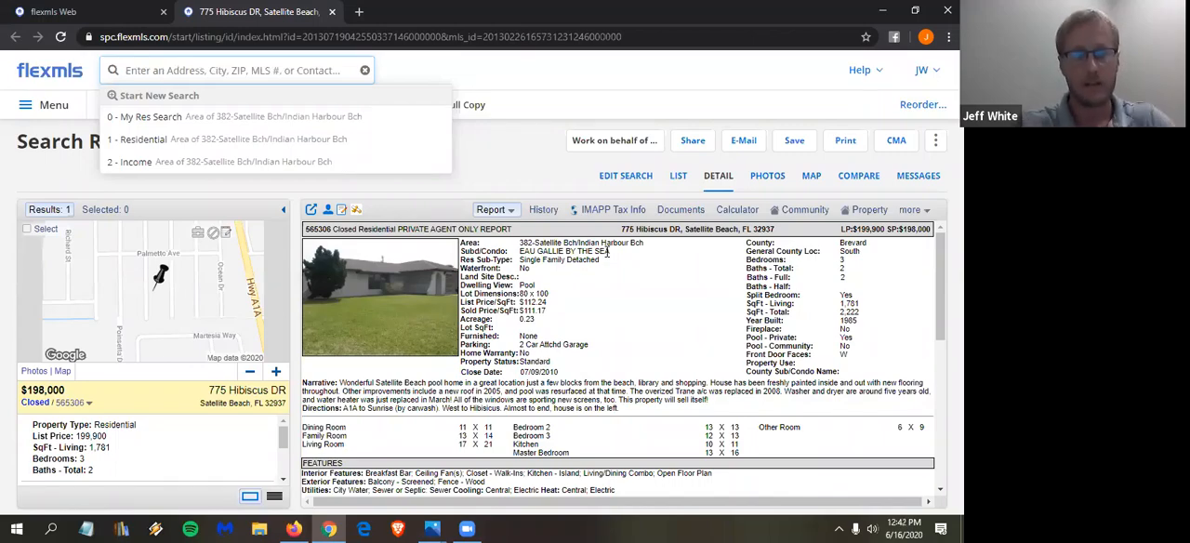
- Run a My Res Search for "1 mile from 565306" and show the results on the map
type("1 mile from")
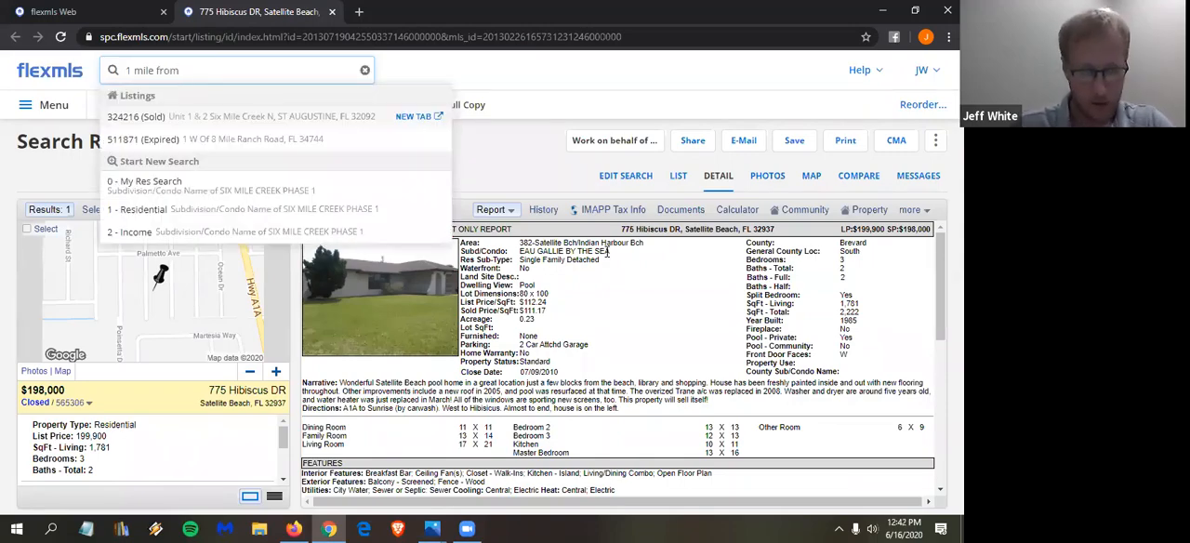
type(" 56")
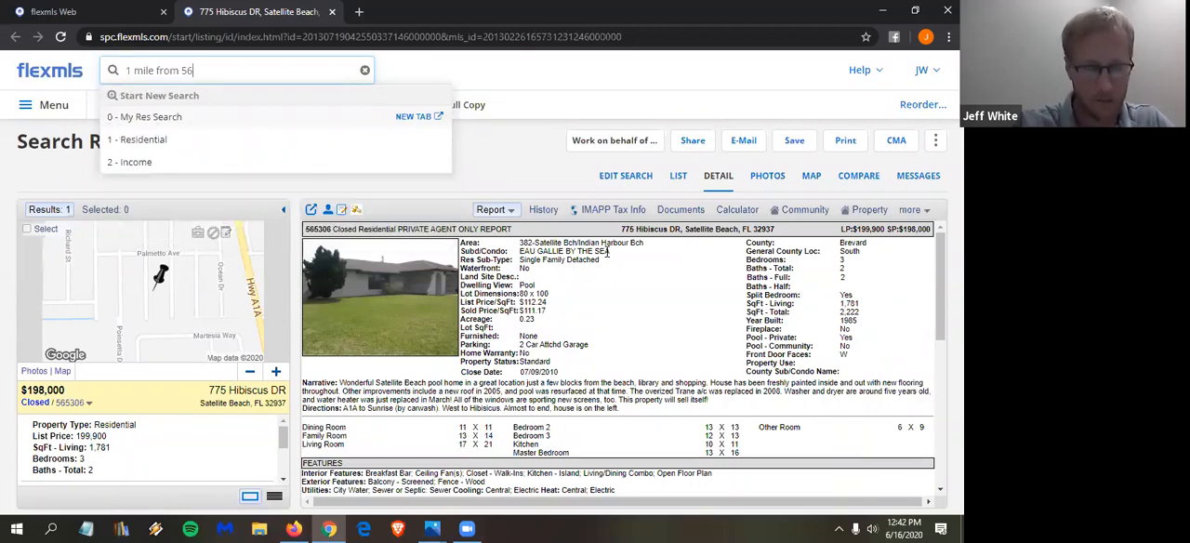
type("5306")
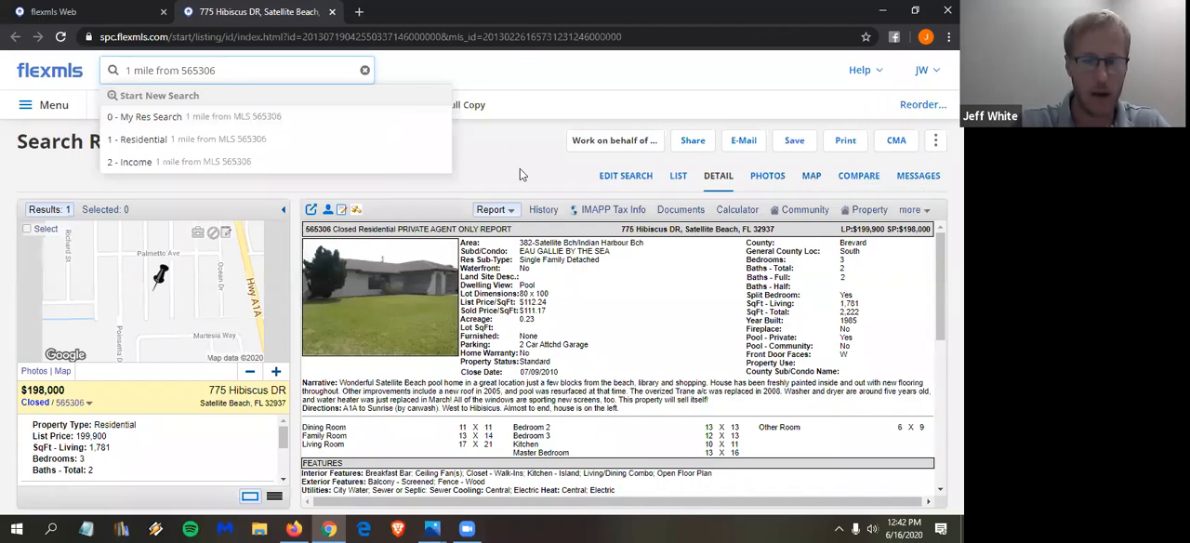
left_click(235, 120)
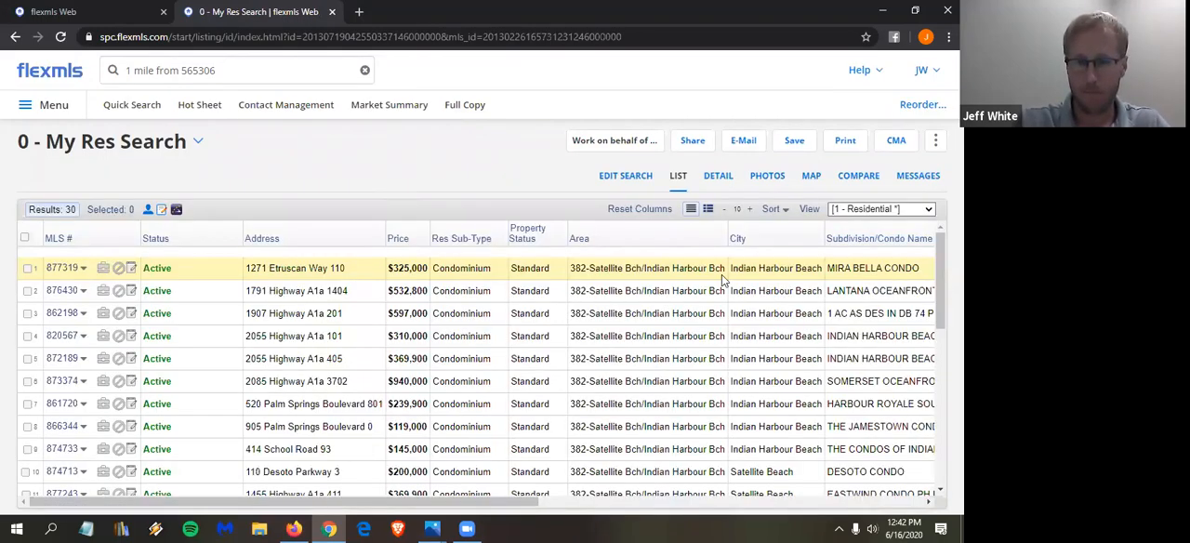
left_click(815, 182)
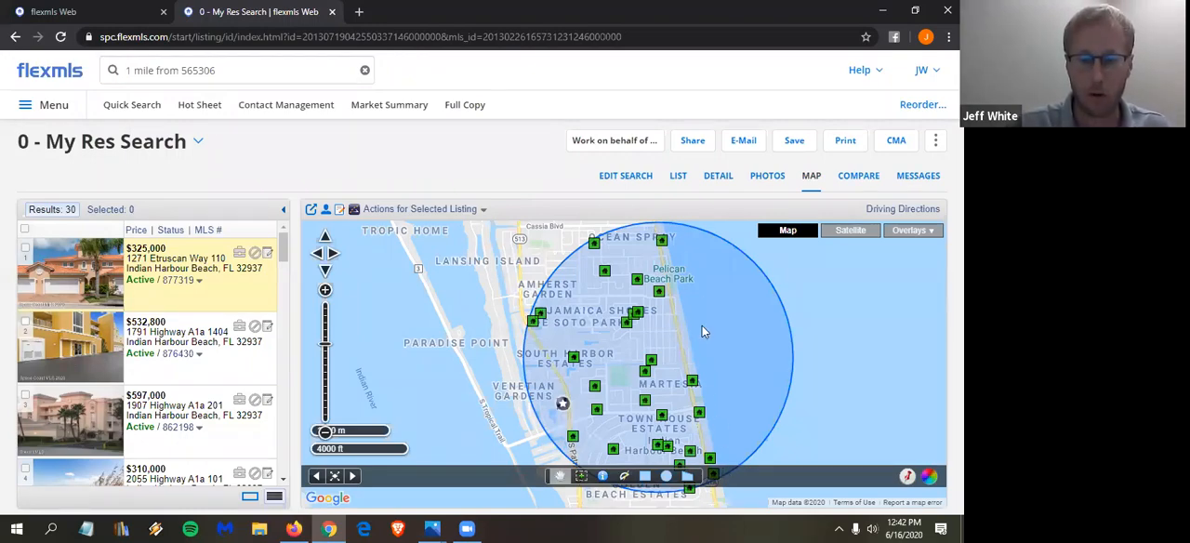
- Open the search criteria for editing and check the available MLS sources
left_click(642, 181)
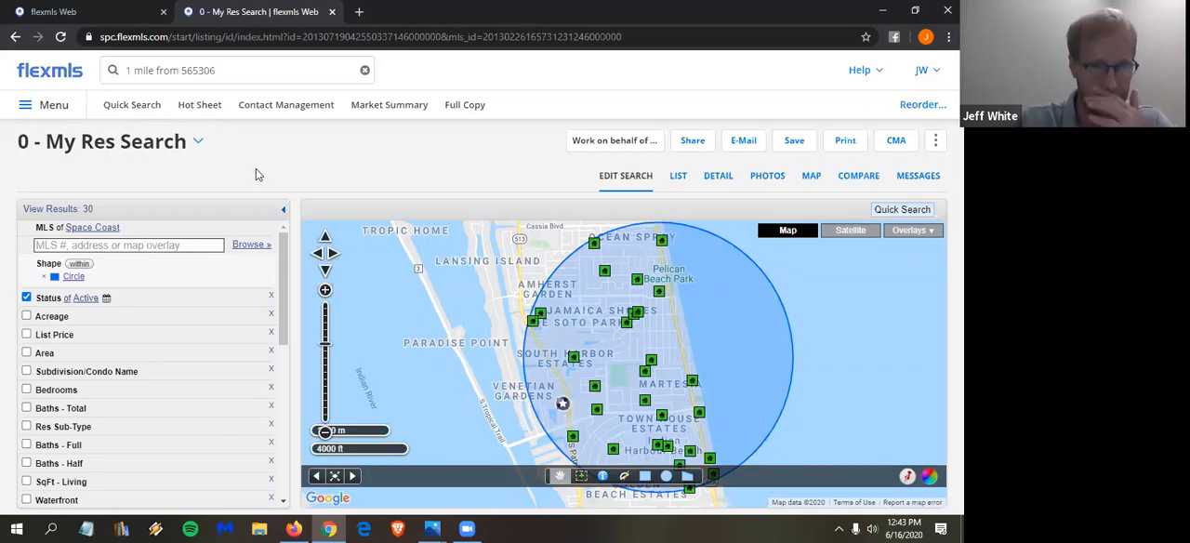
left_click(45, 230)
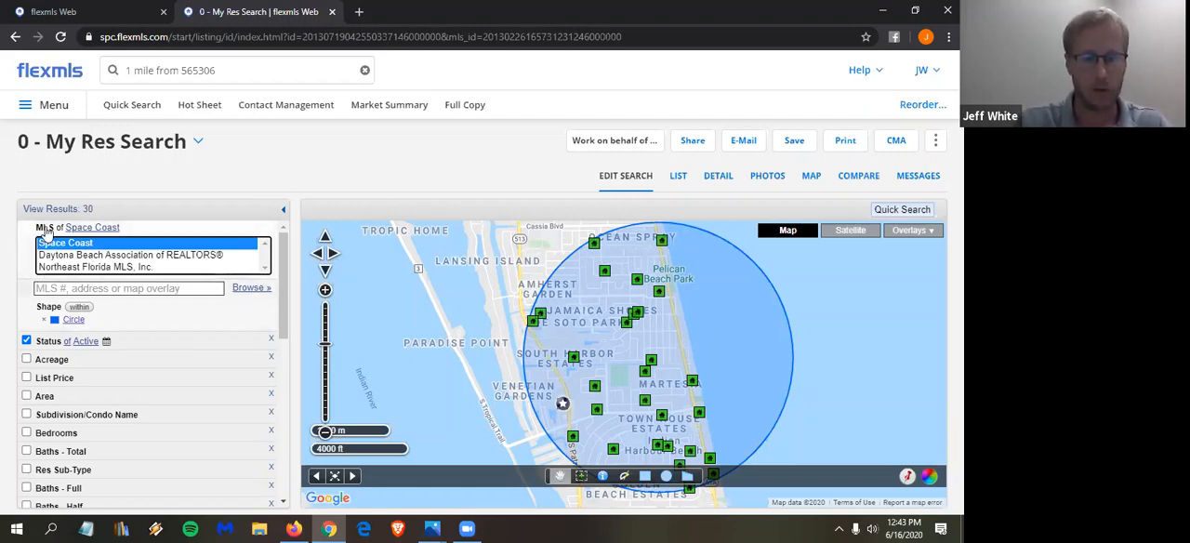
left_click(46, 230)
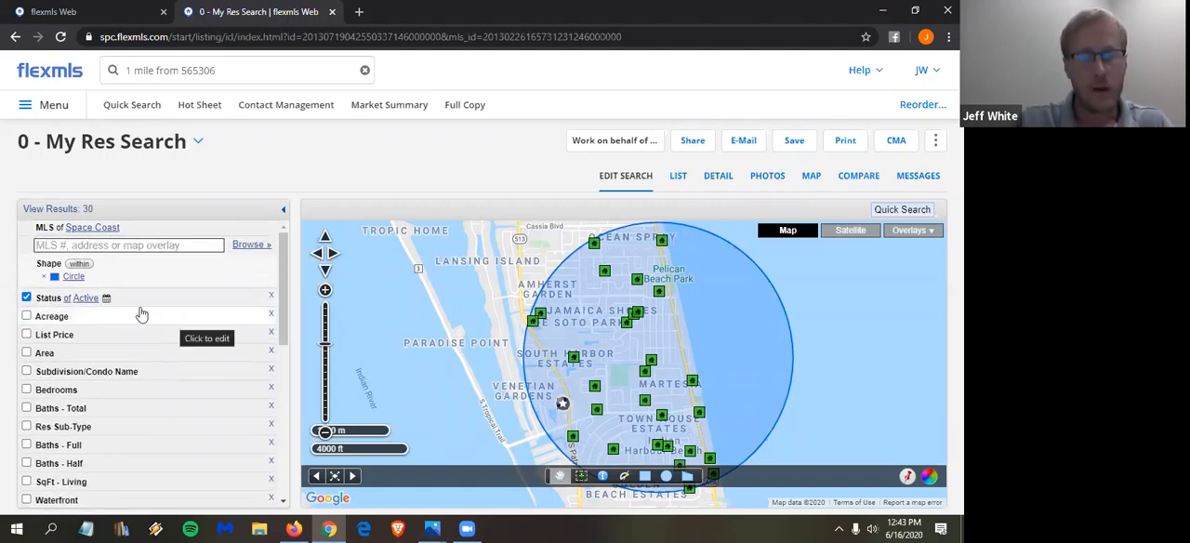
- Add Pending, Backups, Contingent and Closed to the Active status in the search criteria
left_click(53, 304)
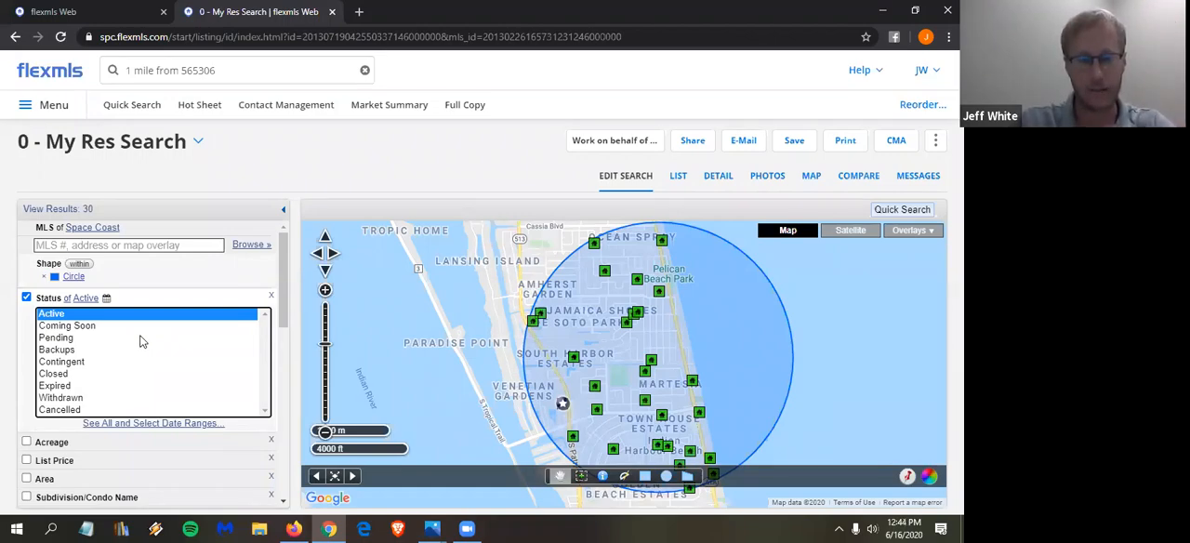
left_click(71, 340, "ctrl")
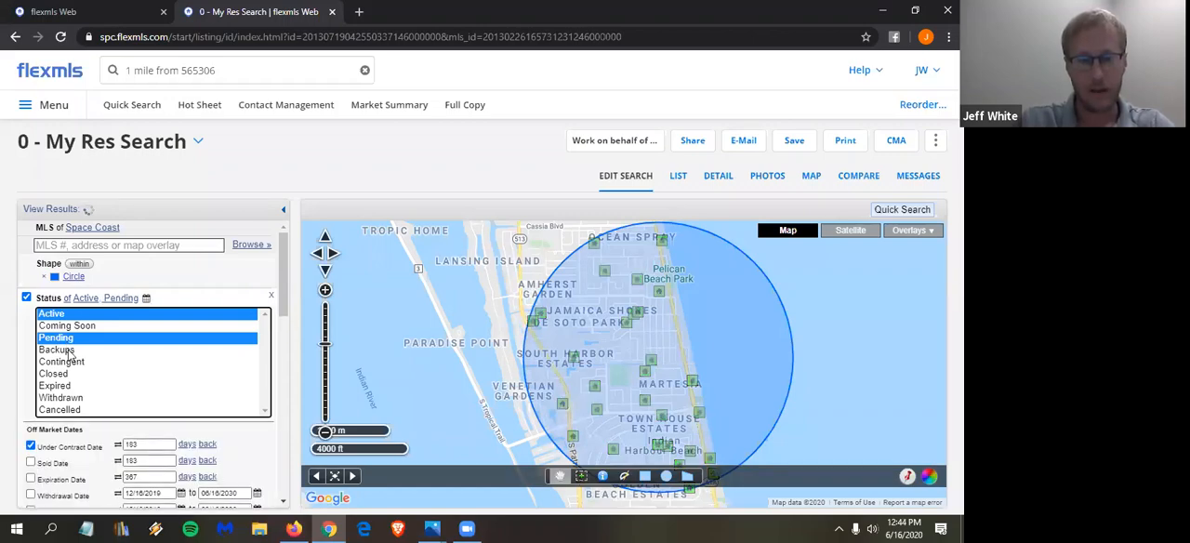
left_click(68, 352, "ctrl")
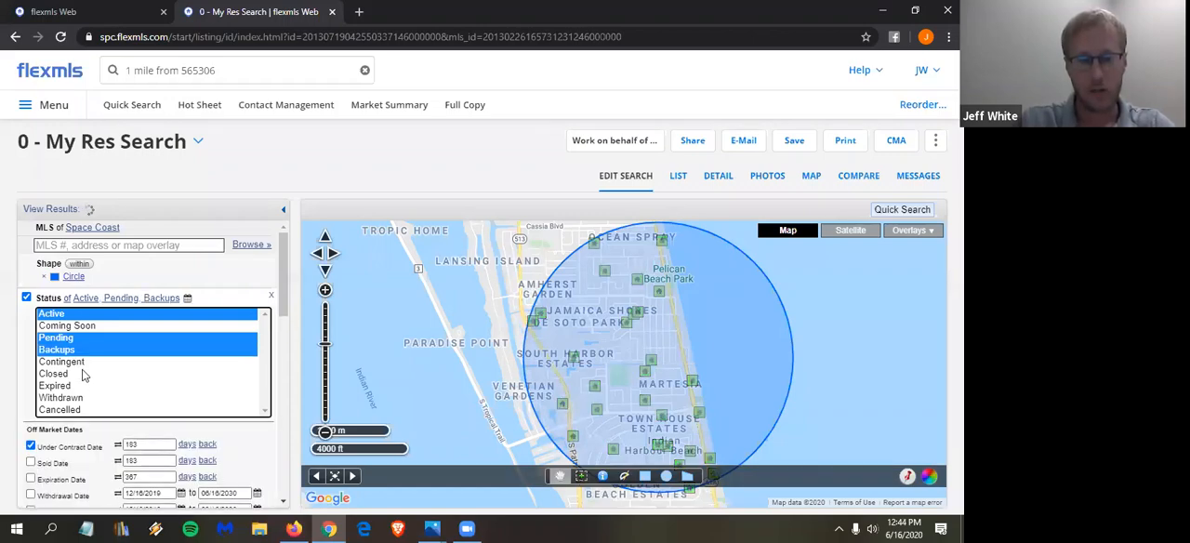
left_click(83, 374, "shift")
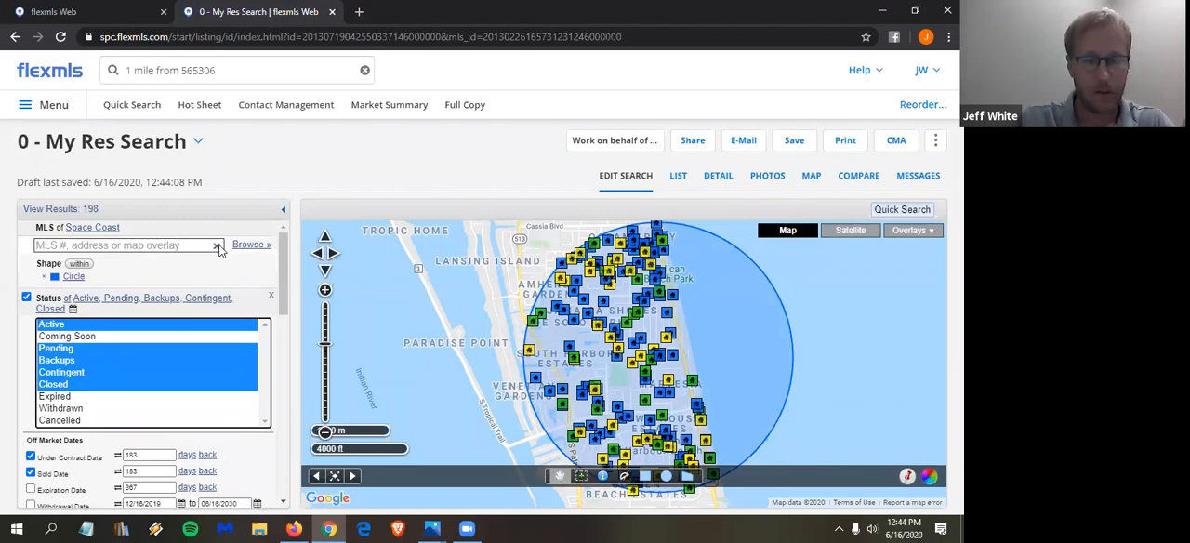
- Switch the Under Contract Date and Sold Date filters from days back to calendar date ranges
scroll(228, 244, "down", 2)
scroll(231, 249, "down", 2)
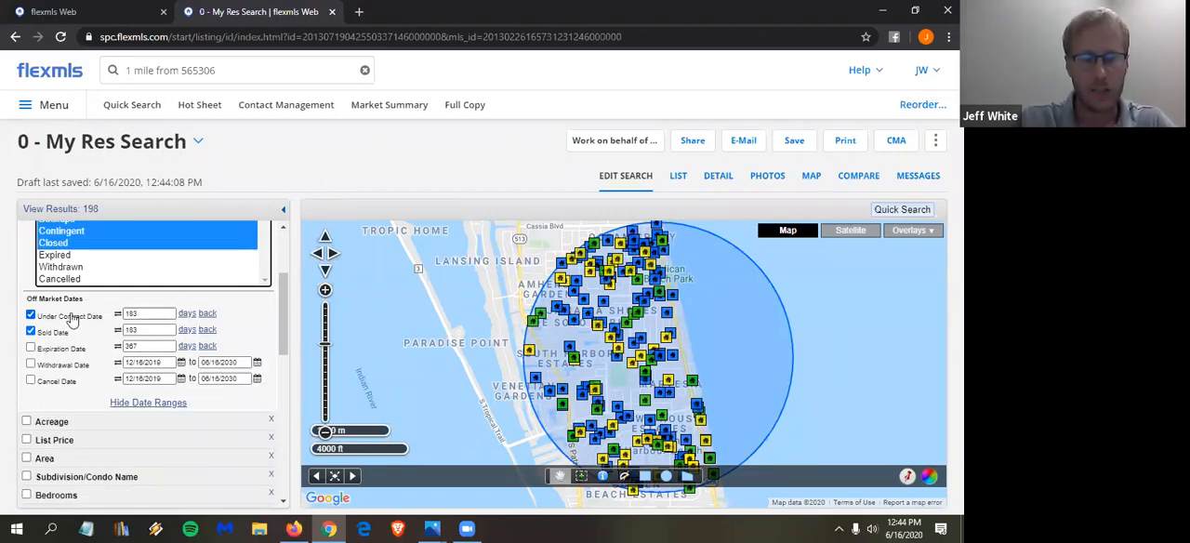
scroll(67, 336, "up", 2)
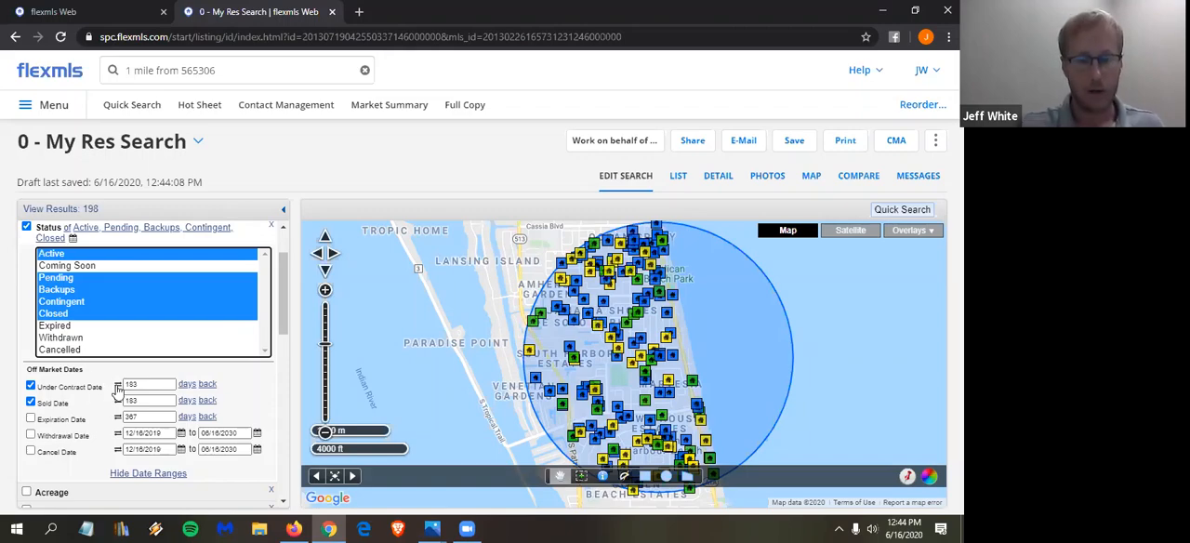
left_click(118, 384)
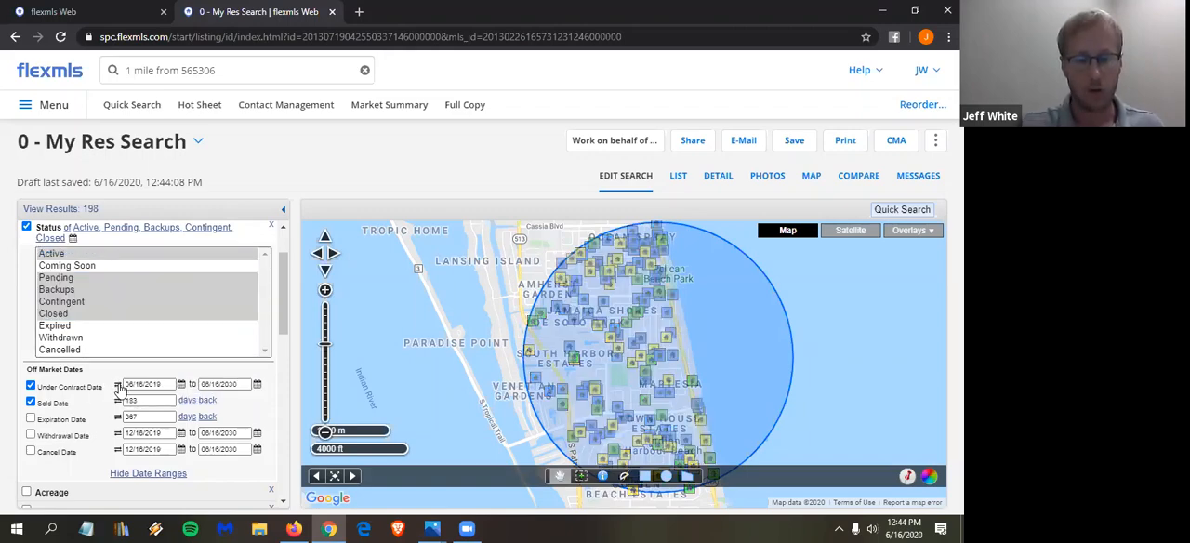
left_click(118, 401)
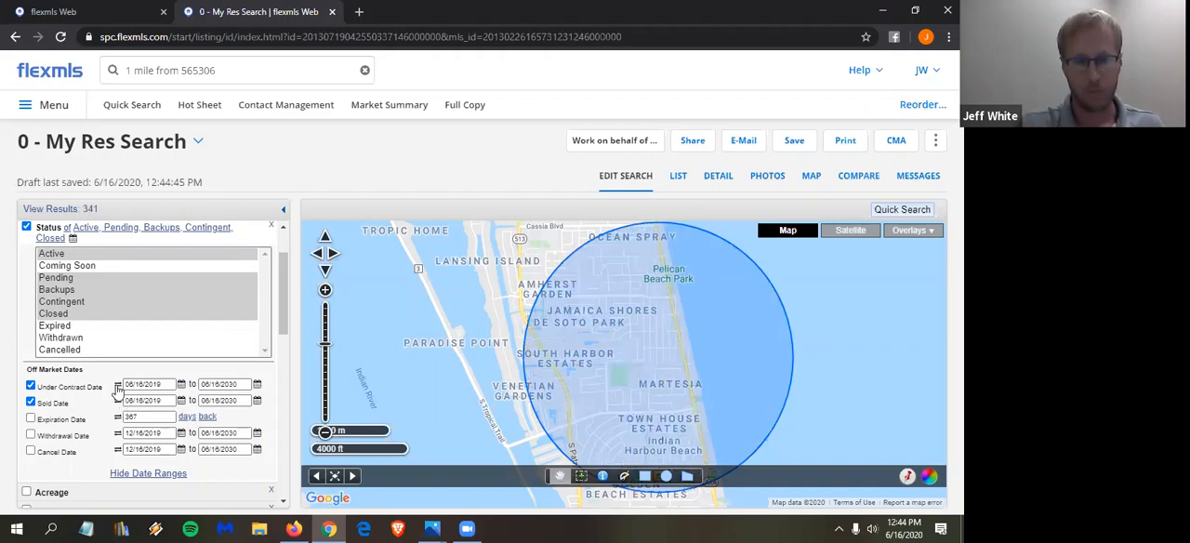
- Set the Under Contract Date filter to 3 months back
left_click(118, 386)
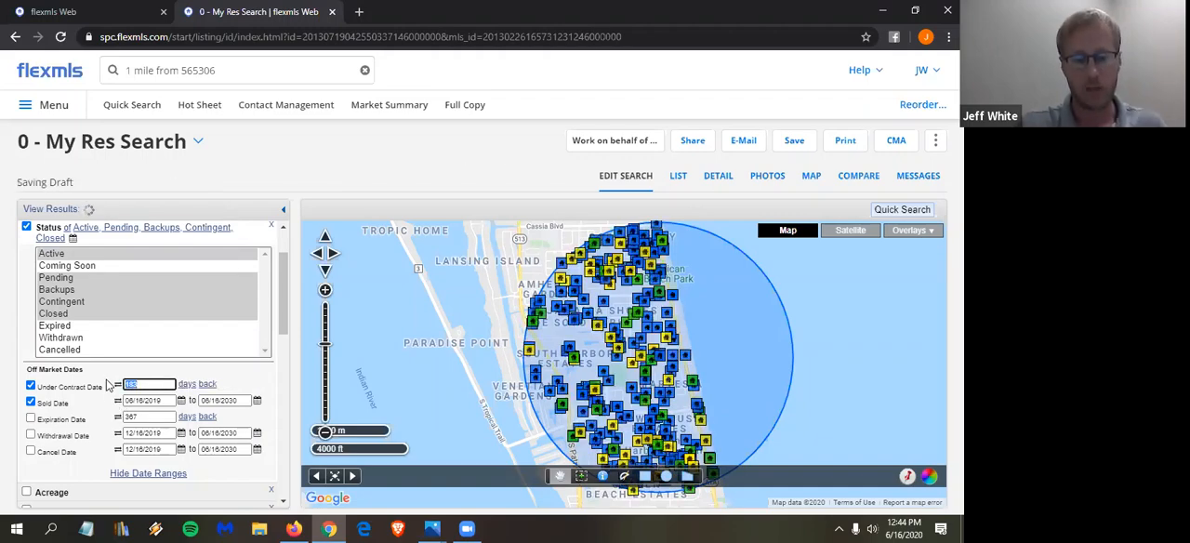
type("3")
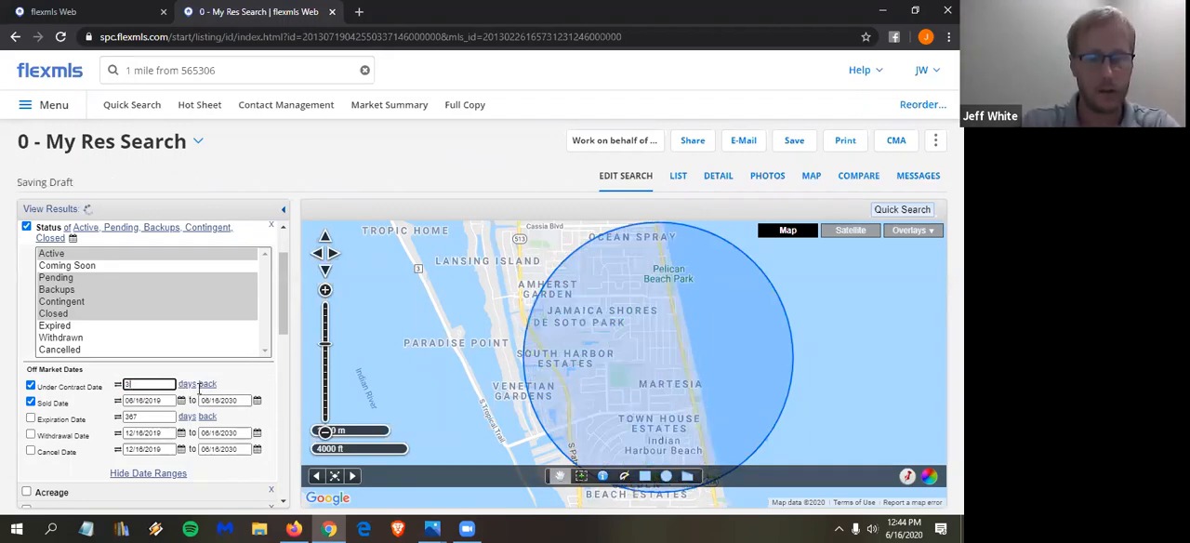
left_click(191, 385)
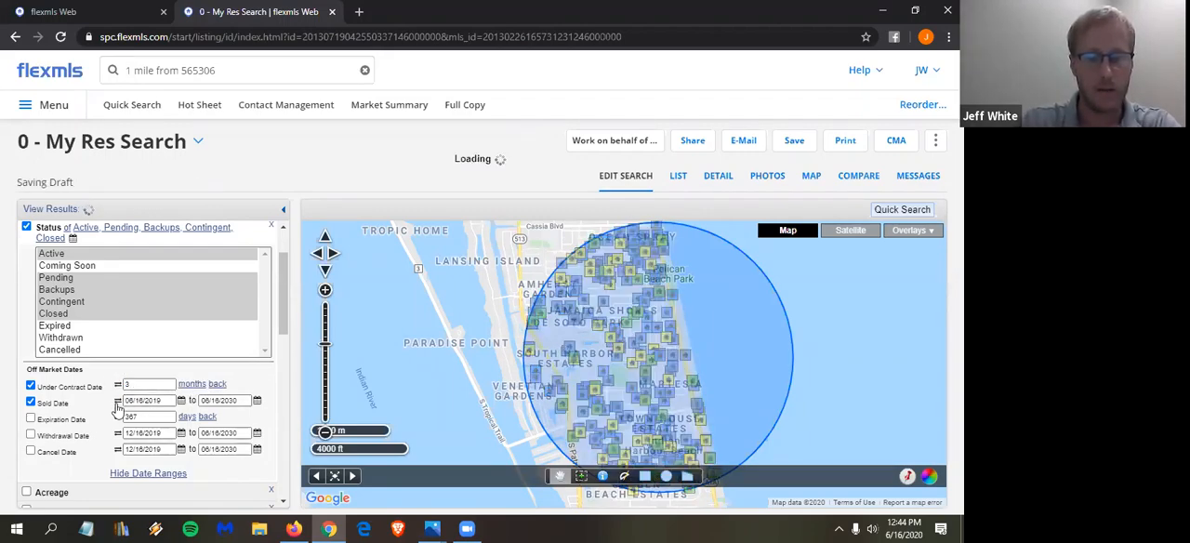
- Set the Sold Date filter to 3 months back
left_click(118, 401)
type("3")
left_click(188, 401)
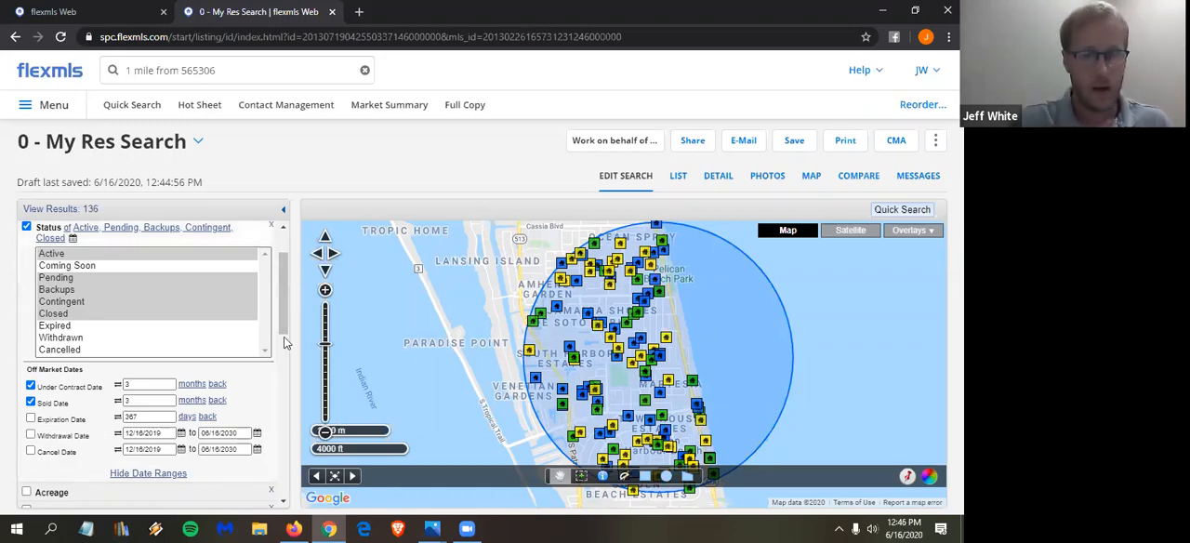
- Limit the Bedrooms criterion to a range of 3 to 3
scroll(286, 343, "down", 1)
scroll(283, 318, "down", 5)
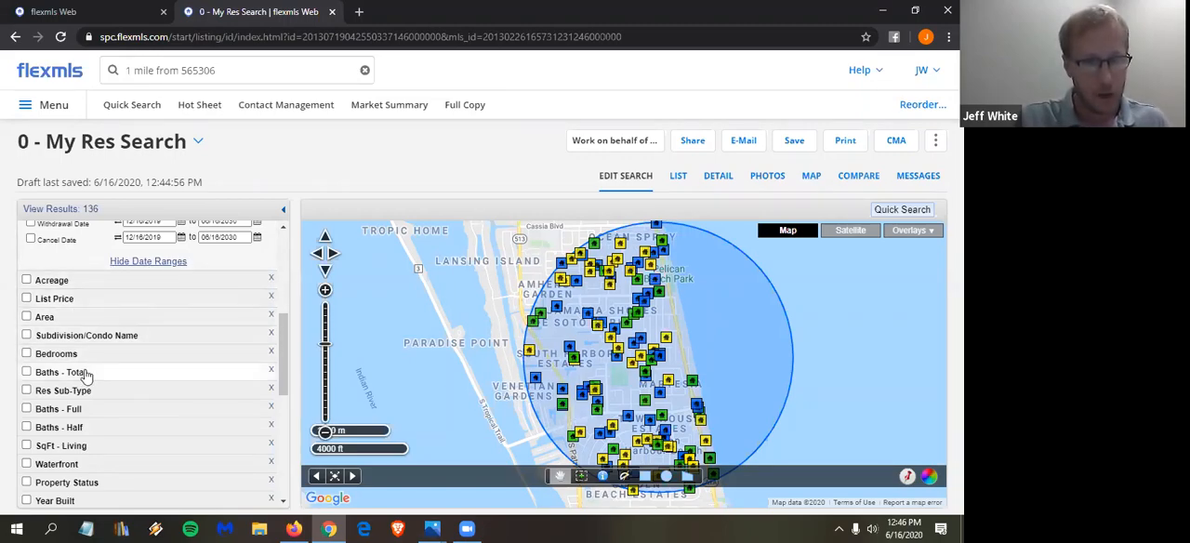
left_click(57, 358)
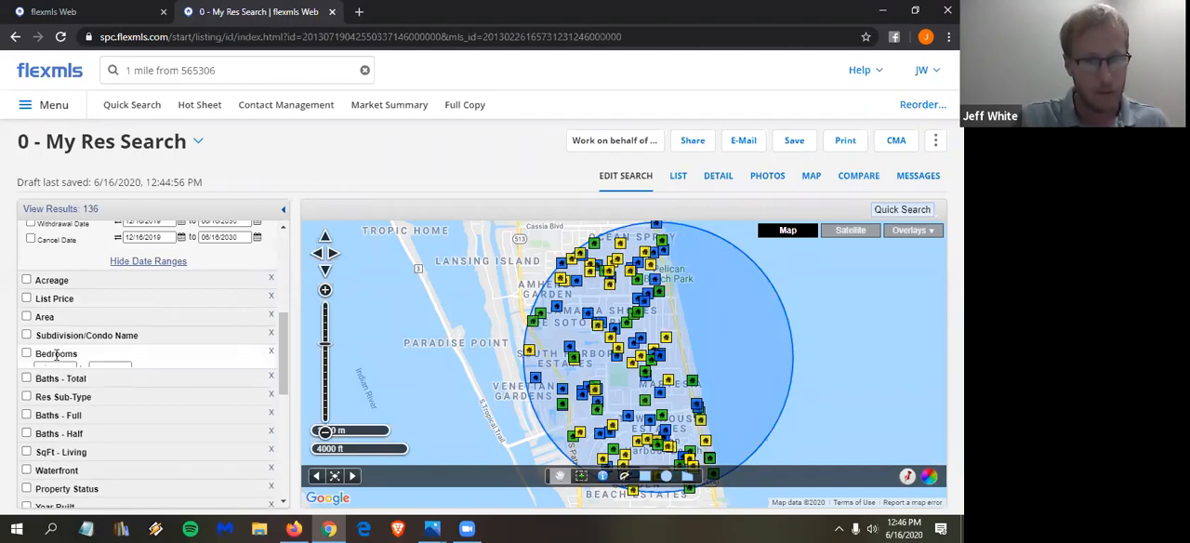
type("3")
left_click(112, 371)
type("3")
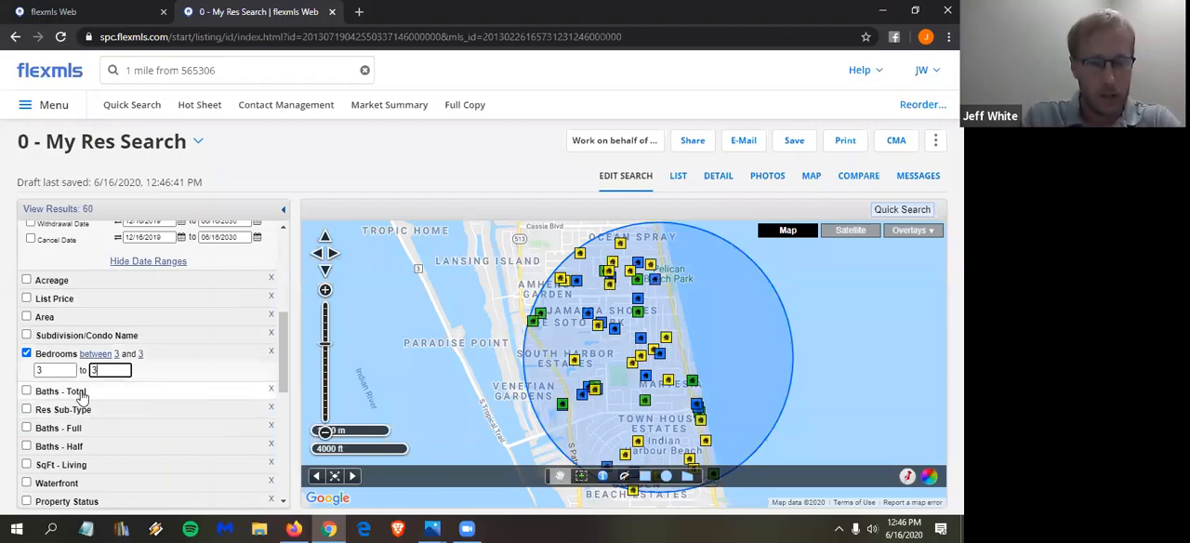
- Limit the Baths - Total criterion to a range of 2 to 2
left_click(82, 395)
left_click(64, 411)
type("2")
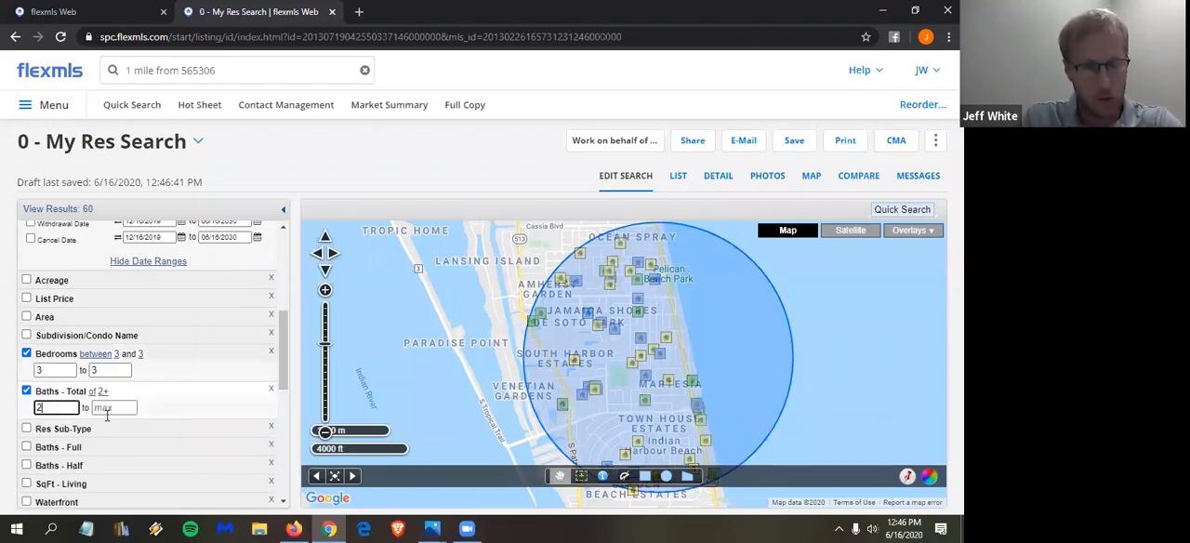
left_click(116, 406)
type("2")
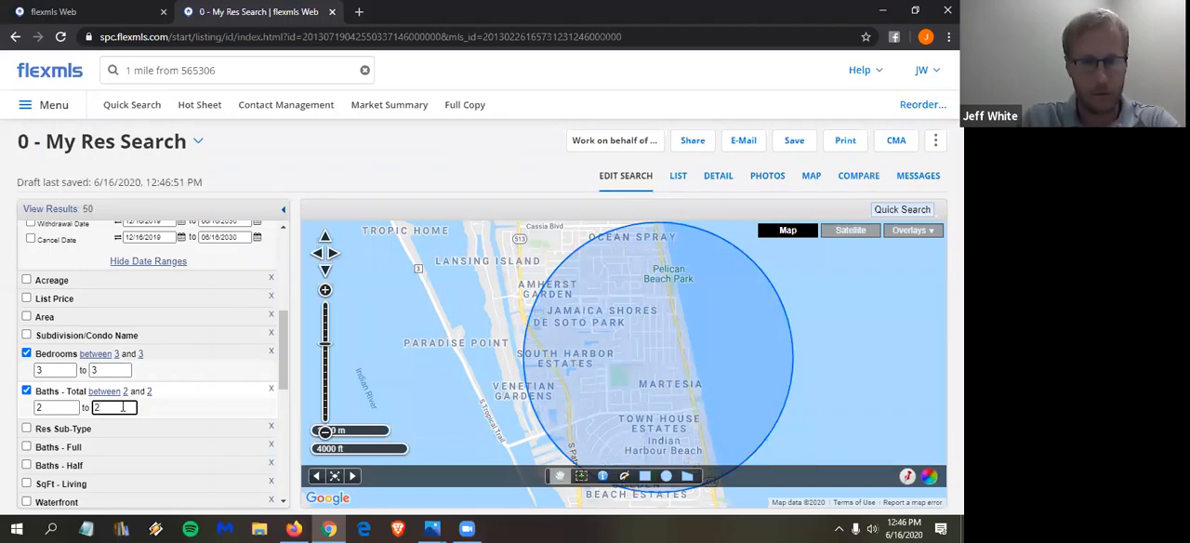
- Restrict the Res Sub-Type criterion to Single Family Detached
scroll(117, 407, "down", 1)
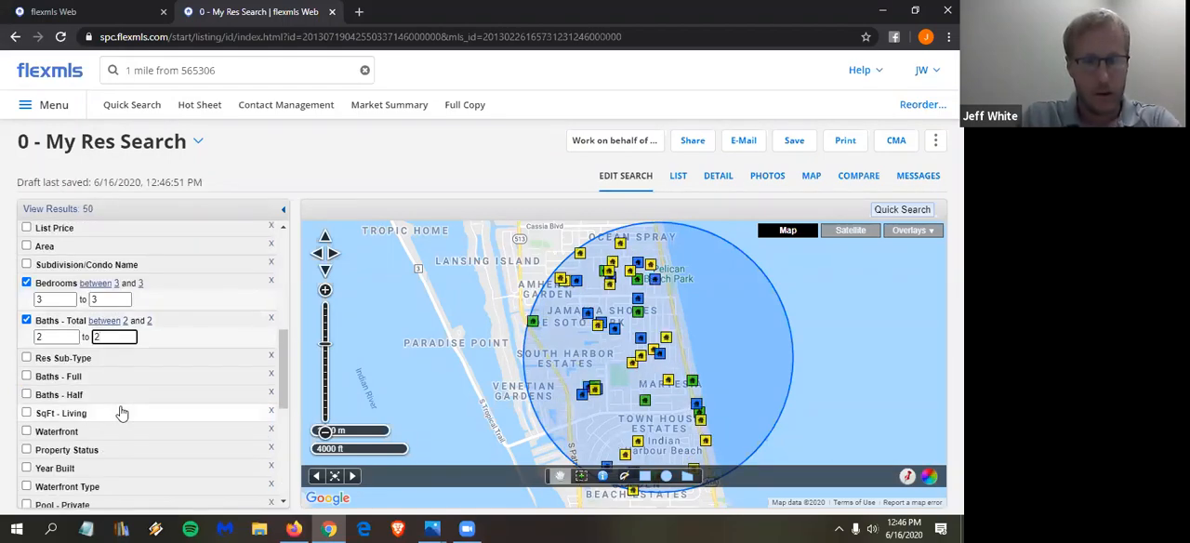
left_click(63, 358)
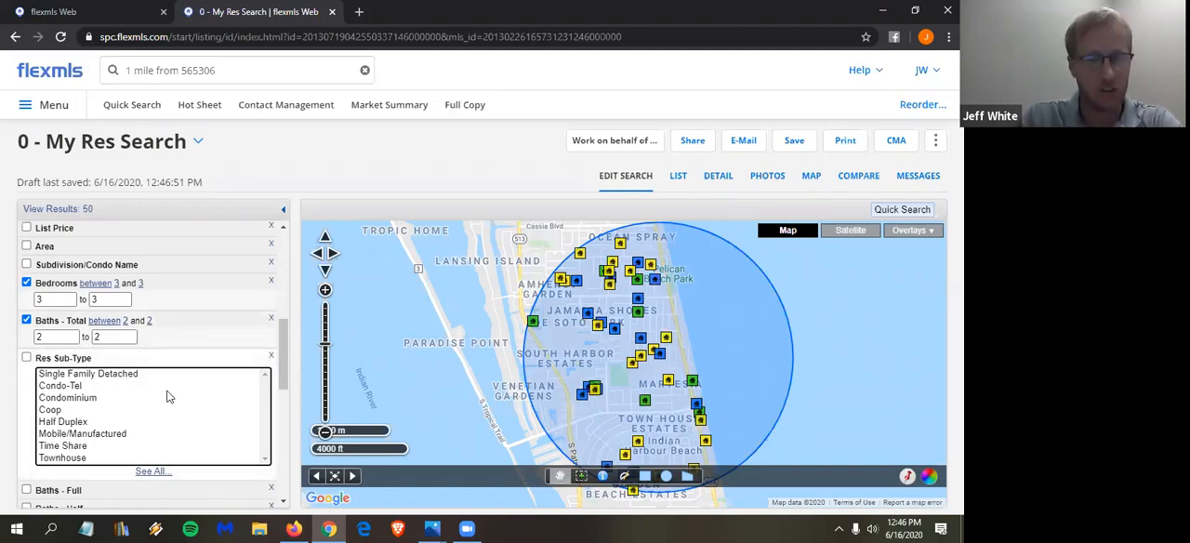
left_click(131, 374)
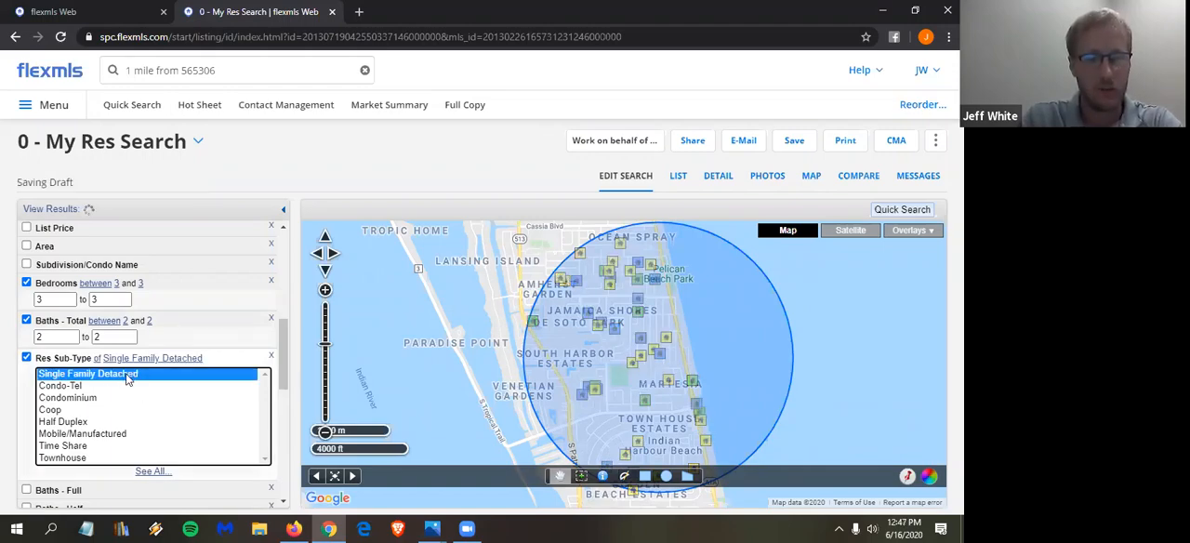
- Open the details of subject listing 565306 in the other browser tab and check its living area
scroll(133, 377, "down", 1)
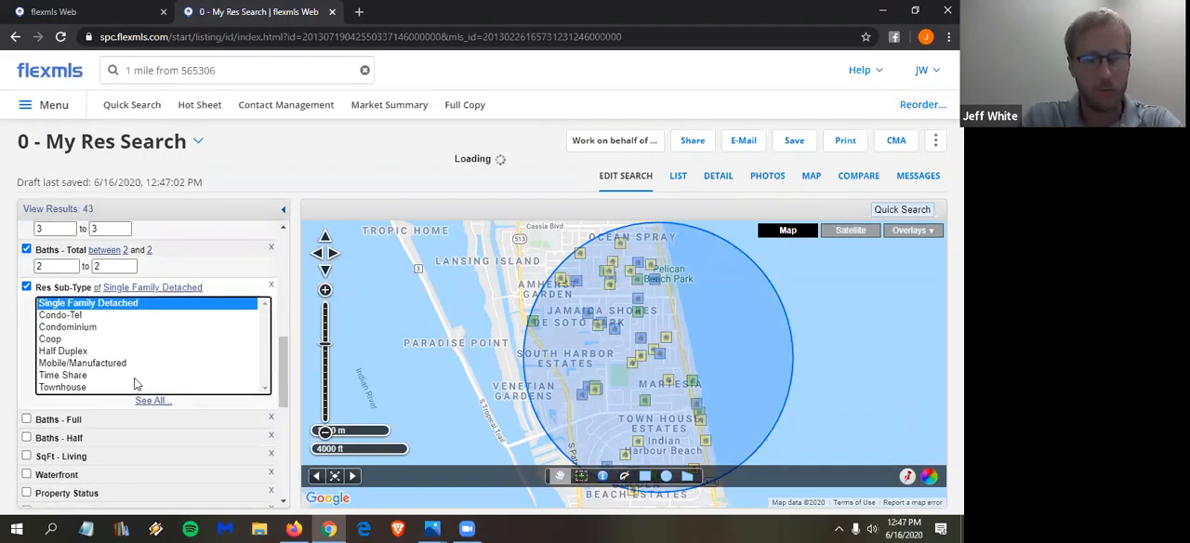
scroll(134, 381, "down", 2)
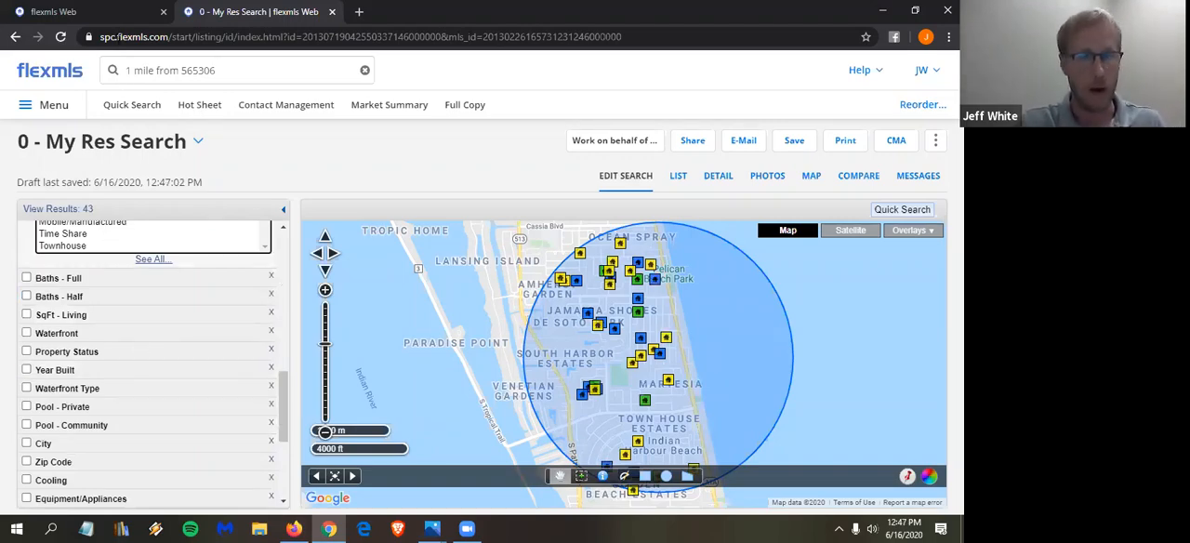
left_click(117, 13)
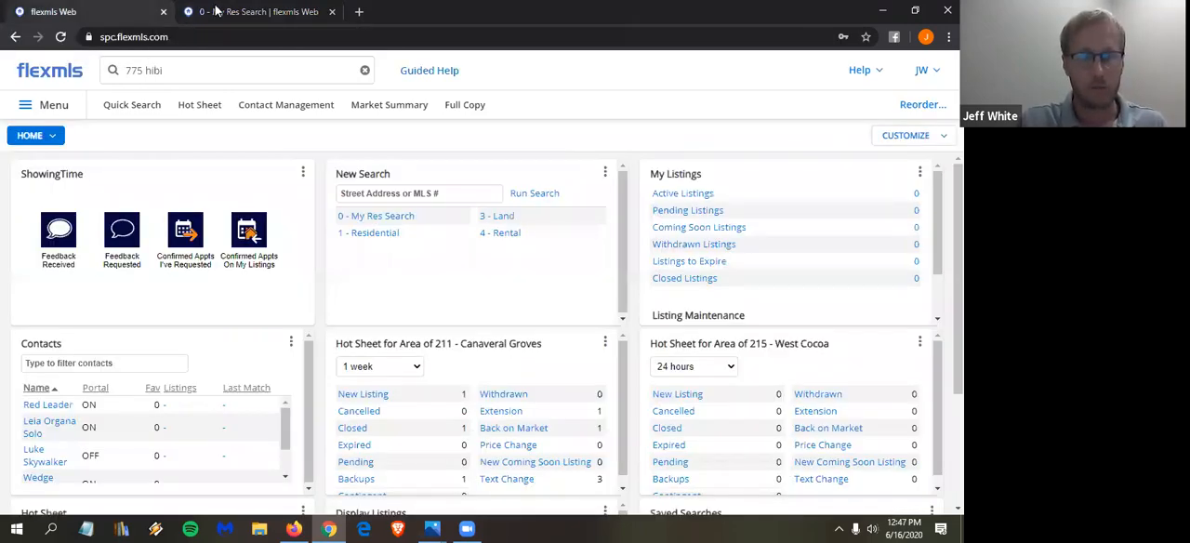
left_click(175, 74)
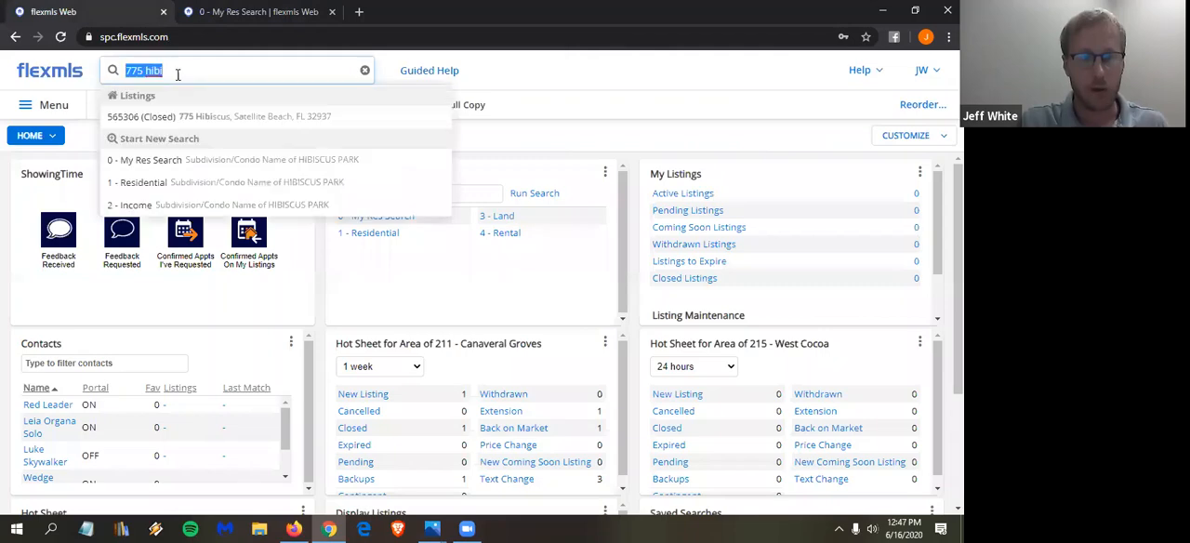
left_click(179, 121)
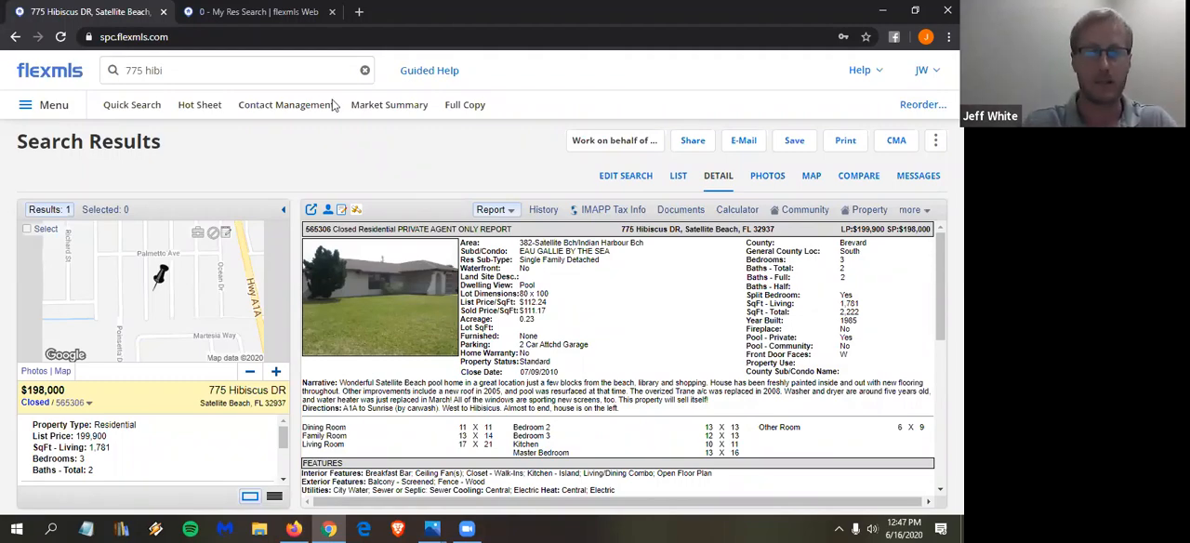
- Back in the residential search, set the SqFt - Living range from 1481 to 2081
key("ctrl+Tab")
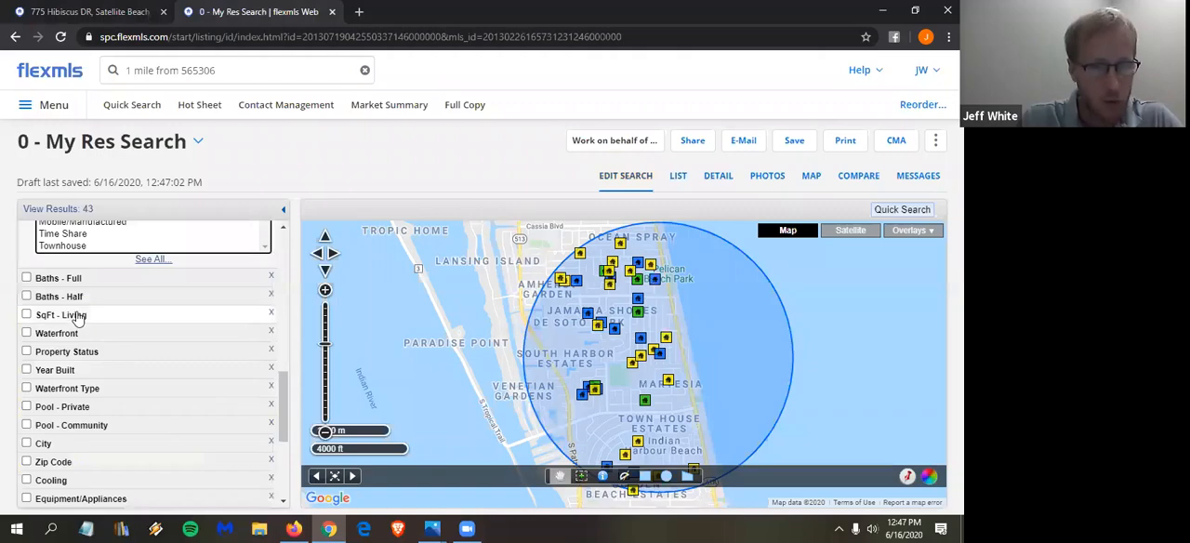
left_click(73, 315)
left_click(72, 331)
type("1481")
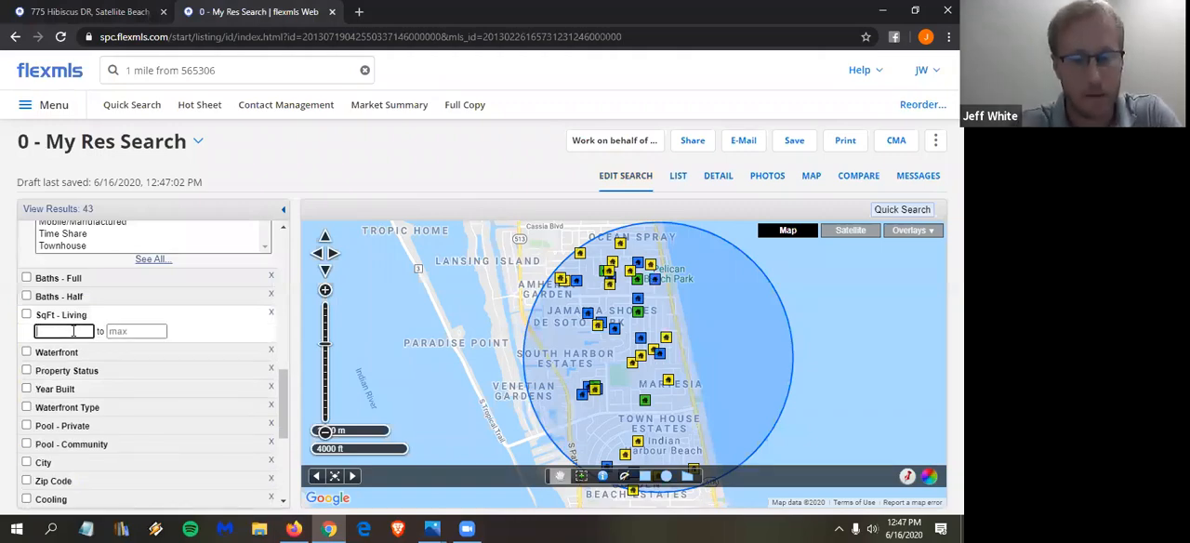
left_click(155, 331)
type("2081")
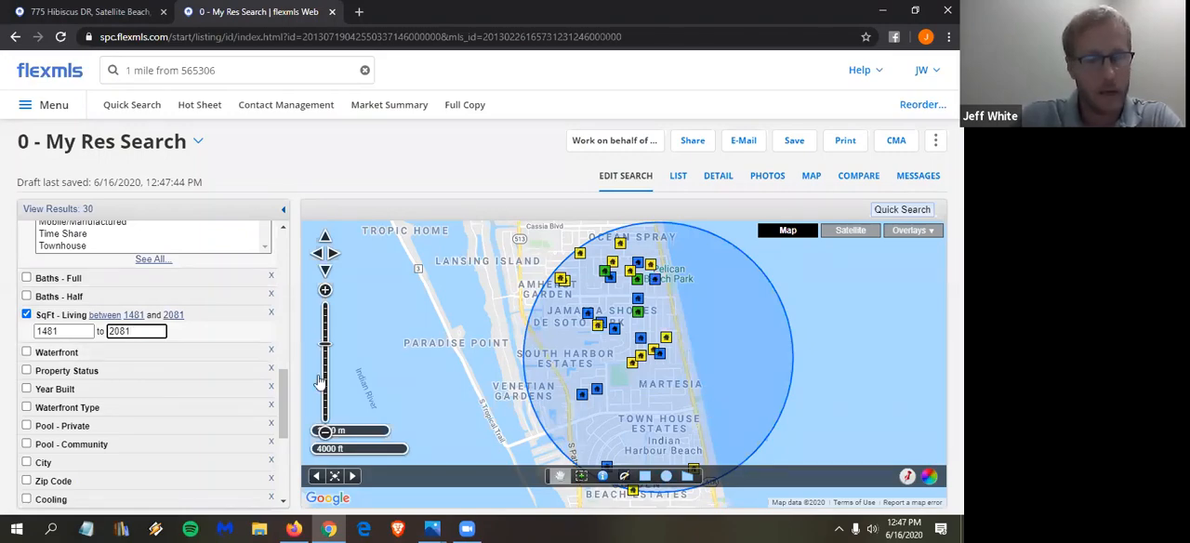
- Set the Waterfront criterion to No
scroll(146, 346, "up", 2)
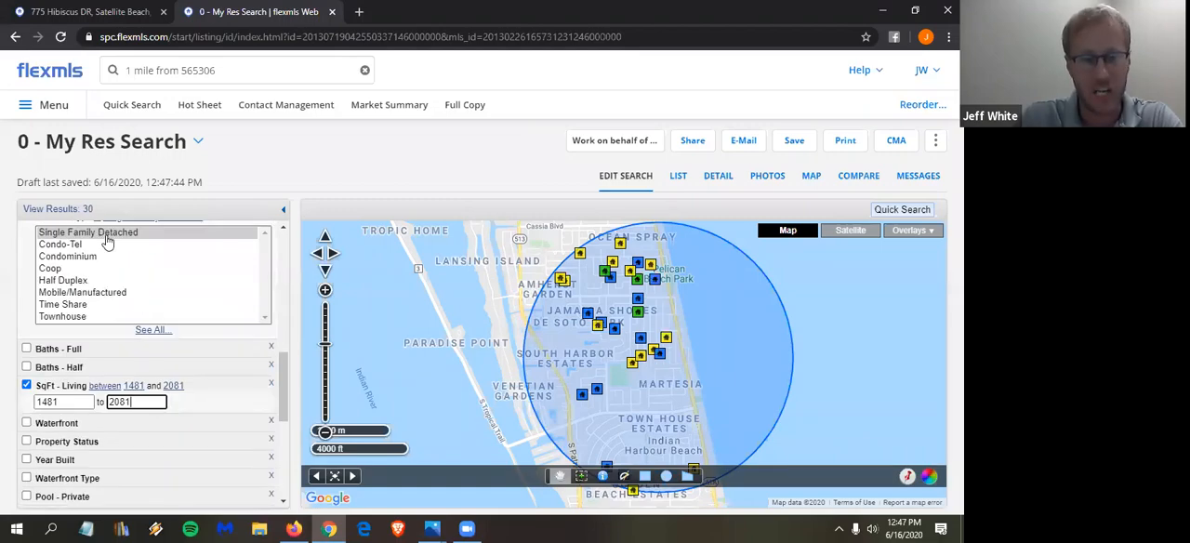
scroll(106, 241, "down", 2)
left_click(58, 352)
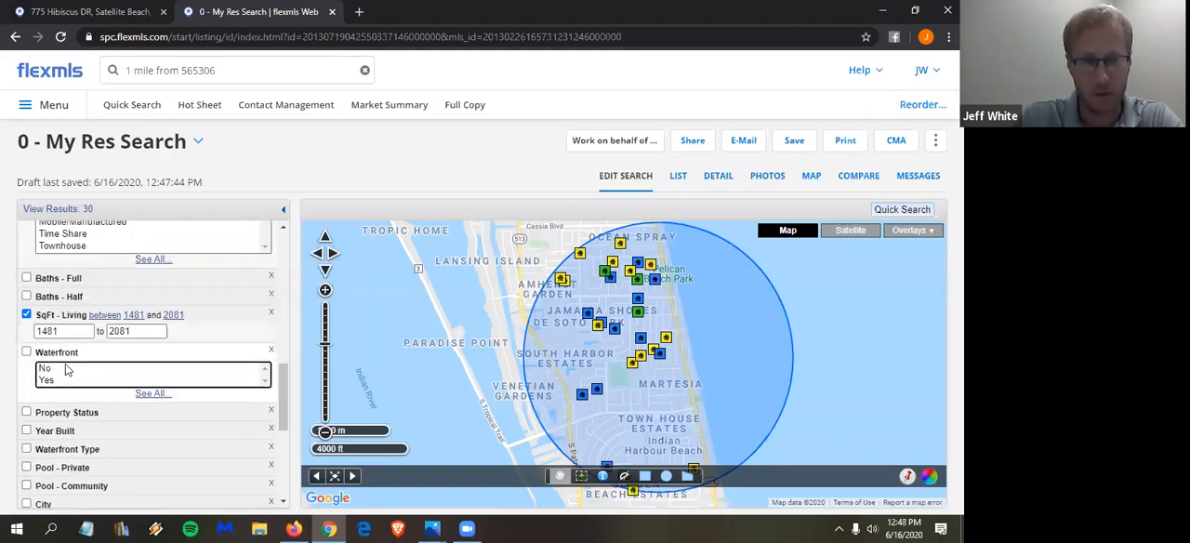
left_click(67, 369)
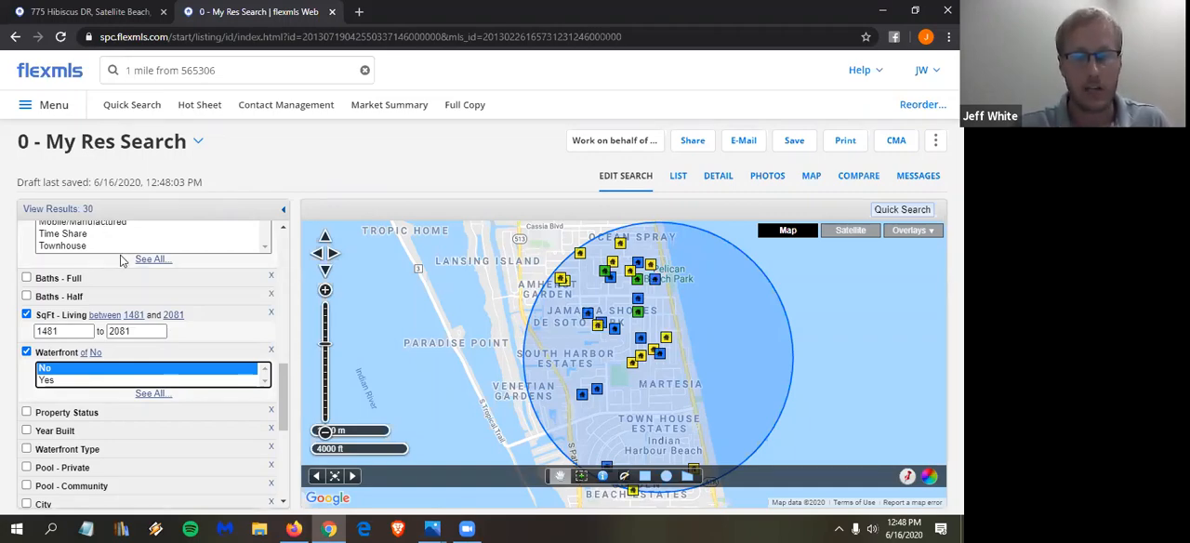
- Restrict the Property Status criterion to Standard
scroll(197, 344, "up", 1)
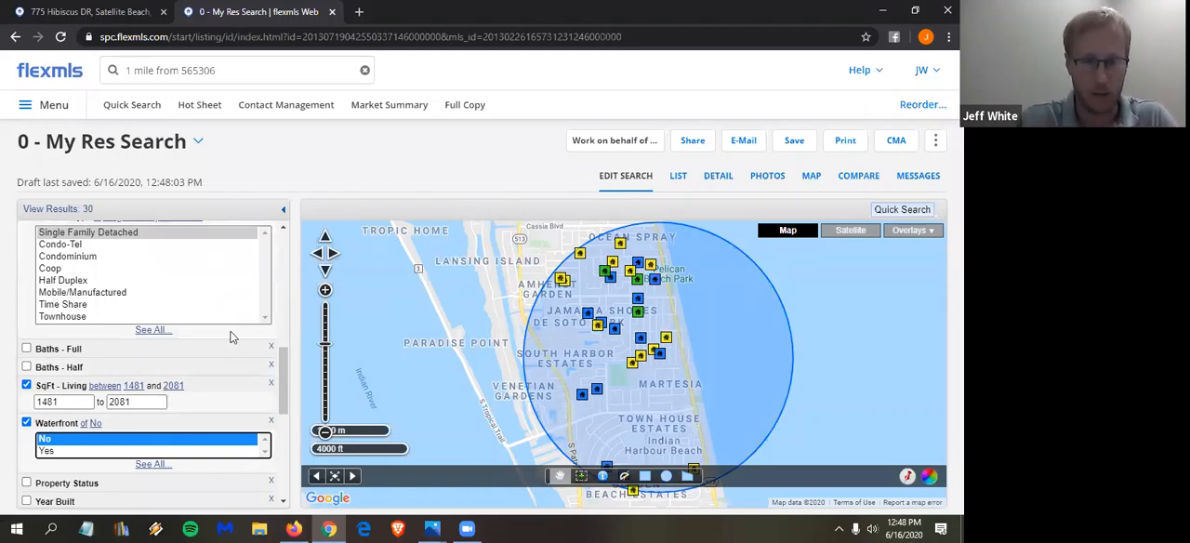
scroll(231, 316, "down", 3)
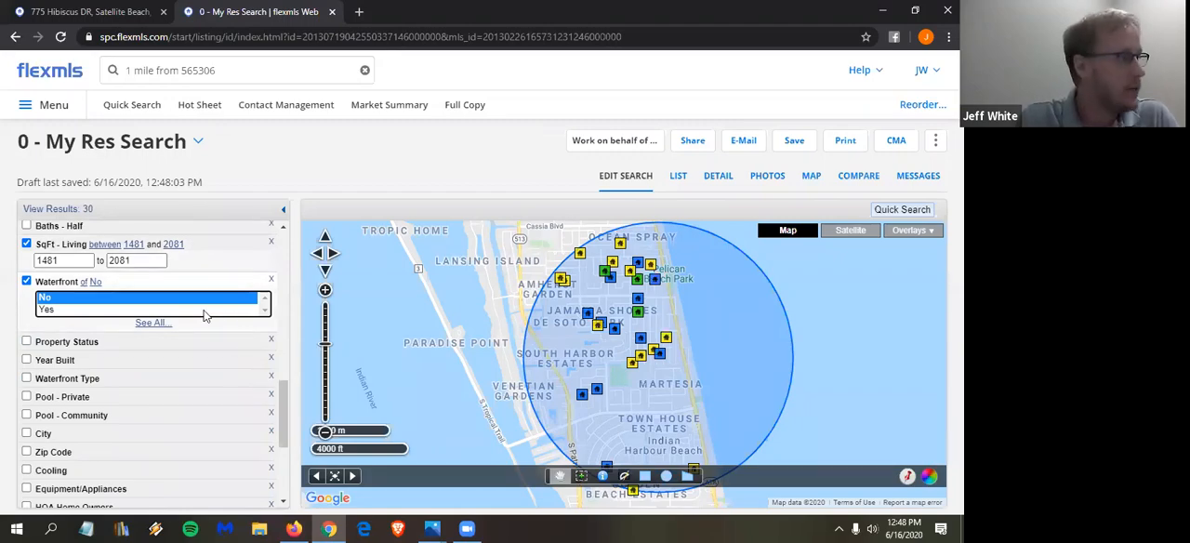
left_click(83, 343)
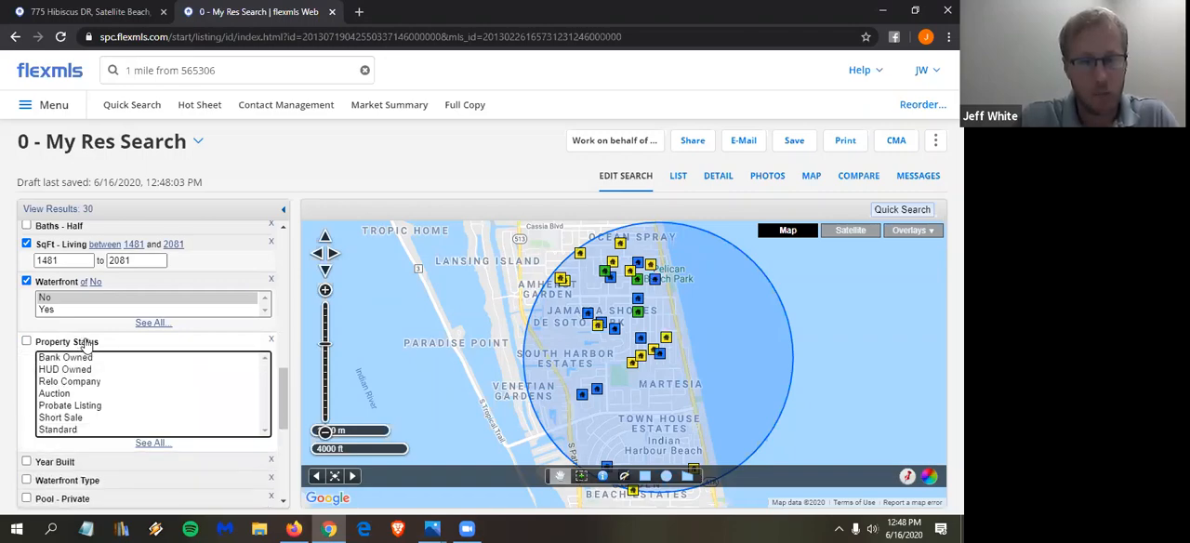
scroll(76, 420, "down", 1)
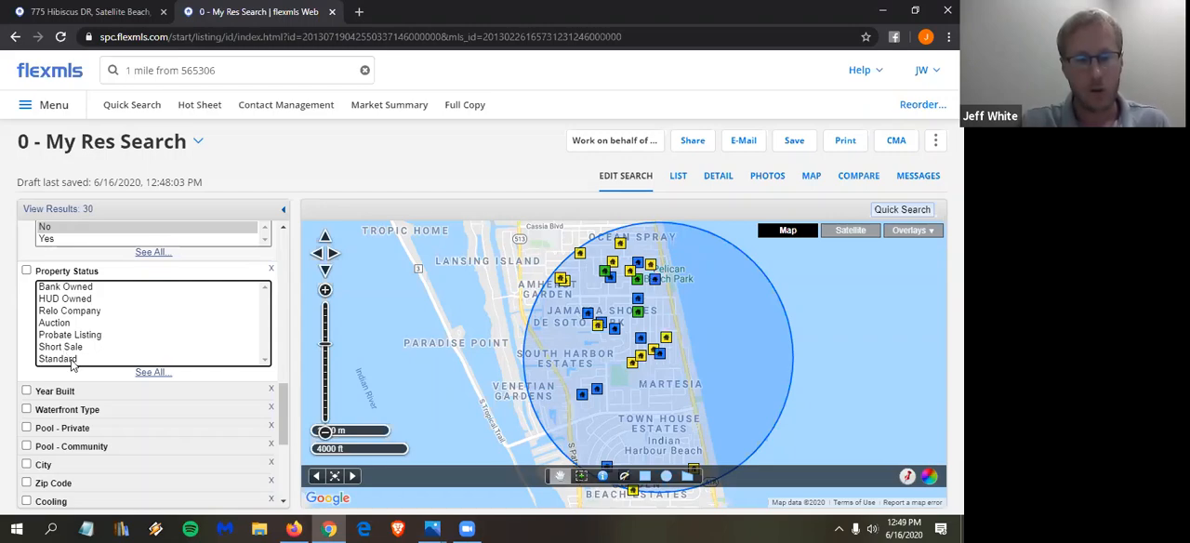
left_click(71, 360)
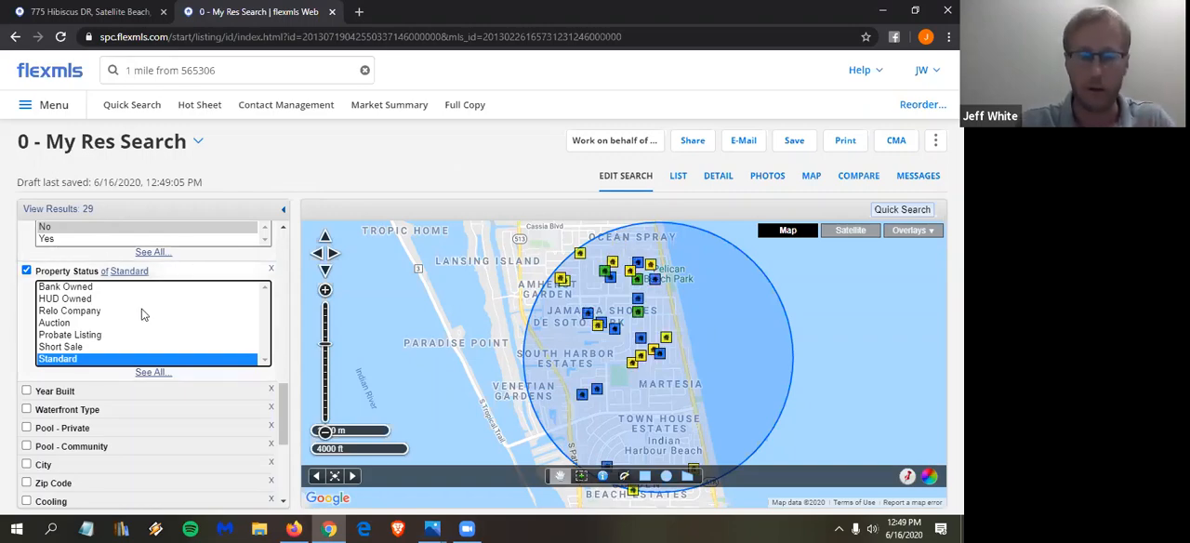
- Set the Pool - Private criterion to Yes
scroll(224, 337, "down", 1)
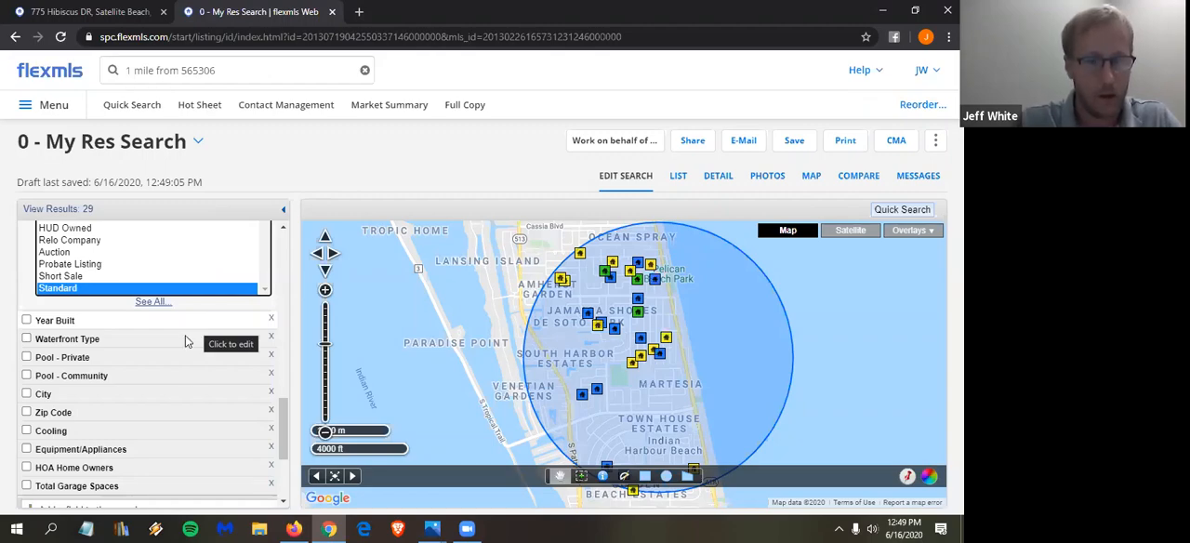
left_click(93, 357)
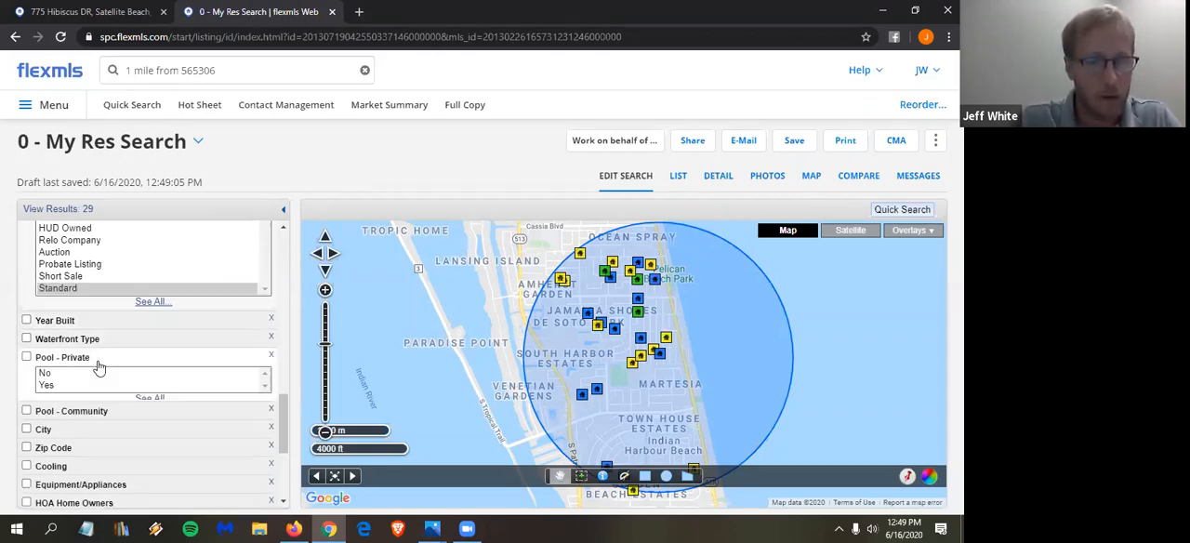
left_click(47, 385)
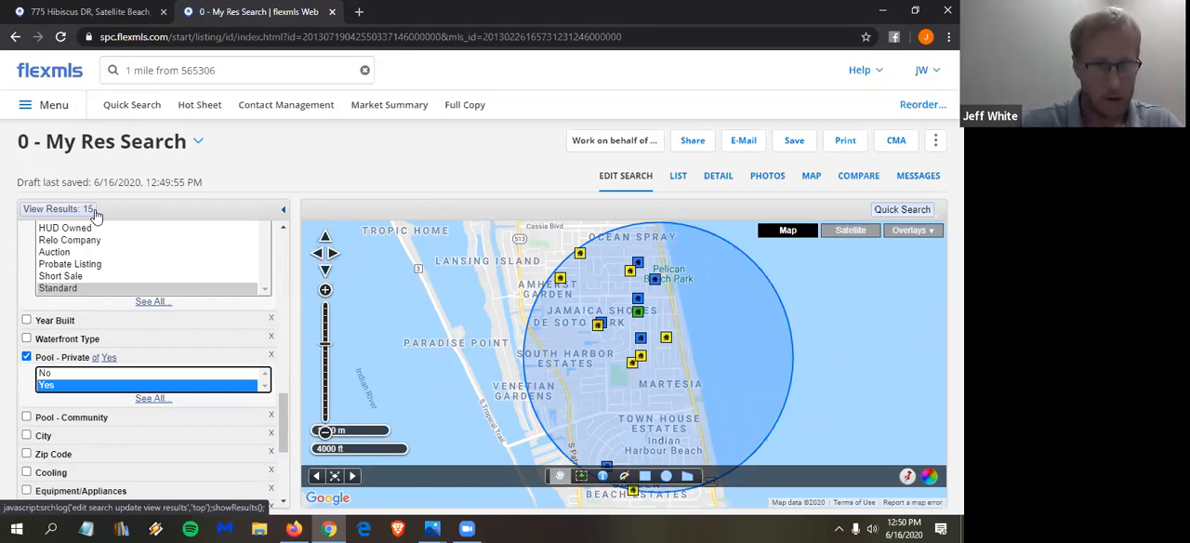
- Limit the Total Garage Spaces criterion to a range of 2 to 2
scroll(139, 322, "down", 3)
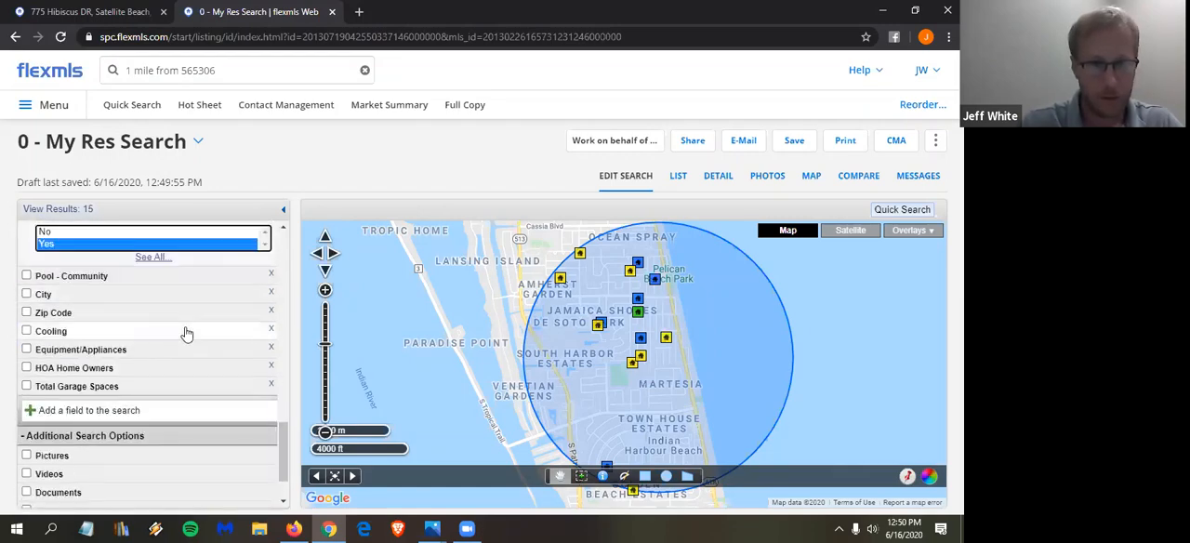
left_click(97, 389)
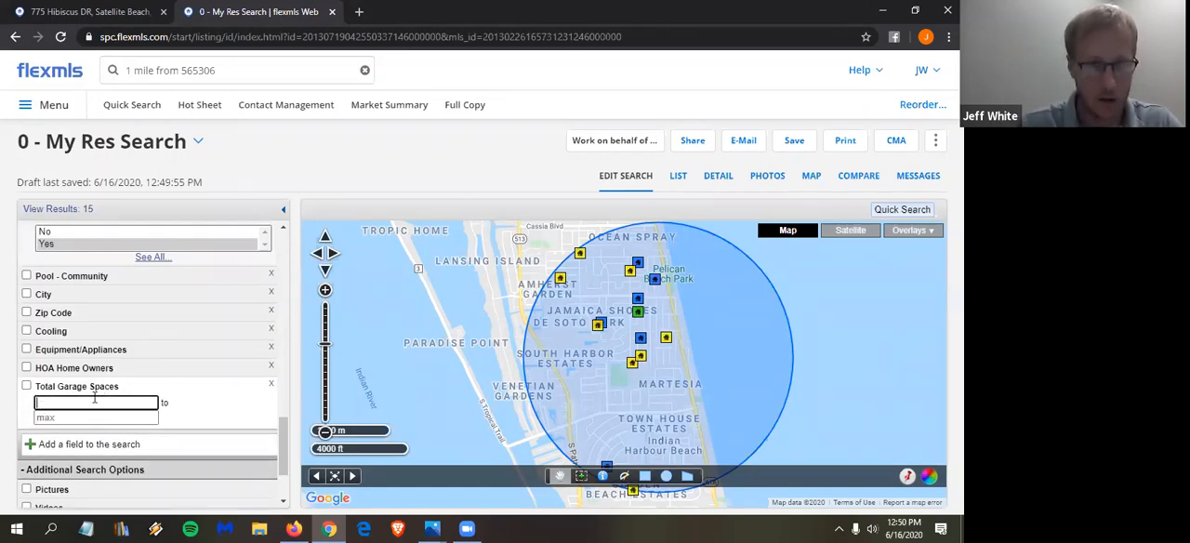
type("2")
left_click(82, 417)
type("2")
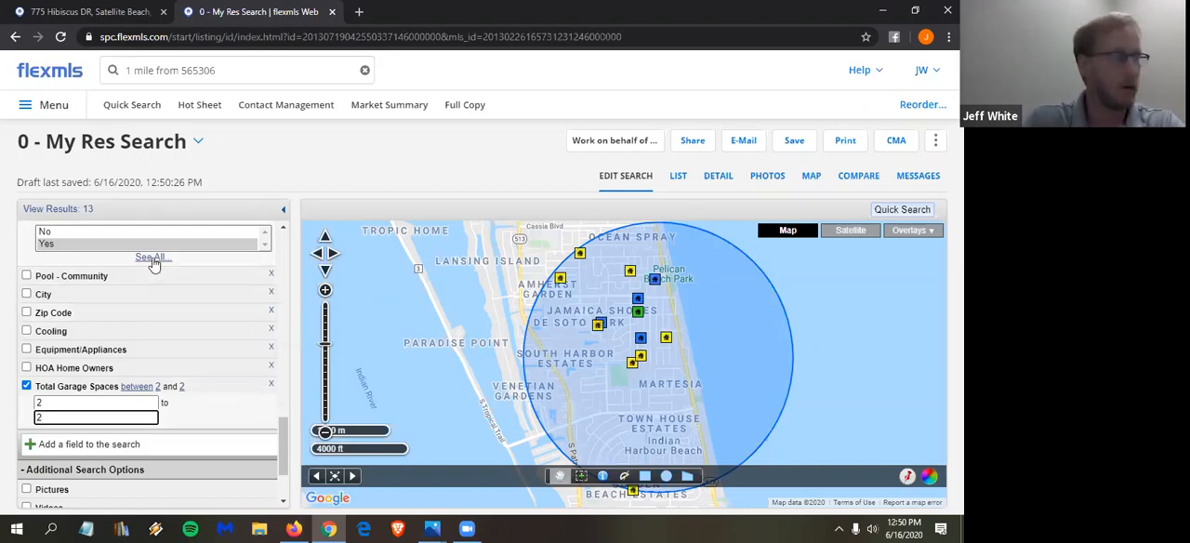
- Review the subject listing's details in the other browser tab against the search criteria and return to the search
left_click(109, 12)
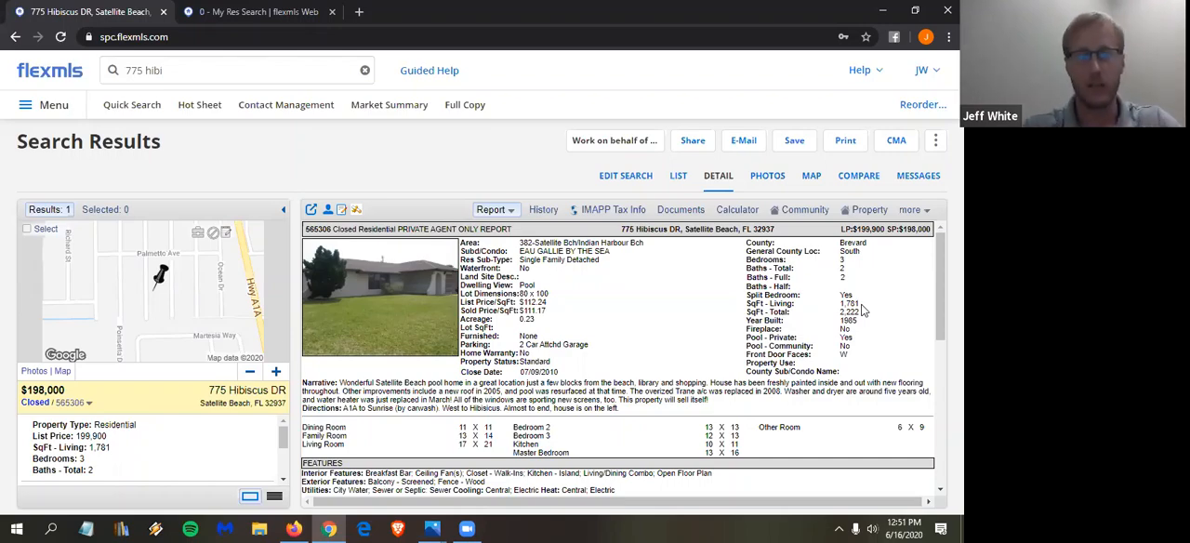
left_click(217, 19)
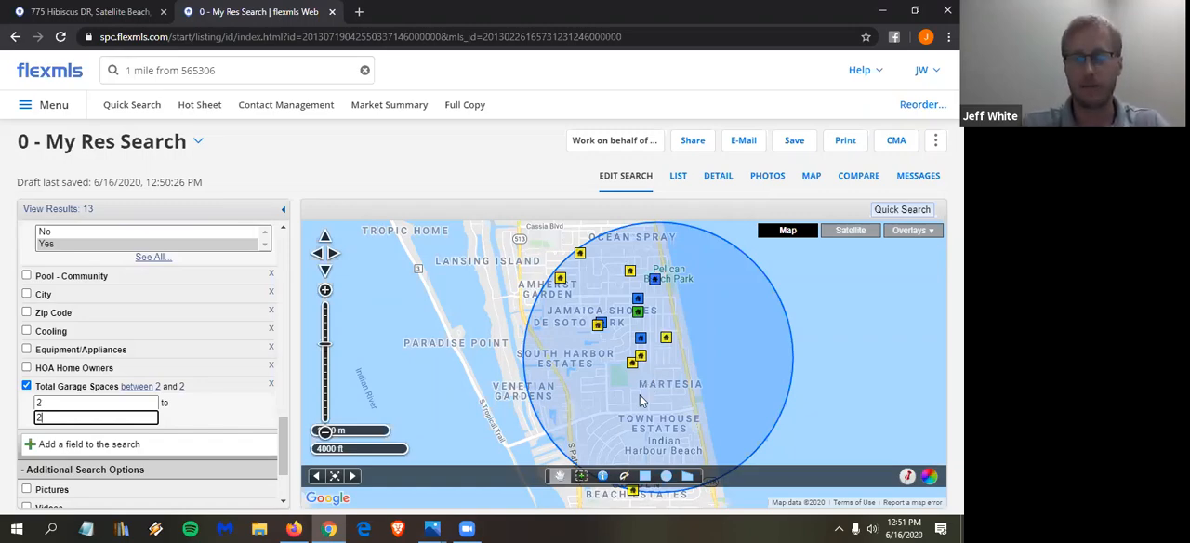
- Show the search results as a list and sort them by price from highest to lowest
left_click(679, 181)
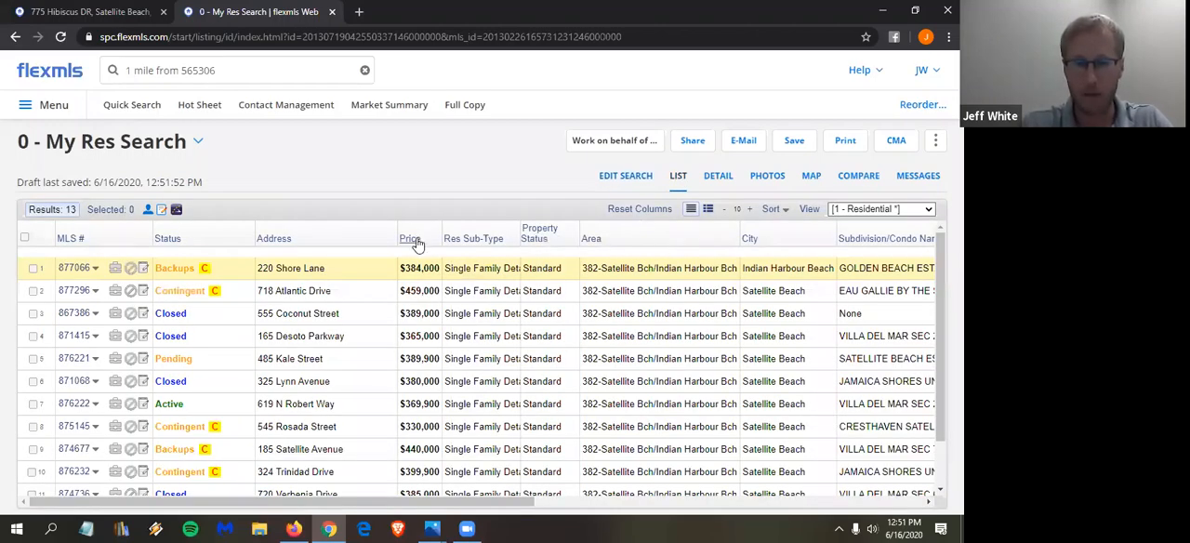
left_click(418, 244)
left_click(456, 271)
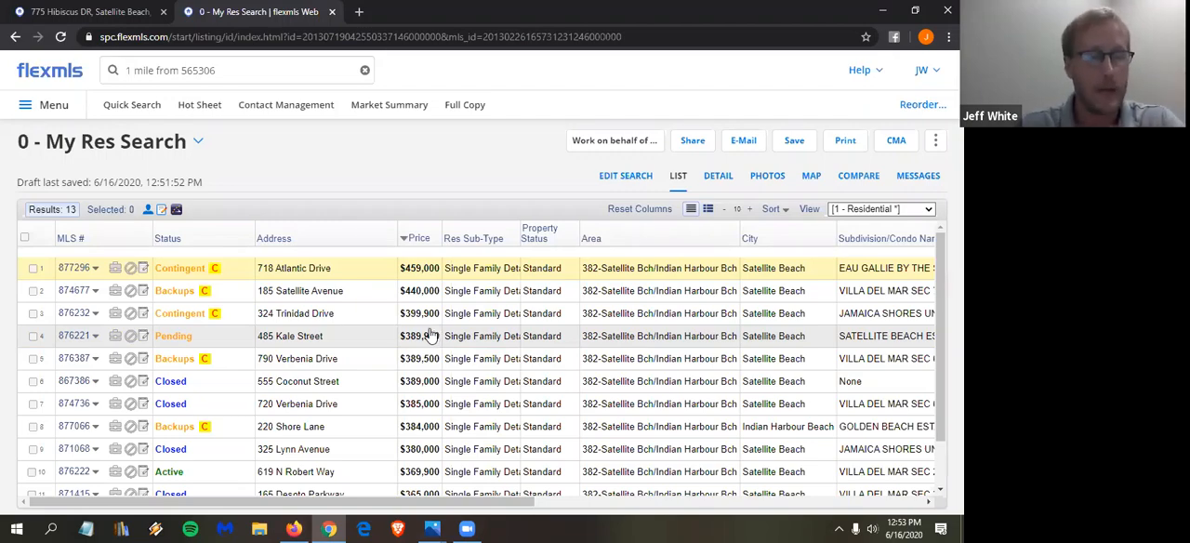
- Review the price-sorted results list and examine the comparison and search statistics for the matching listings
scroll(232, 390, "down", 1)
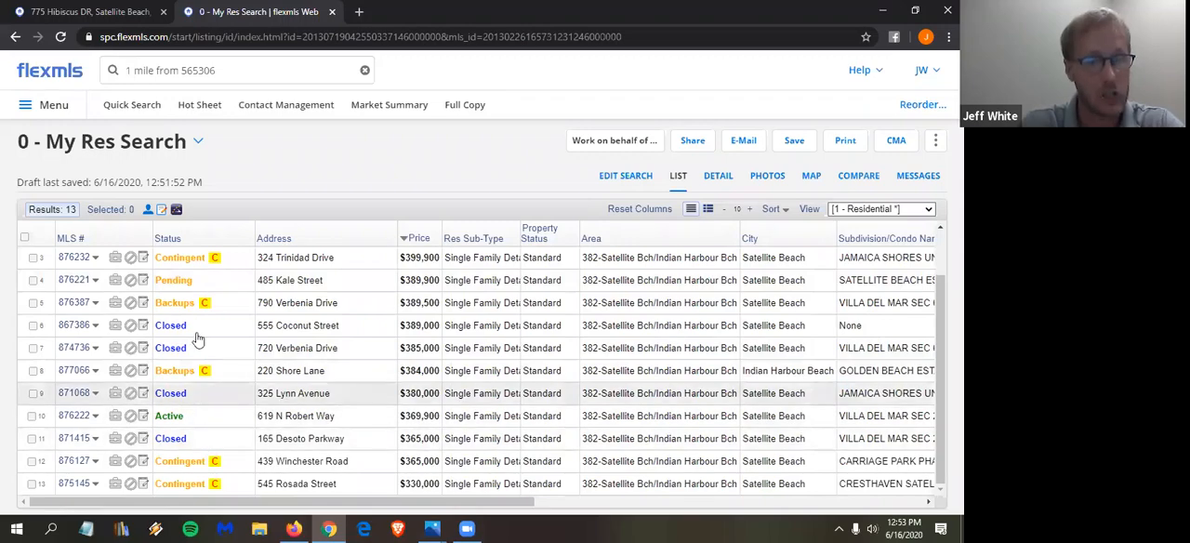
scroll(228, 419, "up", 1)
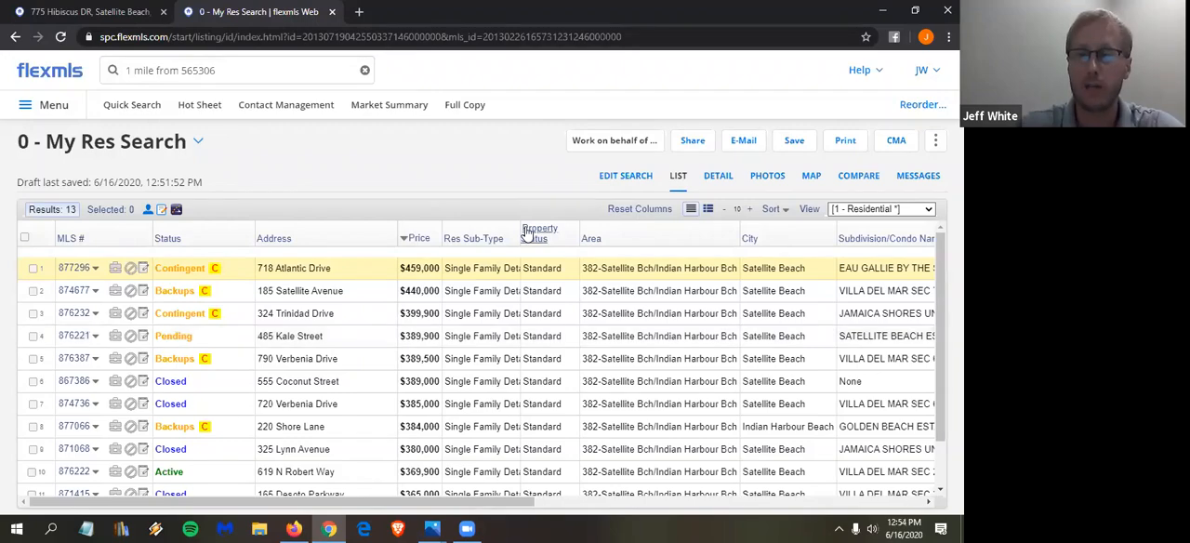
left_click(861, 178)
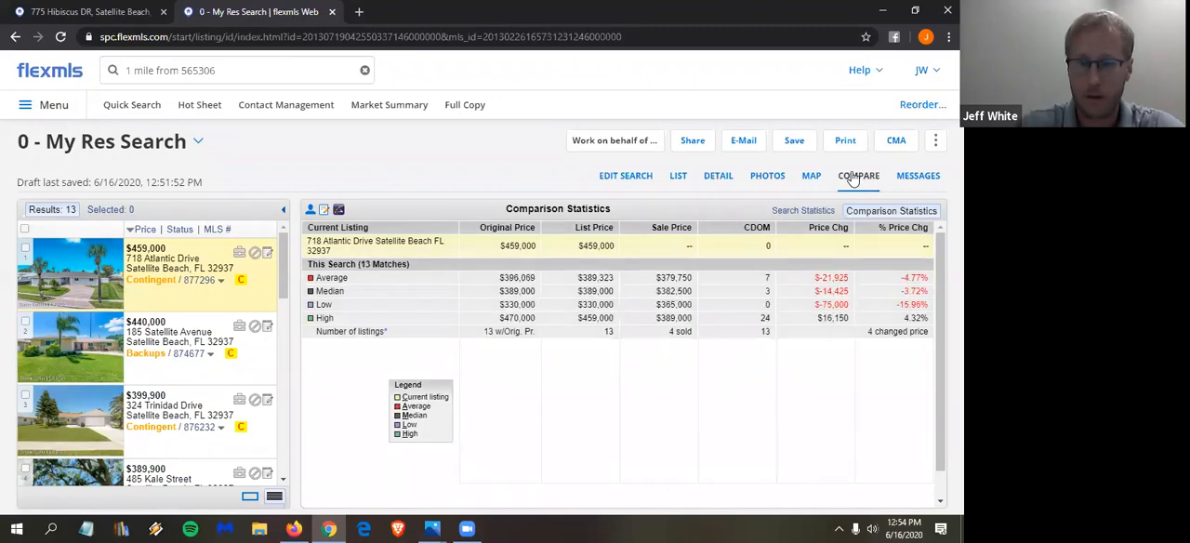
left_click(808, 212)
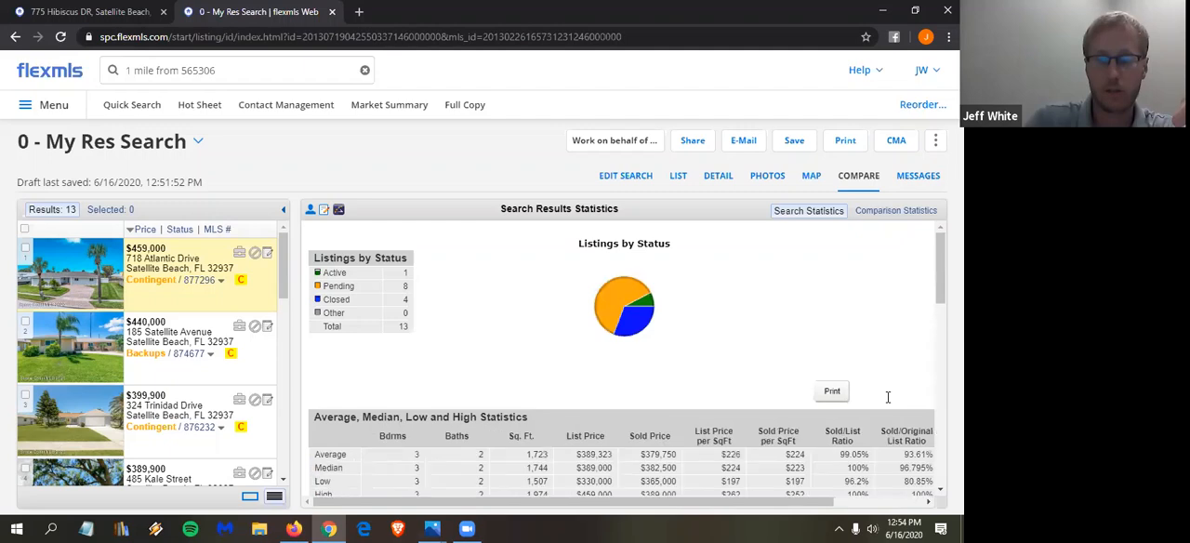
scroll(888, 402, "down", 1)
scroll(889, 402, "down", 1)
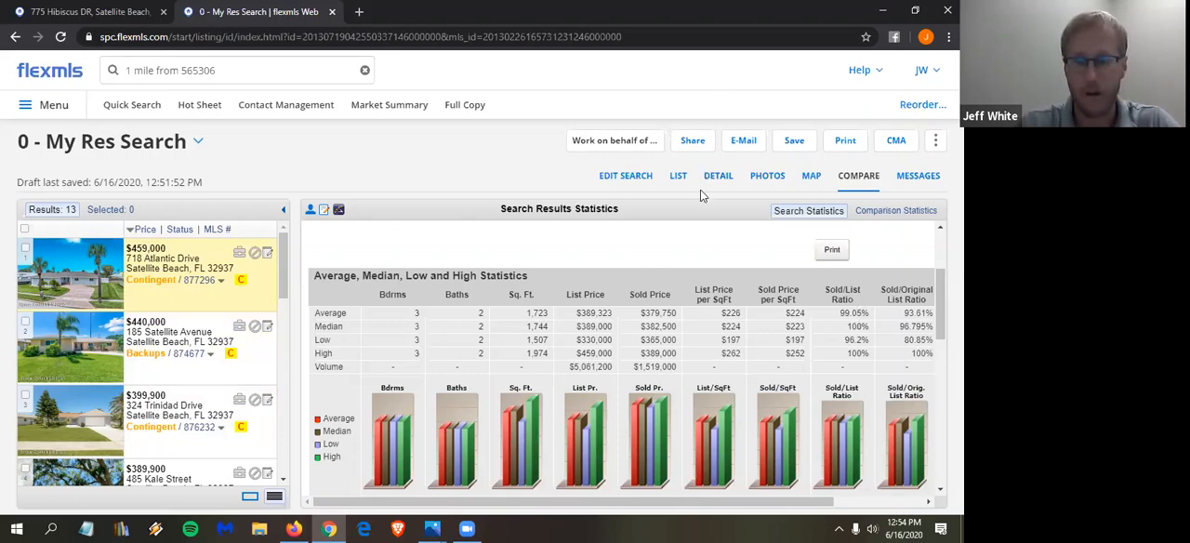
- Return to the results list and select all listings except those priced at $459,000, $440,000 and $330,000
left_click(680, 178)
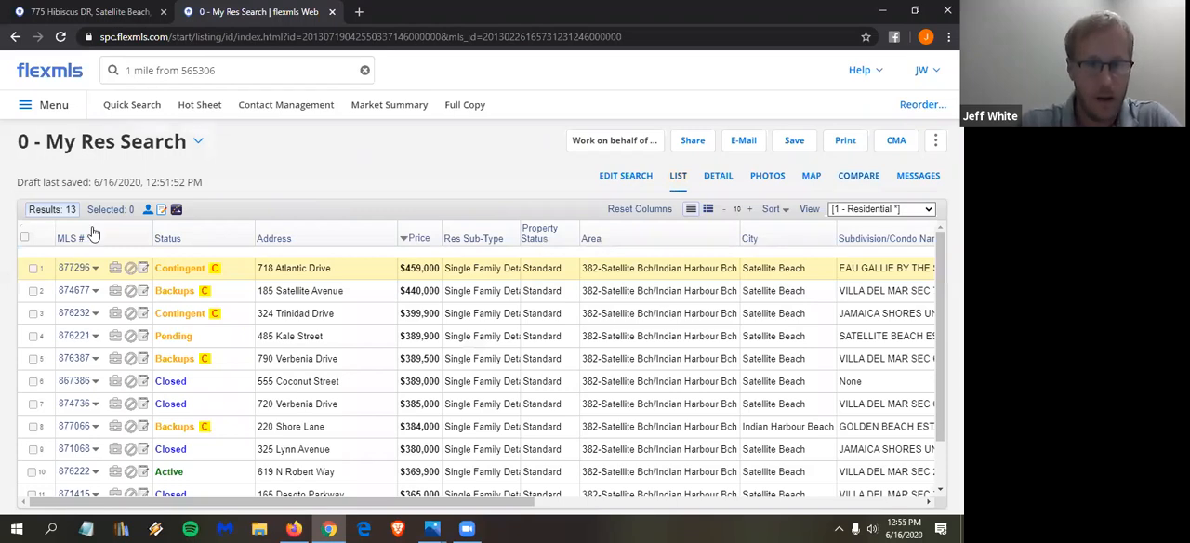
left_click(25, 240)
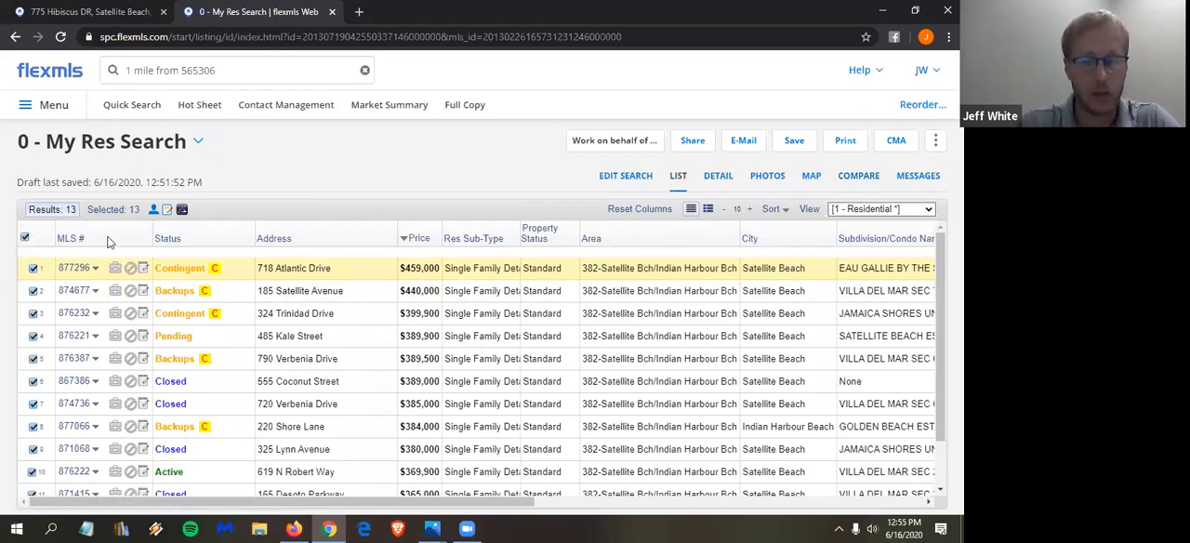
left_click(34, 268)
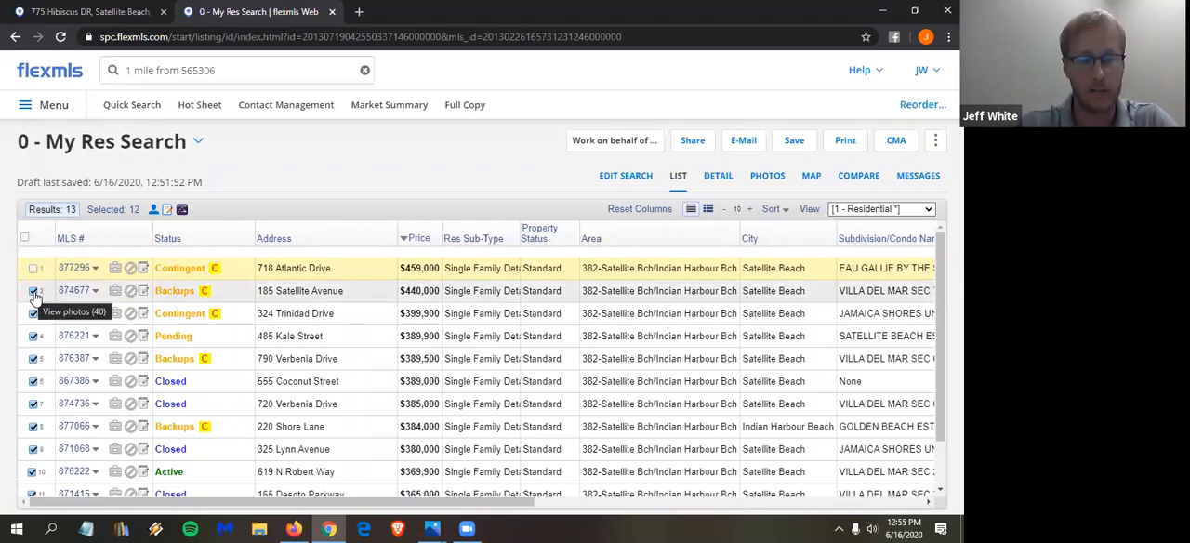
left_click(34, 292)
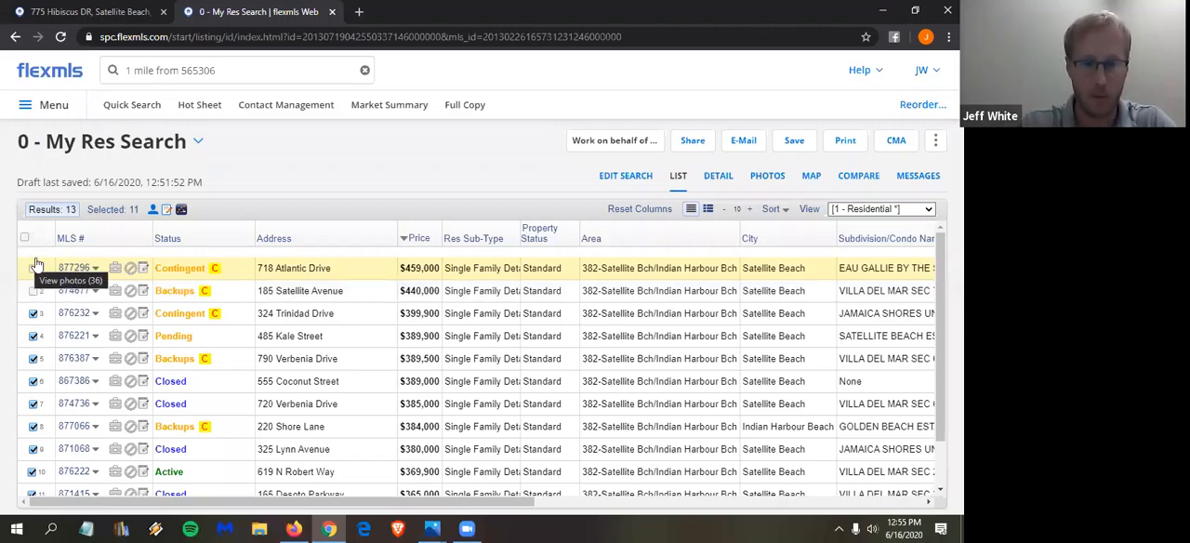
scroll(132, 269, "down", 1)
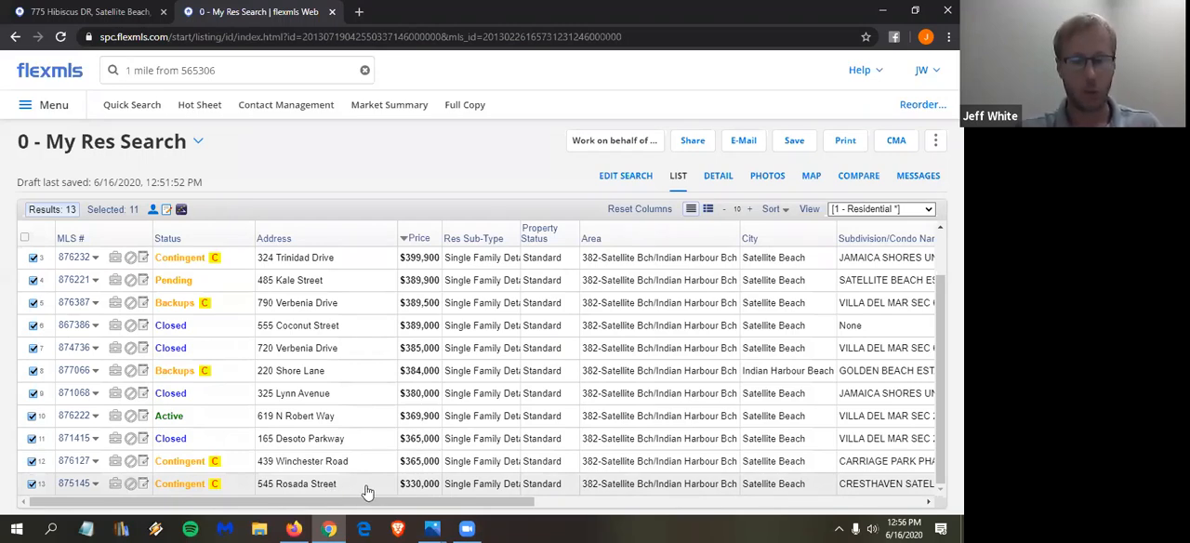
left_click(32, 485)
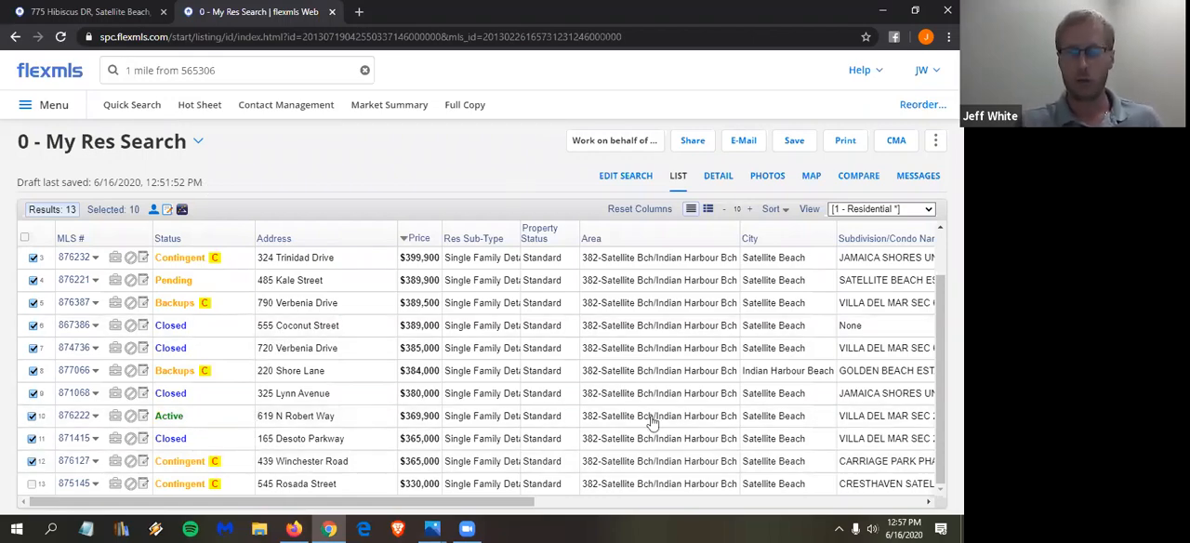
- Create a new list view based on 1 - Residential and set its description to My Res View
left_click_drag(519, 503, 865, 527)
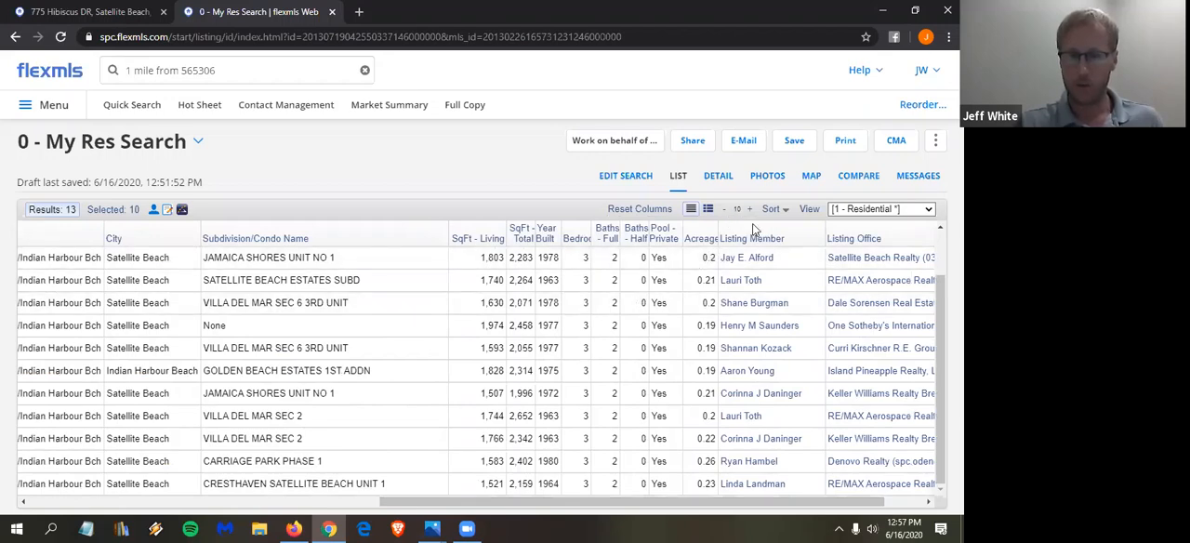
left_click(809, 210)
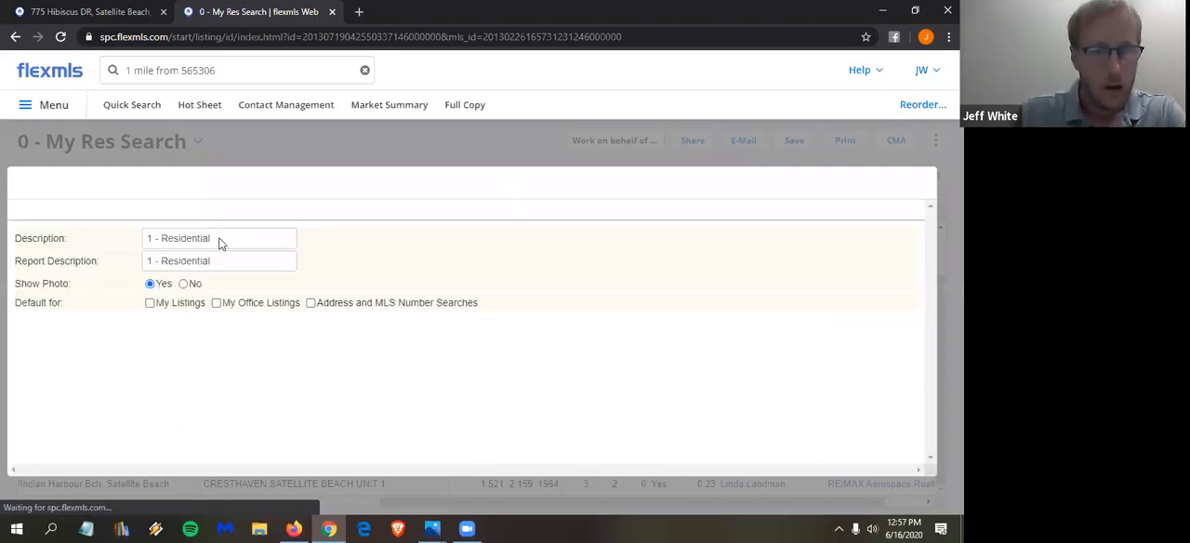
left_click_drag(219, 238, 93, 242)
type("My Res V")
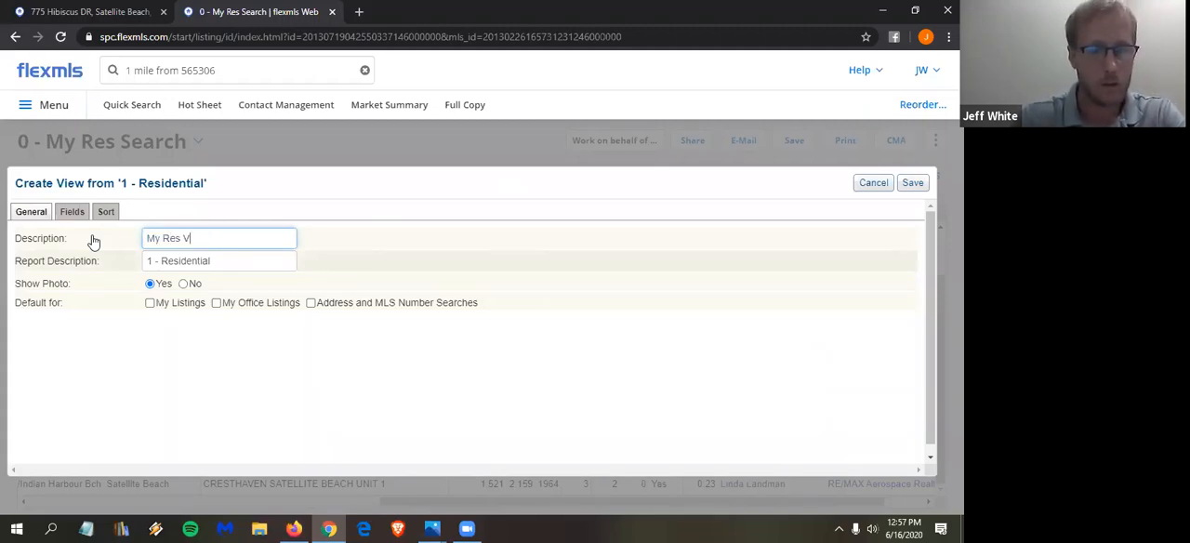
- Add the Cumulative DOM and Days On Market fields to the view and relabel Cumulative DOM as CDOM
left_click(73, 212)
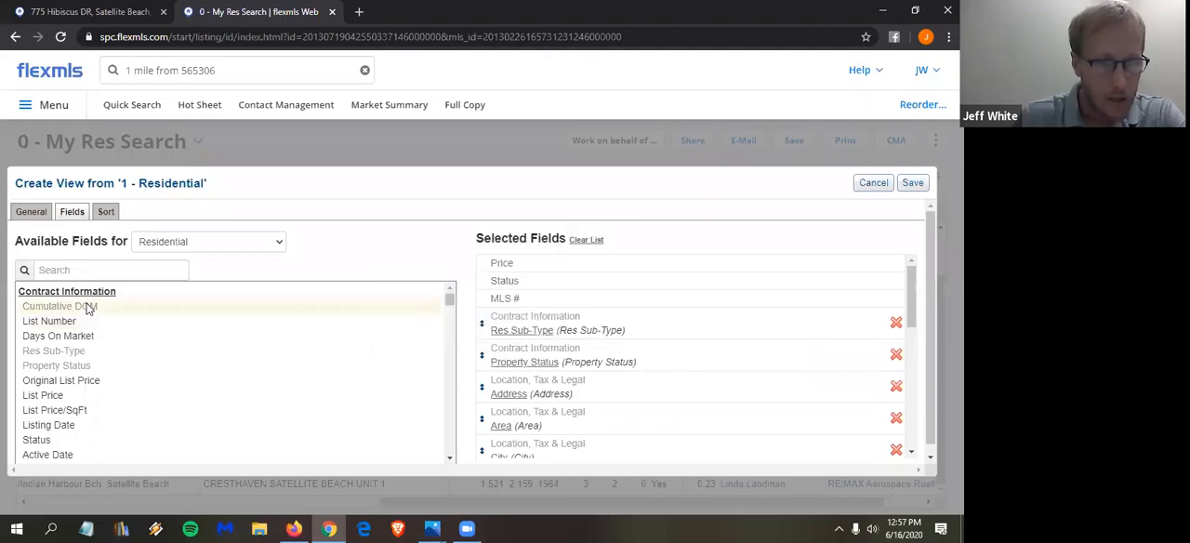
left_click_drag(72, 336, 662, 311)
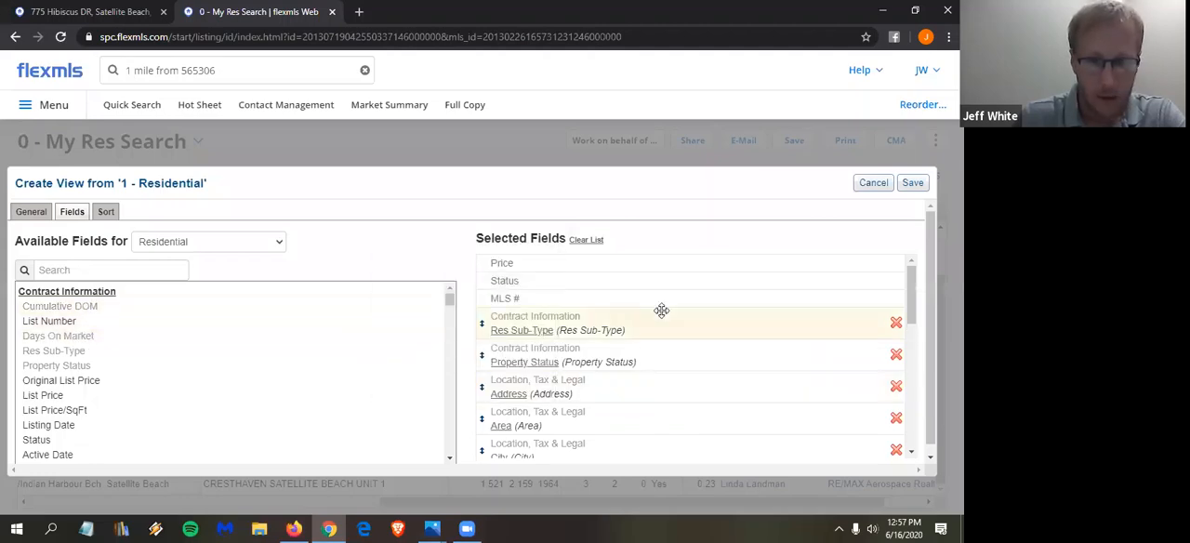
scroll(549, 407, "down", 5)
left_click(555, 403)
left_click_drag(594, 436, 454, 410)
type("CDOM")
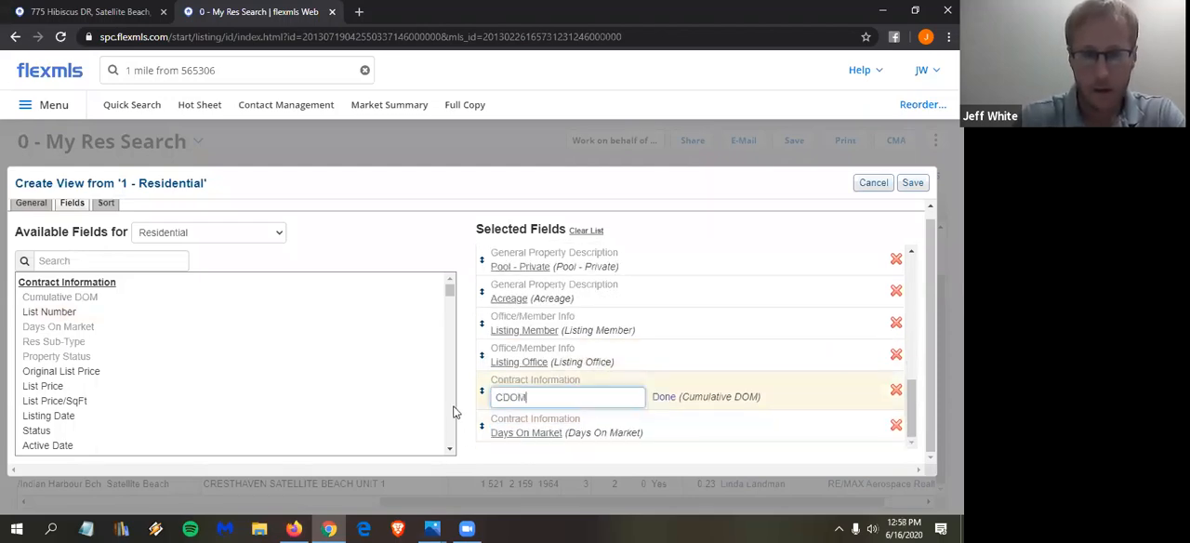
- Remove the Listing Member and Listing Office fields from the view and save it
left_click(896, 323)
left_click(896, 362)
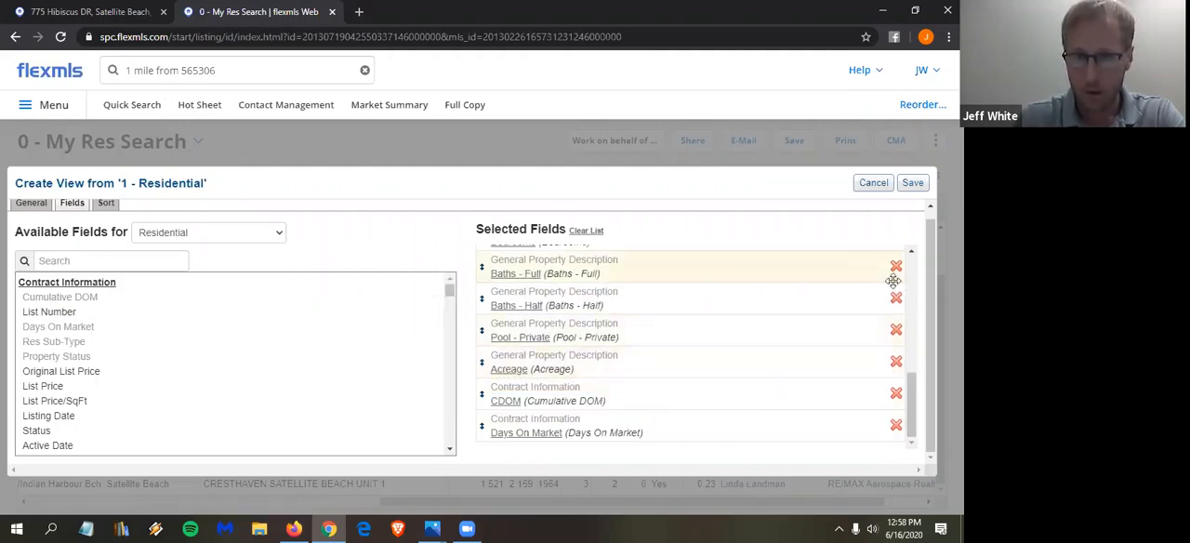
left_click(912, 184)
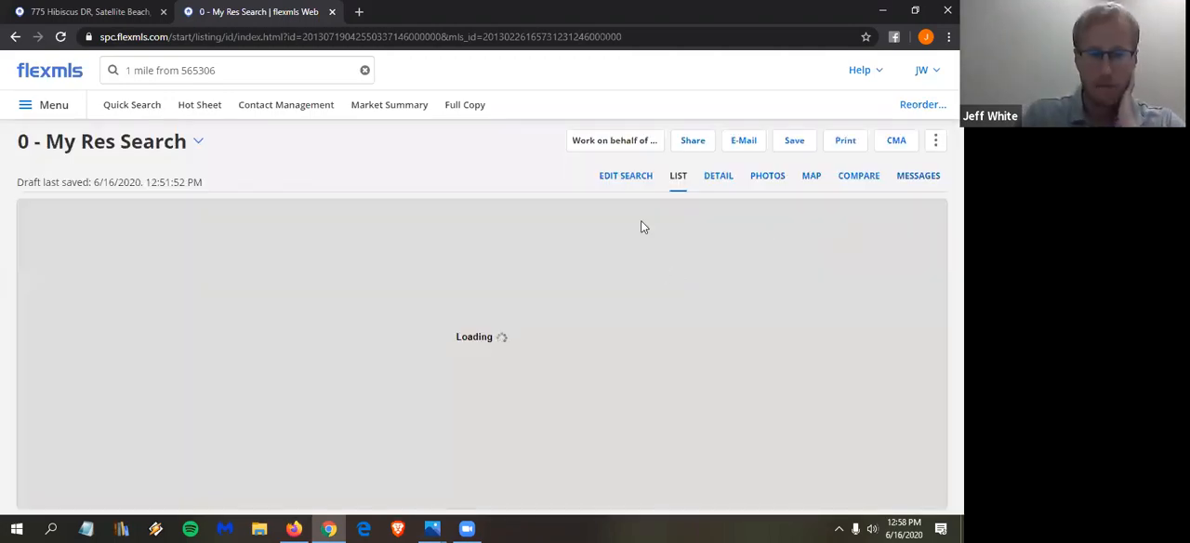
- Examine the CDOM and Days On Market columns of the search results in the new view
scroll(694, 478, "down", 1)
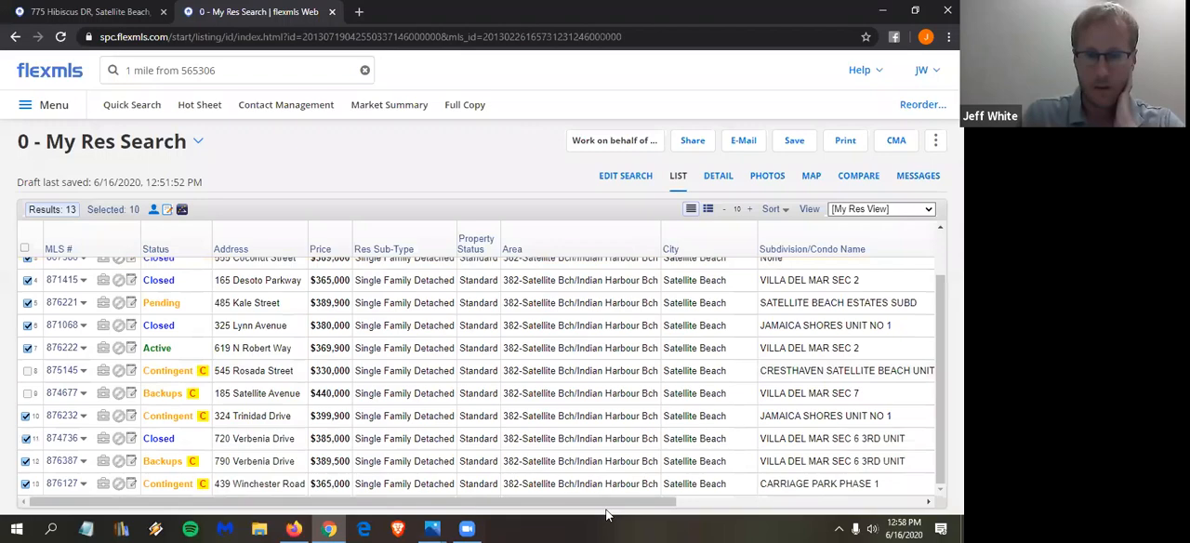
left_click_drag(691, 505, 926, 504)
scroll(932, 486, "up", 1)
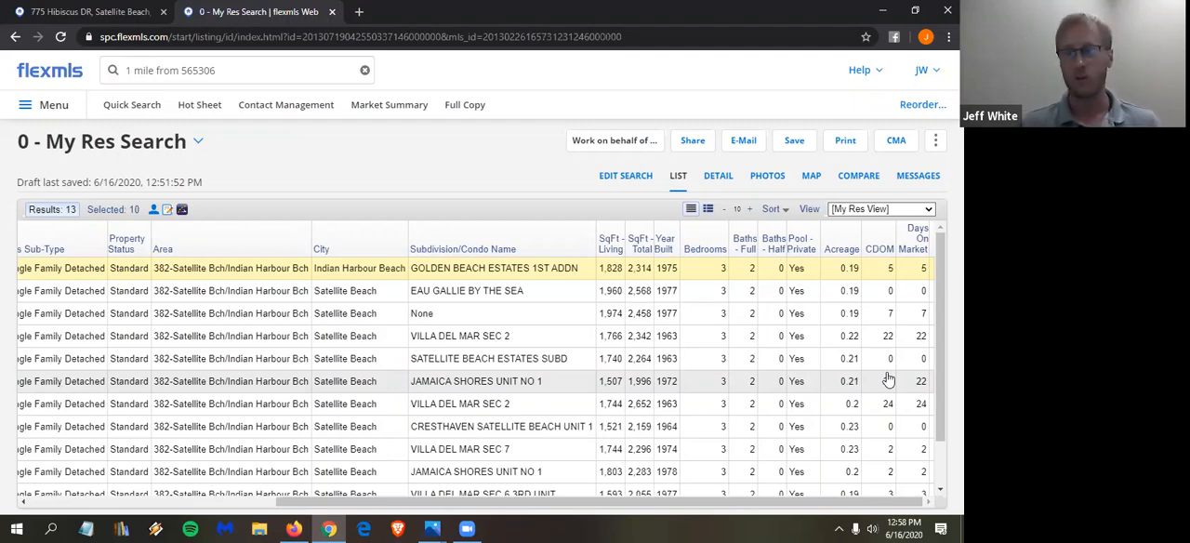
scroll(898, 409, "down", 1)
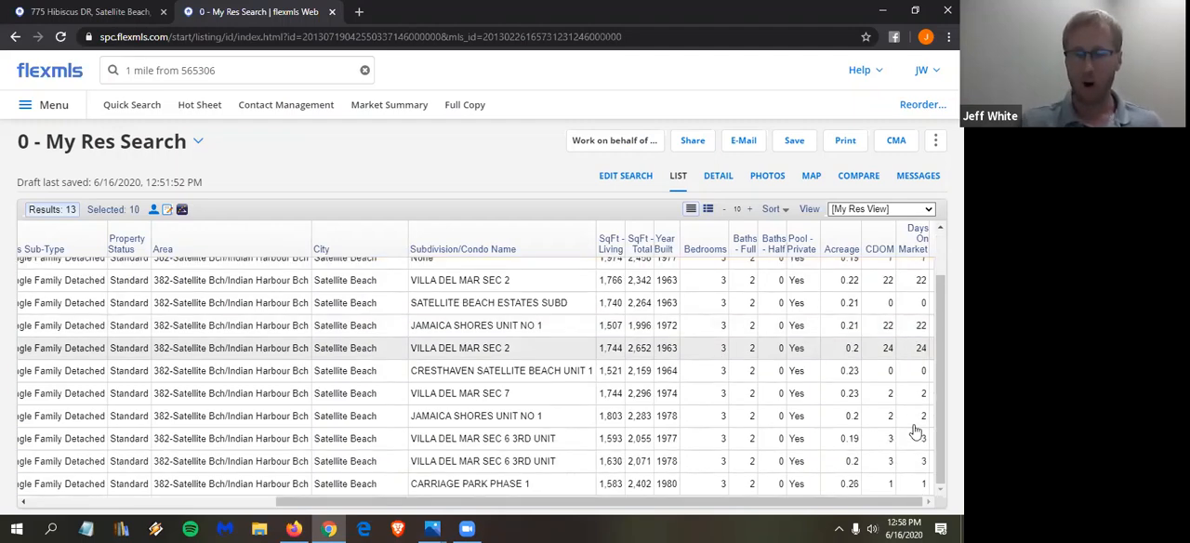
scroll(893, 400, "up", 1)
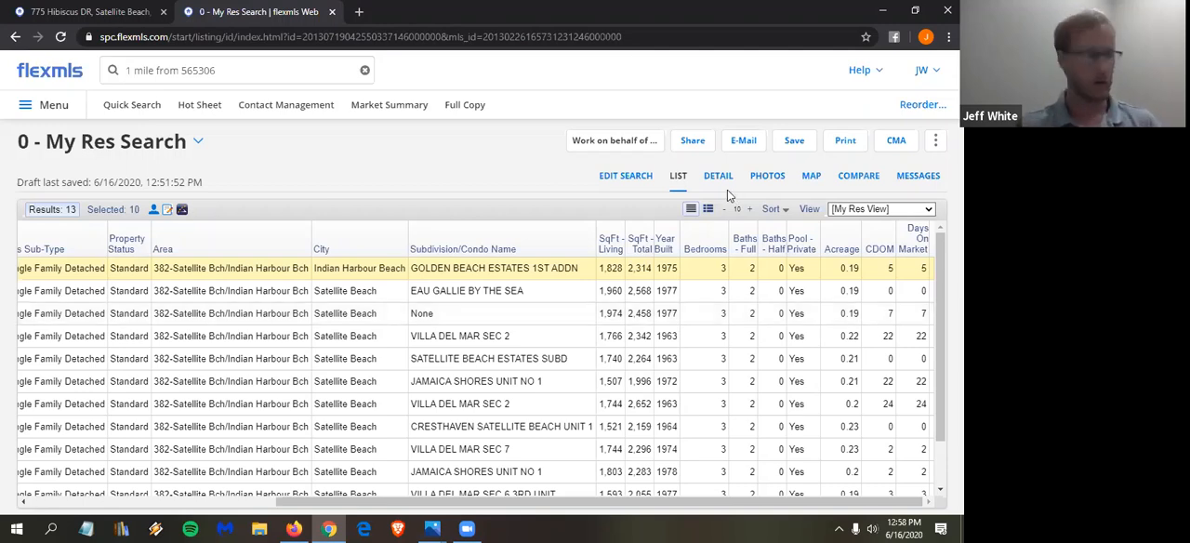
left_click_drag(754, 506, 507, 507)
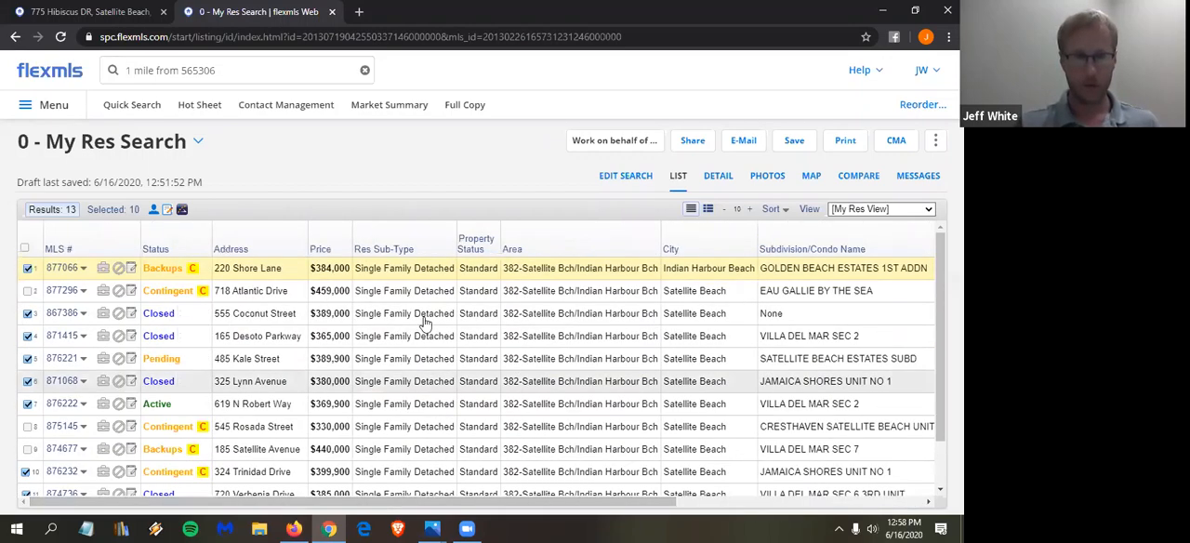
- Show only the selected listings and start a CMA that uses them
left_click(112, 213)
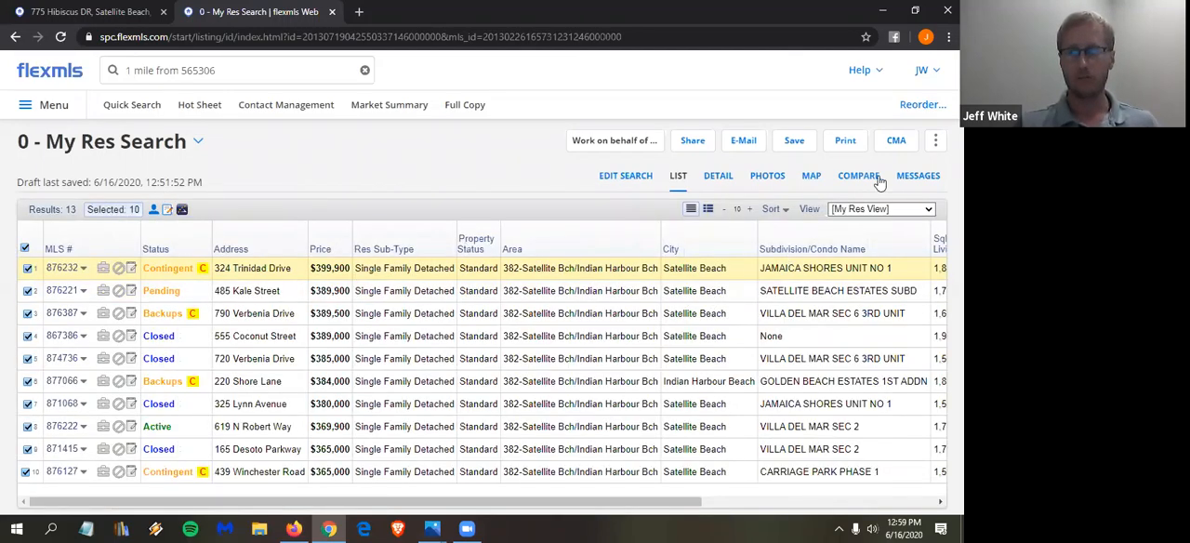
left_click(896, 142)
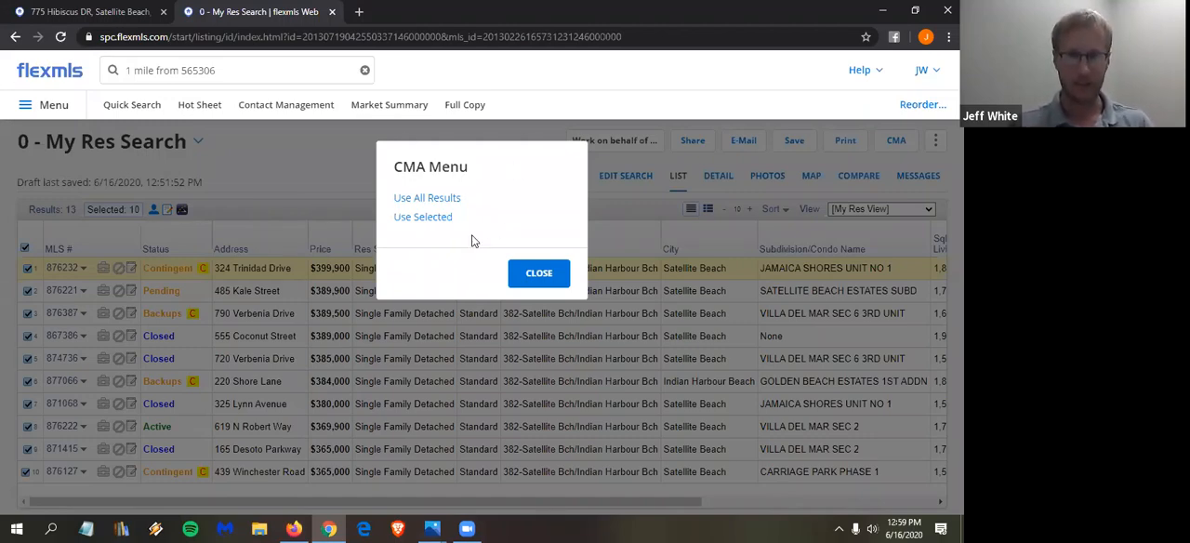
left_click(422, 217)
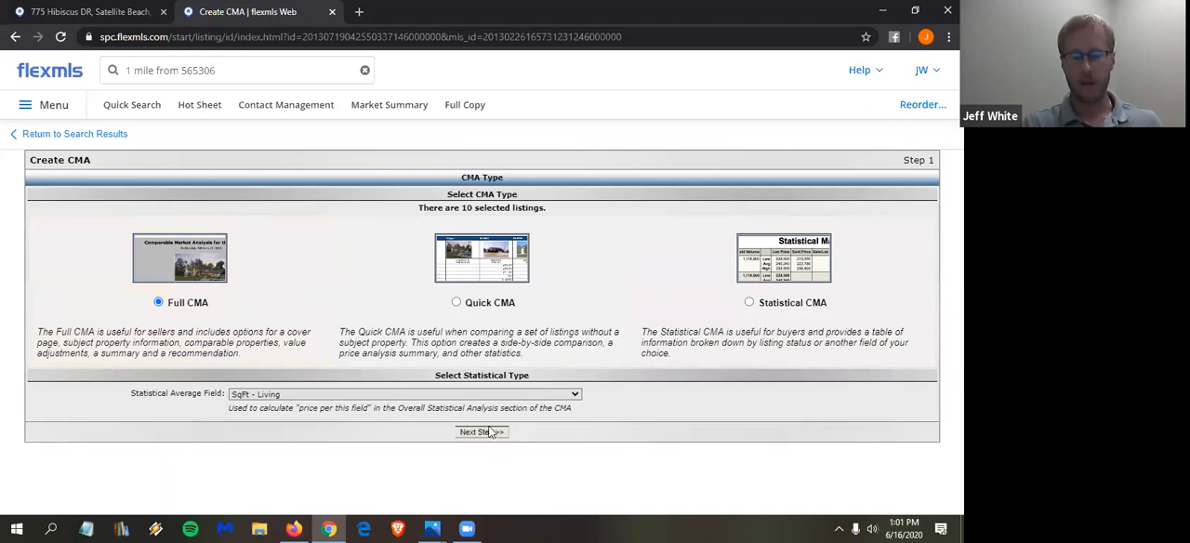
- Use Full CMA with SqFt - Living as the statistical average field and continue to the cover page
left_click(453, 396)
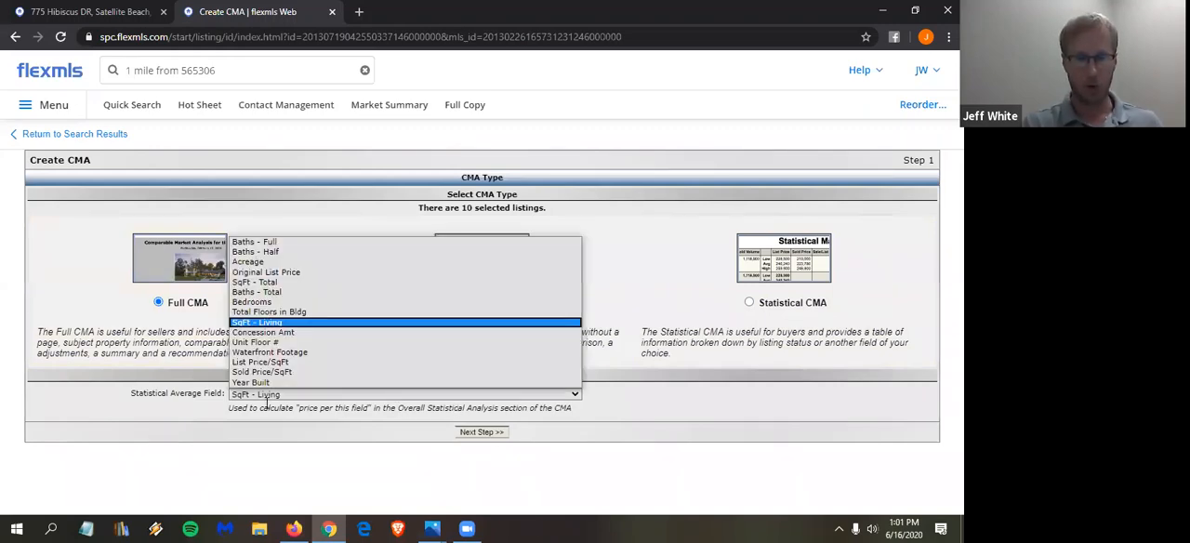
left_click(271, 323)
left_click(480, 432)
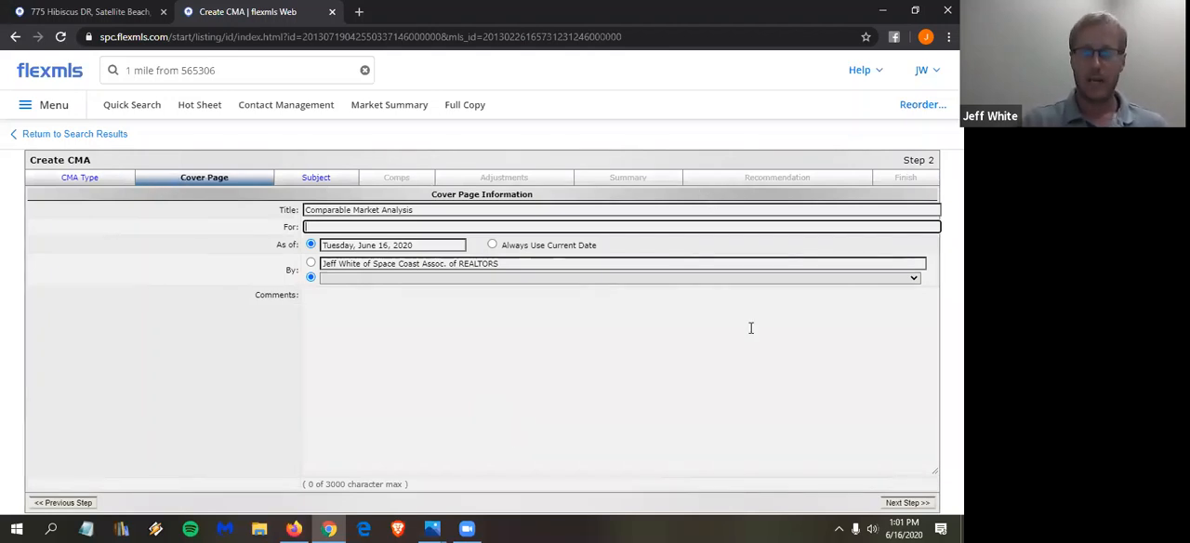
- Enter the client's full name as the cover page recipient and choose Generic Card for the By information
type("L")
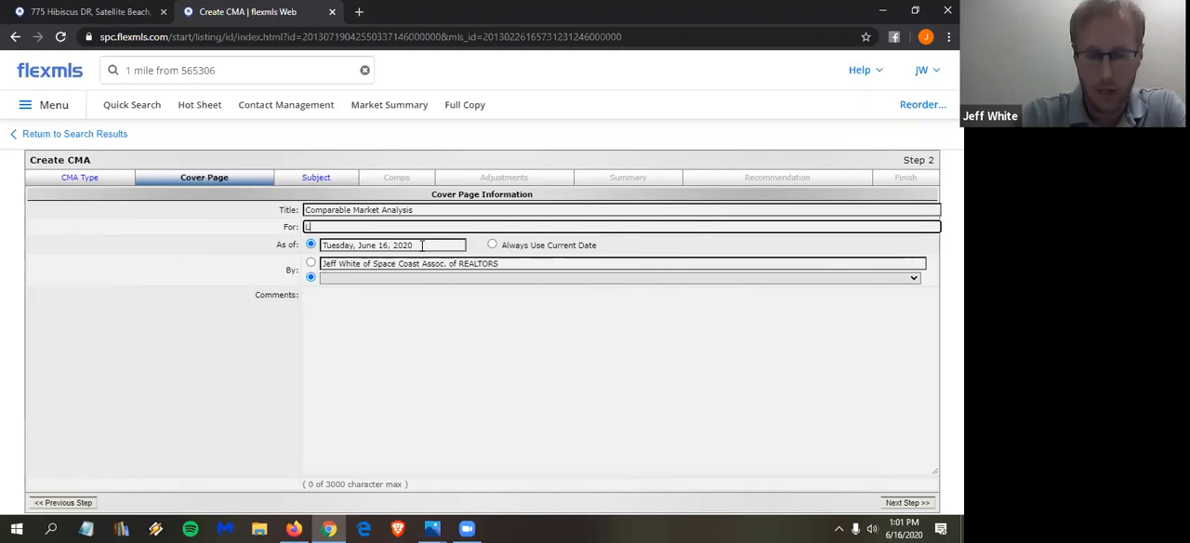
type("uke Skywalker")
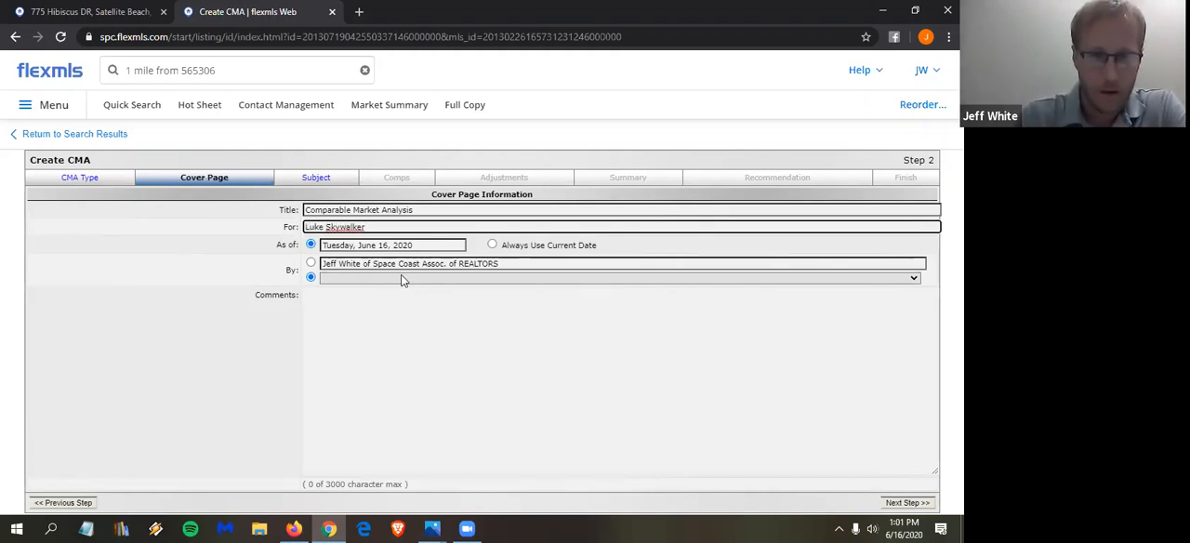
left_click(401, 277)
left_click(375, 290)
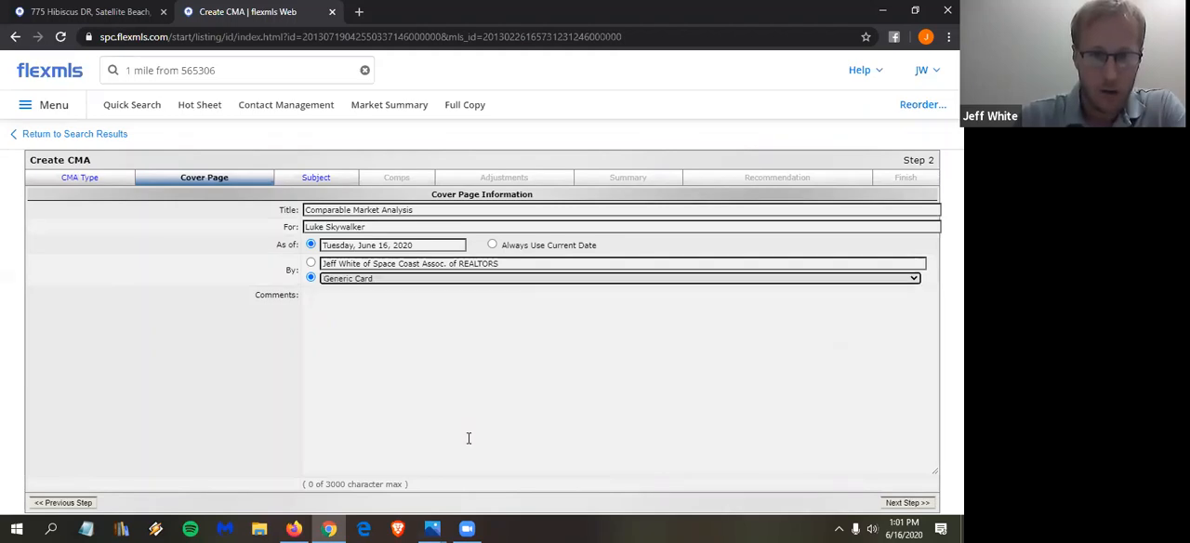
- Enter the cover page comment "Here is your CMA"
left_click(464, 329)
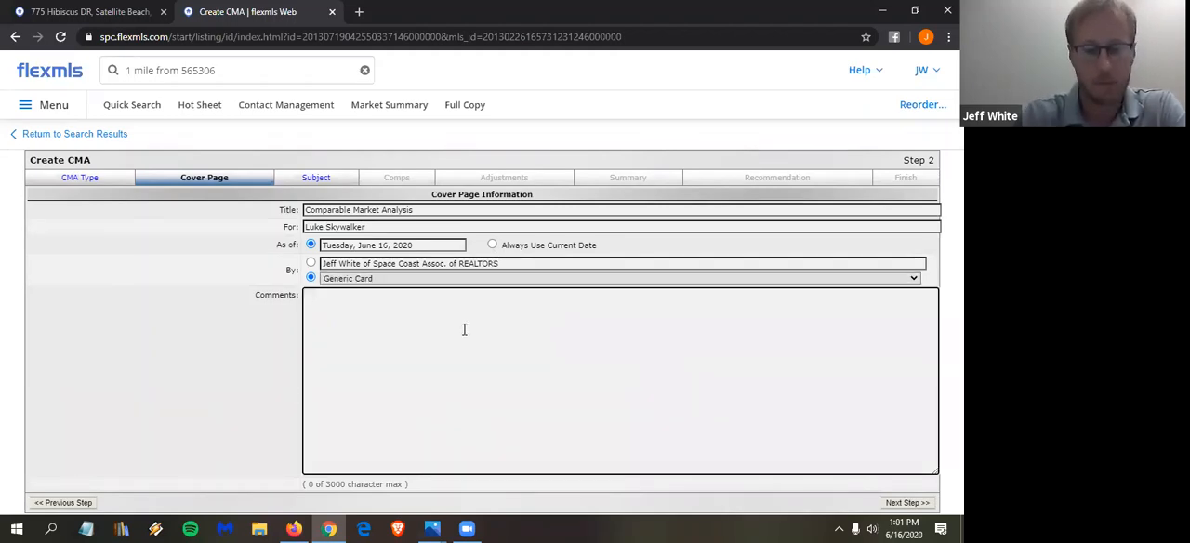
type("Here ")
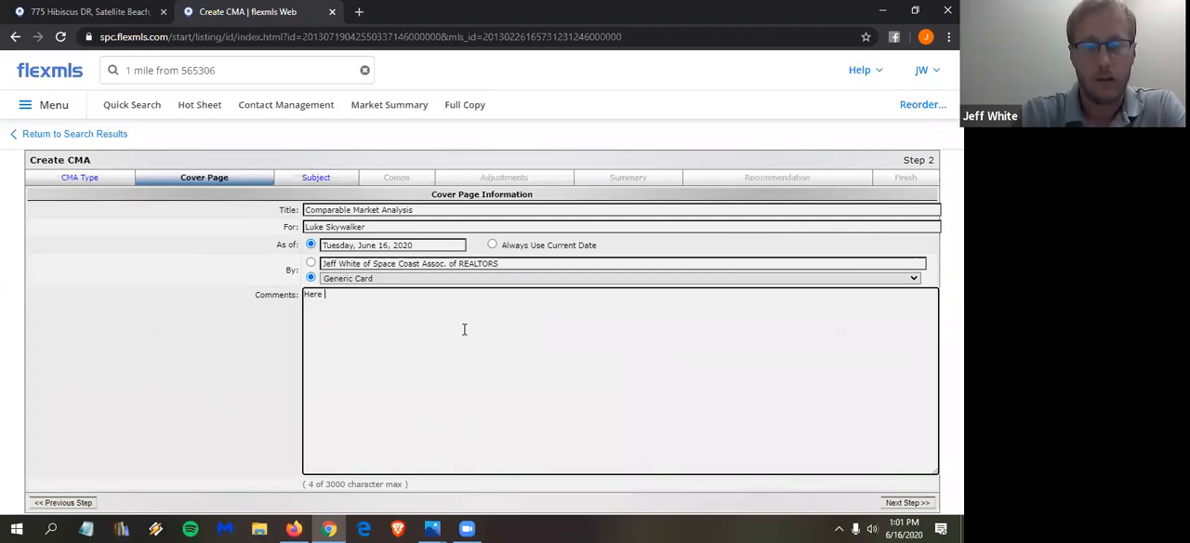
type("is your CMA")
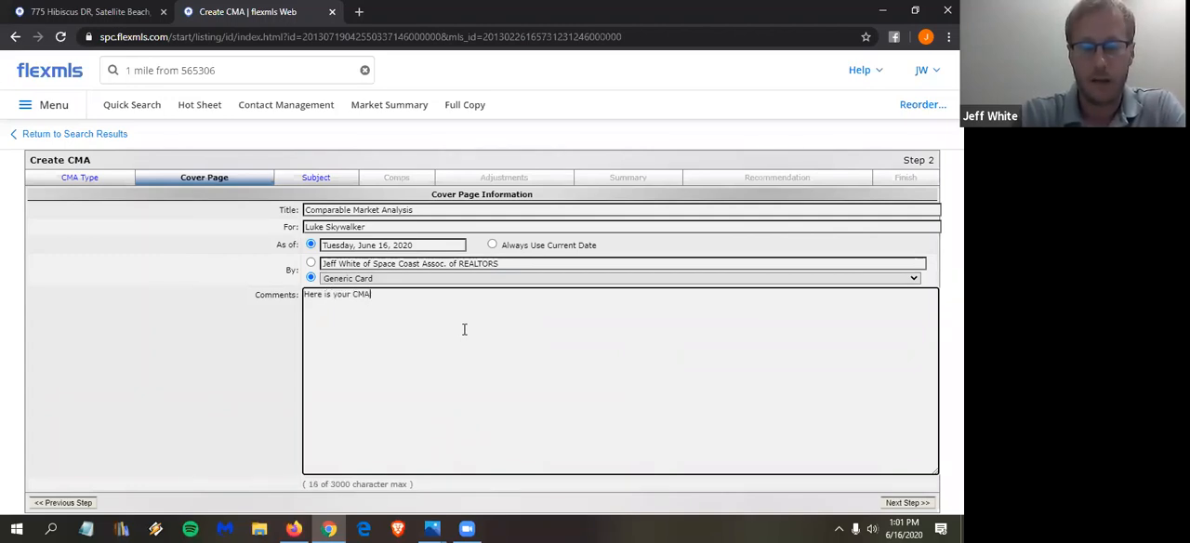
type(" for ")
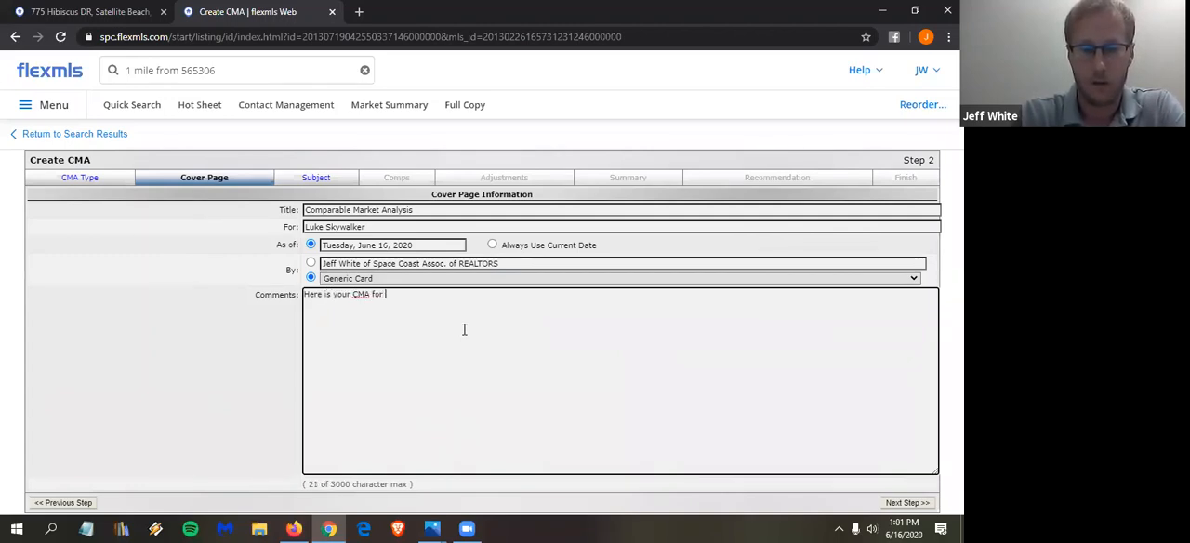
type("your house on ")
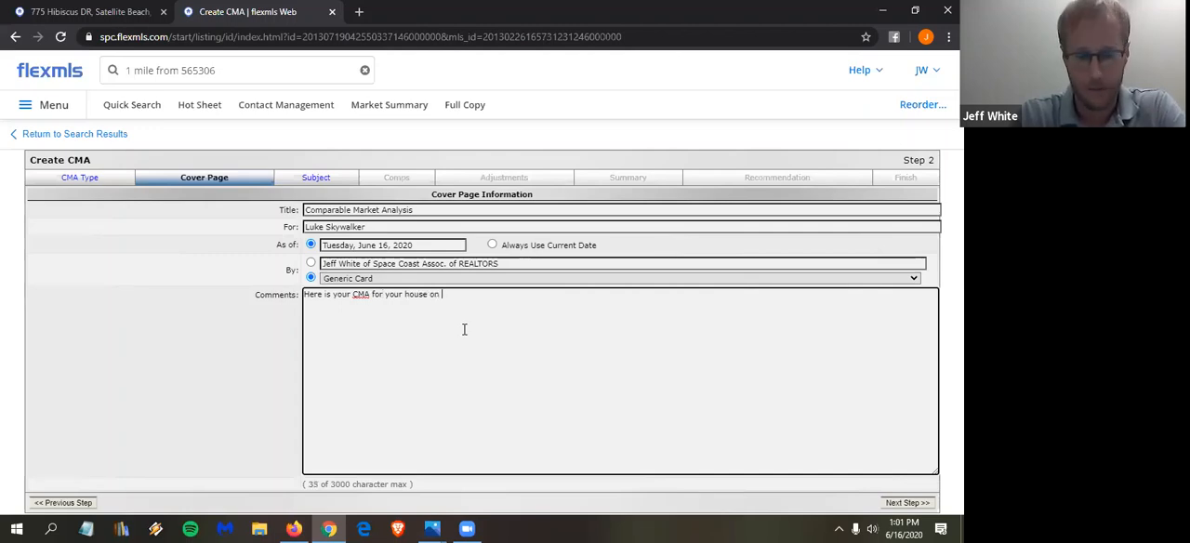
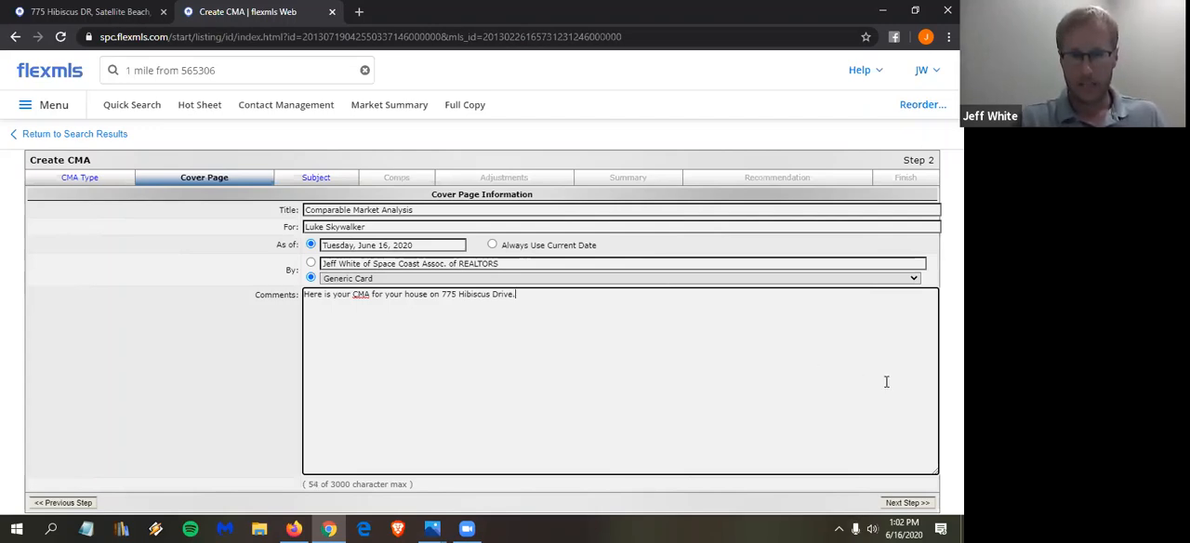
- Extend the cover page comment with "for your house on" and the property's street address, and continue to the subject page
left_click(909, 504)
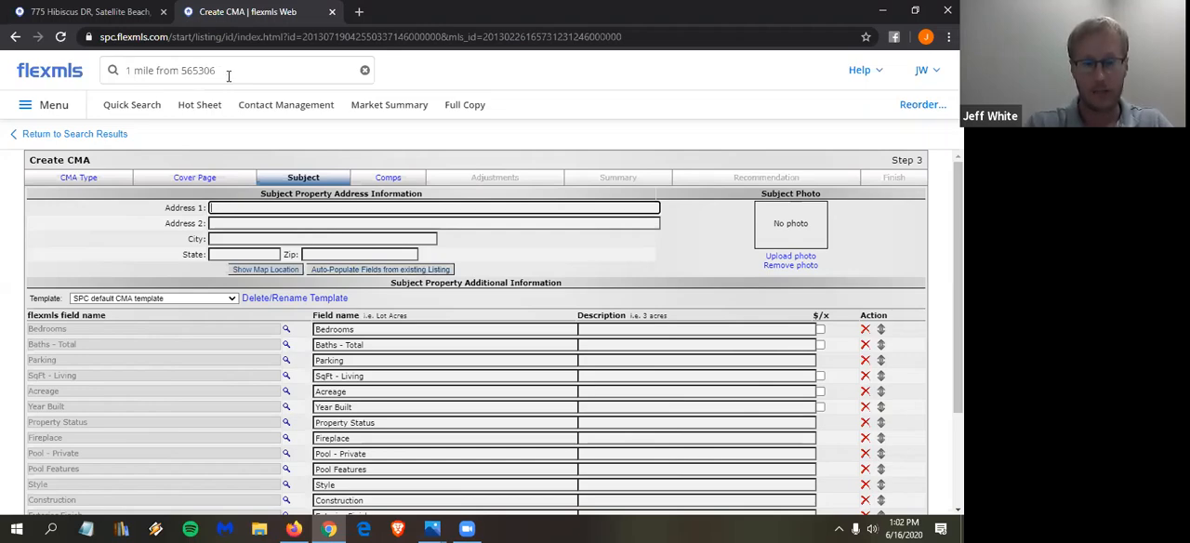
- Examine the subject property's field list and the available field templates
scroll(545, 277, "down", 1)
scroll(363, 228, "up", 1)
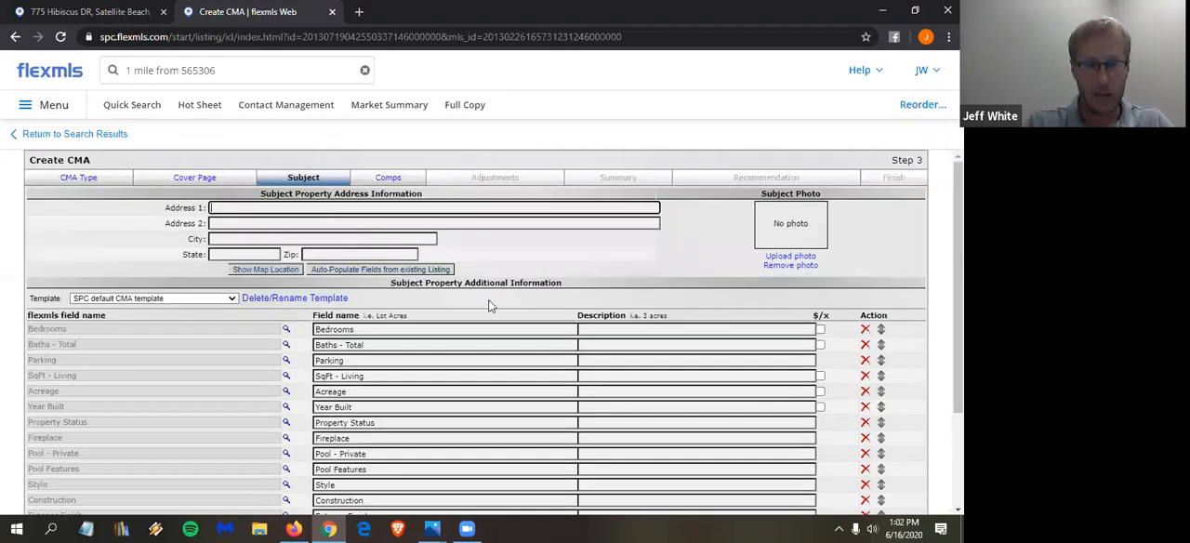
scroll(493, 307, "down", 1)
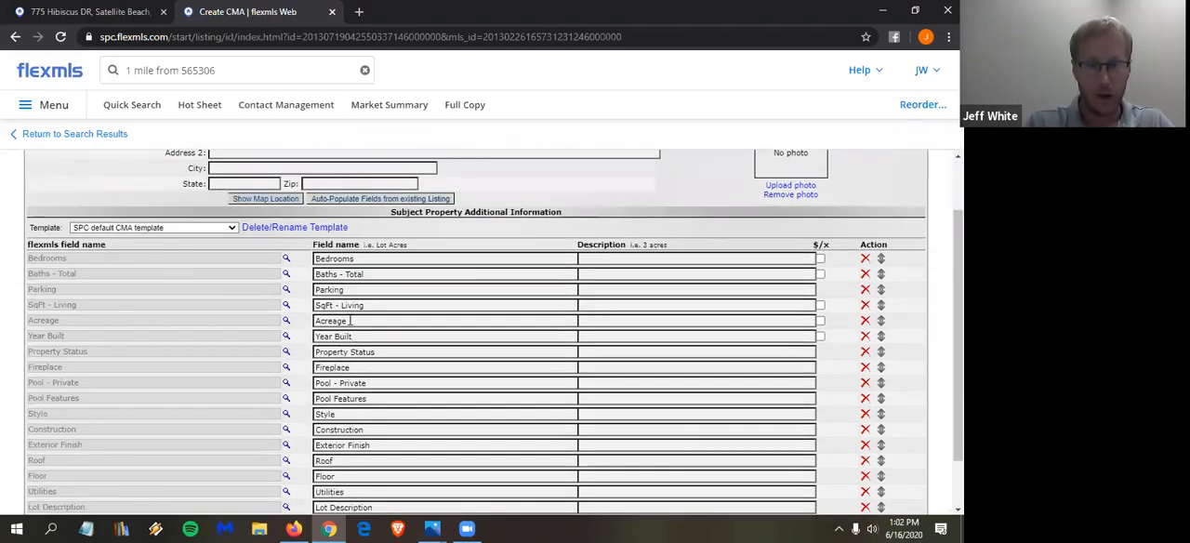
scroll(339, 216, "down", 1)
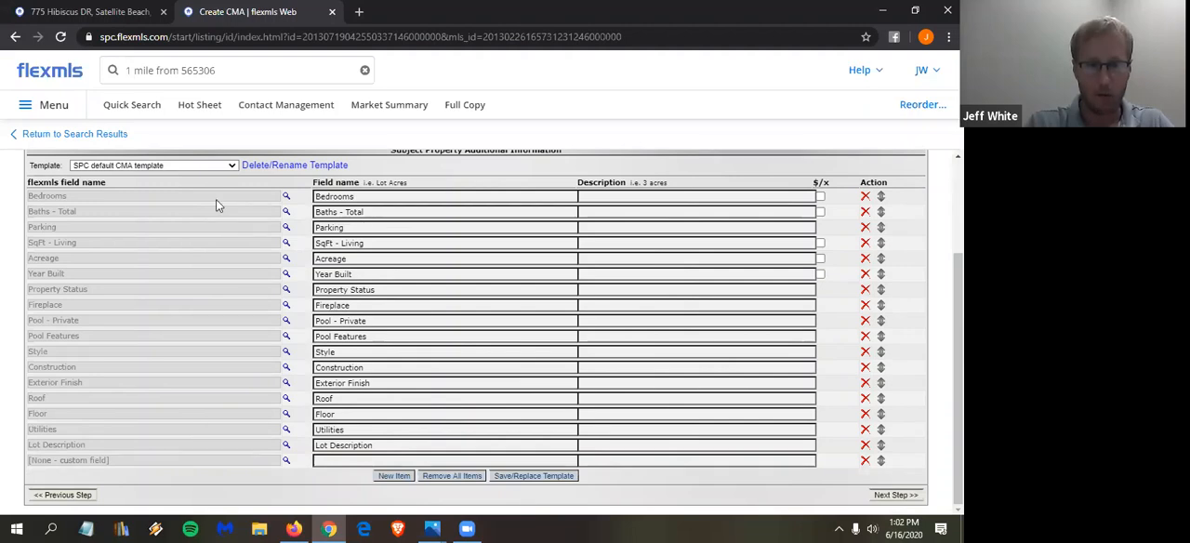
left_click(198, 171)
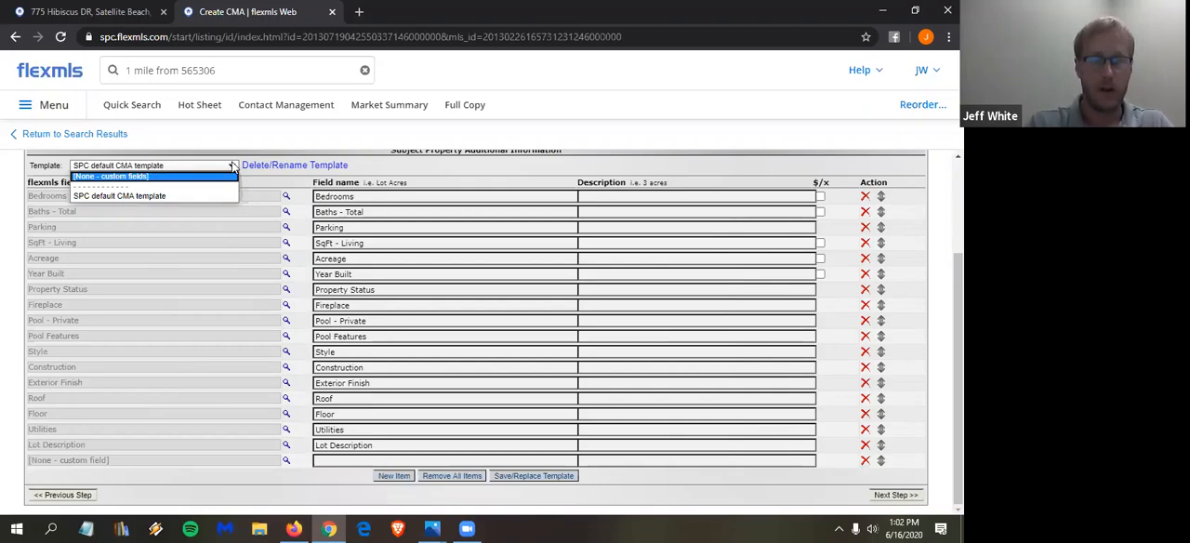
left_click(368, 215)
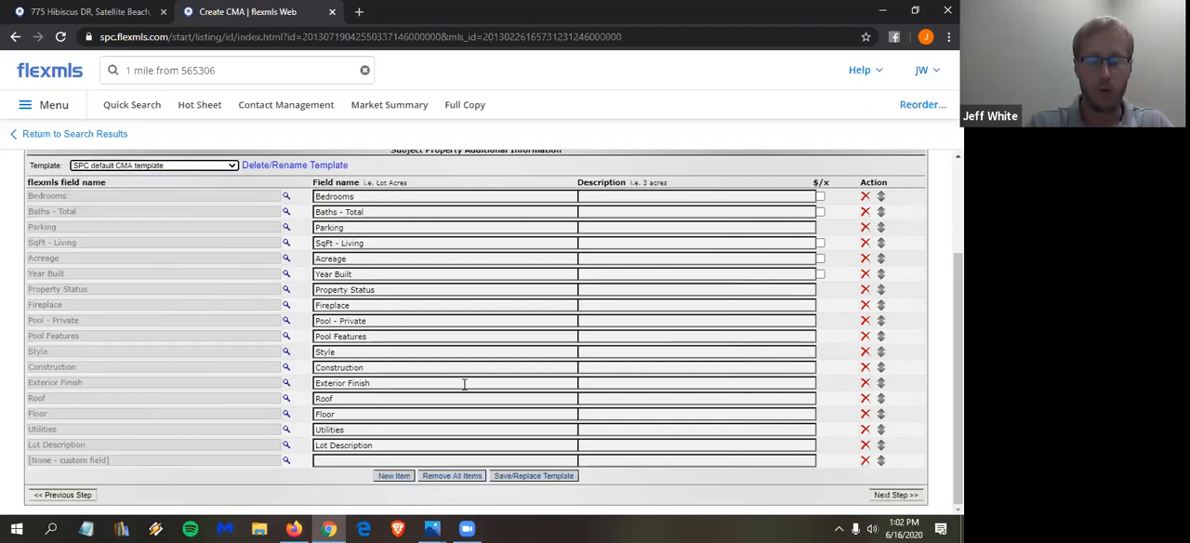
scroll(465, 383, "up", 2)
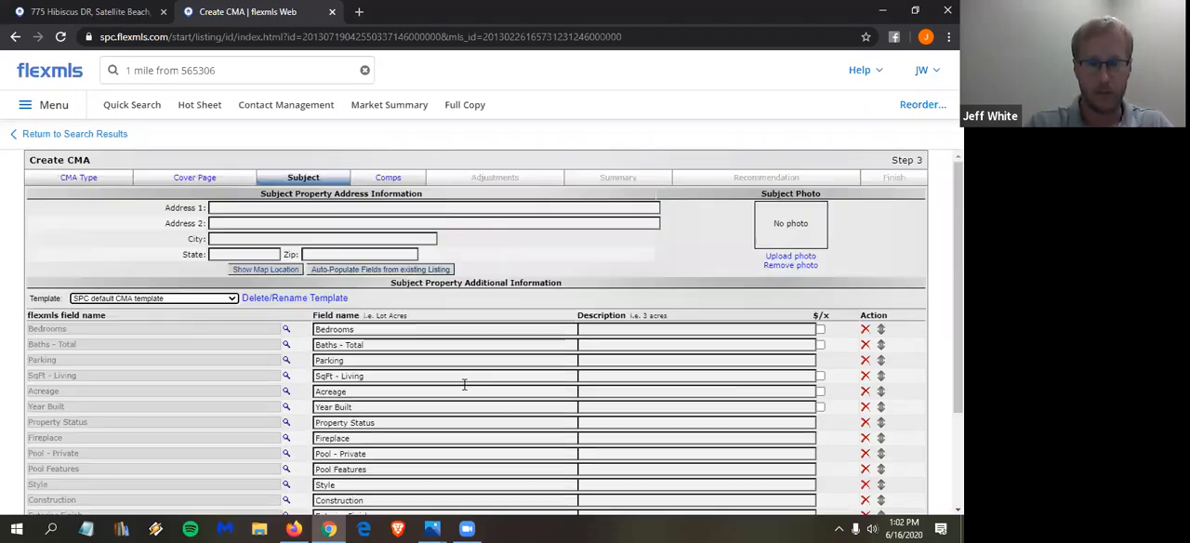
- Auto-populate the subject property fields from Space Coast listing number 565306 and review the filled-in details
left_click(379, 270)
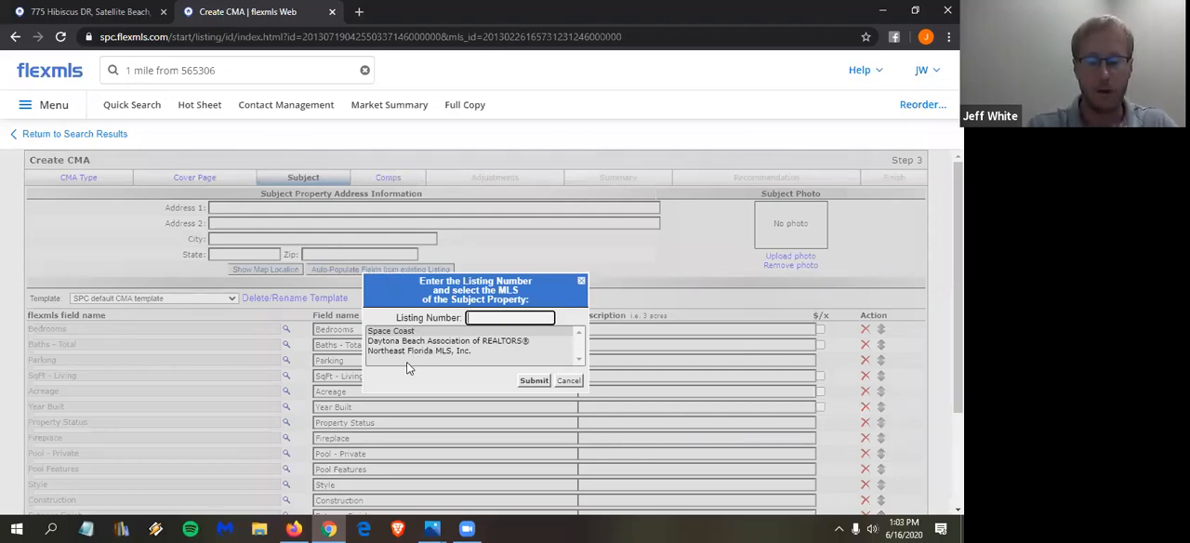
left_click(457, 332)
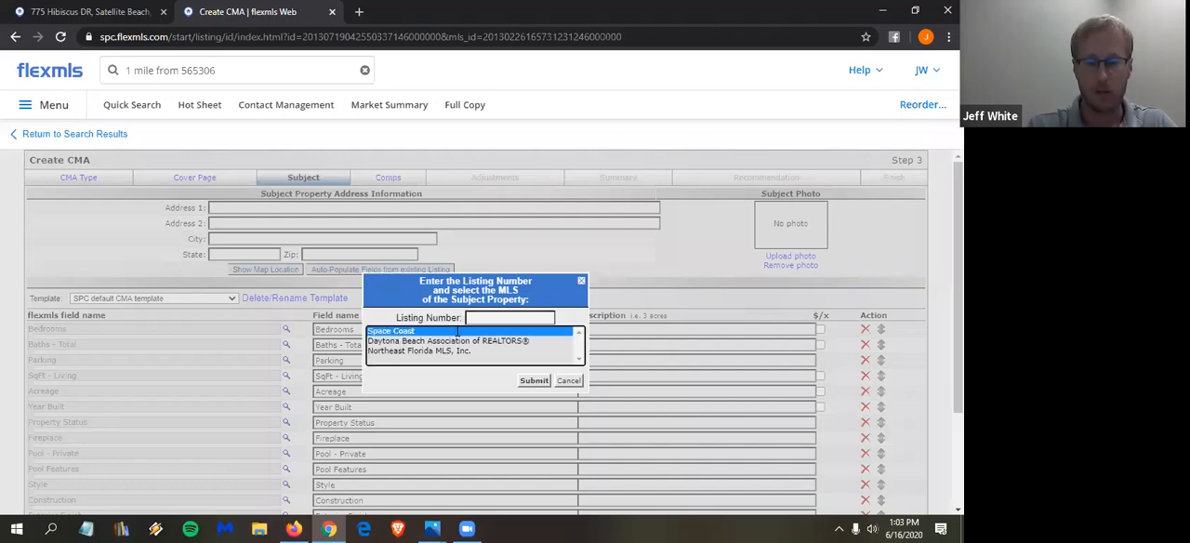
left_click(488, 317)
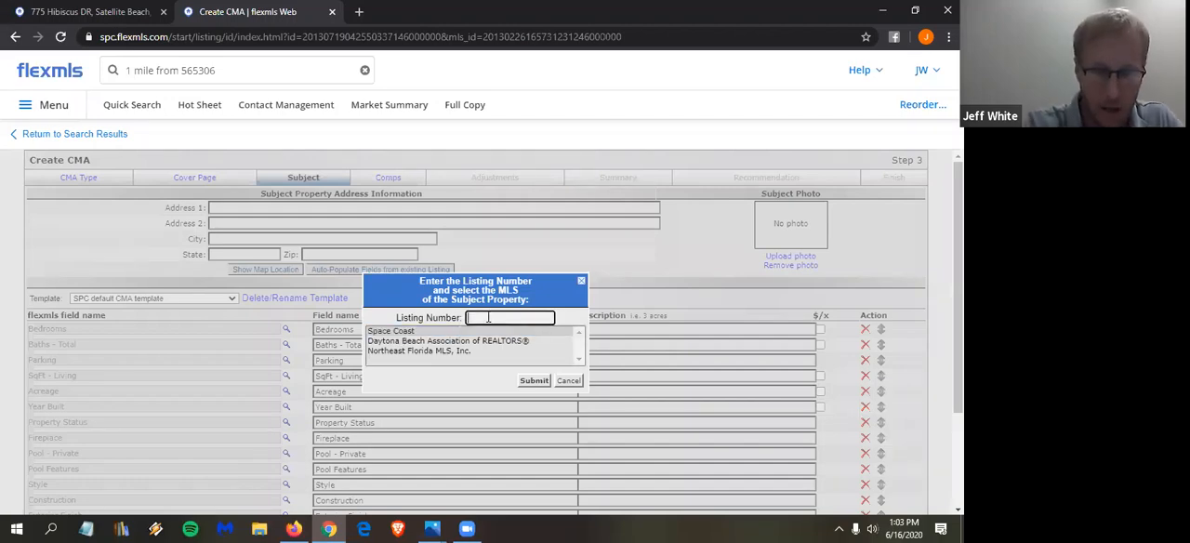
type("565306")
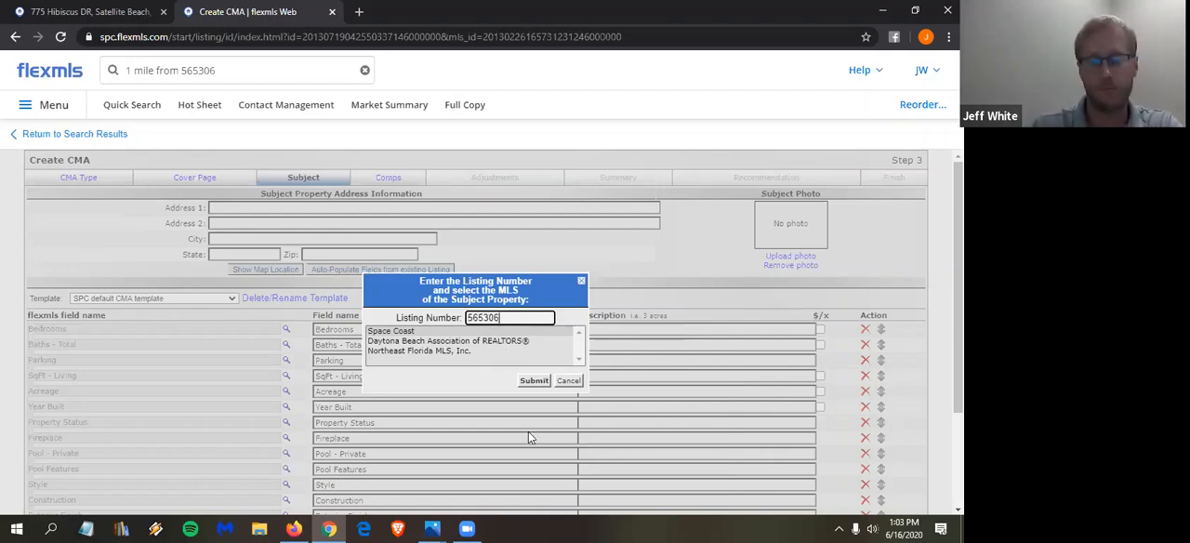
left_click(535, 383)
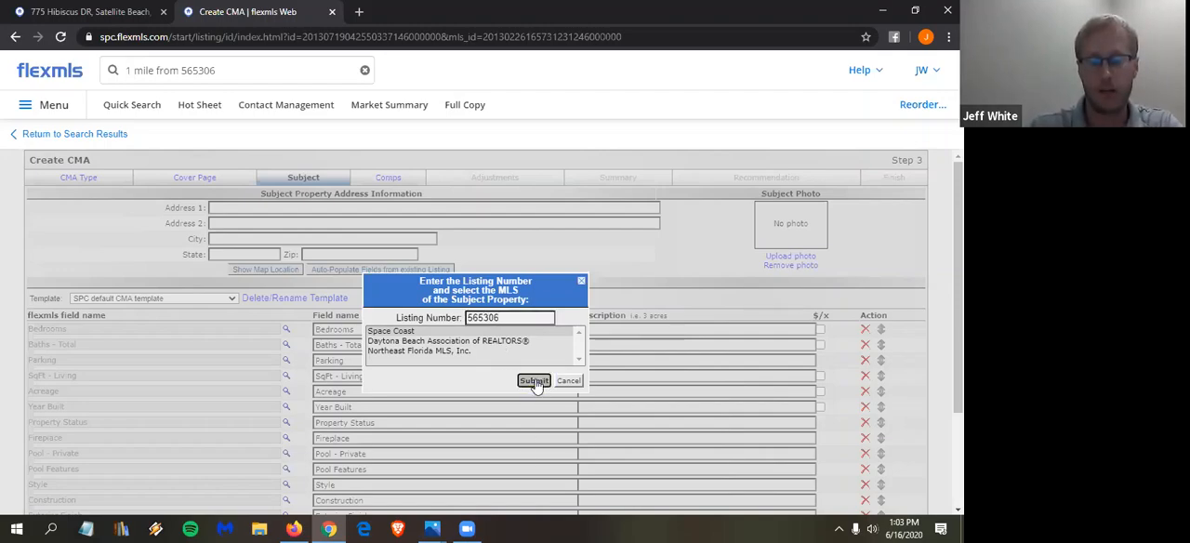
scroll(632, 305, "down", 1)
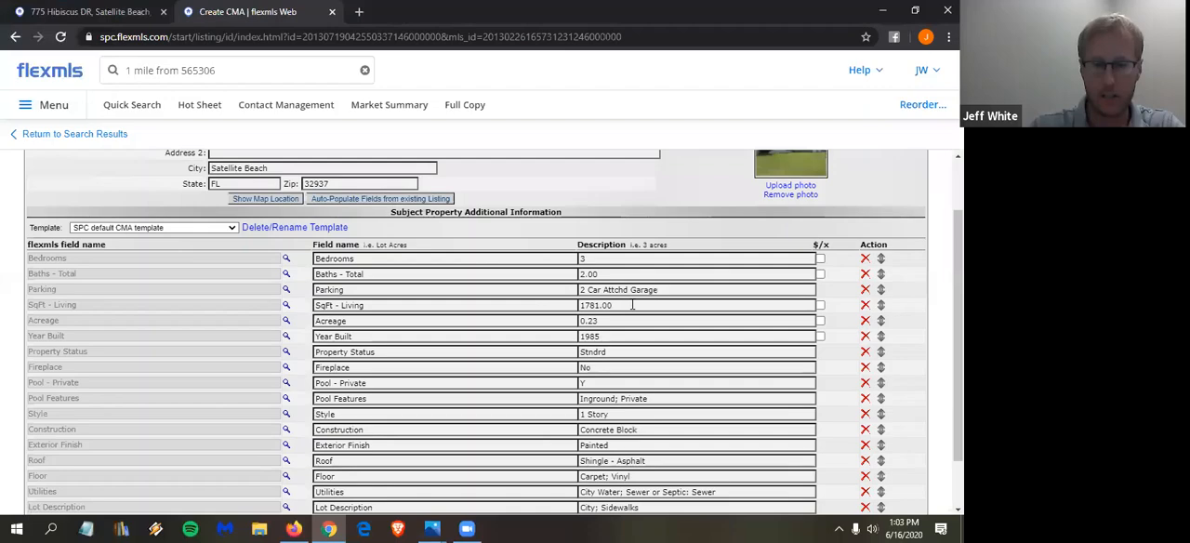
scroll(633, 305, "down", 1)
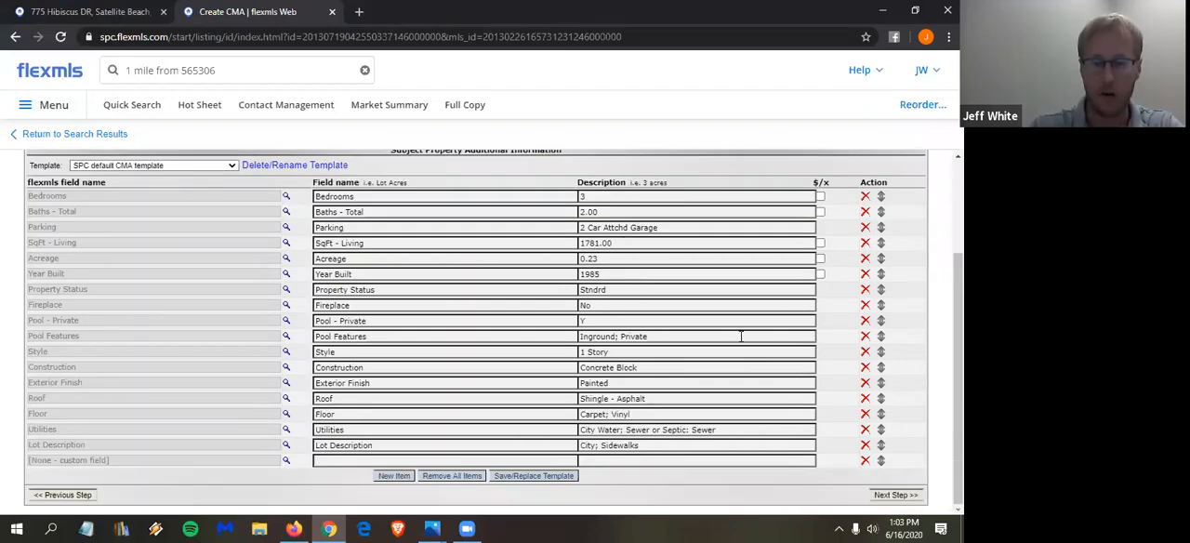
scroll(741, 337, "up", 1)
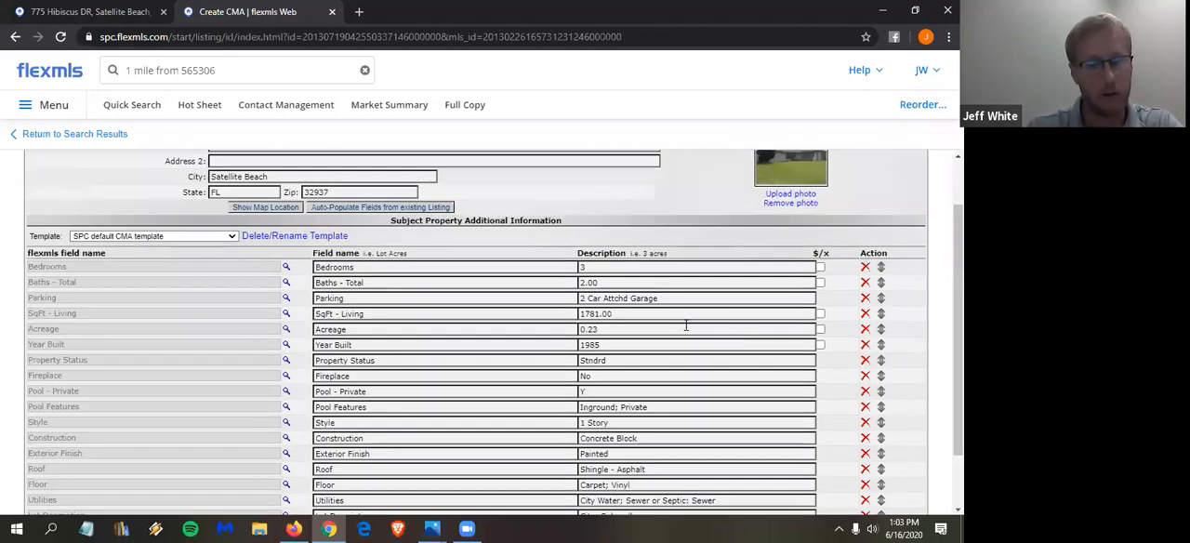
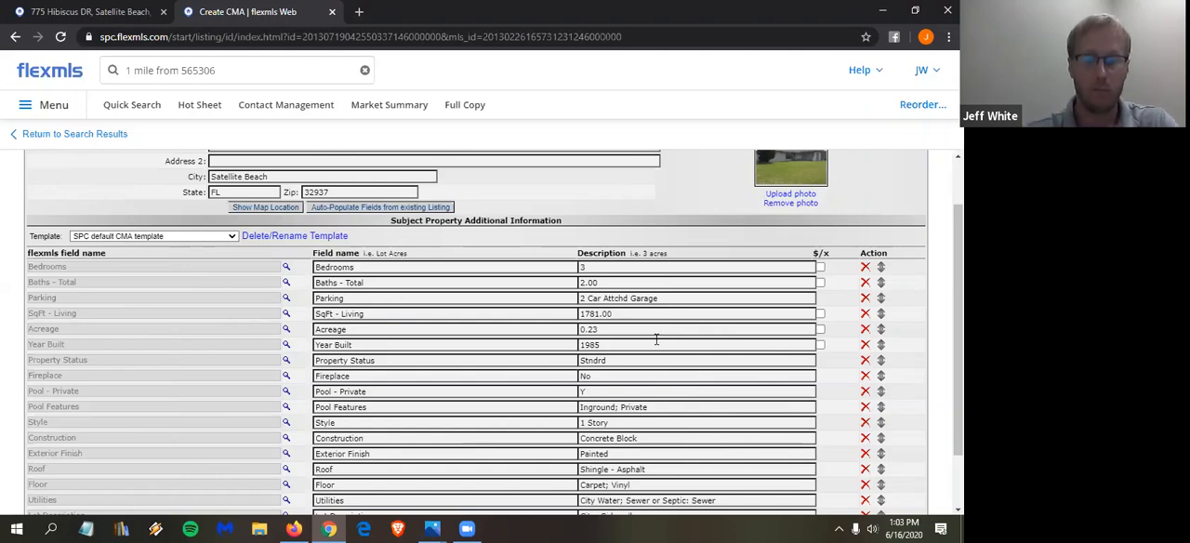
- Look up the subject property's listing number by searching its street address, and check it against the auto-populate listing entry
scroll(654, 337, "down", 1)
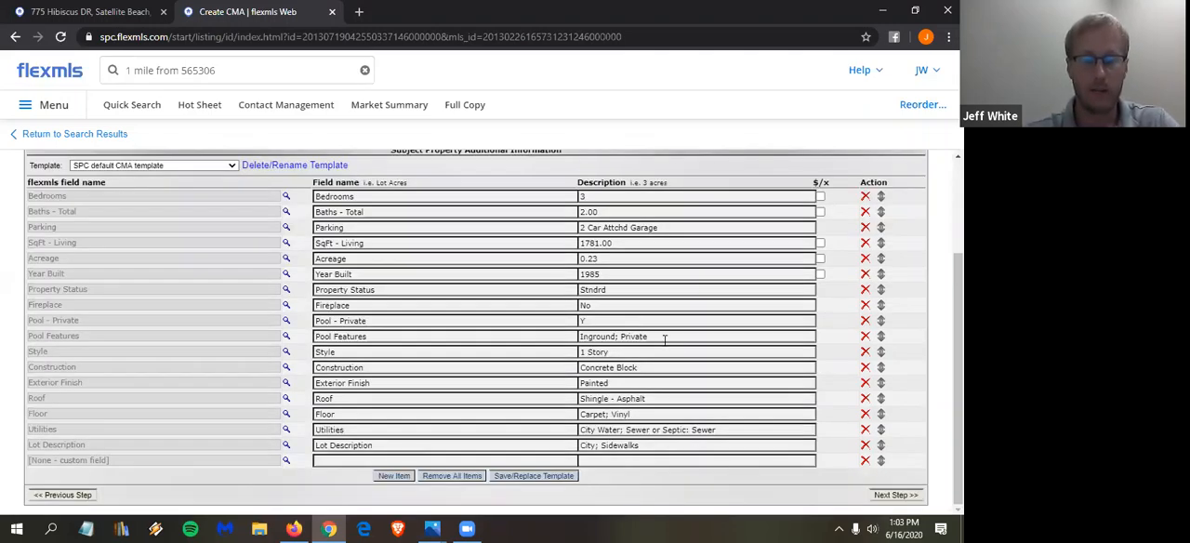
scroll(664, 338, "up", 2)
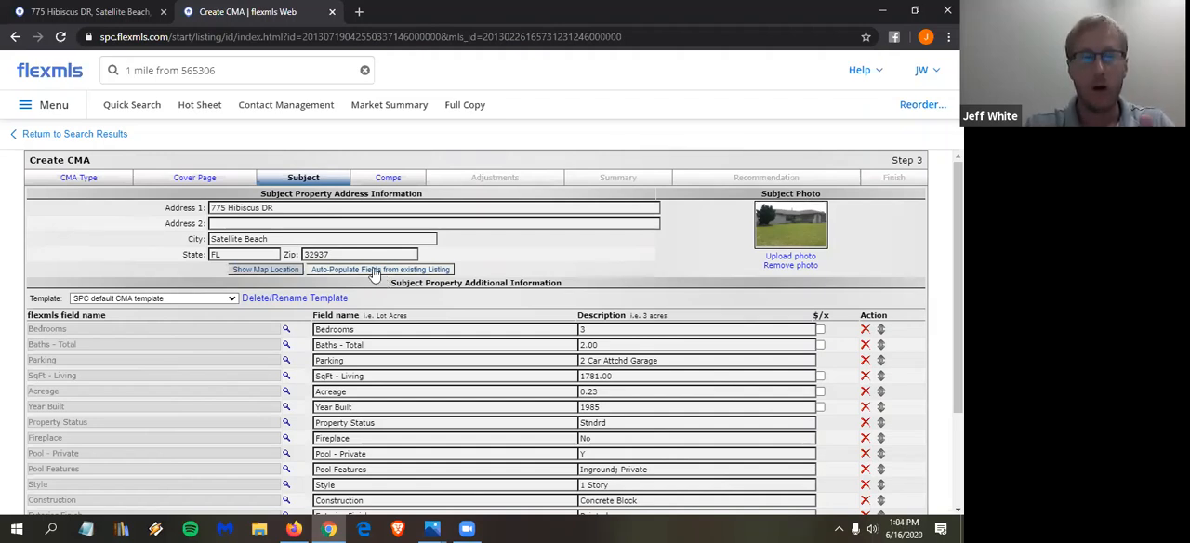
left_click(192, 69)
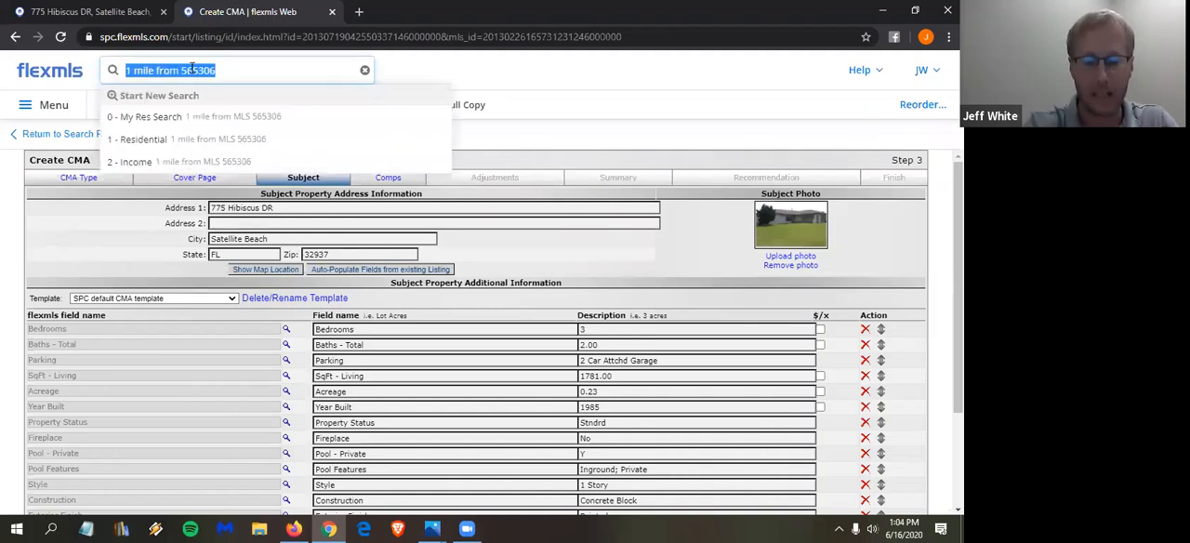
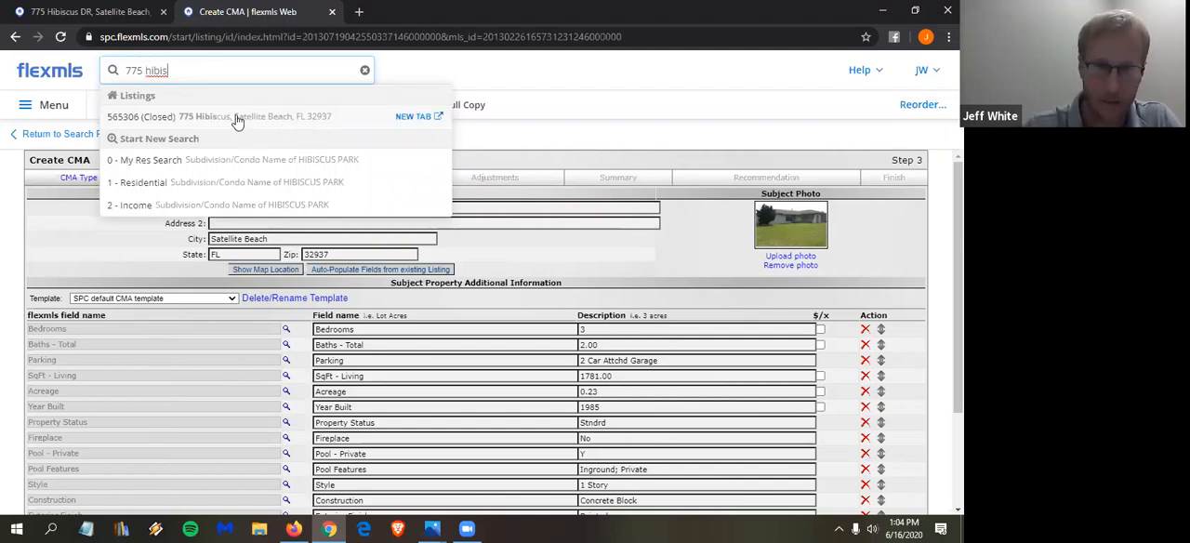
left_click(484, 255)
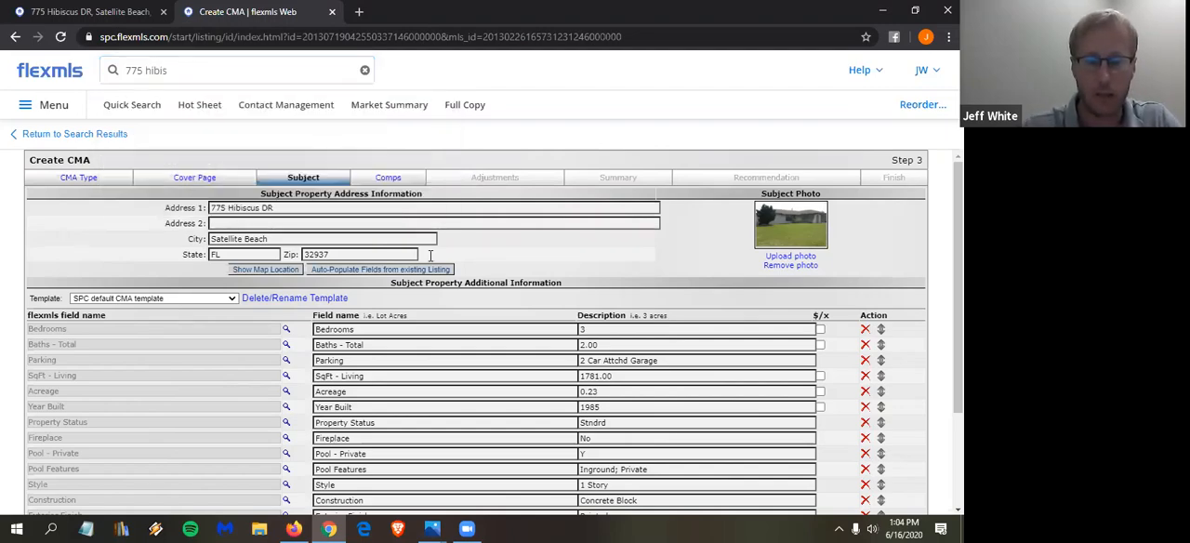
left_click(391, 272)
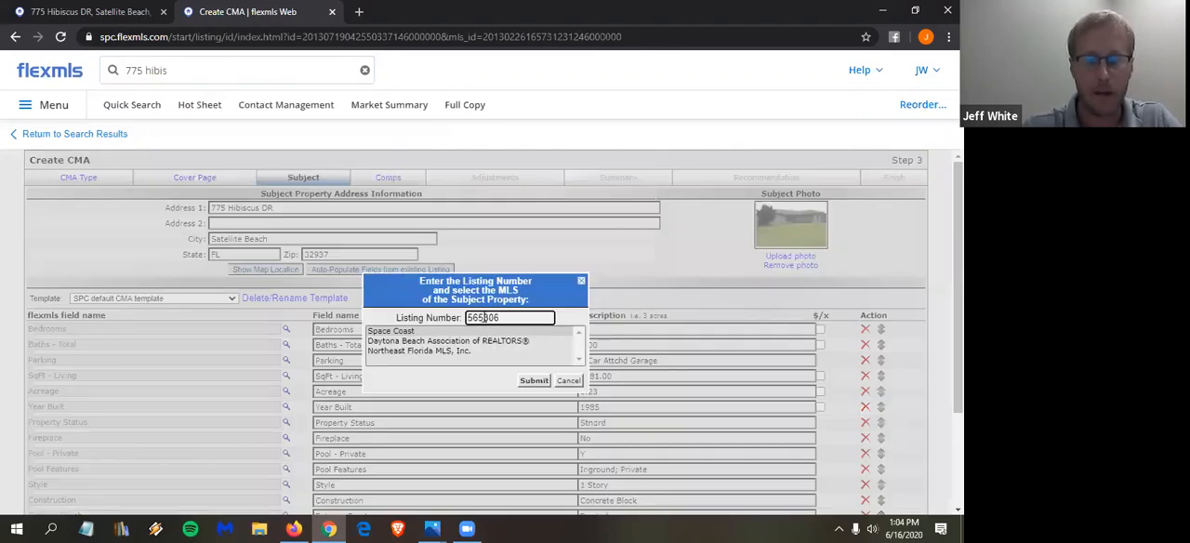
left_click(569, 381)
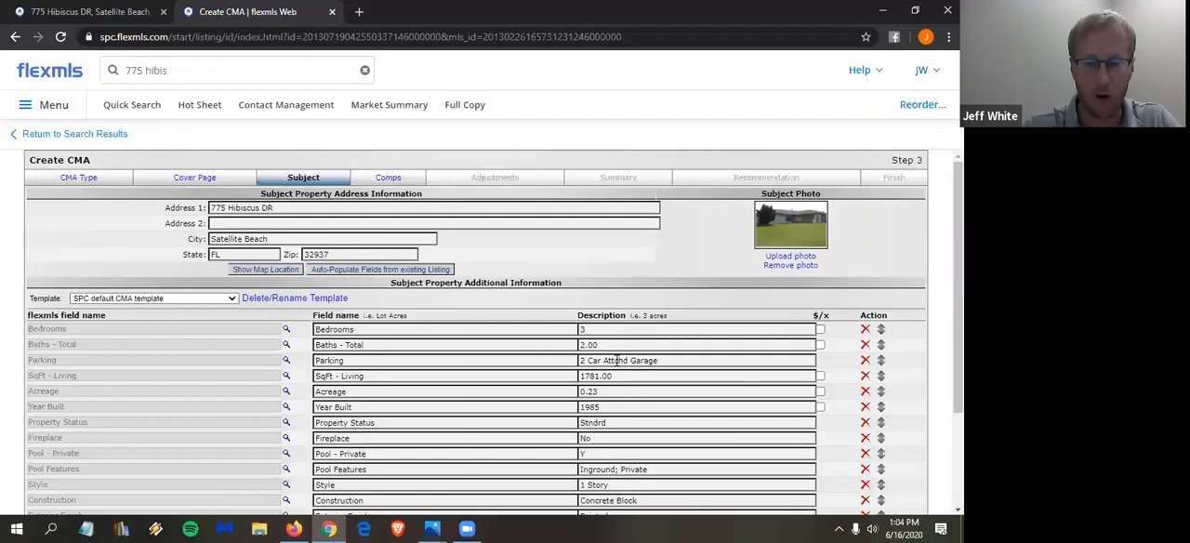
- Remove the empty custom field from the end of the subject property's field list
scroll(616, 367, "down", 3)
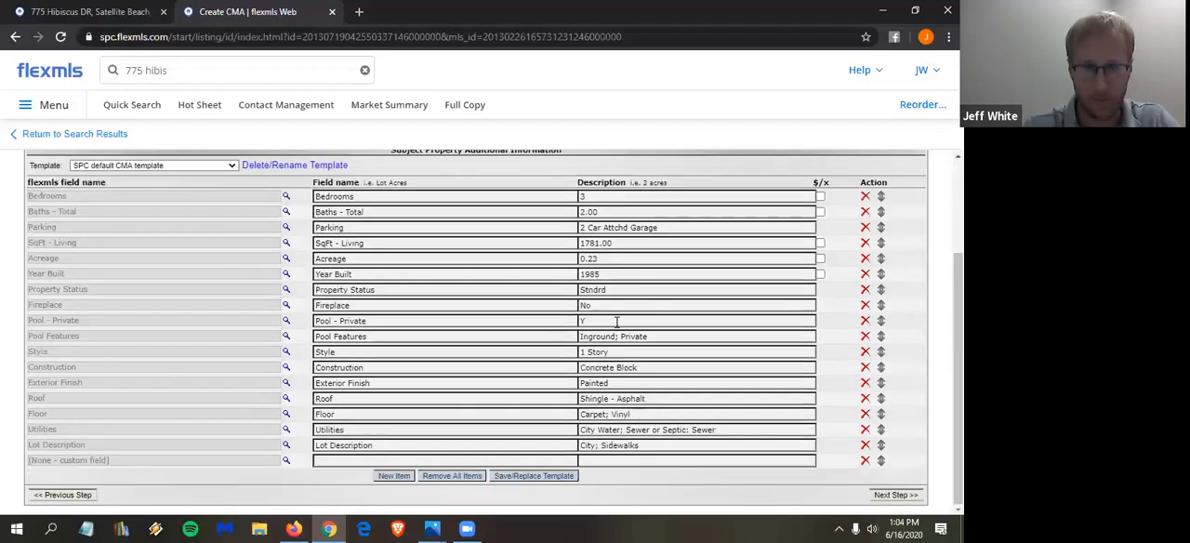
scroll(161, 249, "up", 2)
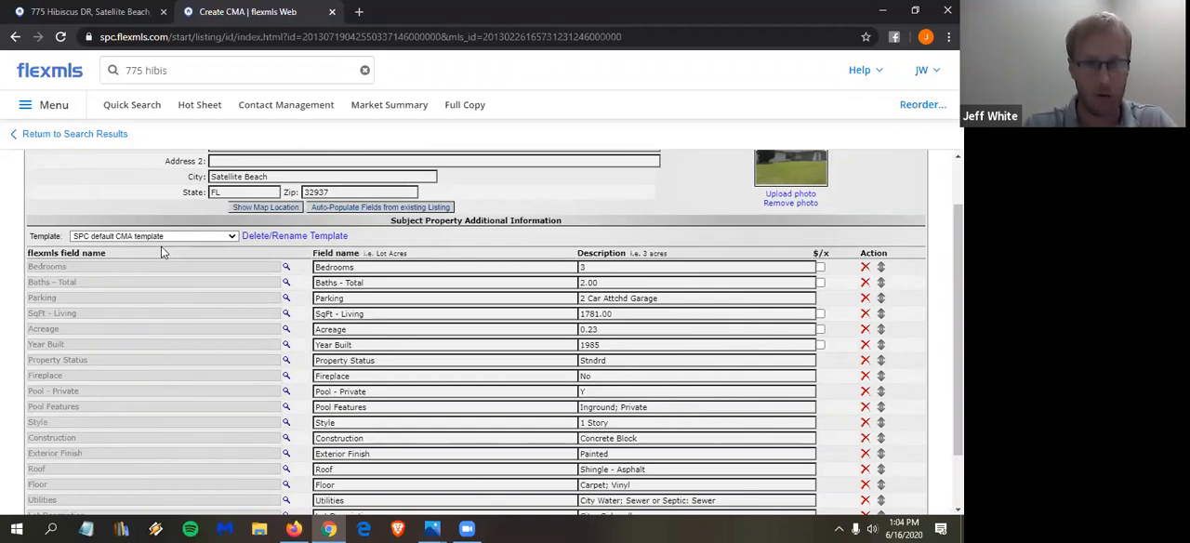
scroll(163, 253, "down", 2)
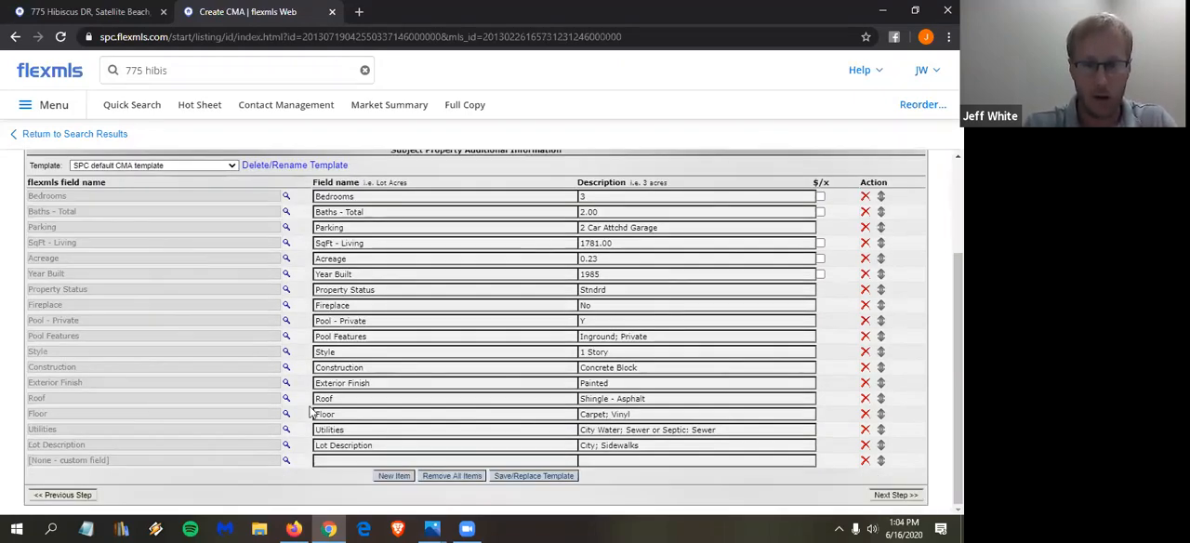
left_click(864, 460)
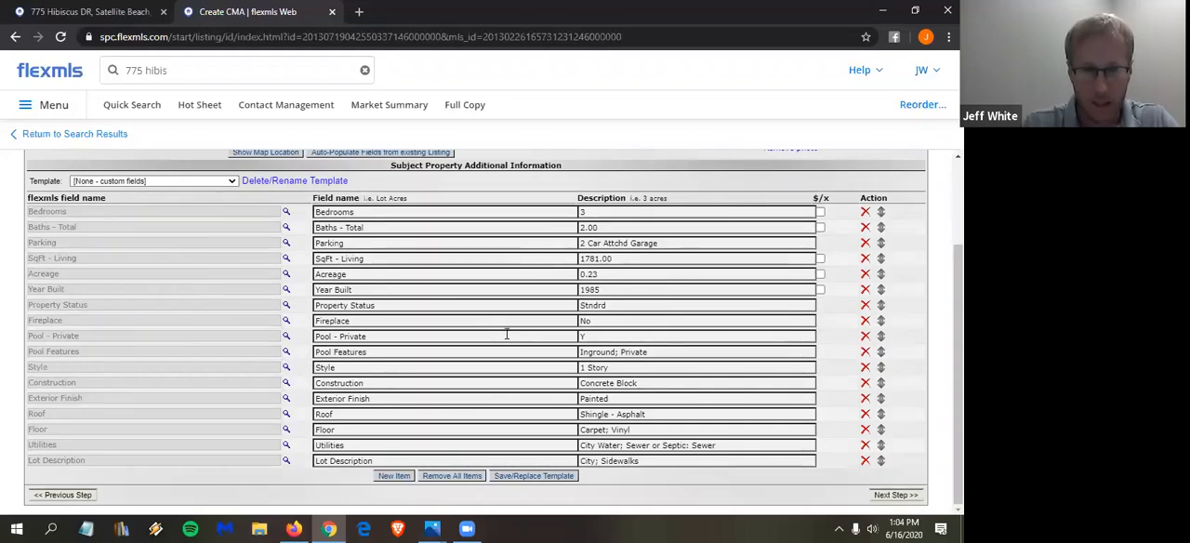
- Add a Days on Market field to the subject property's additional information
left_click(395, 477)
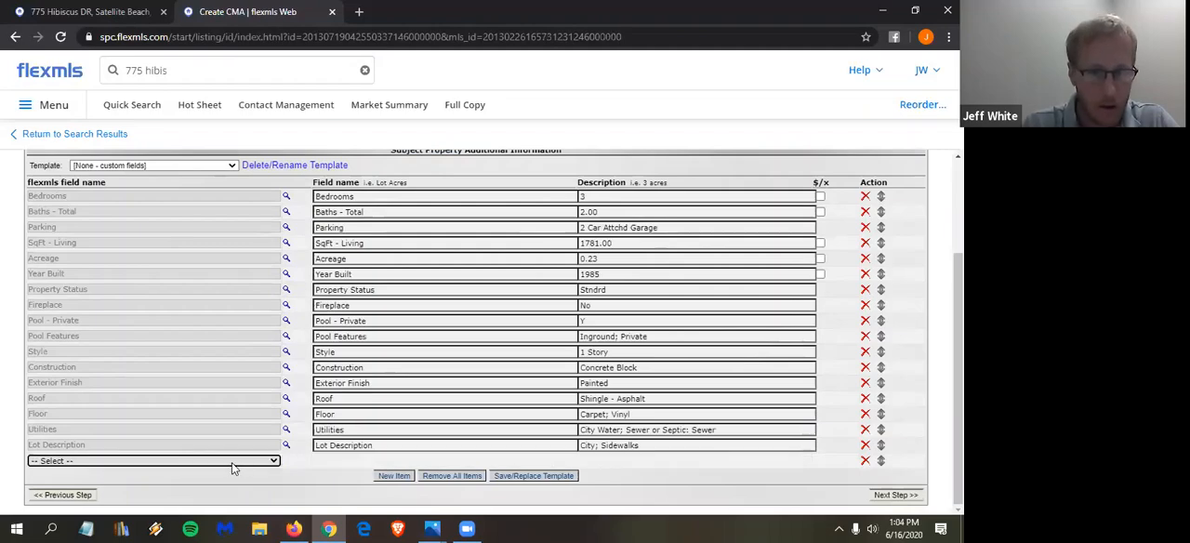
left_click(232, 462)
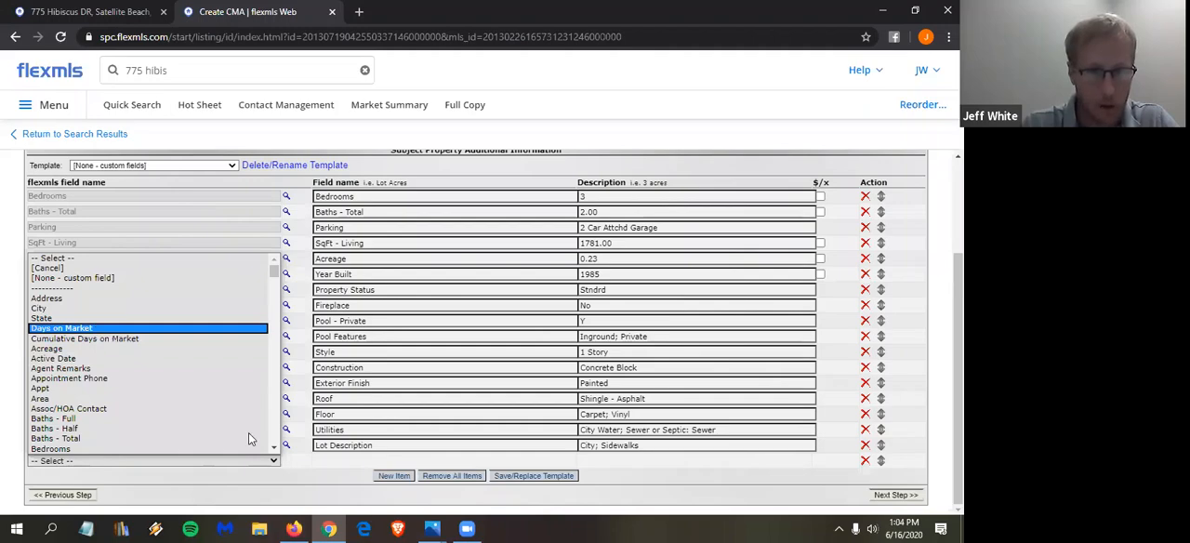
left_click(96, 332)
- Add a Subdivision/Condo Name field to the subject property's additional information
left_click(395, 476)
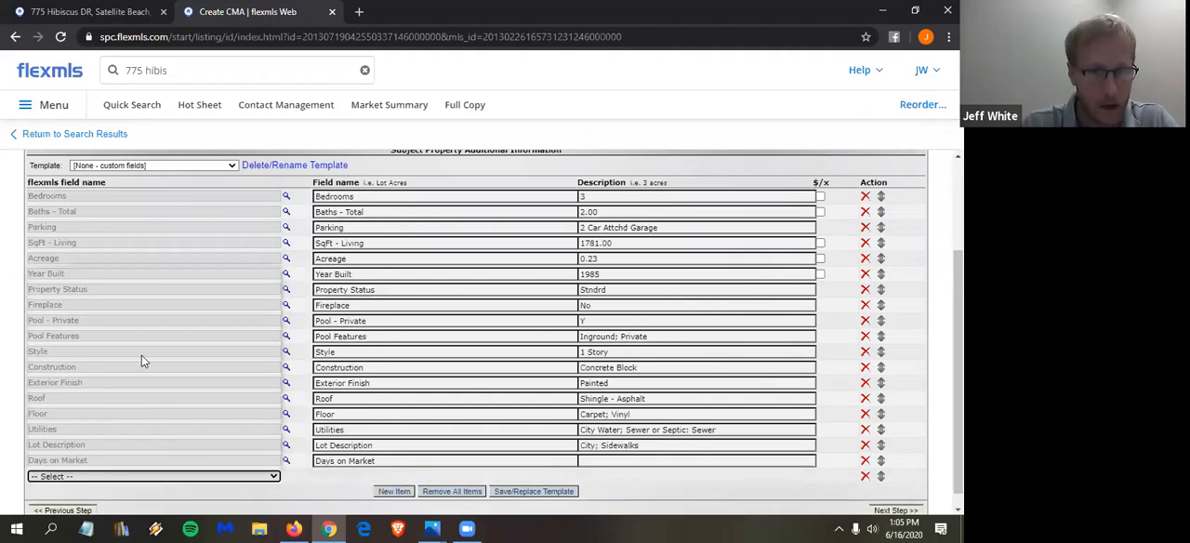
left_click(139, 476)
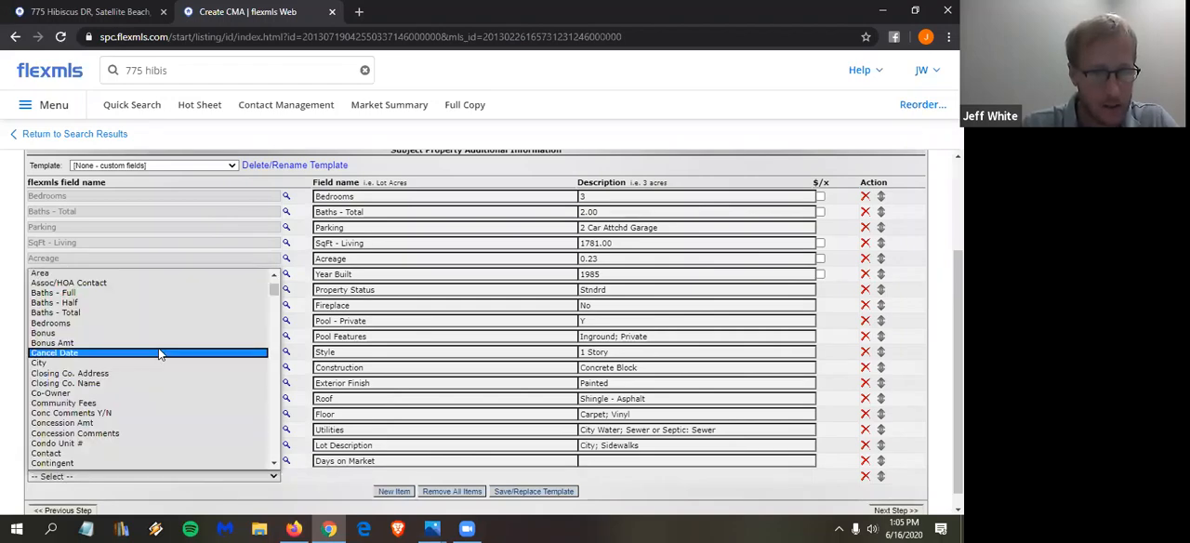
scroll(175, 355, "down", 15)
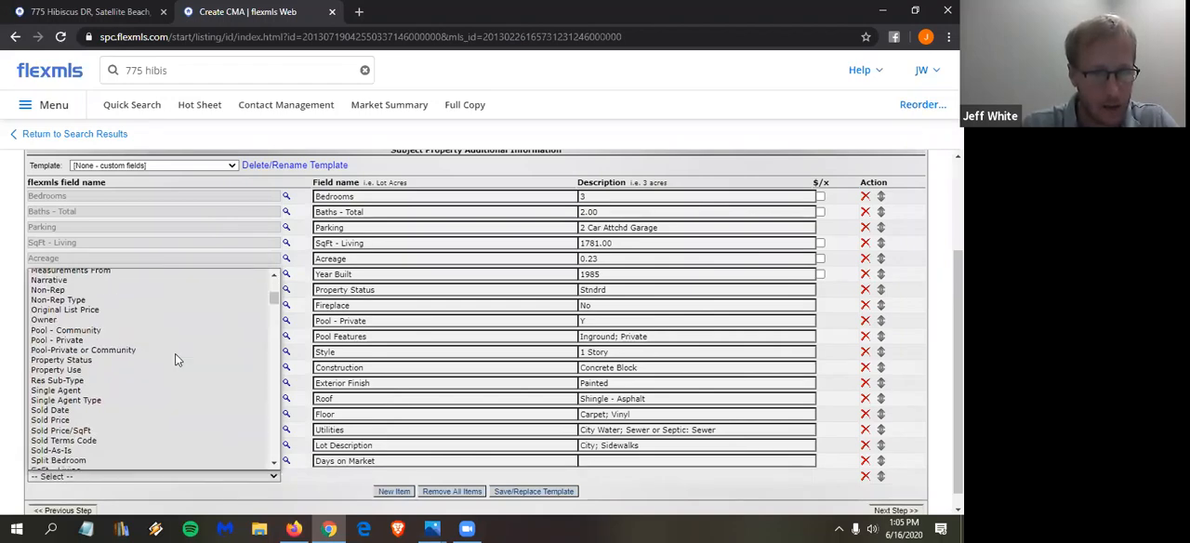
scroll(175, 354, "down", 5)
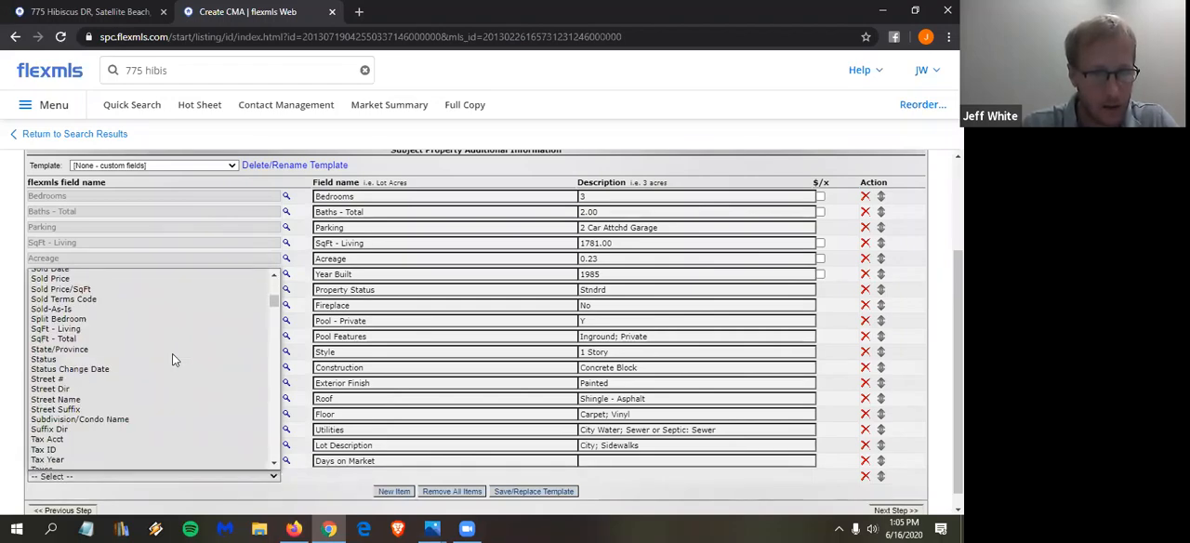
left_click(108, 421)
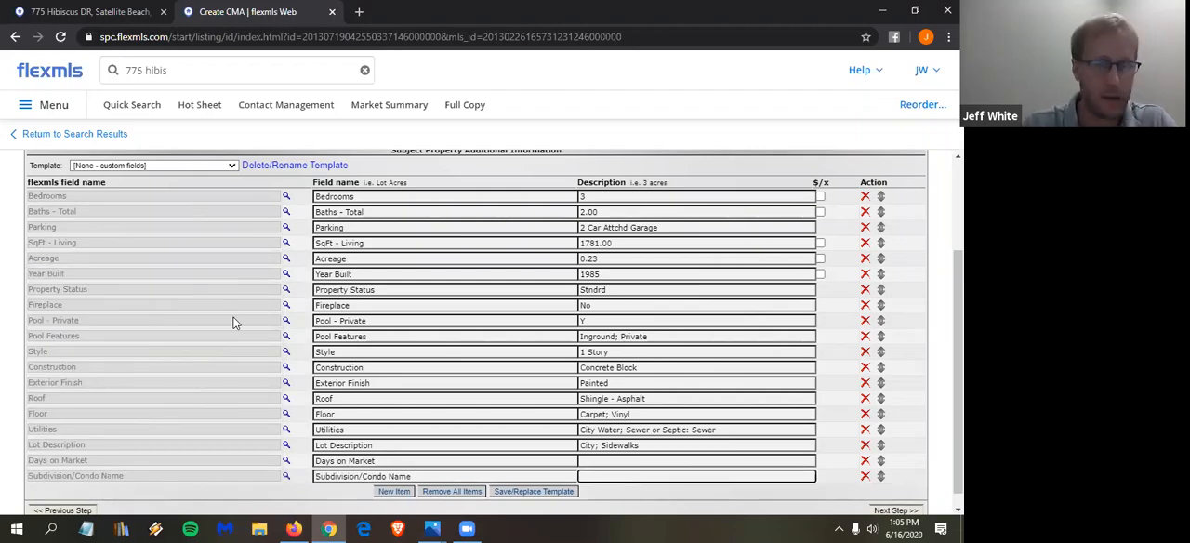
scroll(284, 335, "down", 1)
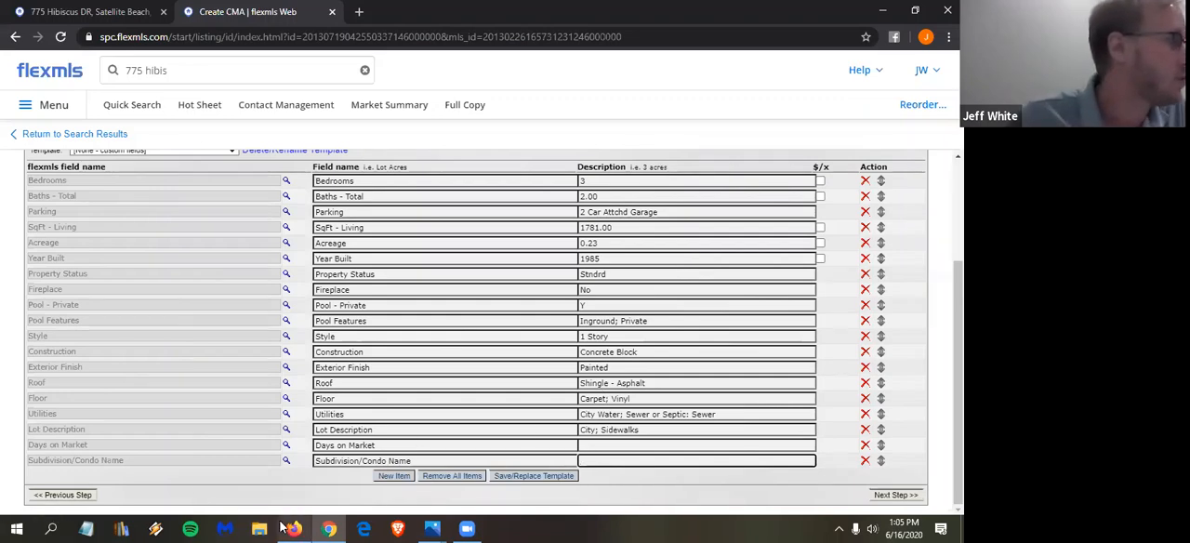
mouse_move(293, 526)
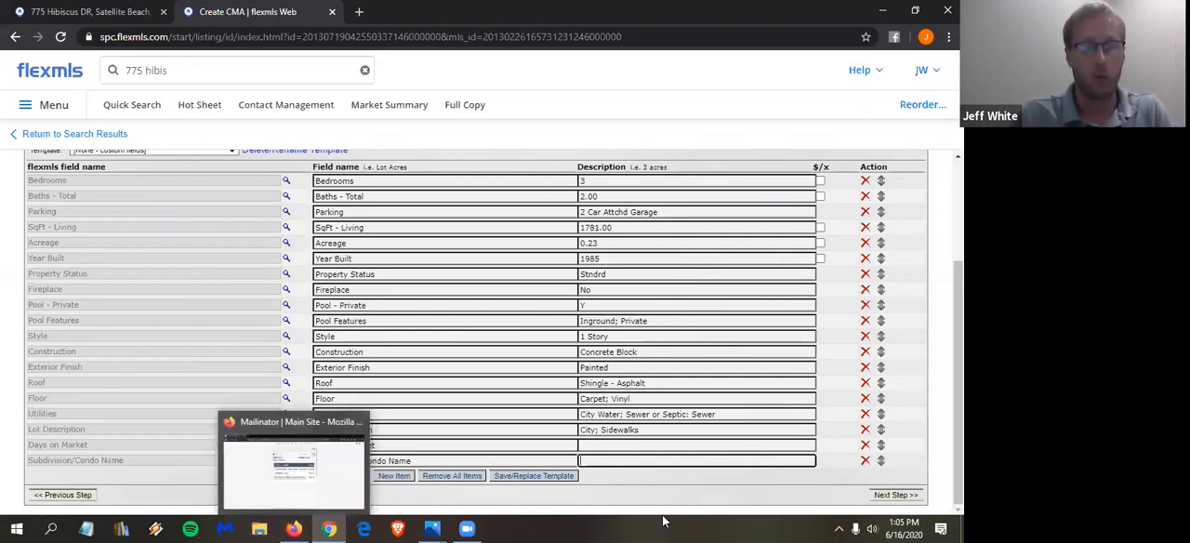
scroll(404, 349, "up", 1)
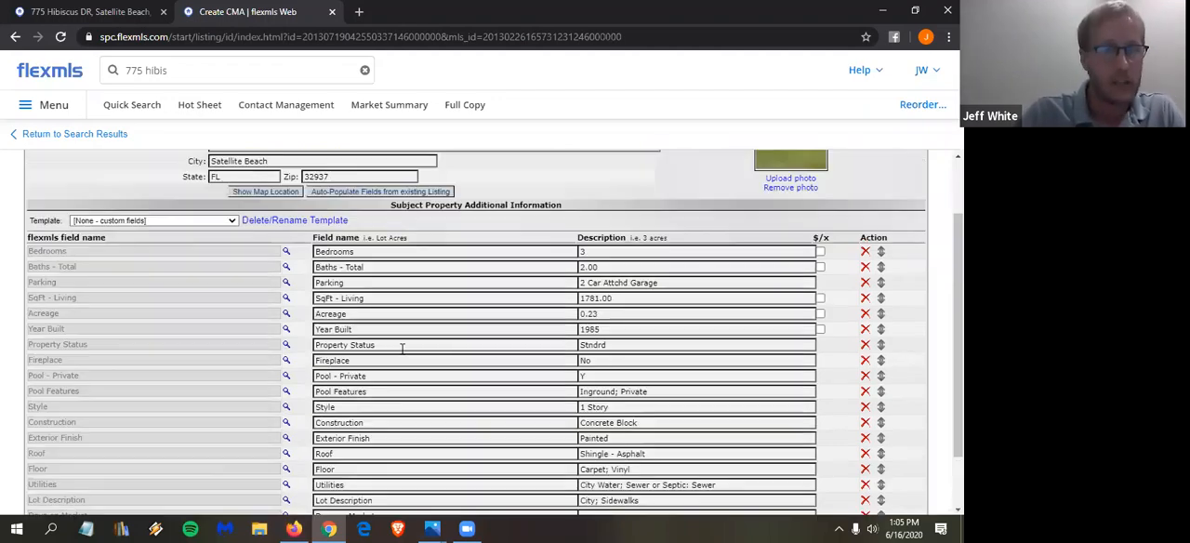
scroll(301, 240, "up", 1)
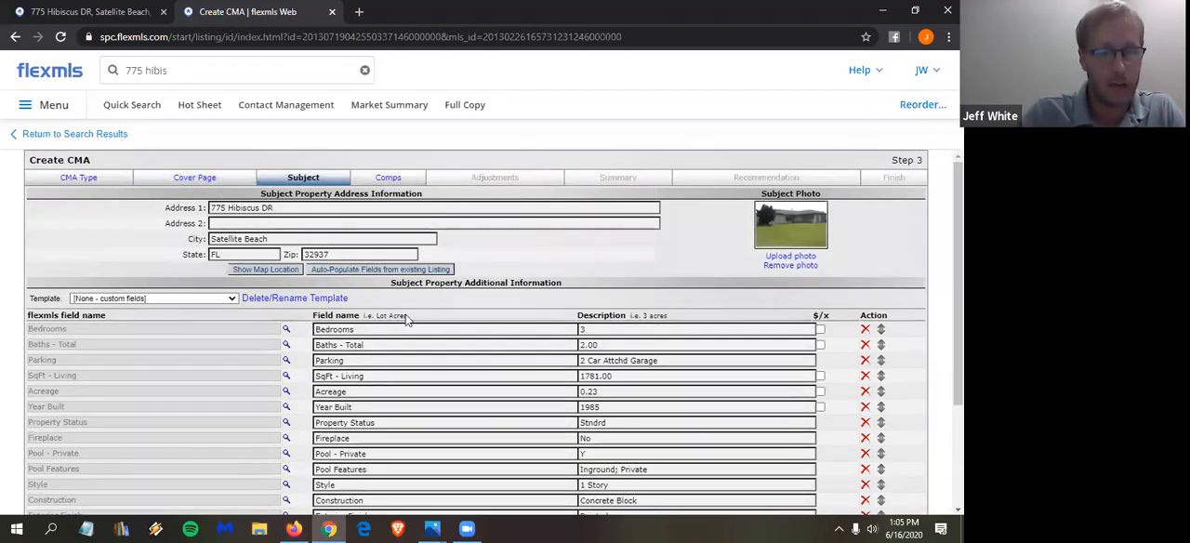
- Add another item row to the field list and look through the available flexmls field names, leaving the row unassigned
scroll(405, 320, "down", 1)
scroll(437, 488, "down", 2)
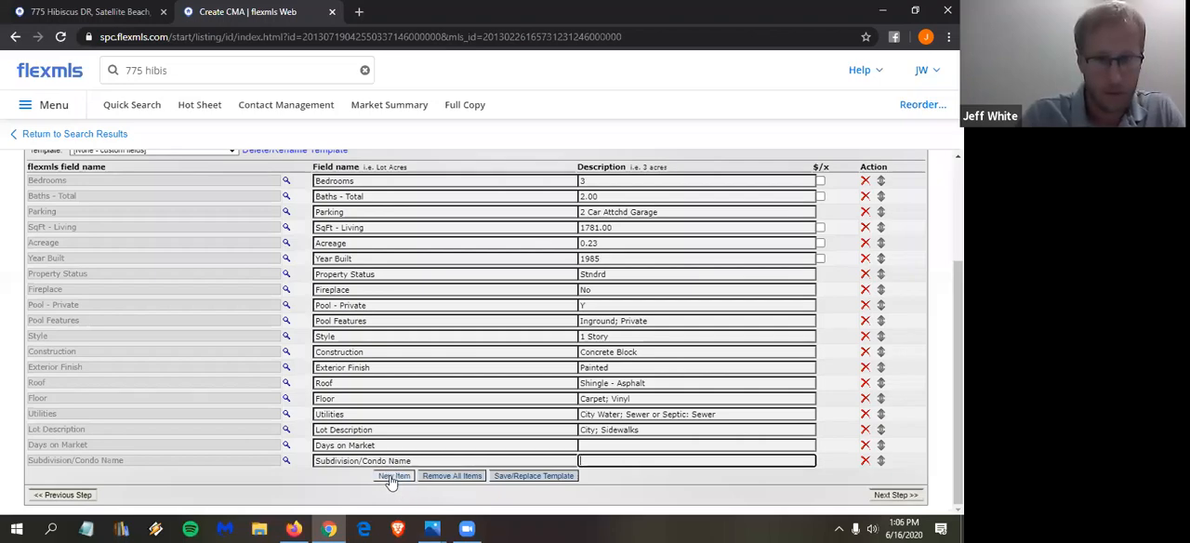
left_click(392, 476)
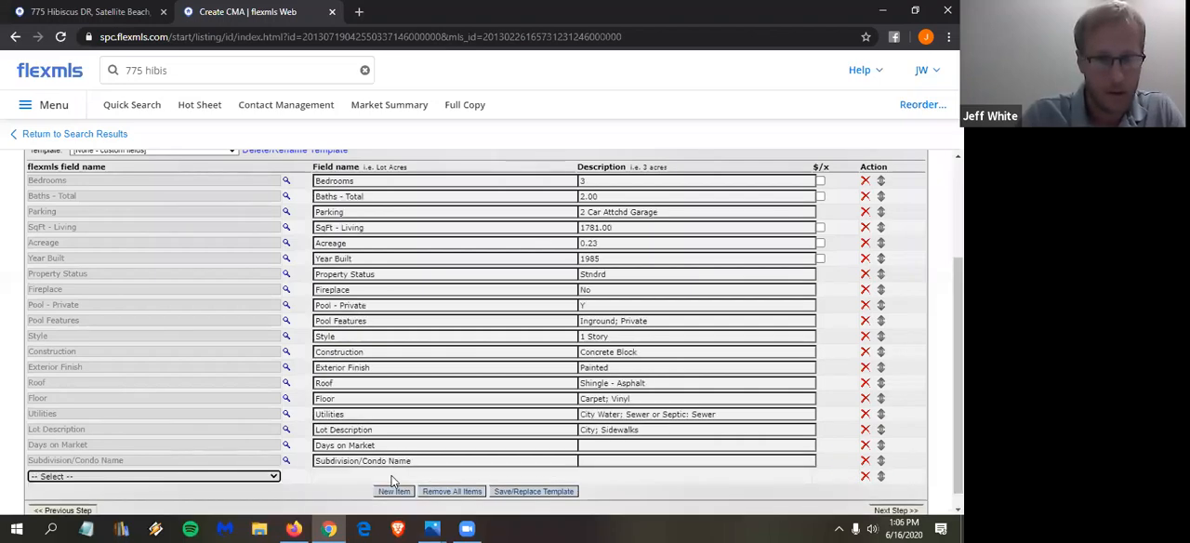
left_click(221, 477)
scroll(155, 346, "down", 3)
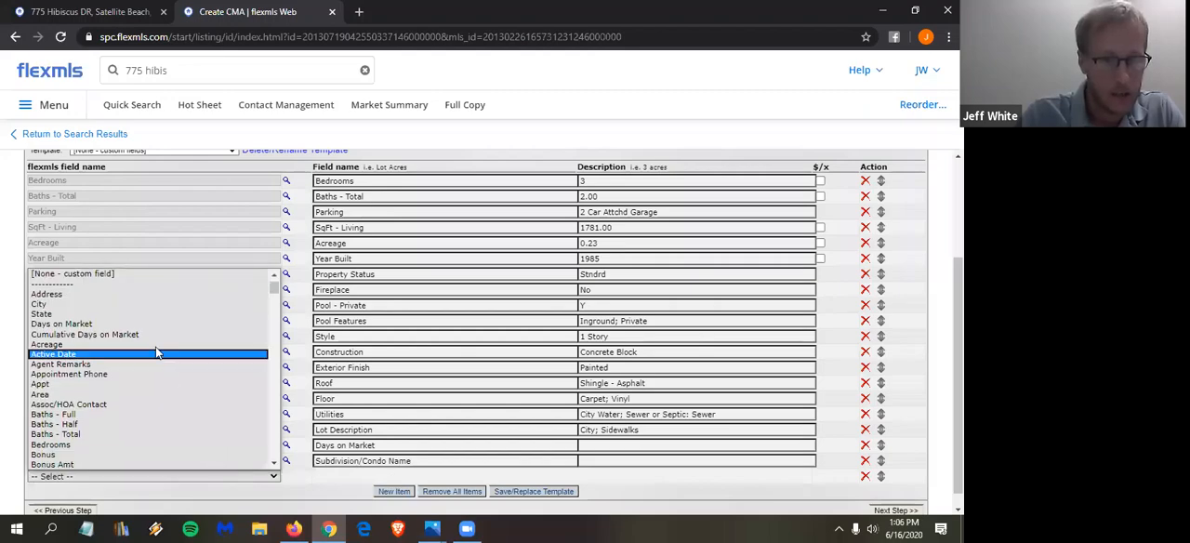
scroll(155, 352, "down", 10)
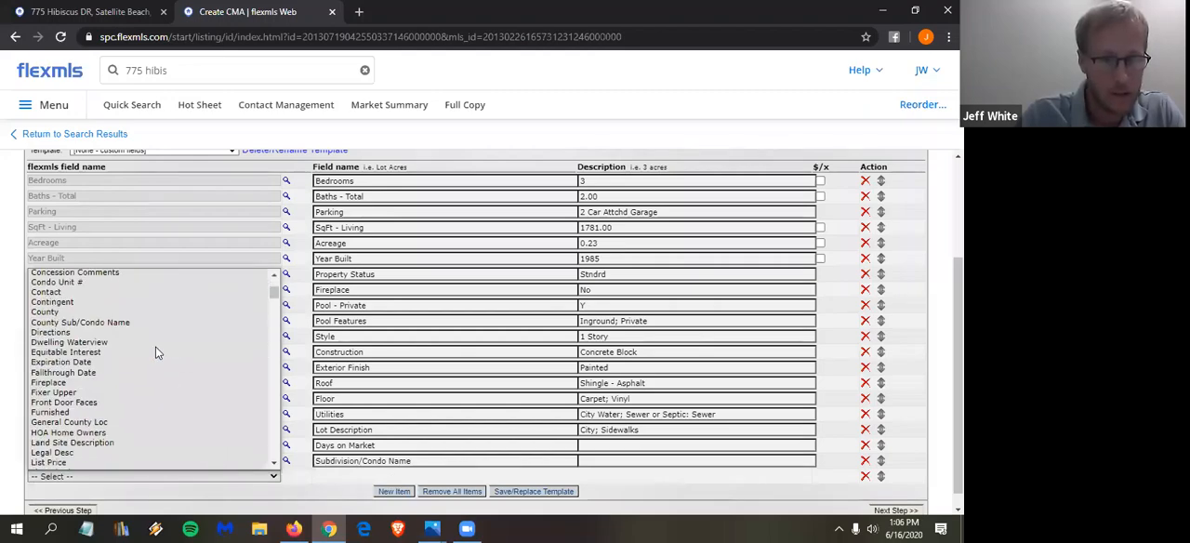
scroll(163, 393, "down", 5)
scroll(164, 393, "down", 12)
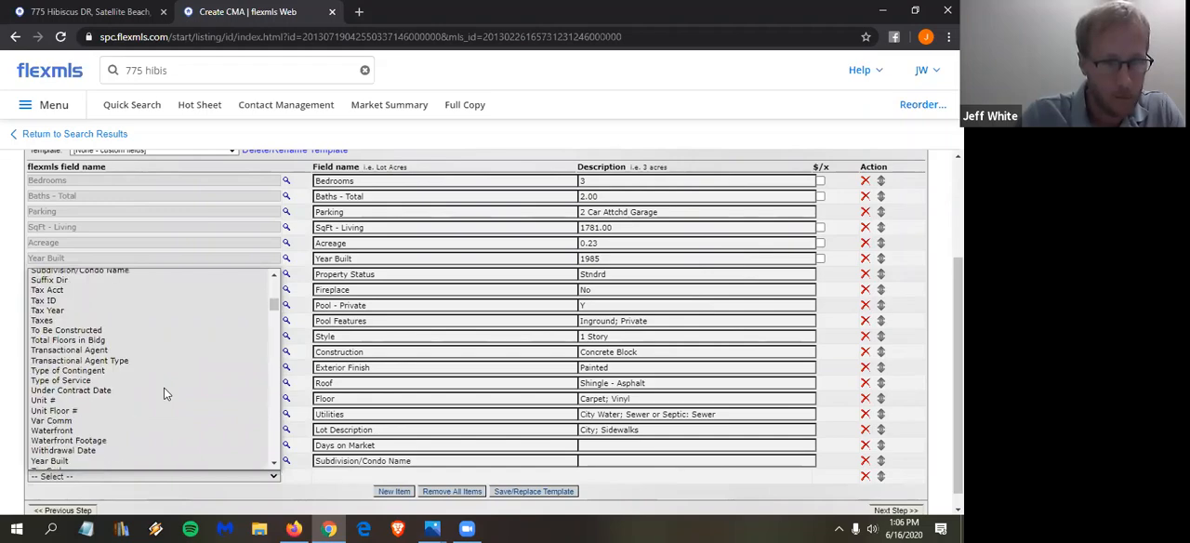
scroll(165, 386, "up", 15)
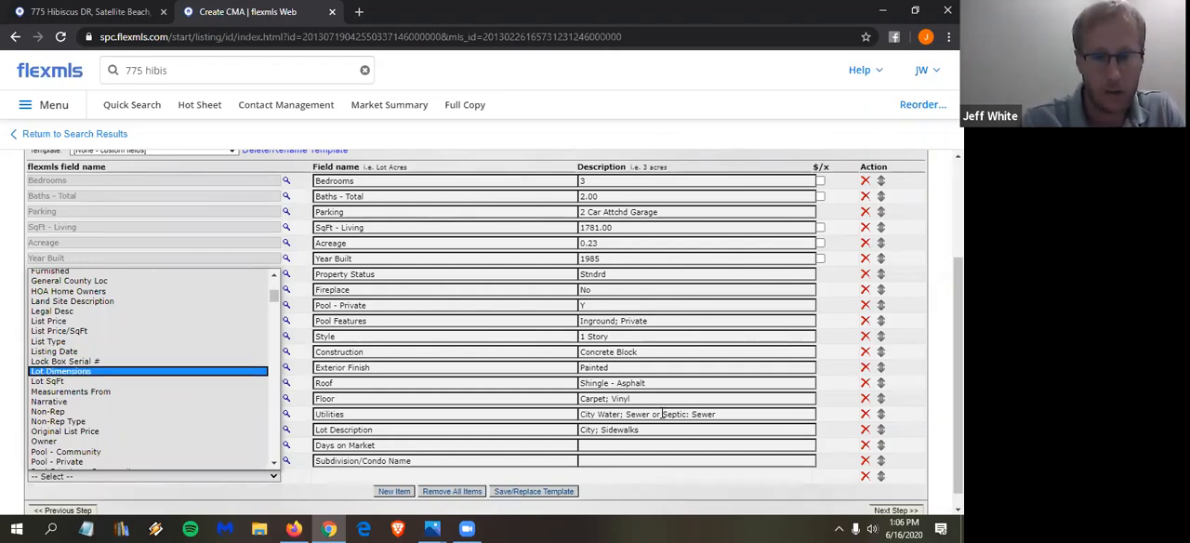
left_click(296, 481)
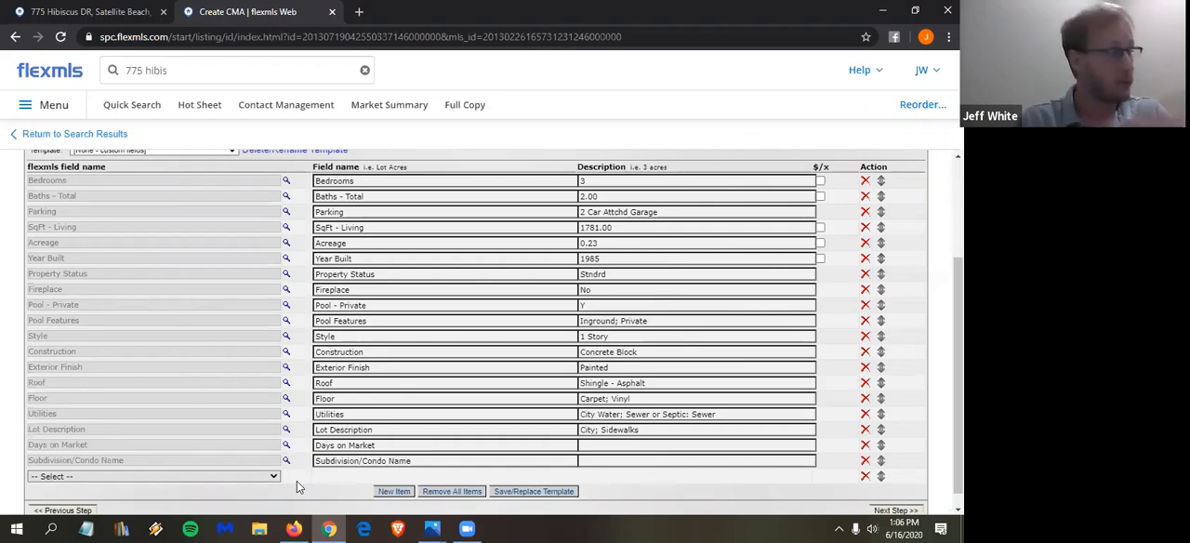
- Save the subject property's field list as a new template titled "Chewie's Res Template" and make it the default CMA template
scroll(254, 438, "down", 1)
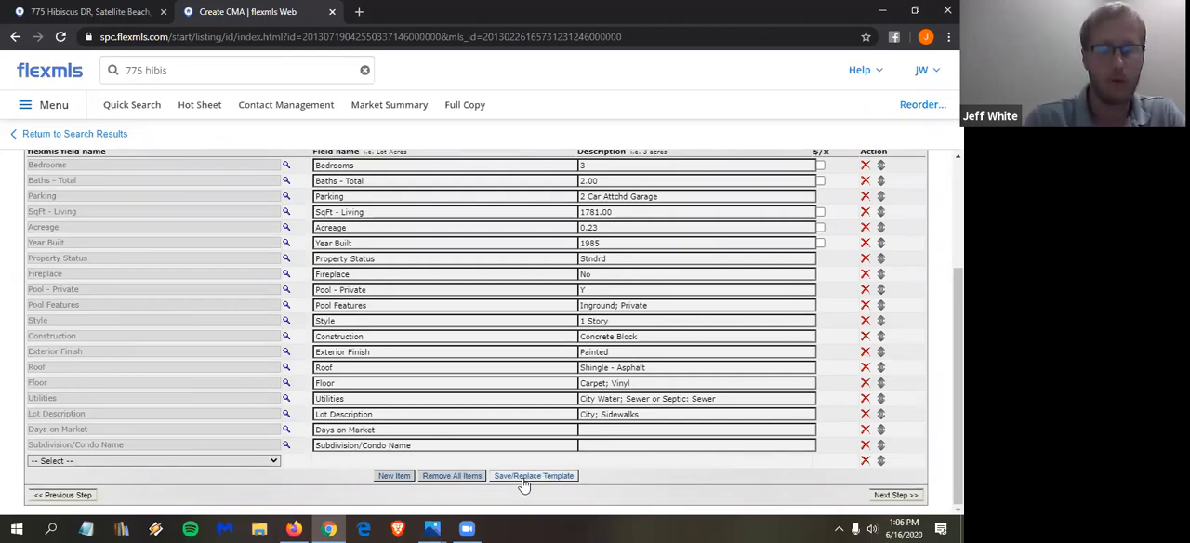
scroll(124, 358, "up", 3)
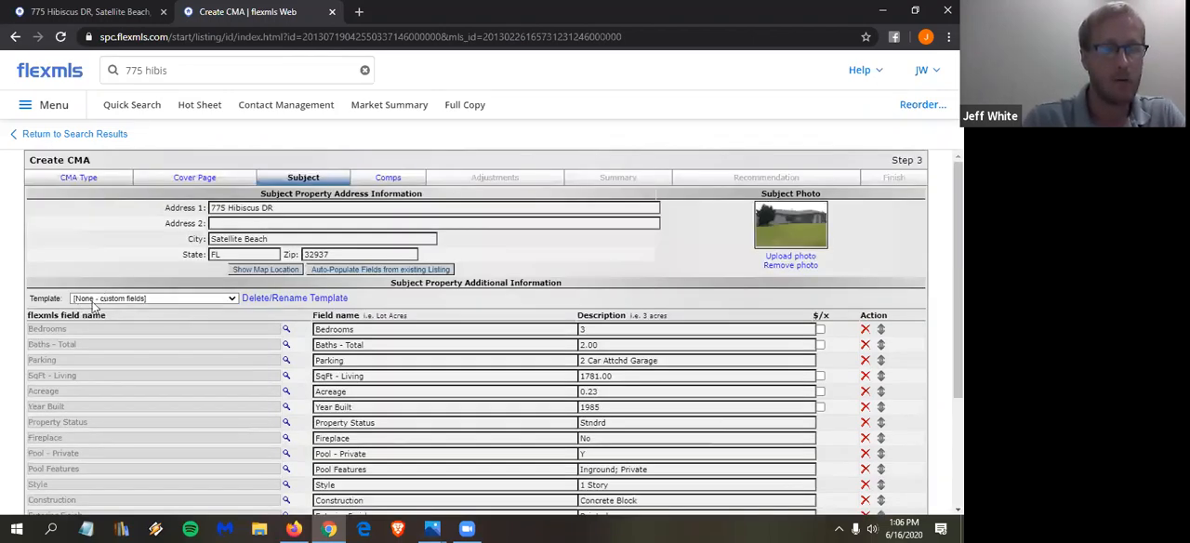
scroll(209, 339, "down", 3)
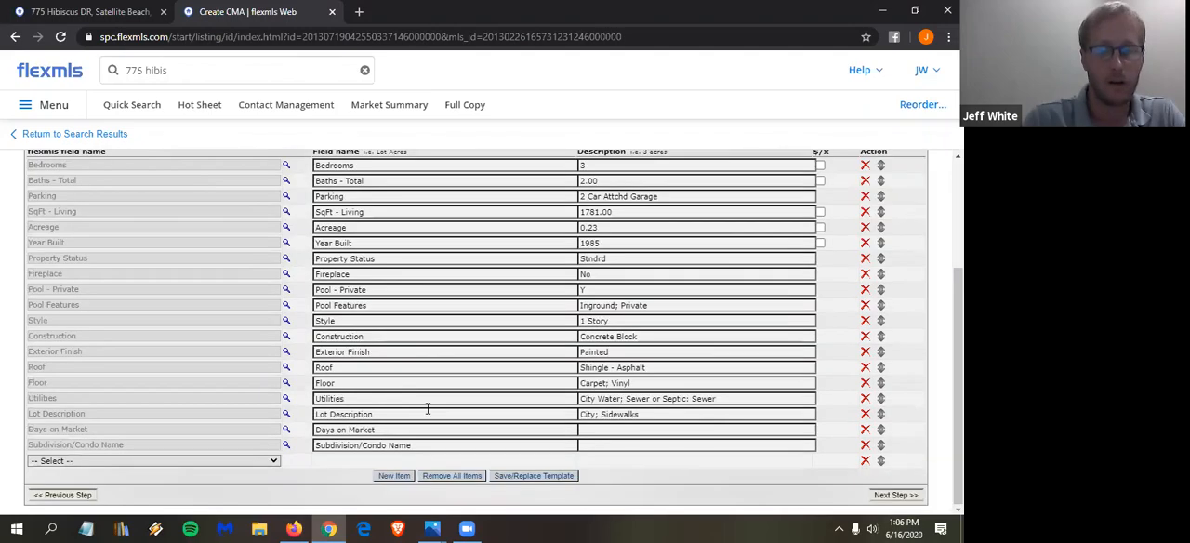
left_click(536, 478)
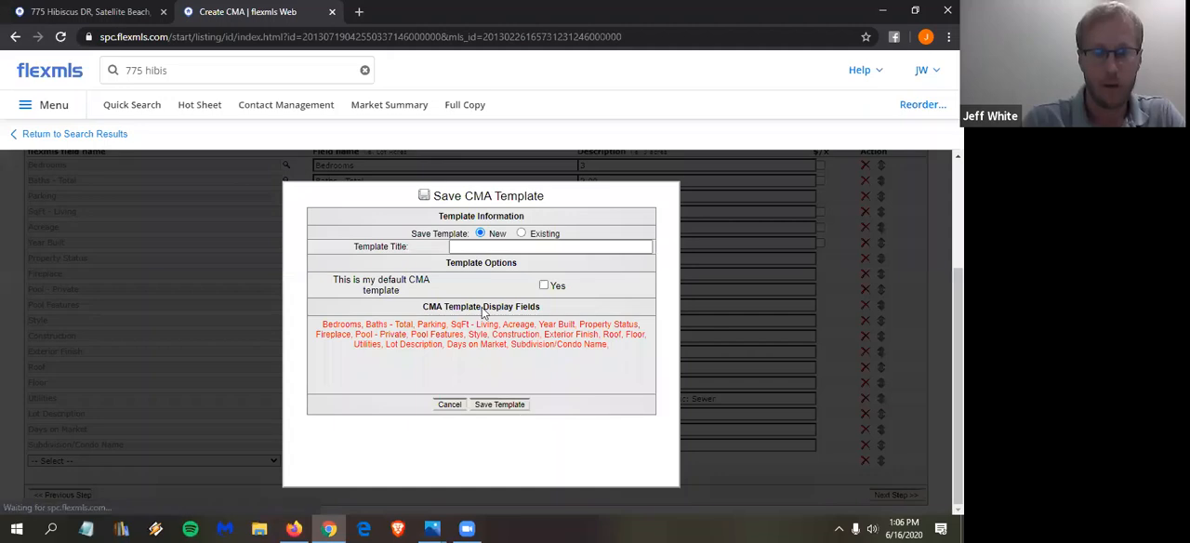
left_click(469, 246)
left_click(469, 246)
type("Chewie")
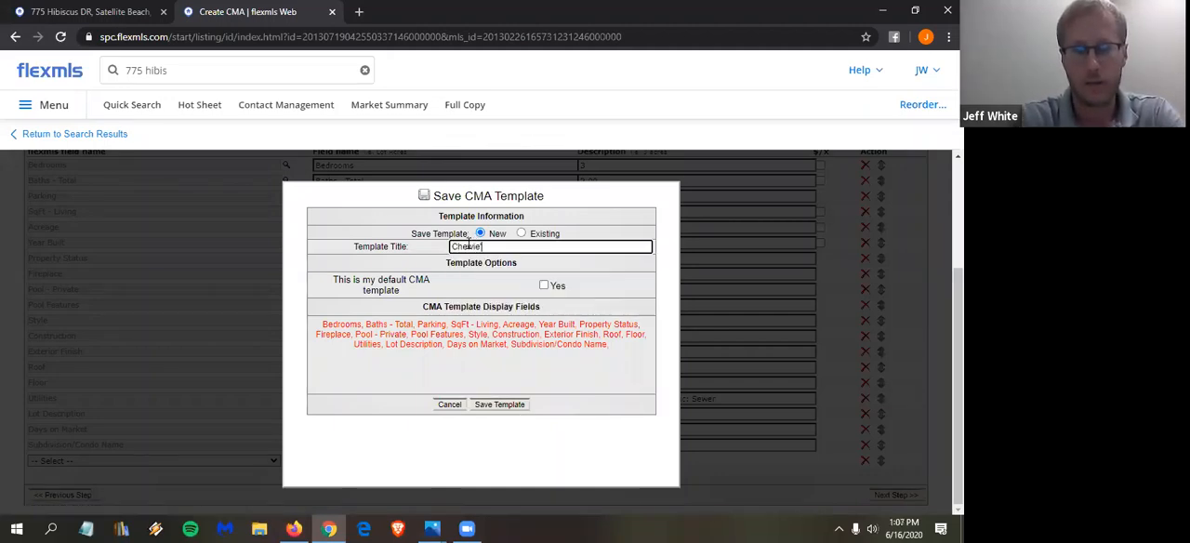
type("'s Res Template")
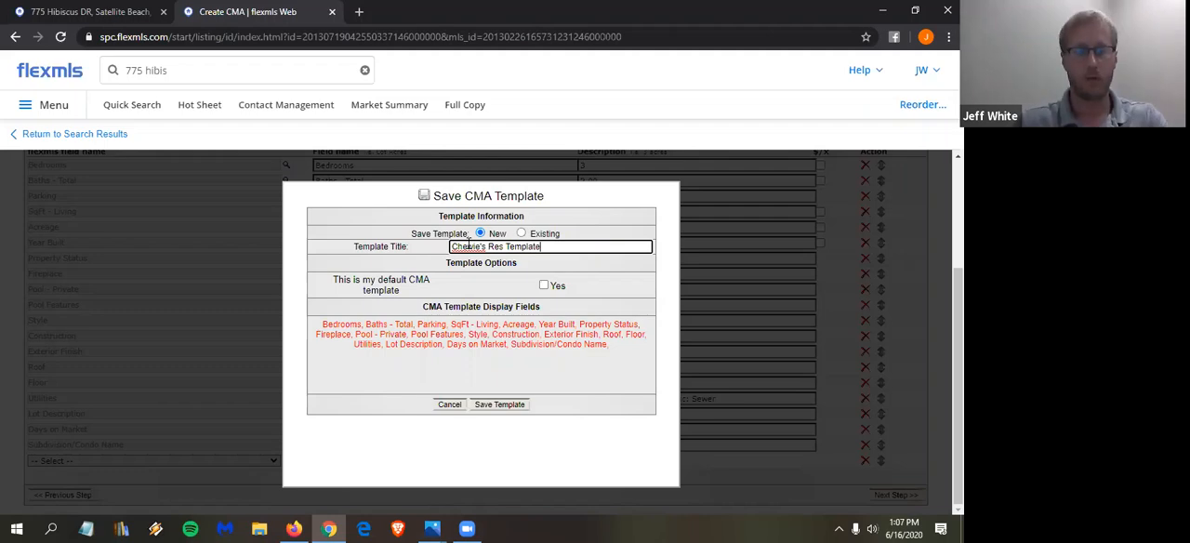
left_click(545, 287)
left_click(545, 286)
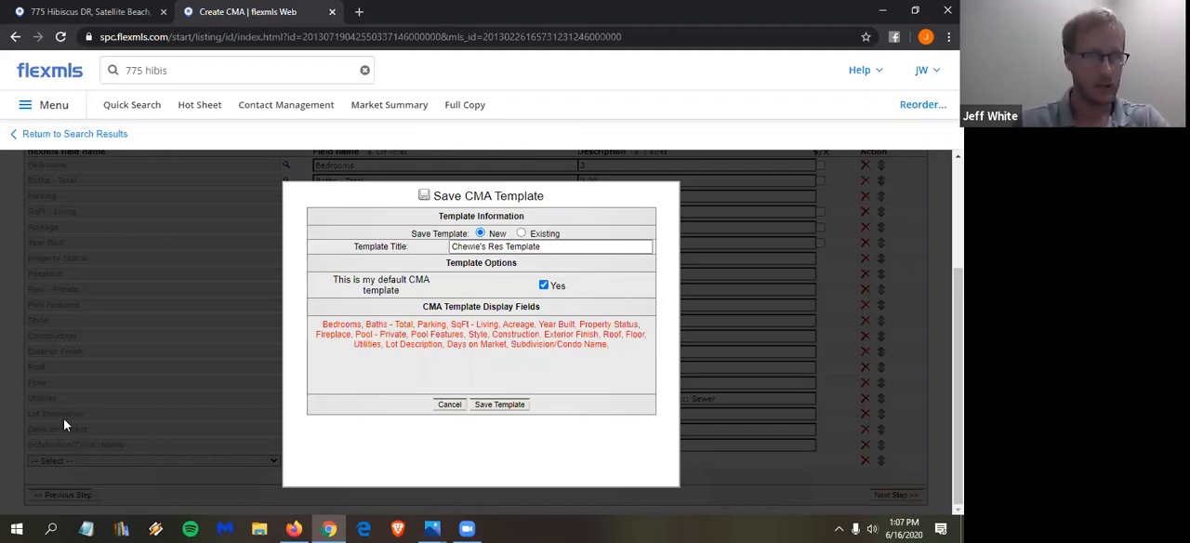
left_click(517, 405)
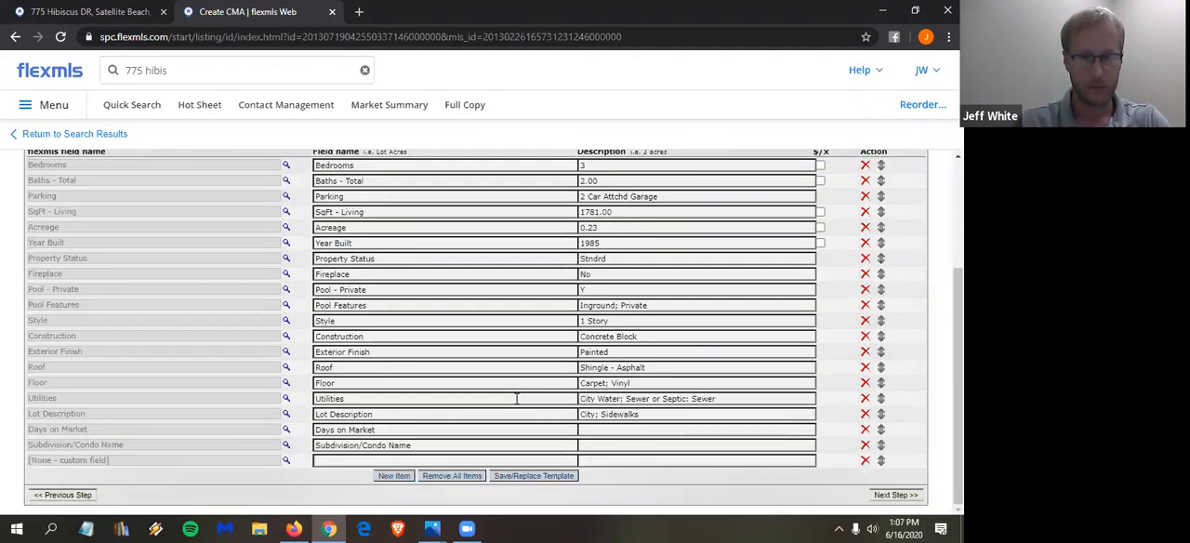
- Remove the empty custom field from the end of the list and save the fields over the existing Chewie's Res Template
left_click(868, 464)
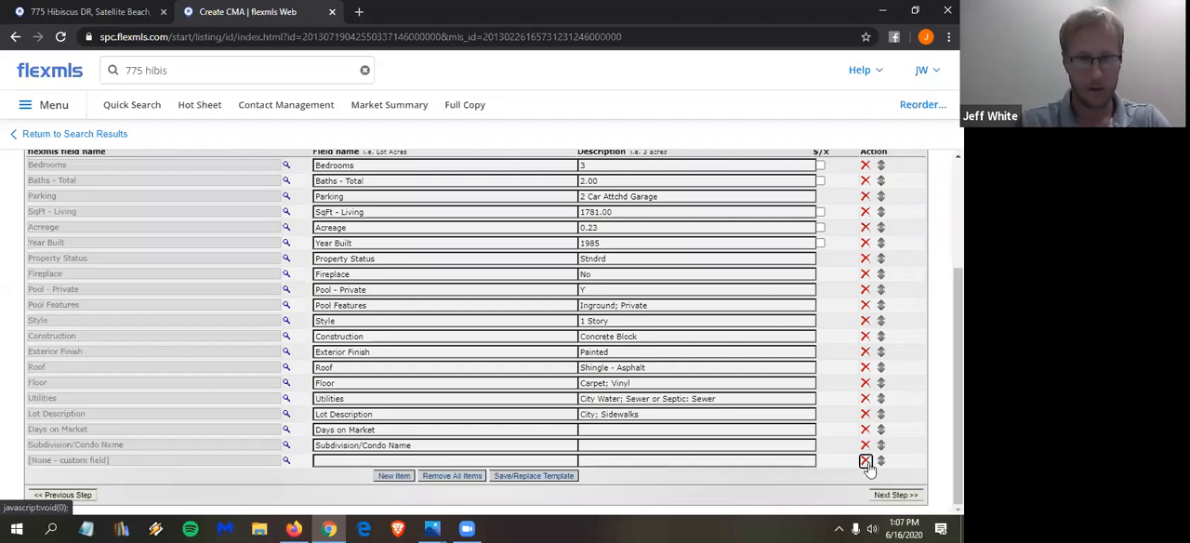
left_click(545, 477)
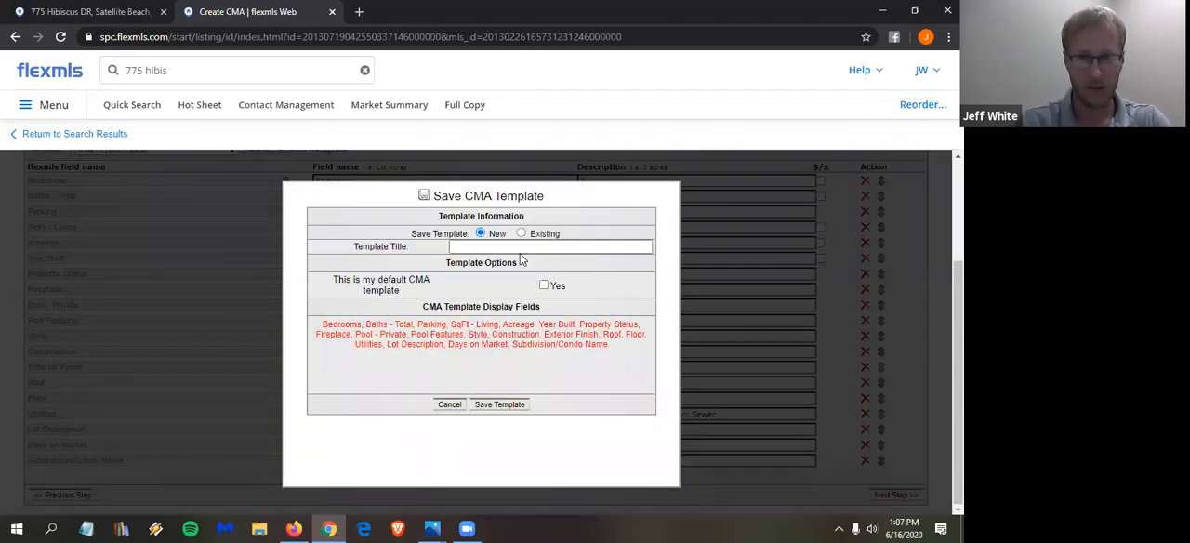
left_click(537, 237)
left_click(534, 245)
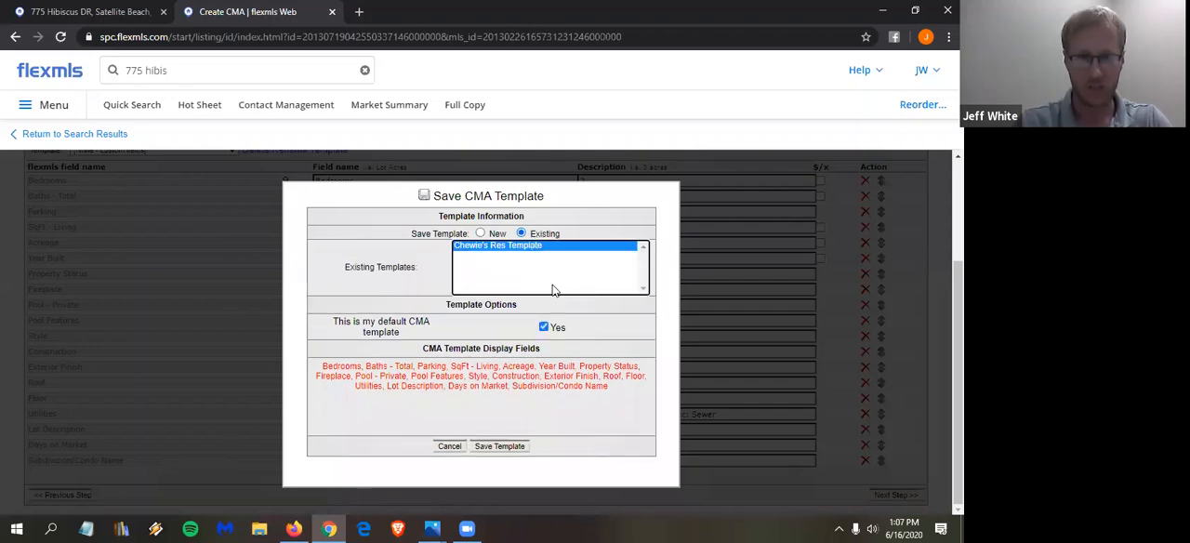
left_click(500, 446)
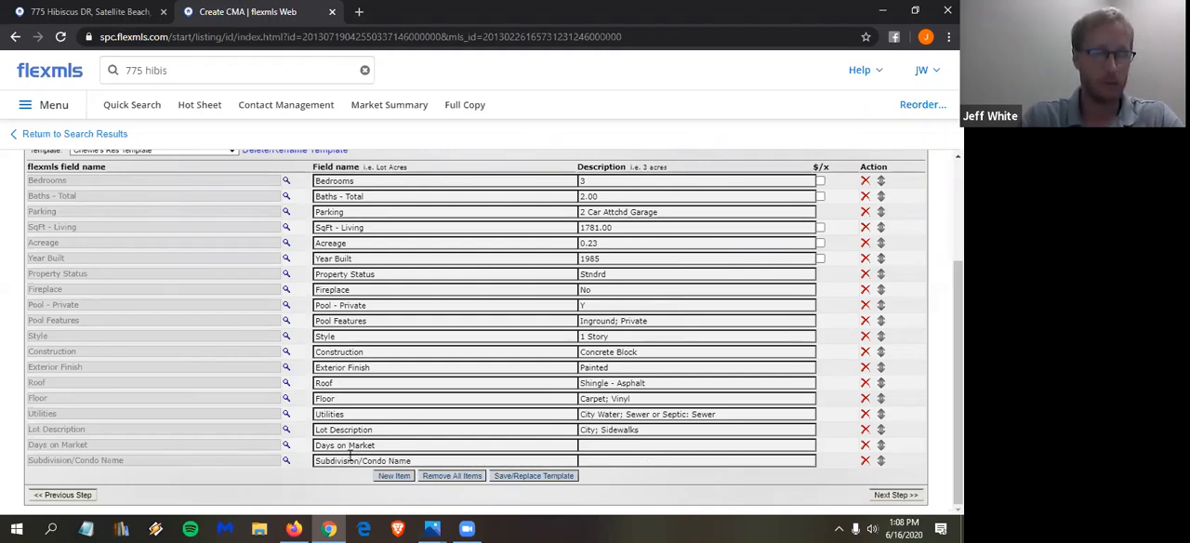
- Auto-populate the subject property's fields from existing listing 565306 in the Space Coast MLS and review the filled-in descriptions
scroll(349, 454, "up", 3)
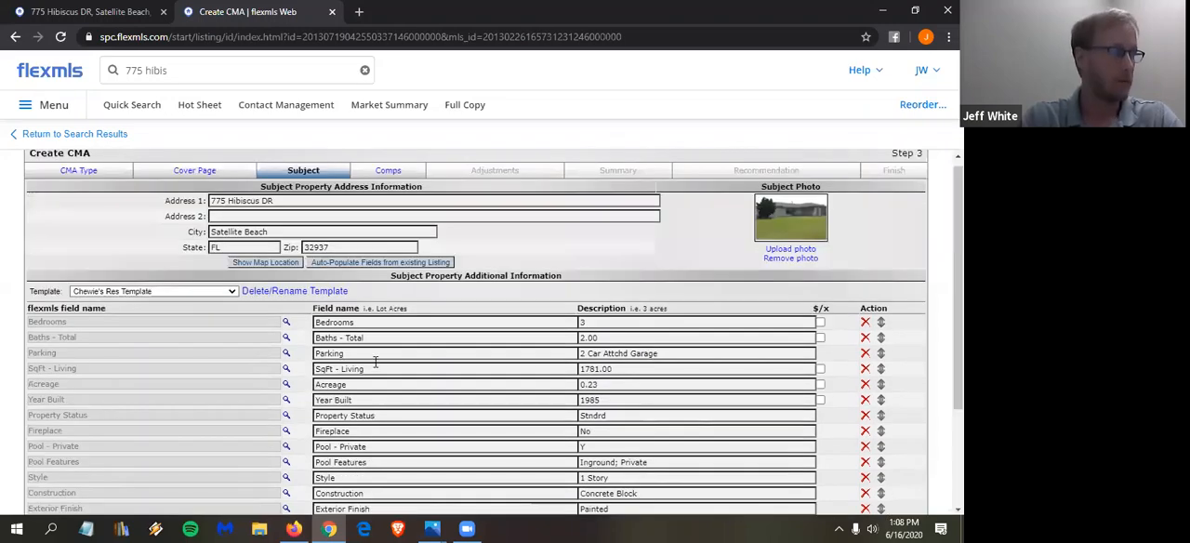
left_click(383, 263)
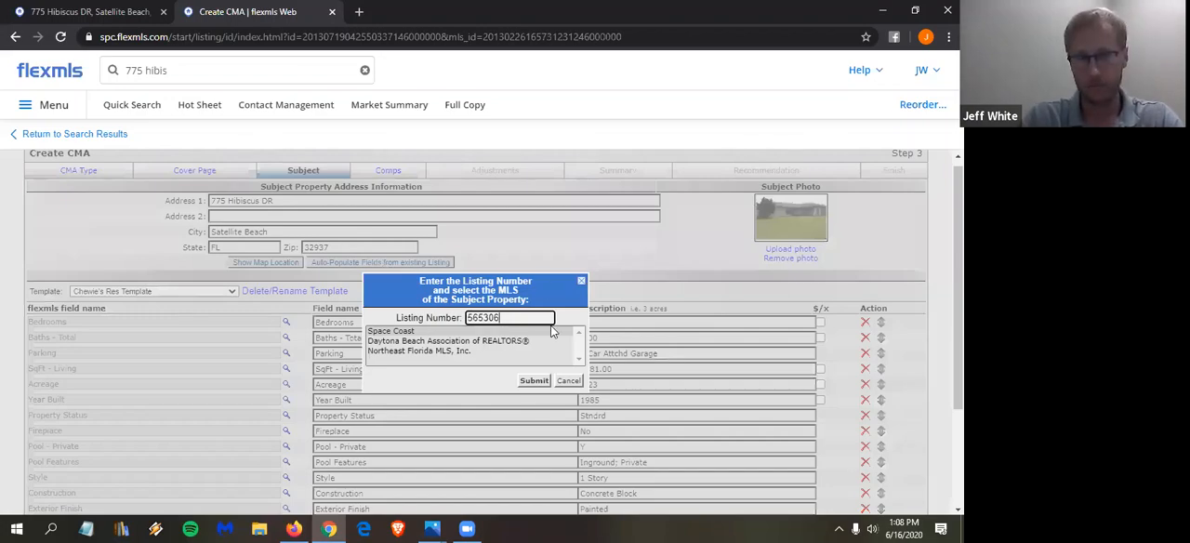
left_click(535, 381)
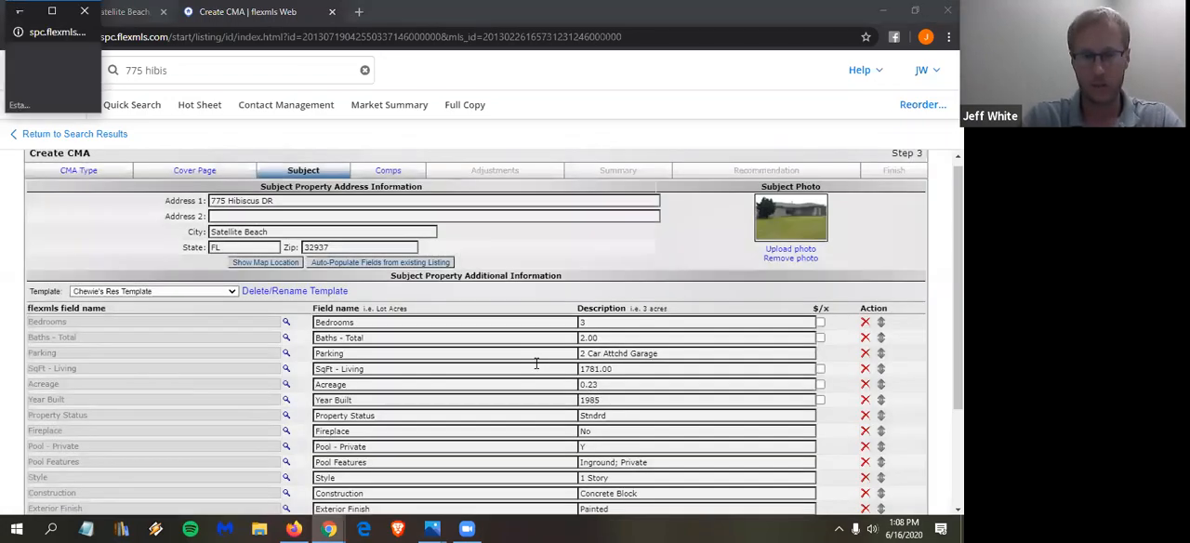
scroll(537, 363, "down", 3)
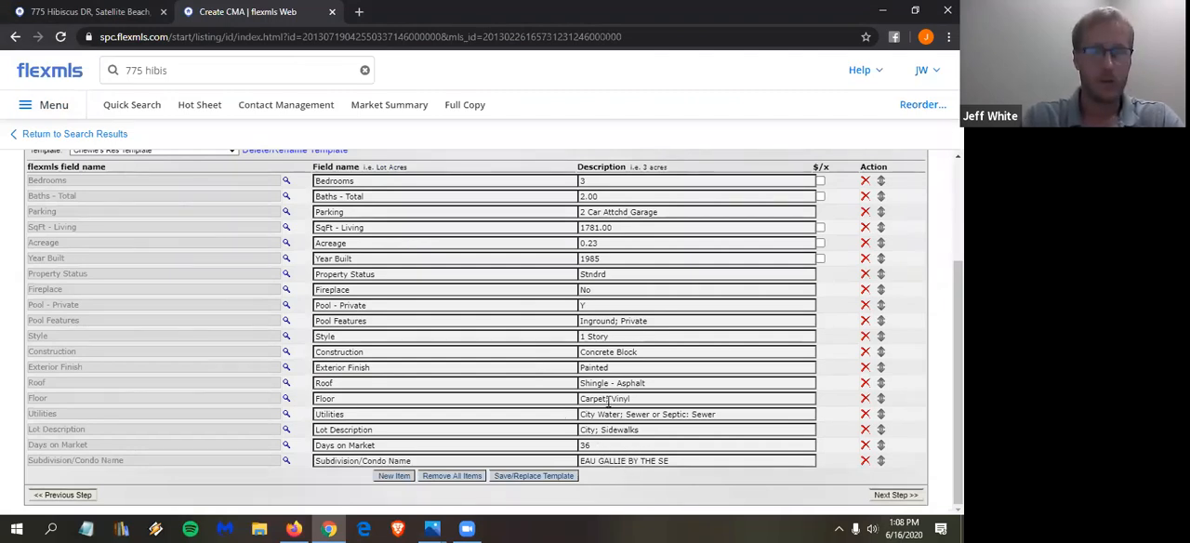
scroll(316, 192, "up", 3)
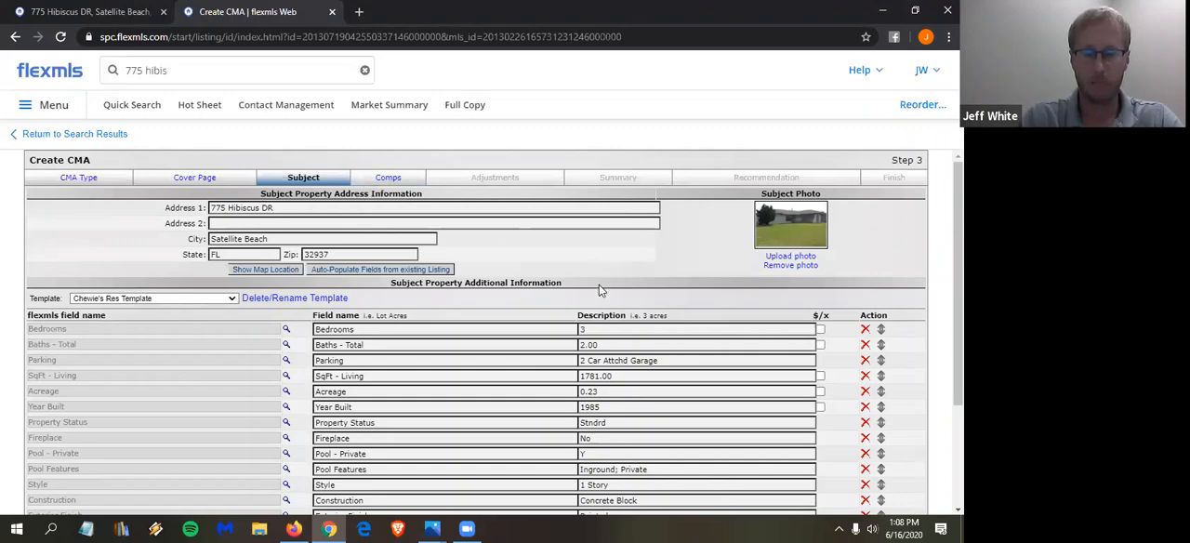
- Continue to the comparables and remove comparable 877066, the Indian Harbour Beach listing, from the CMA
scroll(830, 484, "down", 3)
left_click(905, 499)
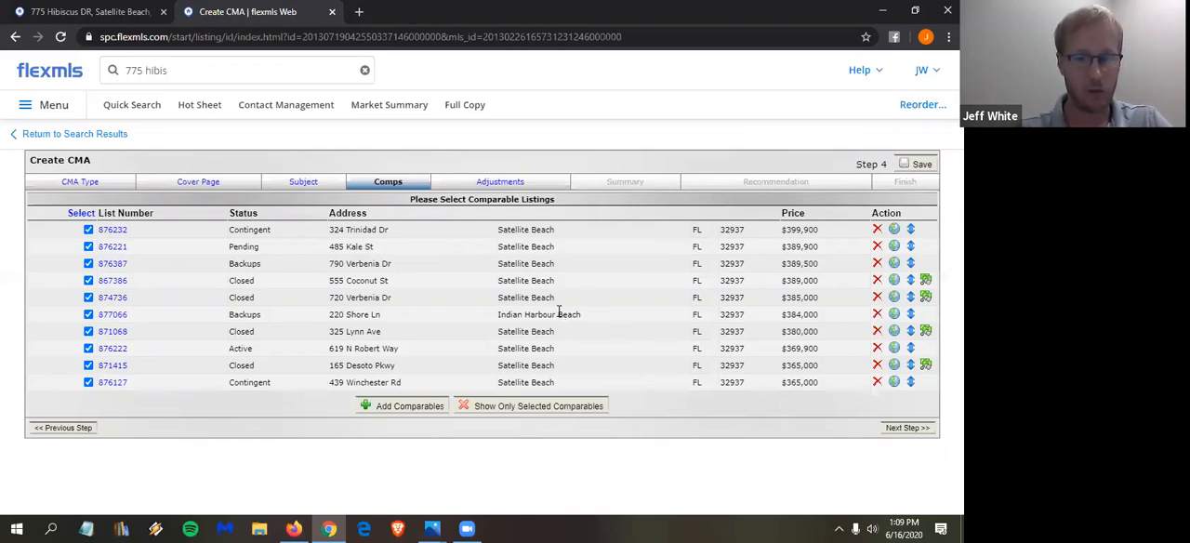
left_click(877, 316)
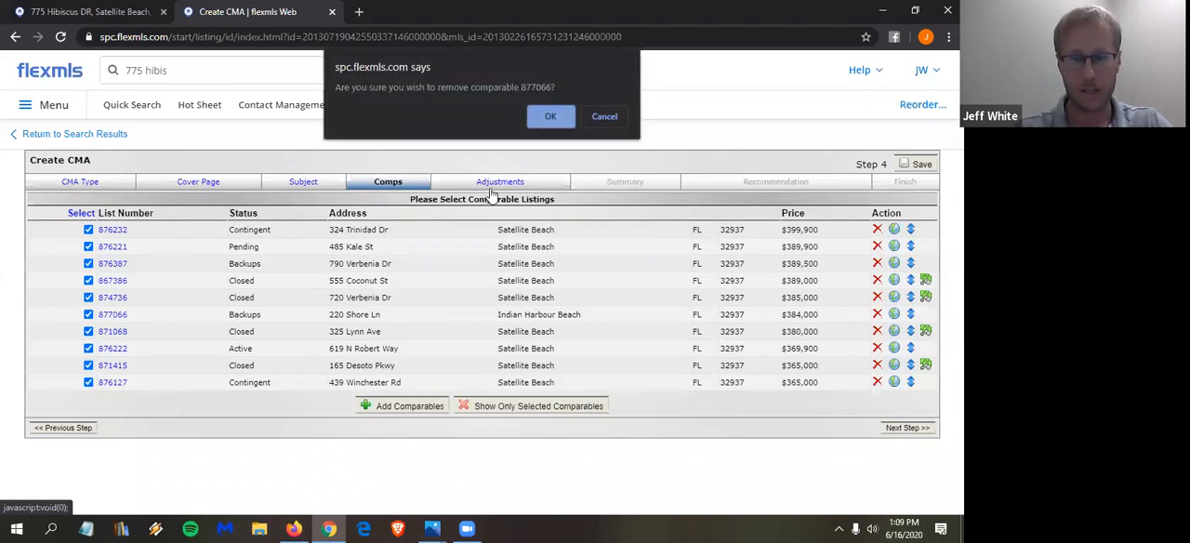
left_click(550, 117)
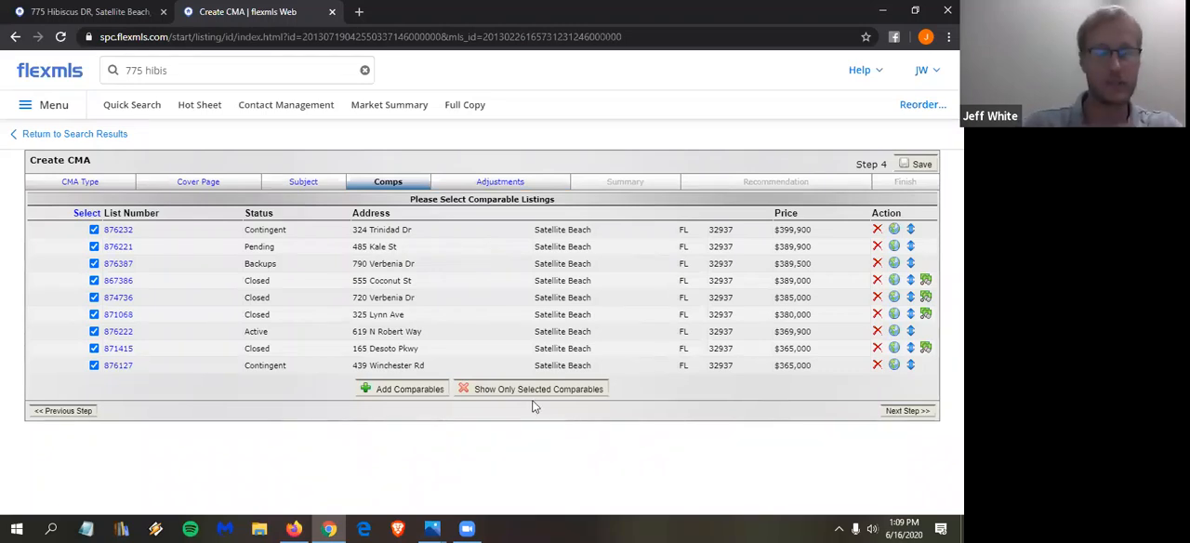
- Look through the options for adding MLS and non-MLS comparables and return to the CMA without adding any
left_click(399, 394)
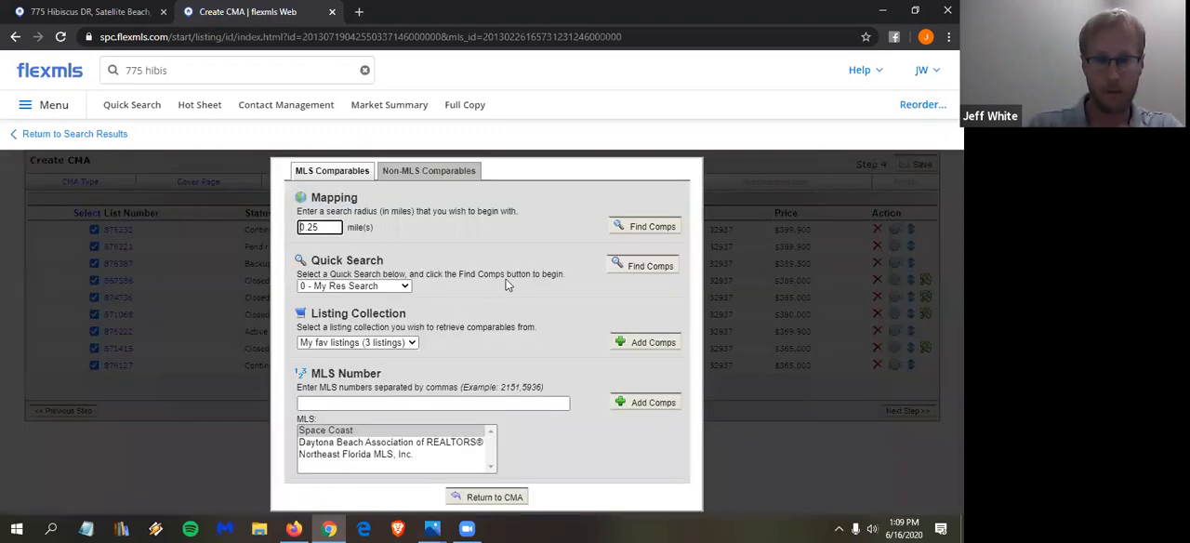
left_click(441, 176)
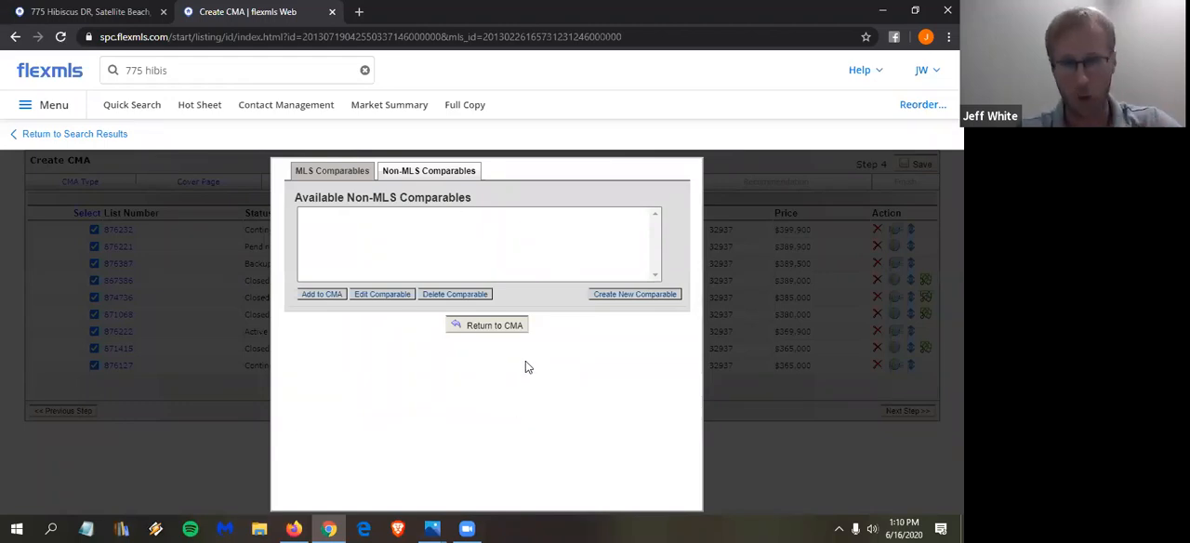
left_click(487, 327)
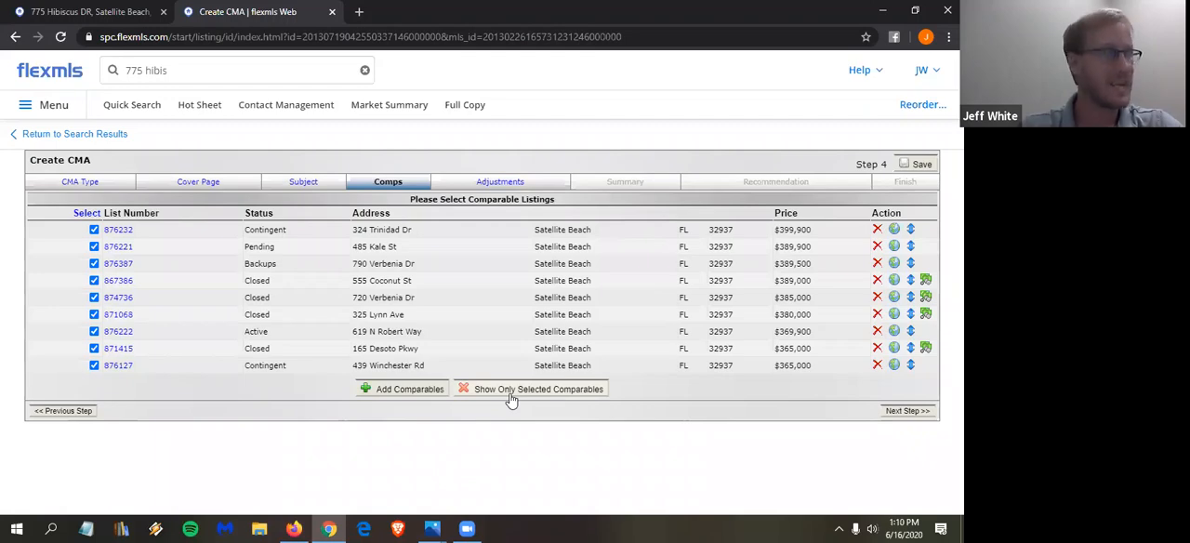
left_click(117, 12)
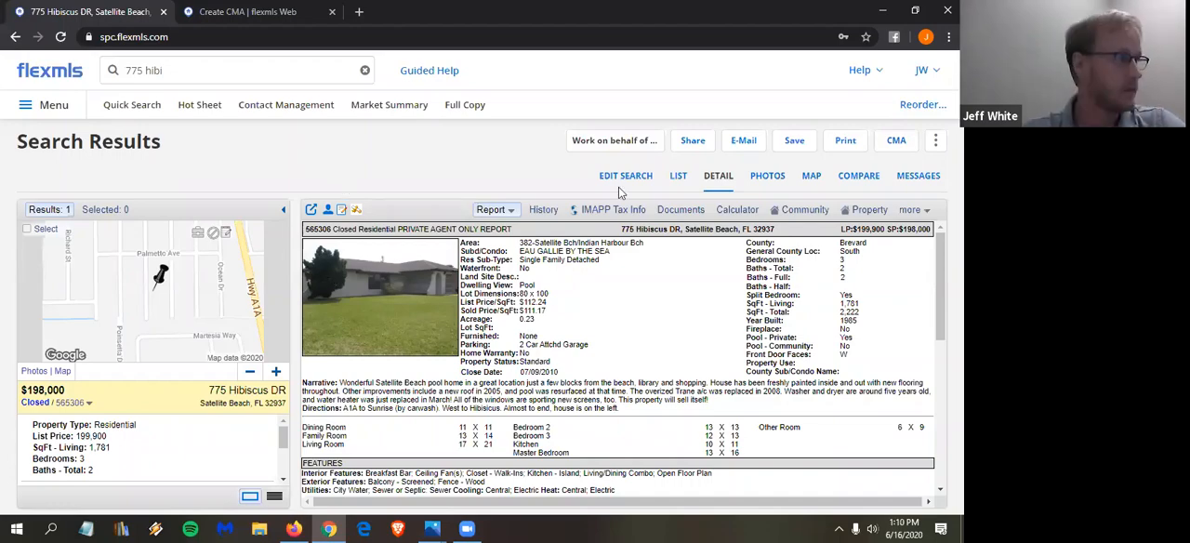
key("ctrl+Tab")
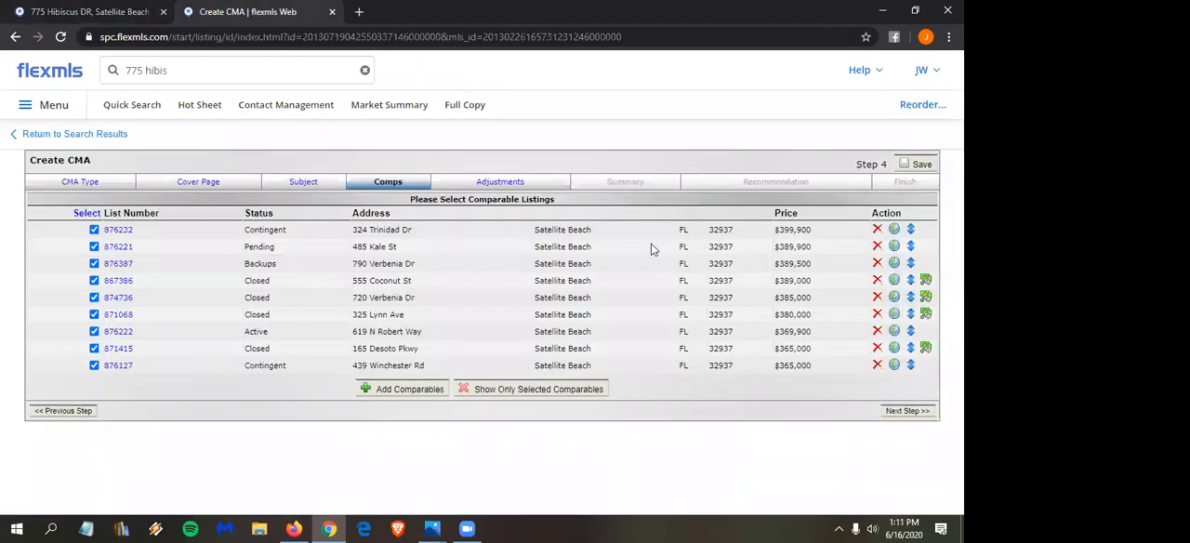
- Continue to the adjustments stage and select the second comparable, listing 876221, for its adjustment summary
left_click(921, 415)
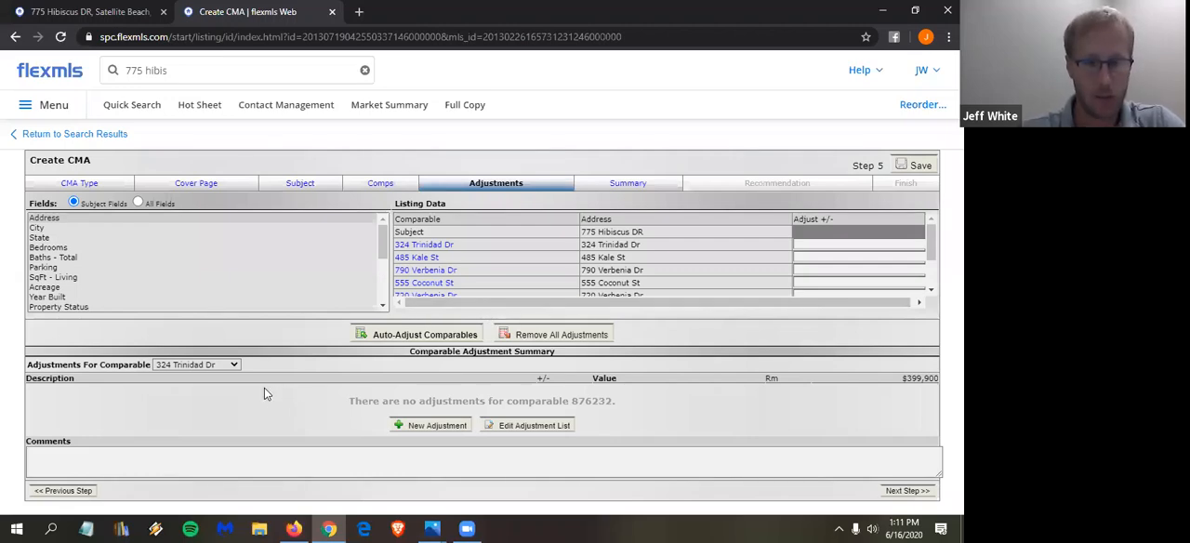
left_click(208, 366)
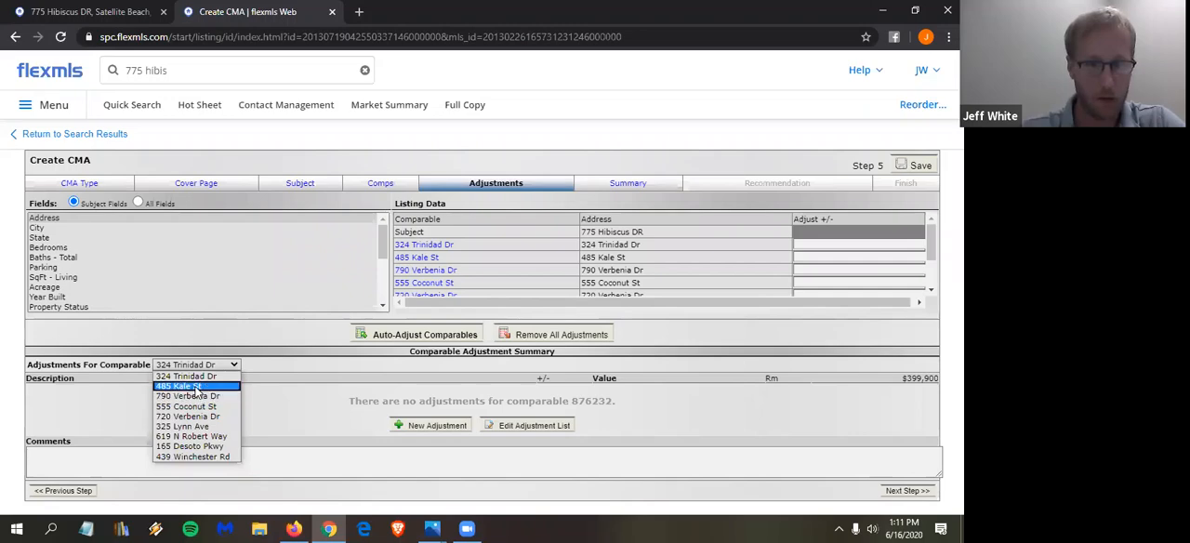
left_click(191, 386)
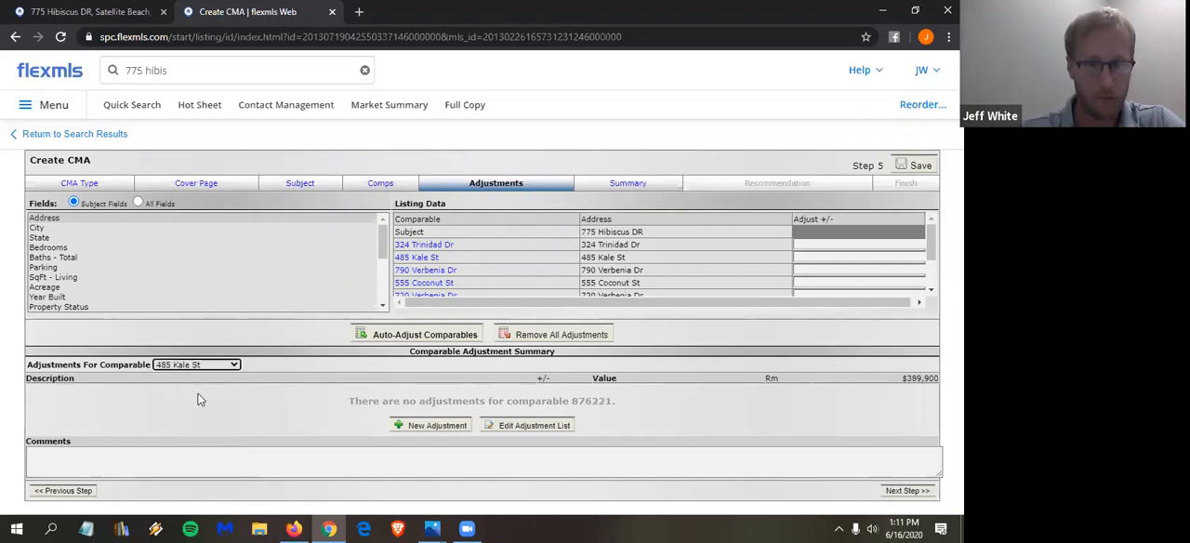
left_click(433, 425)
left_click(91, 392)
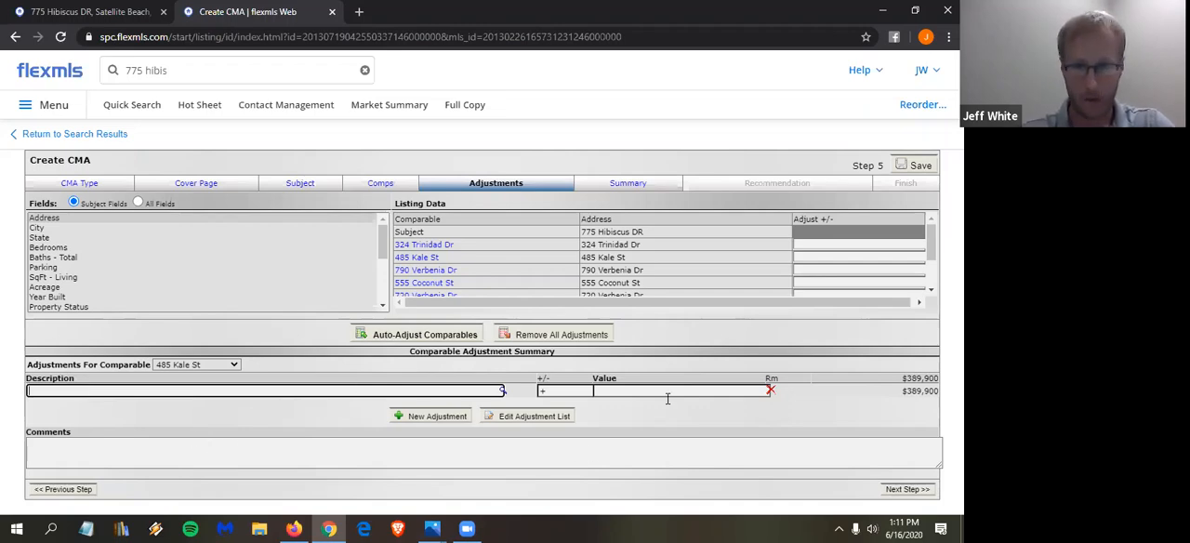
left_click(771, 393)
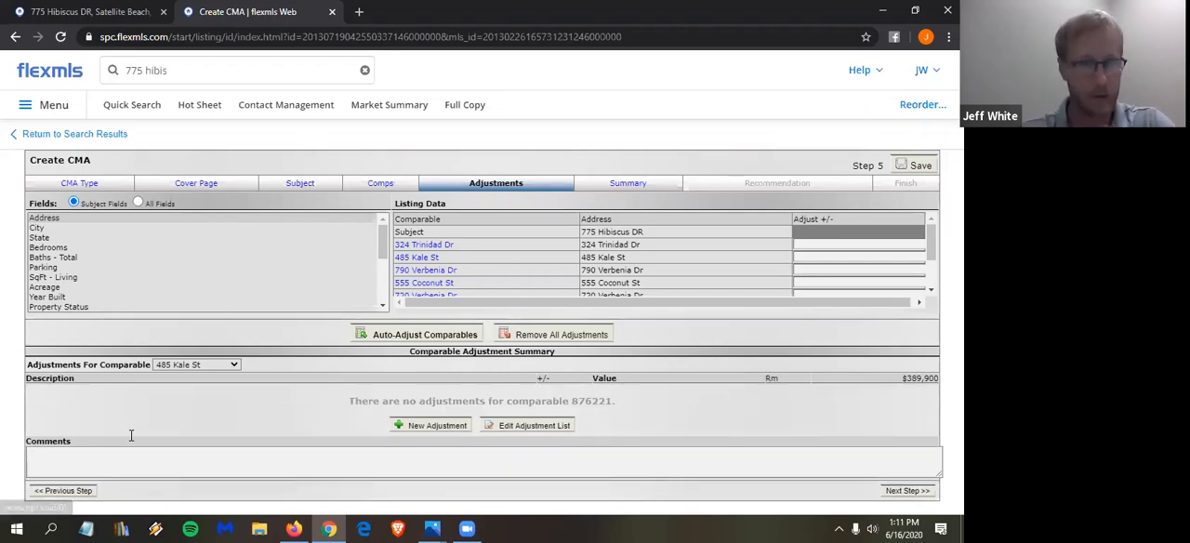
- Compare the SqFt - Living values of the subject property and the comparables in the listing data
left_click(72, 278)
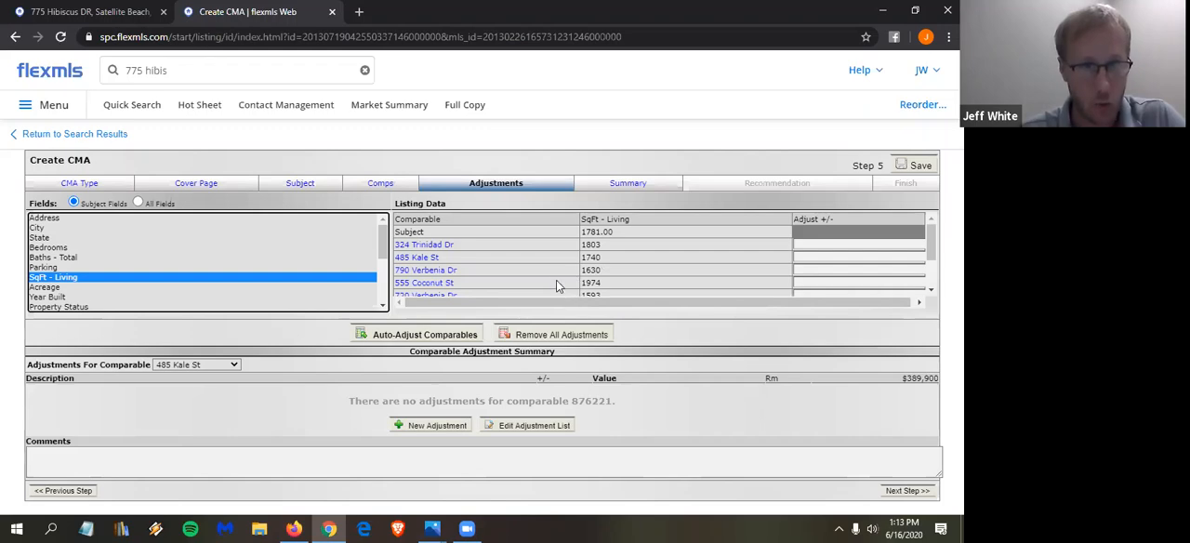
- Search for listings closed within last 3 months in area 385 and open the My Res Search results in a new tab
left_click(184, 71)
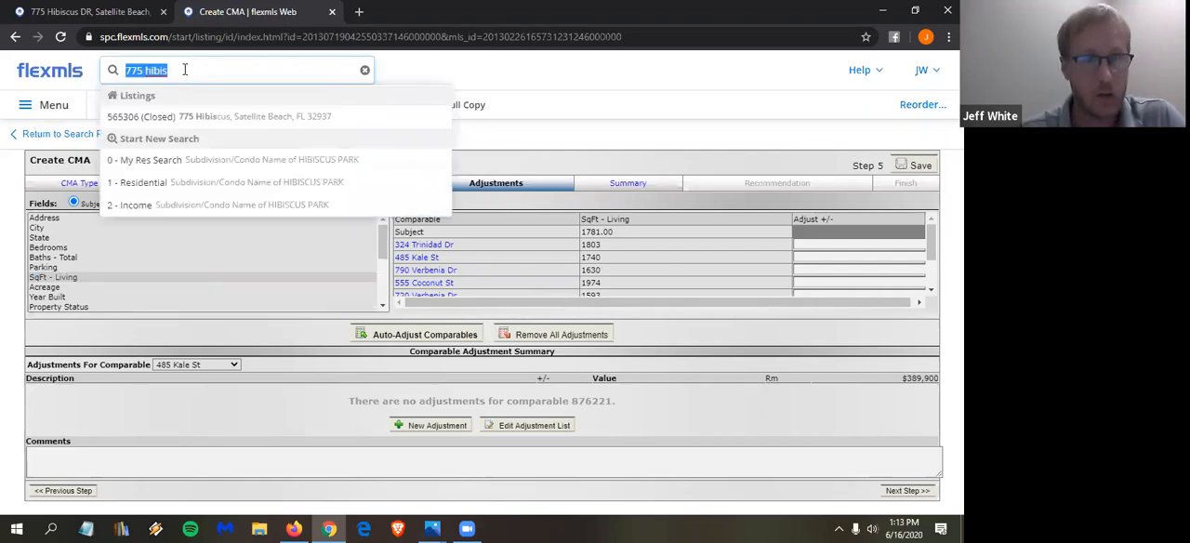
type("closed 3 mon")
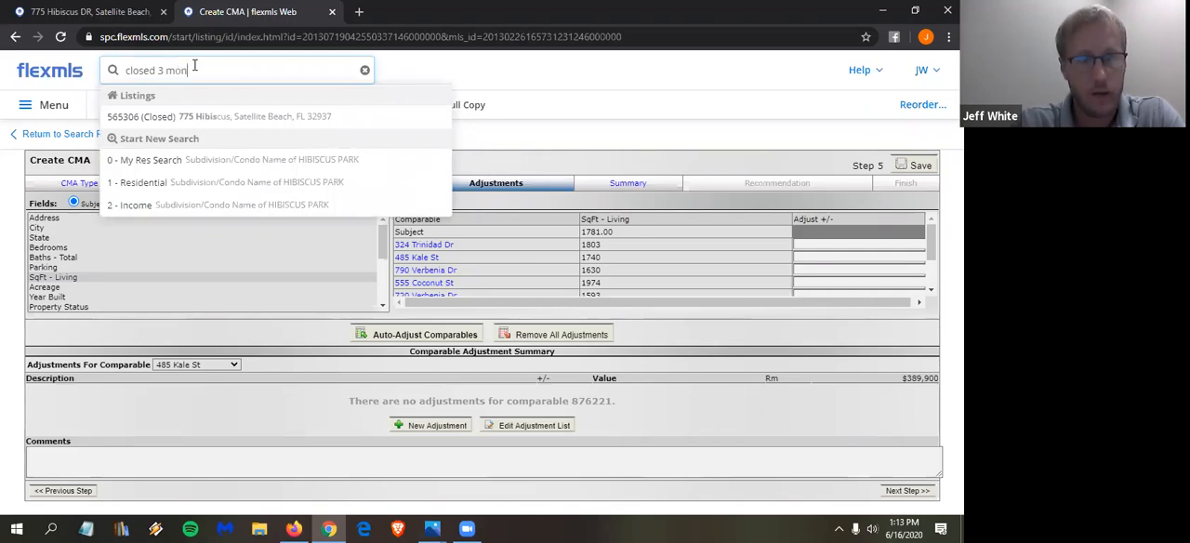
key("BackSpace")
type("within la")
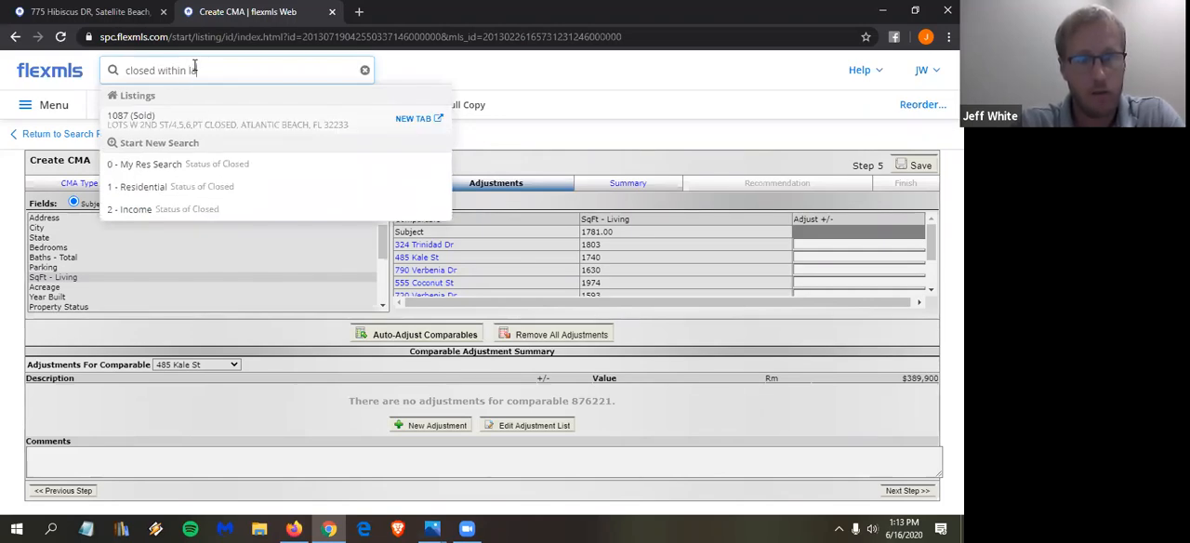
type("st 3 months, area")
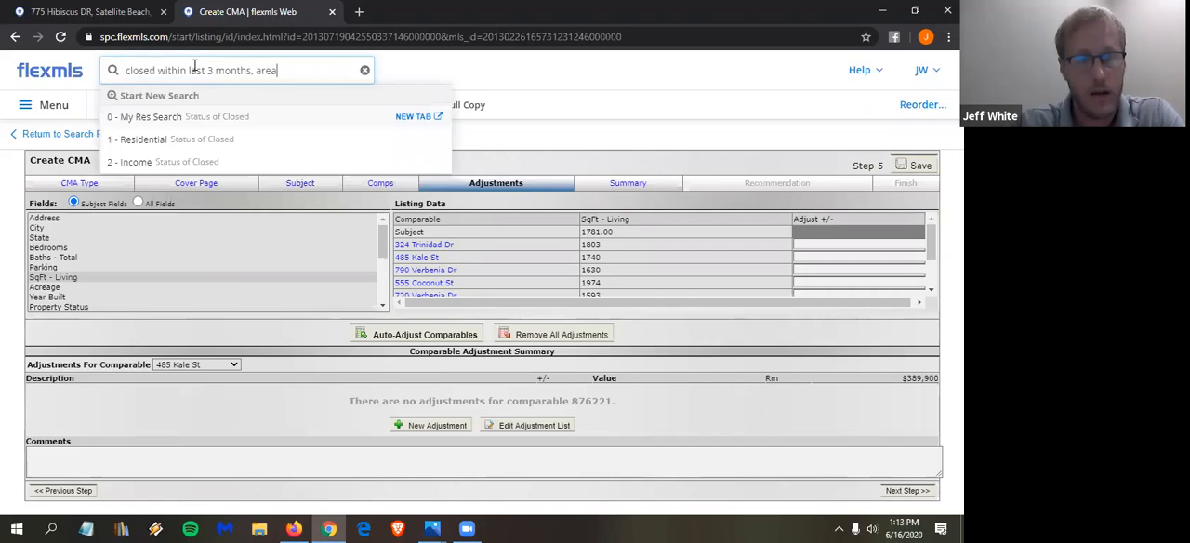
type(" of 385")
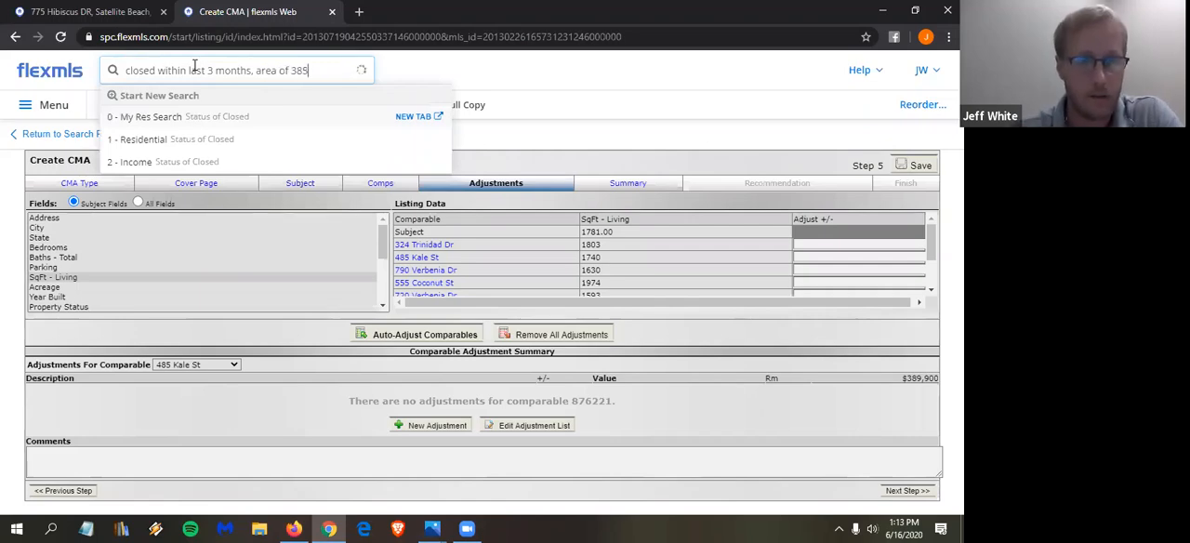
left_click(412, 124)
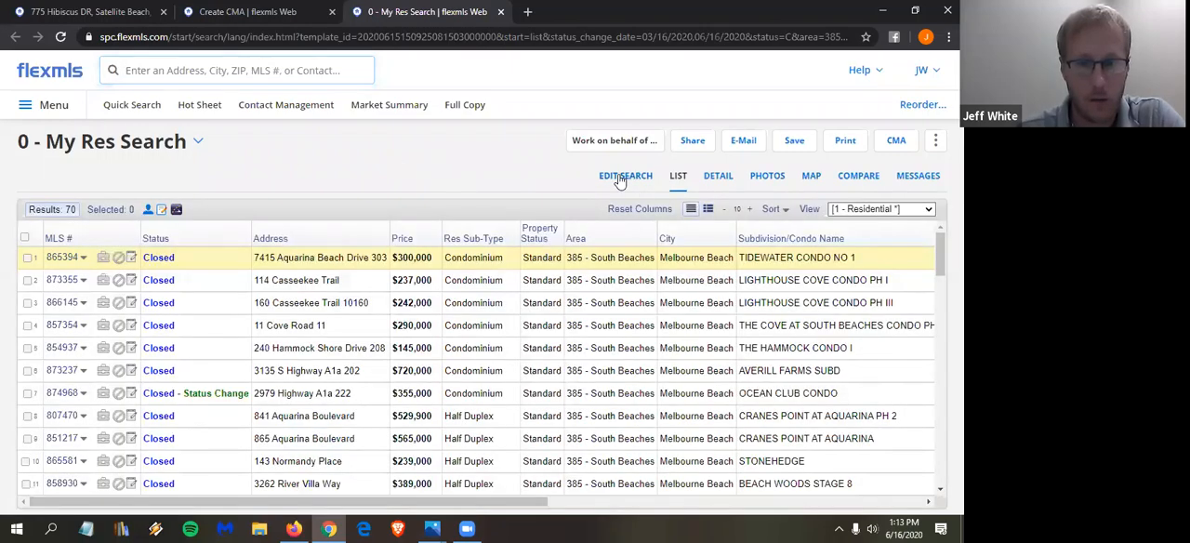
- Edit the search criteria to restrict Waterfront to No
left_click(621, 178)
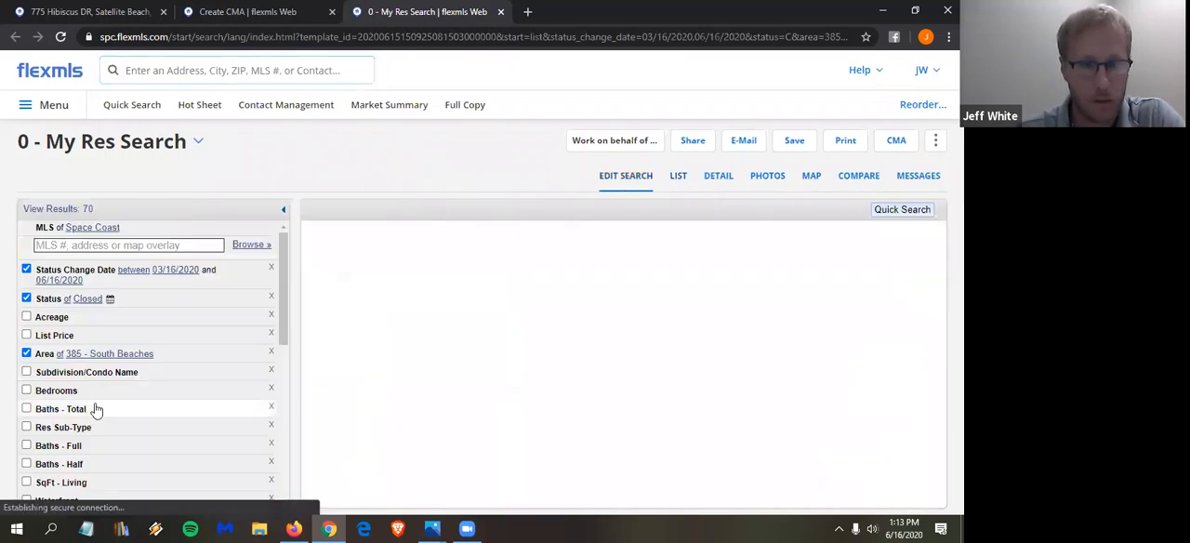
scroll(96, 410, "down", 3)
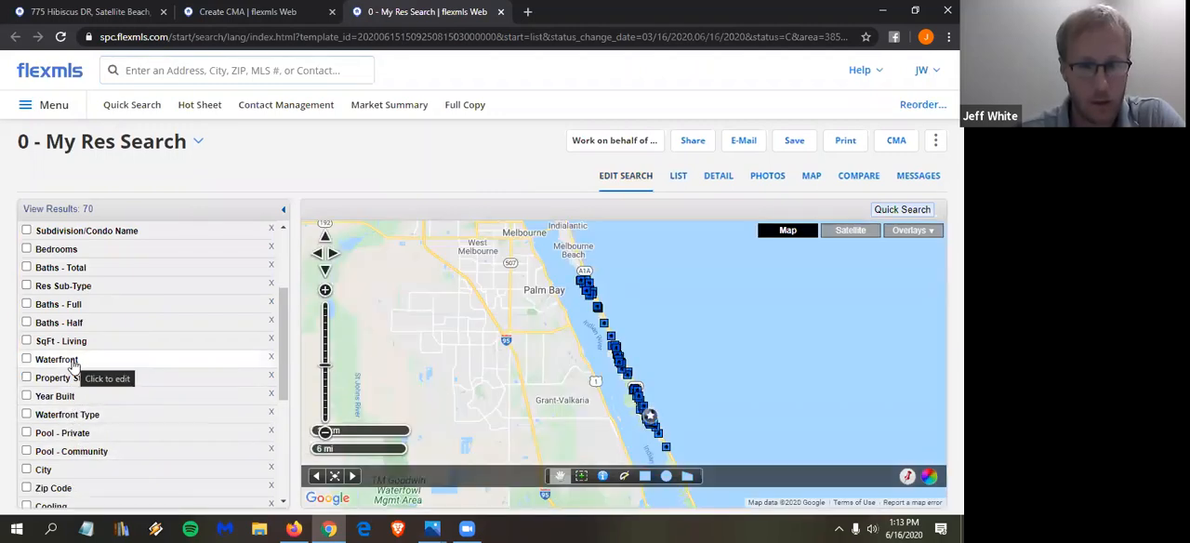
left_click(74, 369)
left_click(251, 375)
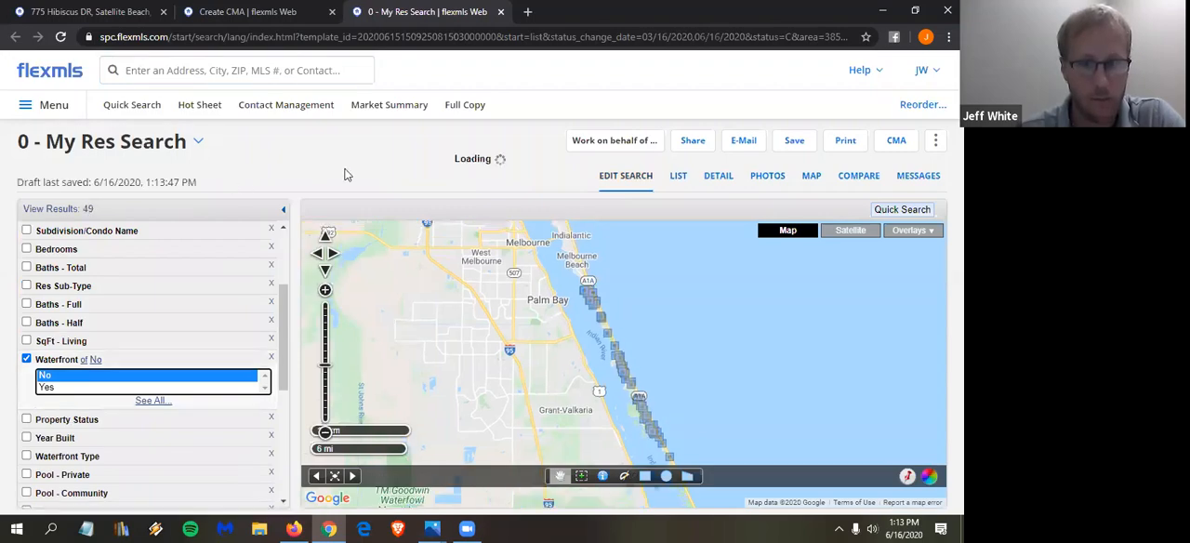
- Examine the search results statistics for the non-waterfront closed sales, including sold price per square foot
left_click(861, 182)
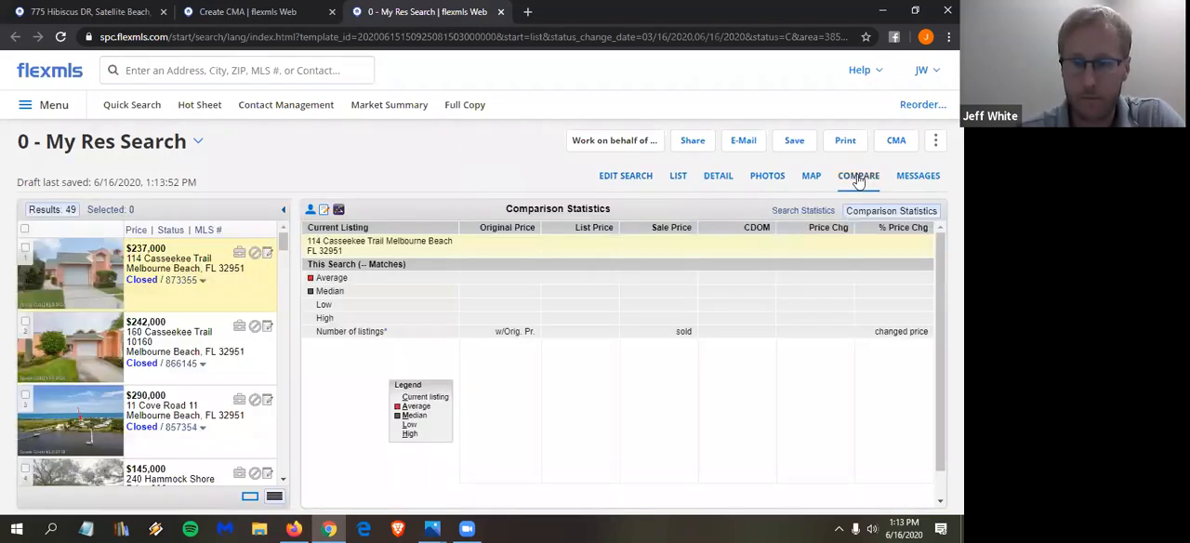
left_click(791, 214)
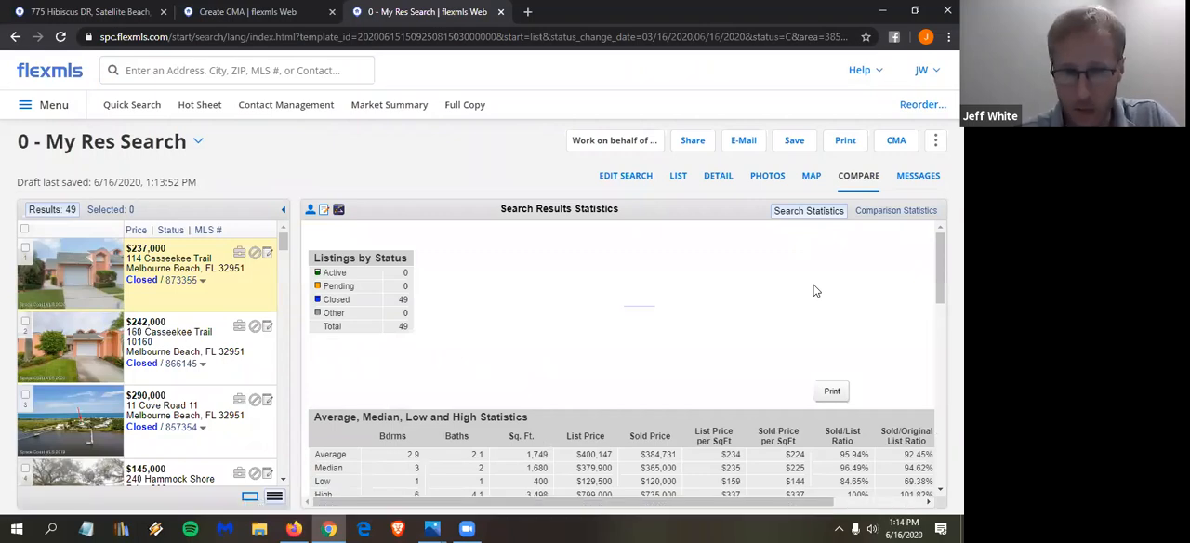
scroll(833, 339, "down", 1)
scroll(833, 340, "down", 1)
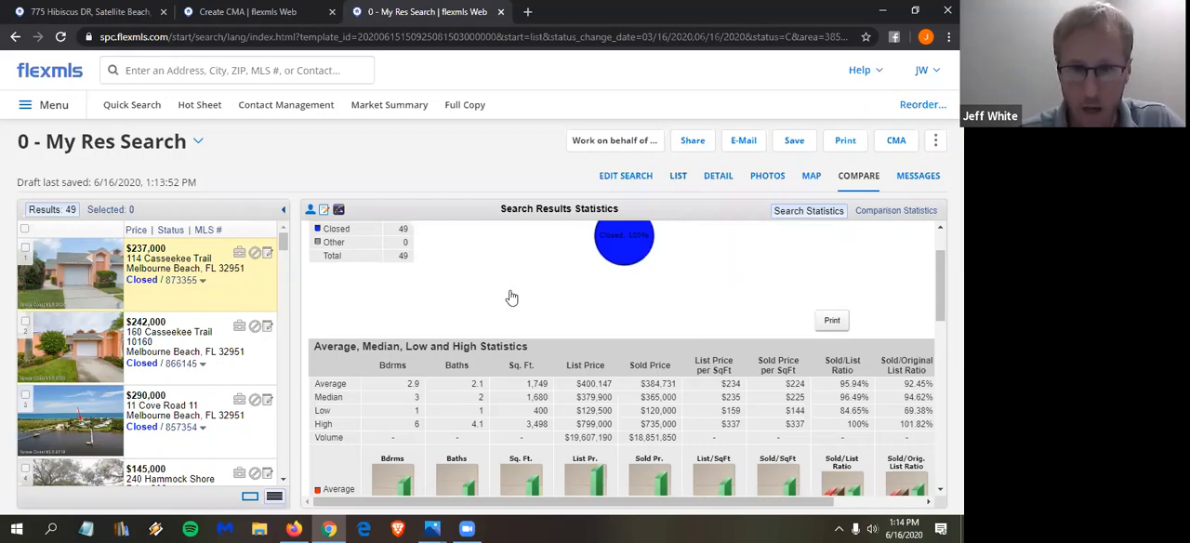
- Return to the search criteria and limit Res Sub-Type to Single Family Detached
scroll(511, 296, "up", 1)
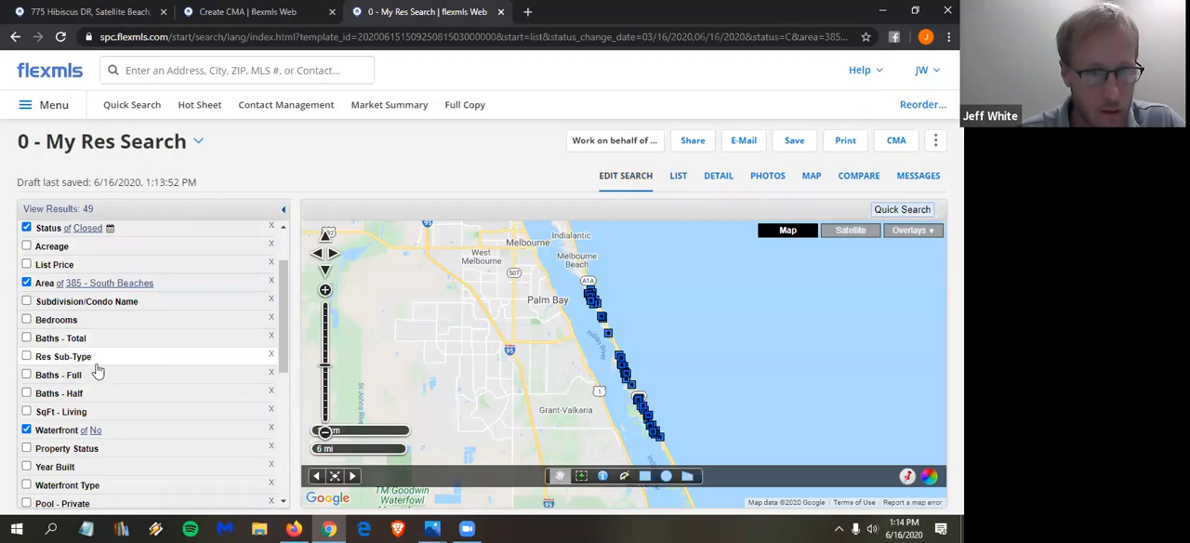
left_click(98, 365)
left_click(99, 373)
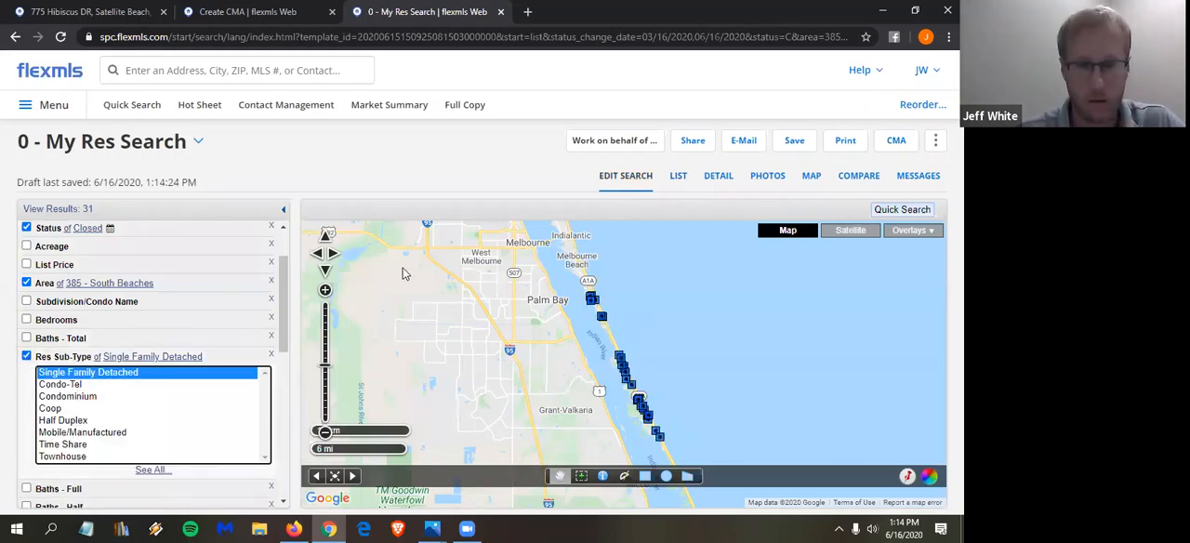
- Review the sold-price-per-square-foot statistics for the single-family sales and look over the list of results
left_click(859, 184)
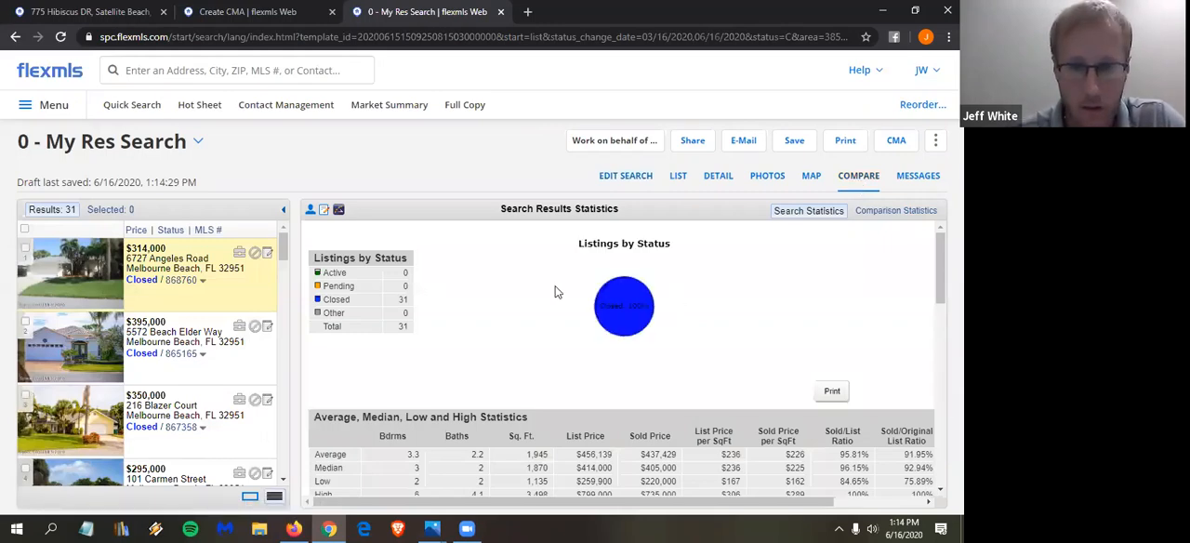
scroll(732, 265, "down", 1)
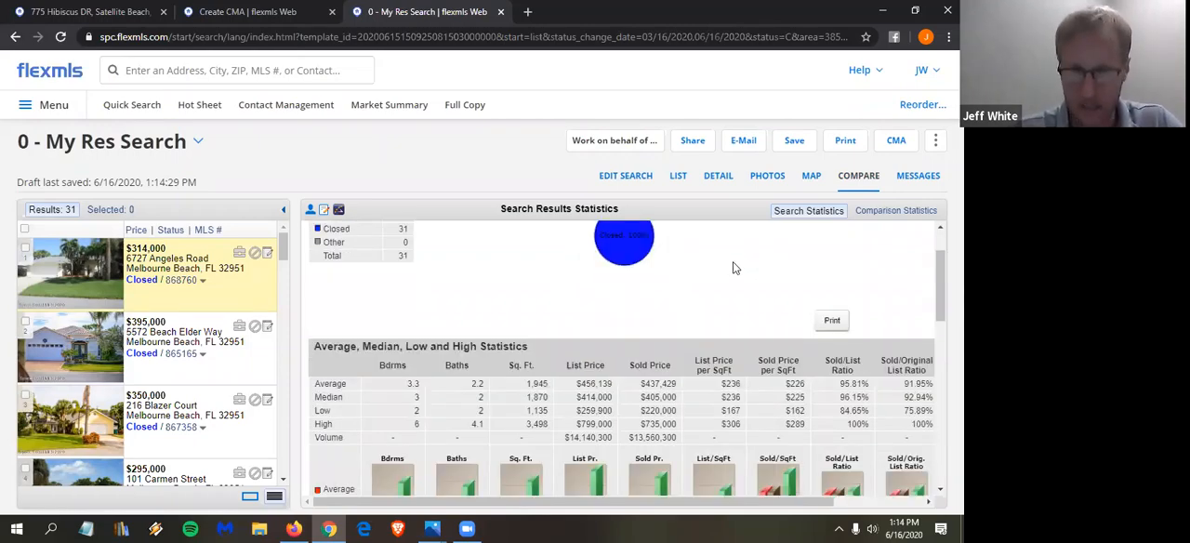
scroll(749, 280, "down", 1)
scroll(750, 280, "down", 1)
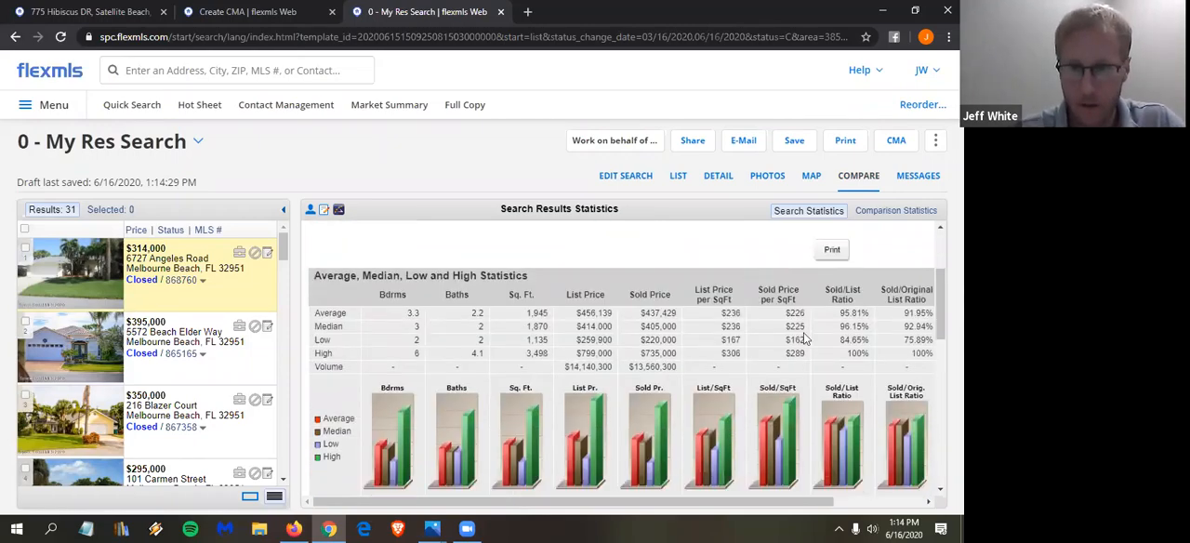
left_click(679, 182)
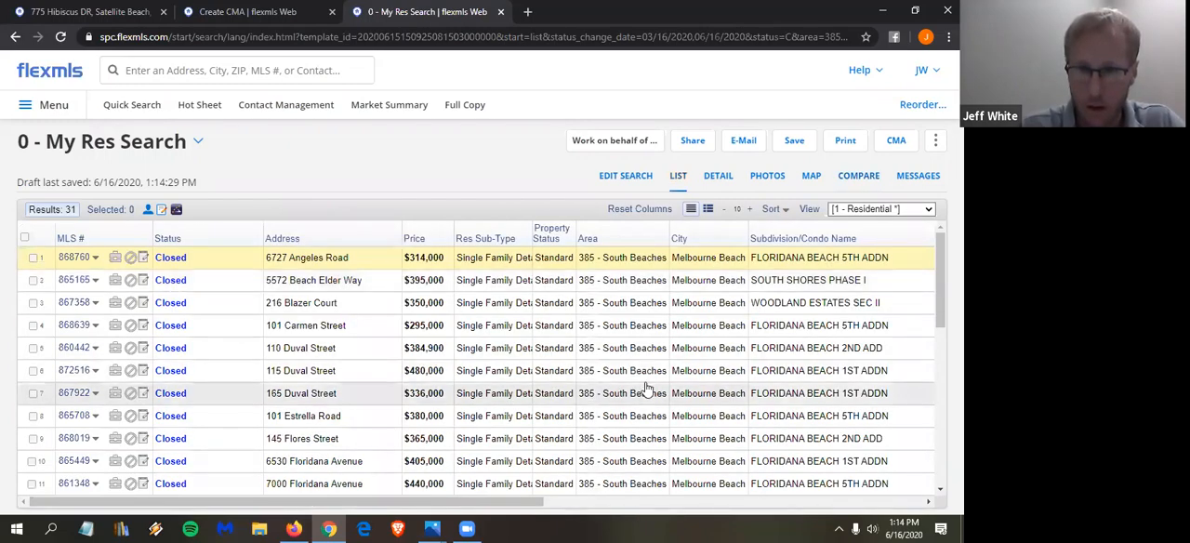
scroll(648, 391, "down", 5)
scroll(649, 390, "up", 5)
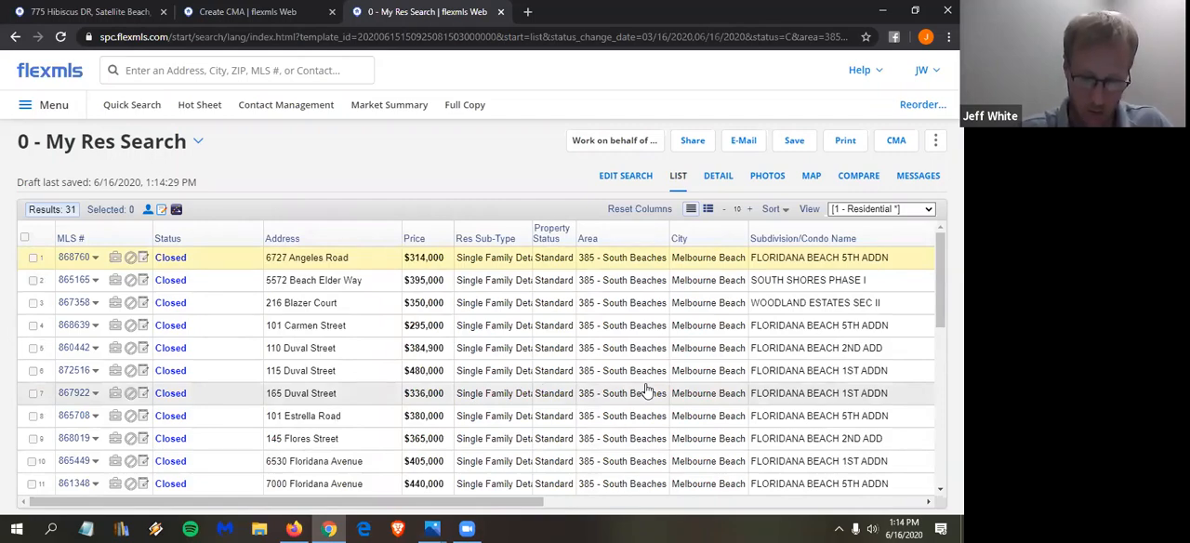
- Change the search area to 382-Satellite Bch/Indian Harbour Bch and view its search results statistics
left_click(629, 177)
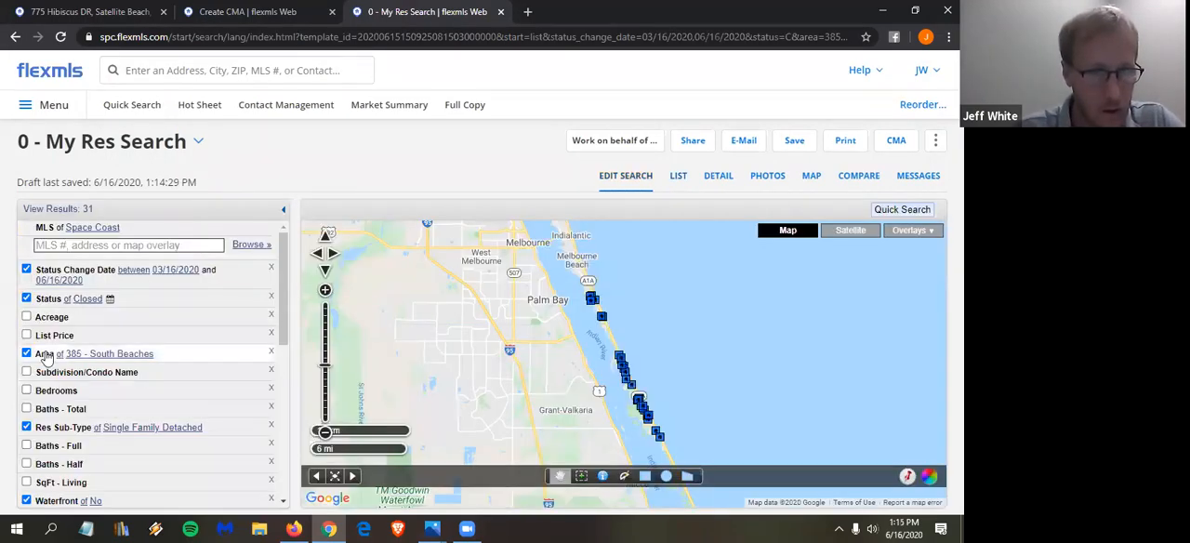
left_click(45, 357)
left_click(266, 500)
left_click_drag(266, 501, 266, 501)
scroll(82, 439, "down", 1)
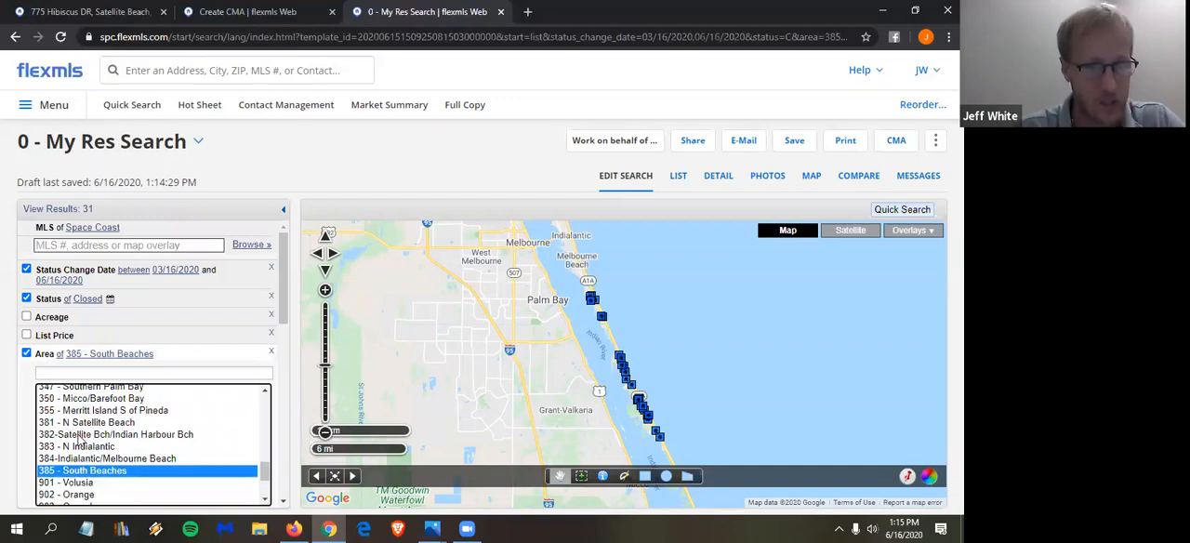
left_click(80, 434)
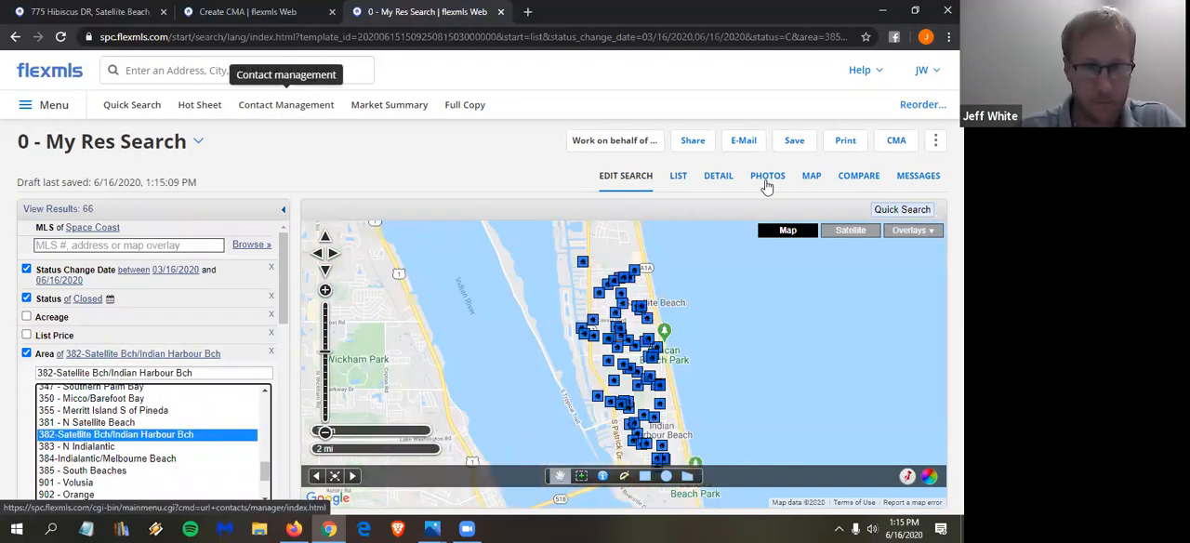
left_click(858, 179)
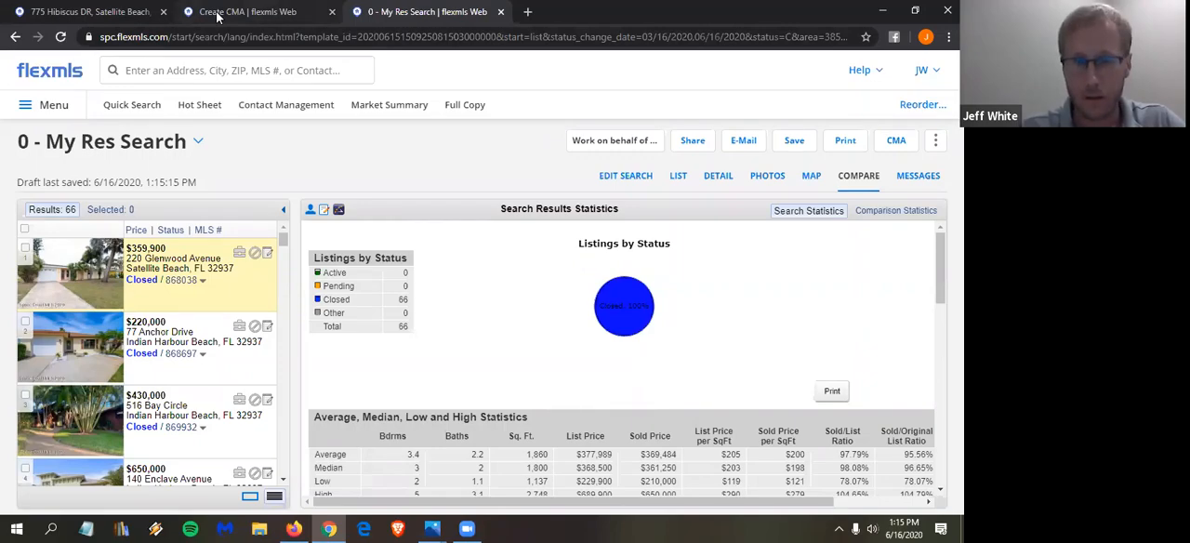
- Calculate 198/3 in a new browser tab, close that tab and return to the CMA
left_click(103, 13)
right_click(104, 13)
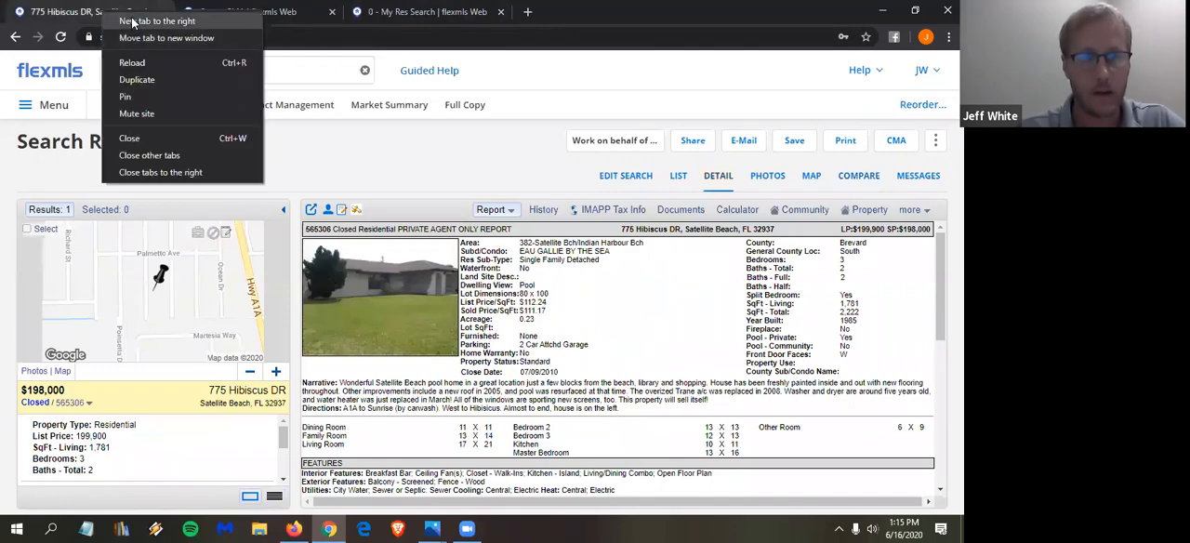
left_click(134, 19)
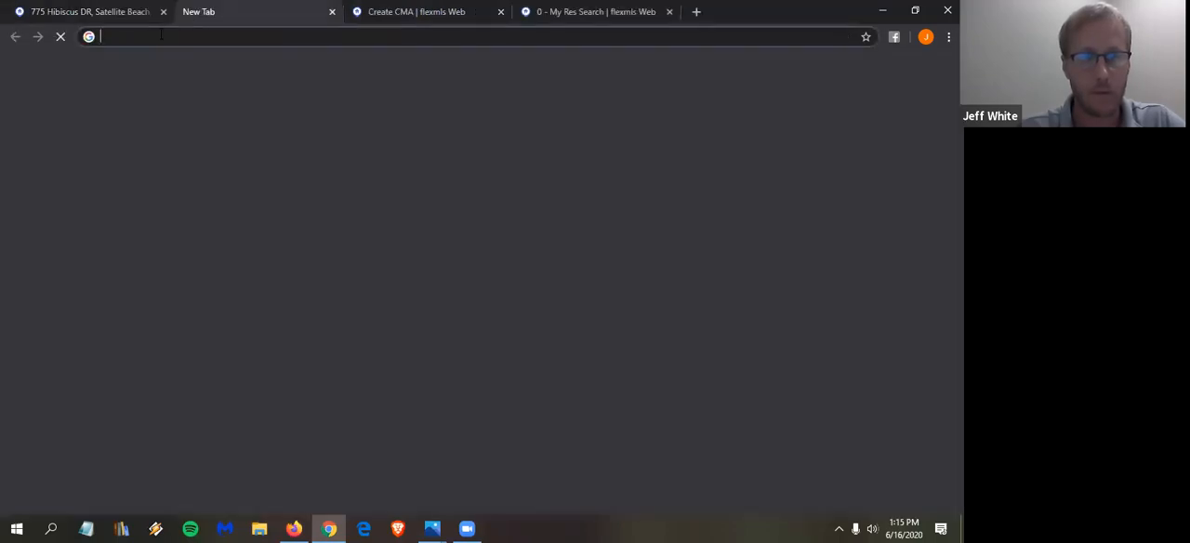
type("198/3")
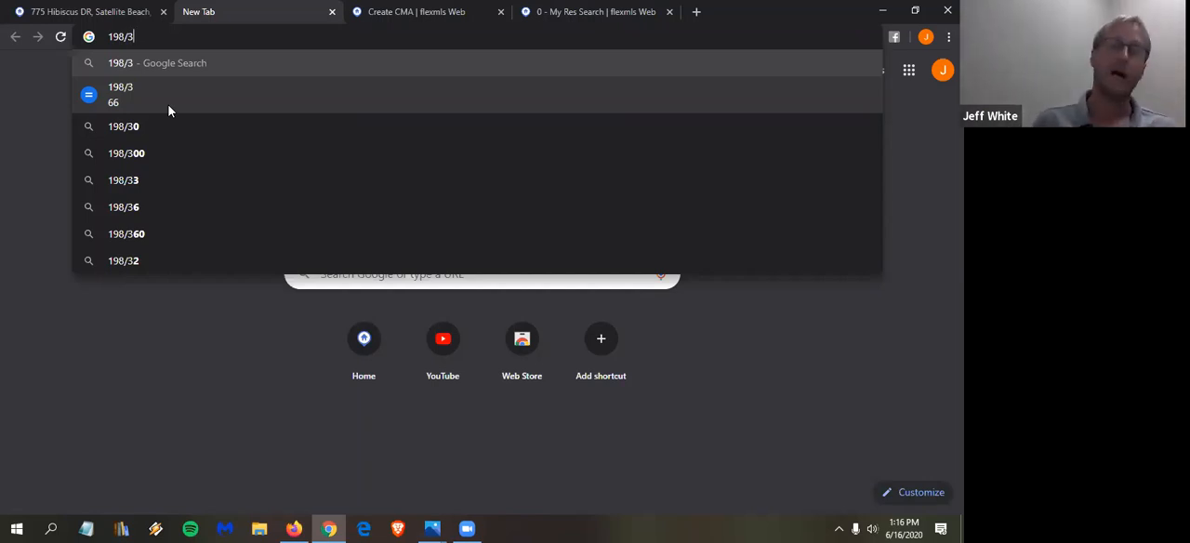
left_click(30, 125)
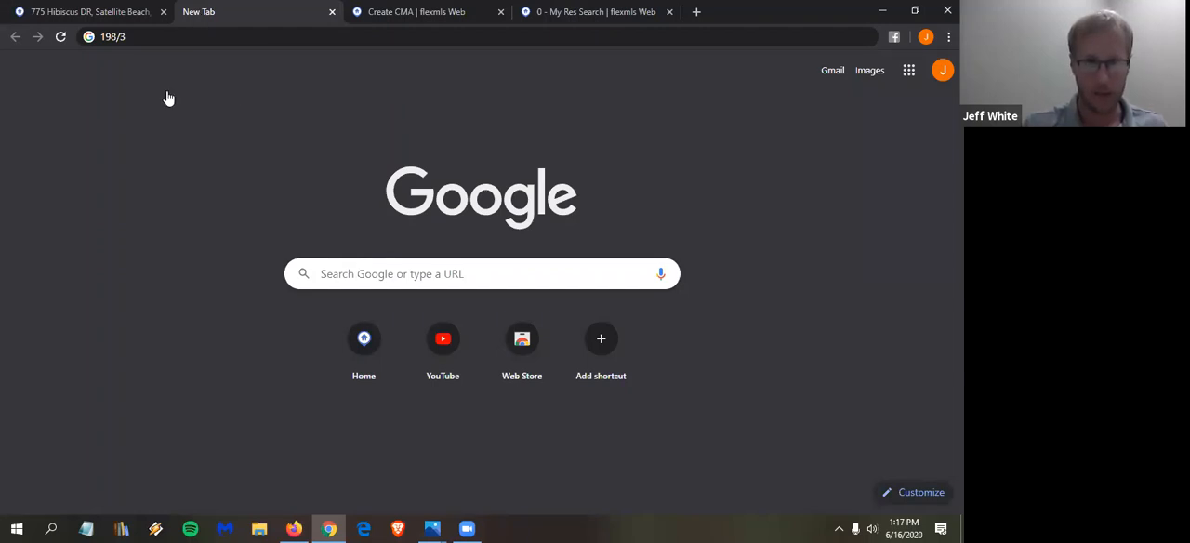
key("ctrl+w")
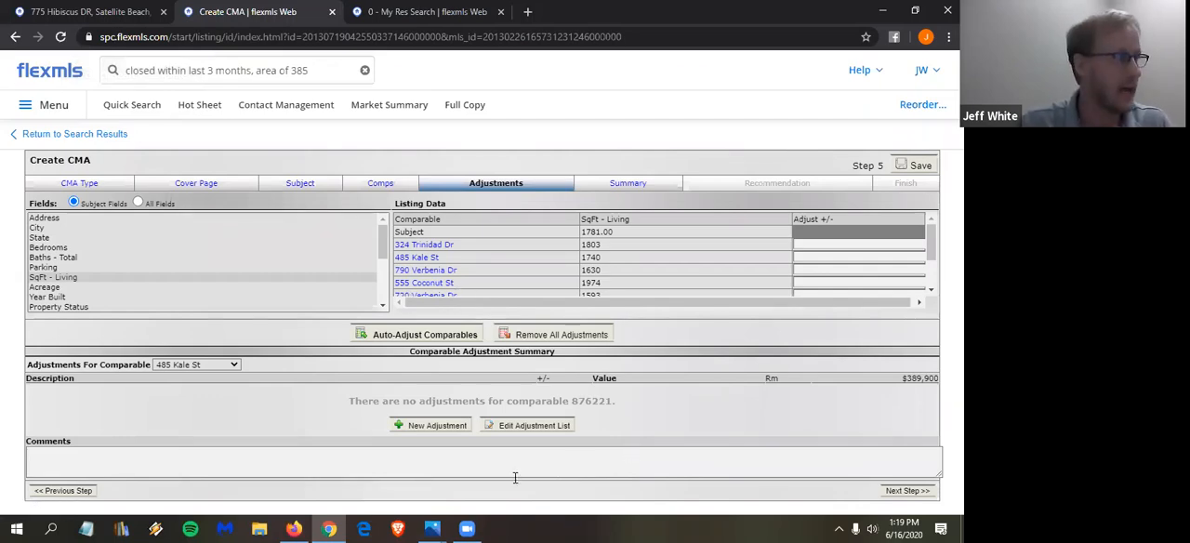
- Start a new automatic adjustment for the Residential property type based on the SqFt - Living field
left_click(548, 434)
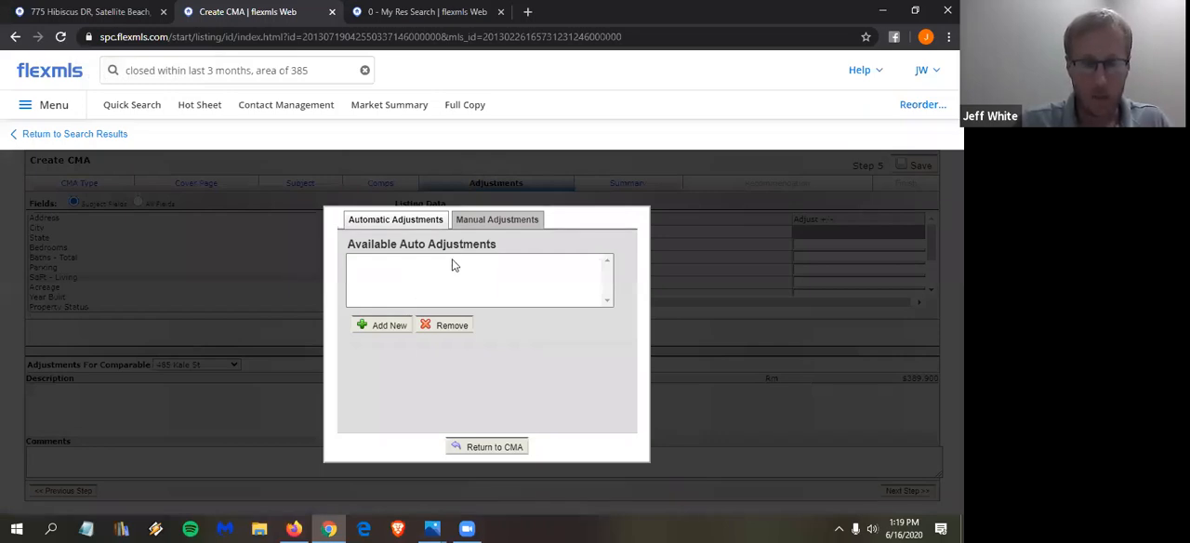
left_click(394, 331)
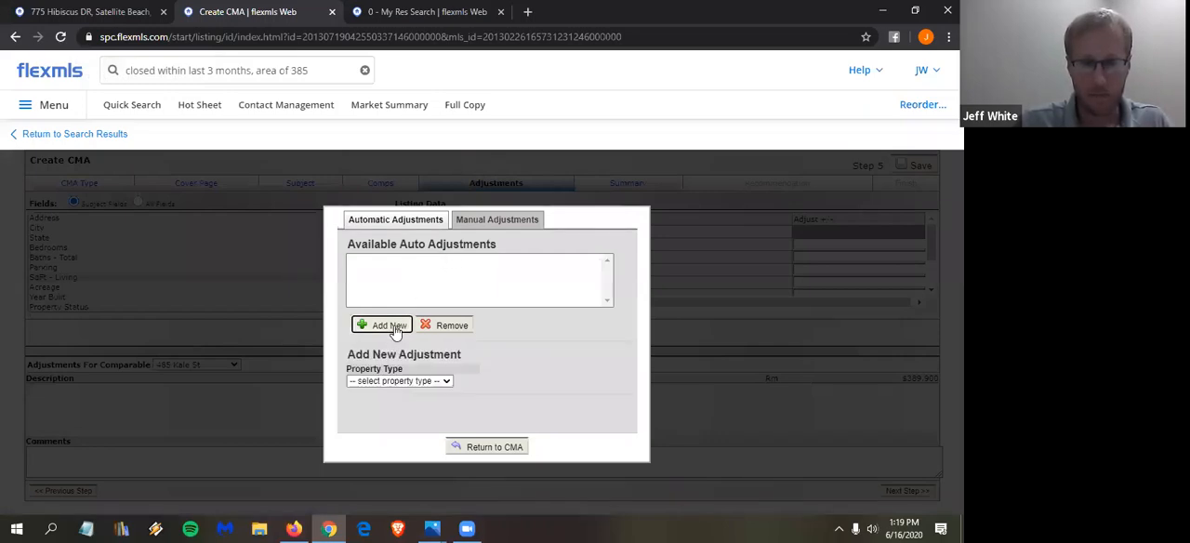
left_click(434, 381)
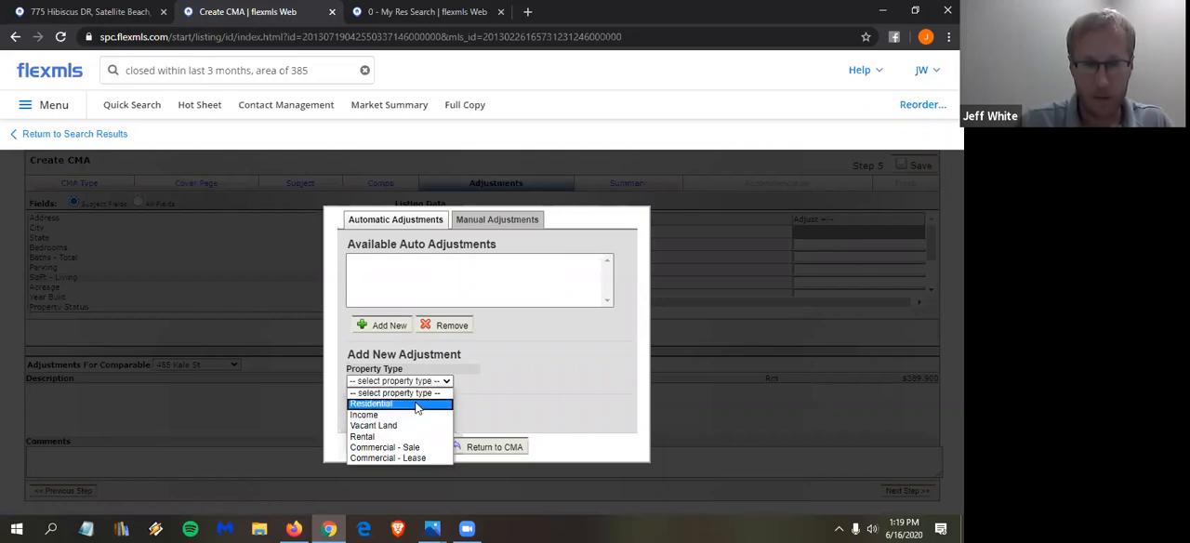
left_click(414, 404)
left_click(522, 381)
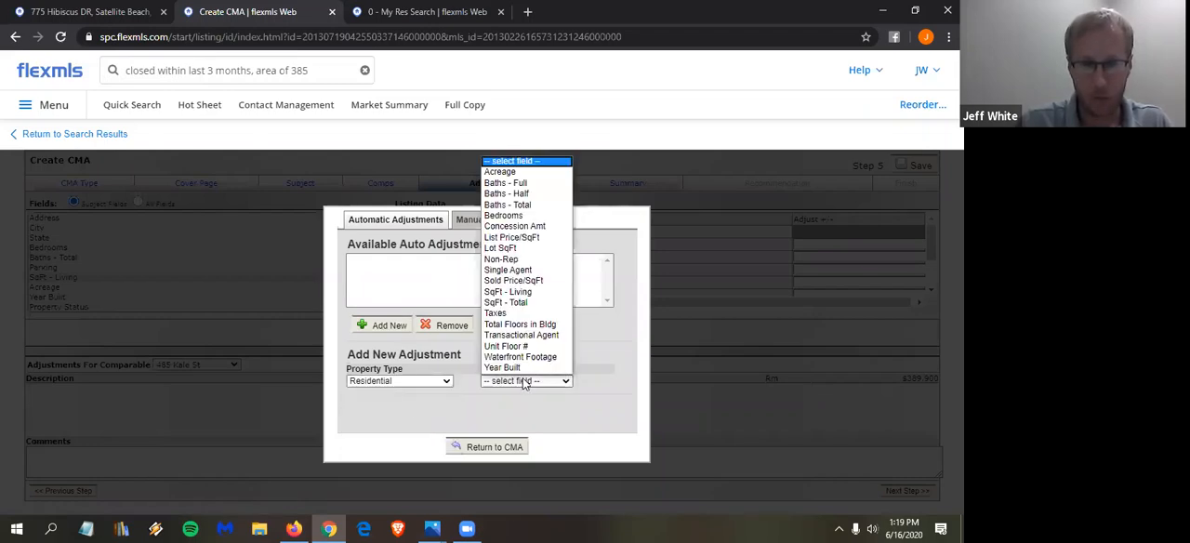
left_click(522, 294)
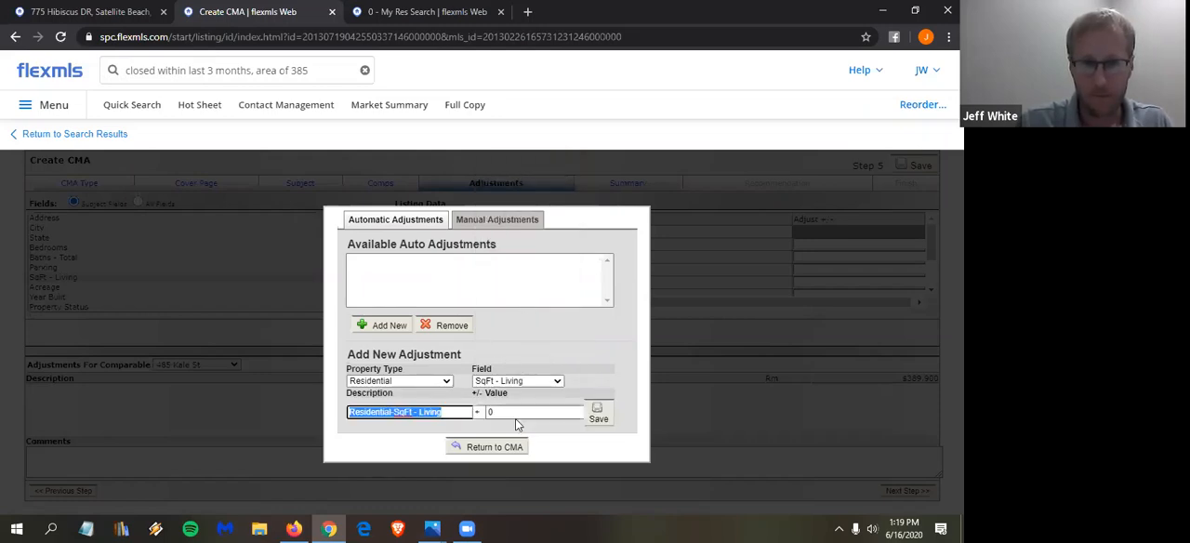
- Set the living-area adjustment value to 66, save it and return to the CMA
key("Tab")
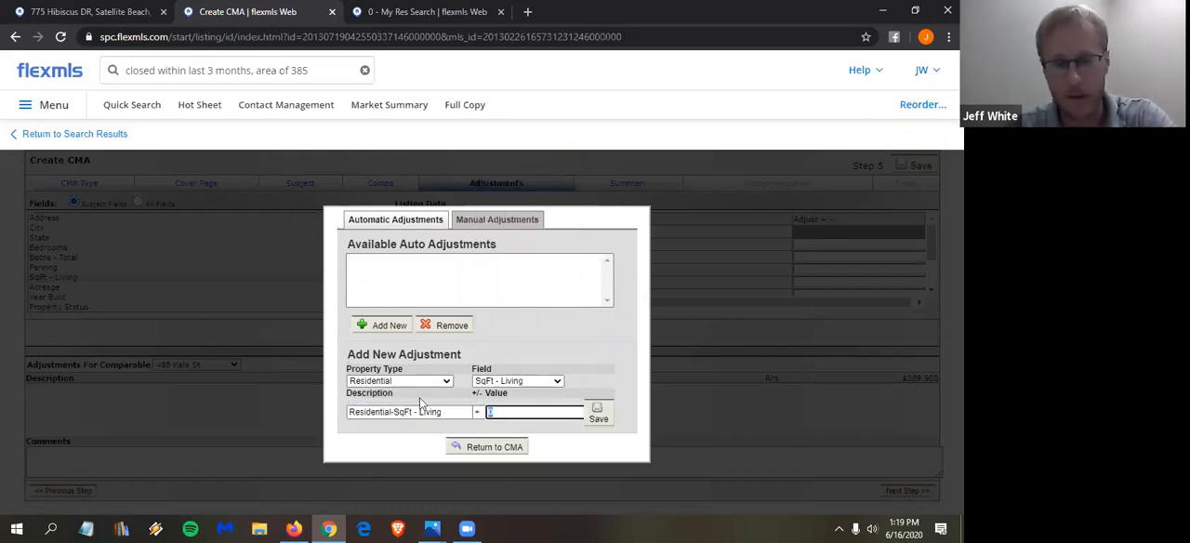
type("66")
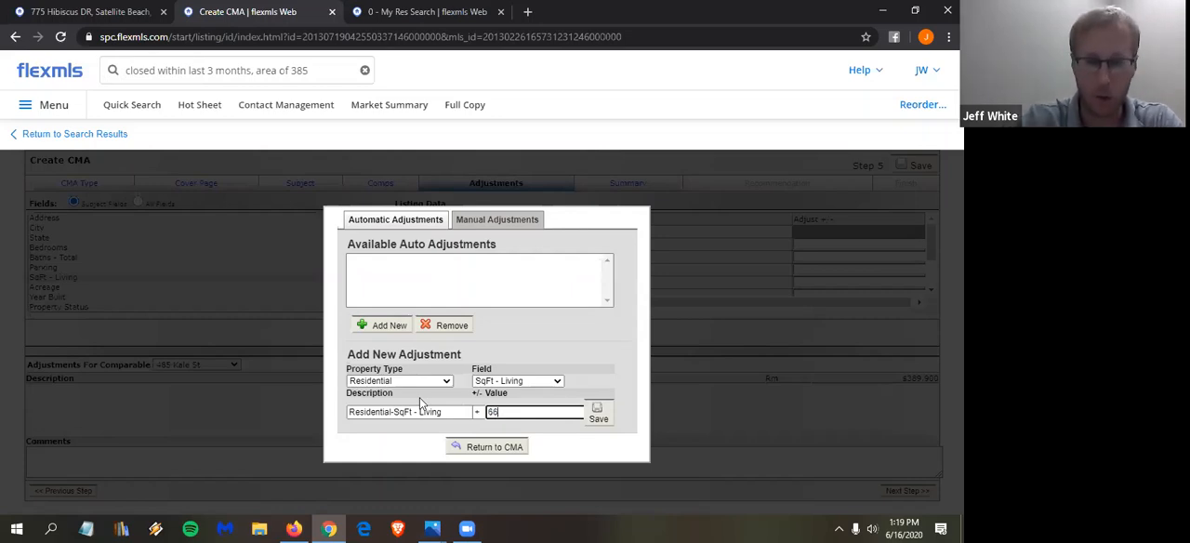
key("BackSpace")
key("BackSpace")
type("18")
key("BackSpace")
type("98")
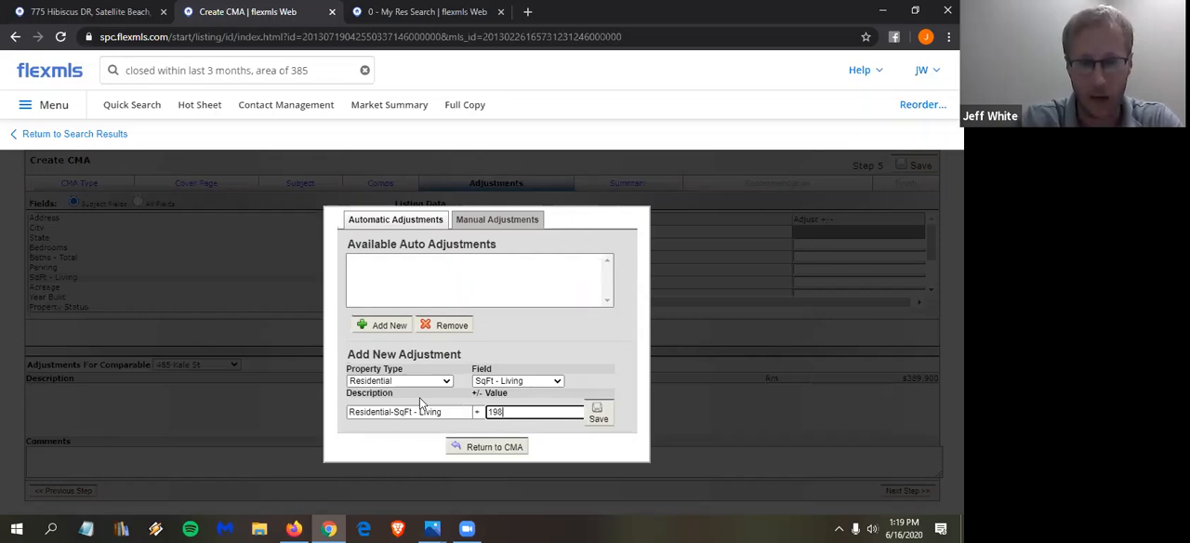
key("BackSpace")
key("BackSpace")
key("BackSpace")
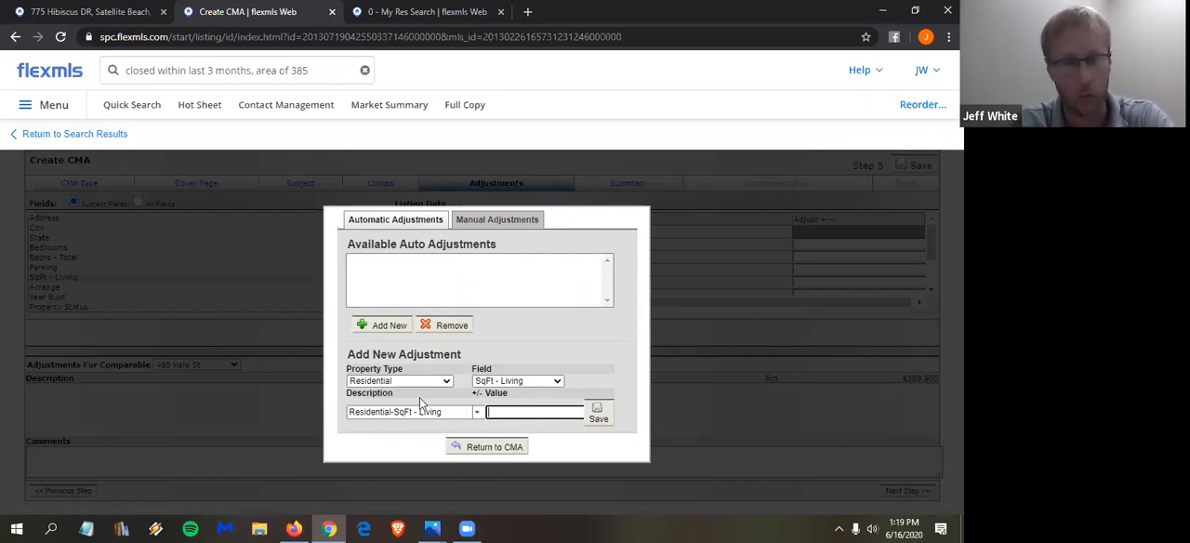
type("55")
key("BackSpace")
key("BackSpace")
type("66")
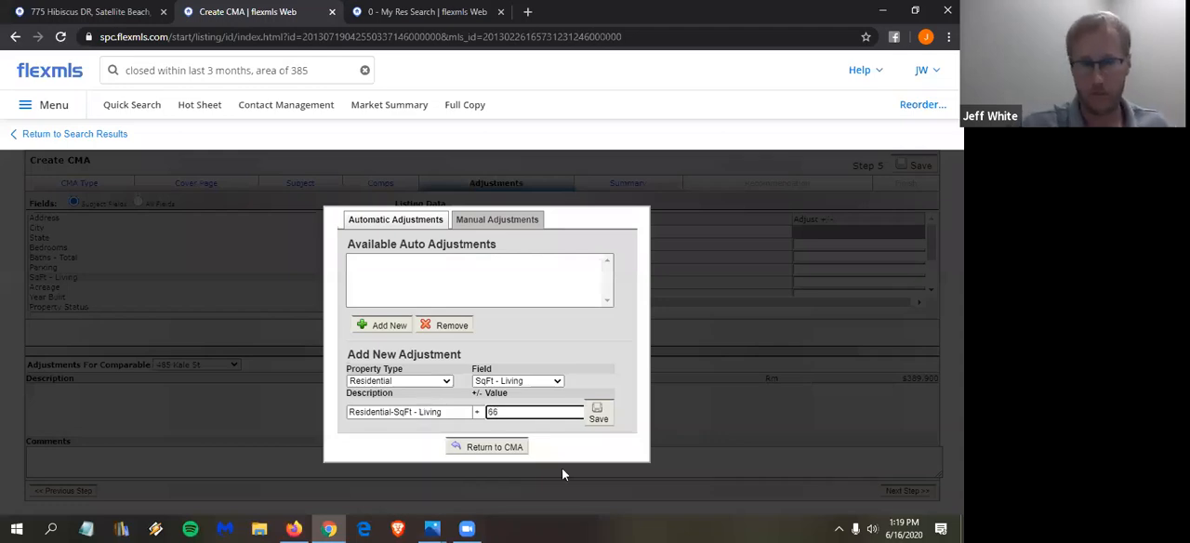
left_click(598, 415)
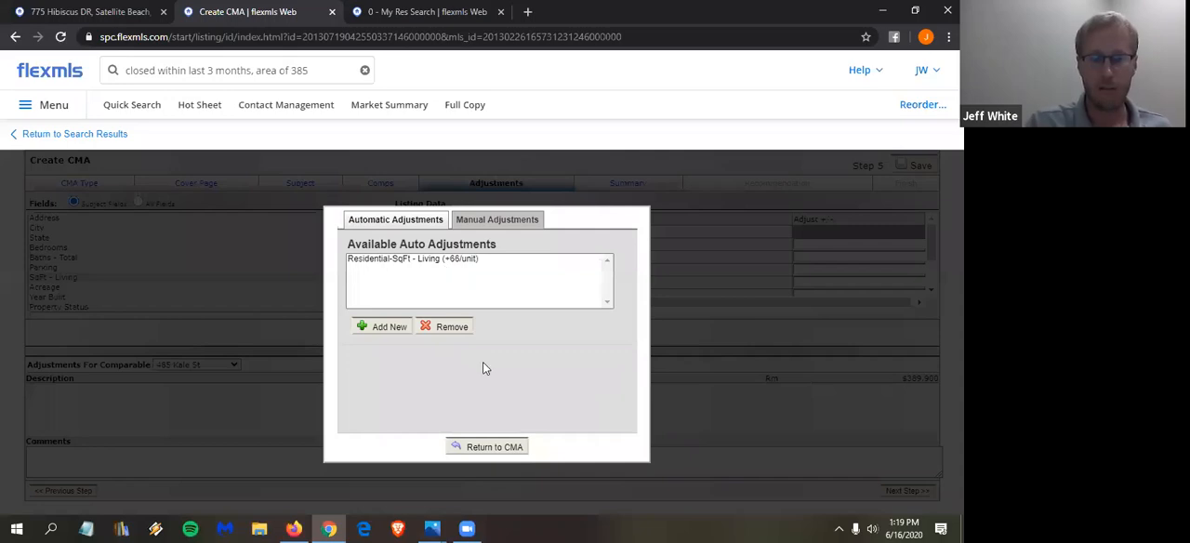
left_click(491, 447)
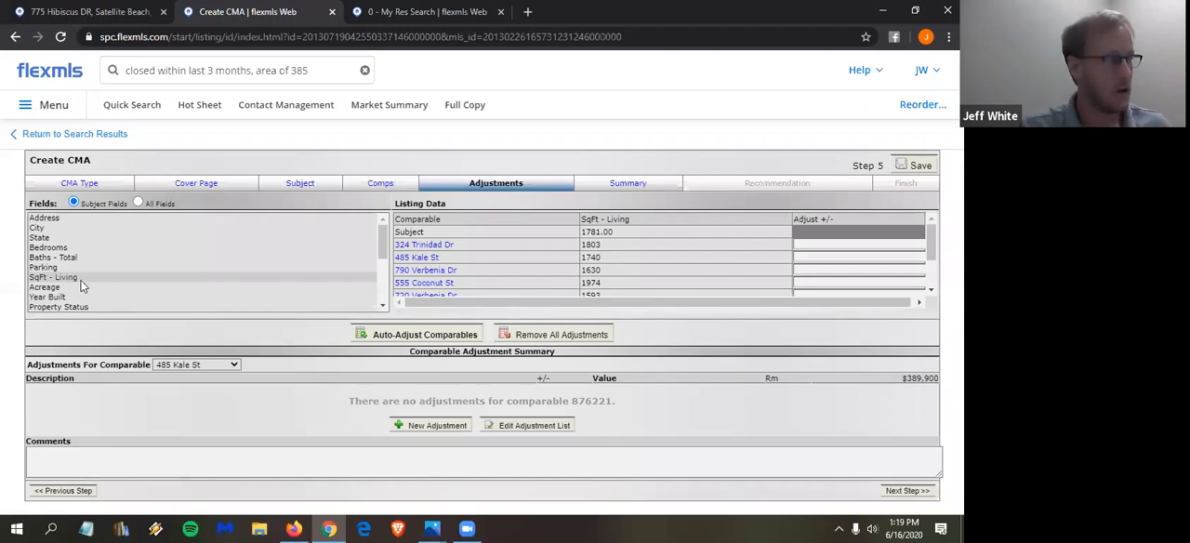
- Auto-adjust all comparables in the CMA with the saved adjustment rule
left_click(424, 335)
left_click(550, 189)
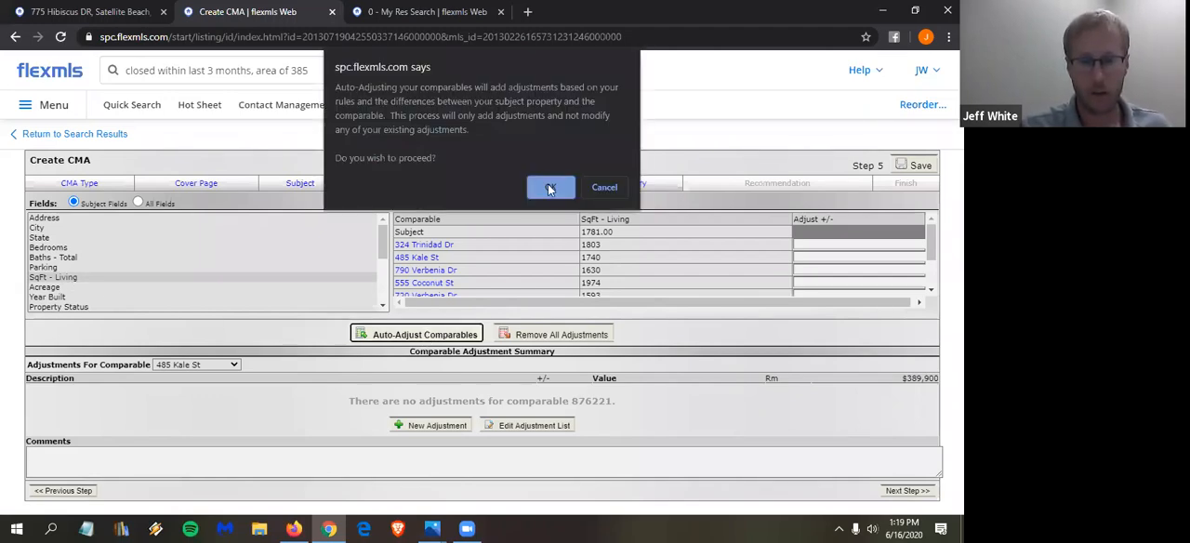
left_click(552, 189)
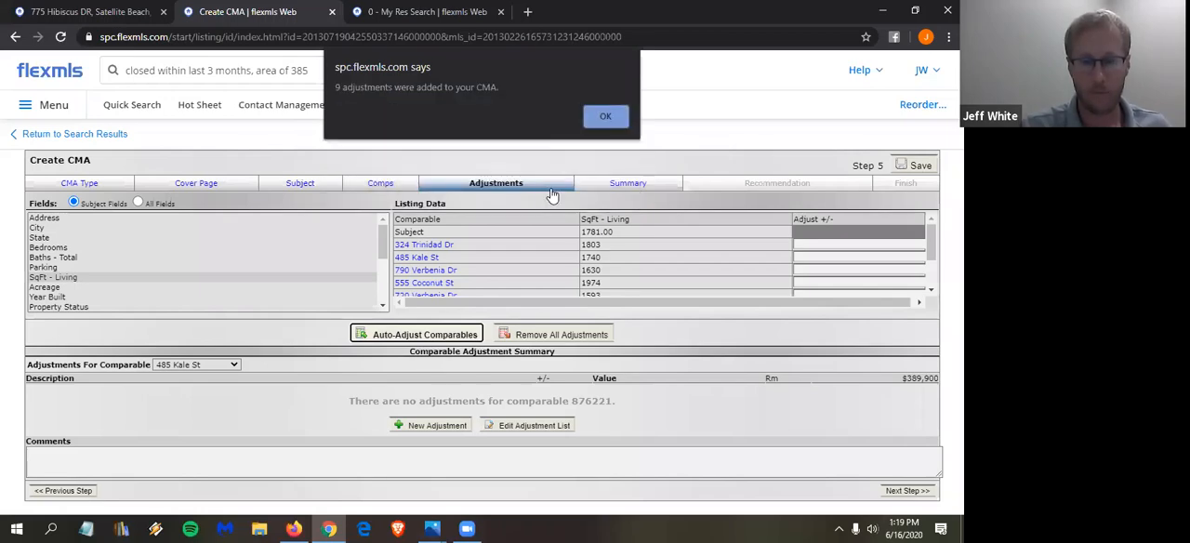
left_click(614, 118)
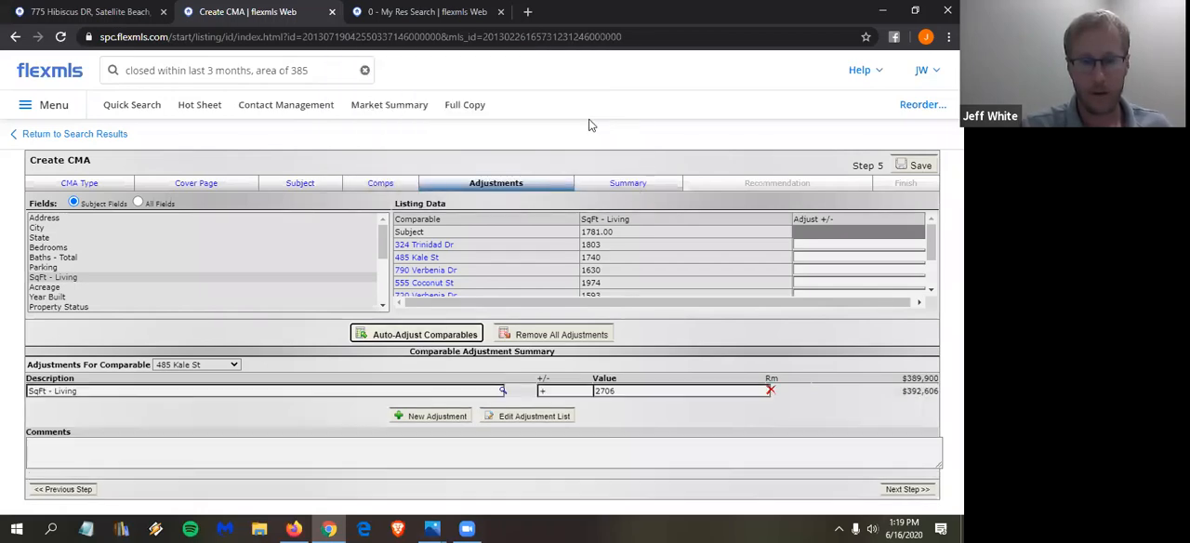
- Review the SqFt - Living adjustments applied to each comparable
left_click(46, 268)
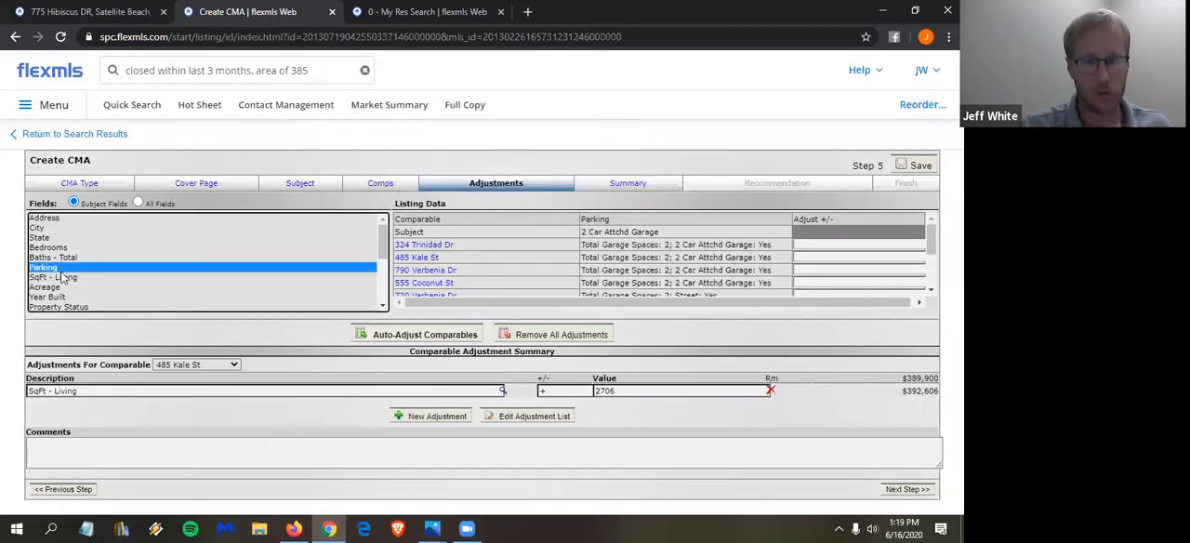
left_click(62, 280)
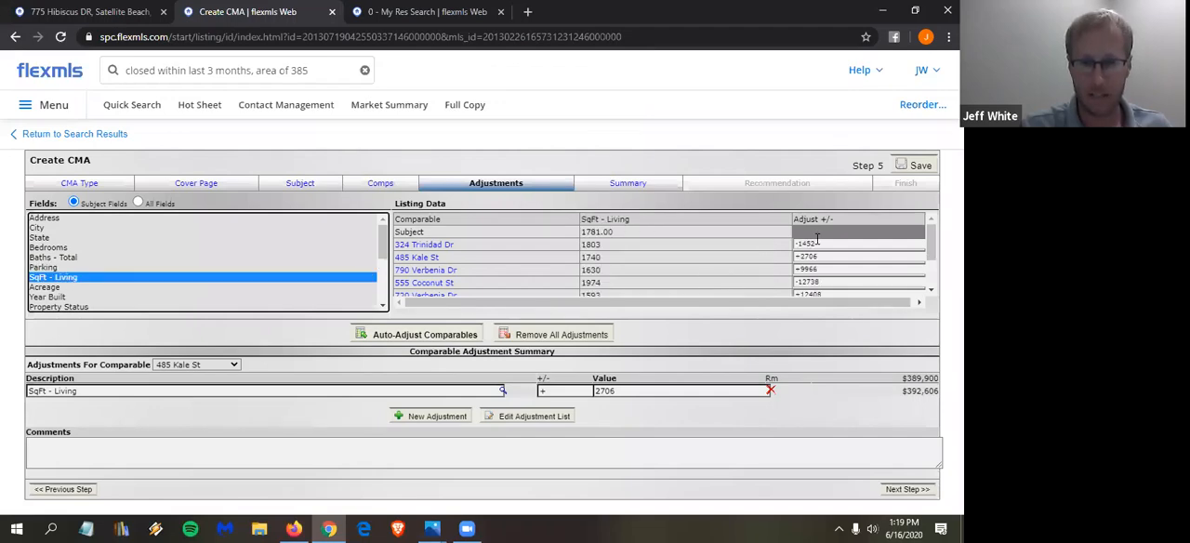
scroll(826, 257, "down", 3)
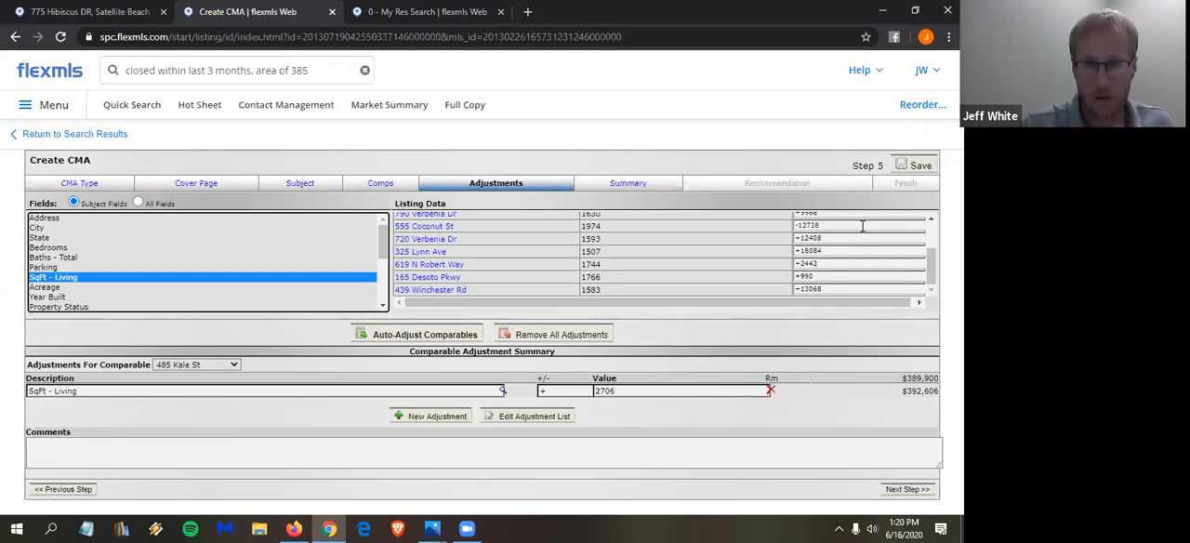
- Proceed to the CMA summary and review the price analysis, adjusted prices and overall market analysis
left_click(904, 493)
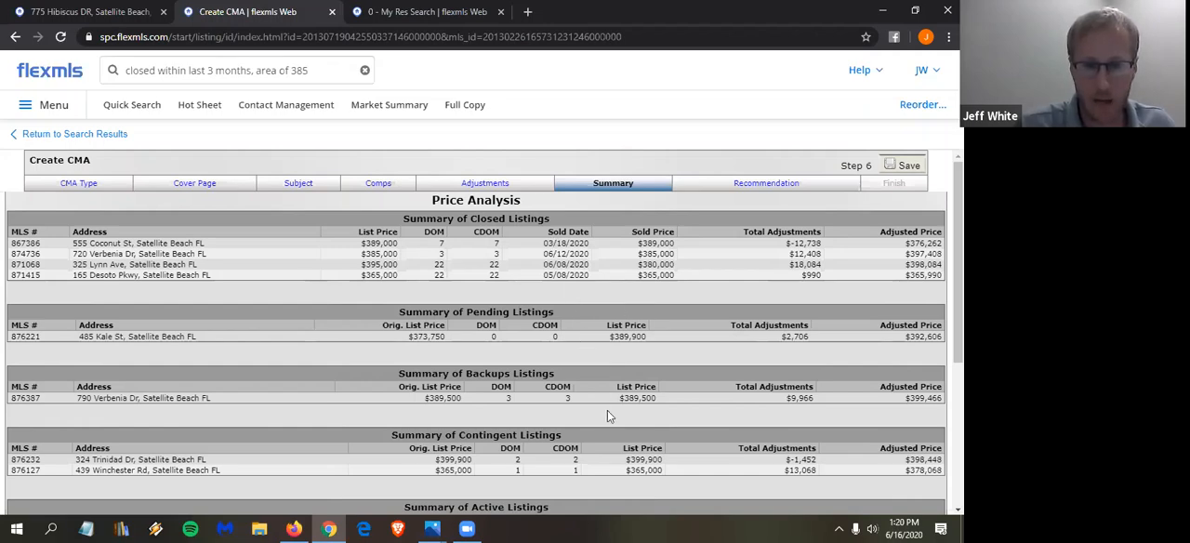
scroll(607, 416, "down", 1)
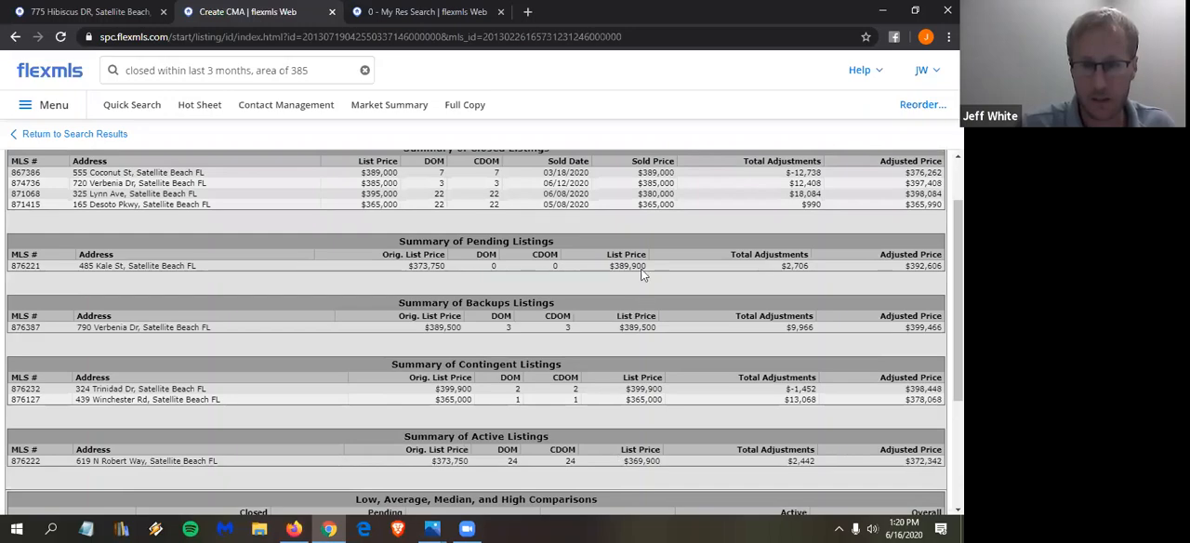
scroll(641, 275, "down", 3)
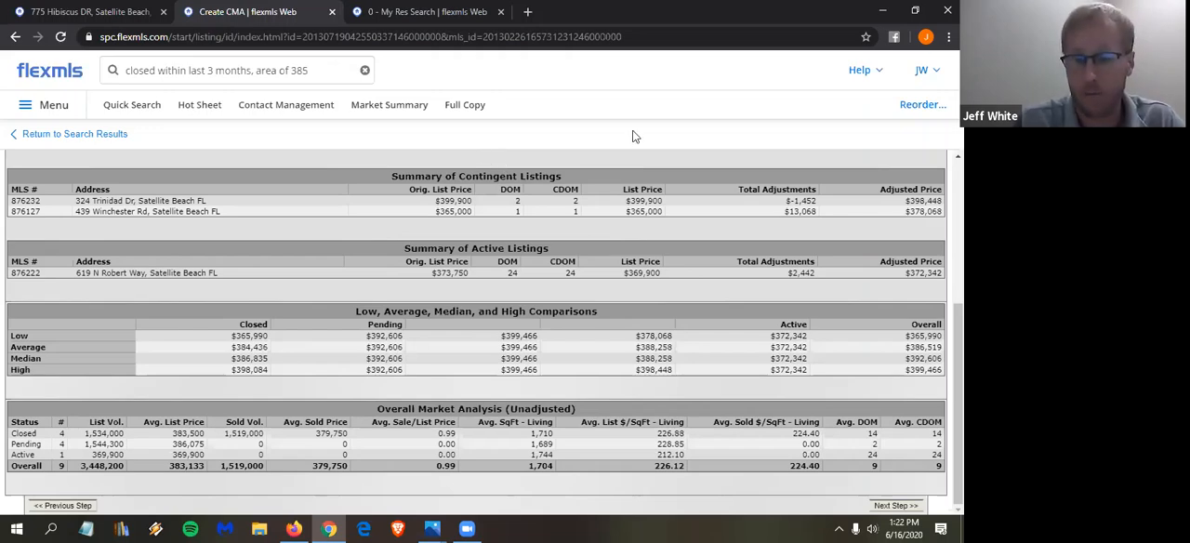
- Proceed to the price recommendation and recalculate the high and low prices as 2.5% above and below the recommended price
left_click(903, 507)
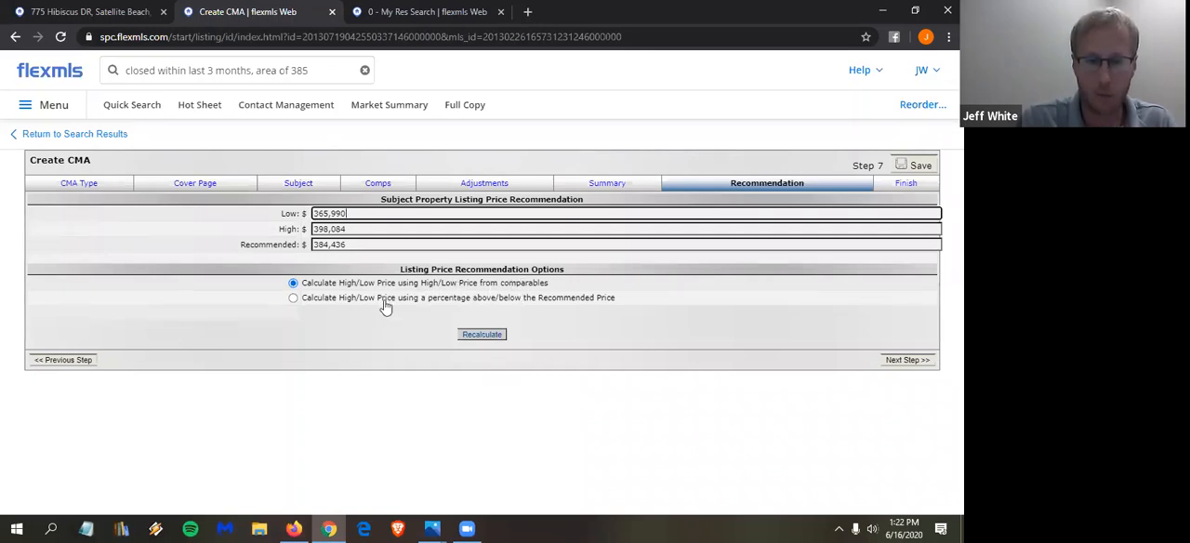
left_click(353, 299)
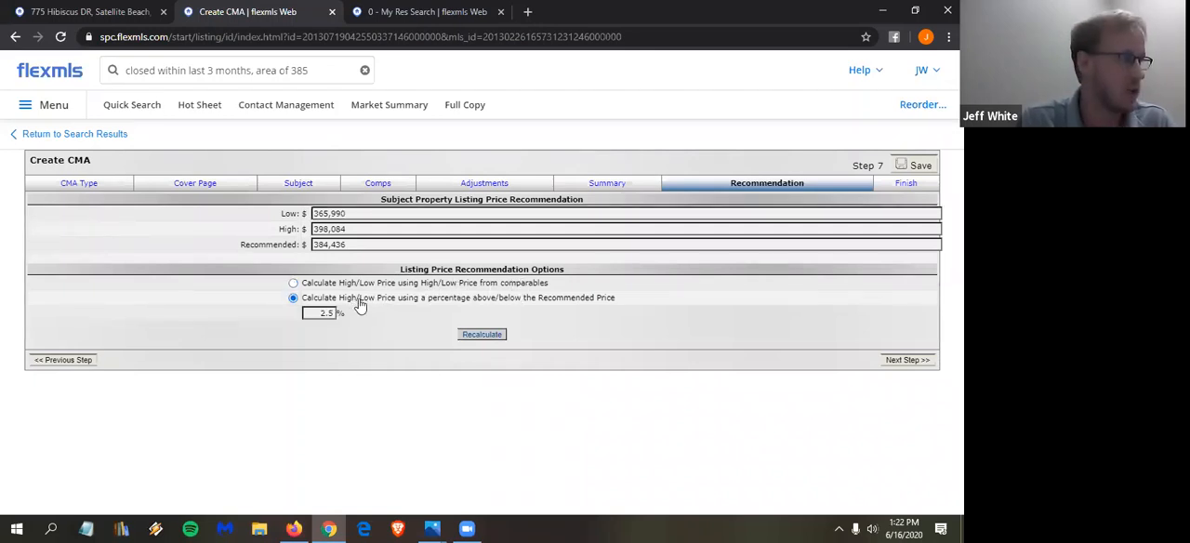
left_click(491, 339)
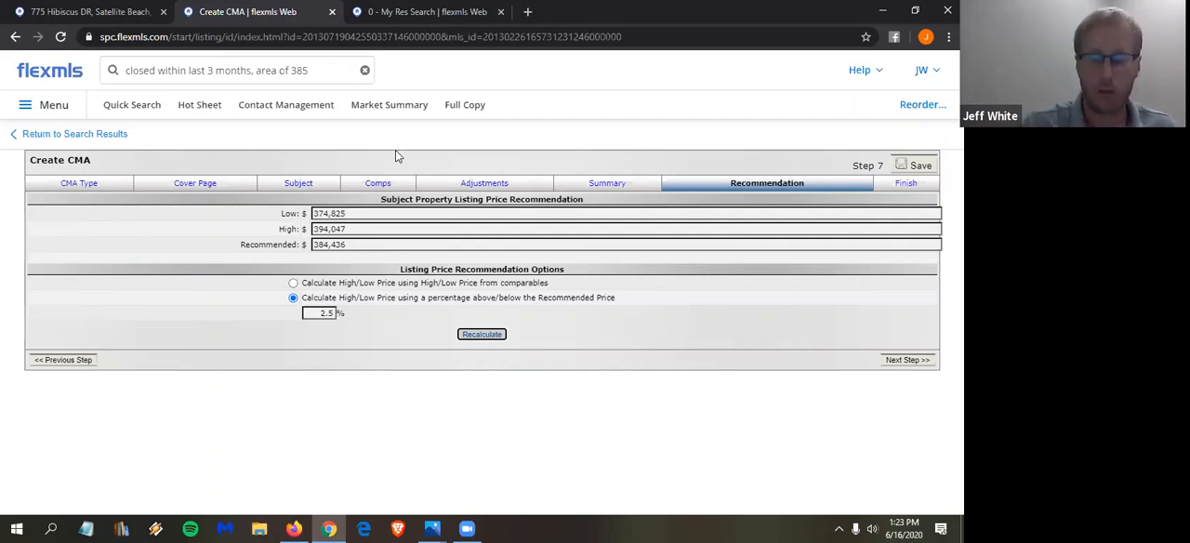
- In the final display options, exclude the side-by-side comparison and statistical summary, and set the CMA color scheme to Plum
left_click(903, 363)
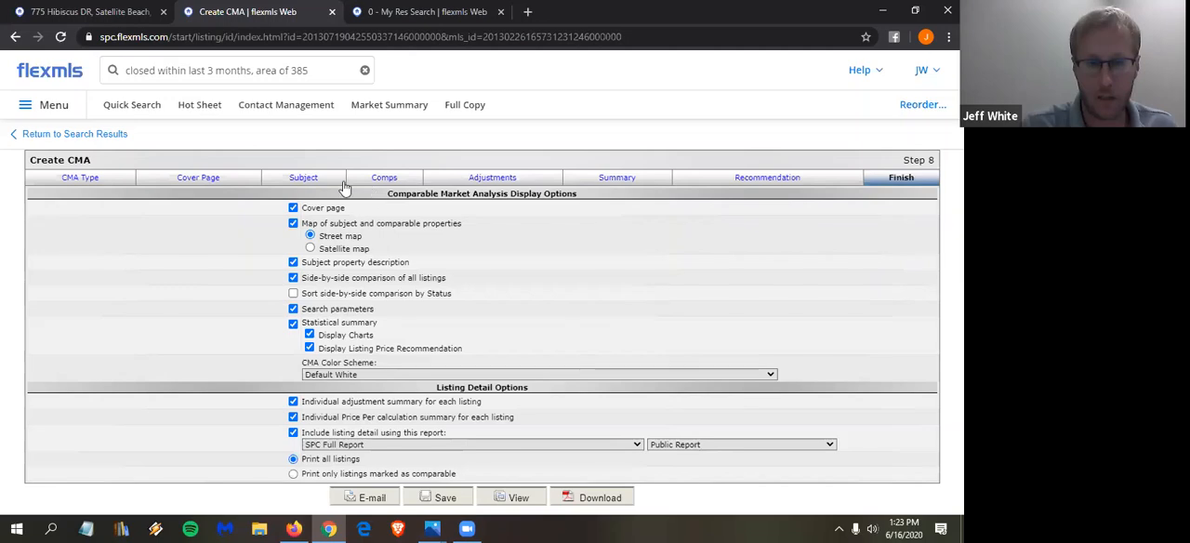
left_click(340, 277)
left_click(346, 326)
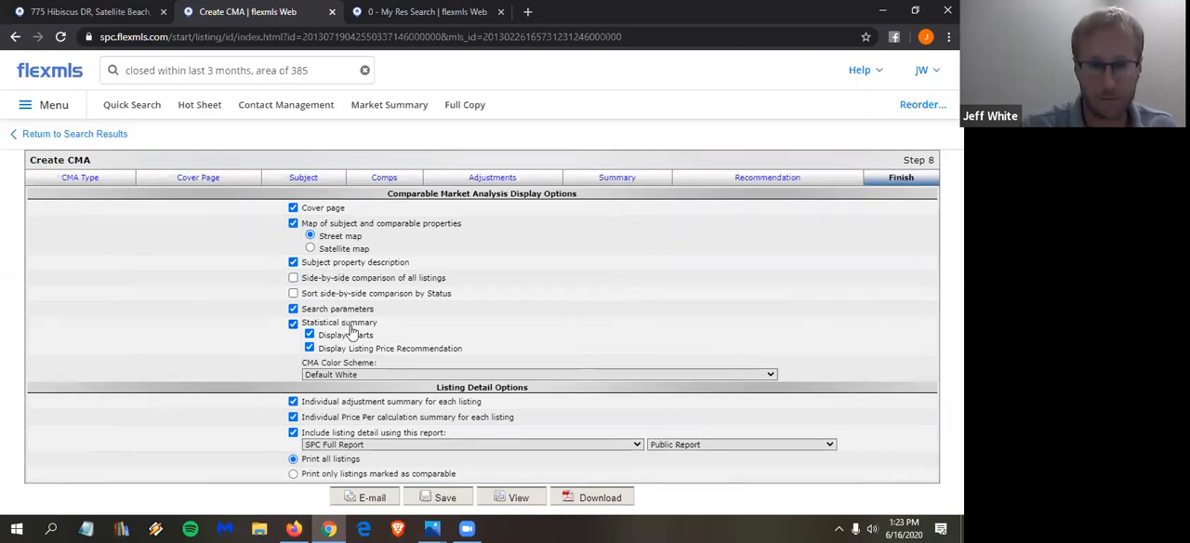
left_click(353, 376)
left_click(346, 318)
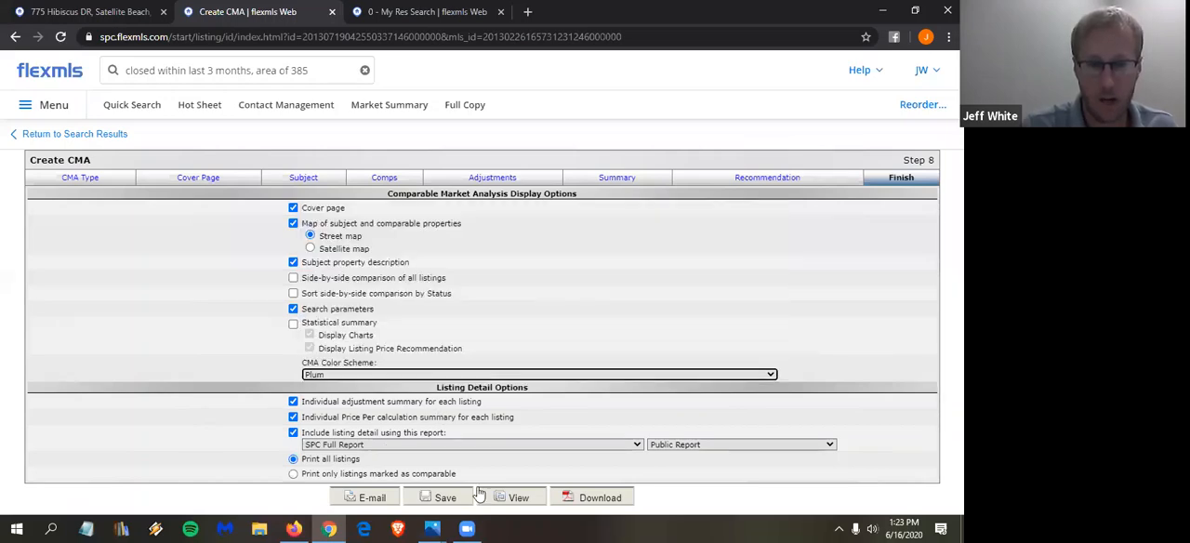
- View the generated CMA report, look through its cover page, map and subject section, and close the report
left_click(514, 500)
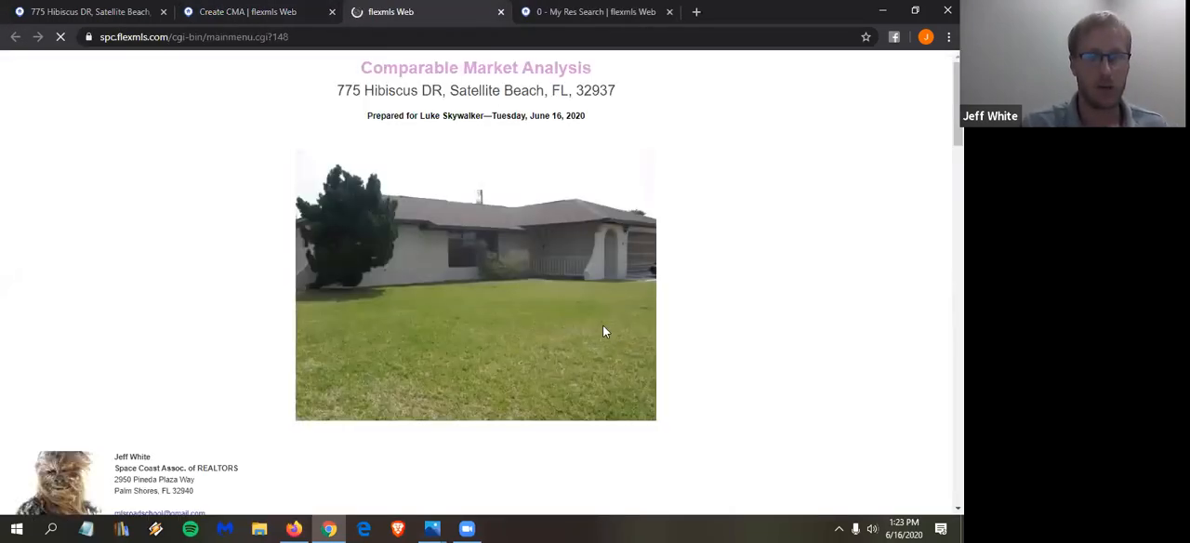
scroll(594, 349, "down", 3)
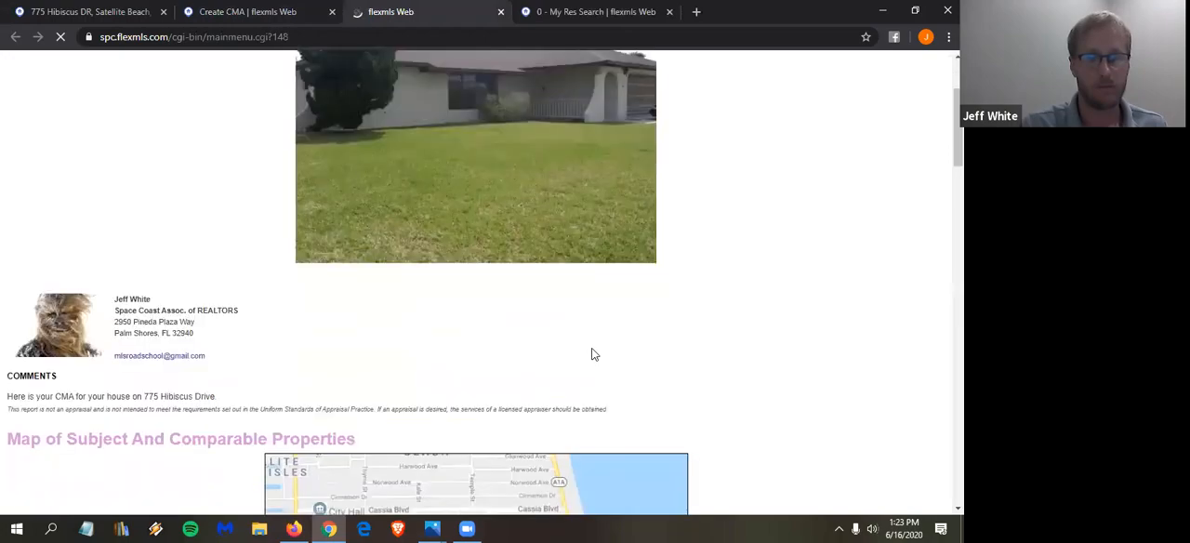
scroll(594, 353, "down", 17)
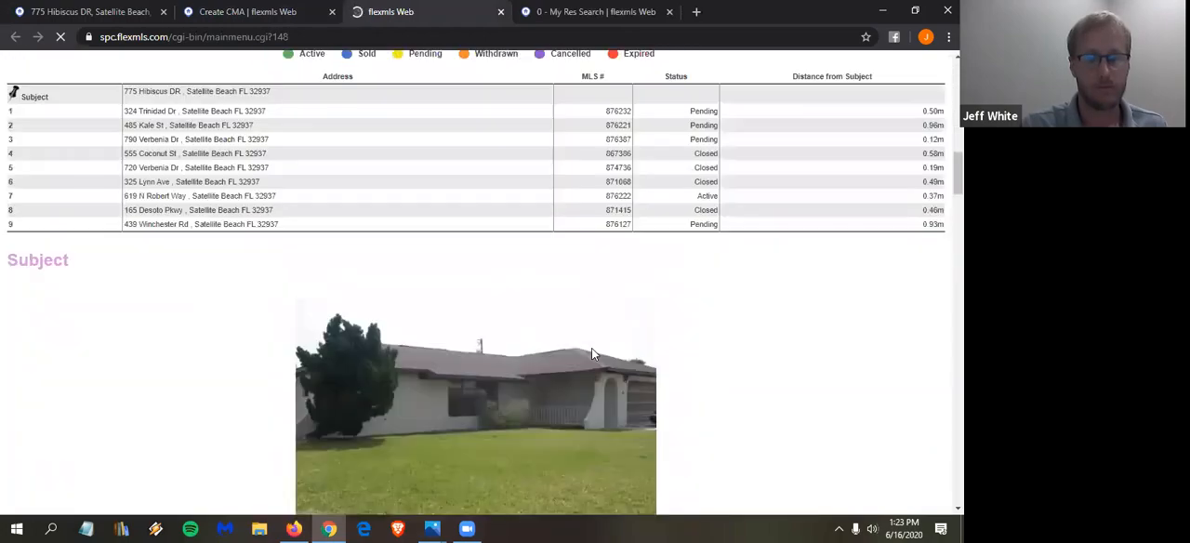
scroll(591, 353, "down", 4)
scroll(404, 48, "up", 7)
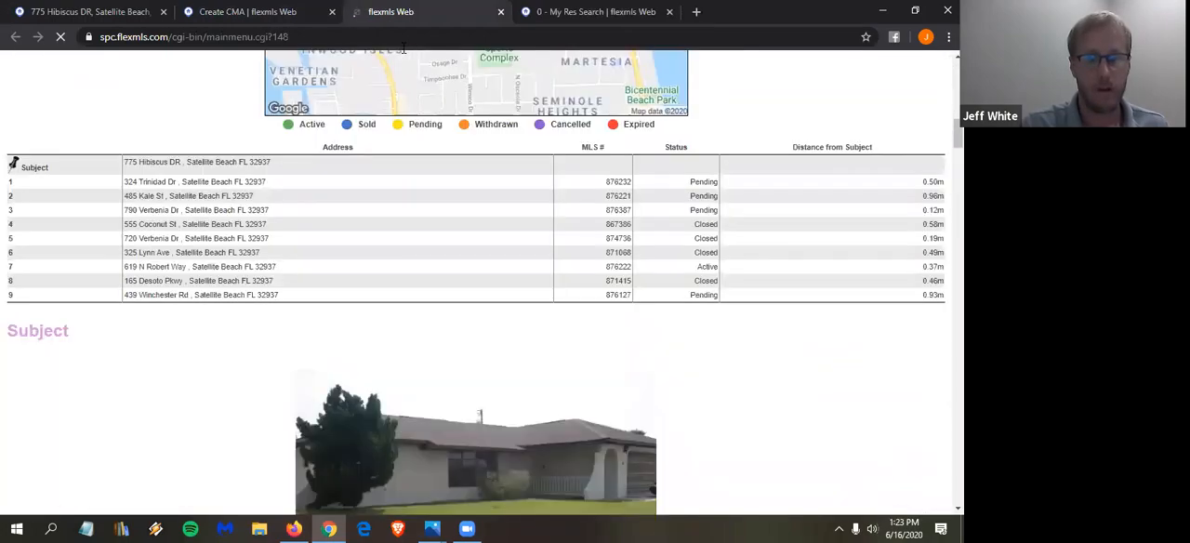
left_click_drag(394, 15, 211, 26)
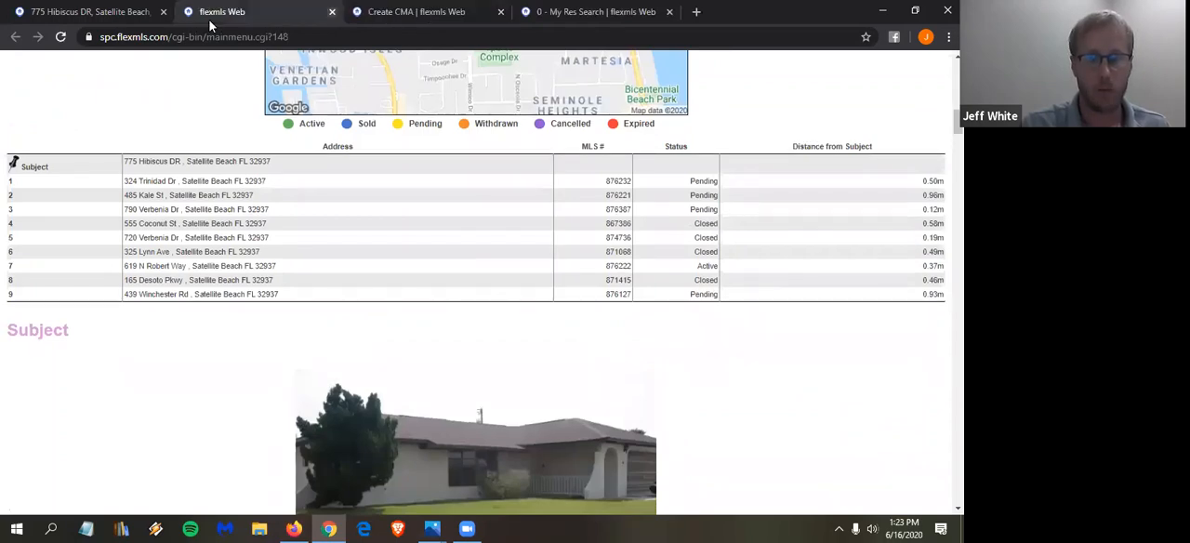
key("ctrl+w")
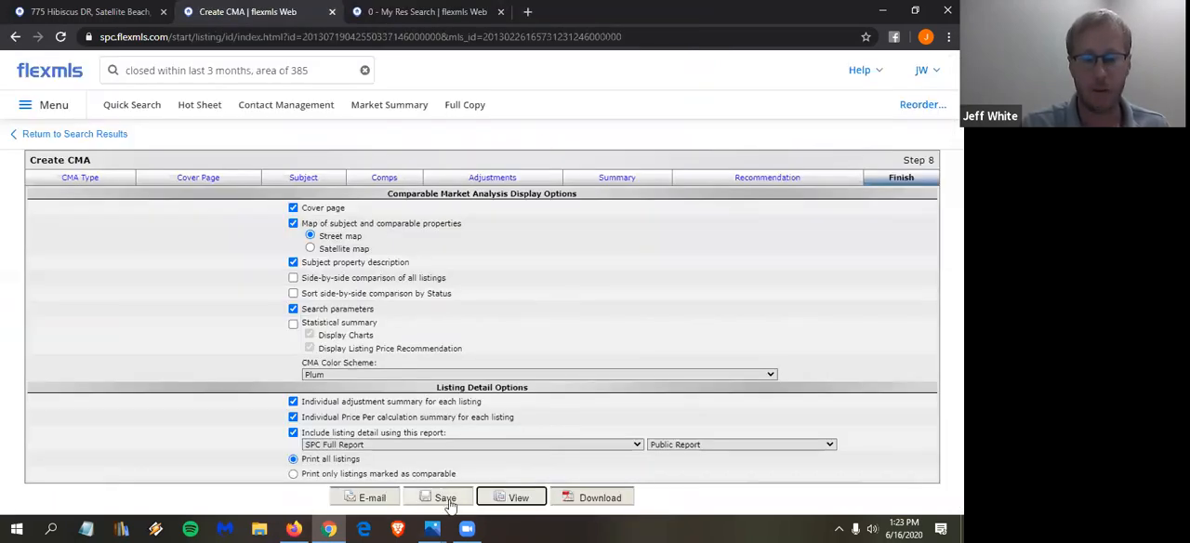
- Save the full CMA under the client's name followed by the date 6/16/2020
left_click(445, 498)
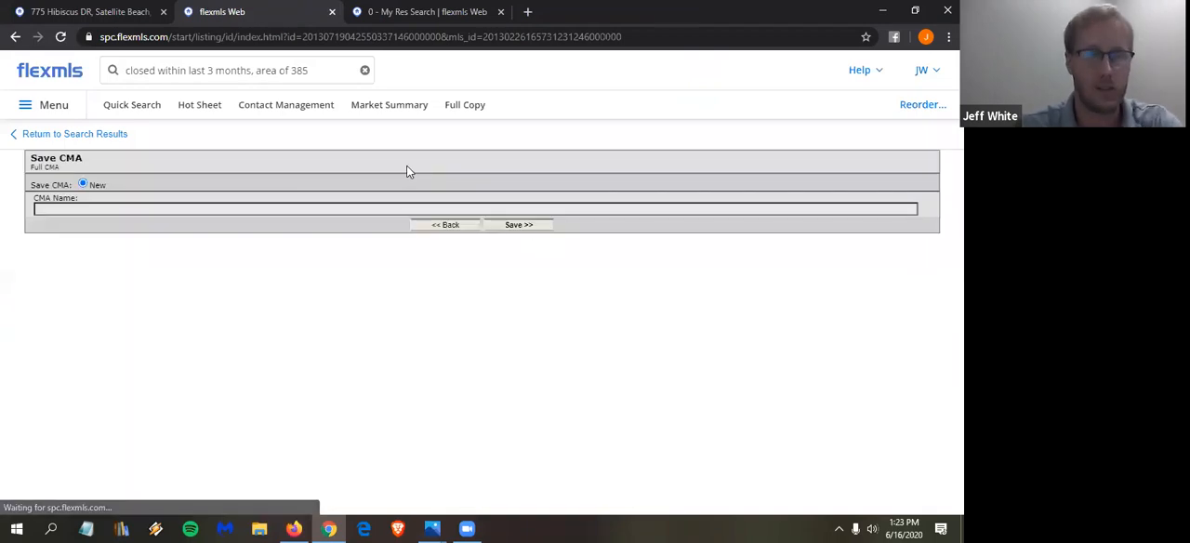
type("Luke Skywalker")
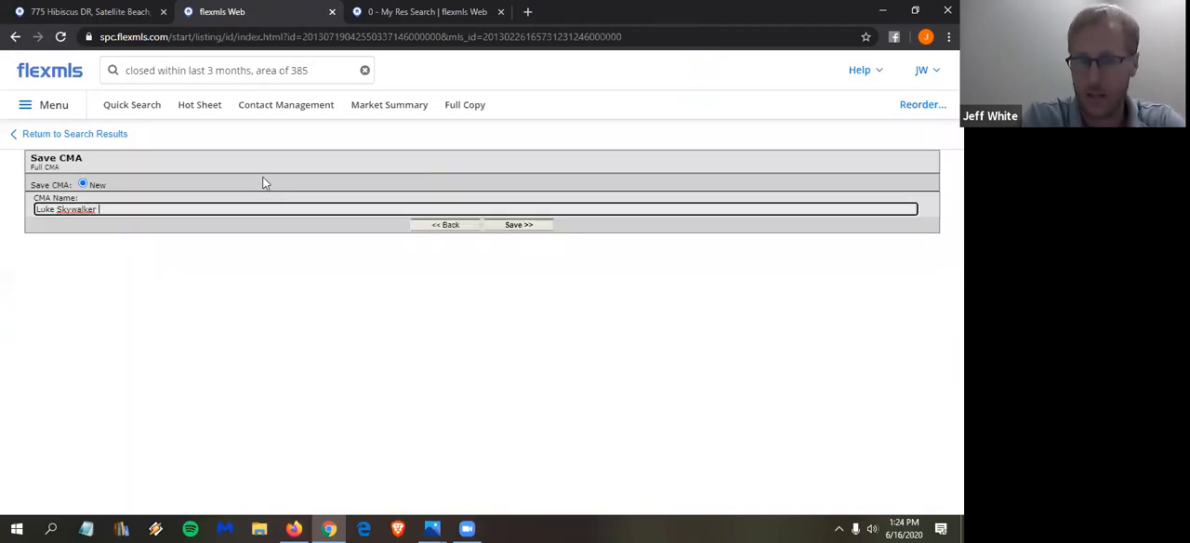
type(" 6/16")
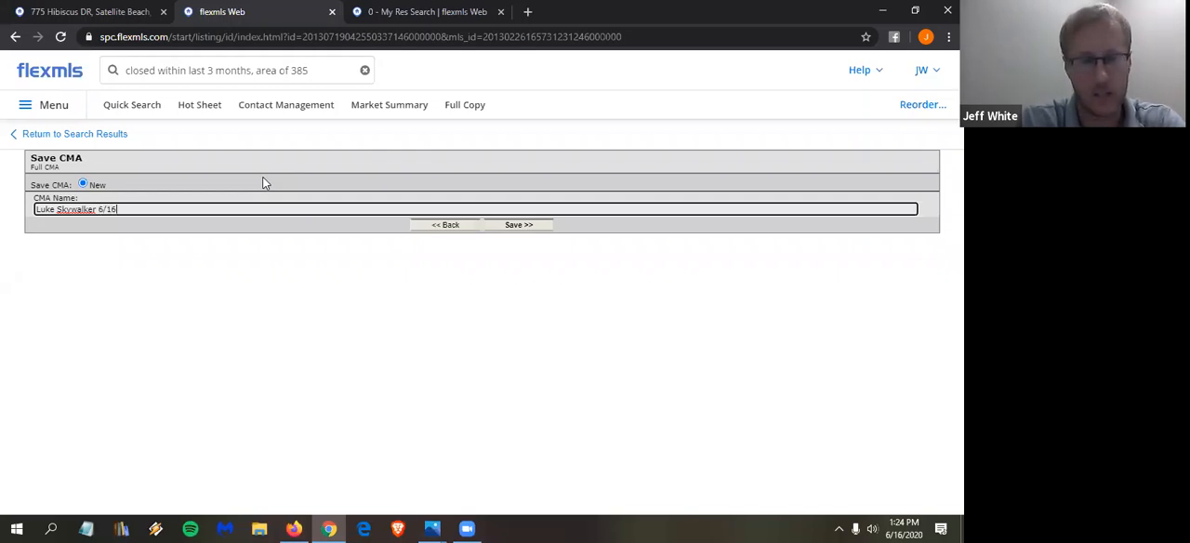
type("/2020")
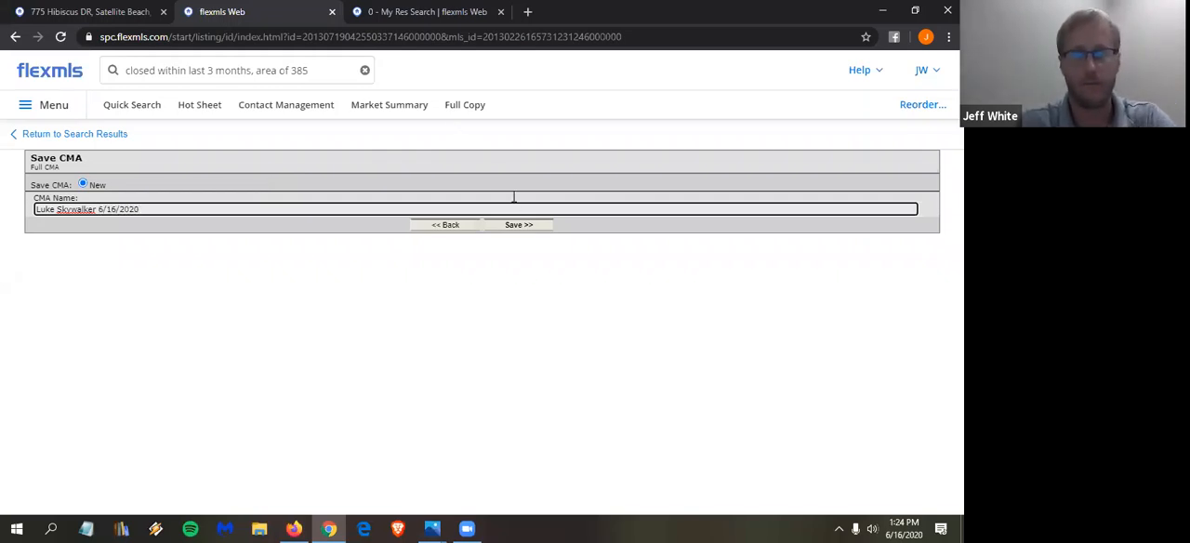
left_click(535, 228)
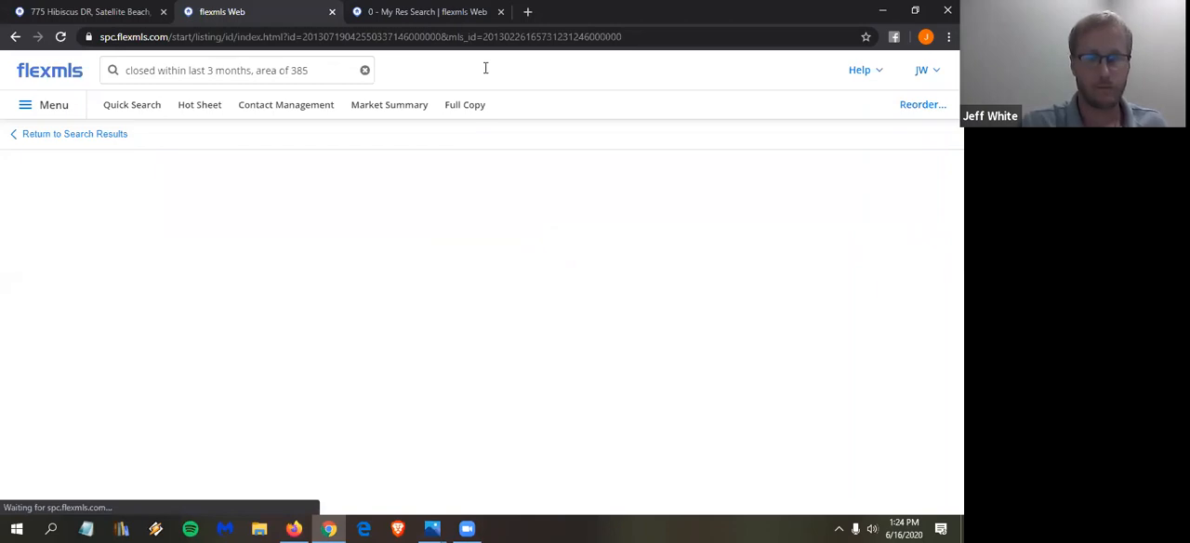
- Return to the My Res Search results and deselect all the listings
left_click(106, 136)
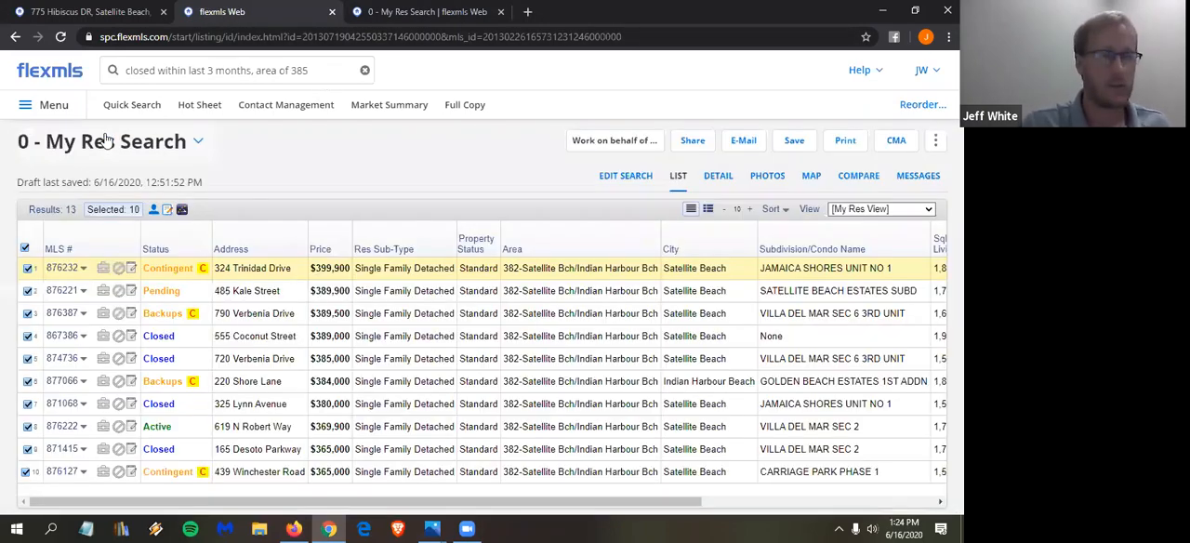
left_click(24, 248)
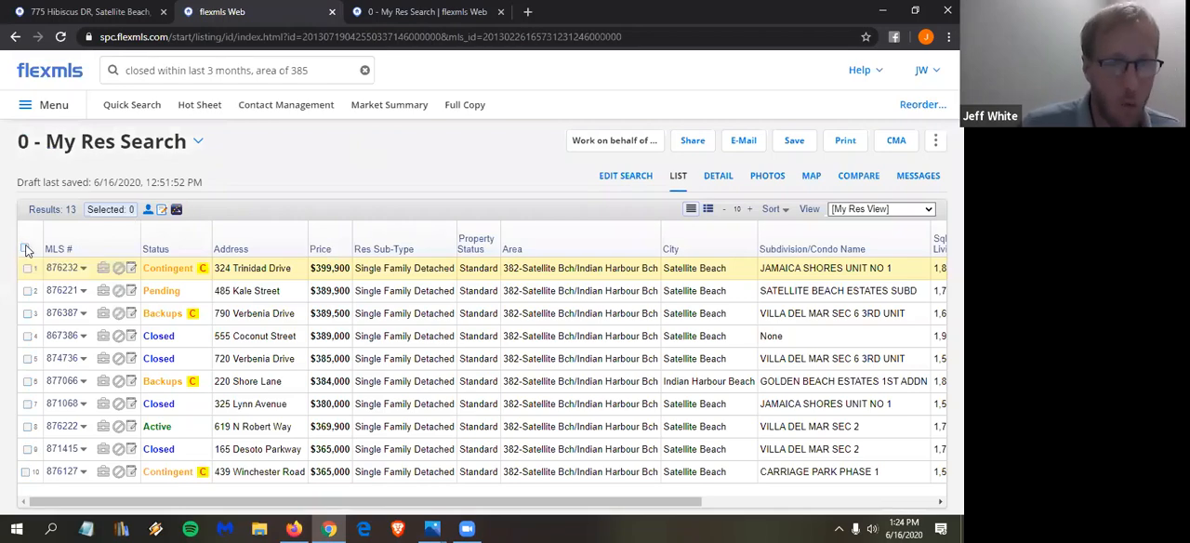
- Open the search criteria for editing and look through them, checking back with the subject listing's details
left_click(626, 179)
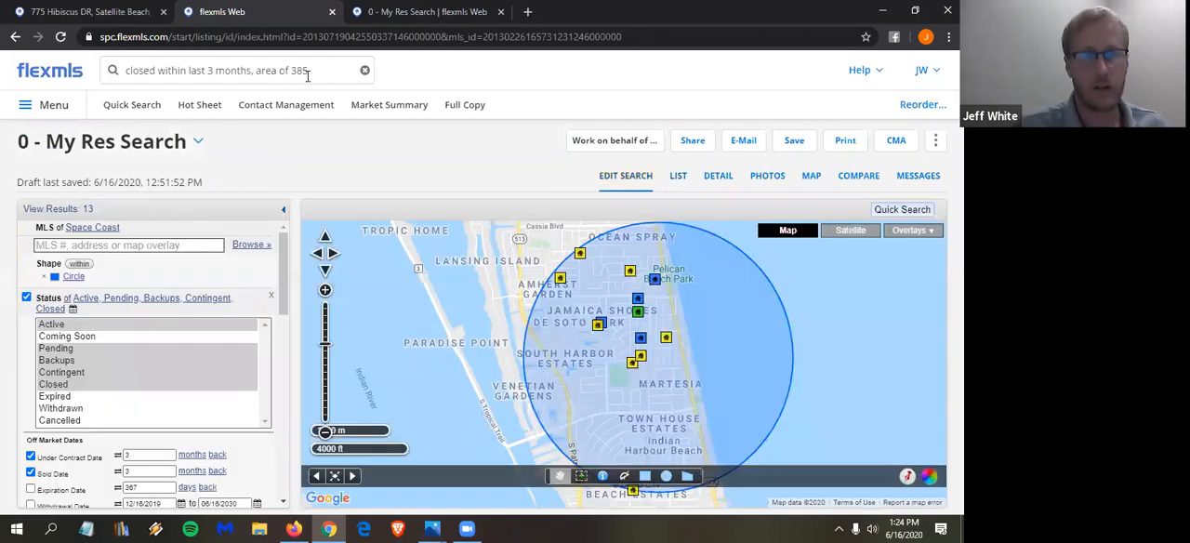
left_click(107, 12)
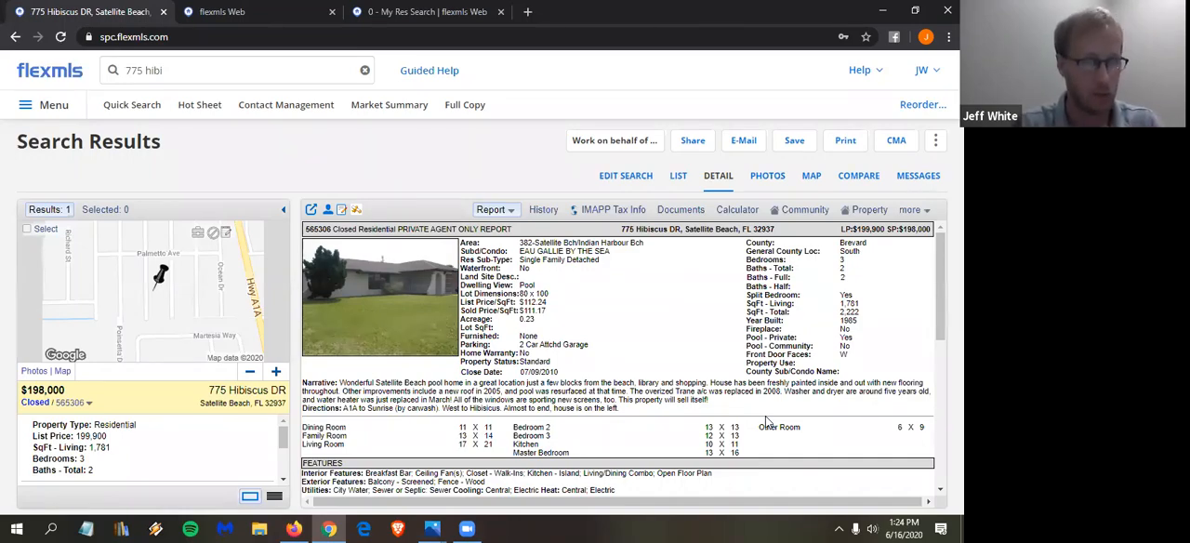
left_click(212, 13)
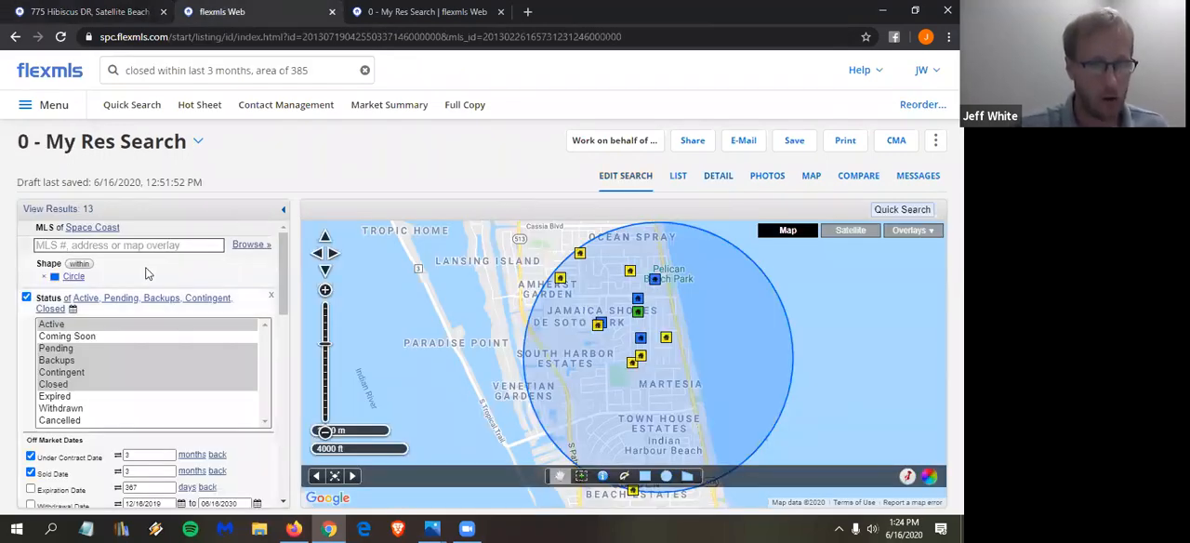
scroll(76, 368, "down", 1)
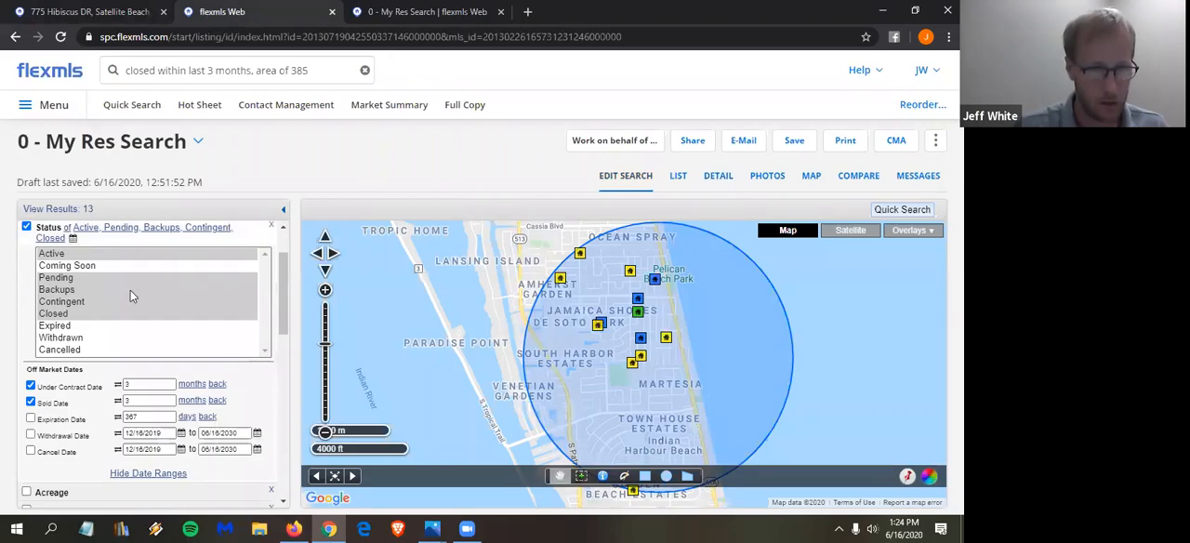
scroll(116, 264, "down", 4)
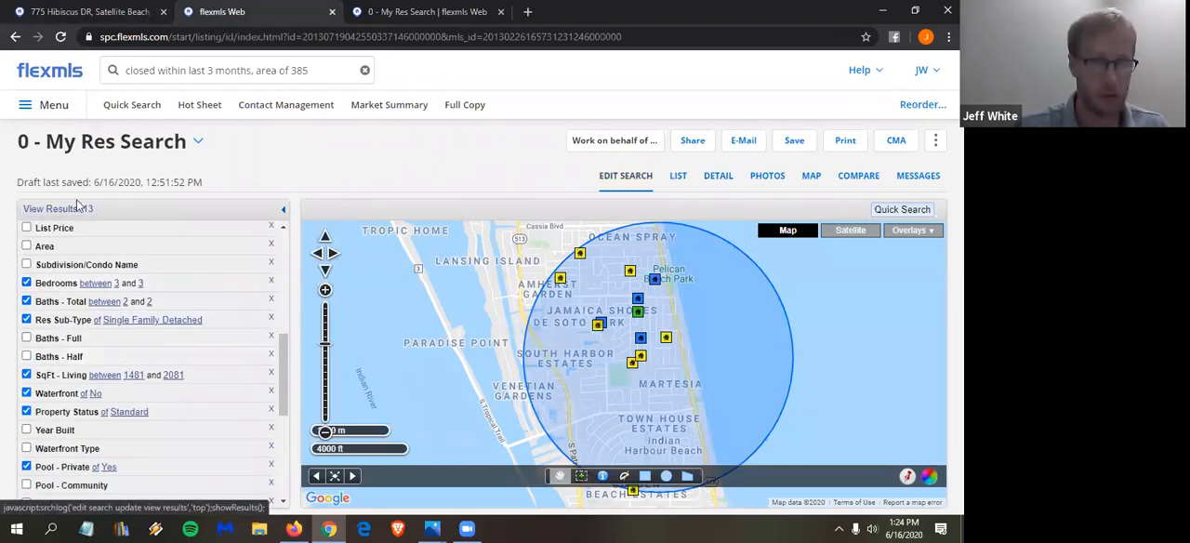
scroll(149, 293, "down", 4)
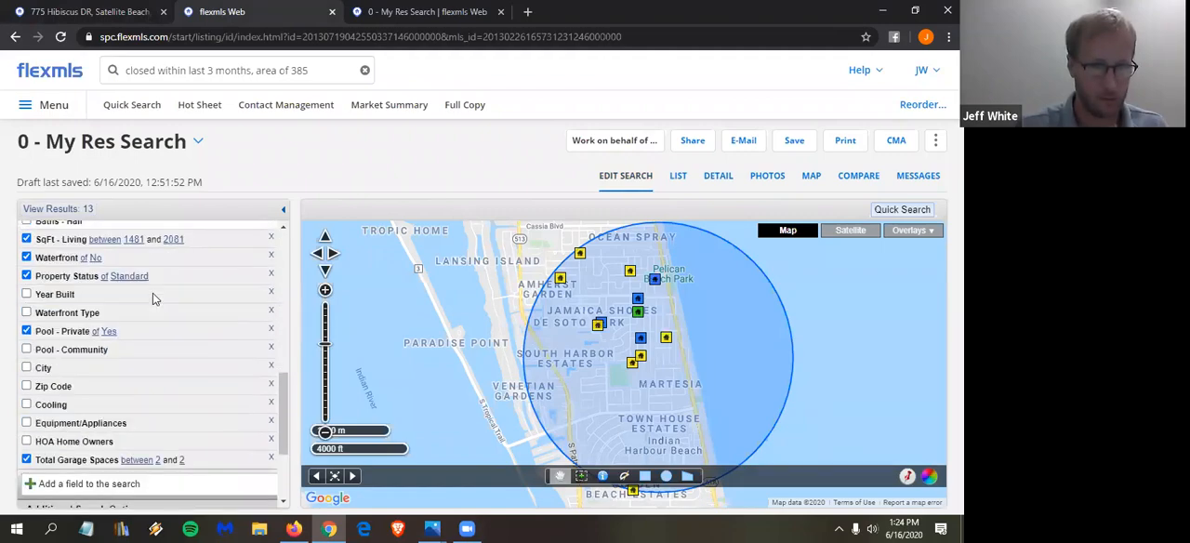
- Select all listings shown in the results list and sort the results by price in descending order
left_click(678, 177)
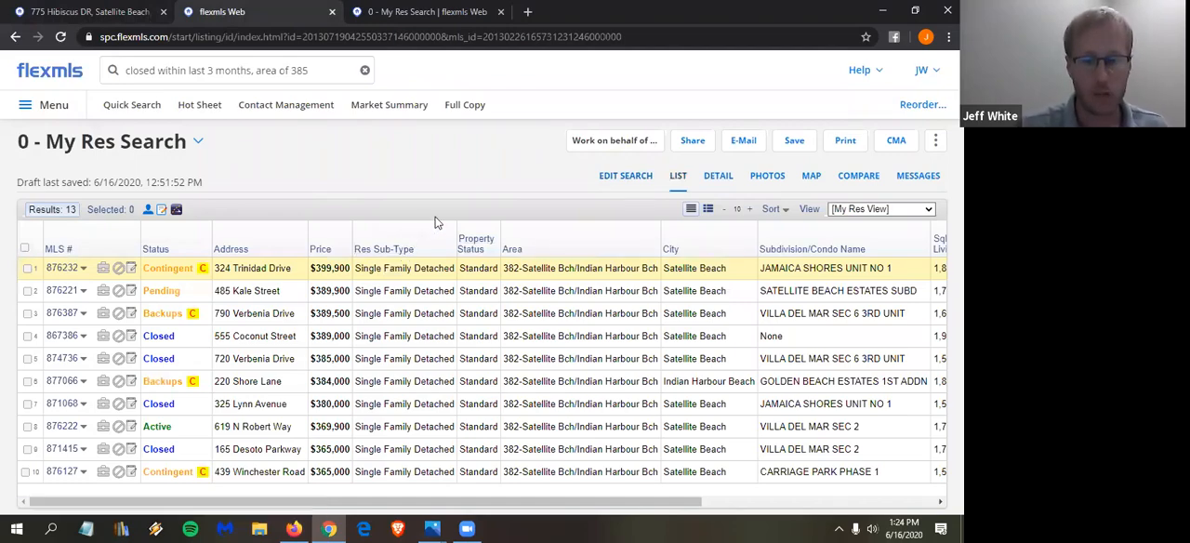
left_click(25, 247)
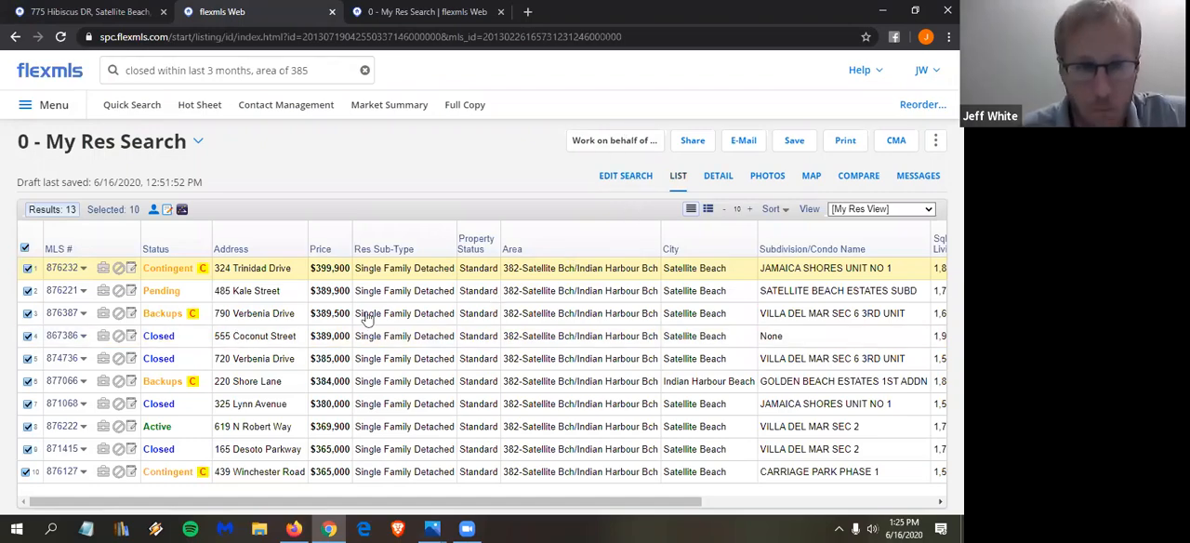
left_click(319, 251)
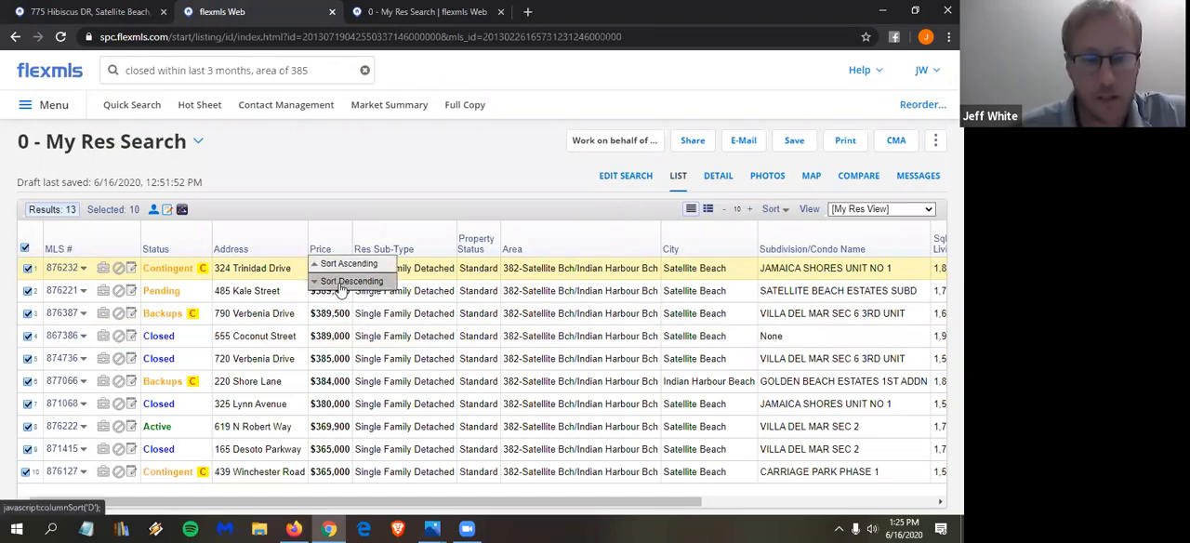
left_click(340, 281)
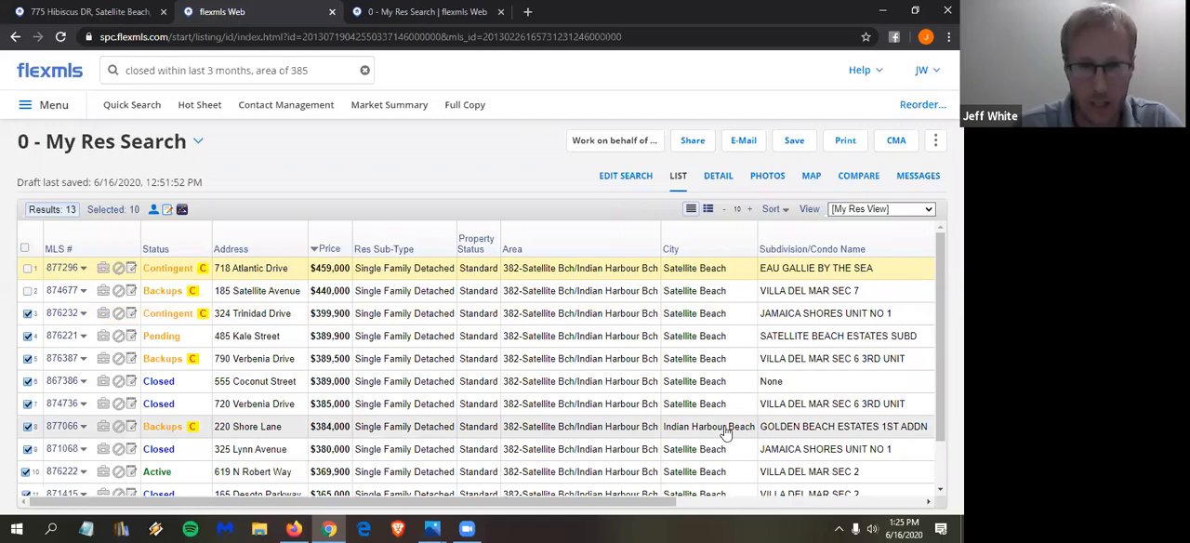
- Exclude the Indian Harbour Beach listing, MLS 877066, from the selection and create a CMA from the selected listings
left_click(28, 426)
scroll(82, 349, "down", 2)
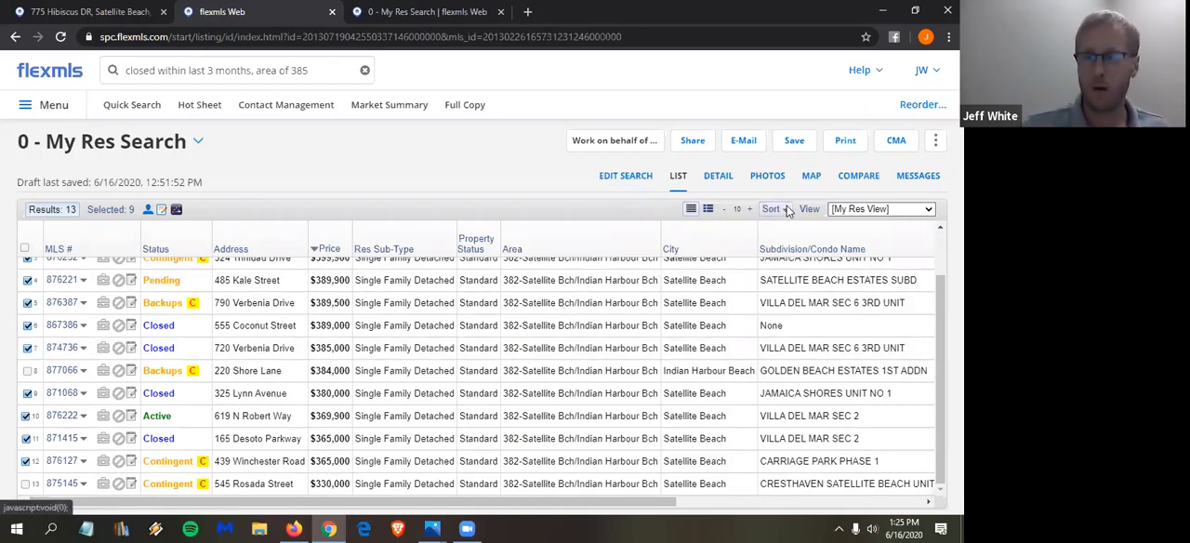
left_click(889, 141)
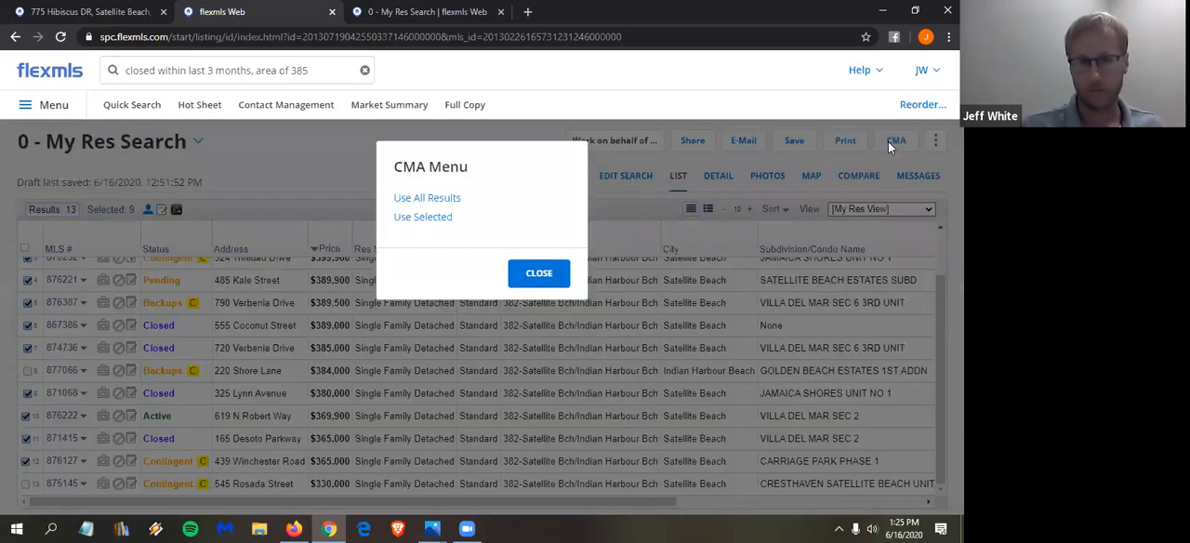
left_click(431, 217)
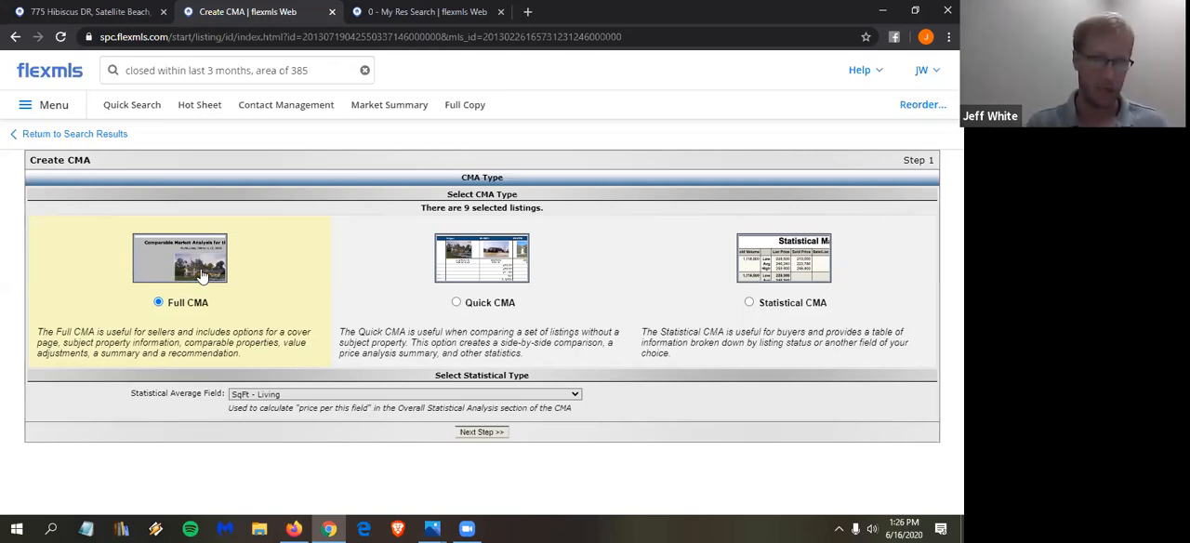
- Continue with the Full CMA type and fill in its cover page with the client's name, the Generic Card and the comment "Herew is your CMA"
left_click(485, 435)
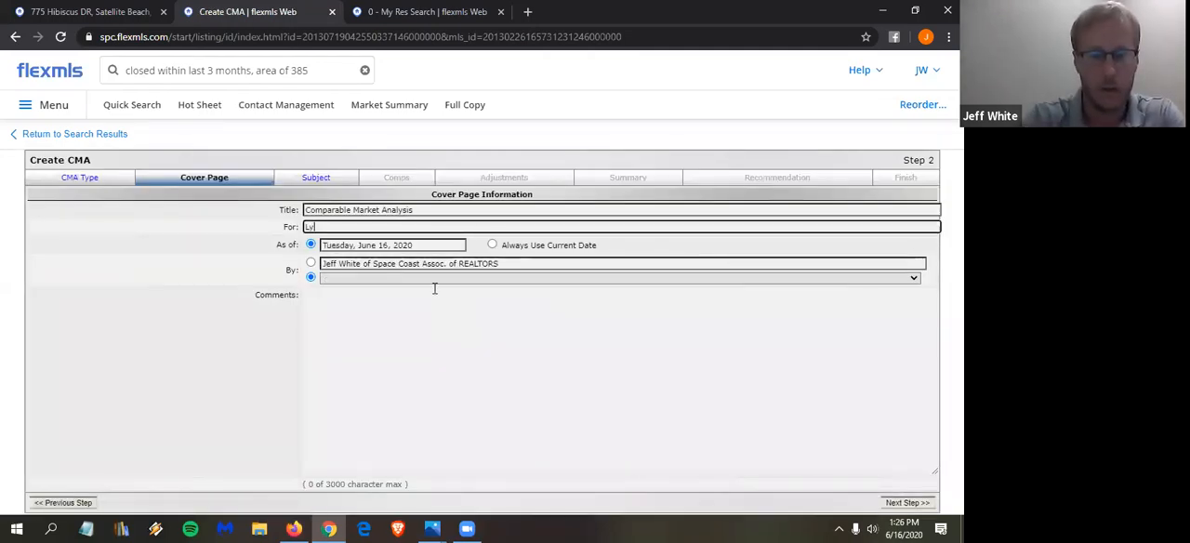
key("BackSpace")
type("u")
left_click(404, 257)
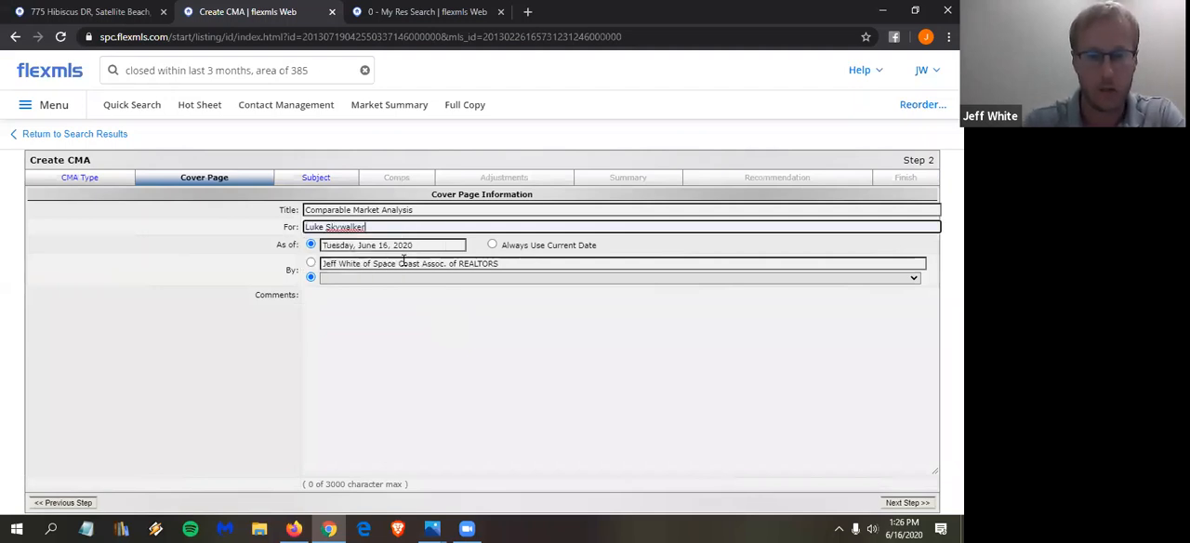
left_click(383, 278)
left_click(377, 291)
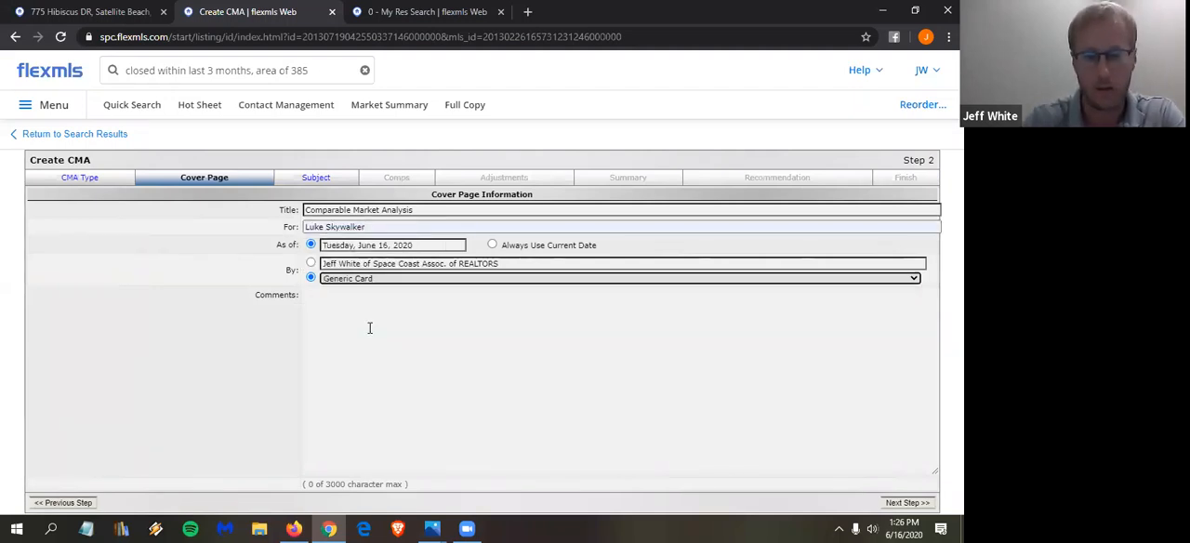
left_click(370, 327)
type("Herew is your CMA")
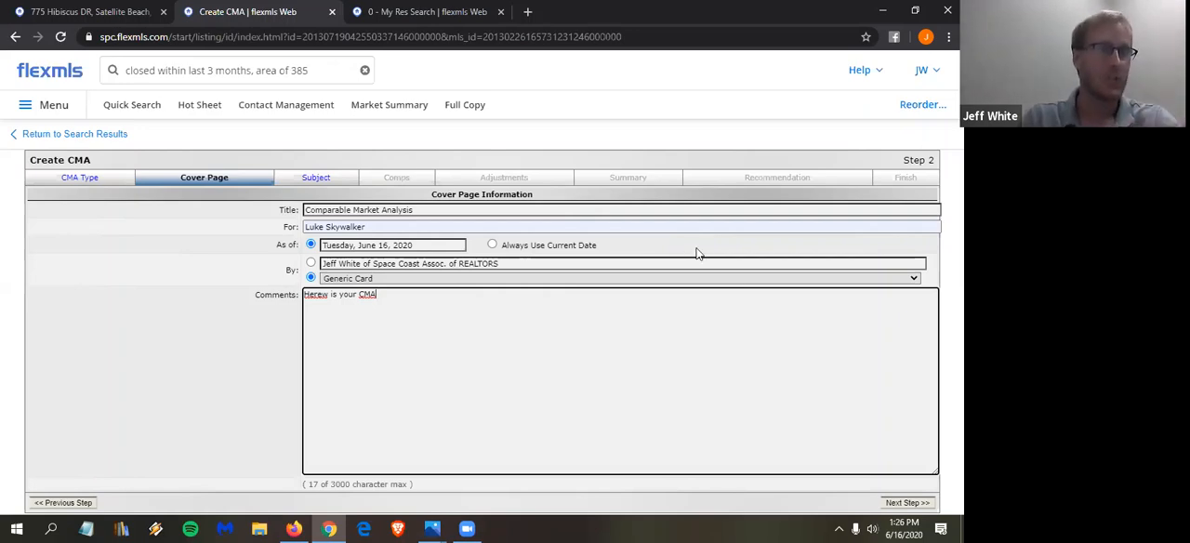
- Search for listings closed within last 3 months, 1 mile from the subject property's address, and open the My Res Search suggestion in a new tab
left_click(325, 71)
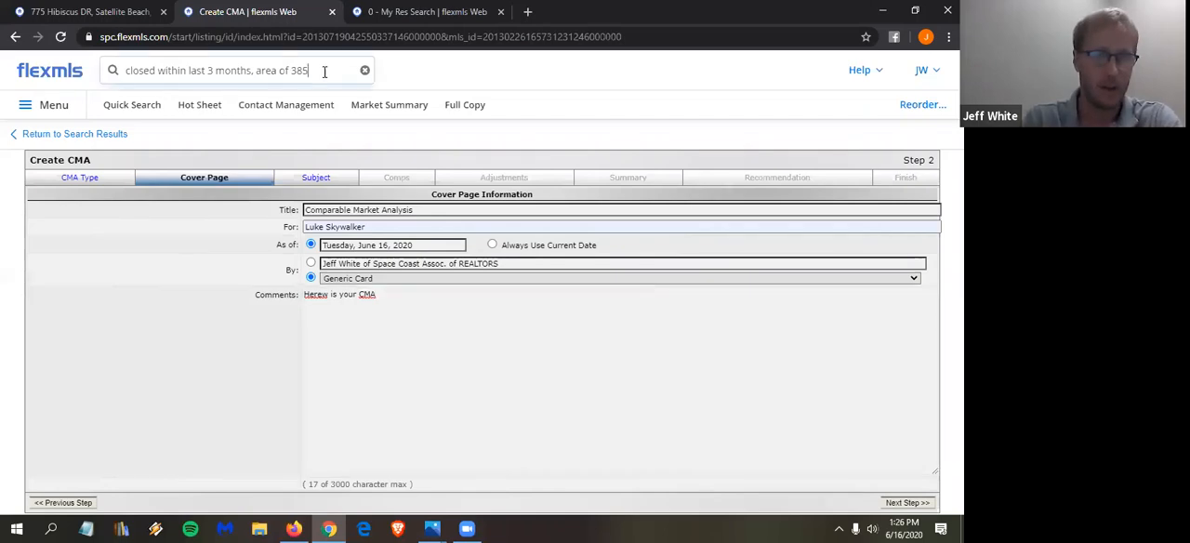
left_click(328, 70)
key("BackSpace")
key("BackSpace")
key("BackSpace")
key("BackSpace")
key("BackSpace")
key("BackSpace")
key("BackSpace")
key("BackSpace")
key("BackSpace")
key("BackSpace")
key("BackSpace")
type("1 mile from ")
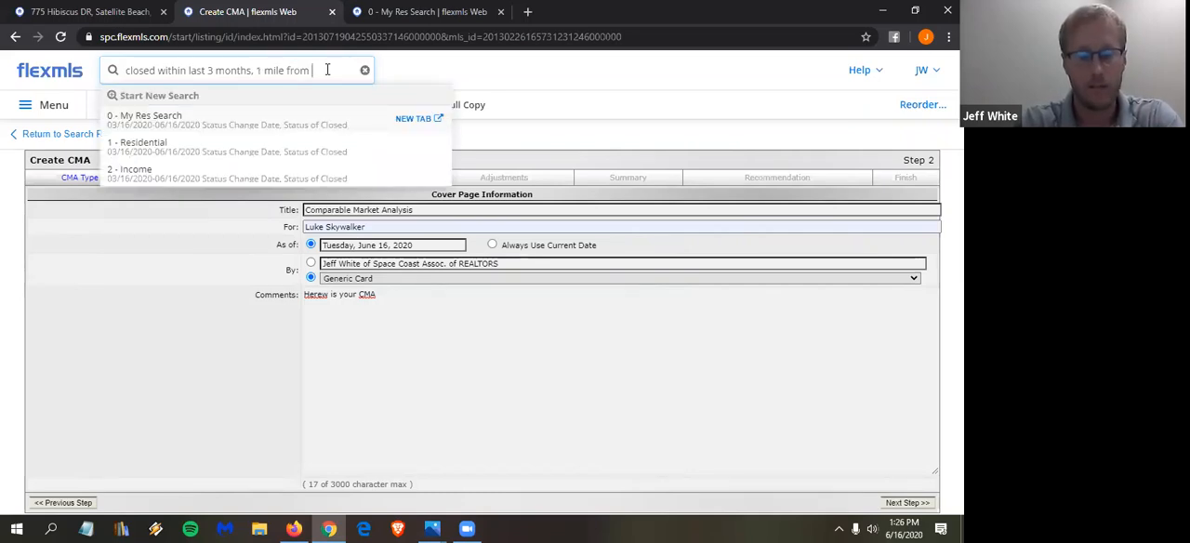
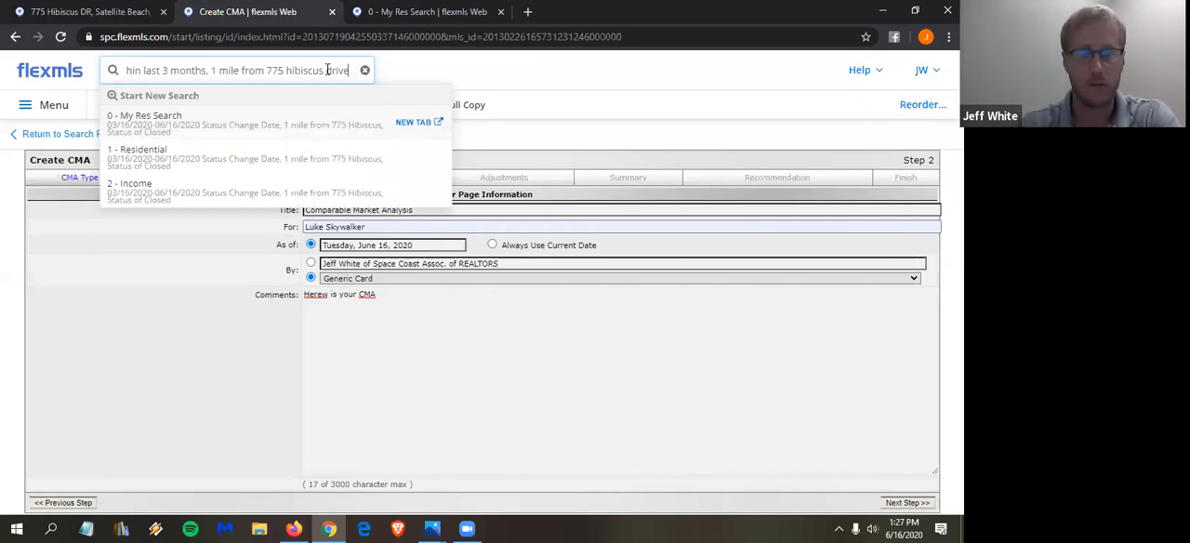
left_click(417, 123)
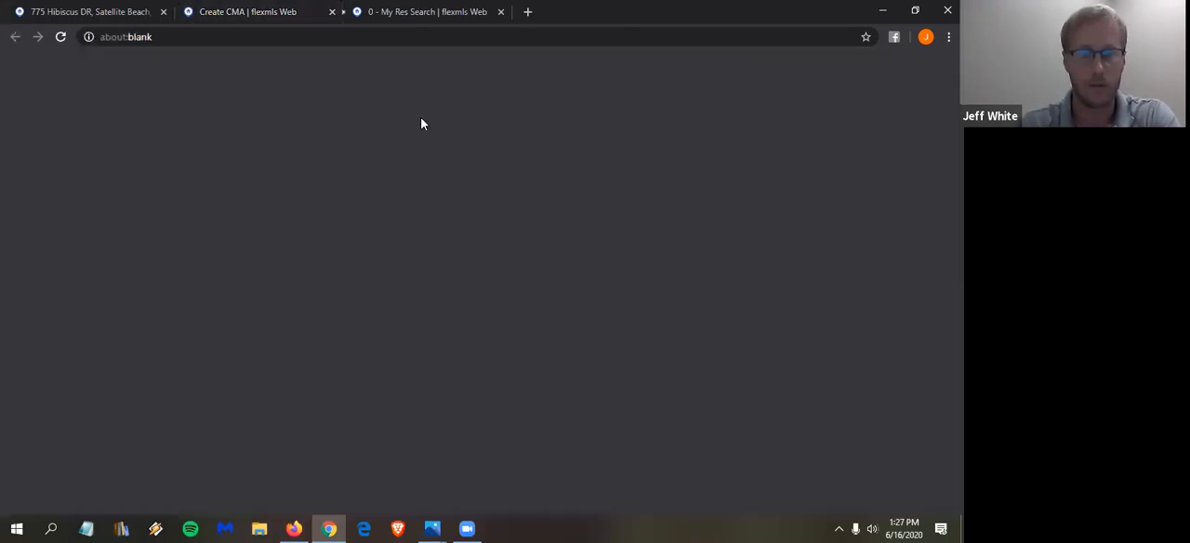
- Go back to the CMA cover page and correct the comment to read "Here is your CMA."
key("ctrl+shift+Tab")
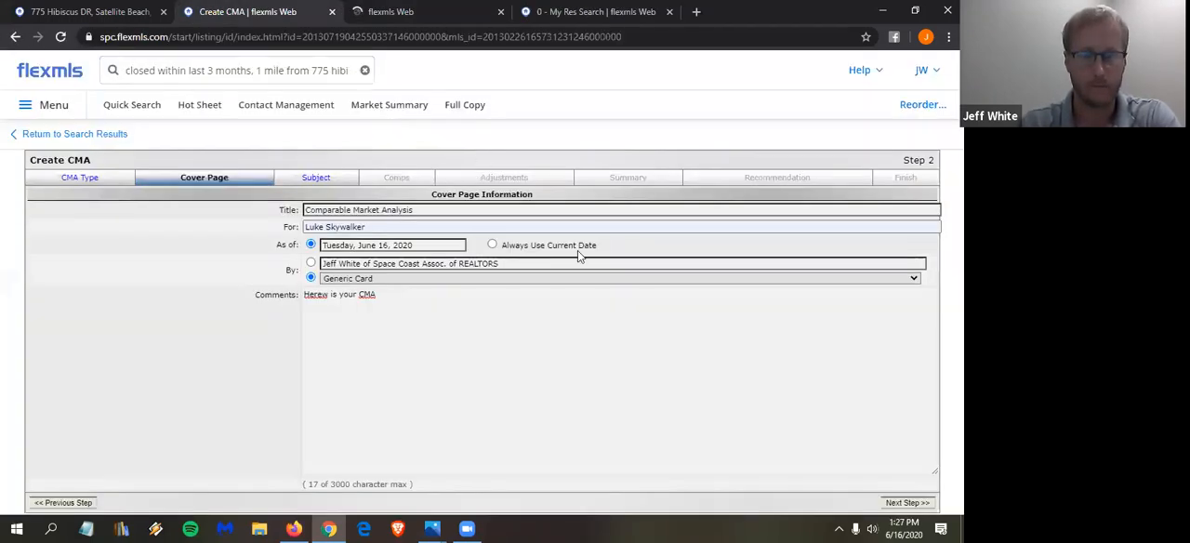
left_click(327, 295)
key("BackSpace")
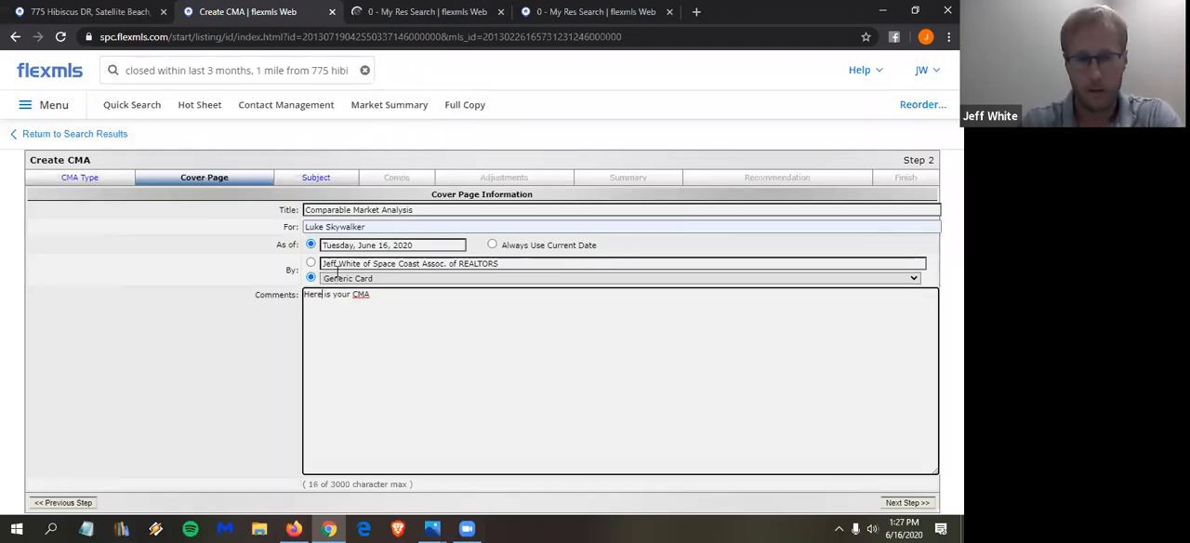
left_click(401, 309)
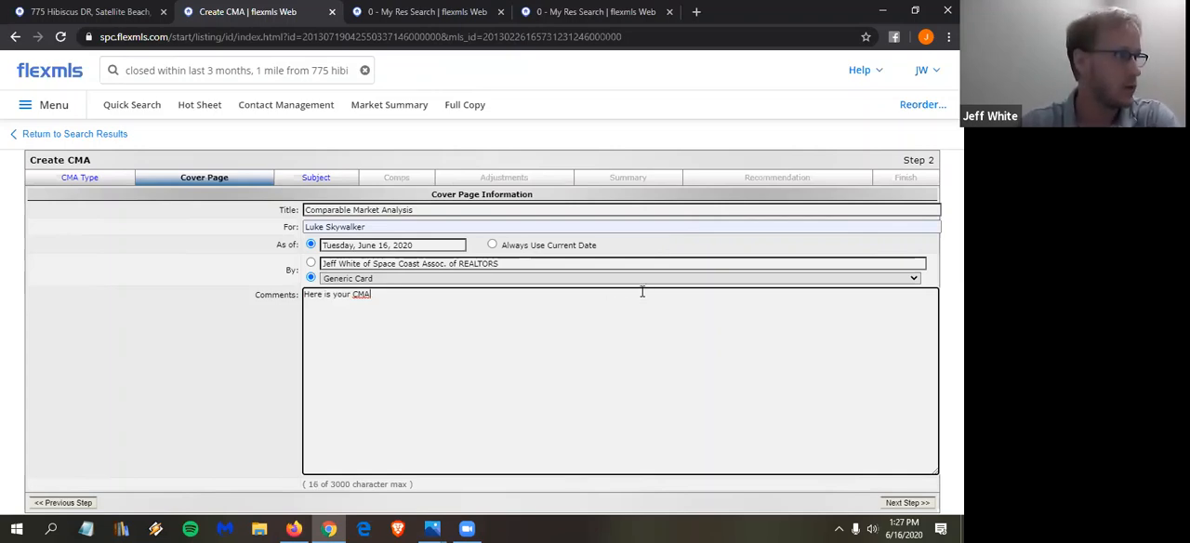
type(".")
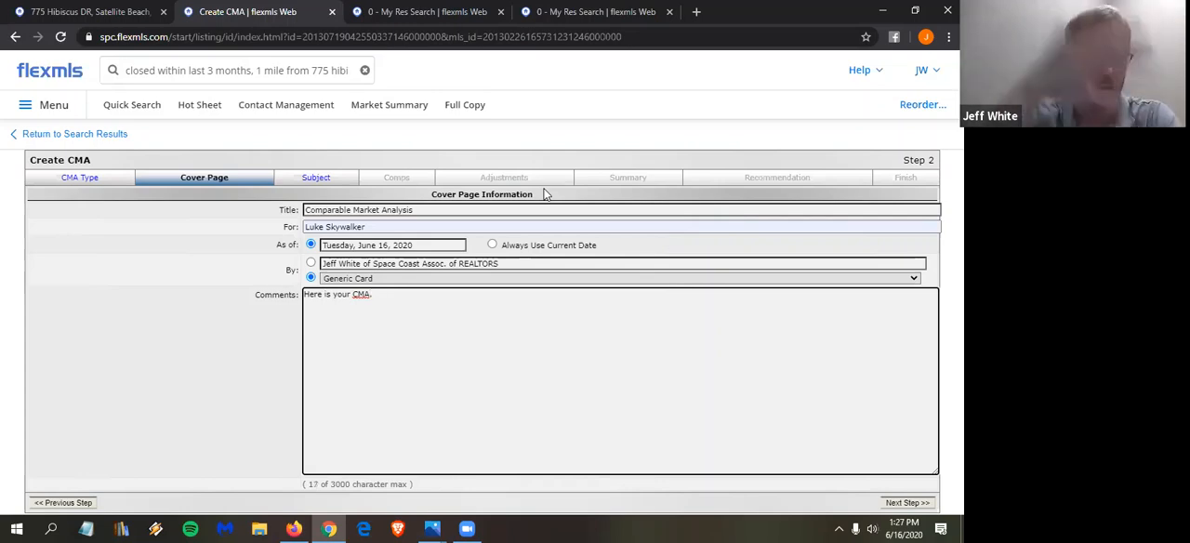
- Check the Area options in the first My Res Search's criteria, and go back to the CMA
left_click(100, 17)
left_click(604, 174)
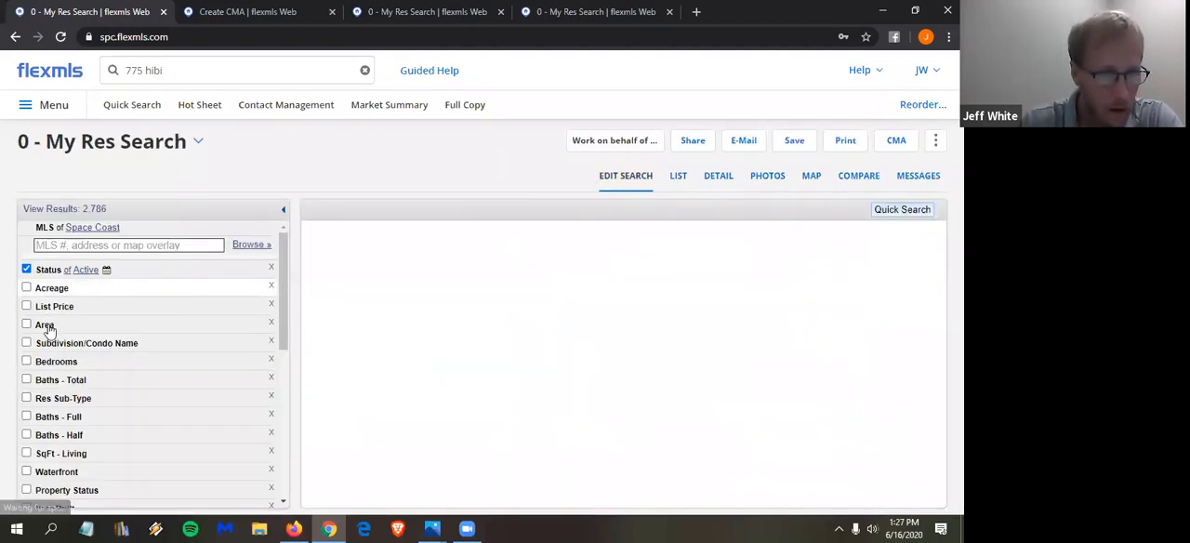
left_click(46, 323)
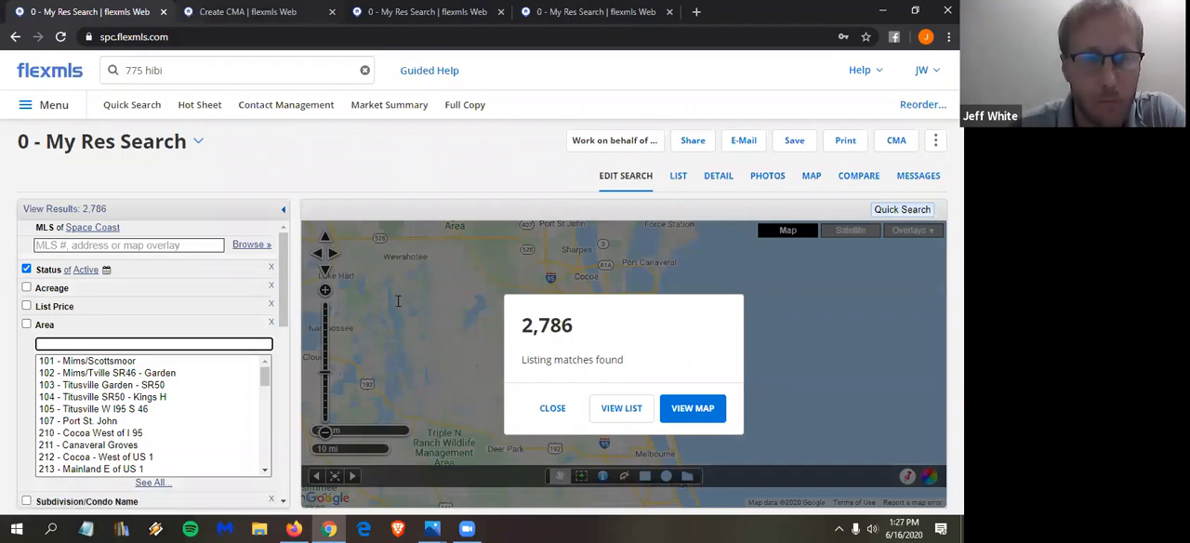
key("ctrl+Tab")
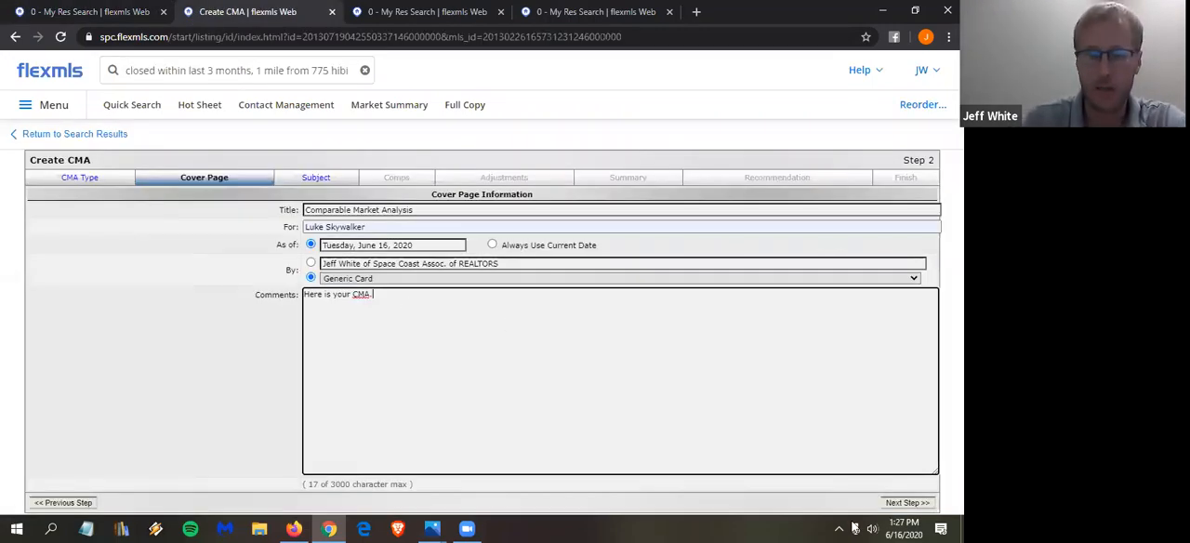
- Continue to the CMA's subject details and auto-populate the fields from existing Space Coast listing 565306
left_click(908, 502)
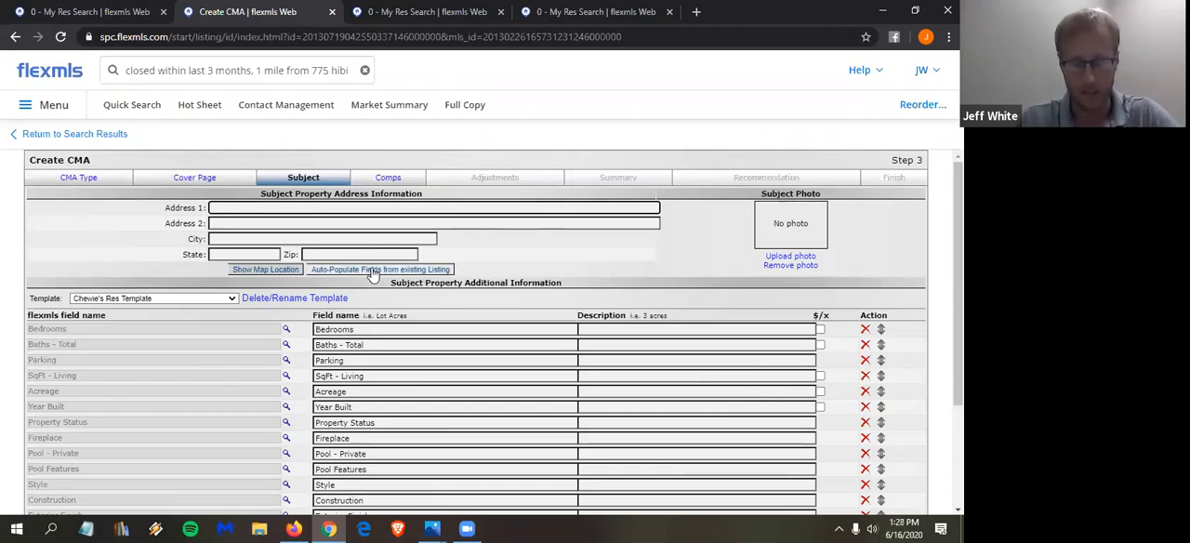
left_click(373, 270)
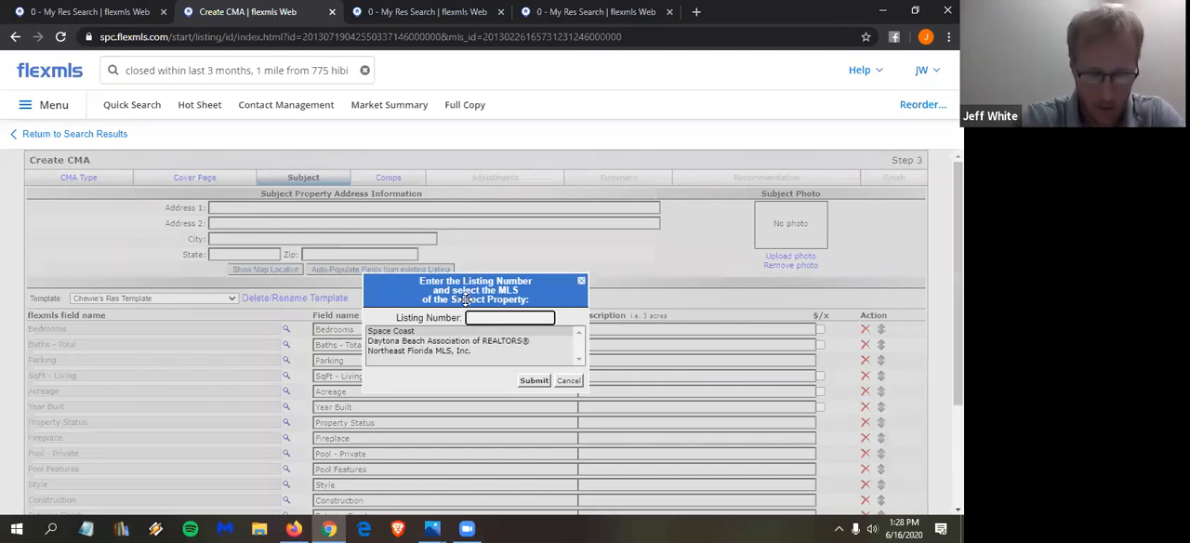
type("565306")
left_click(536, 381)
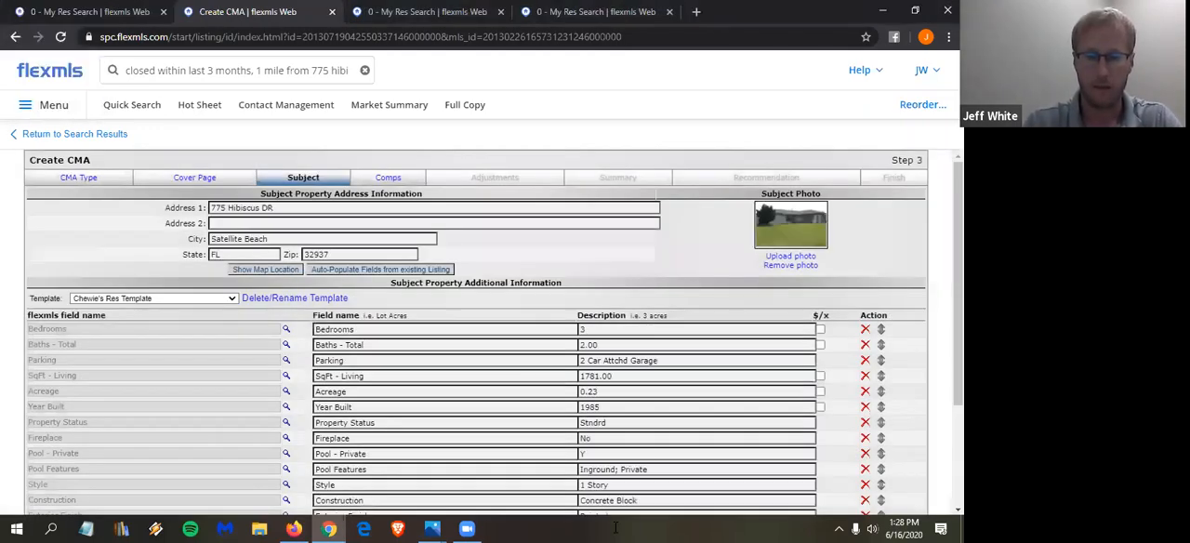
scroll(640, 453, "down", 3)
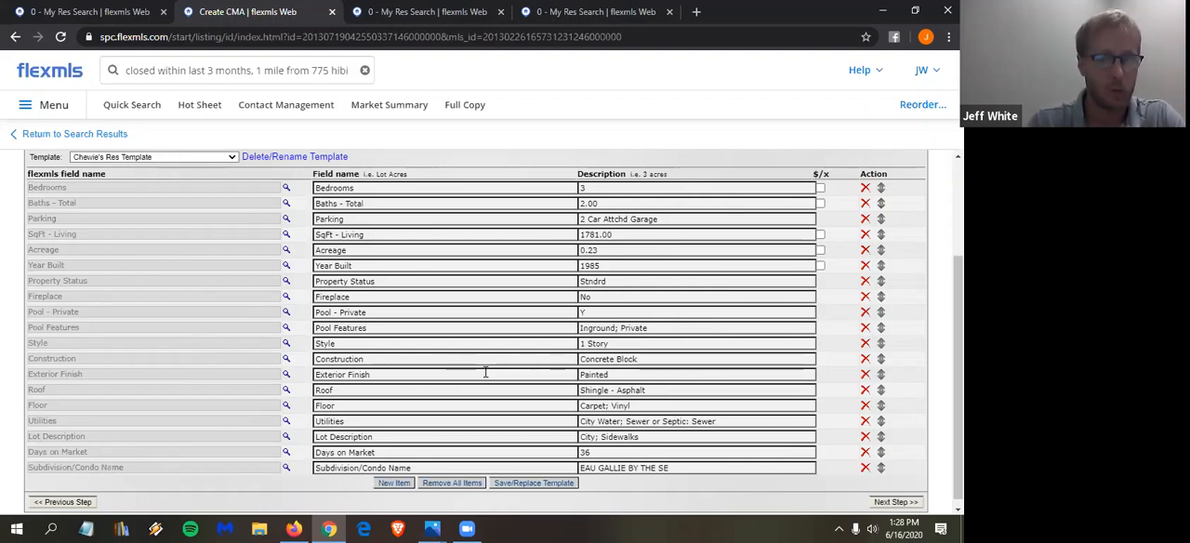
- Try changing the subject's Bedrooms description to 4, and set it back to 3
scroll(486, 372, "up", 1)
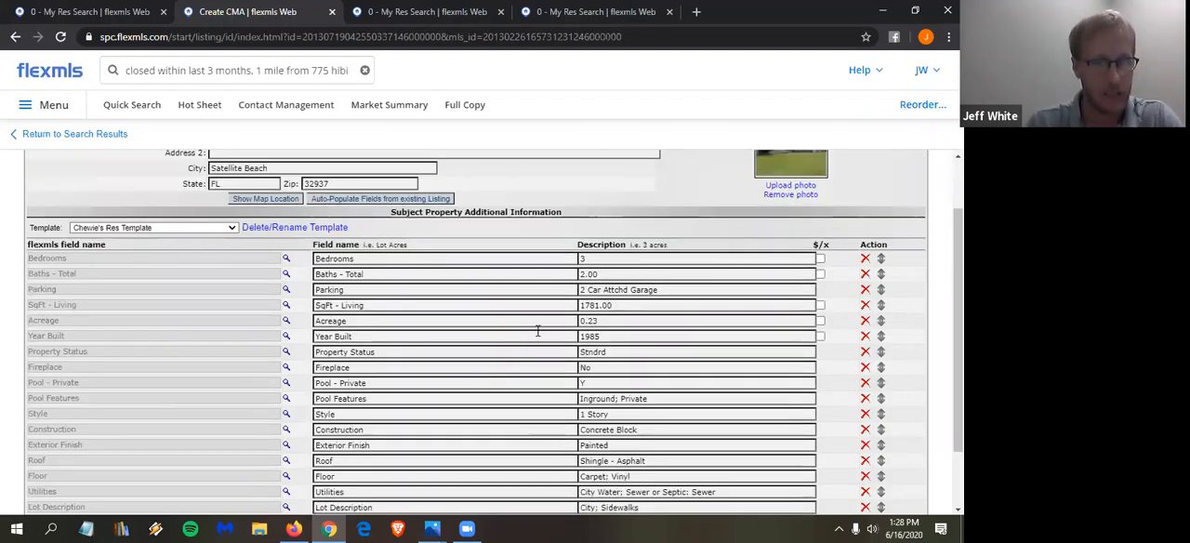
left_click(600, 258)
key("BackSpace")
type("4")
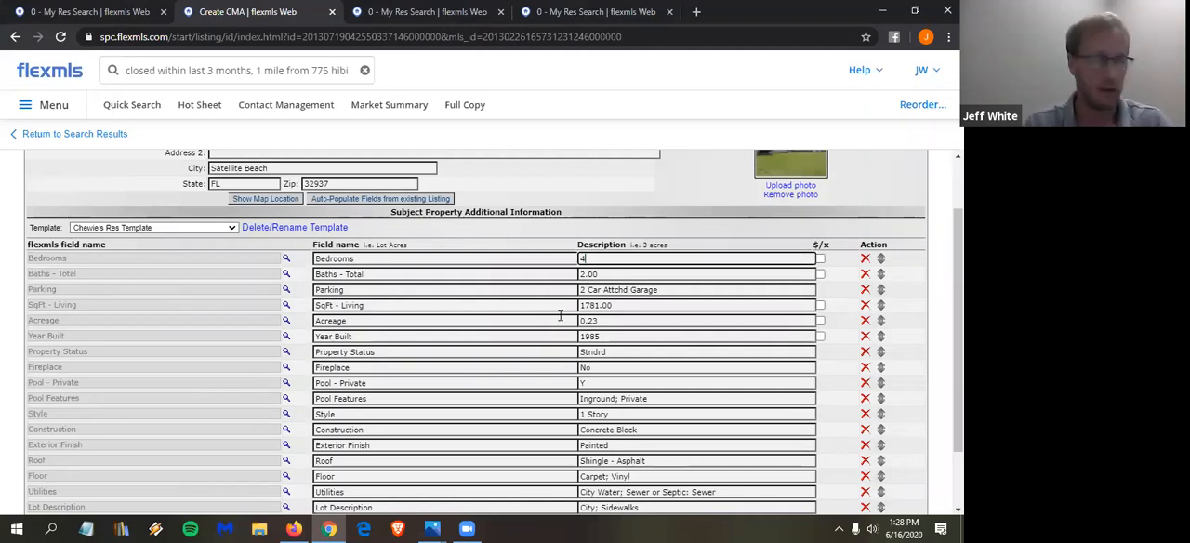
key("BackSpace")
type("3")
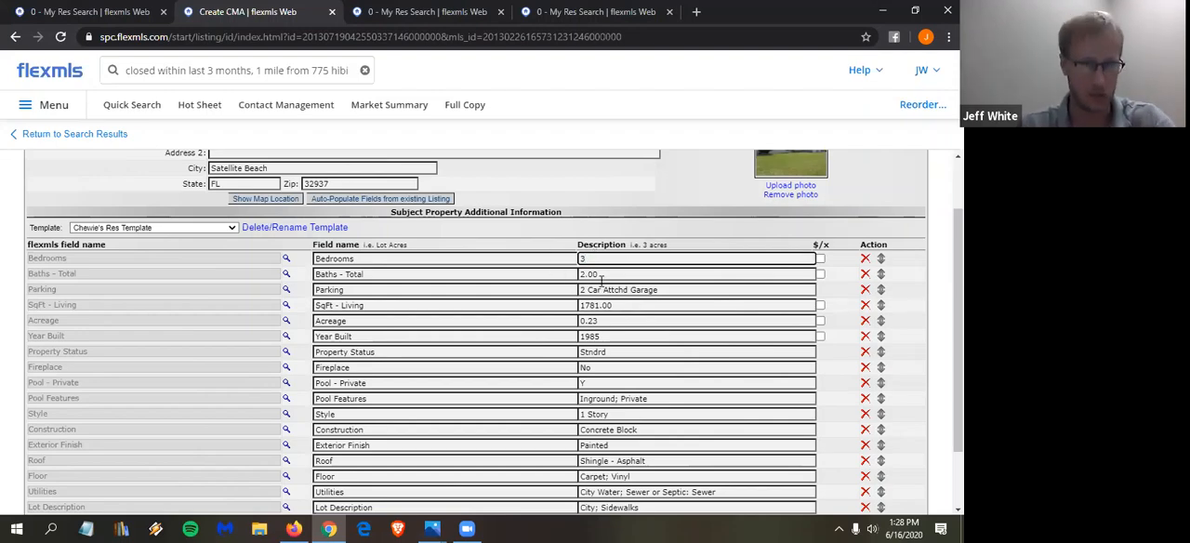
- Accept the subject details, keep all the selected comparables and continue to the CMA's adjustments
scroll(552, 321, "down", 2)
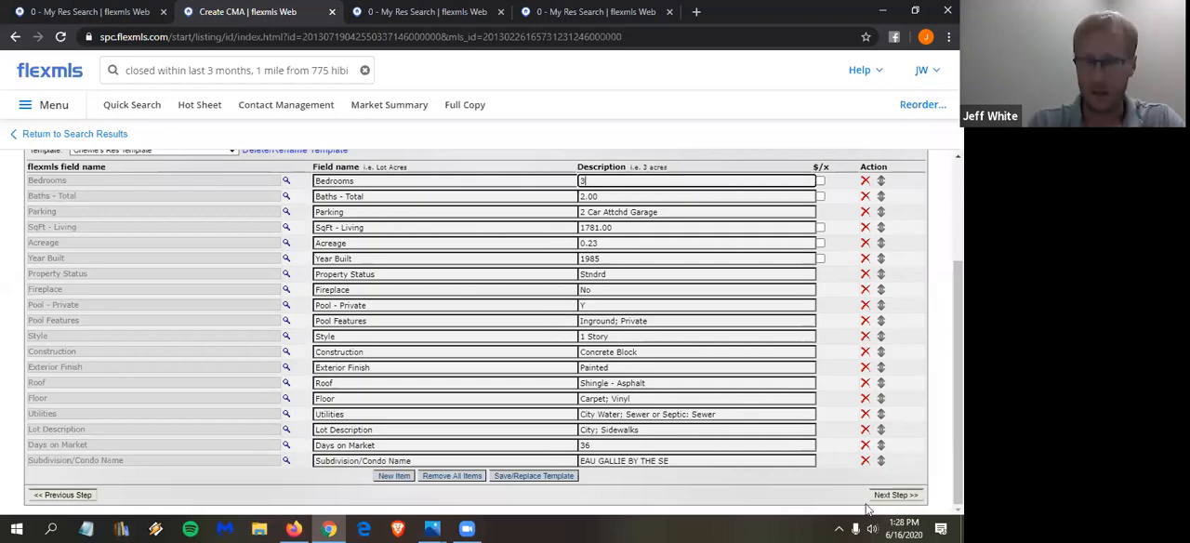
left_click(898, 495)
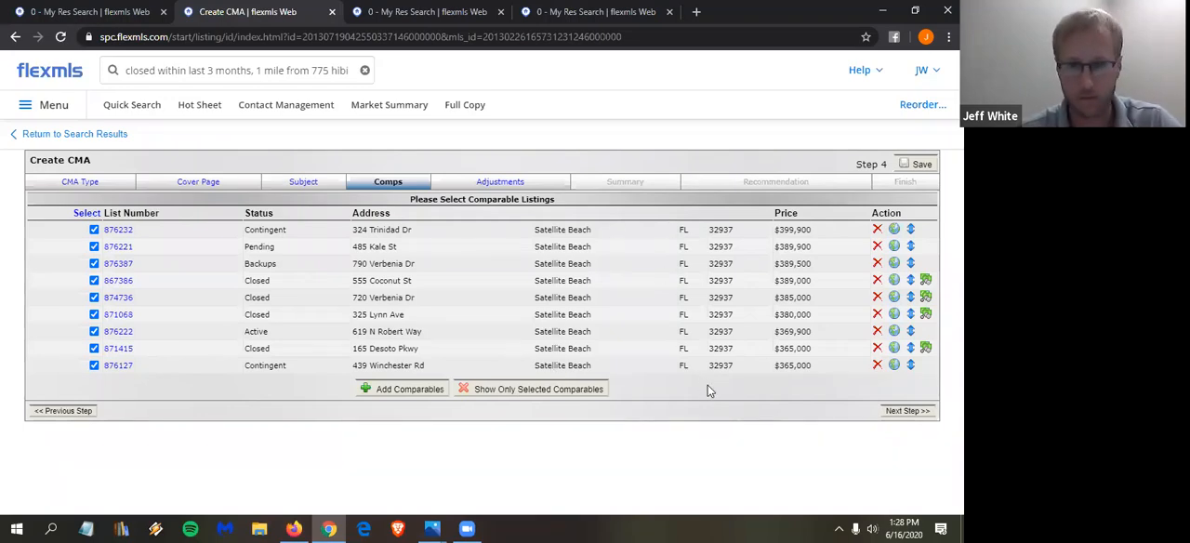
left_click(909, 412)
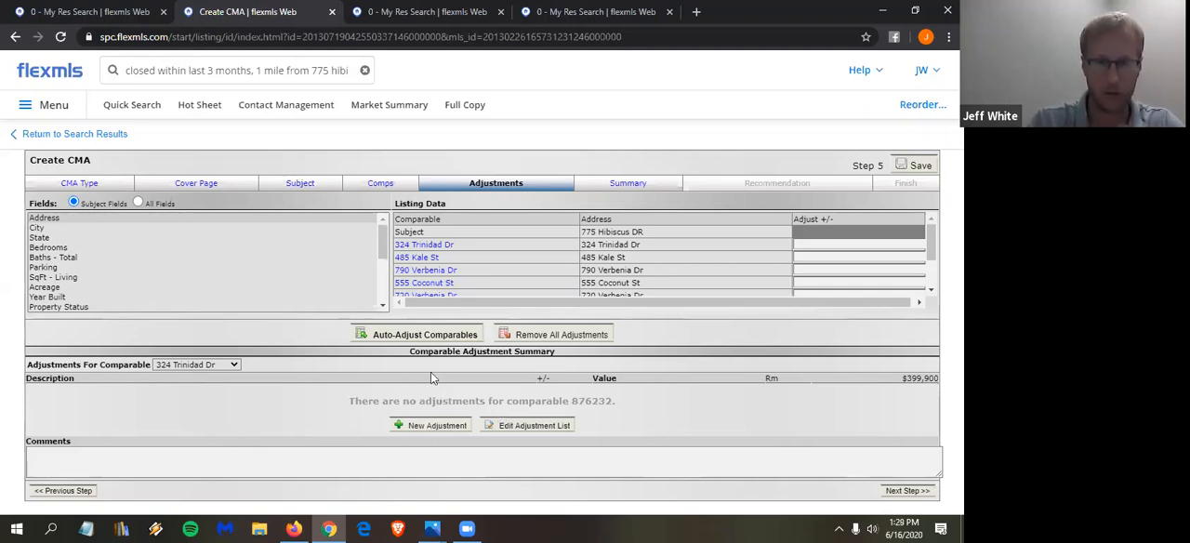
- Review the Residential-SqFt - Living auto adjustment in the adjustment list and return to the CMA
left_click(534, 426)
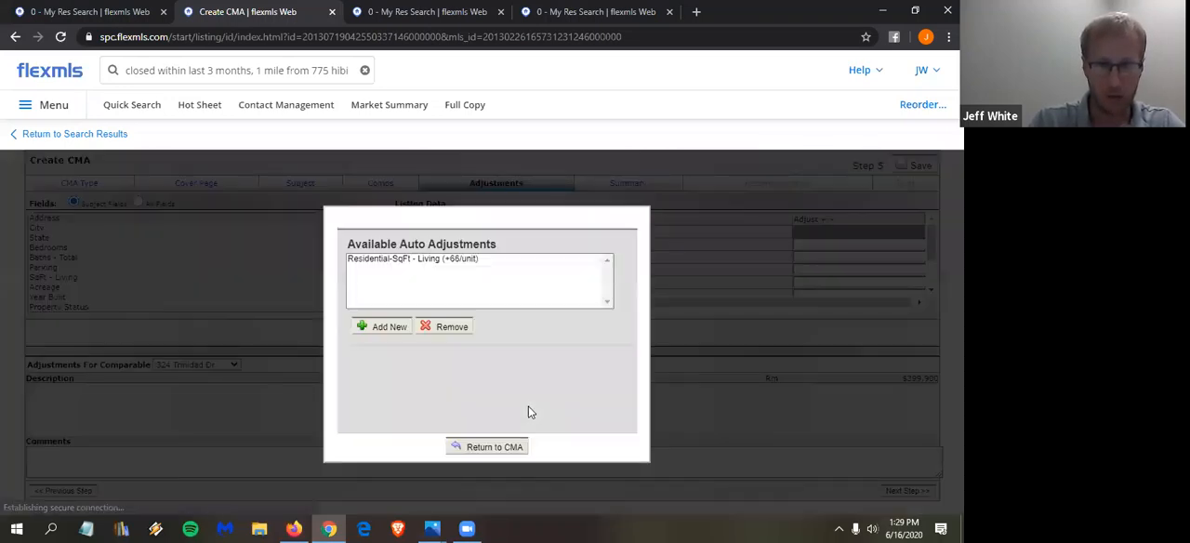
left_click(451, 261)
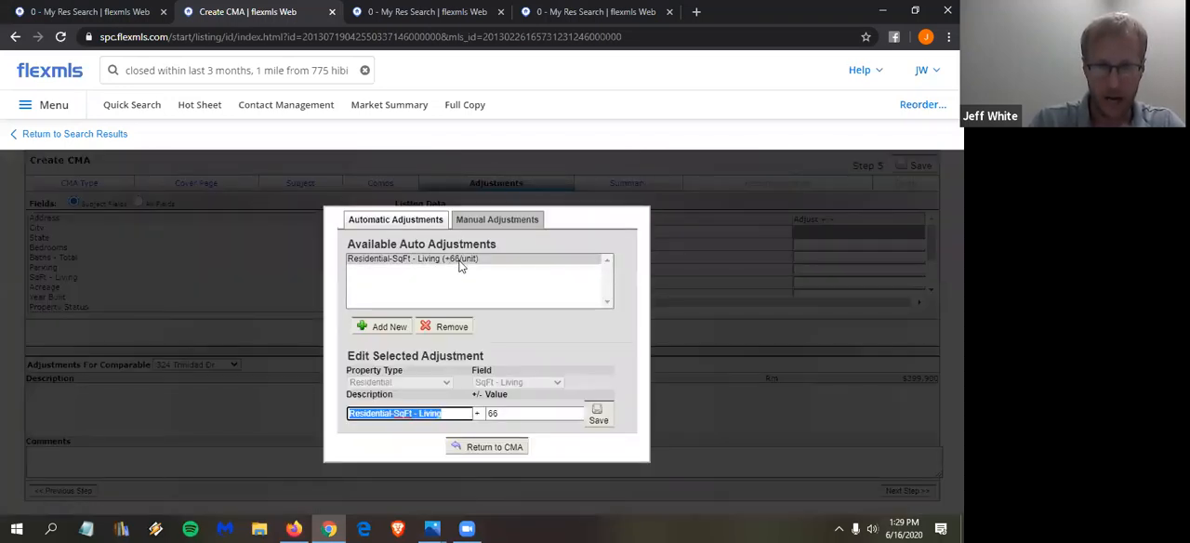
left_click(495, 448)
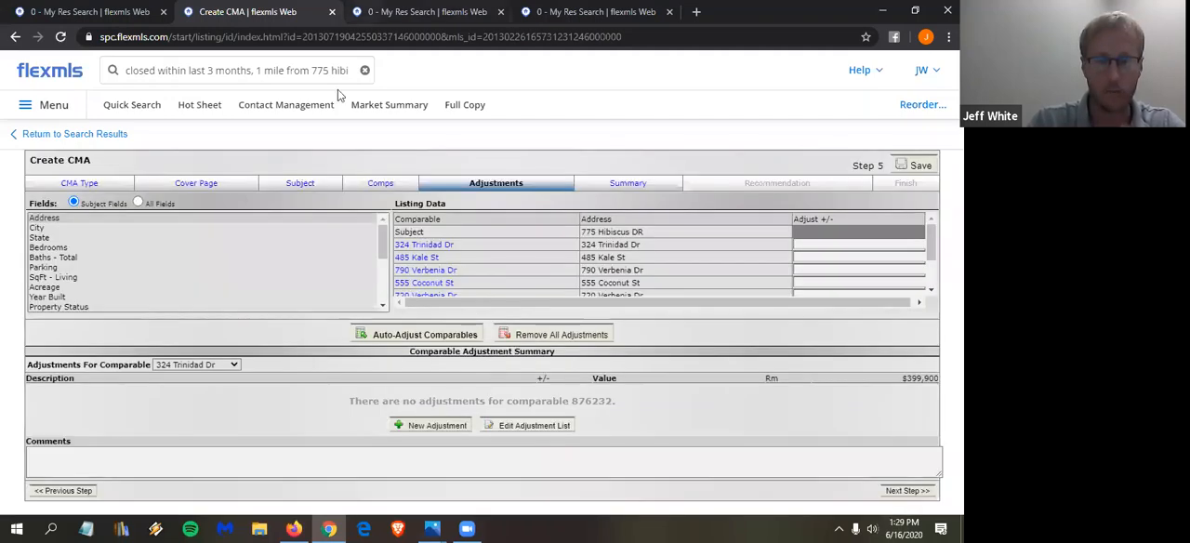
- Edit the My Res Search of closed listings within the circle and restrict Waterfront to No
key("ctrl+Tab")
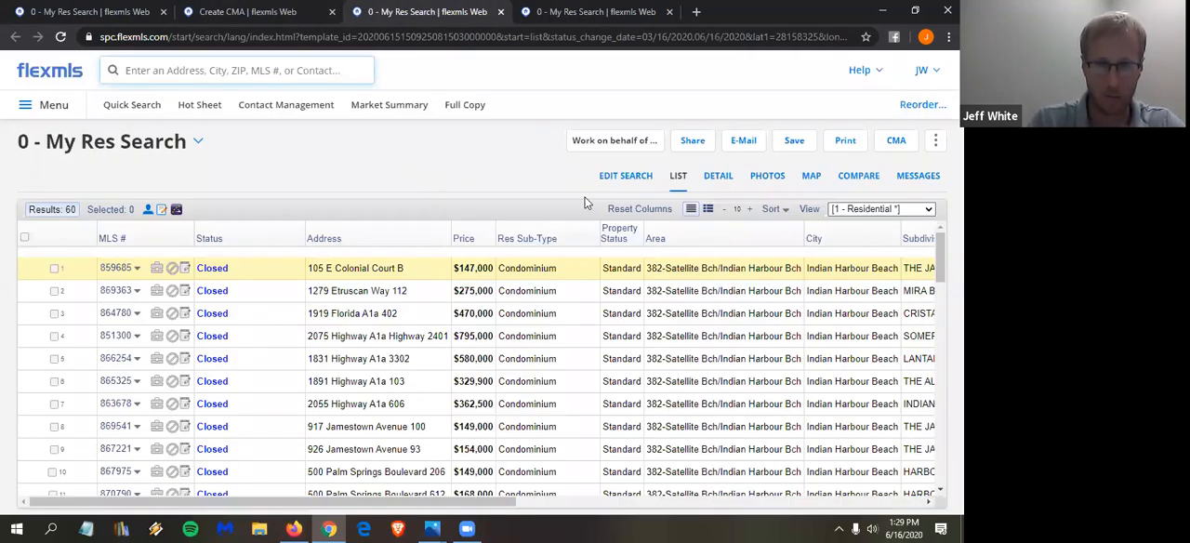
left_click(629, 177)
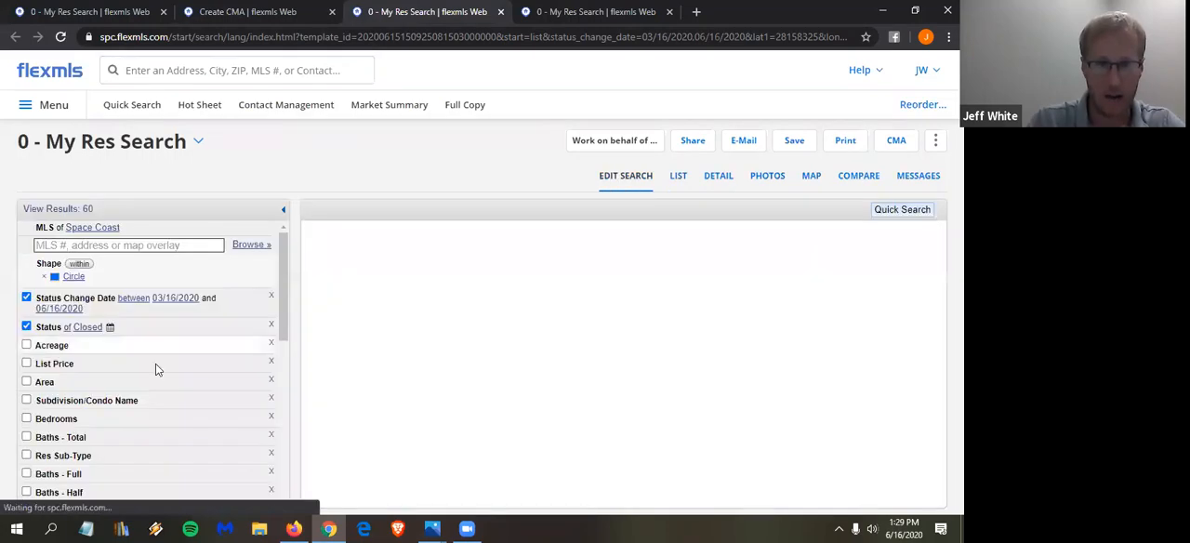
scroll(136, 381, "down", 3)
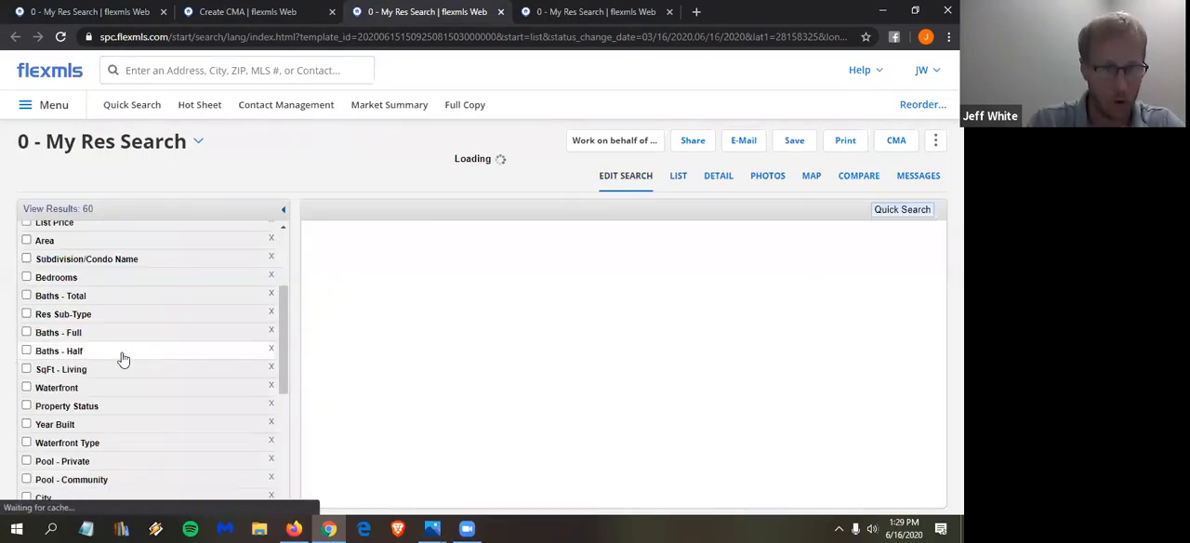
left_click(67, 389)
left_click(67, 405)
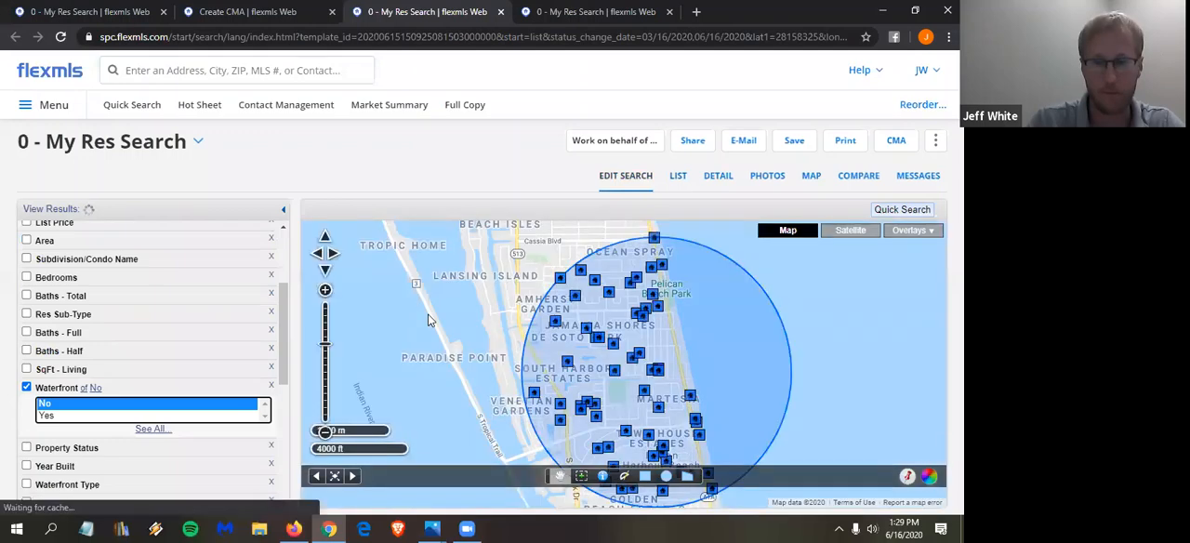
- Compare the search results and examine the Search Statistics for sold price per square foot
left_click(861, 178)
left_click(859, 177)
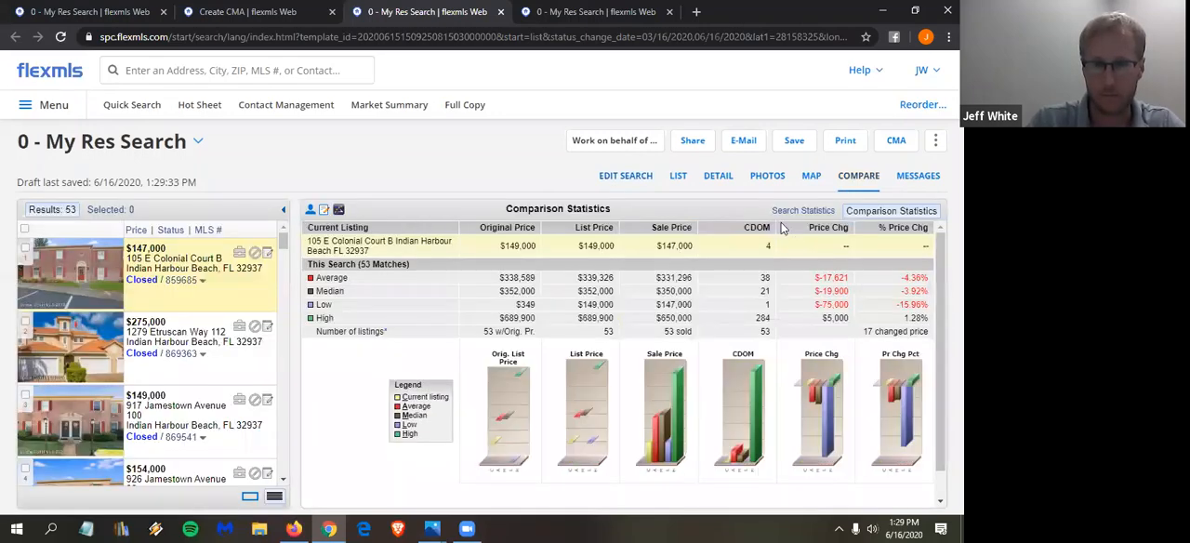
left_click(797, 212)
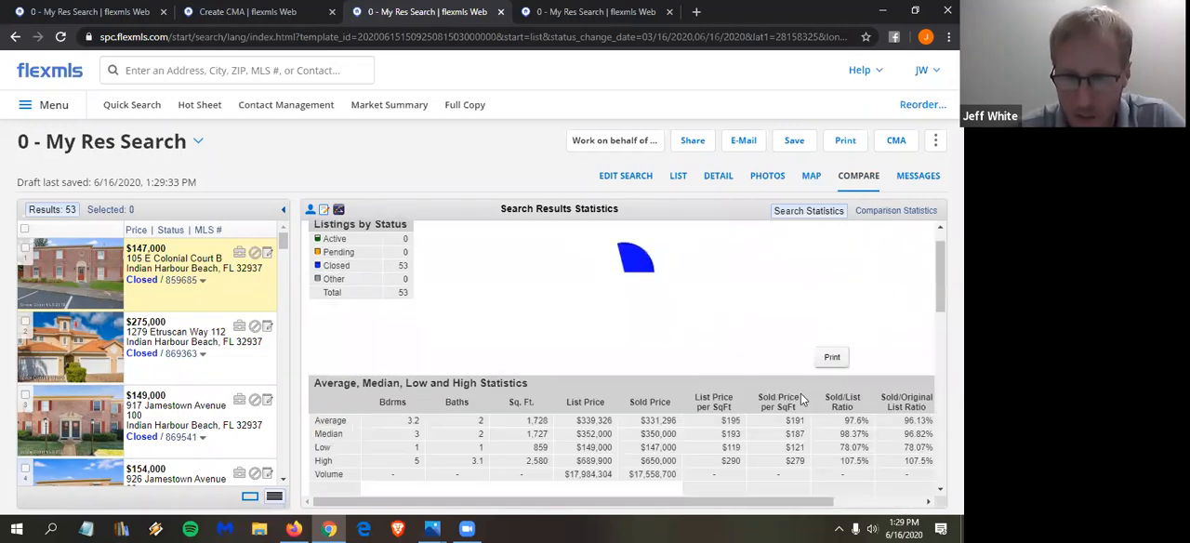
scroll(802, 398, "down", 1)
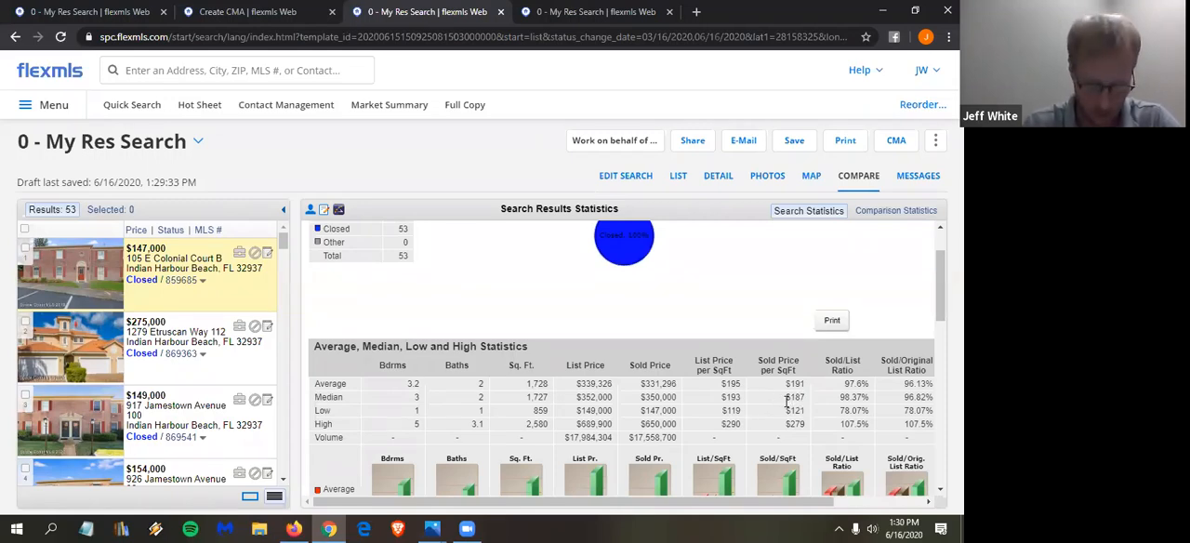
- Calculate 187/3 in the browser's address bar, and clear the entry
left_click(197, 40)
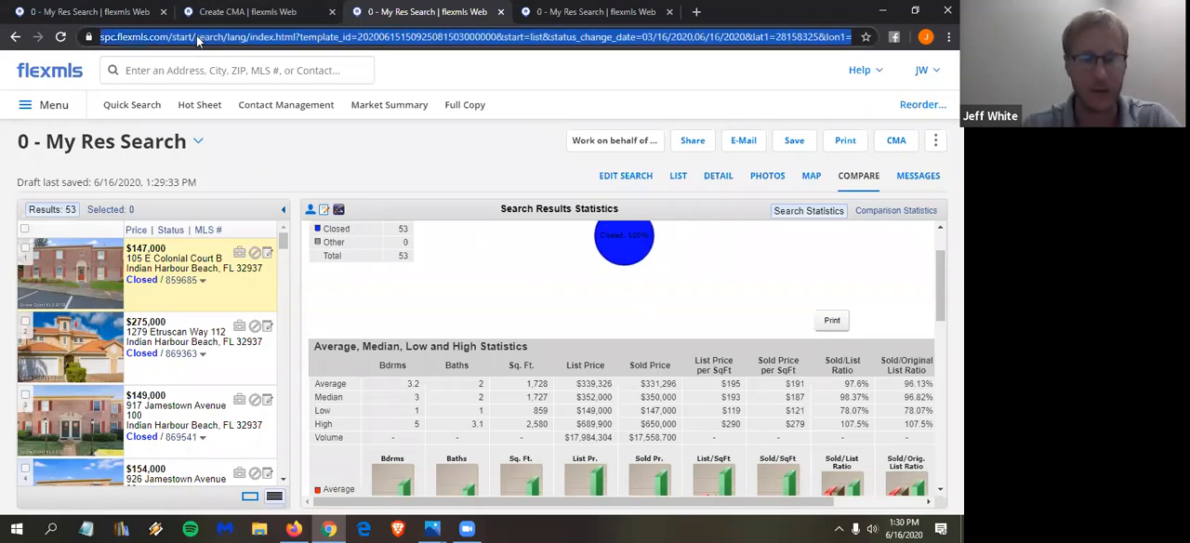
type("18")
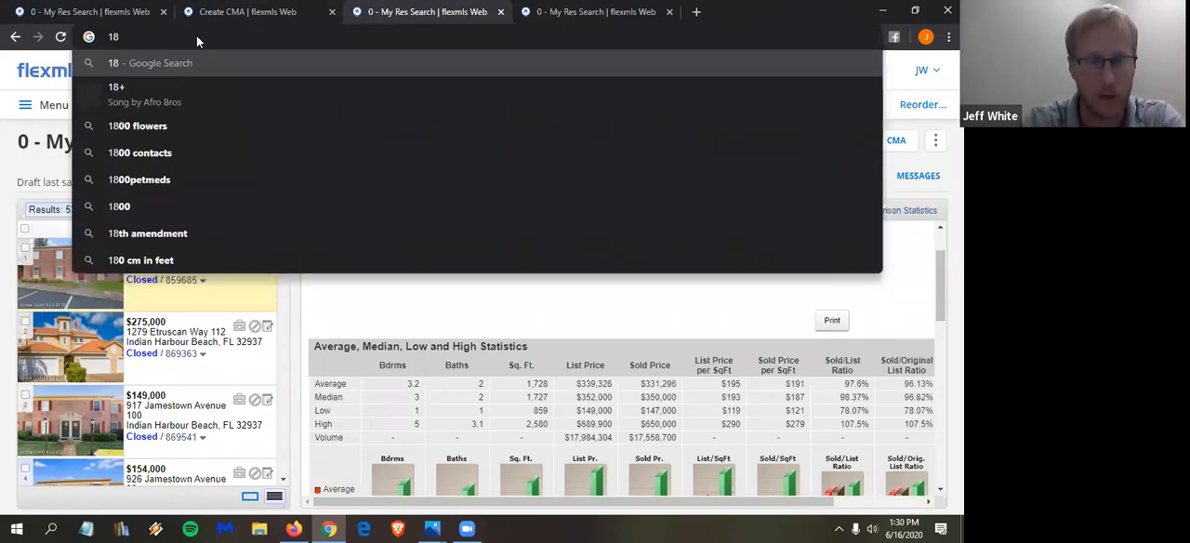
type("7/3")
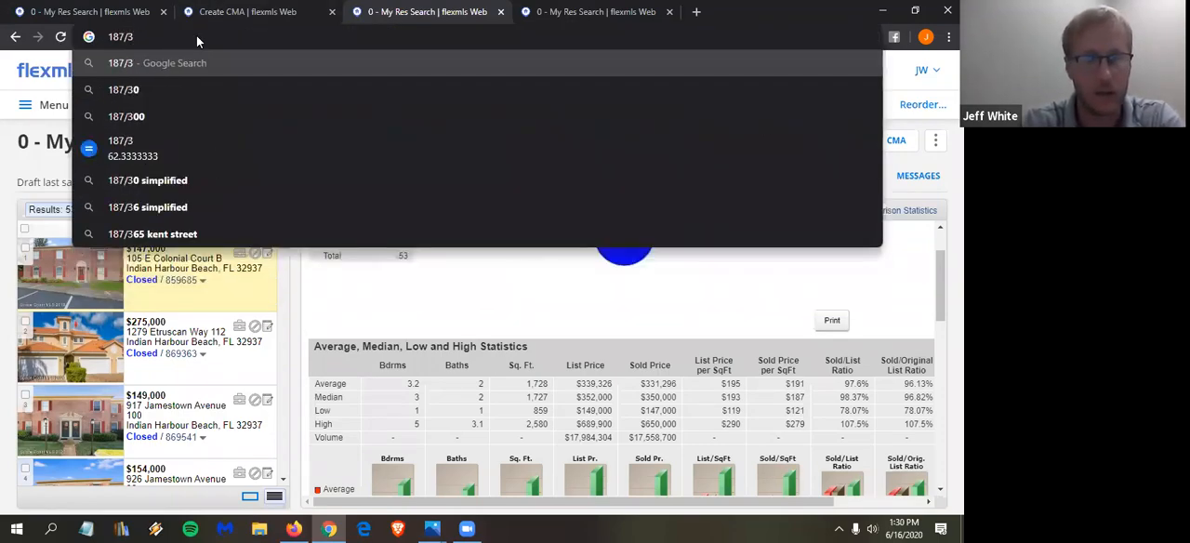
key("BackSpace")
key("BackSpace")
key("BackSpace")
key("BackSpace")
key("BackSpace")
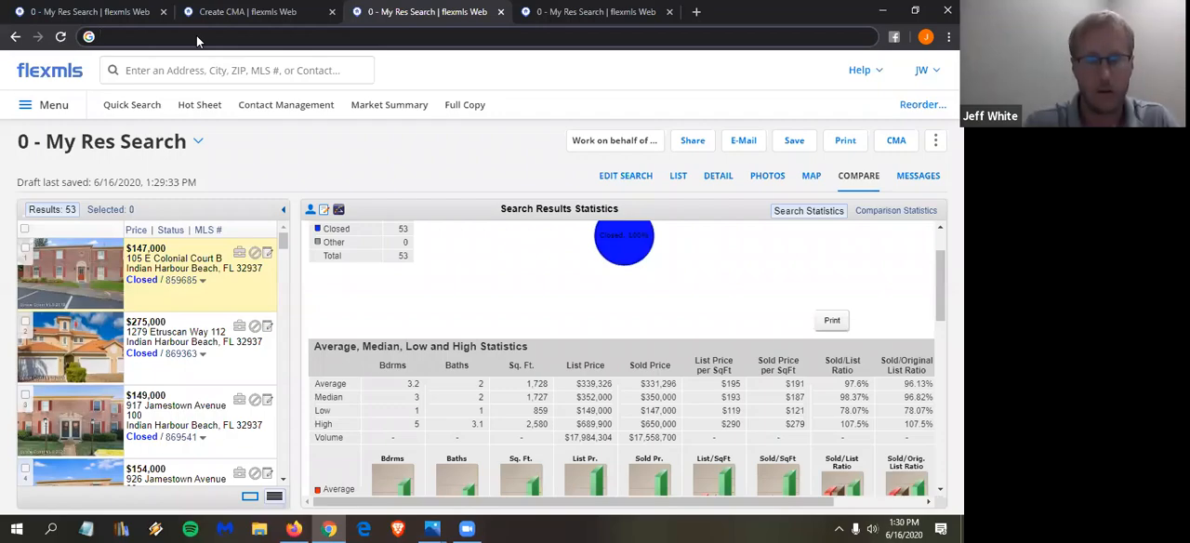
- Go back to the CMA, remove the Residential-SqFt - Living auto adjustment and close the adjustment list
left_click(247, 12)
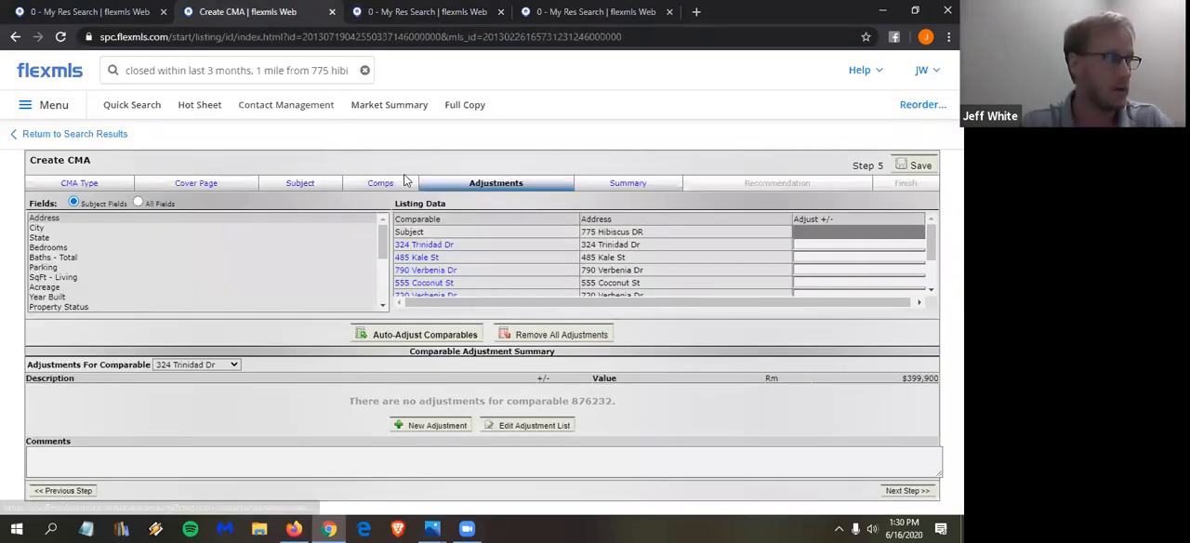
left_click(552, 425)
left_click(447, 259)
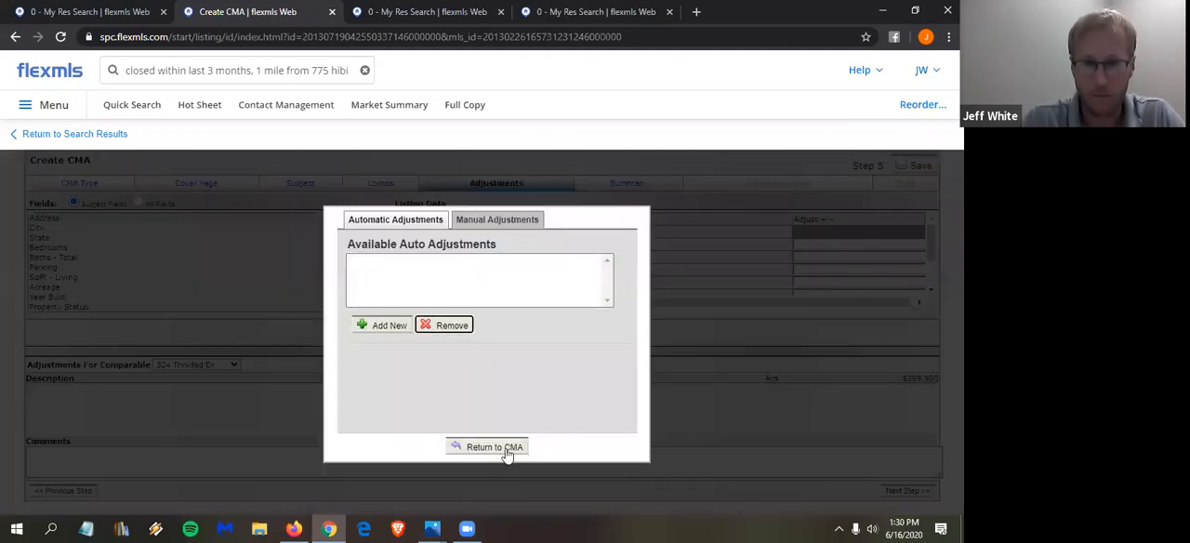
left_click(510, 449)
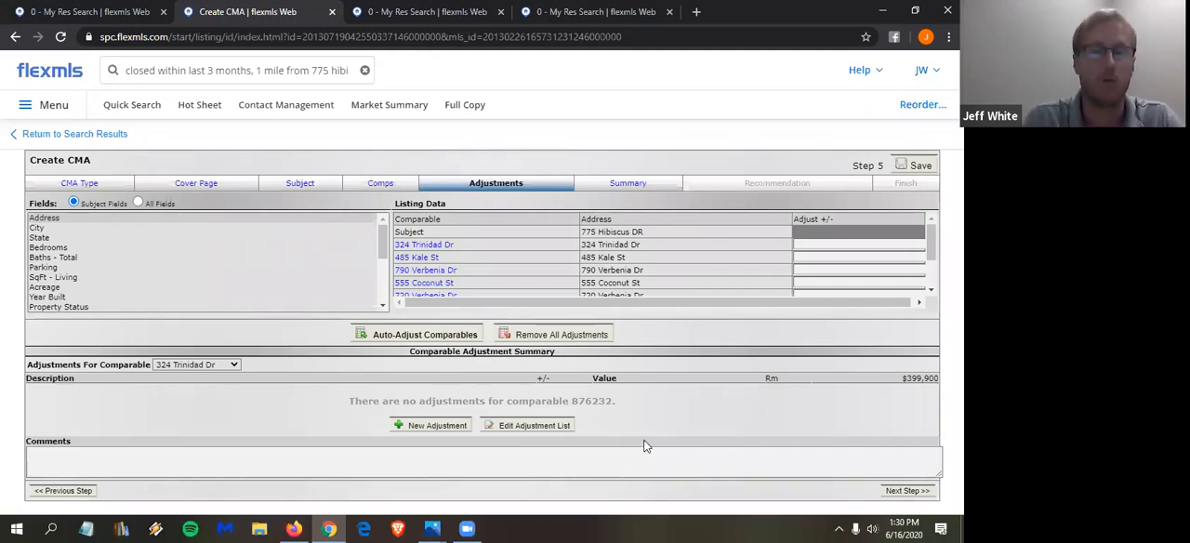
- Add an automatic adjustment for the Residential SqFt - Living field with a value of +63 per unit, and return to the CMA
left_click(533, 427)
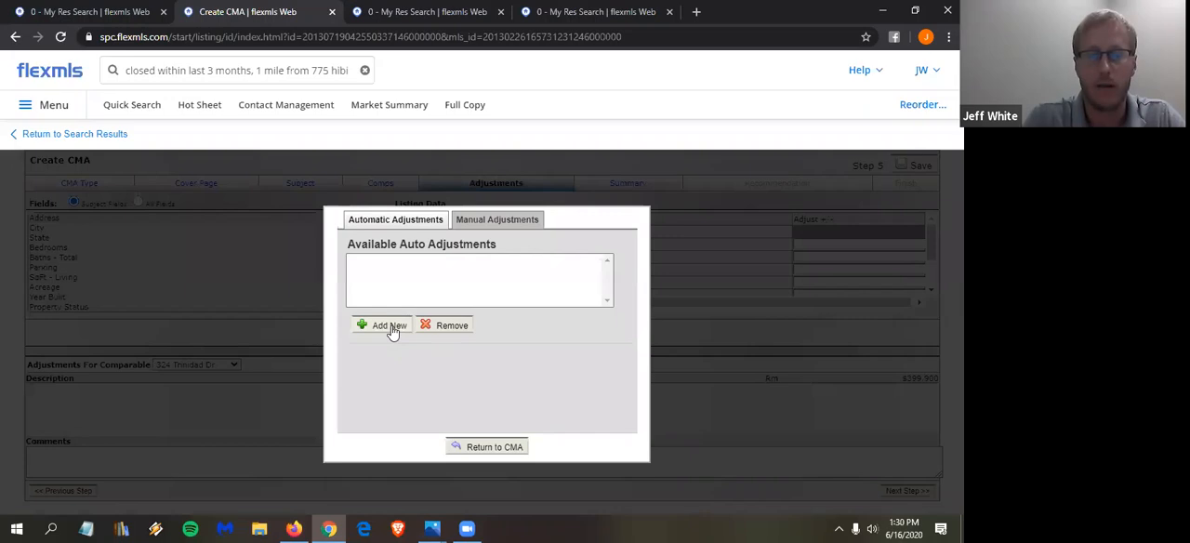
left_click(392, 332)
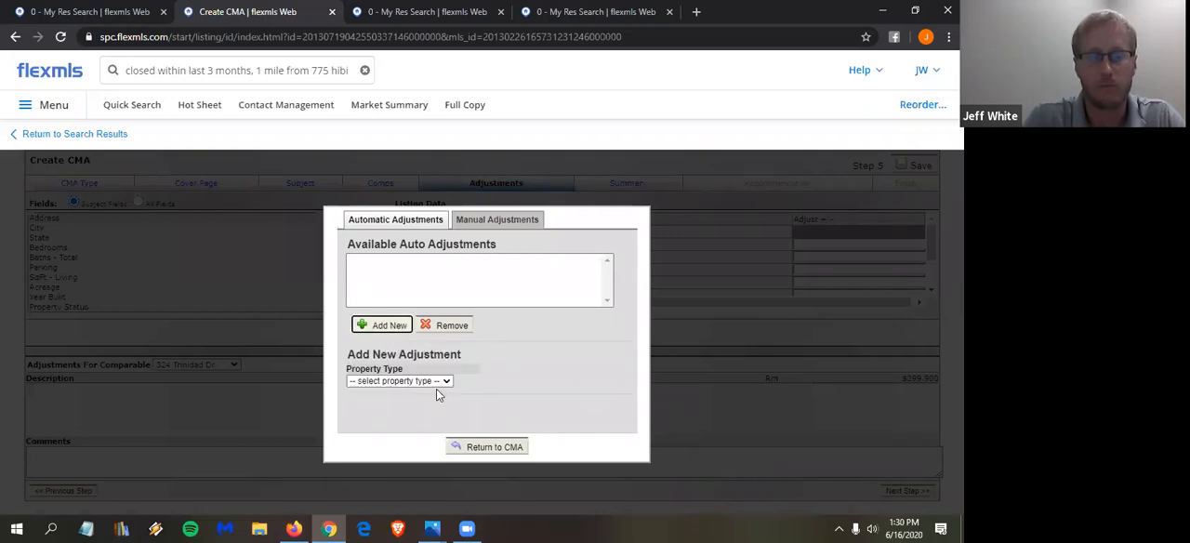
left_click(414, 383)
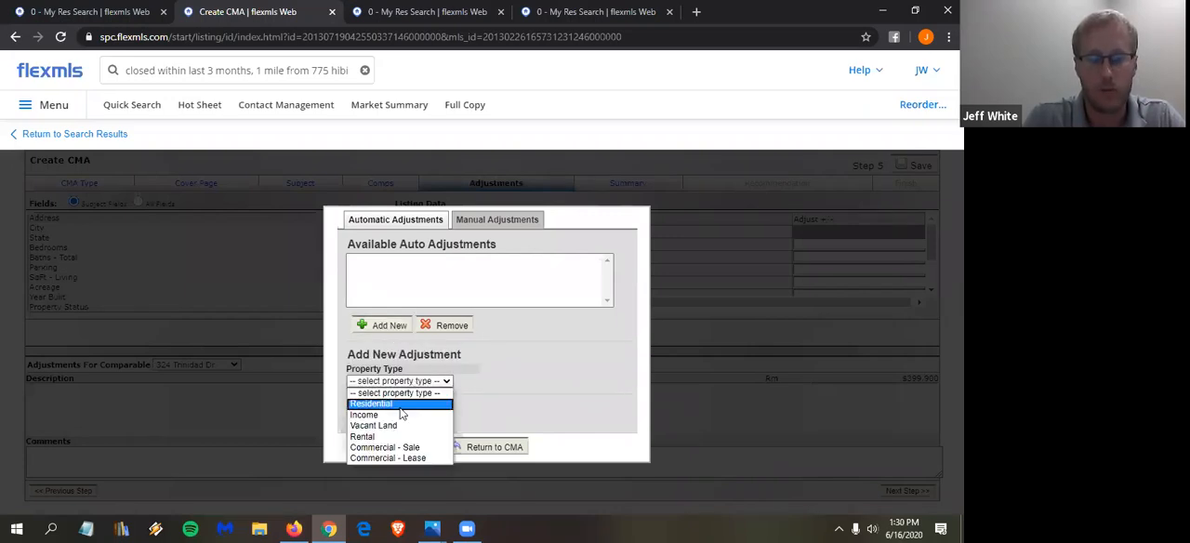
left_click(401, 405)
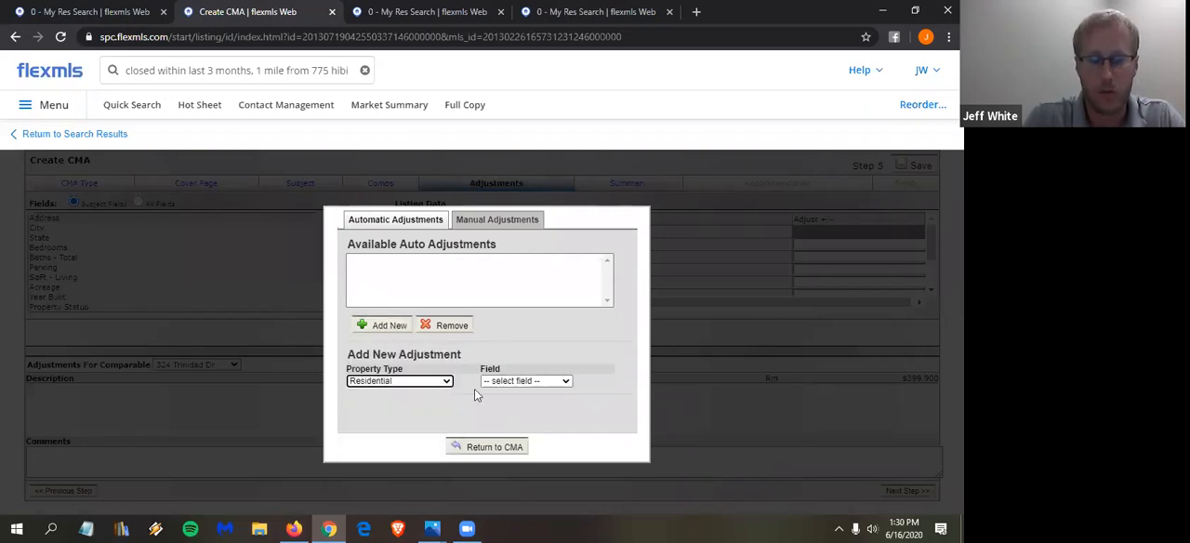
left_click(522, 382)
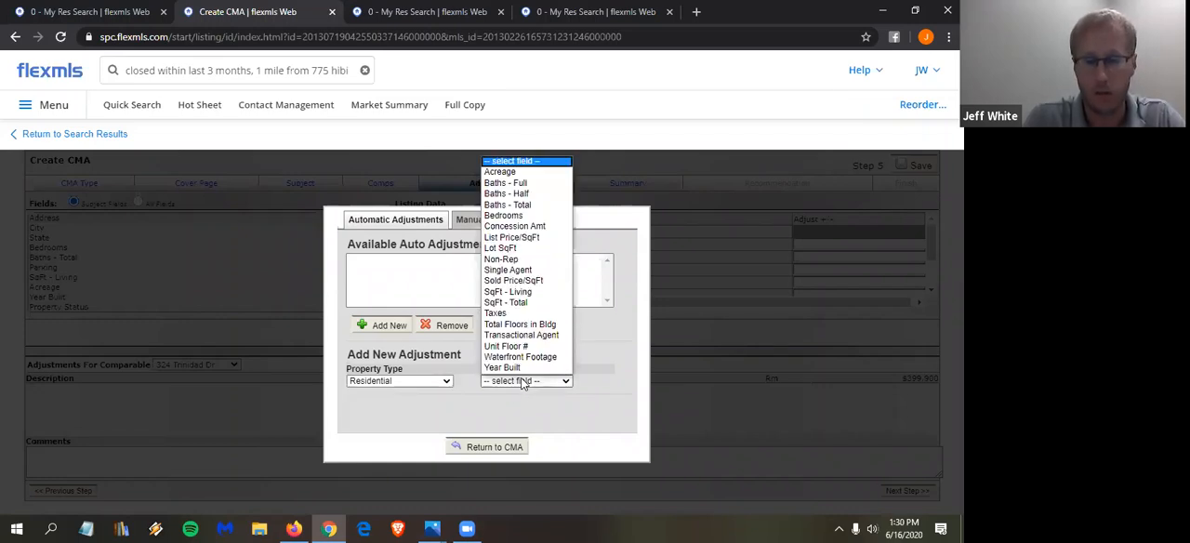
left_click(509, 292)
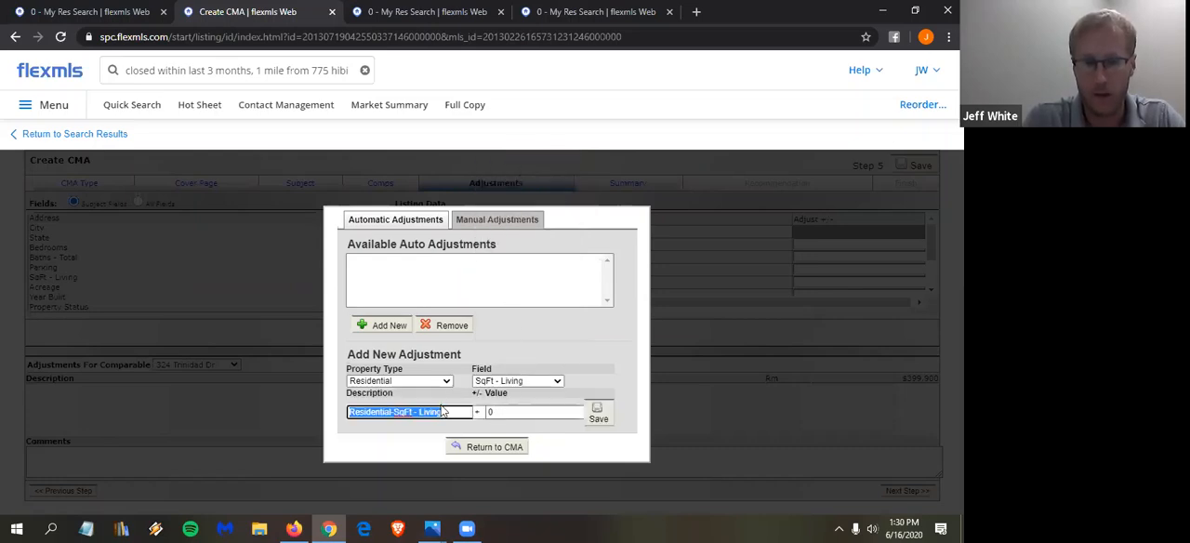
key("Tab")
type("63")
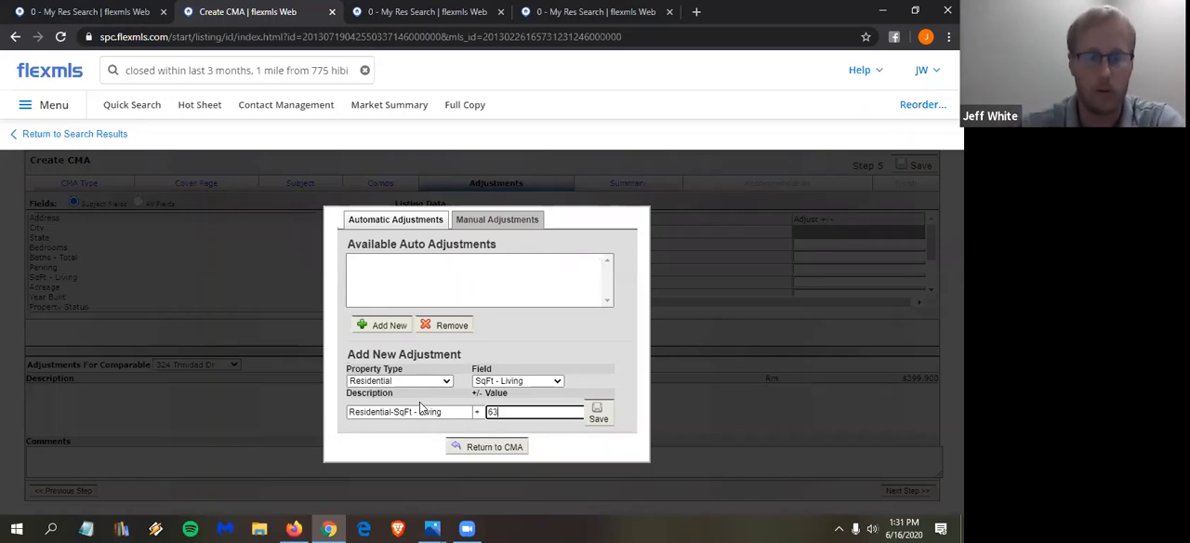
left_click(598, 410)
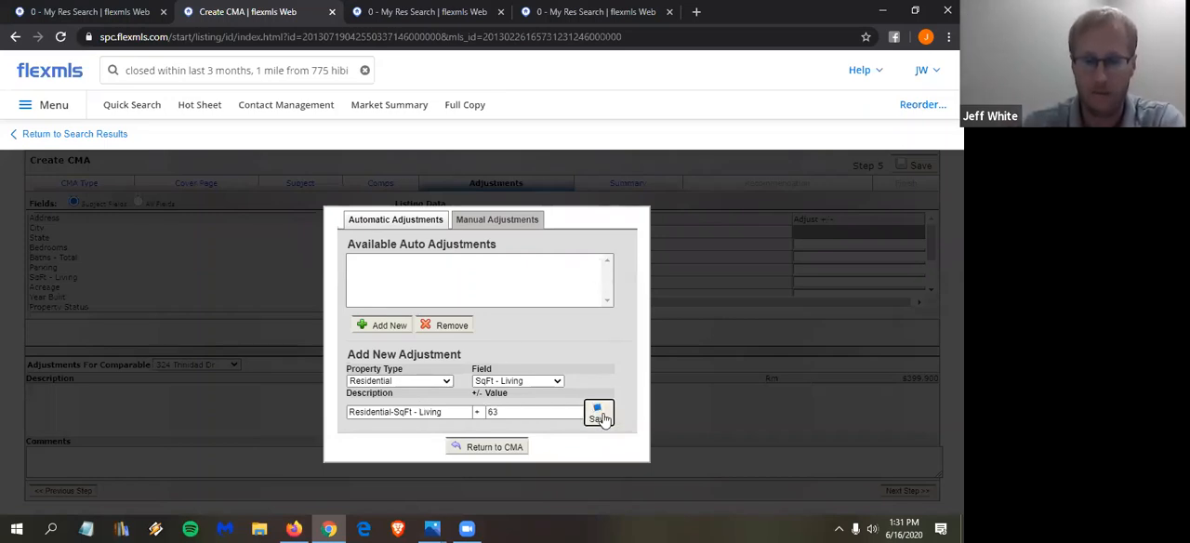
left_click(499, 449)
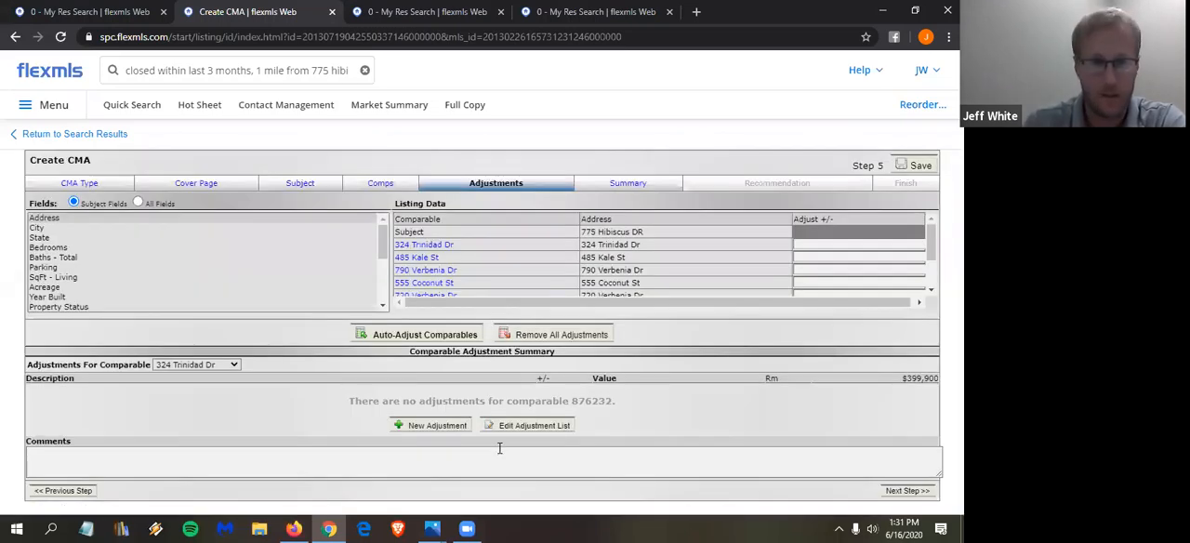
- Auto-adjust all comparables against the subject property and review the living-area adjustment of each one
left_click(439, 337)
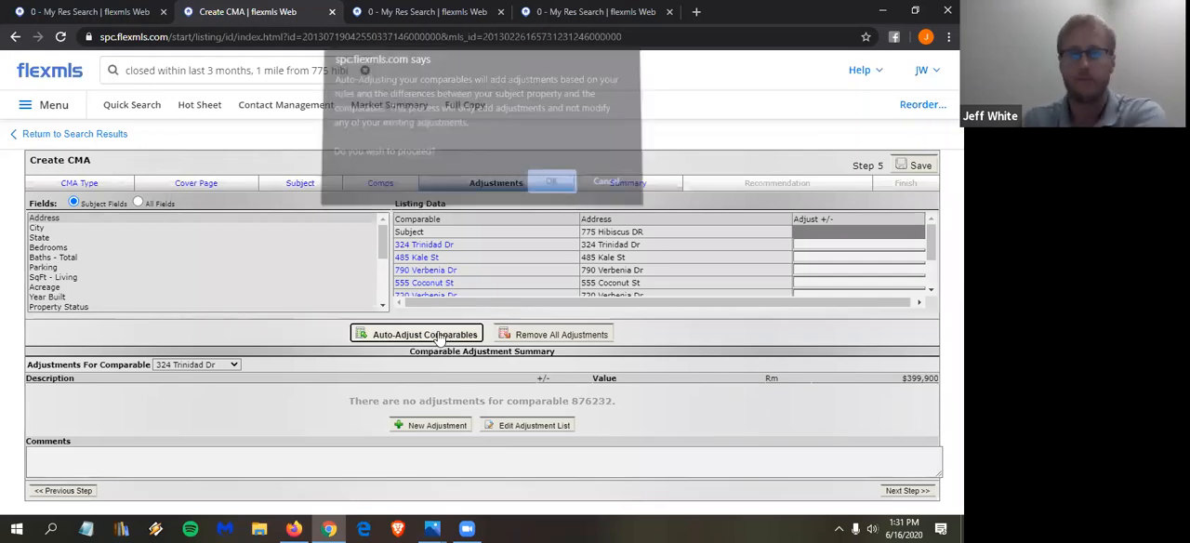
left_click(546, 190)
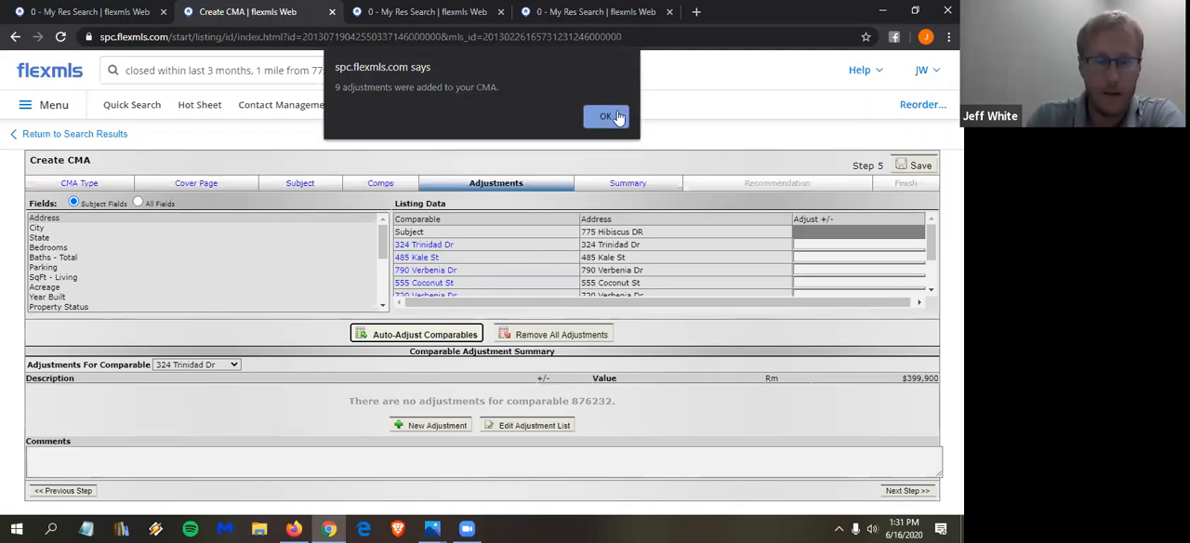
left_click(606, 116)
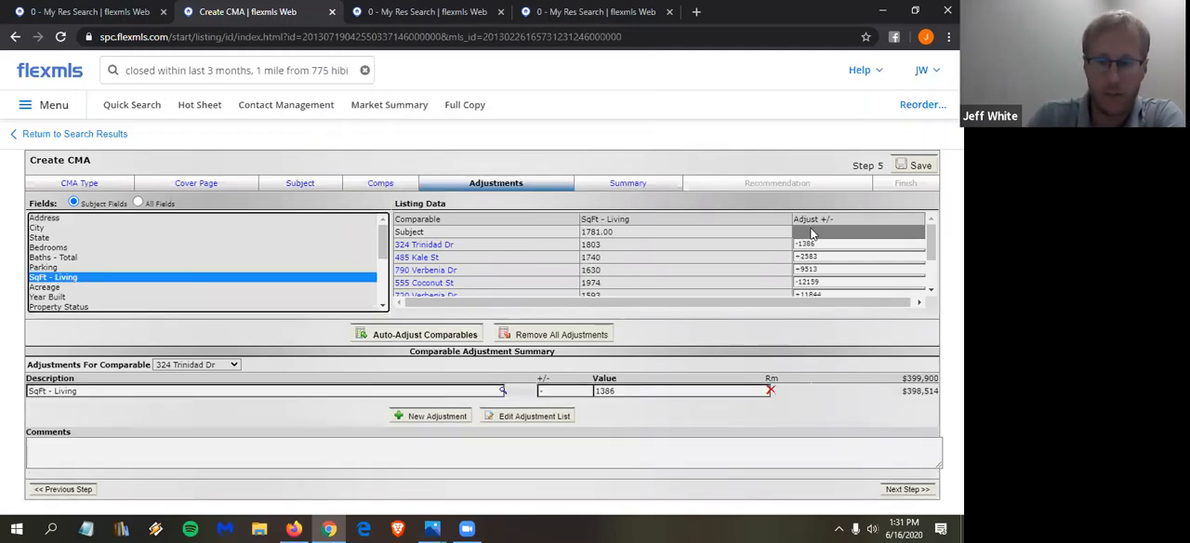
scroll(815, 240, "down", 2)
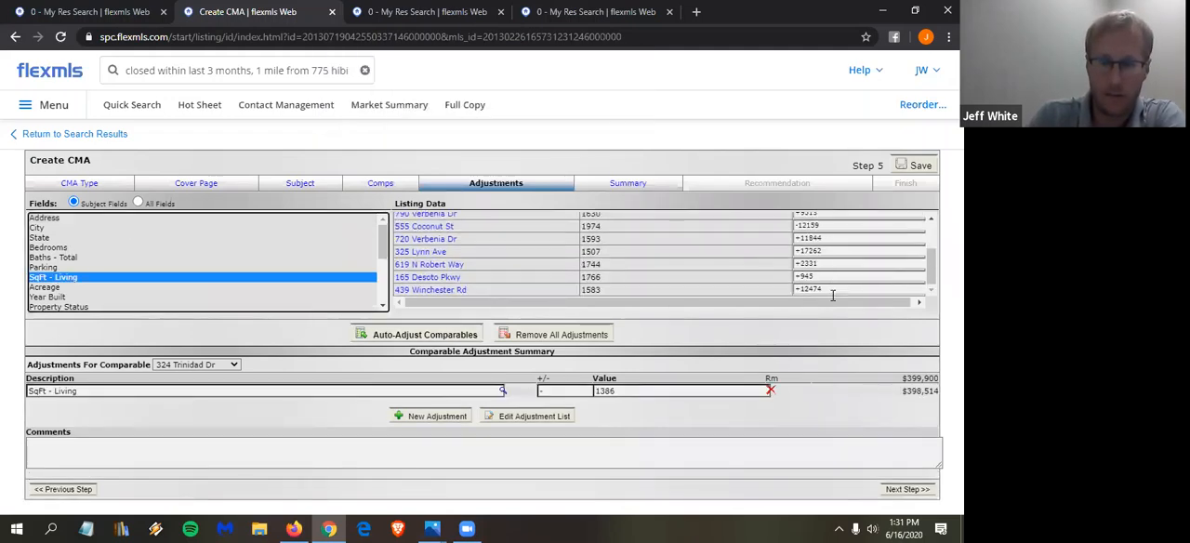
scroll(834, 296, "up", 3)
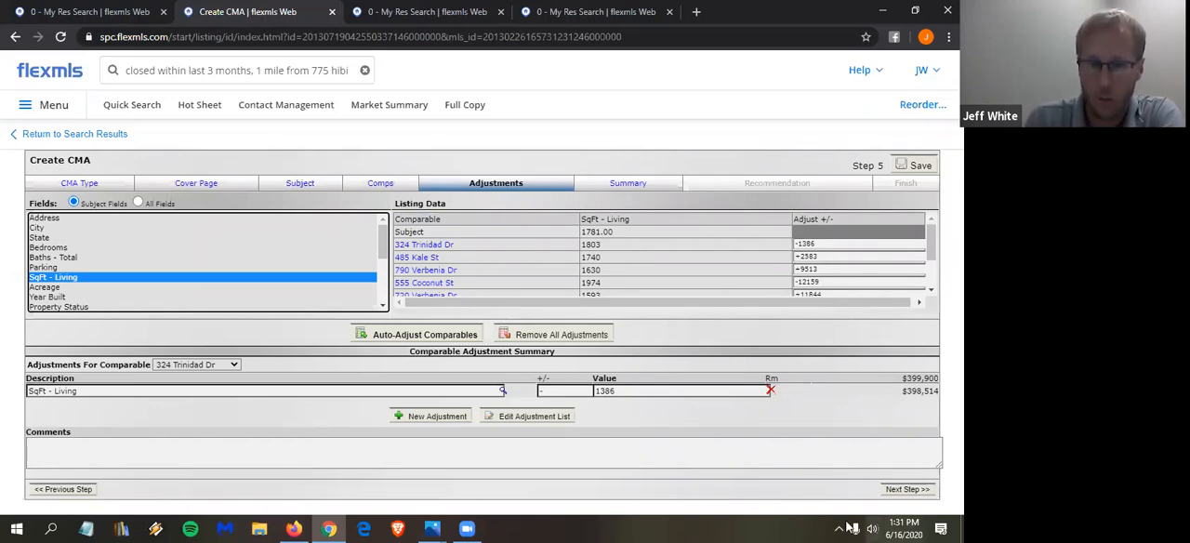
- Continue to the CMA's Summary step and review the price analysis of the comparables by listing status
left_click(904, 488)
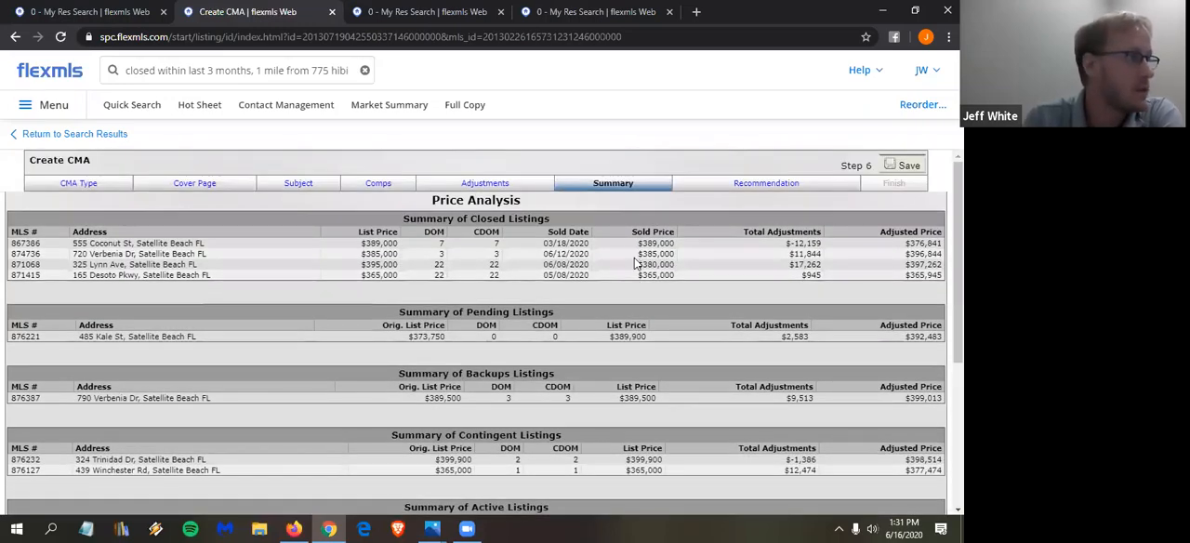
scroll(604, 290, "down", 3)
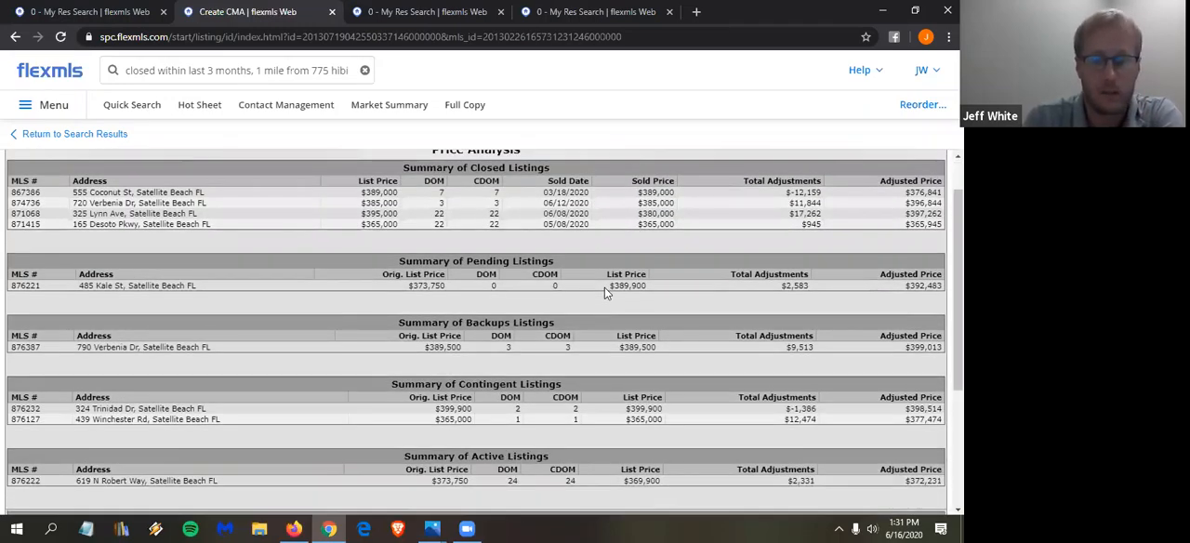
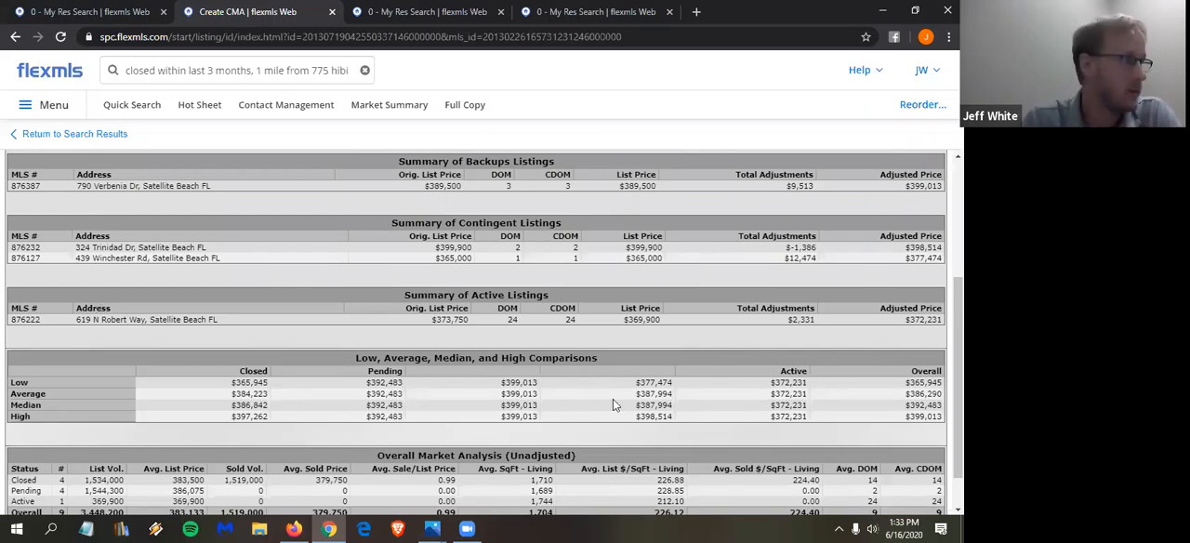
- Continue from the price summary to the Recommendation step, accept the suggested listing prices and proceed to the CMA's Finish step
scroll(600, 316, "down", 1)
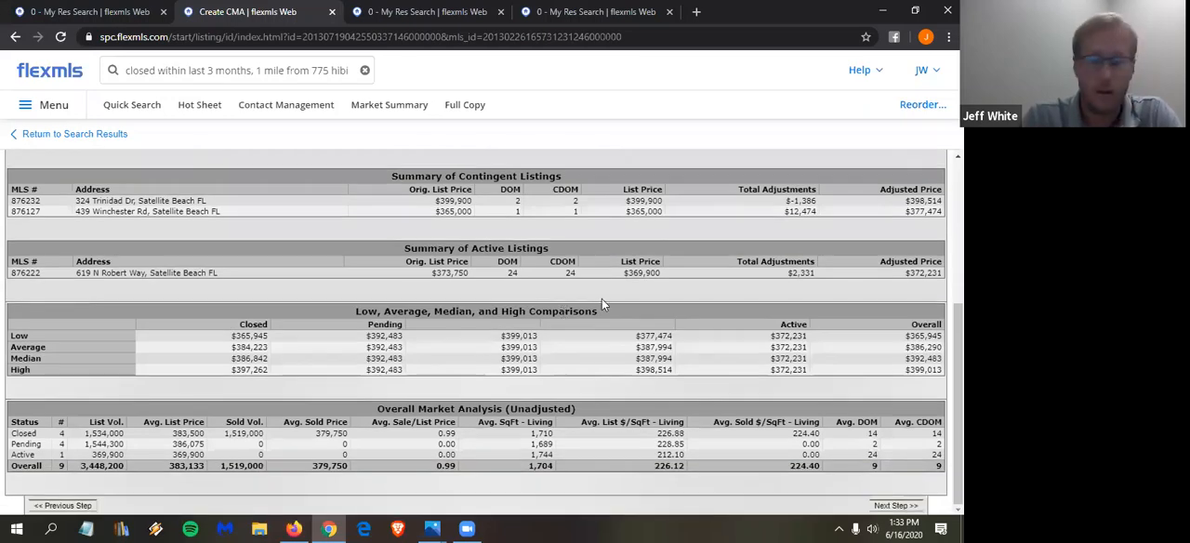
left_click(905, 508)
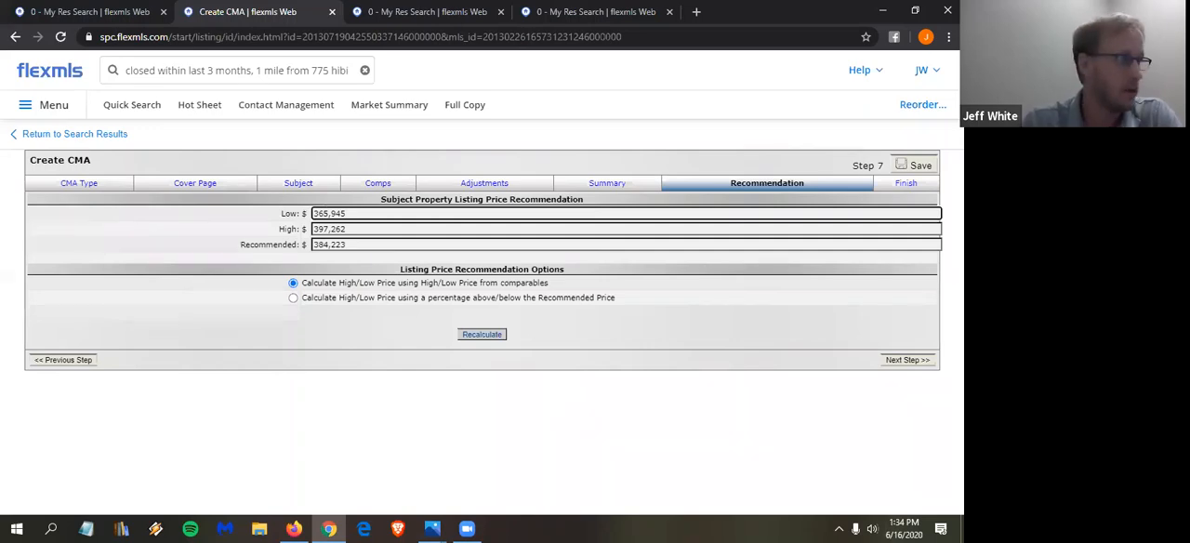
left_click(912, 362)
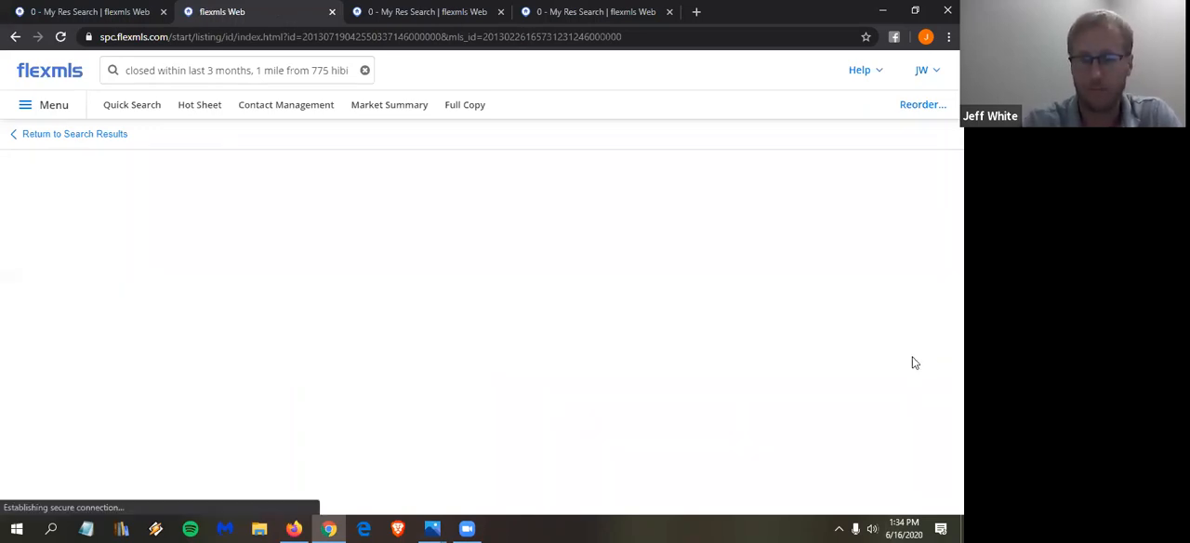
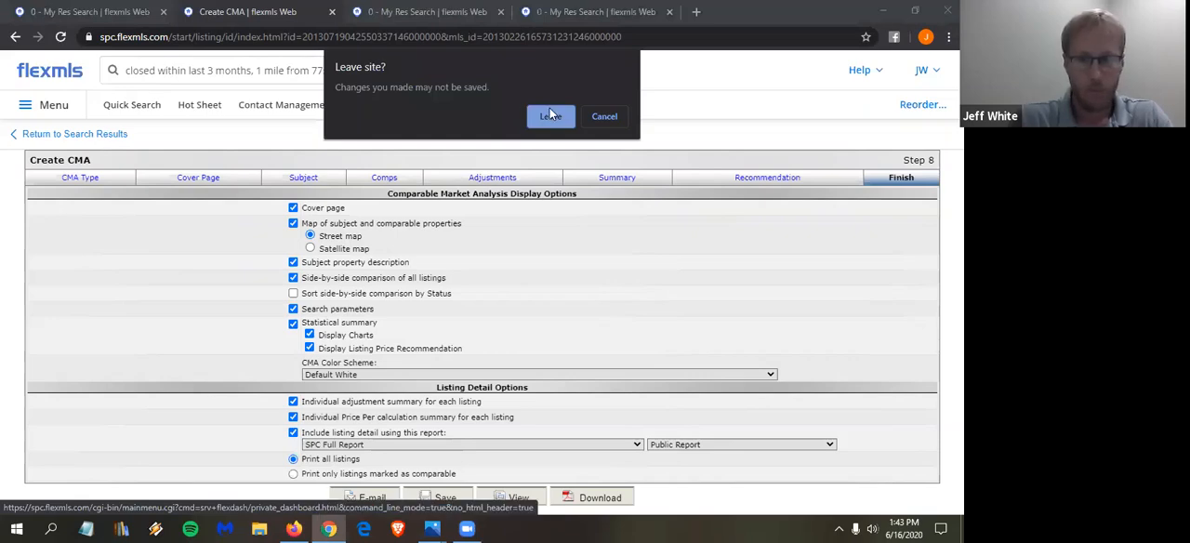
- Leave the unfinished full CMA without saving and start a new 0 - My Res Search for active listings
left_click(548, 117)
left_click(303, 70)
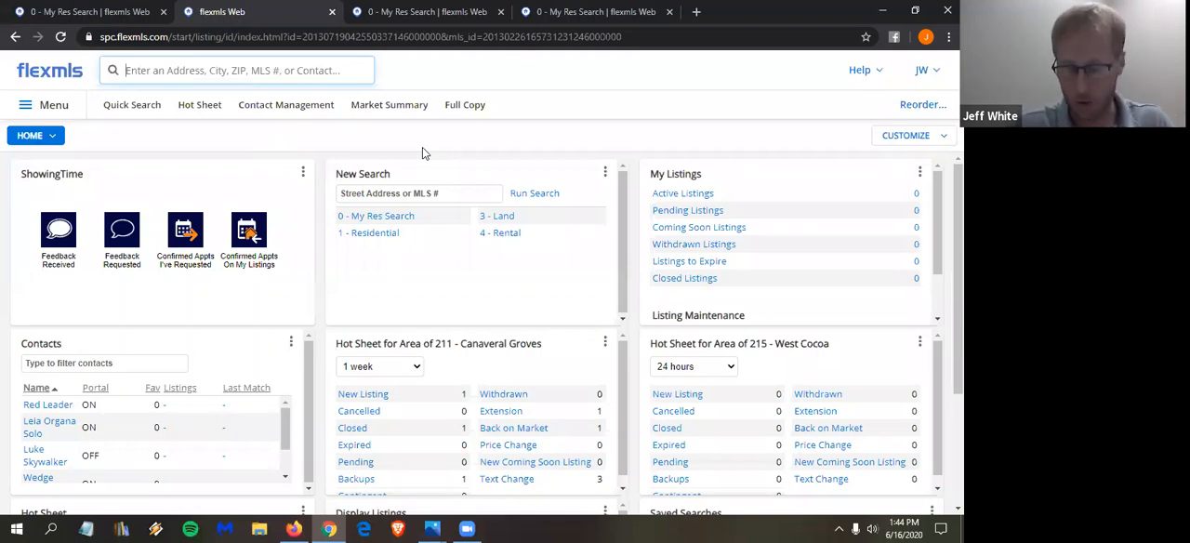
left_click(154, 109)
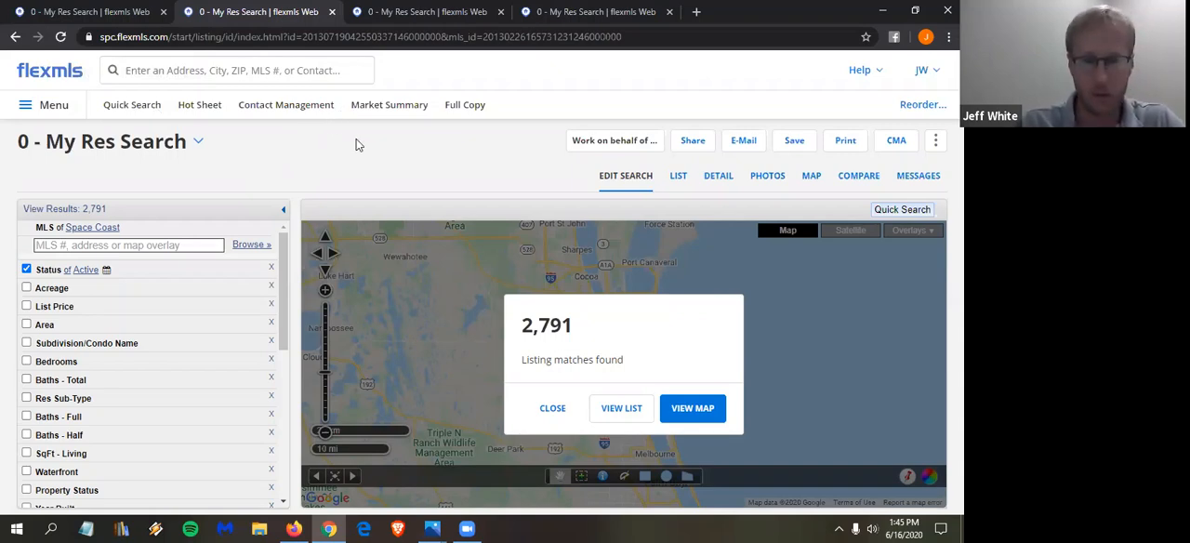
left_click(558, 413)
- Limit the search to listings with an open house date in the next 4 days
scroll(155, 330, "down", 1)
scroll(154, 330, "down", 5)
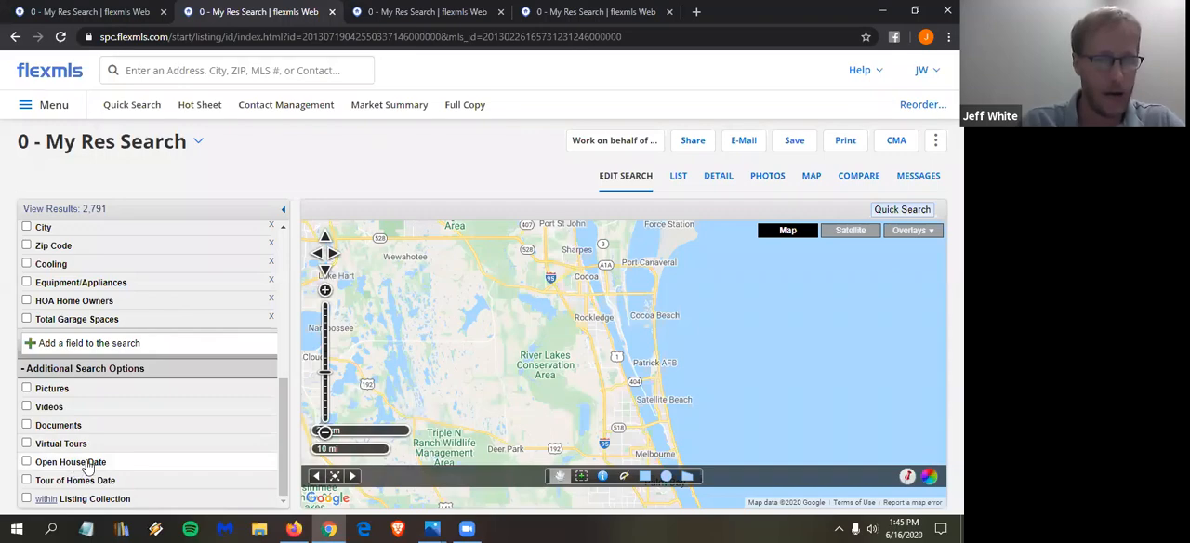
left_click(92, 465)
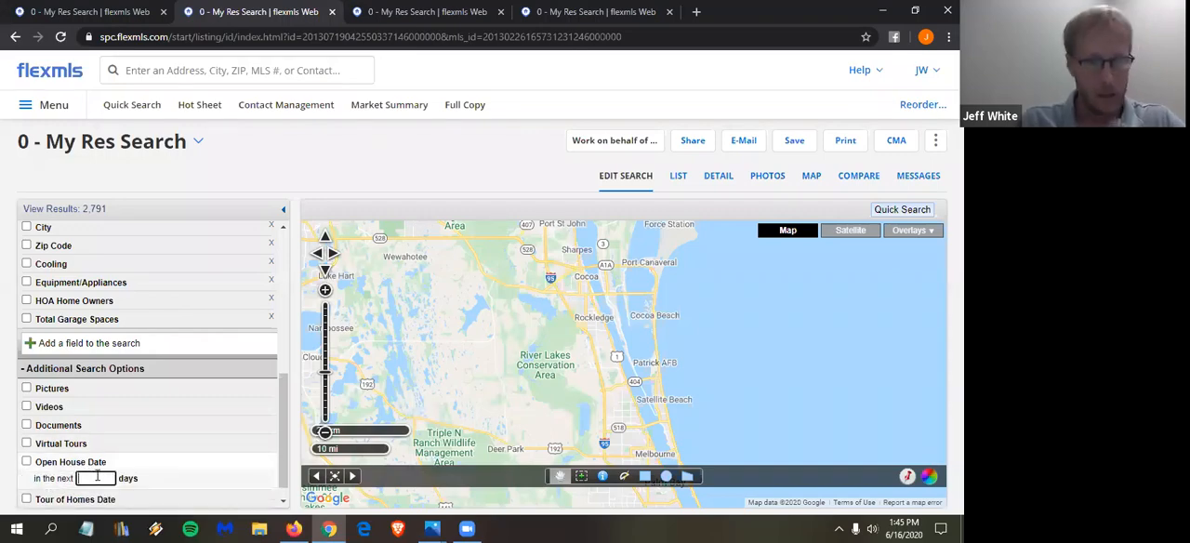
left_click(97, 476)
type("4")
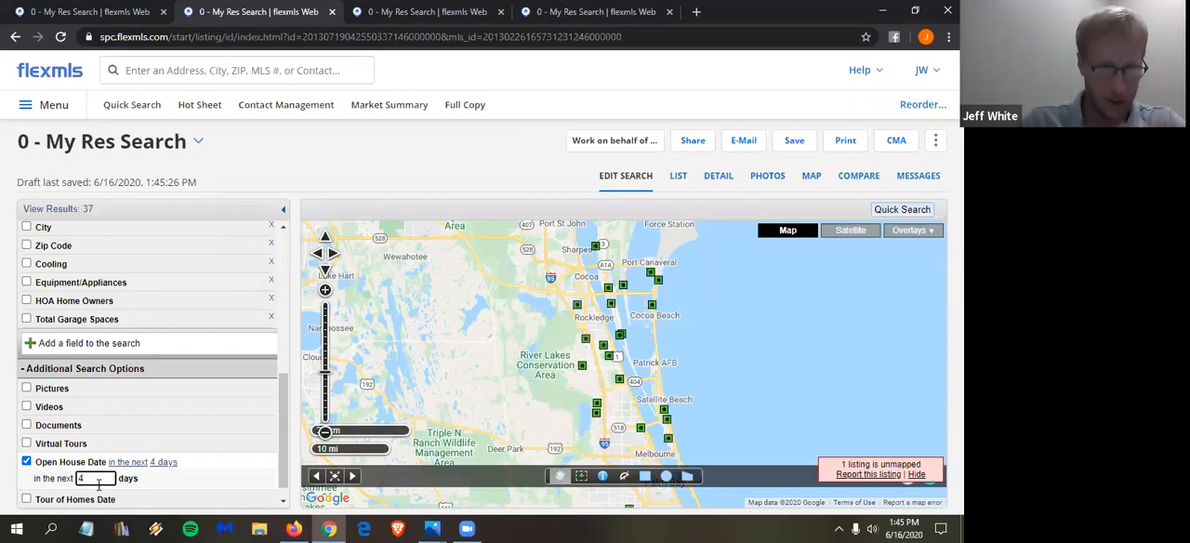
- Restrict the list price to between 300,000 and 350,000
scroll(116, 461, "up", 10)
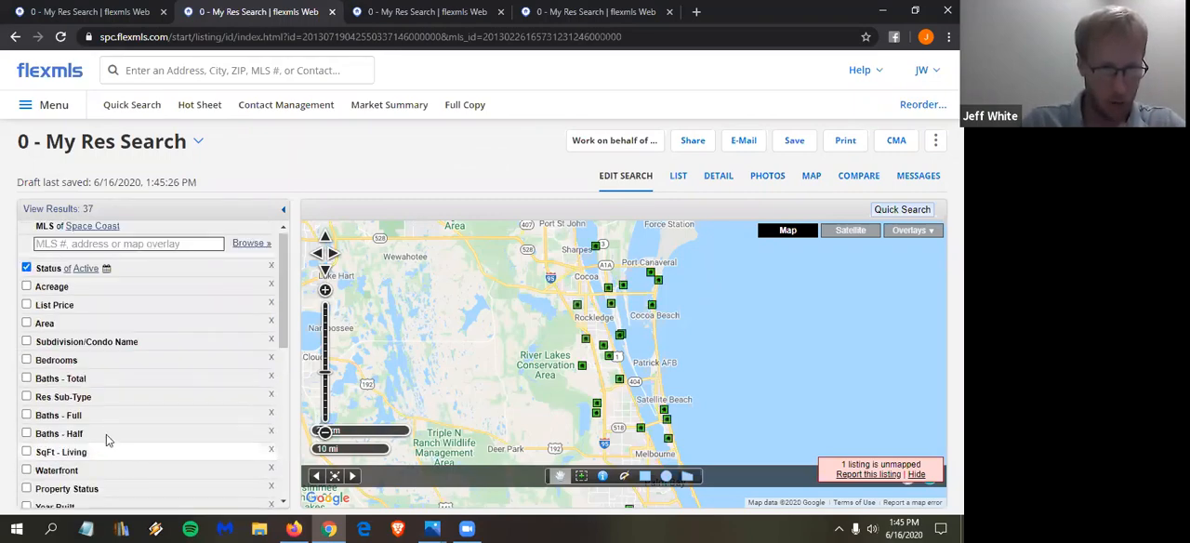
left_click(67, 305)
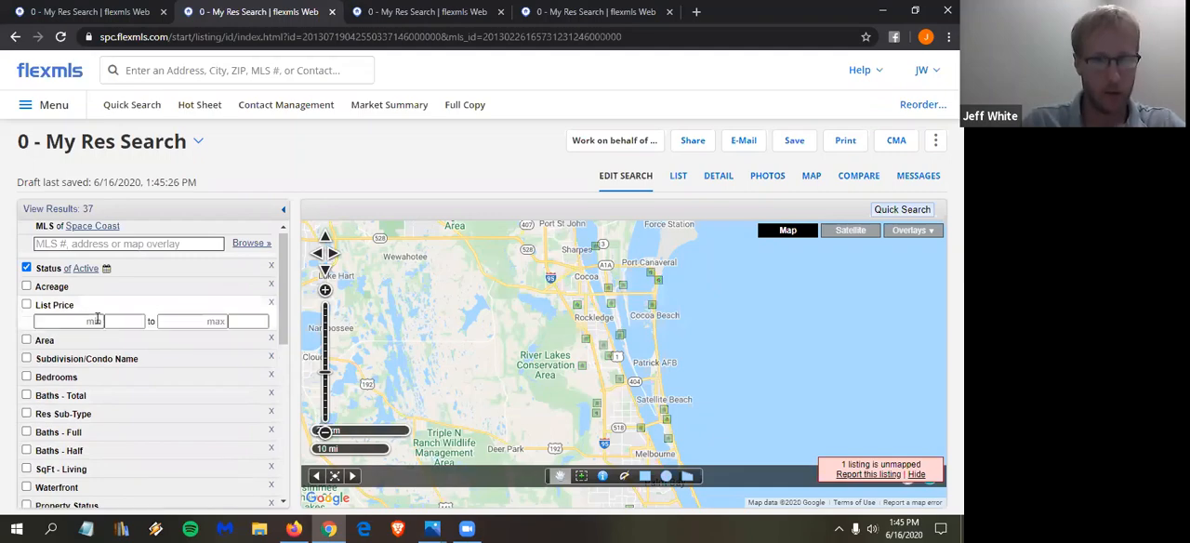
type("3000000")
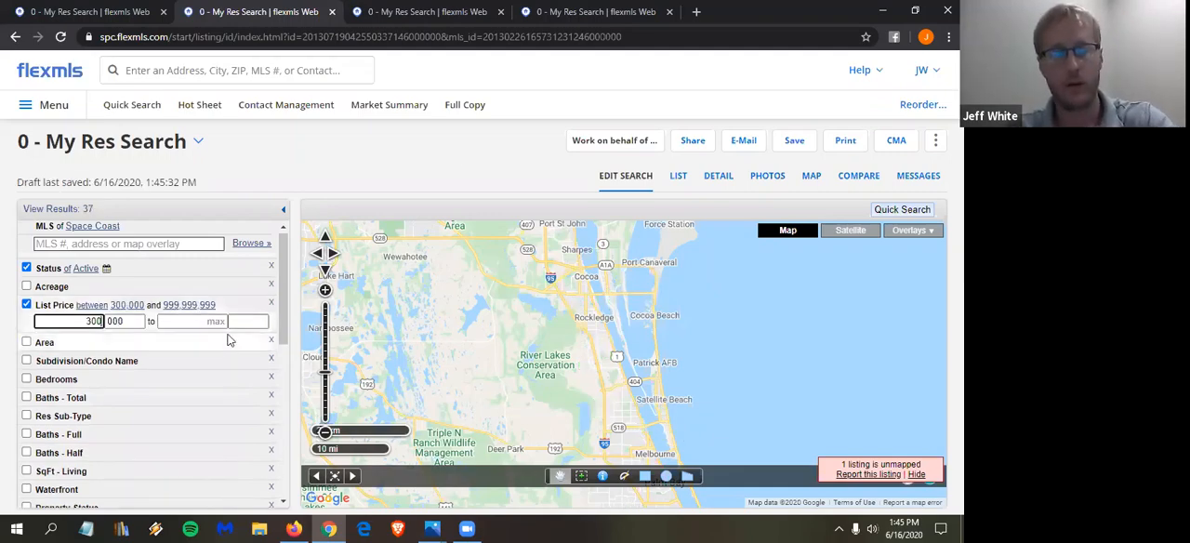
left_click(215, 321)
type("3500000")
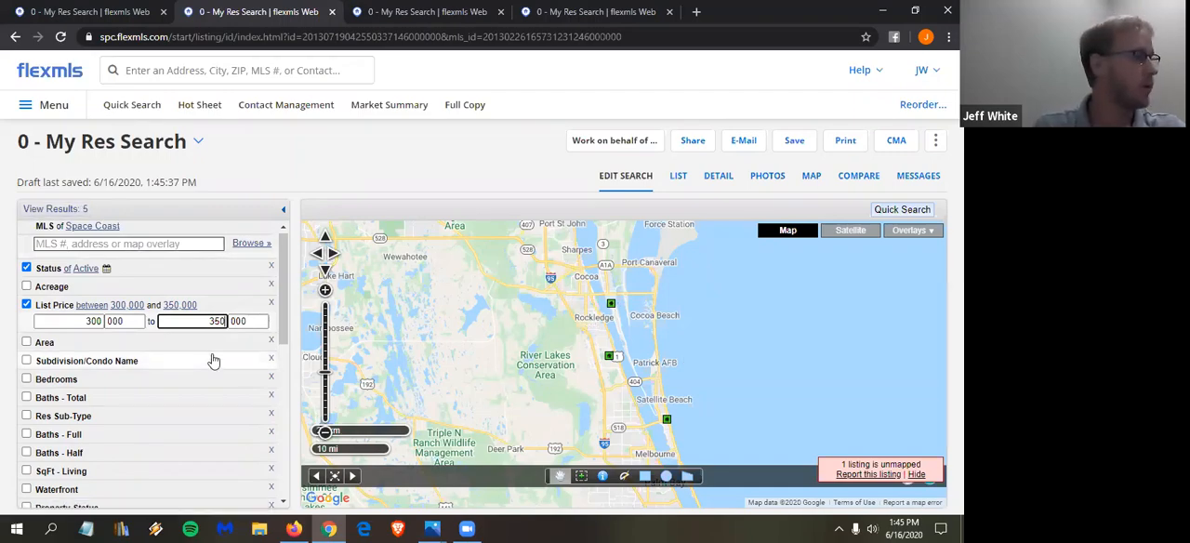
- Create a Quick CMA from all search results, keeping SqFt - Living as the statistical average field
left_click(897, 149)
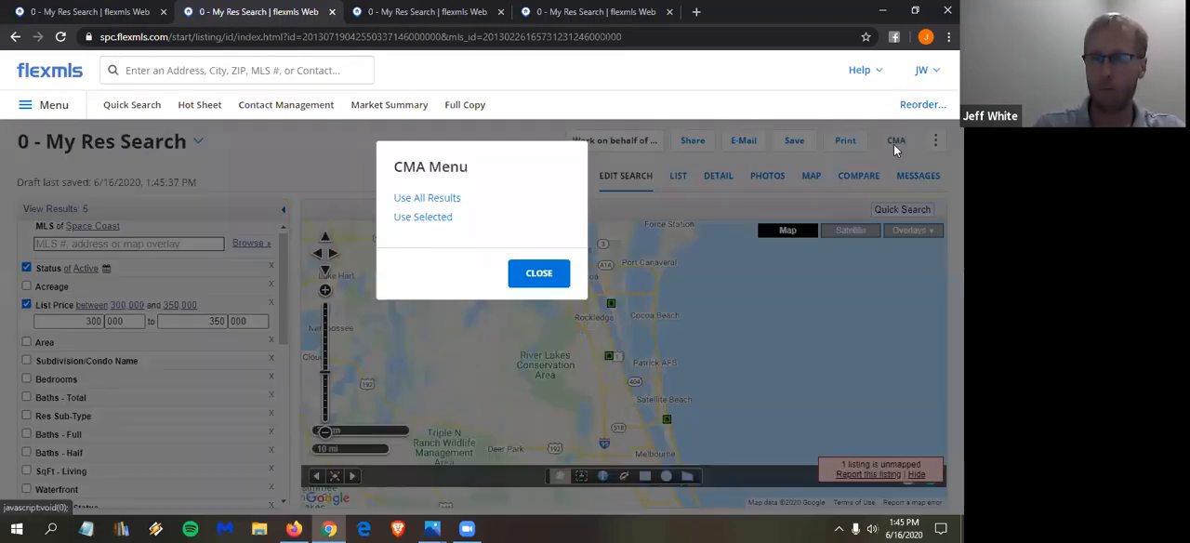
left_click(455, 199)
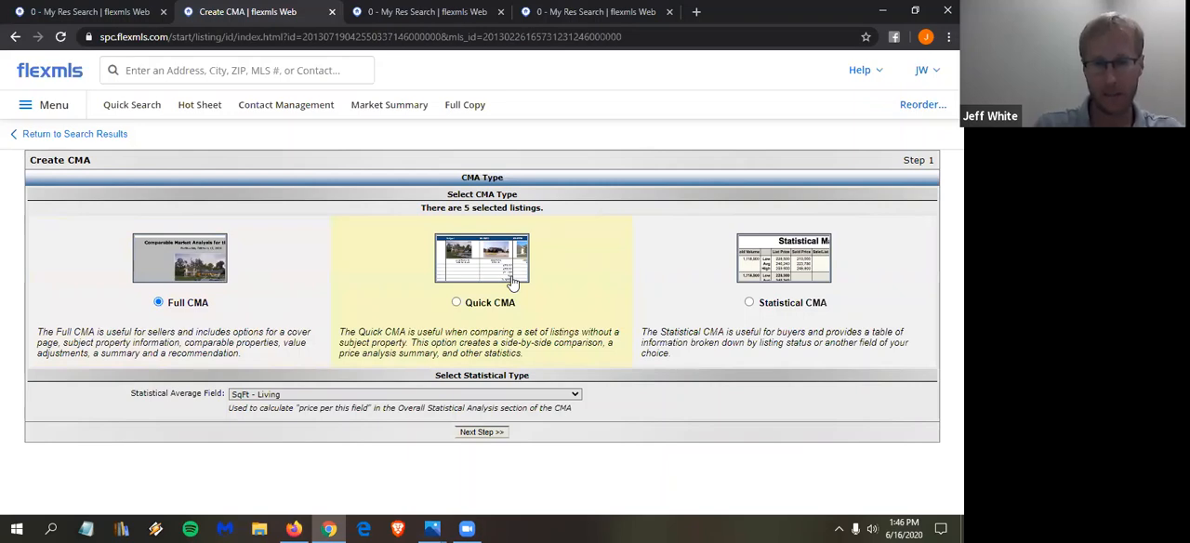
left_click(455, 303)
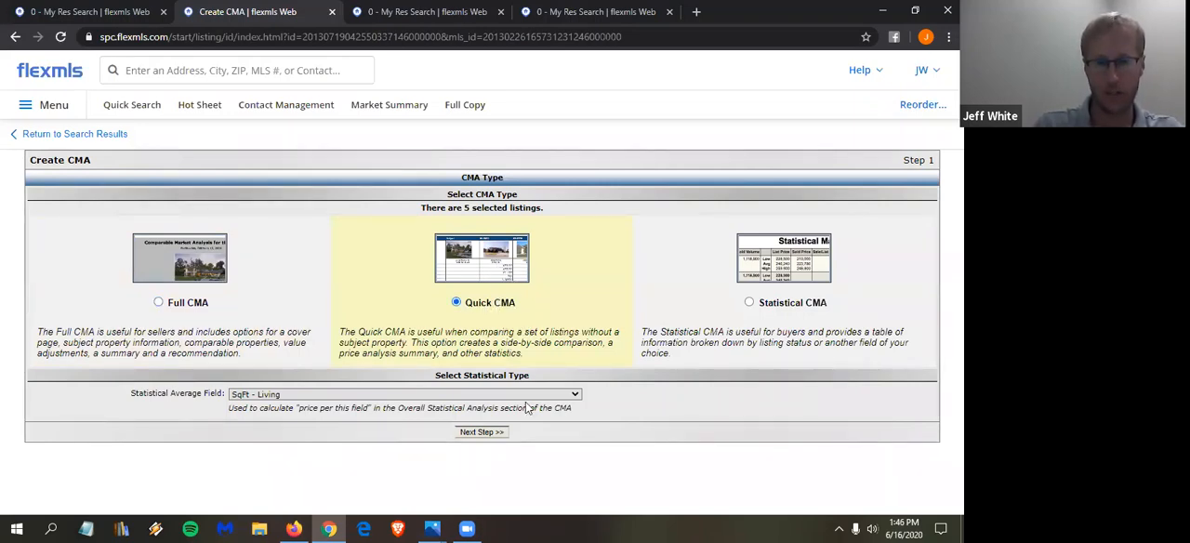
left_click(479, 435)
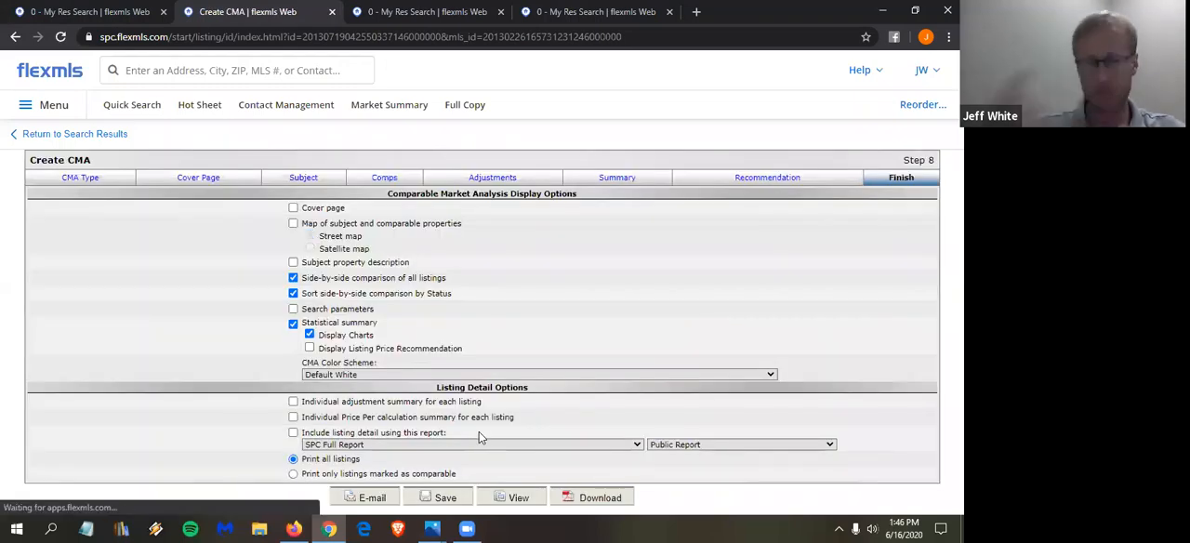
- Include the cover page and SPC Full Report listing detail, exclude status sorting and the statistical summary, and view the CMA report
left_click(326, 211)
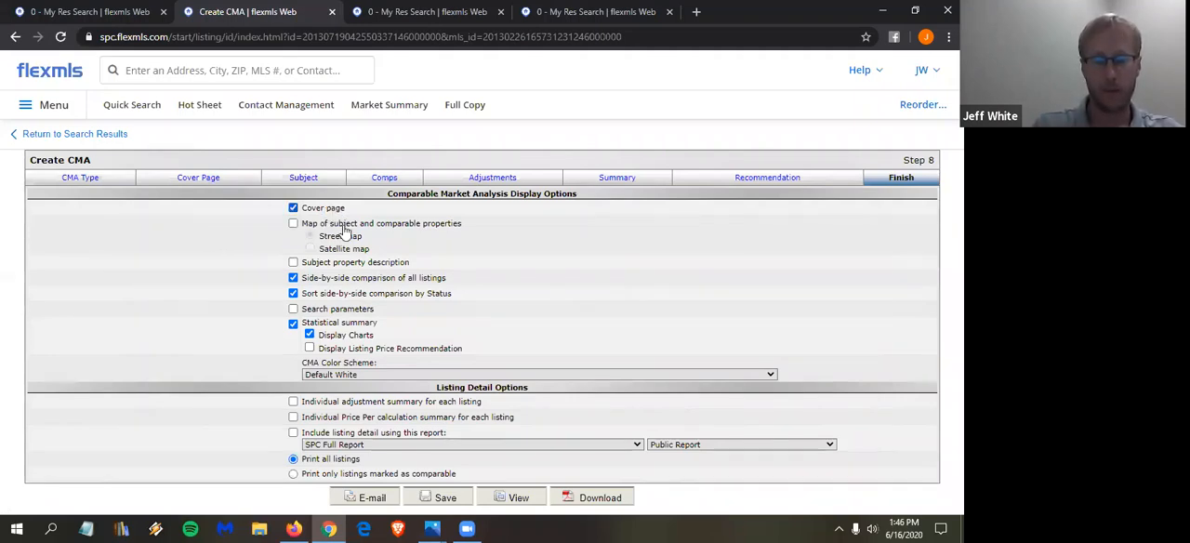
left_click(372, 293)
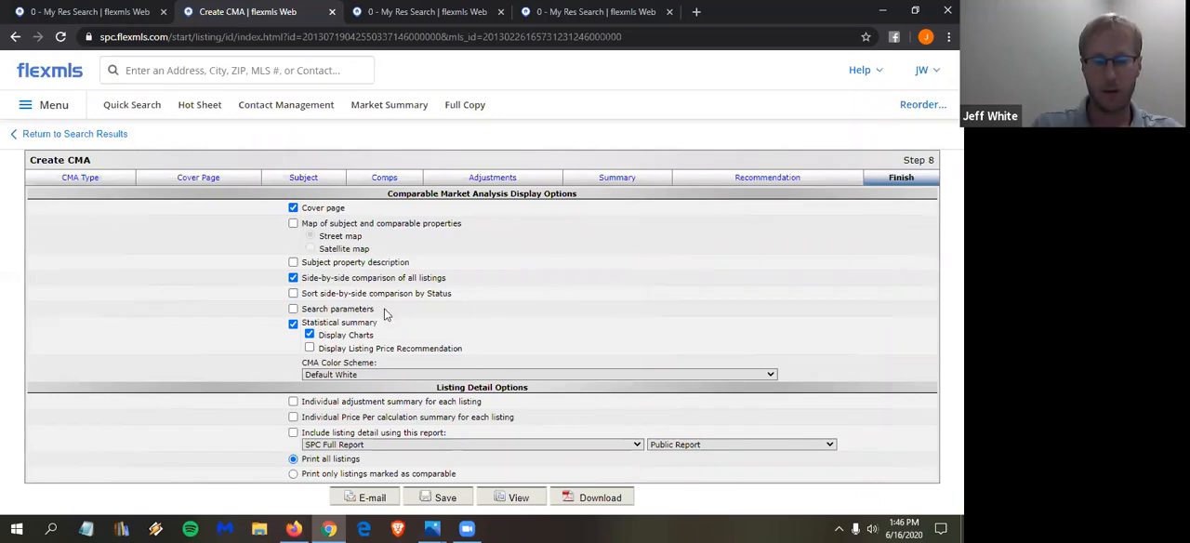
left_click(294, 325)
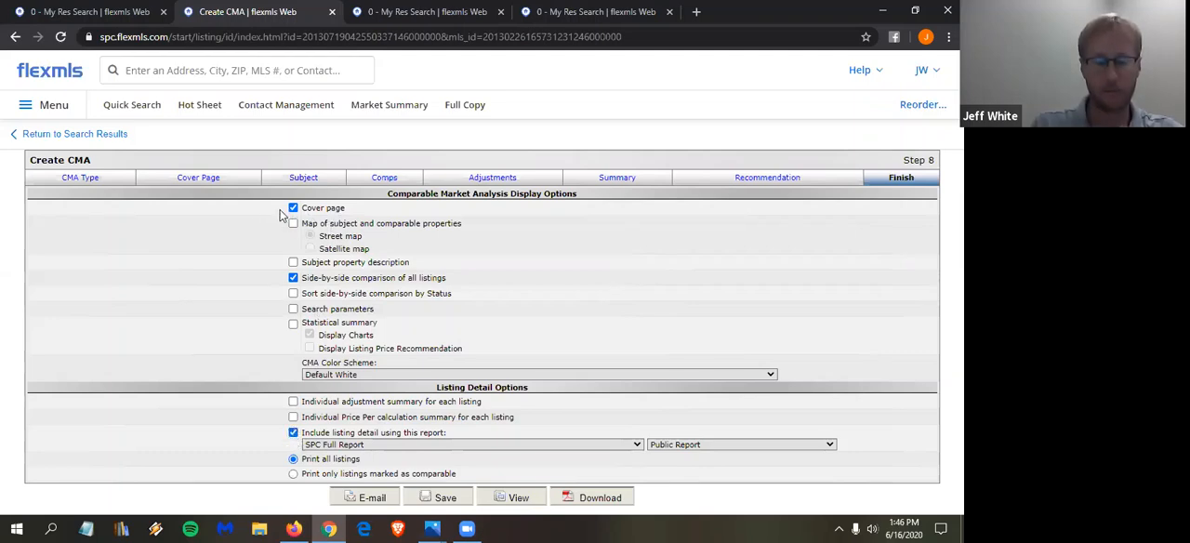
left_click(374, 448)
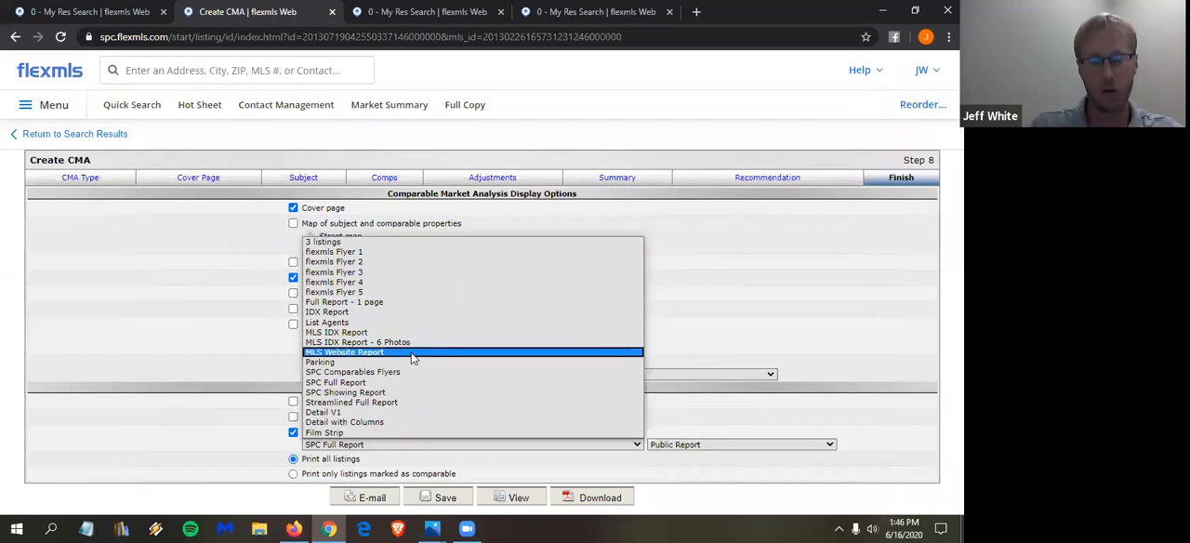
left_click(215, 419)
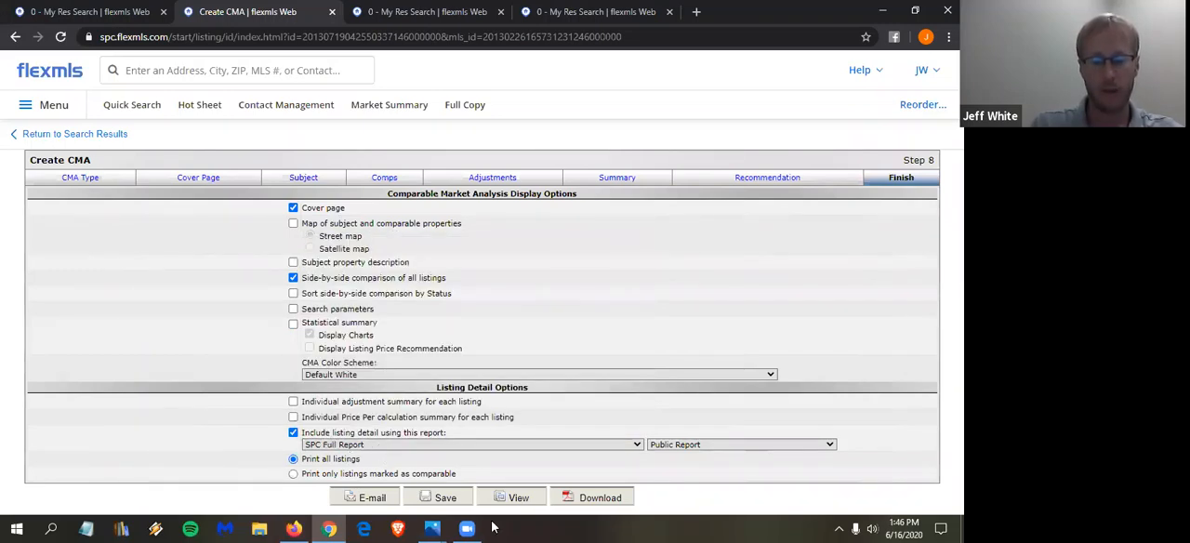
left_click(517, 503)
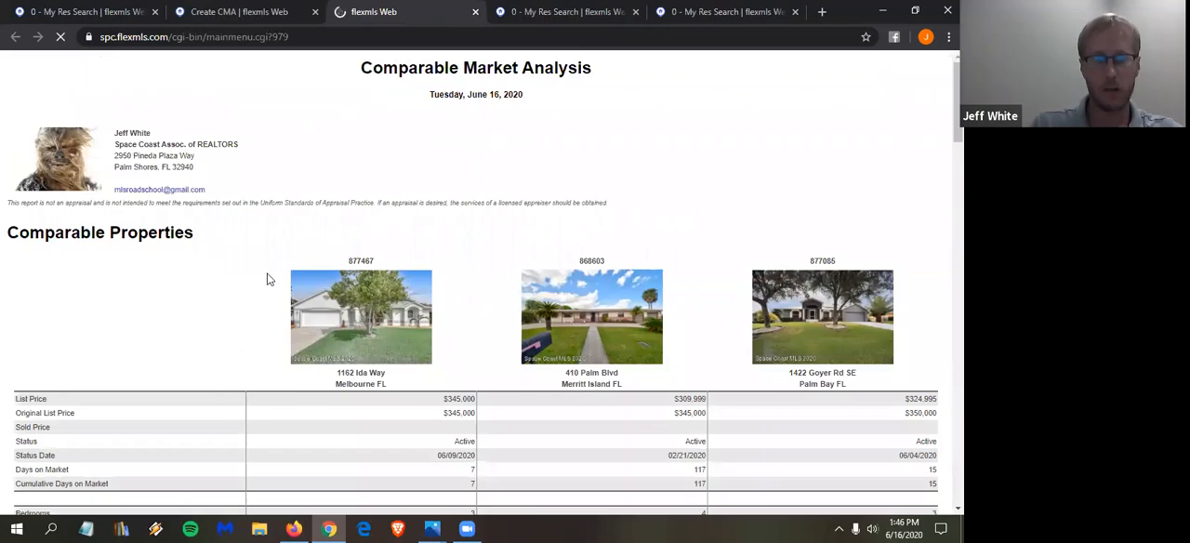
- Examine the side-by-side comparison of the comparable properties in the report, down to the start of the individual listing details
scroll(372, 316, "down", 1)
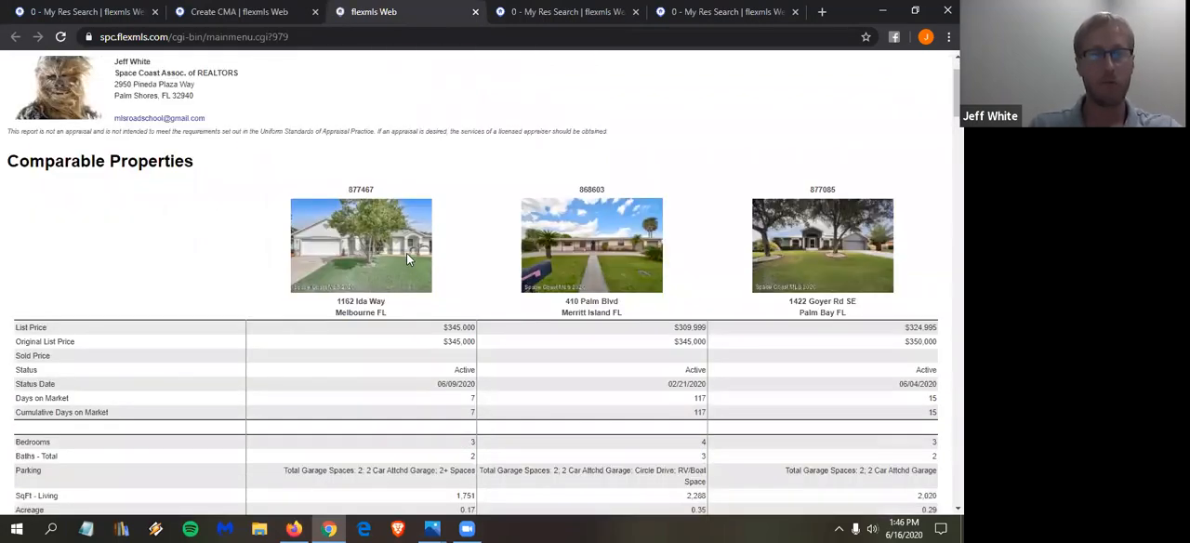
scroll(372, 223, "down", 1)
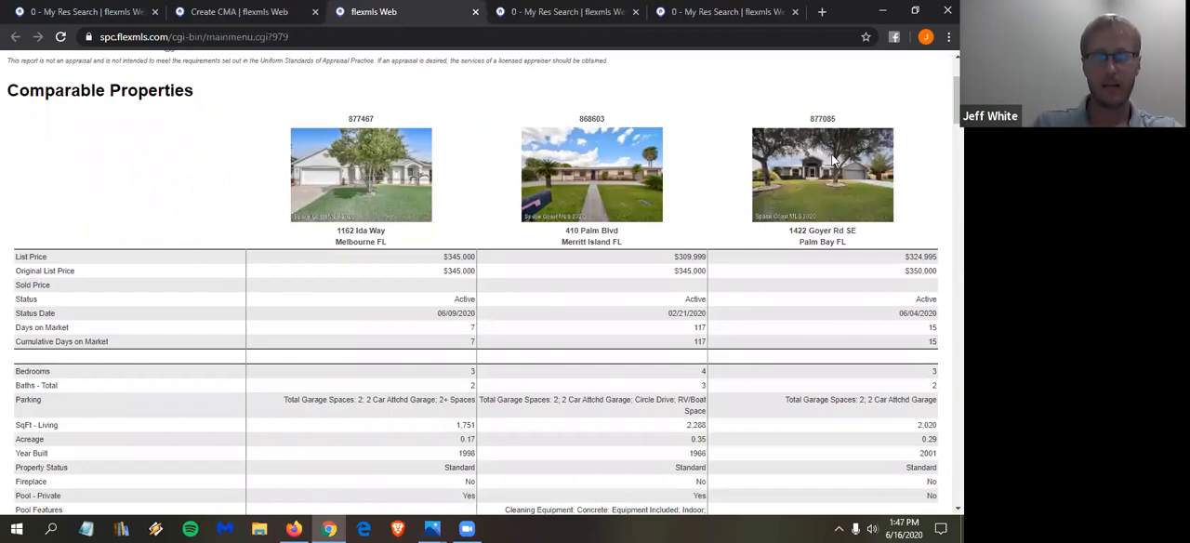
scroll(835, 161, "down", 9)
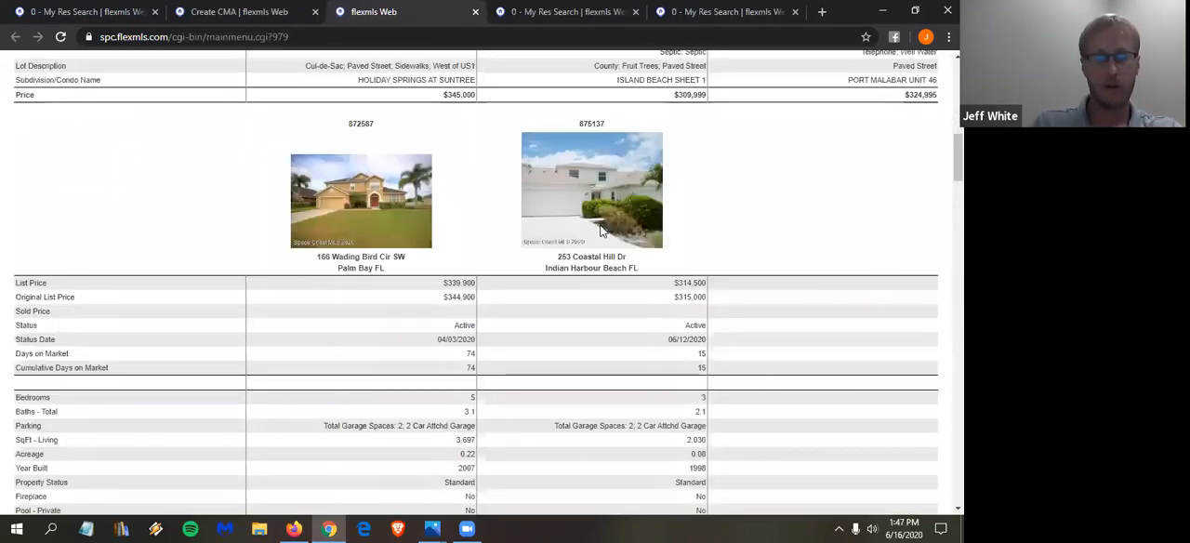
scroll(600, 231, "down", 5)
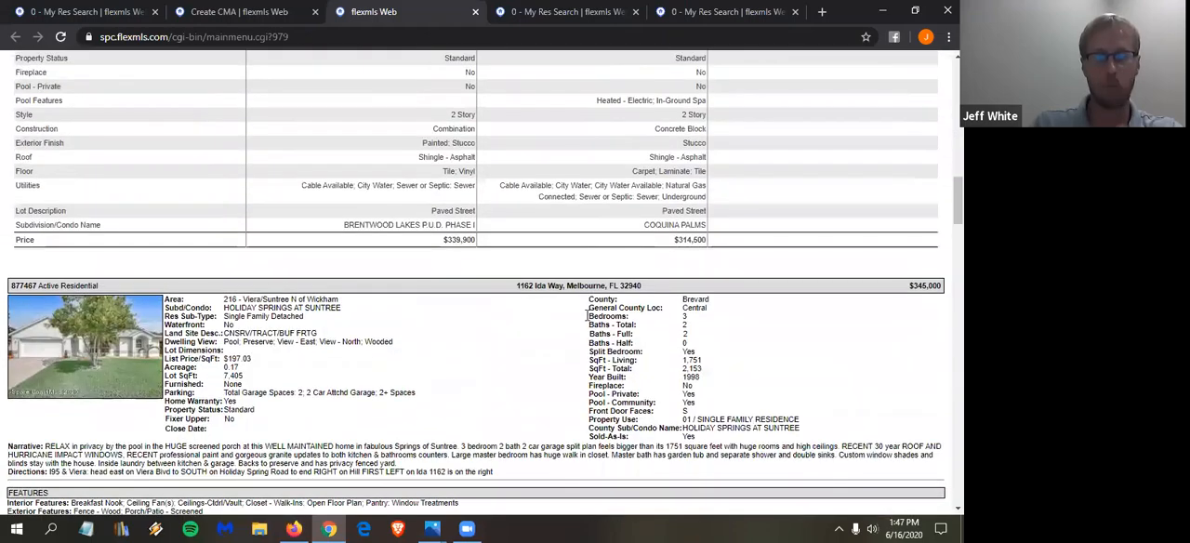
scroll(595, 398, "up", 4)
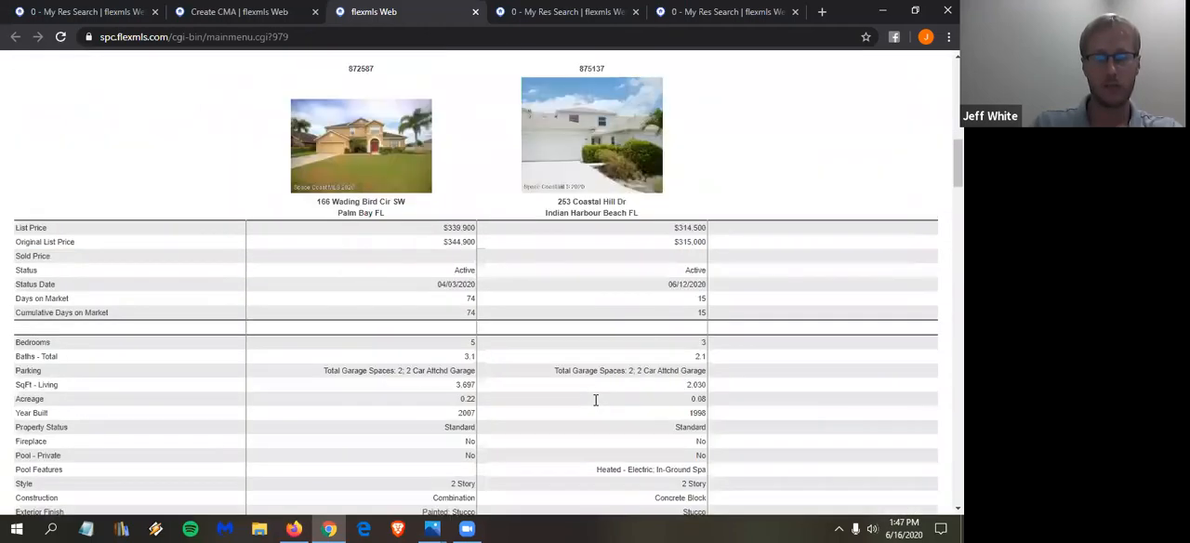
scroll(596, 400, "up", 10)
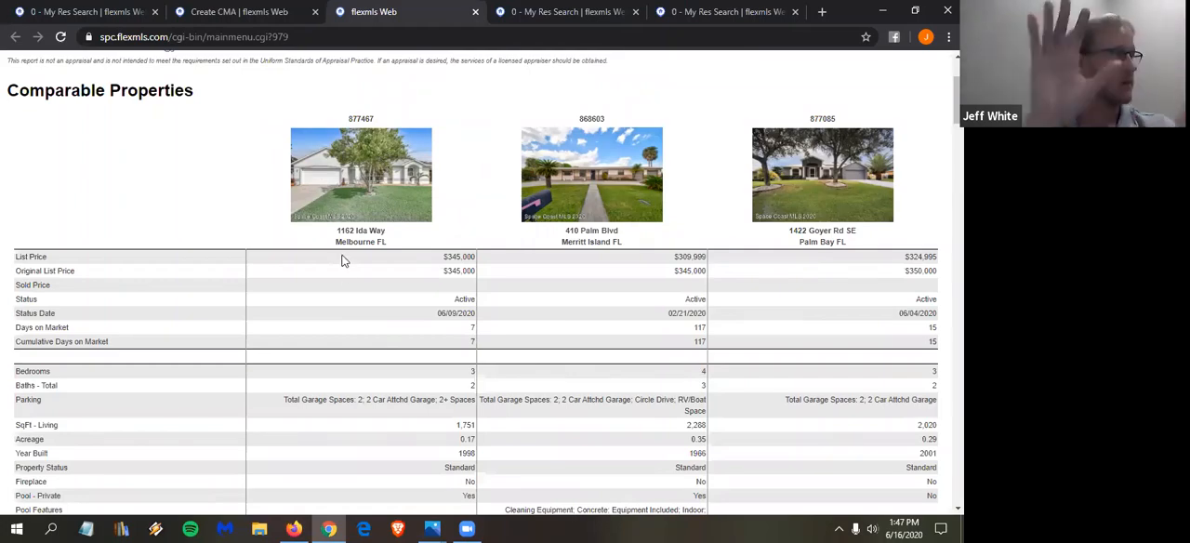
scroll(419, 141, "down", 1)
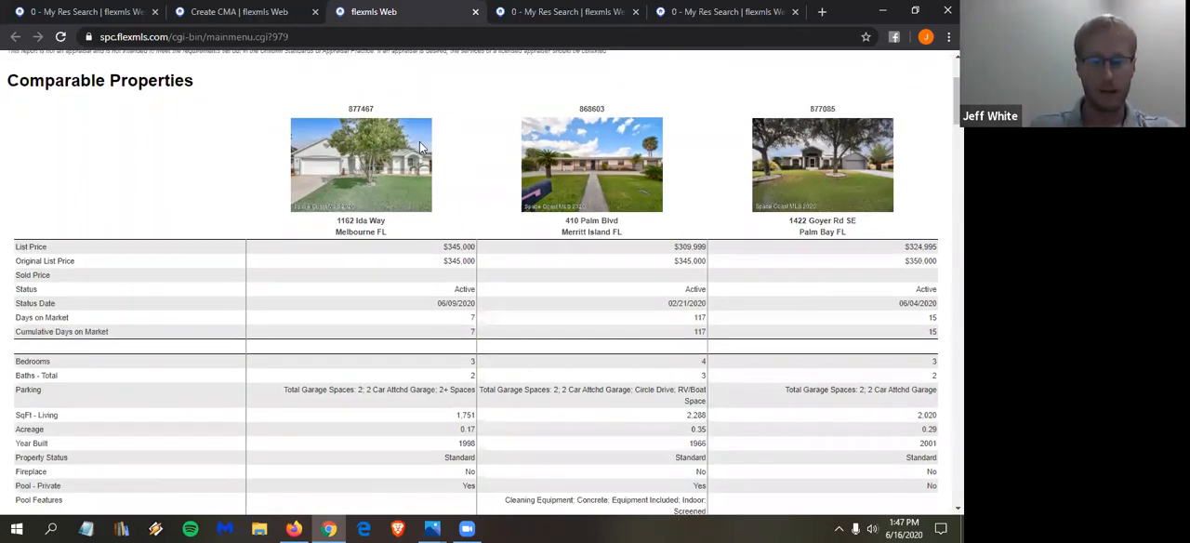
scroll(330, 404, "down", 3)
scroll(360, 389, "down", 1)
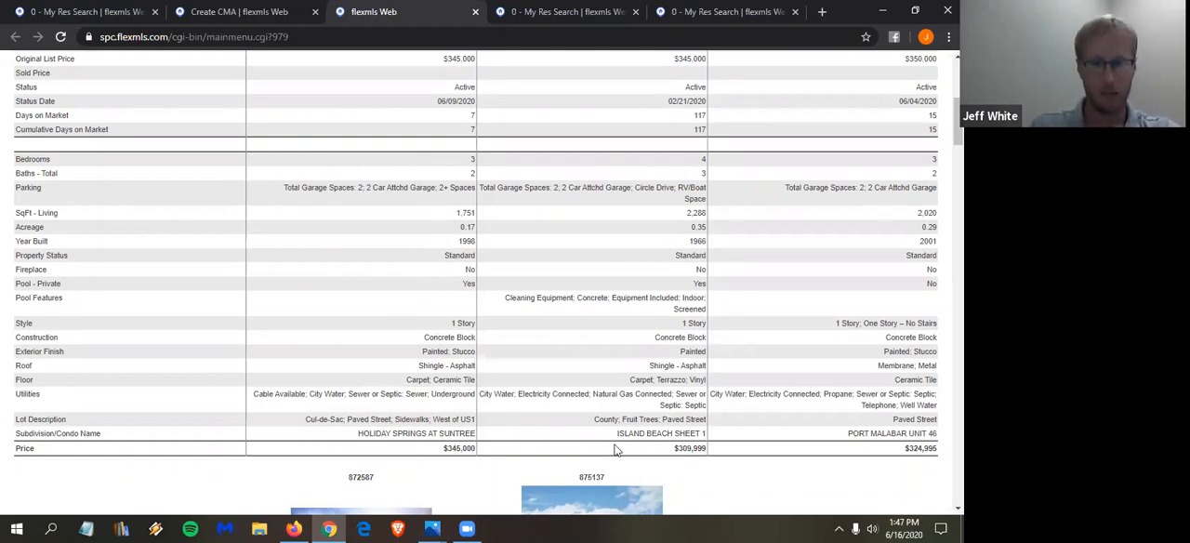
scroll(614, 450, "up", 3)
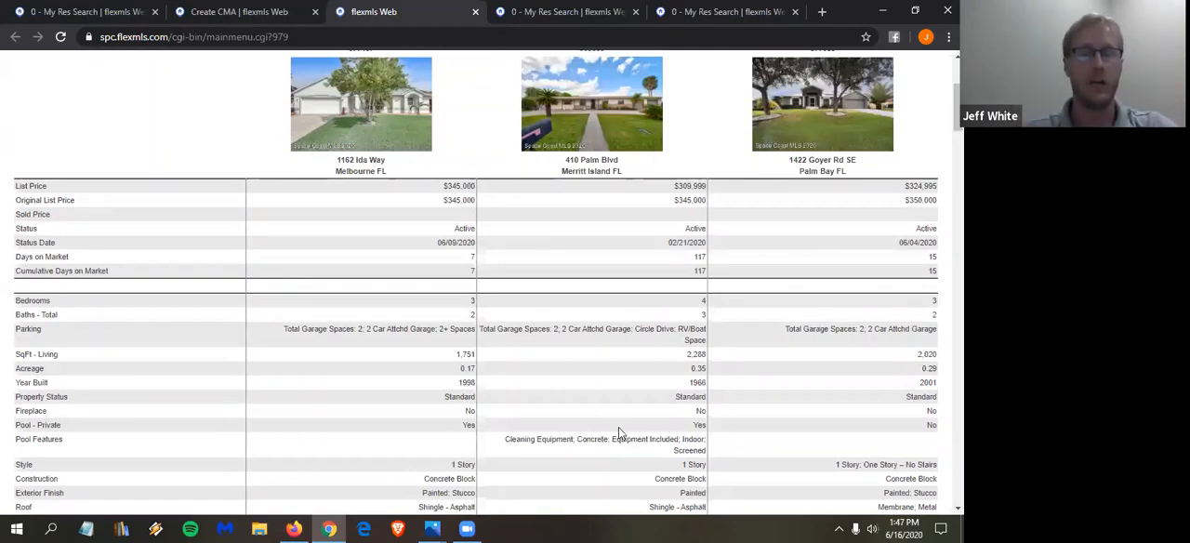
scroll(560, 437, "down", 6)
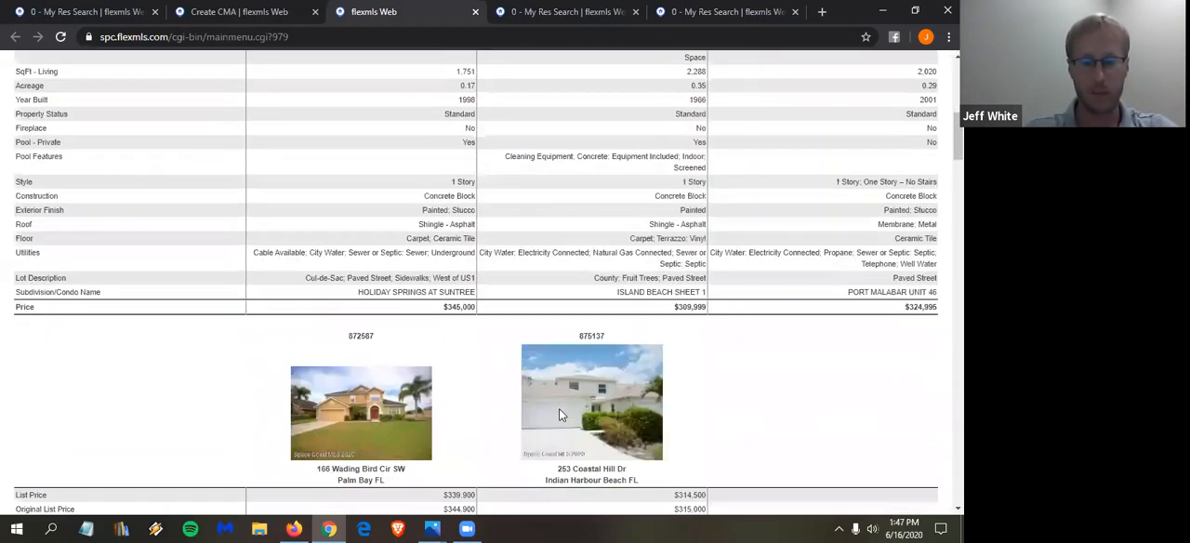
scroll(559, 410, "down", 3)
scroll(559, 409, "up", 8)
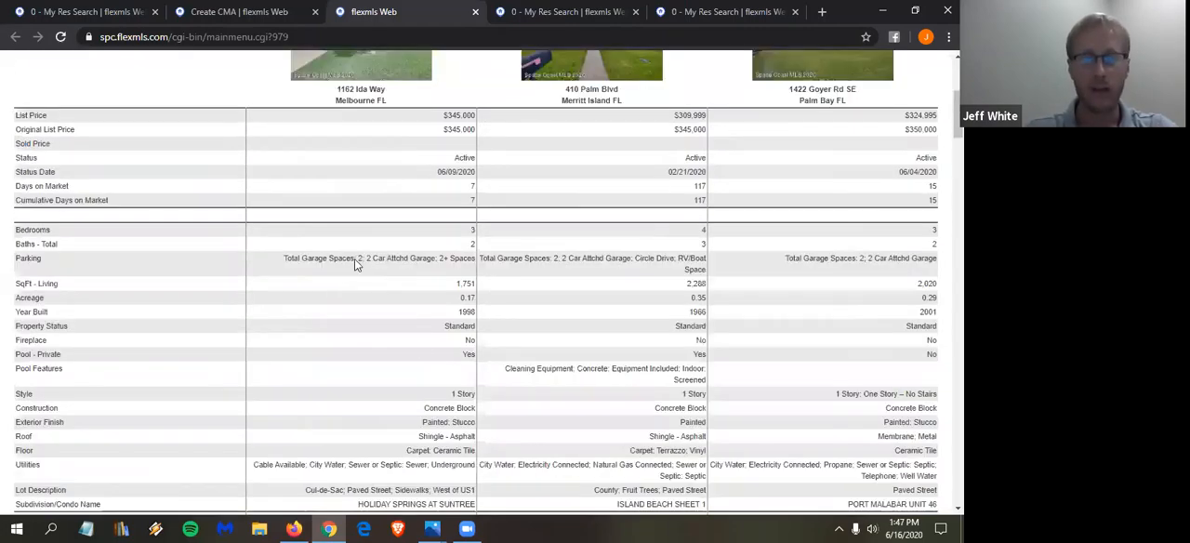
scroll(784, 276, "up", 3)
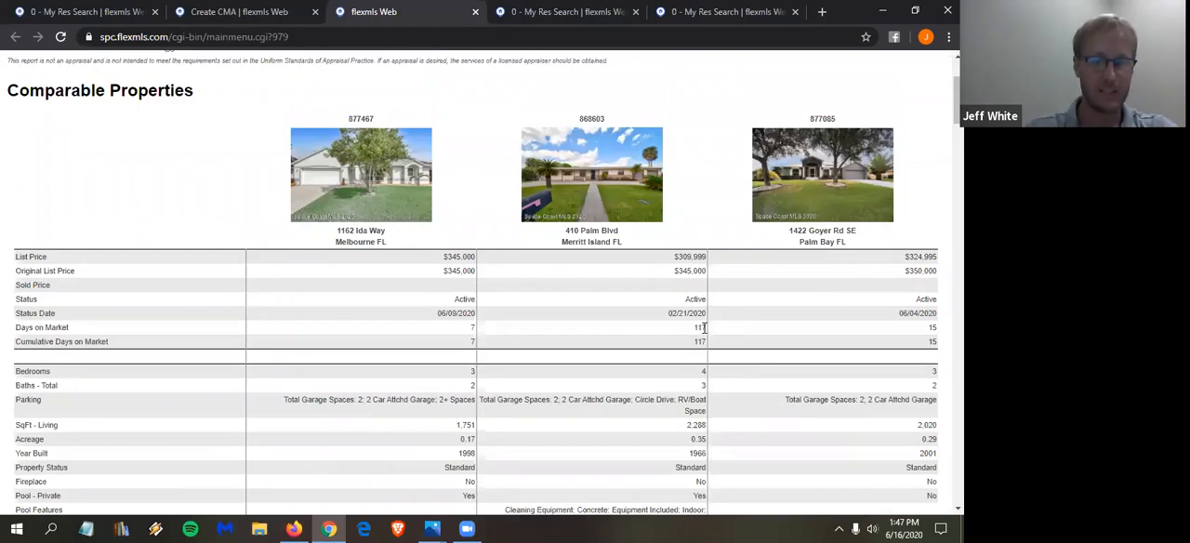
scroll(704, 327, "down", 5)
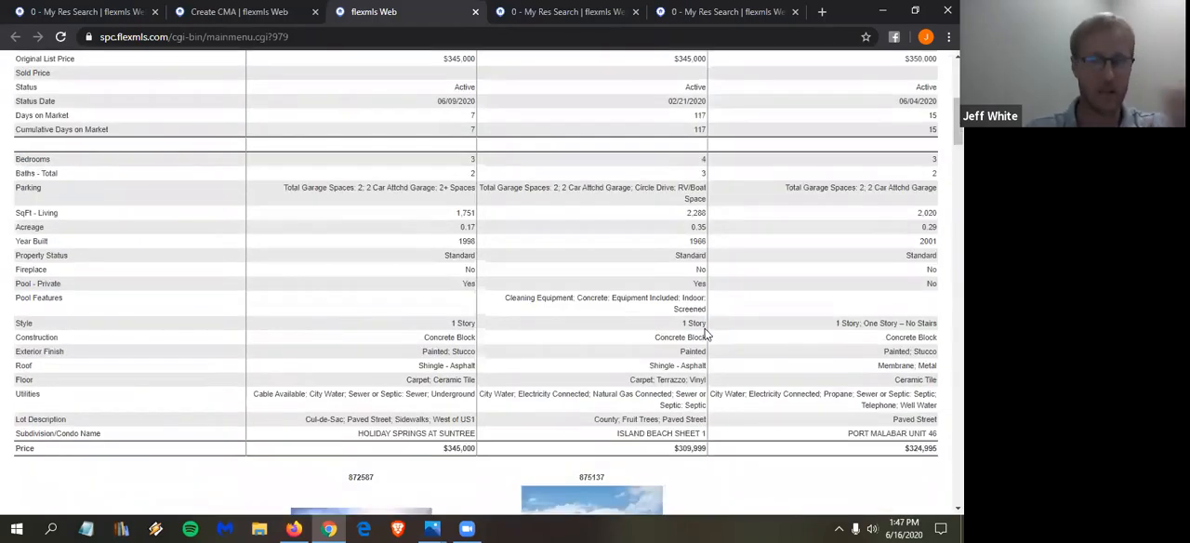
scroll(696, 347, "down", 4)
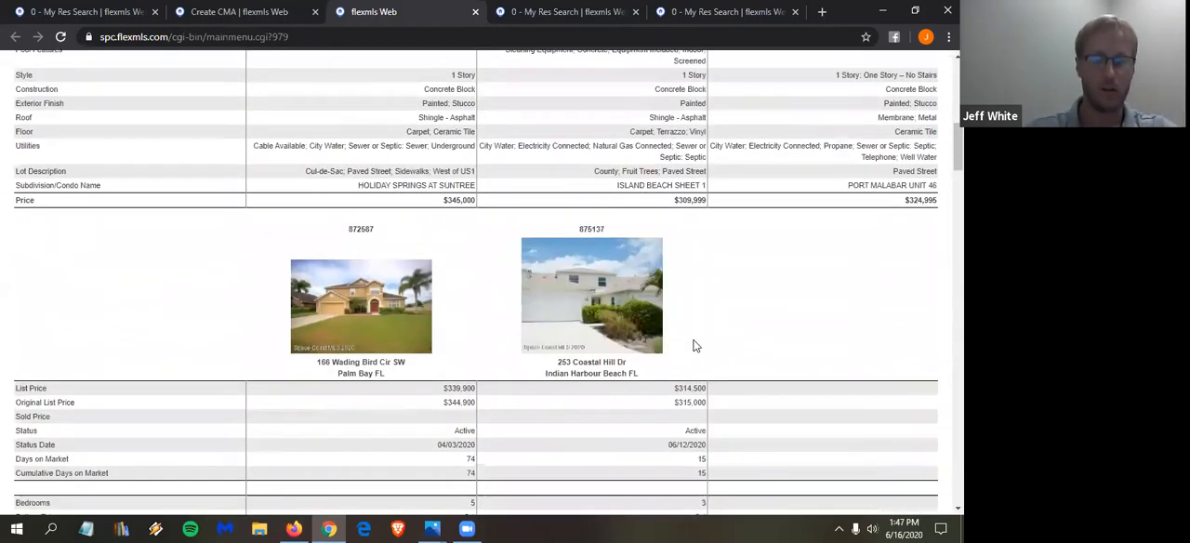
scroll(693, 346, "down", 4)
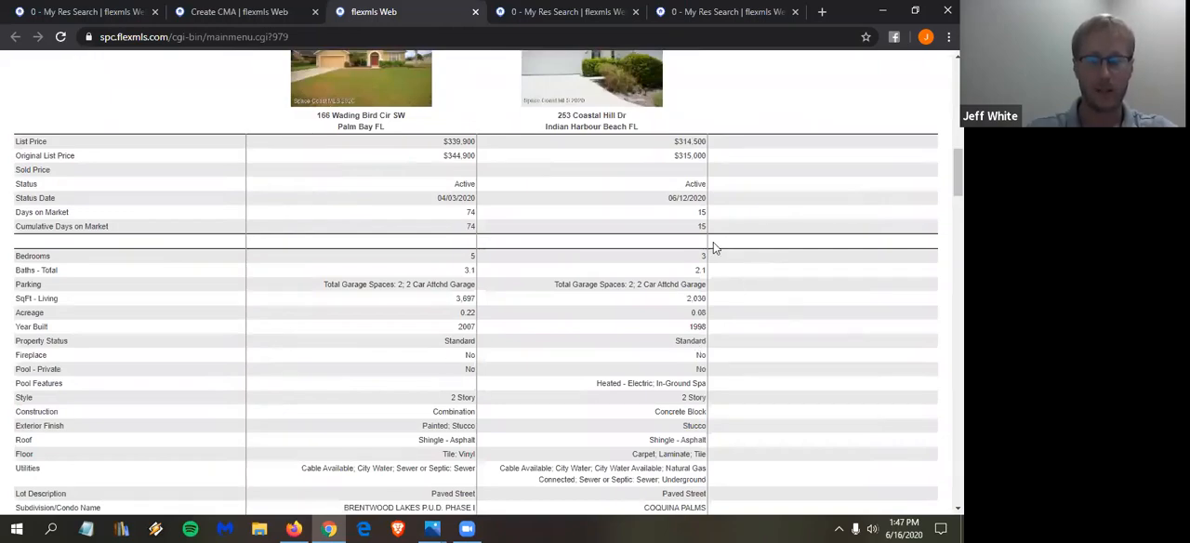
scroll(743, 271, "down", 4)
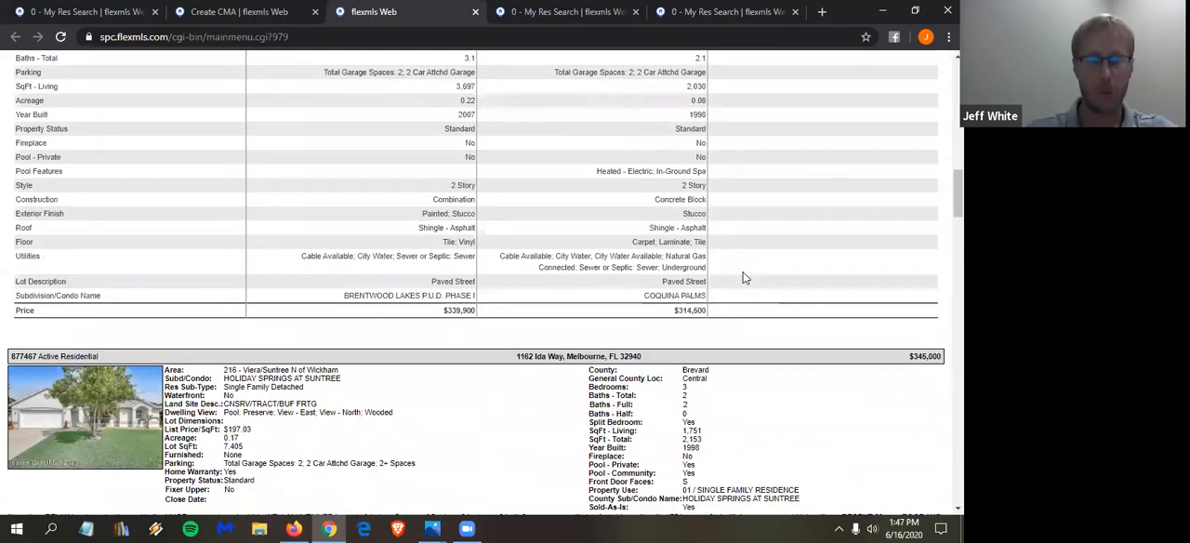
scroll(743, 272, "up", 4)
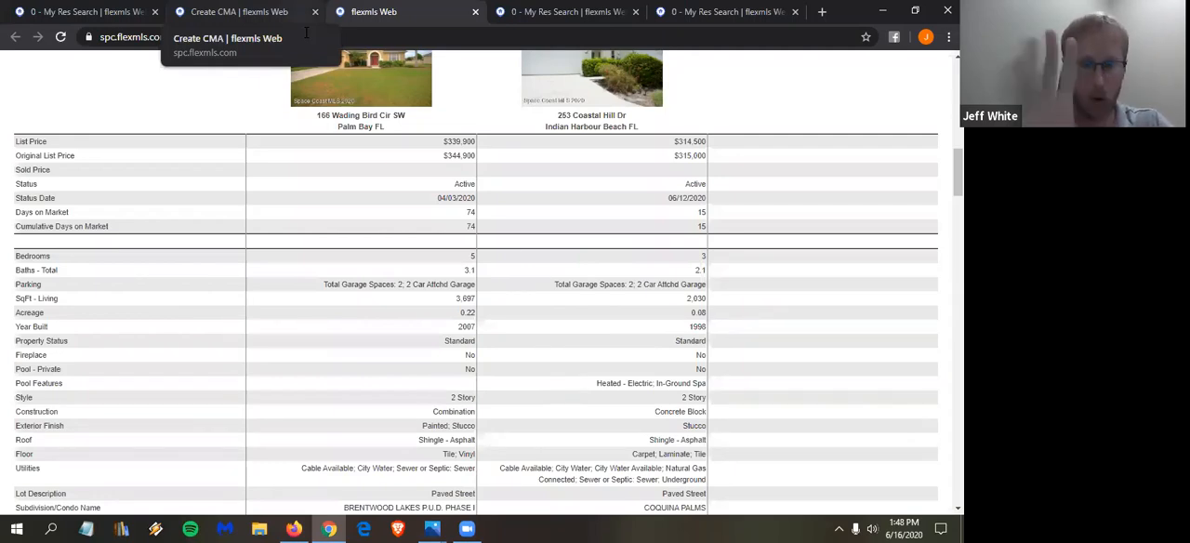
- Close the Quick CMA setup without saving, its report and the extra search pages, keeping only the original My Res Search open
scroll(292, 245, "up", 4)
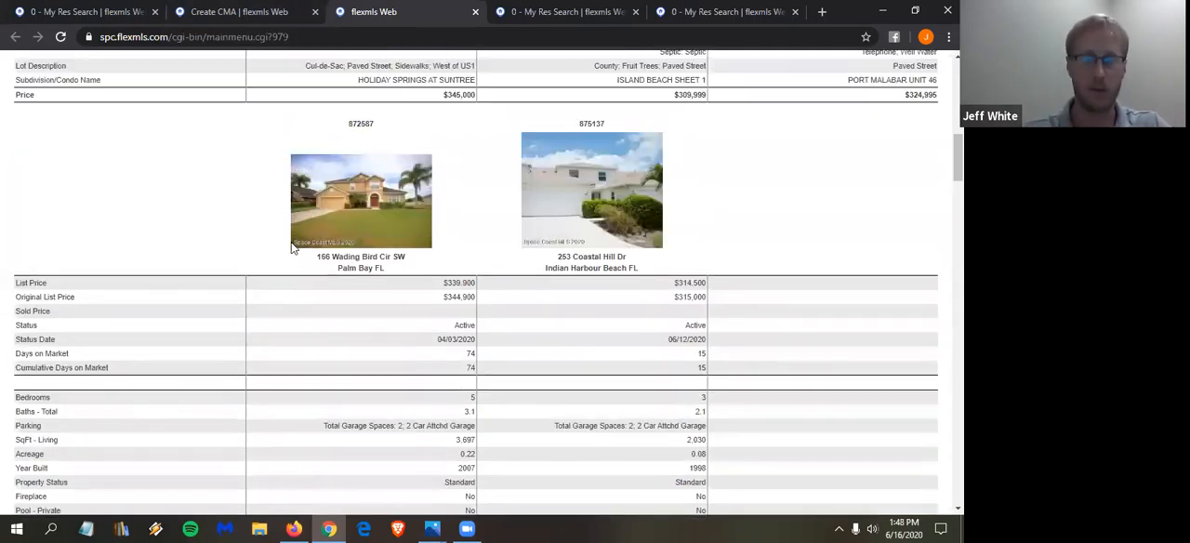
scroll(397, 266, "up", 2)
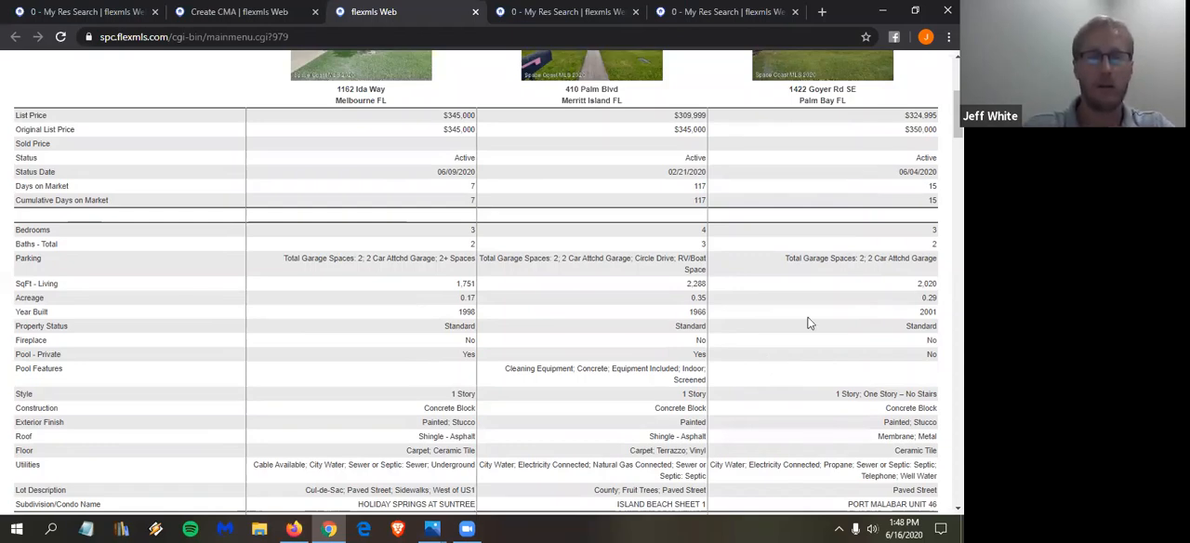
left_click(201, 20)
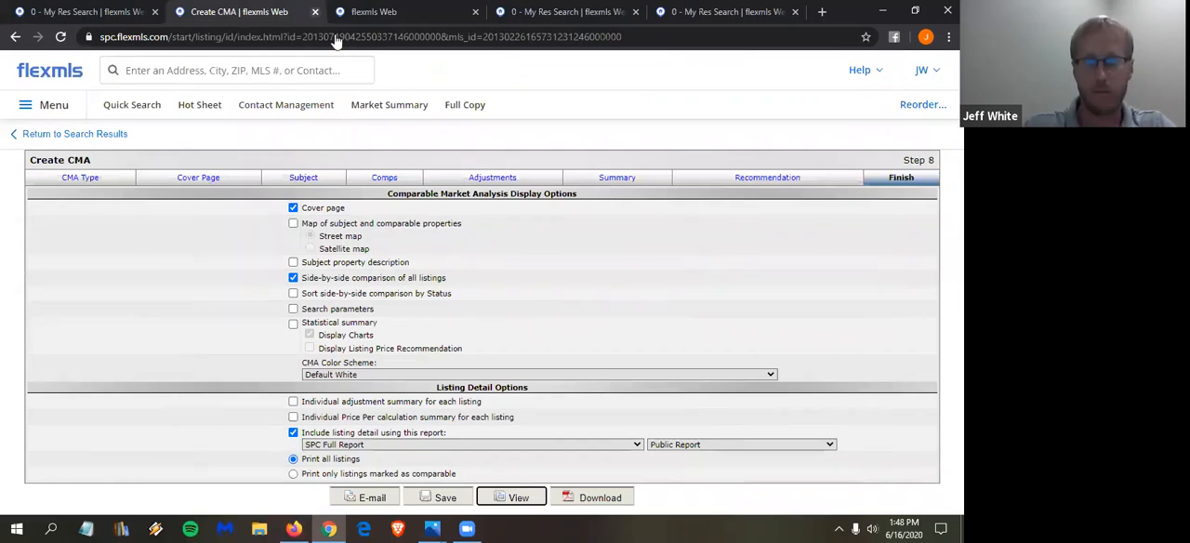
left_click(314, 11)
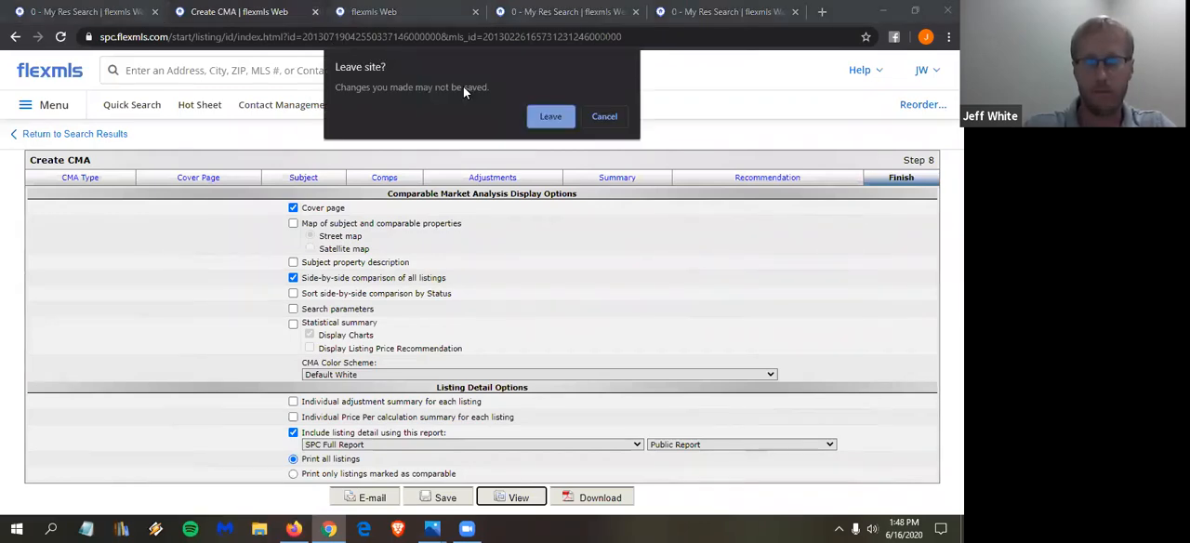
left_click(547, 121)
left_click(332, 11)
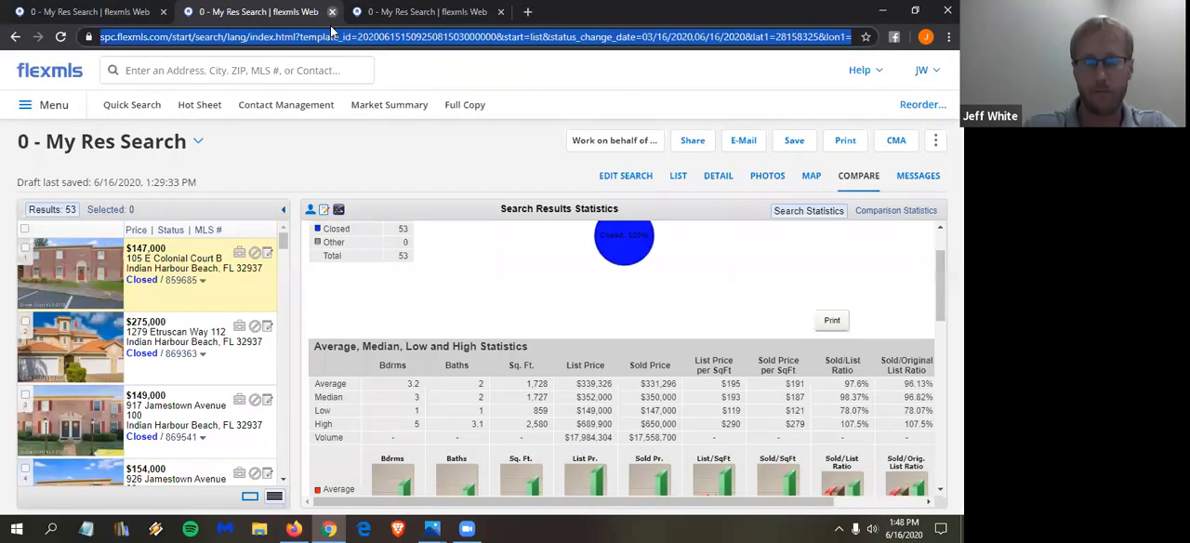
left_click(332, 11)
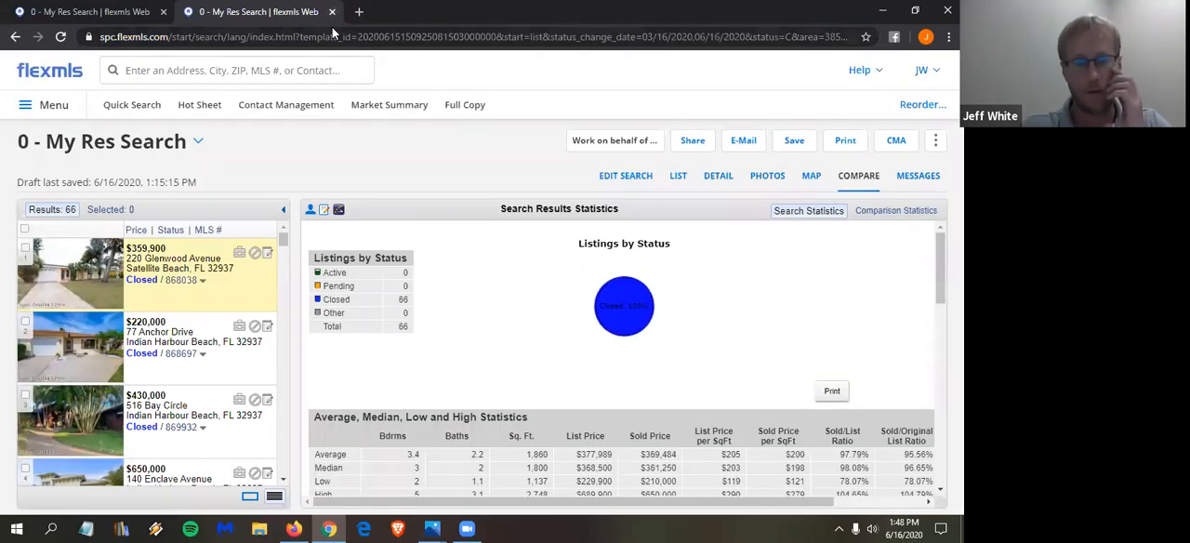
left_click(332, 11)
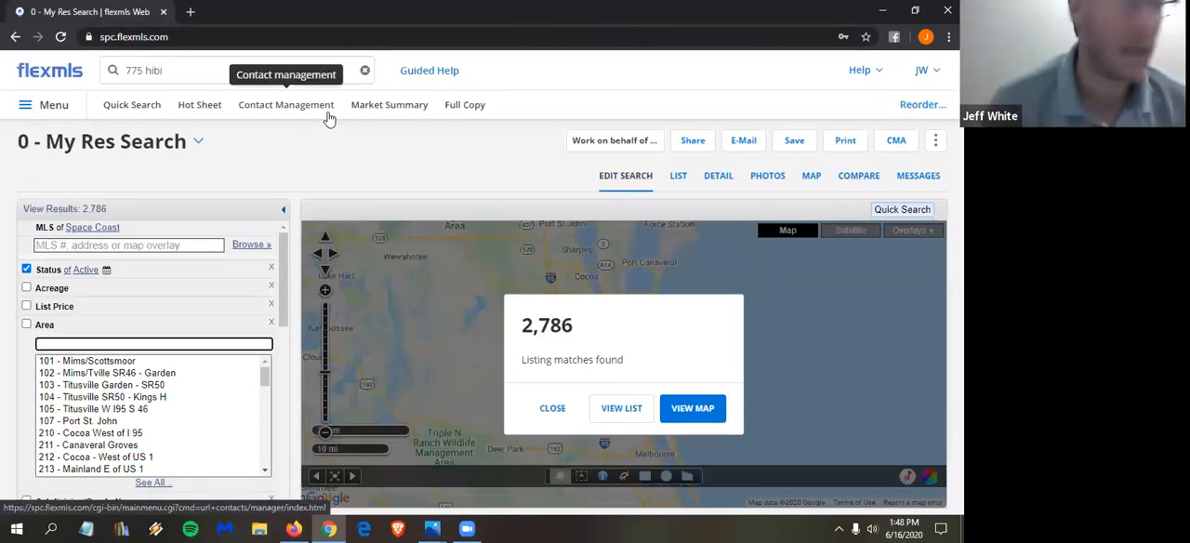
- Start a fresh quick search for Closed listings with a sold date of 3 months back
left_click(134, 108)
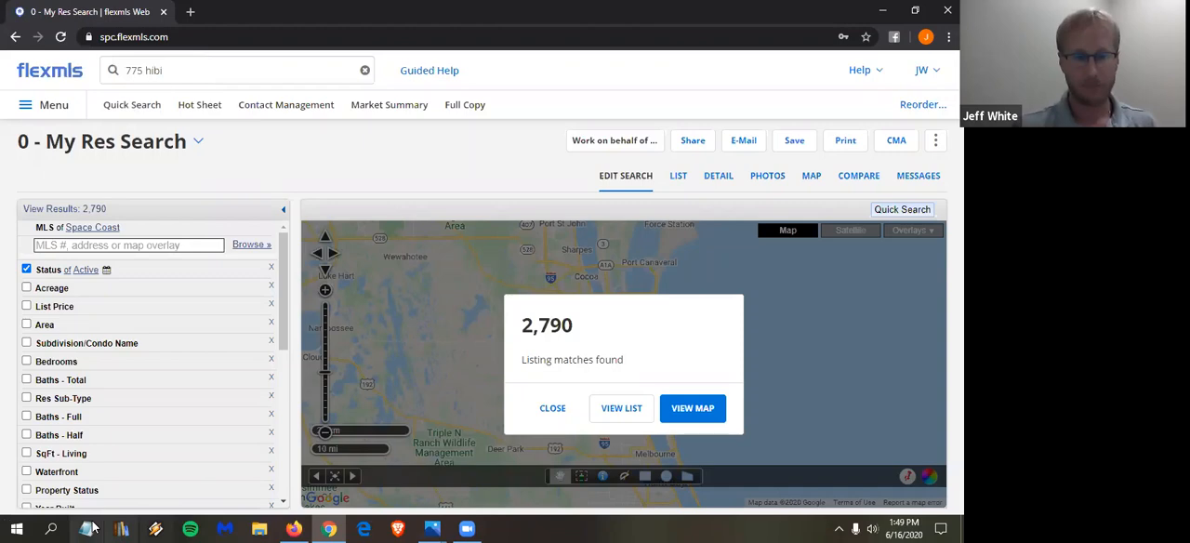
left_click(52, 272)
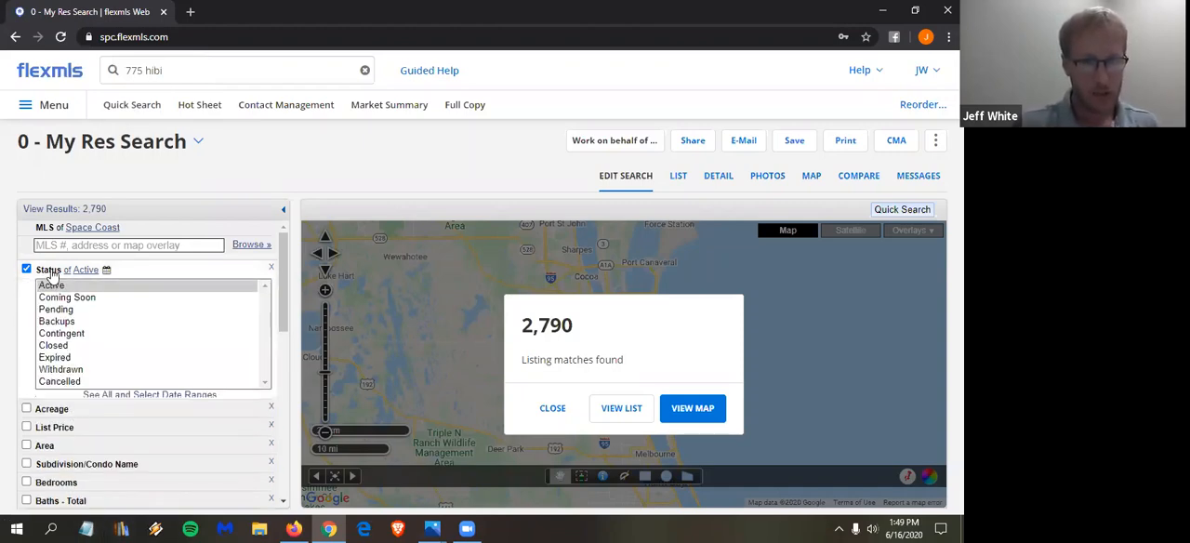
left_click(64, 346)
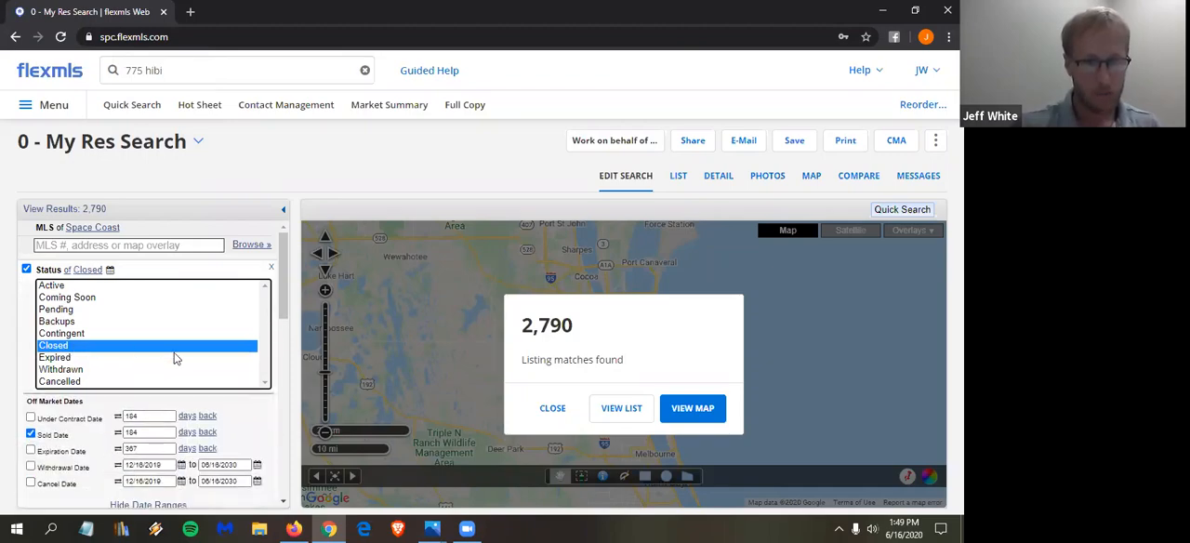
scroll(174, 359, "down", 1)
left_click(137, 361)
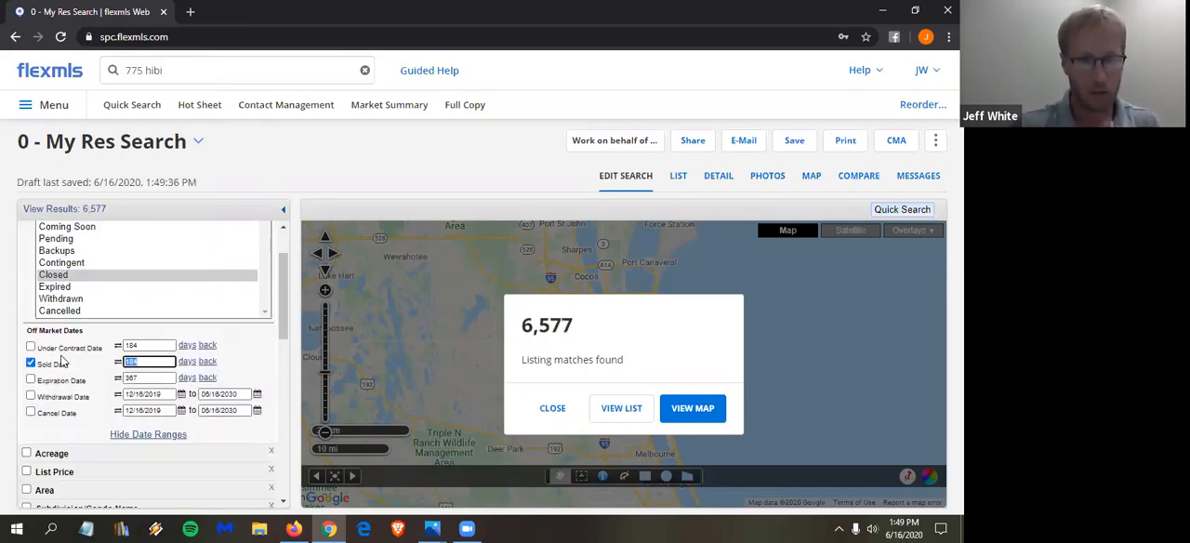
type("3")
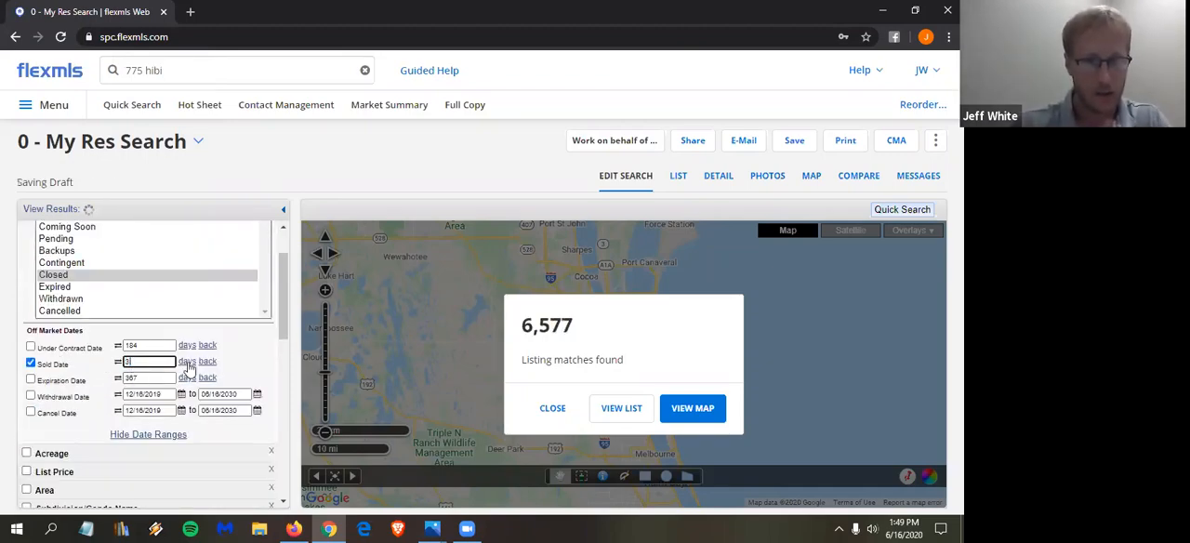
left_click(187, 362)
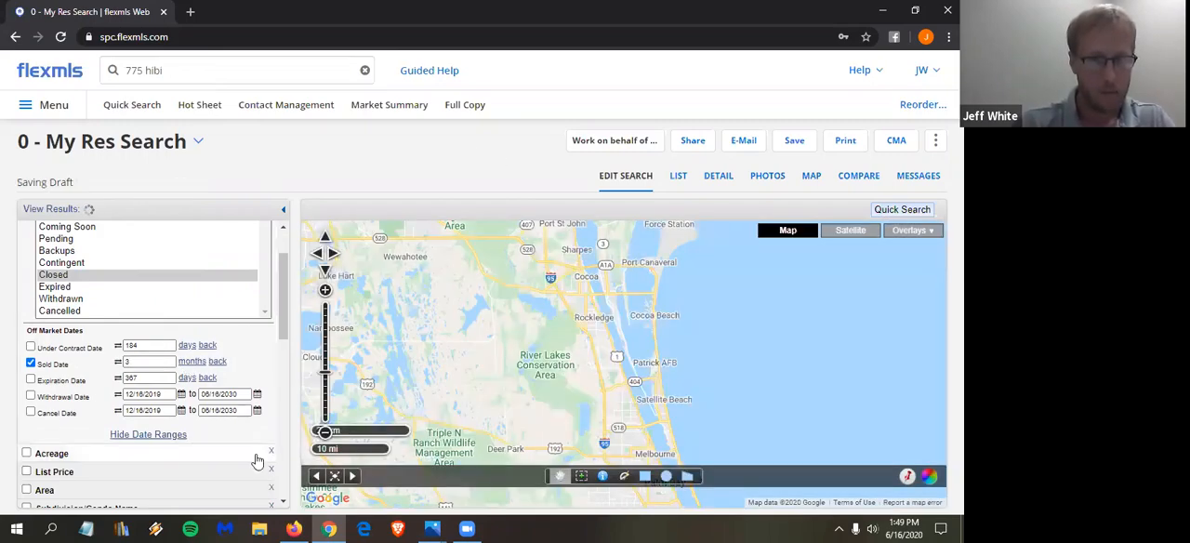
- Restrict the residential sub-type to Single Family Detached
scroll(237, 416, "down", 1)
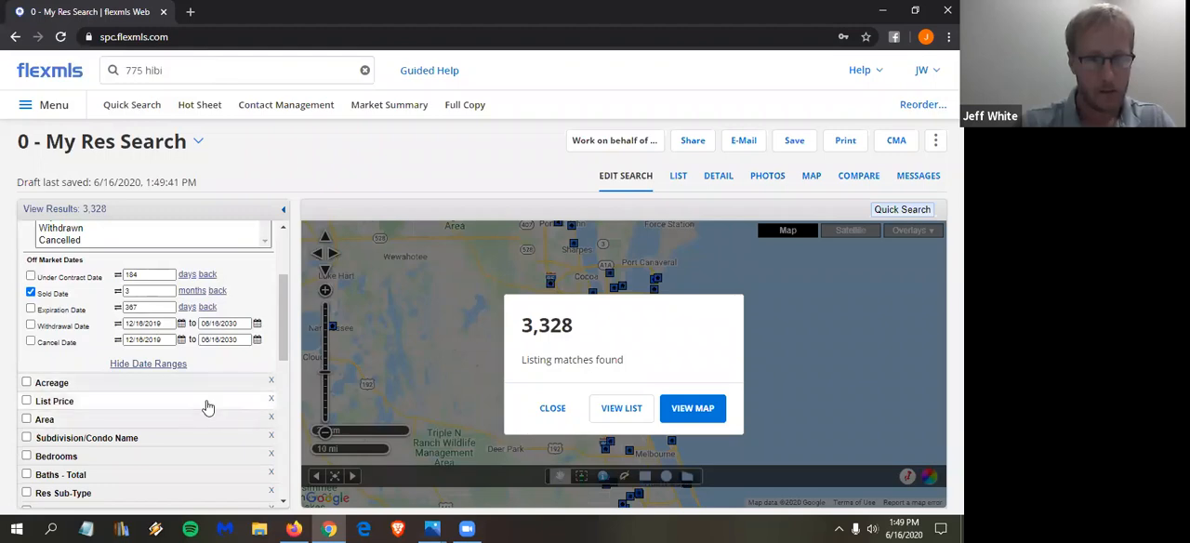
scroll(206, 399, "down", 1)
scroll(190, 398, "down", 1)
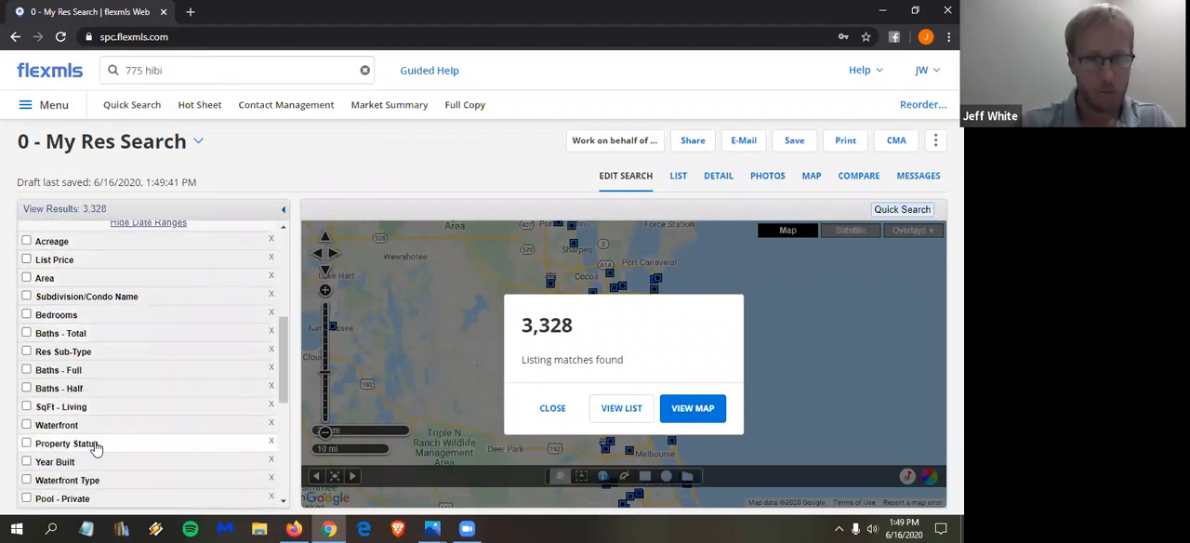
left_click(77, 358)
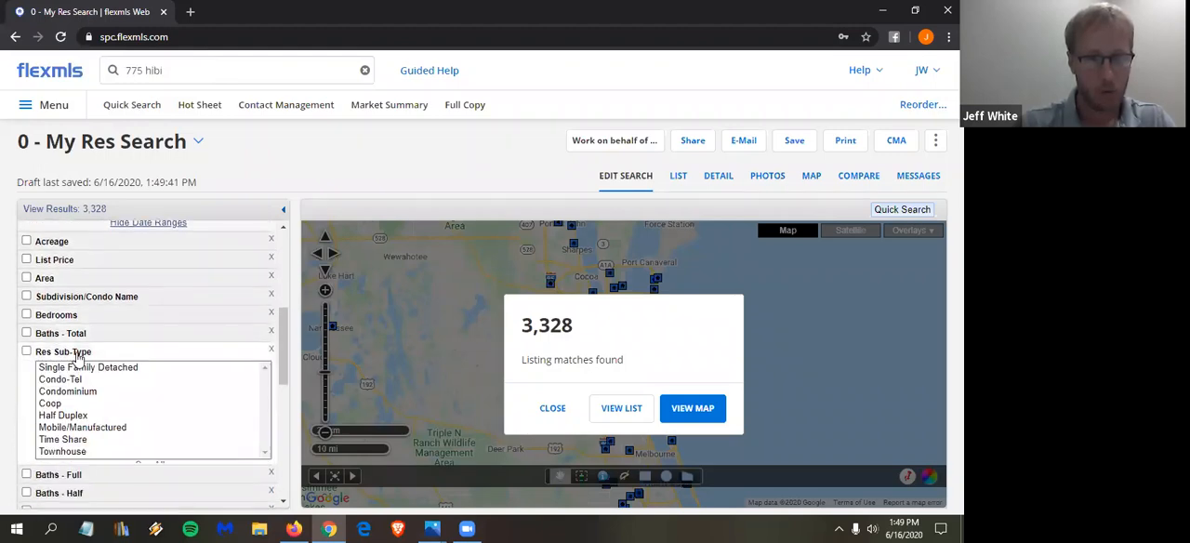
left_click(125, 368)
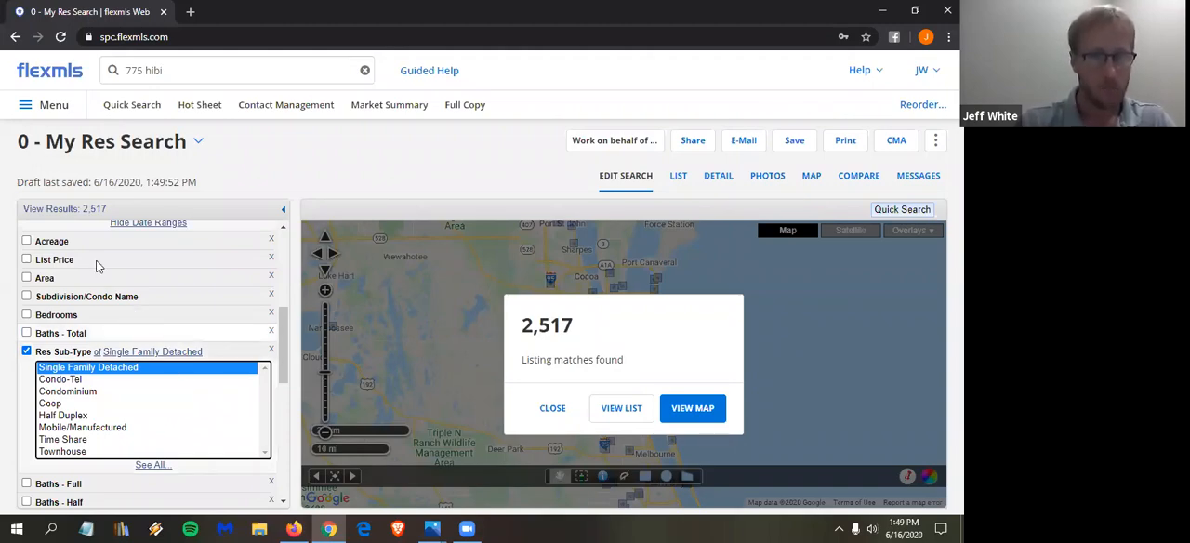
- Shorten the sold date range to 2 months back
scroll(98, 267, "up", 2)
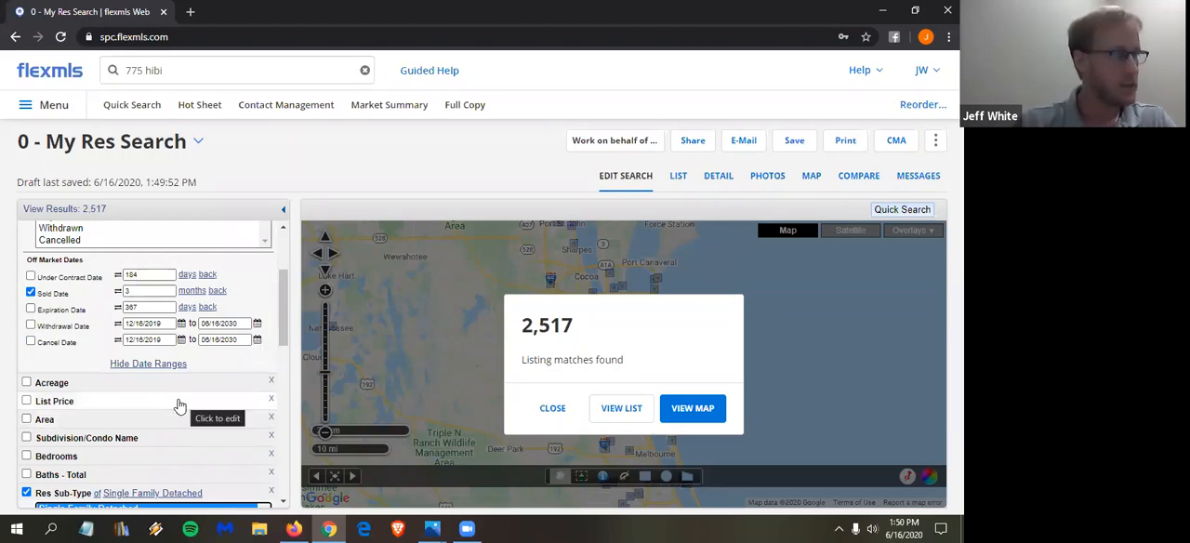
double_click(149, 290)
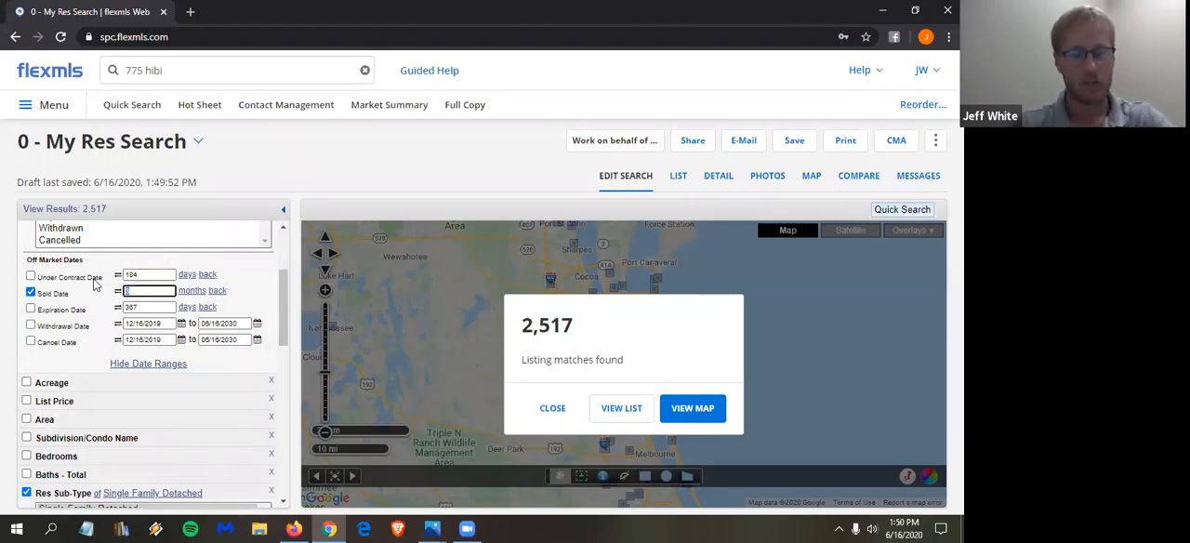
type("2")
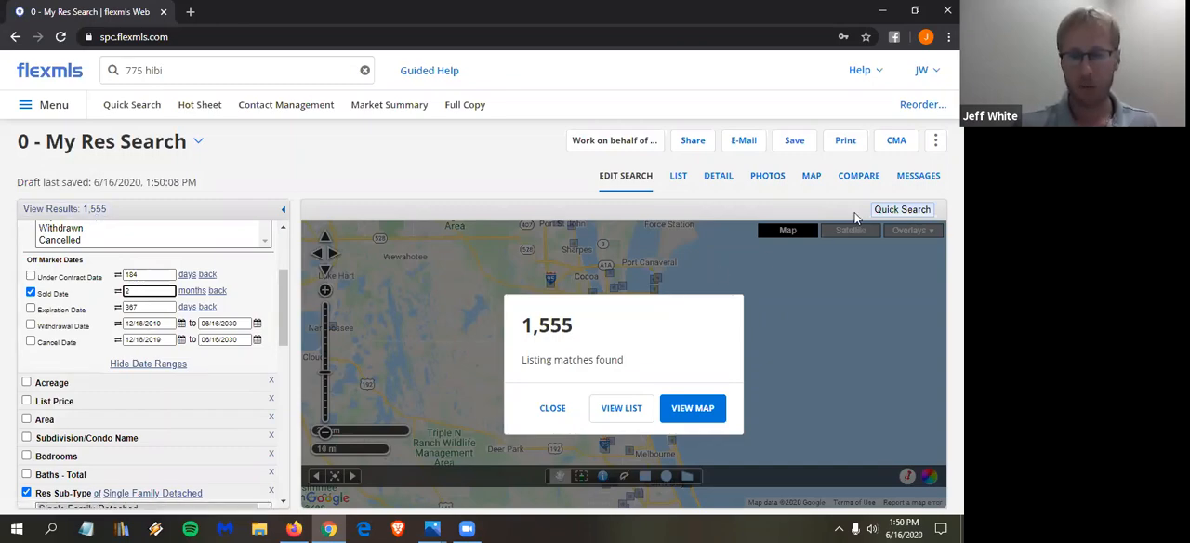
- Create a Statistical CMA from all search results, keeping SqFt - Living as the statistical average field
left_click(896, 141)
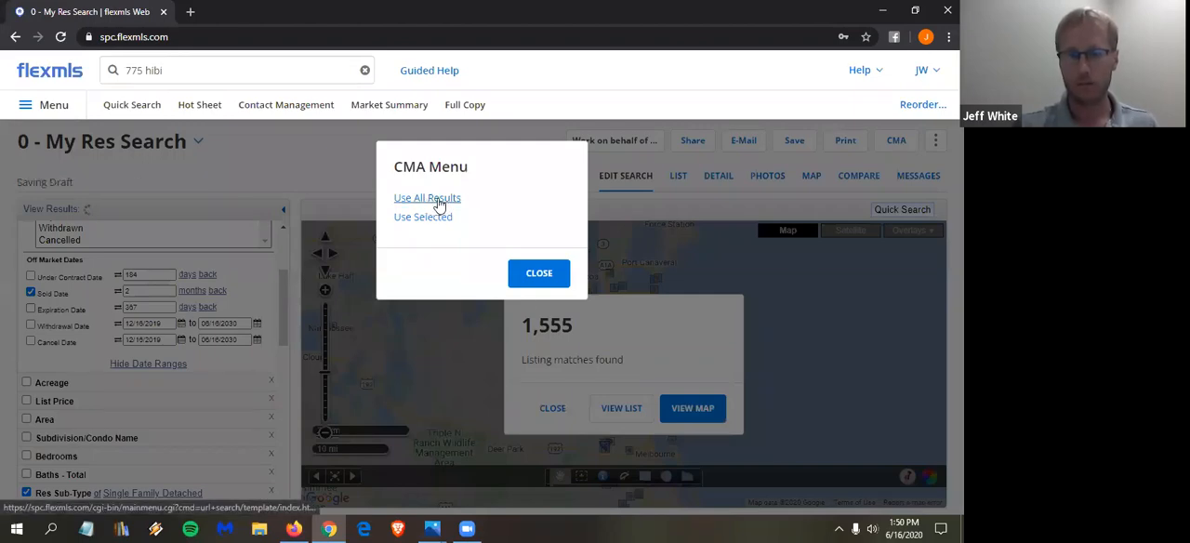
left_click(440, 202)
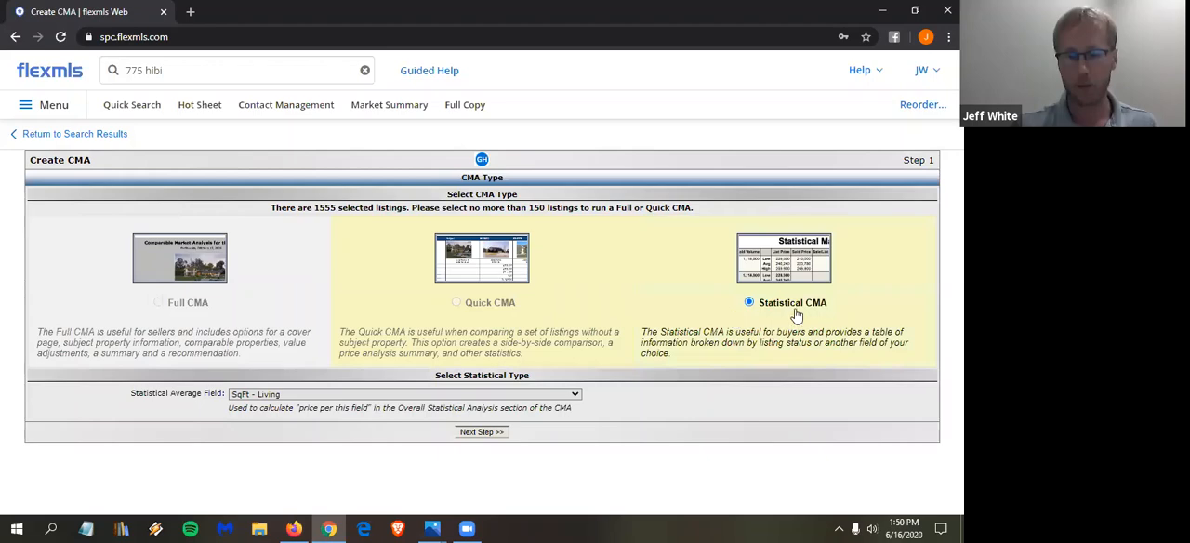
left_click(482, 434)
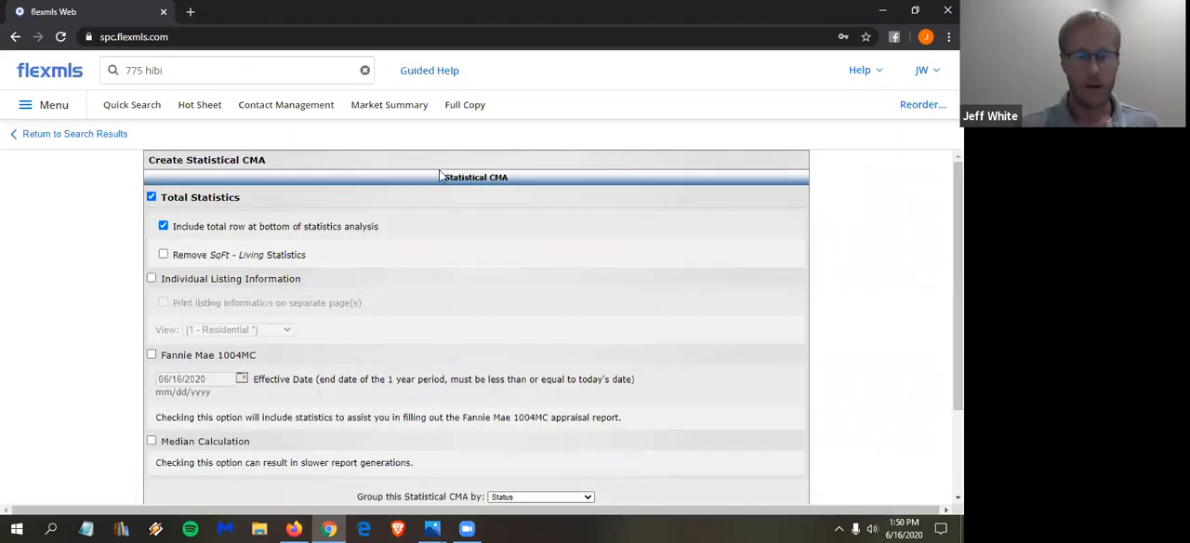
- Group the Statistical CMA by Area and view the report
scroll(471, 233, "down", 1)
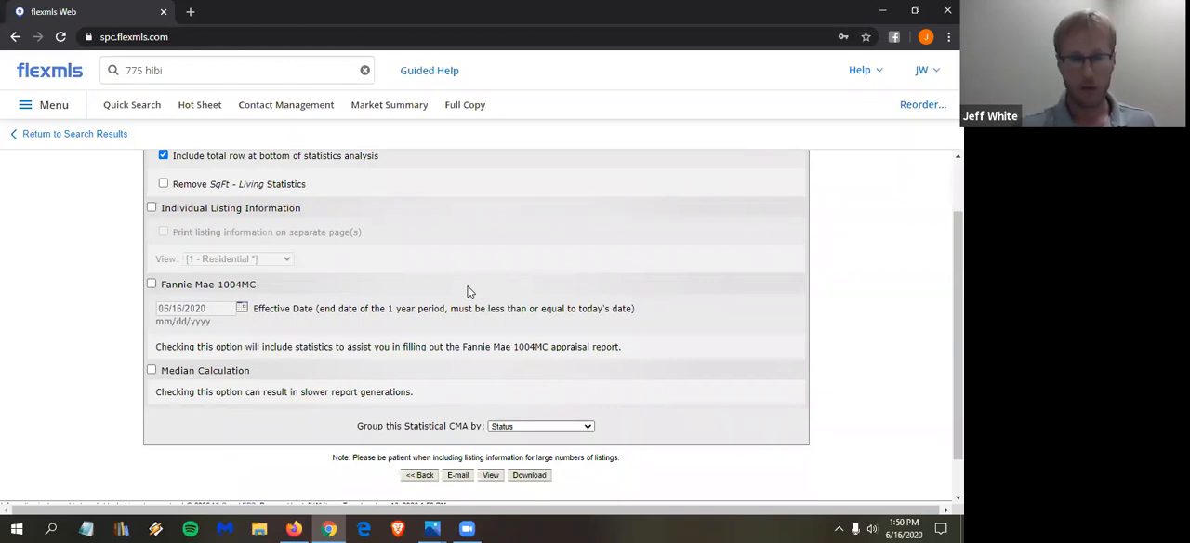
left_click(518, 427)
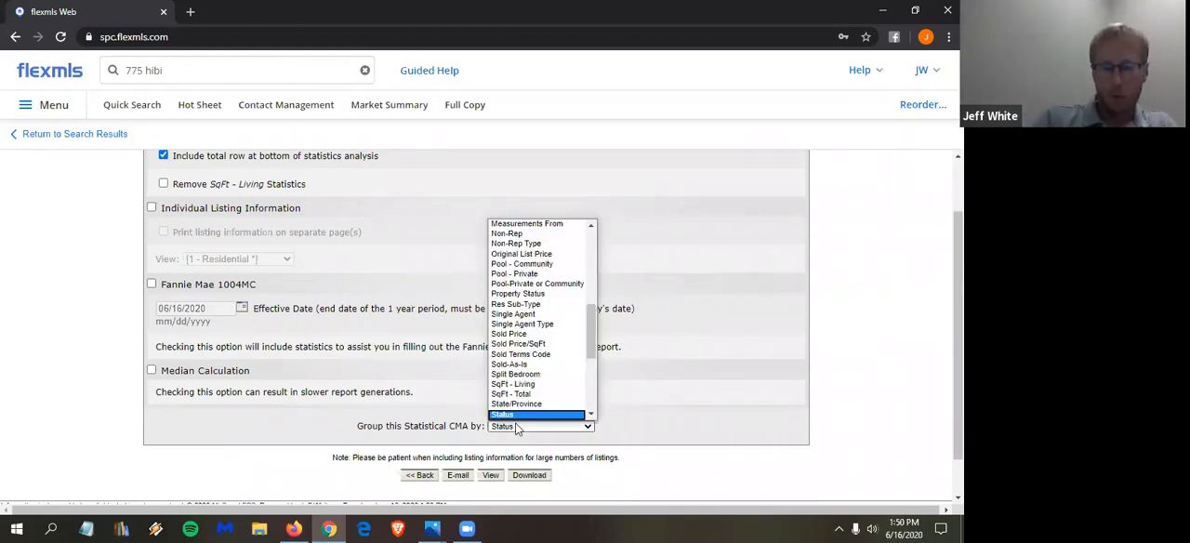
scroll(535, 377, "up", 10)
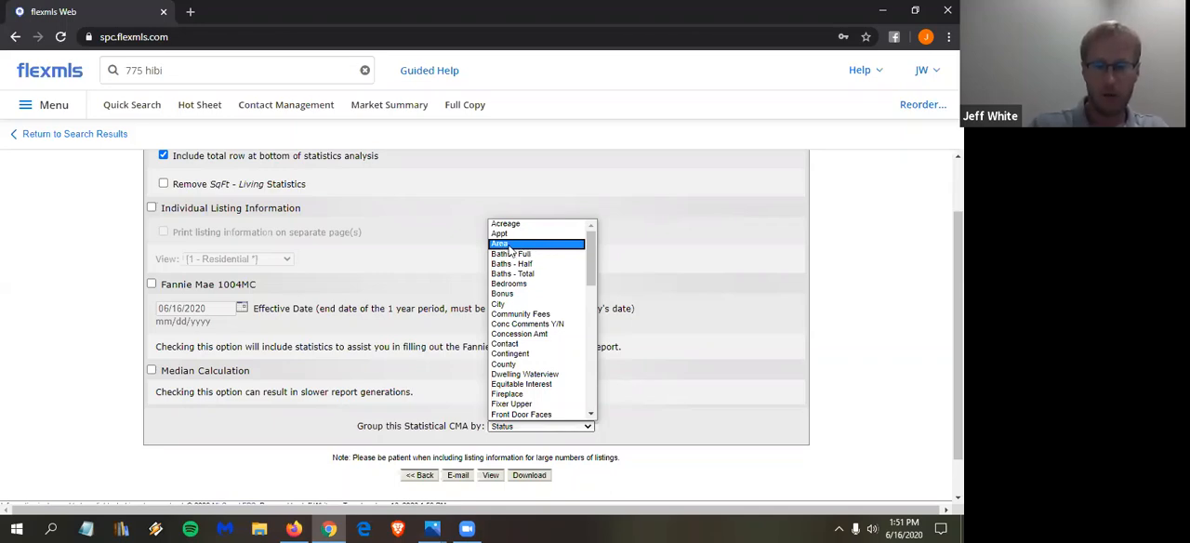
left_click(508, 246)
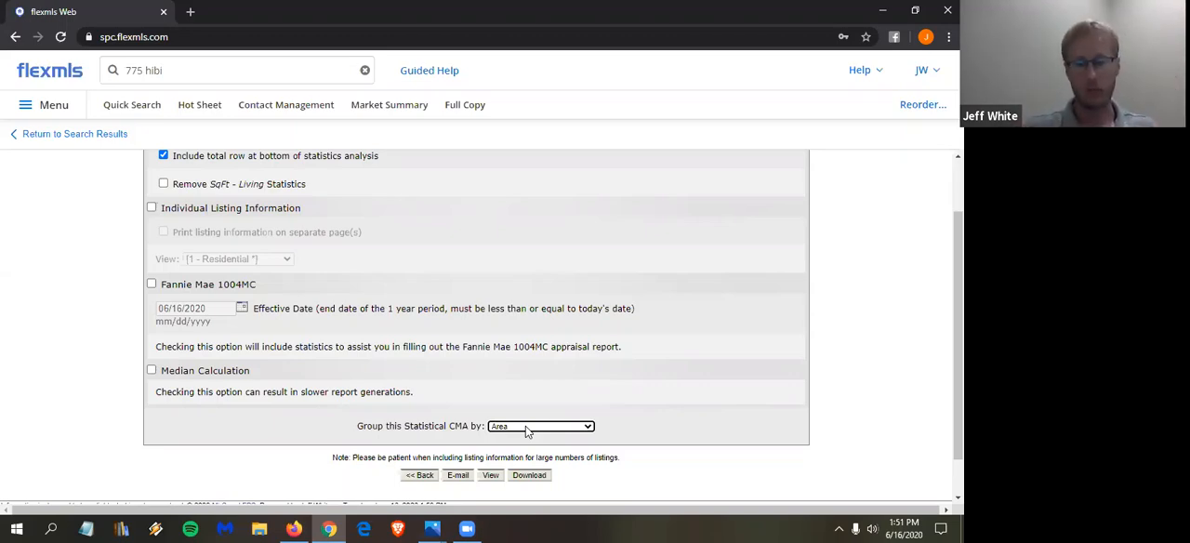
left_click(501, 477)
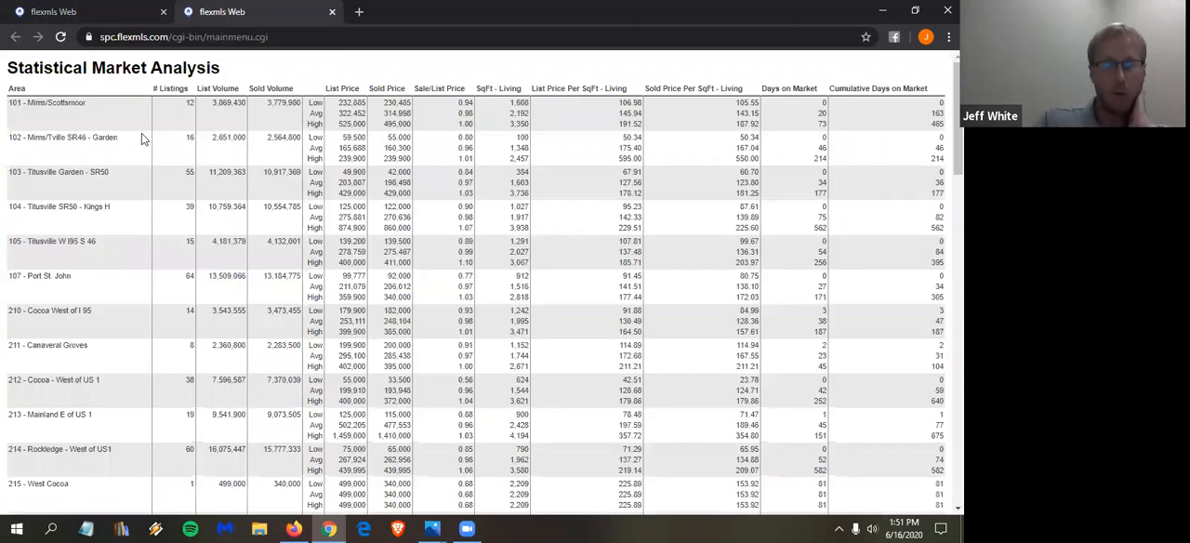
- Examine the Statistical Market Analysis by area, comparing the number of listings, volumes, prices and days on market
scroll(106, 119, "down", 5)
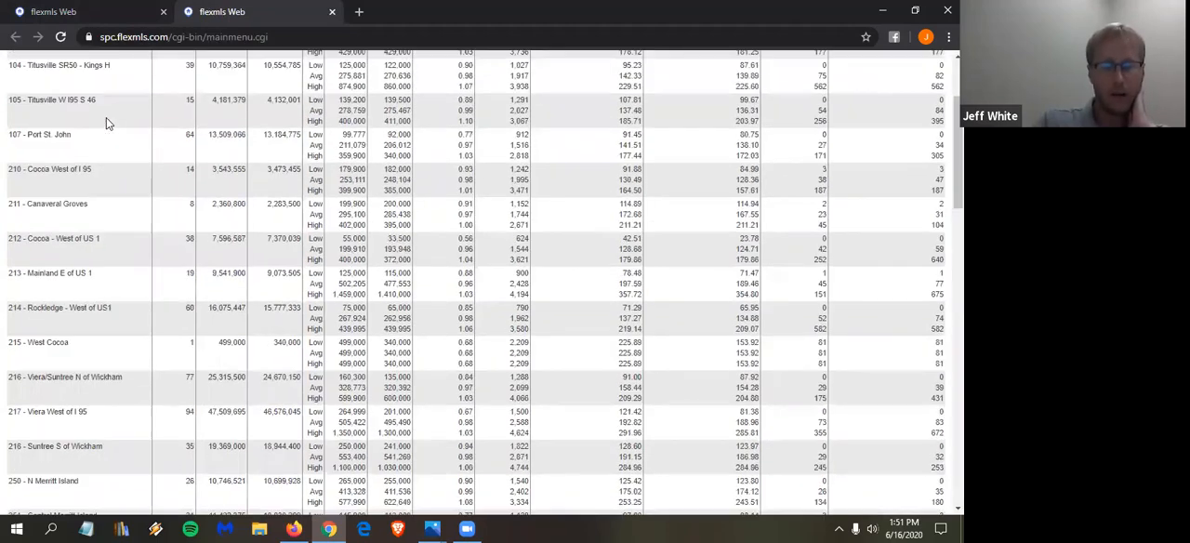
scroll(106, 119, "down", 1)
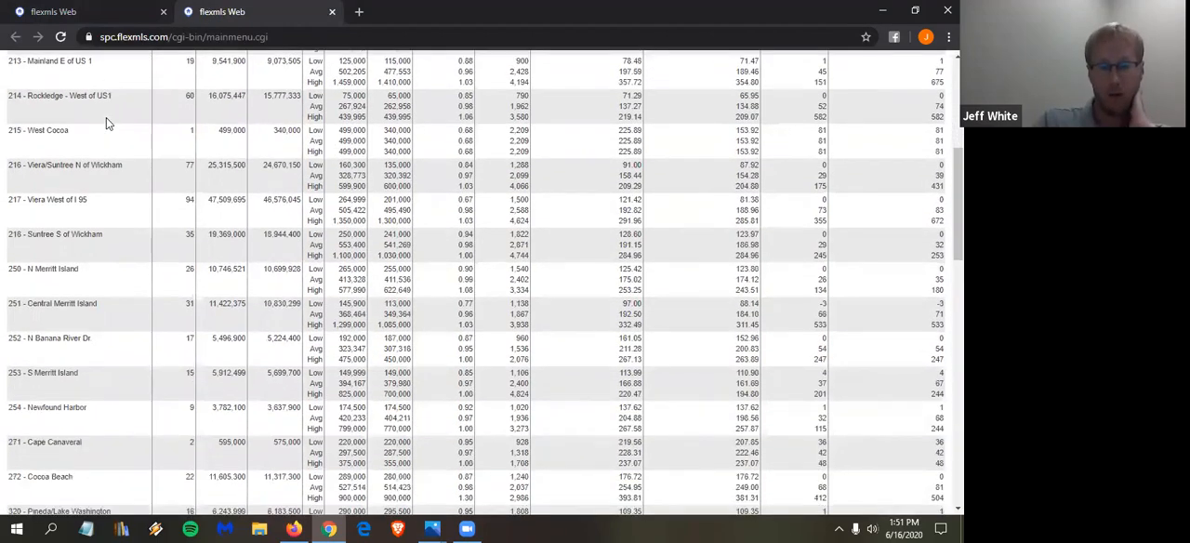
scroll(106, 119, "down", 1)
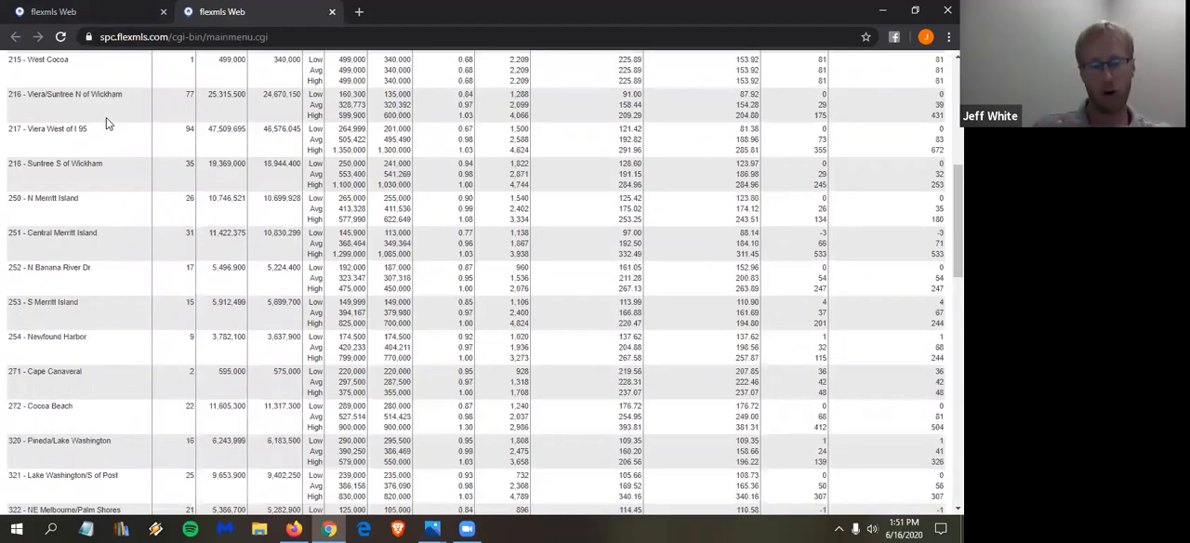
scroll(106, 121, "down", 1)
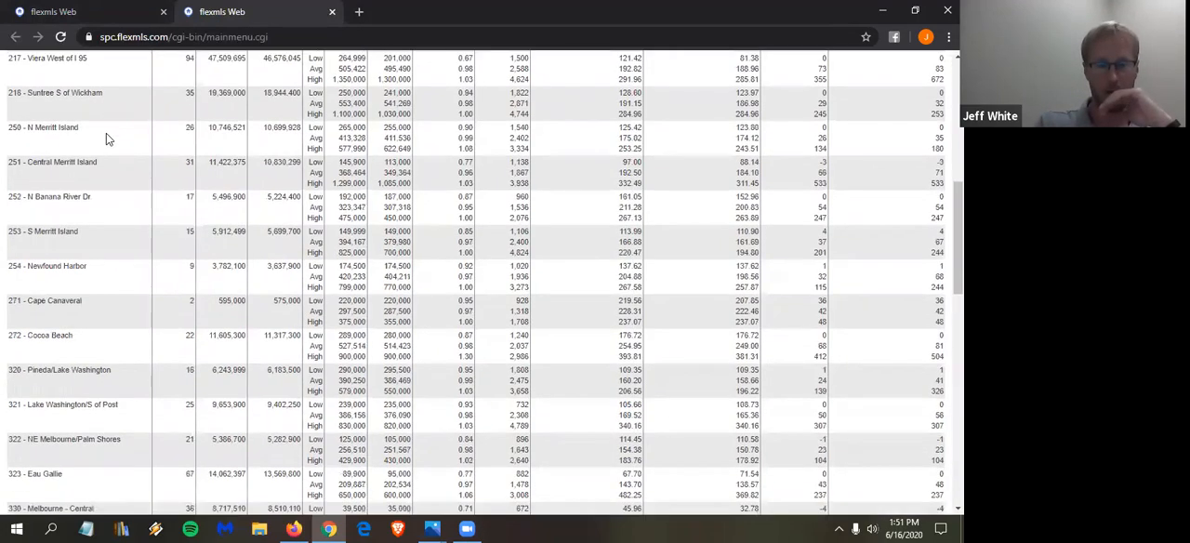
scroll(106, 133, "down", 1)
scroll(181, 243, "up", 2)
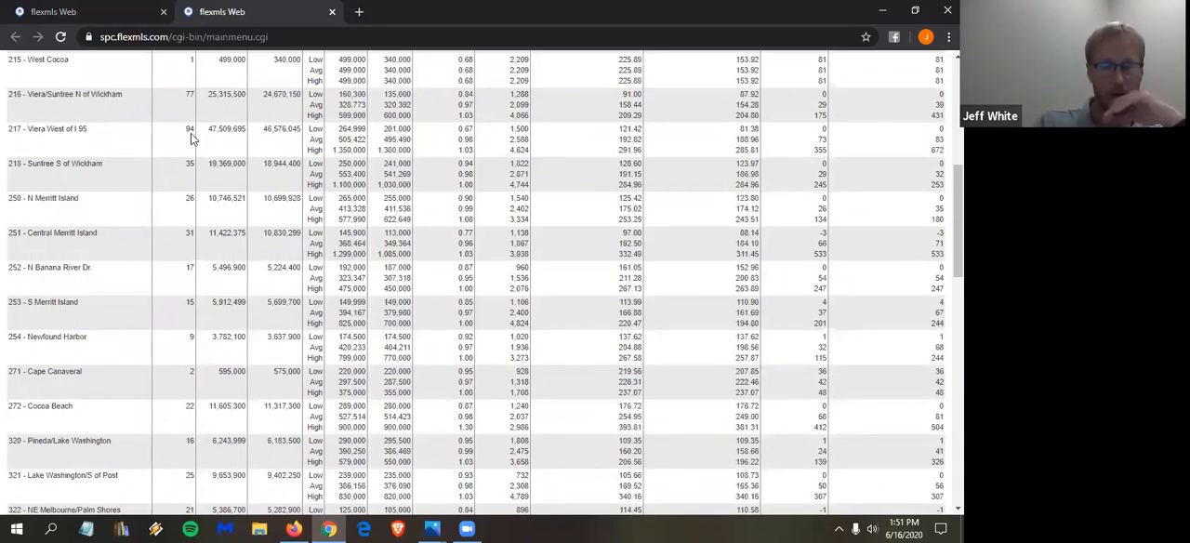
scroll(205, 223, "up", 1)
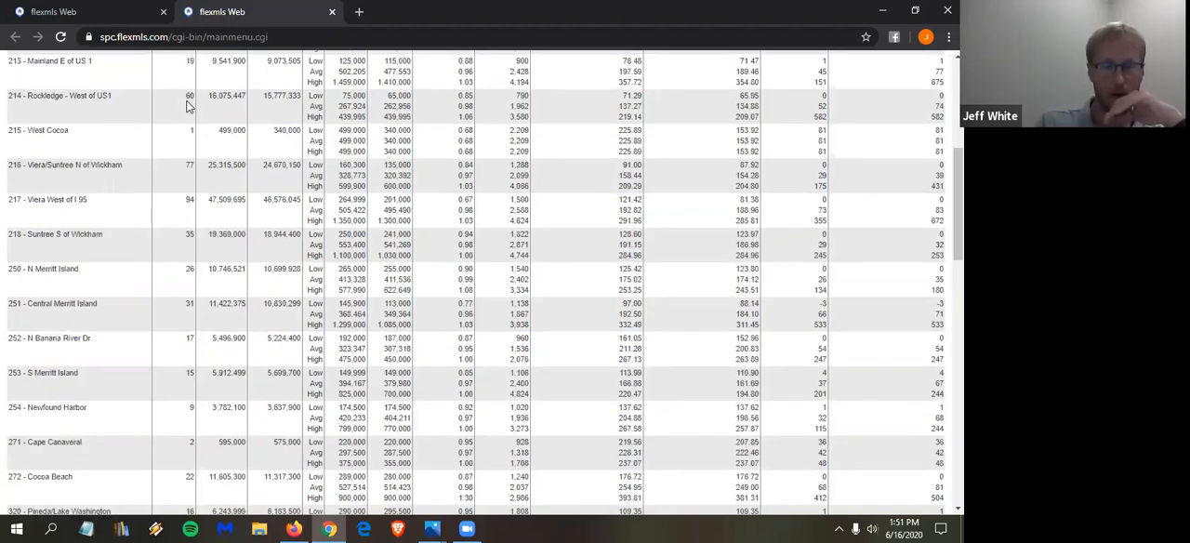
scroll(191, 177, "down", 2)
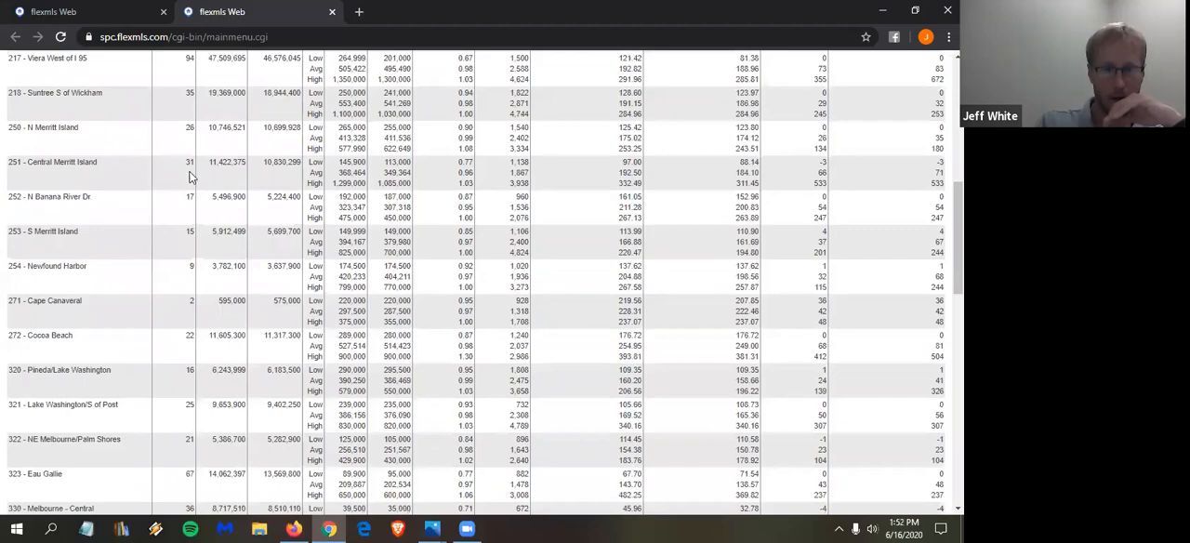
- Examine the remaining areas of the Statistical Market Analysis, from Merritt Island through Palm Bay to the out-of-county areas
scroll(188, 233, "down", 2)
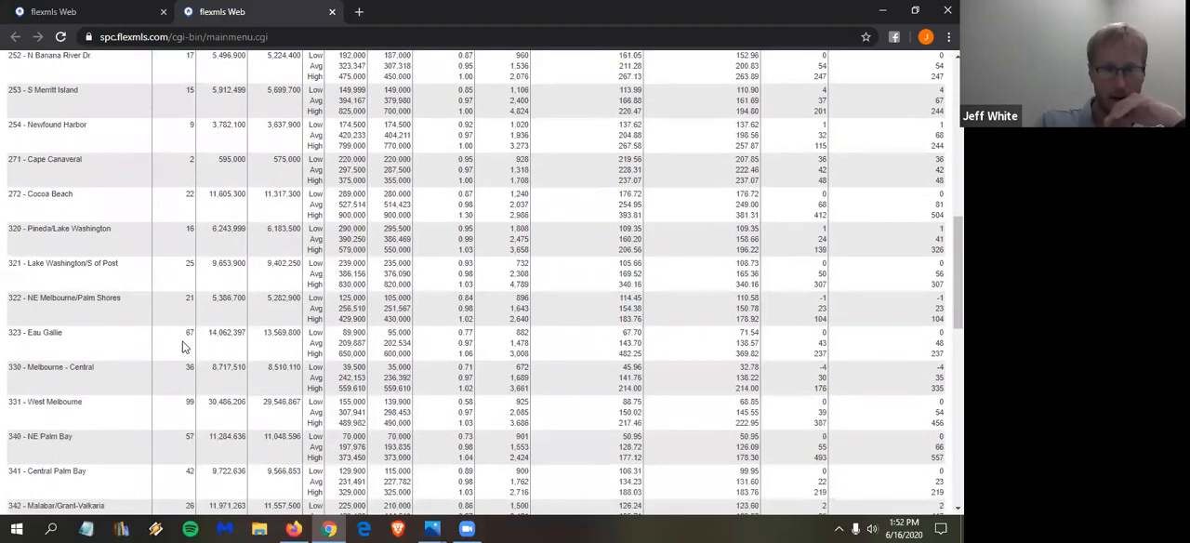
scroll(185, 346, "down", 2)
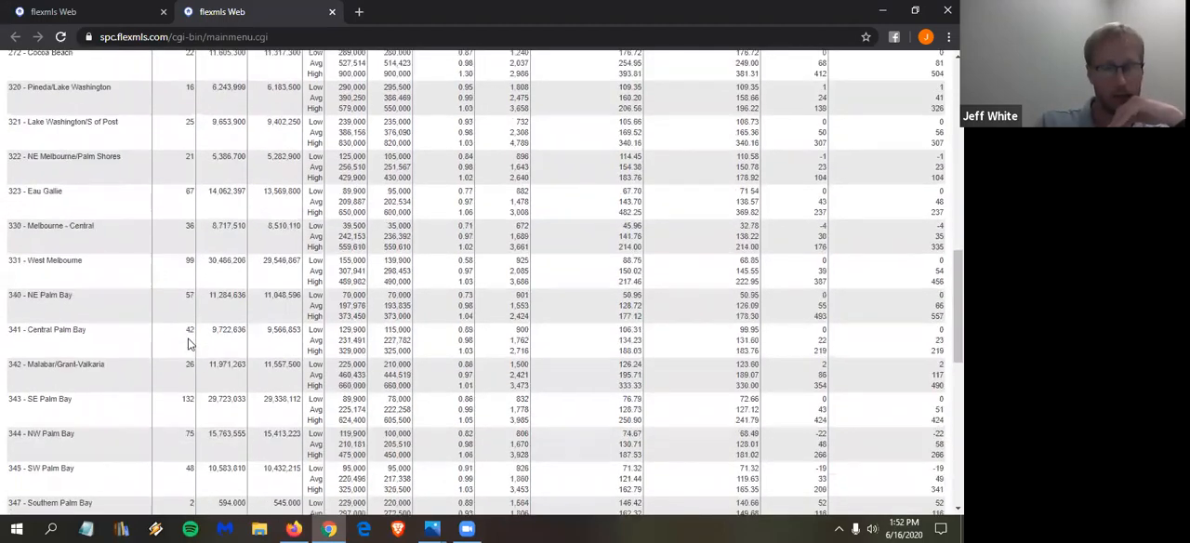
scroll(191, 409, "down", 1)
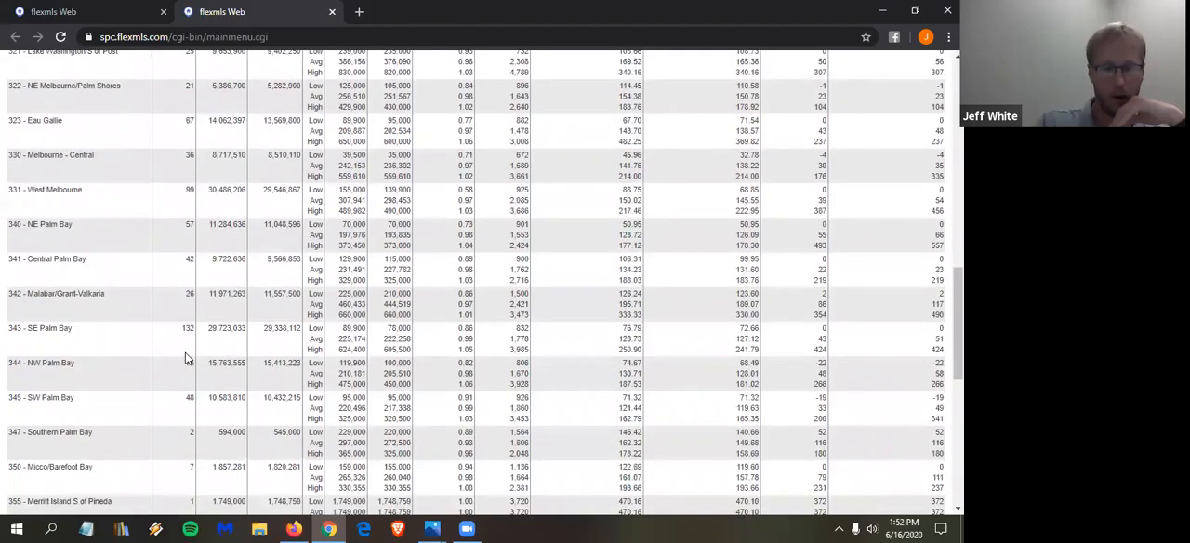
scroll(184, 321, "down", 1)
scroll(196, 293, "down", 3)
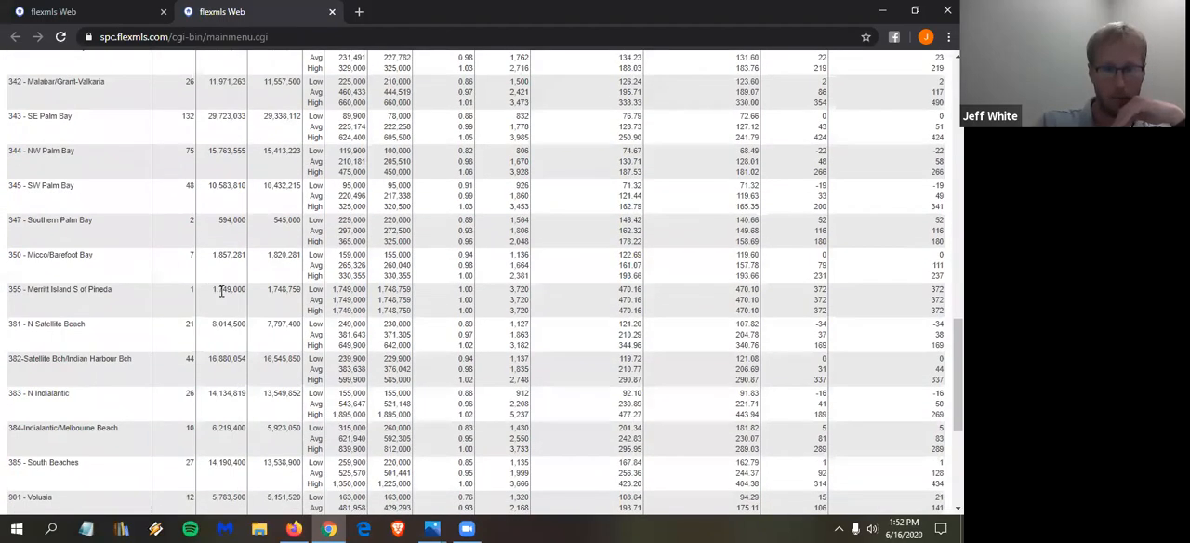
scroll(209, 290, "down", 3)
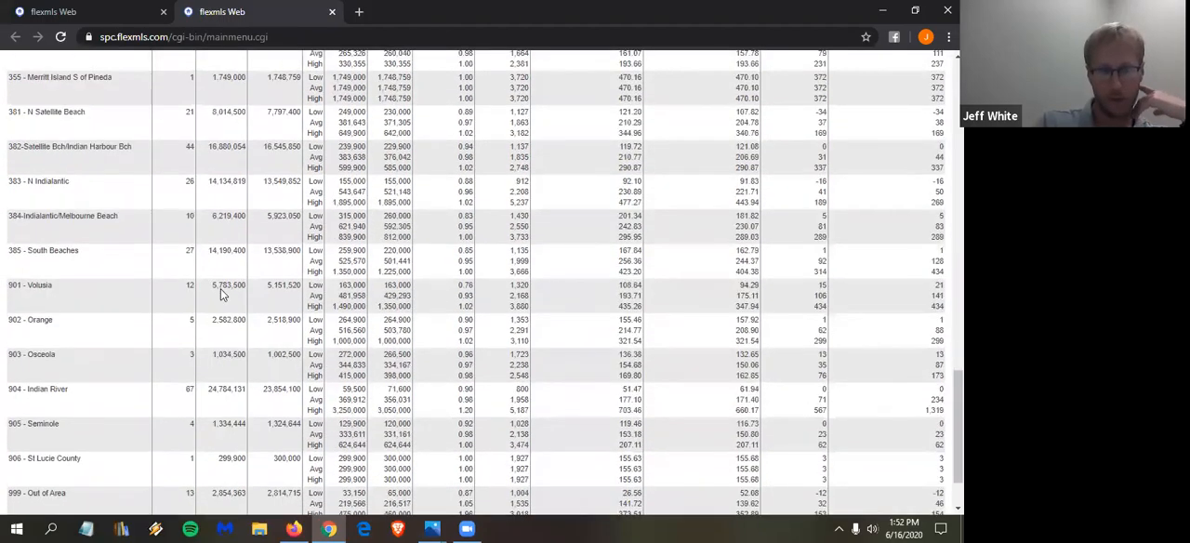
scroll(221, 291, "down", 2)
scroll(214, 284, "up", 7)
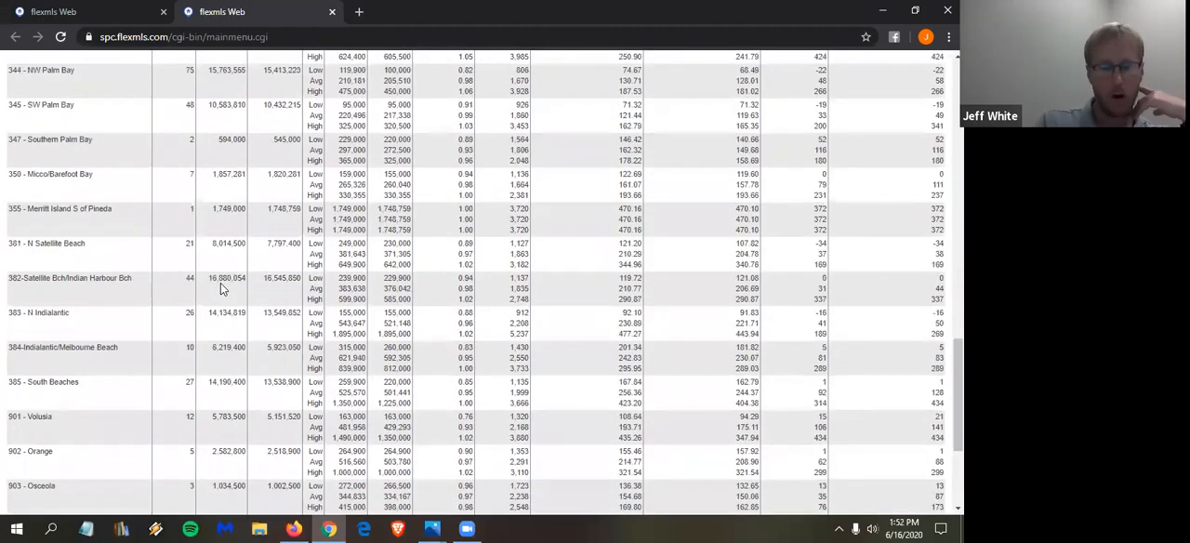
scroll(190, 255, "down", 1)
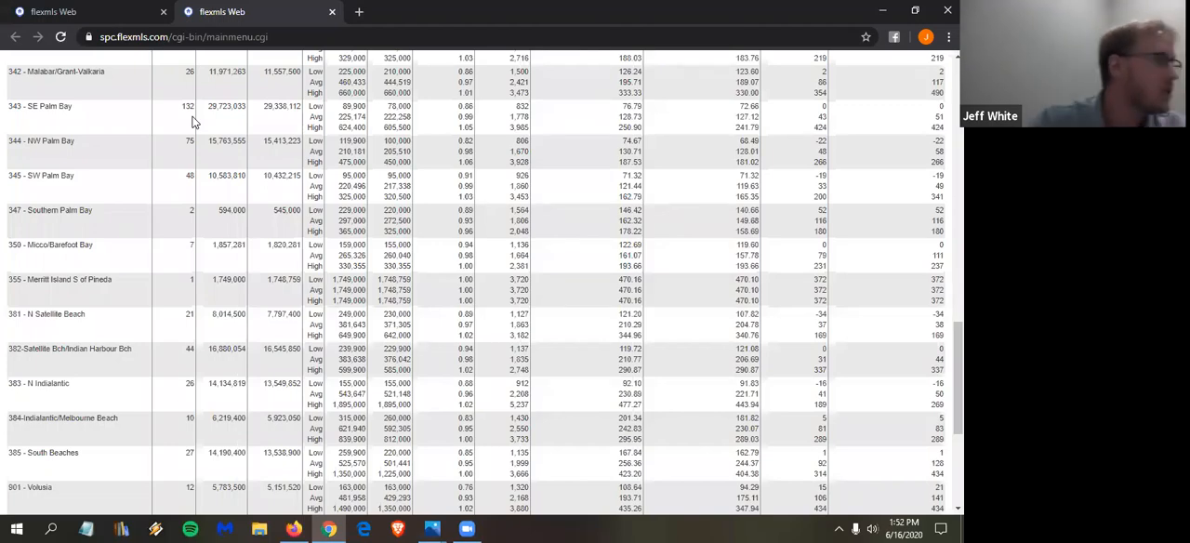
- Regroup the Statistical CMA by Subdivision/Condo Name and view the new report
left_click(58, 12)
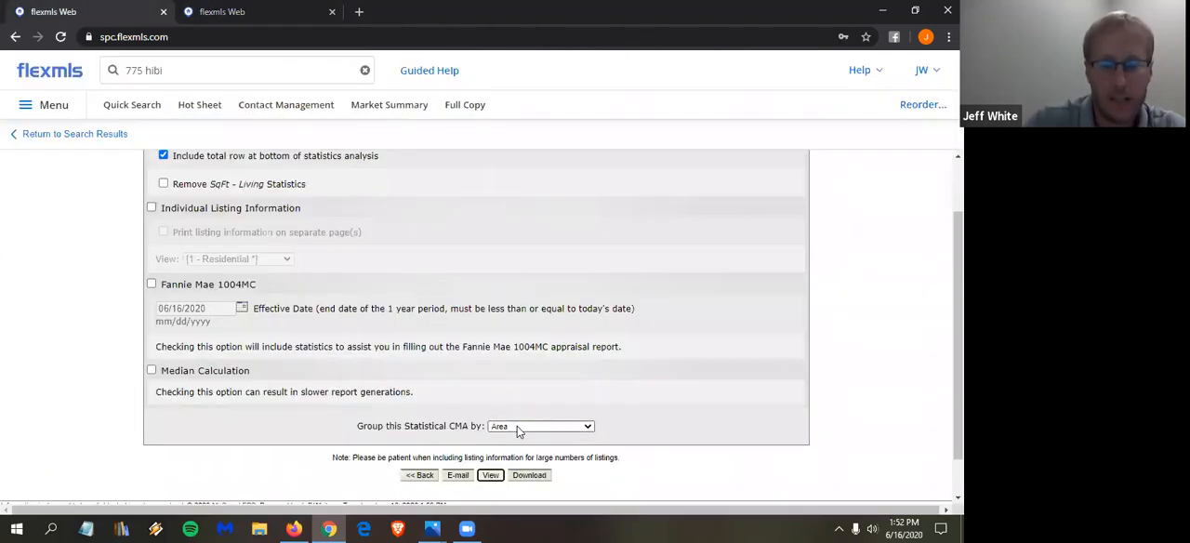
left_click(517, 426)
scroll(525, 350, "down", 10)
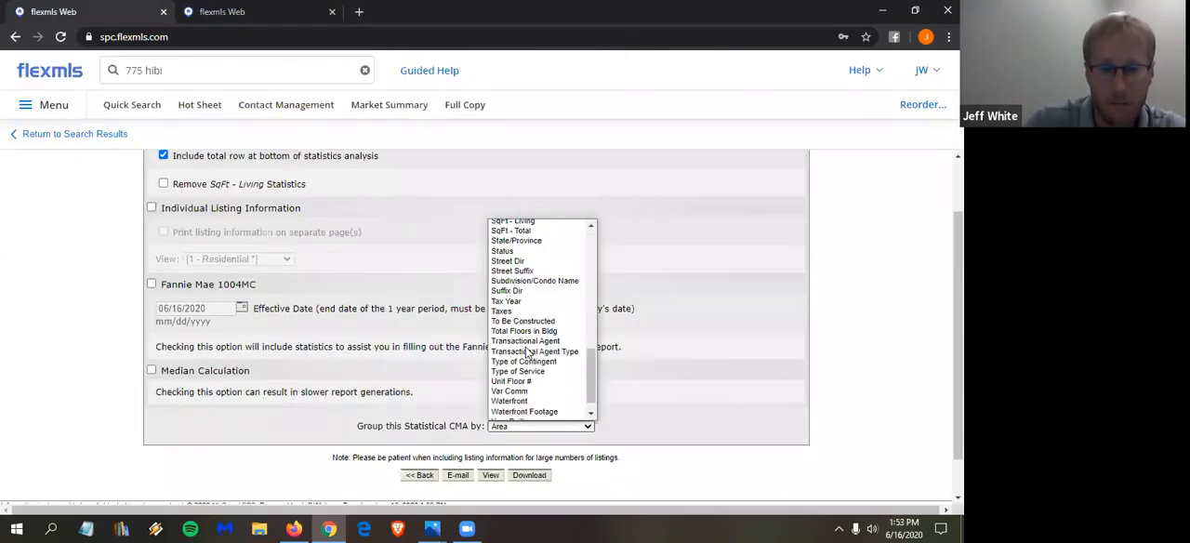
left_click(535, 281)
left_click(491, 475)
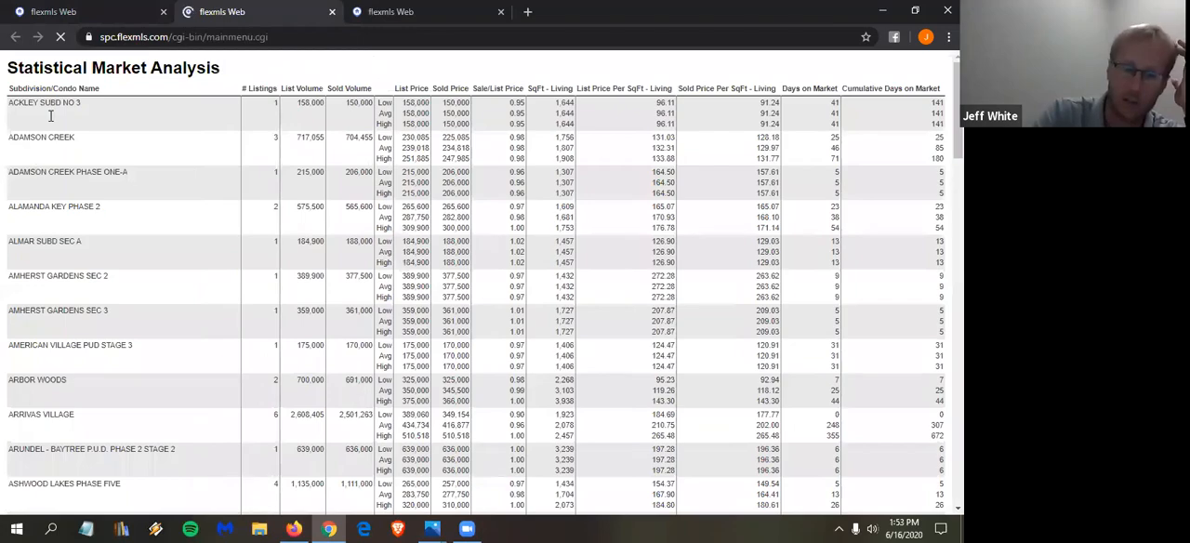
- Examine the subdivision-level Statistical Market Analysis, comparing listings, volumes, prices per square foot and days on market
scroll(51, 190, "down", 5)
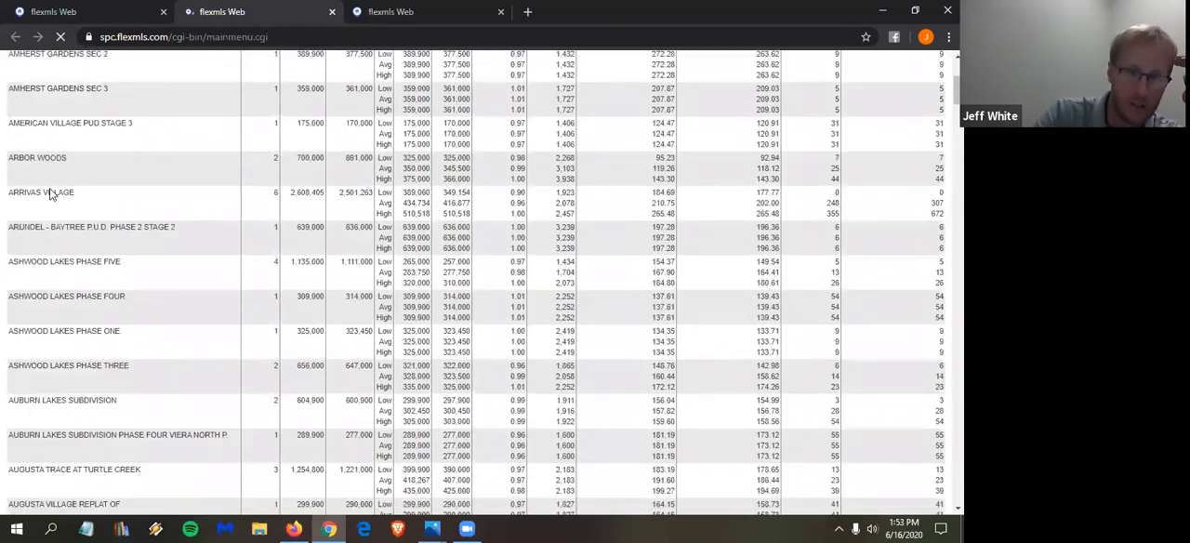
scroll(50, 192, "down", 4)
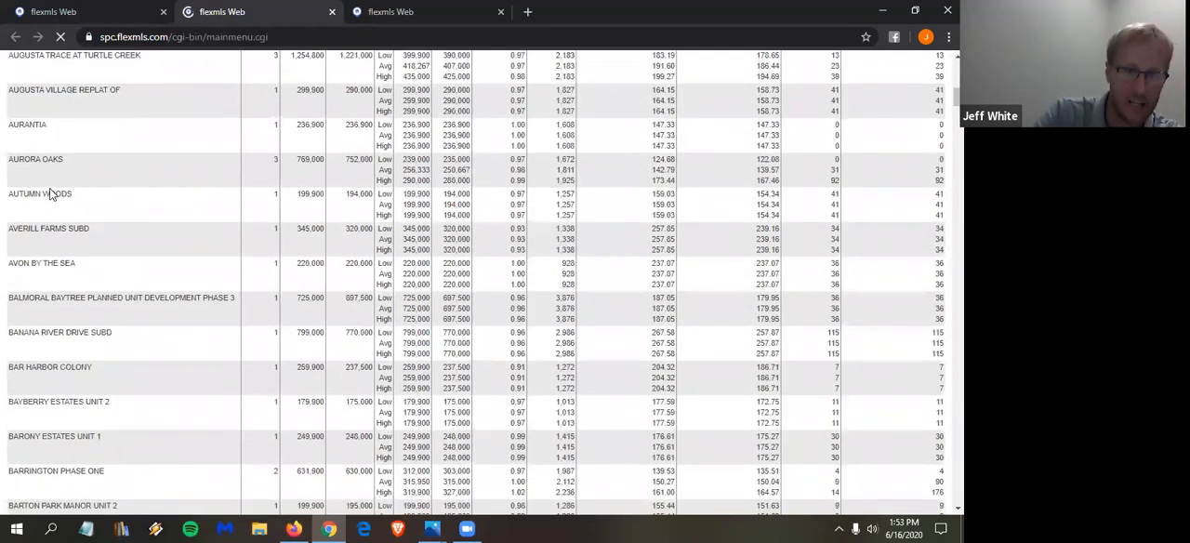
scroll(50, 192, "down", 5)
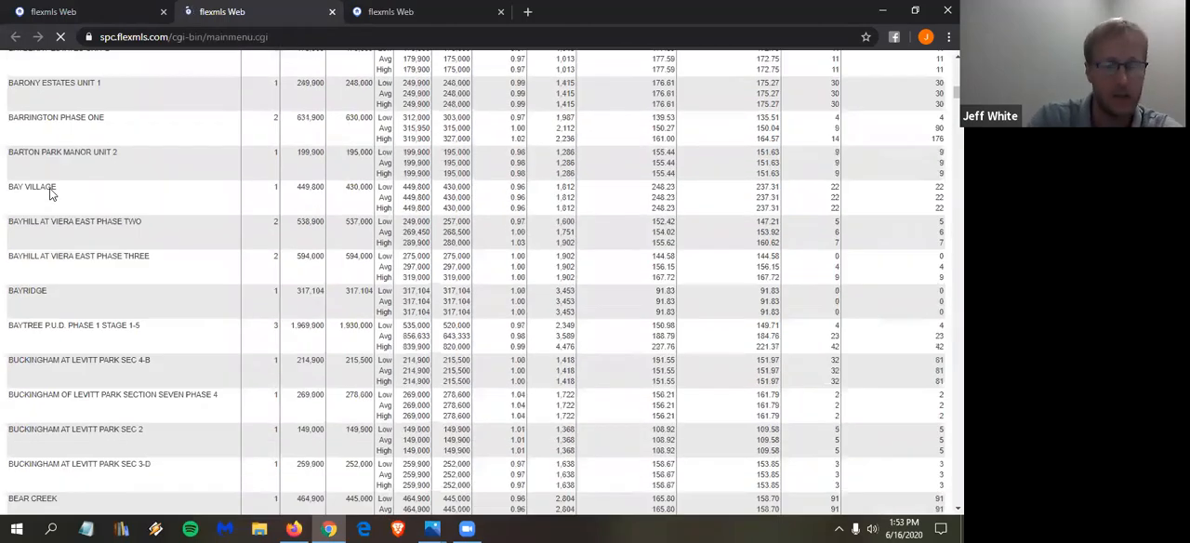
scroll(51, 191, "down", 5)
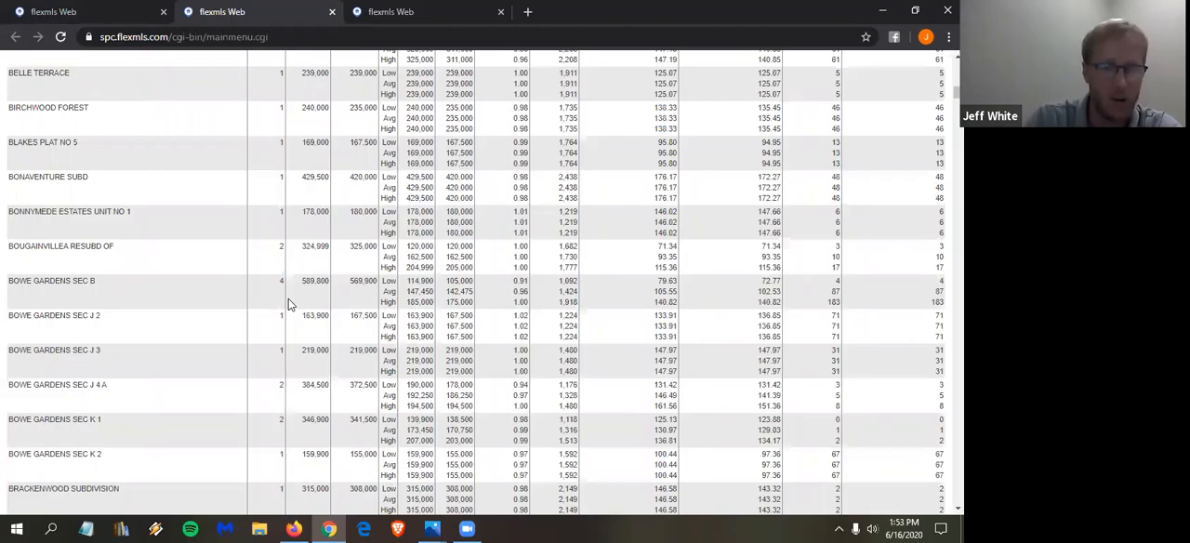
scroll(289, 304, "down", 10)
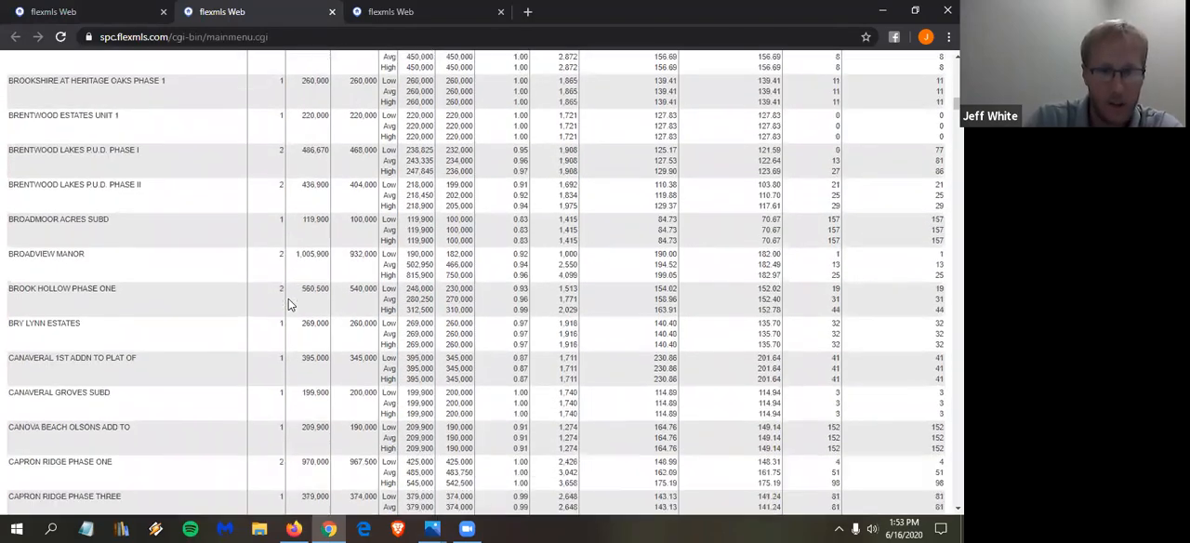
scroll(288, 304, "down", 6)
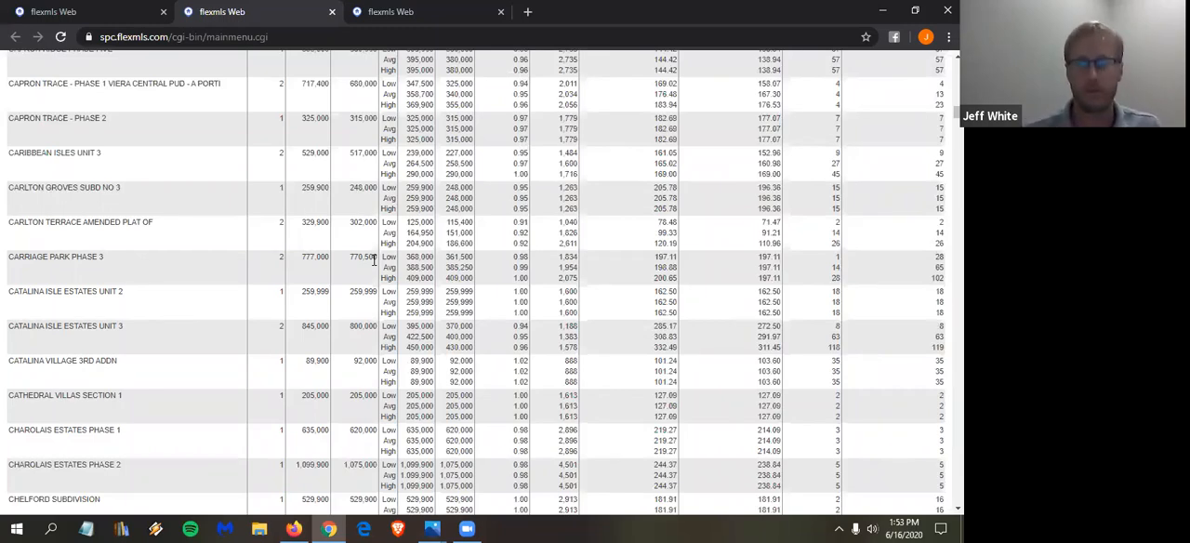
scroll(344, 284, "down", 2)
scroll(344, 276, "down", 3)
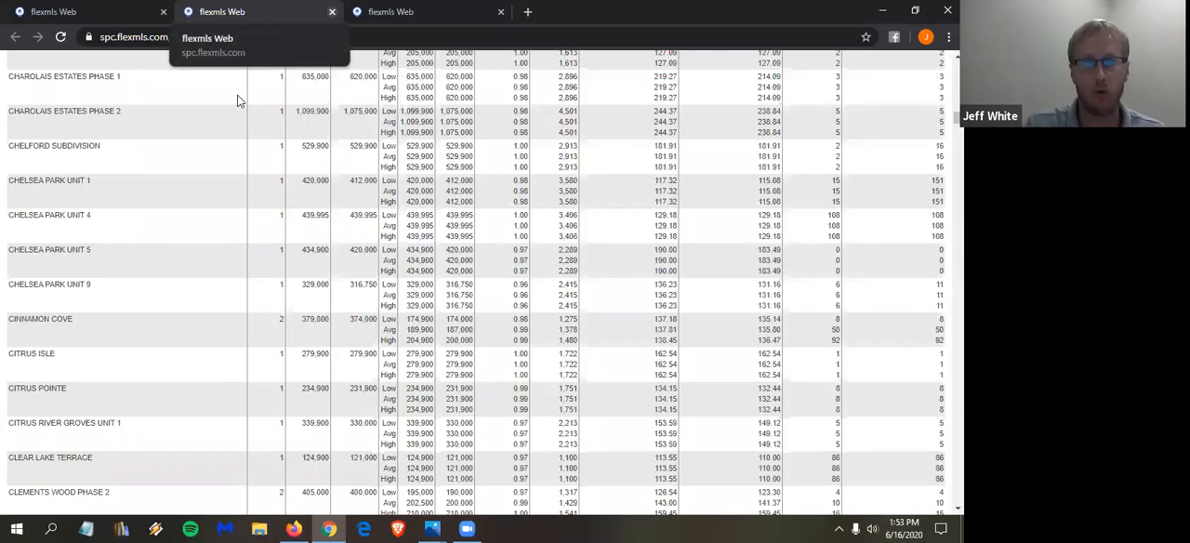
- Close the Statistical Market Analysis reports and return to the search results
key("ctrl+w")
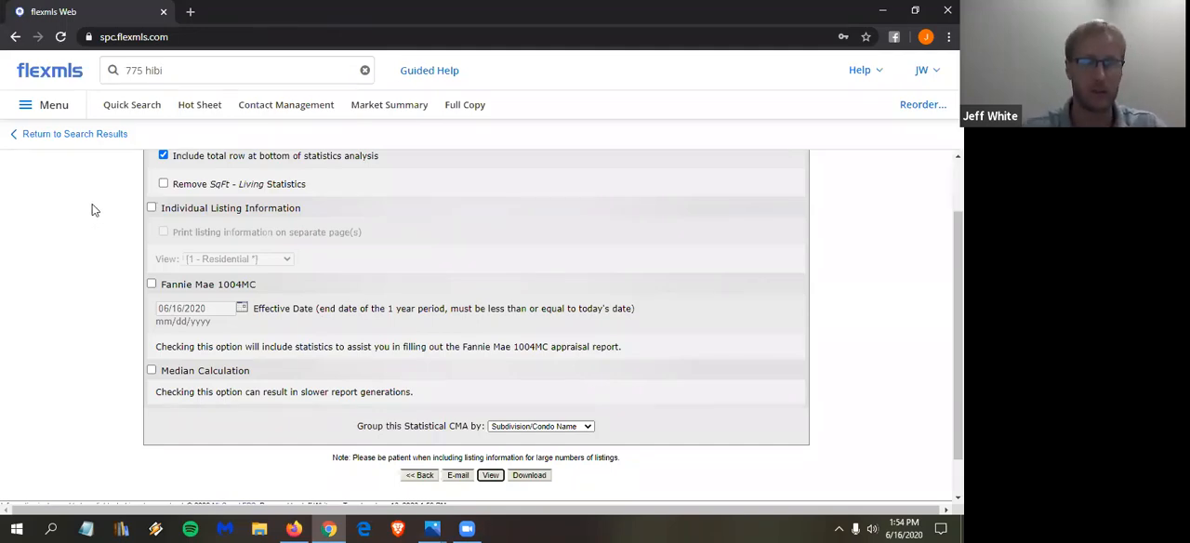
scroll(93, 194, "up", 1)
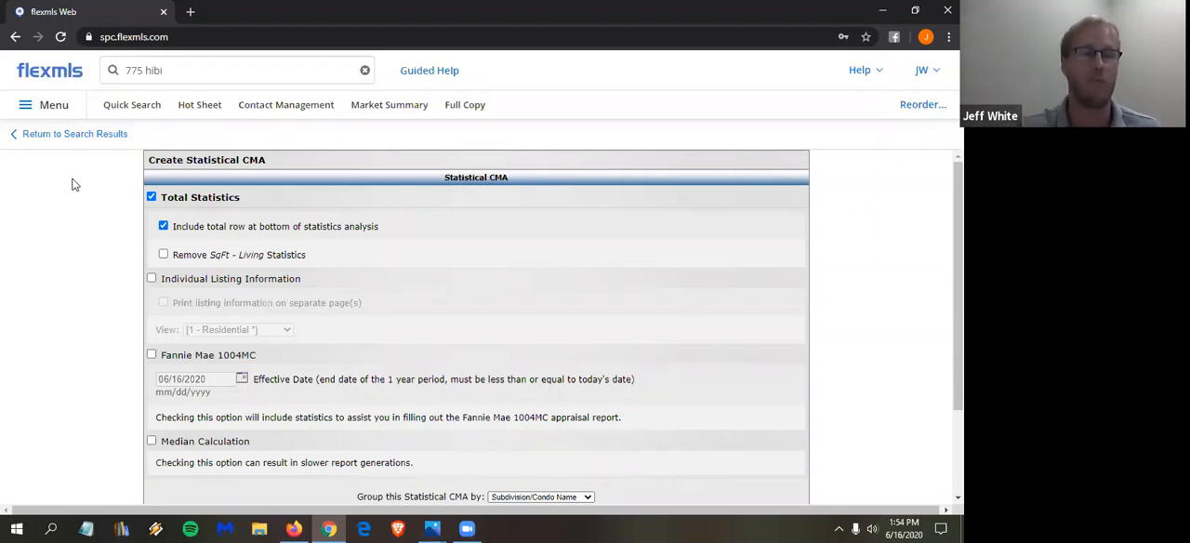
left_click(69, 133)
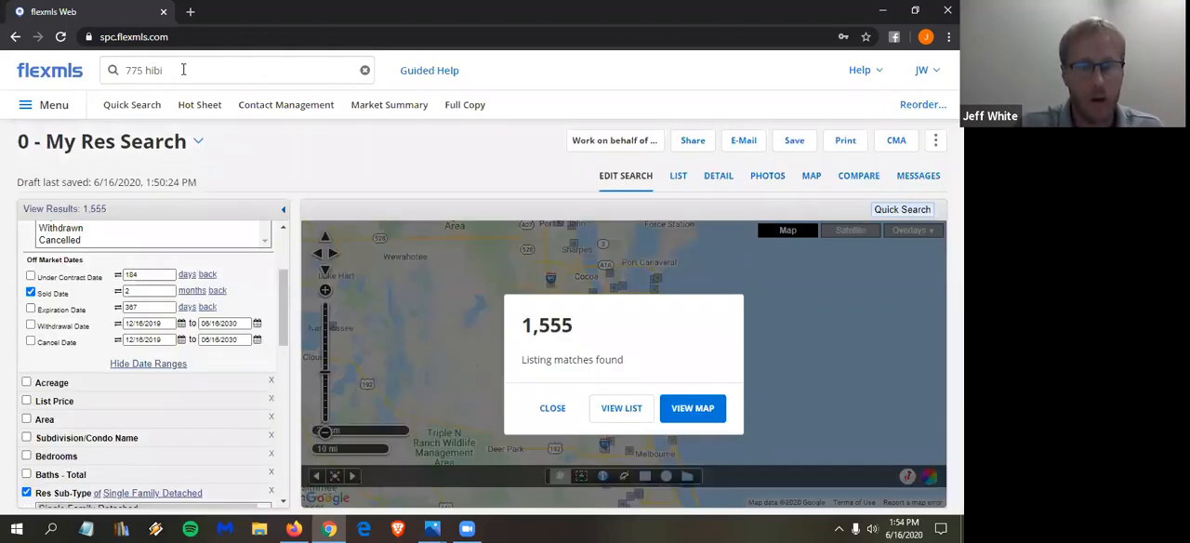
- Clear the old address text from the quick launch search and look up MLS number 839981
left_click(154, 70)
key("BackSpace")
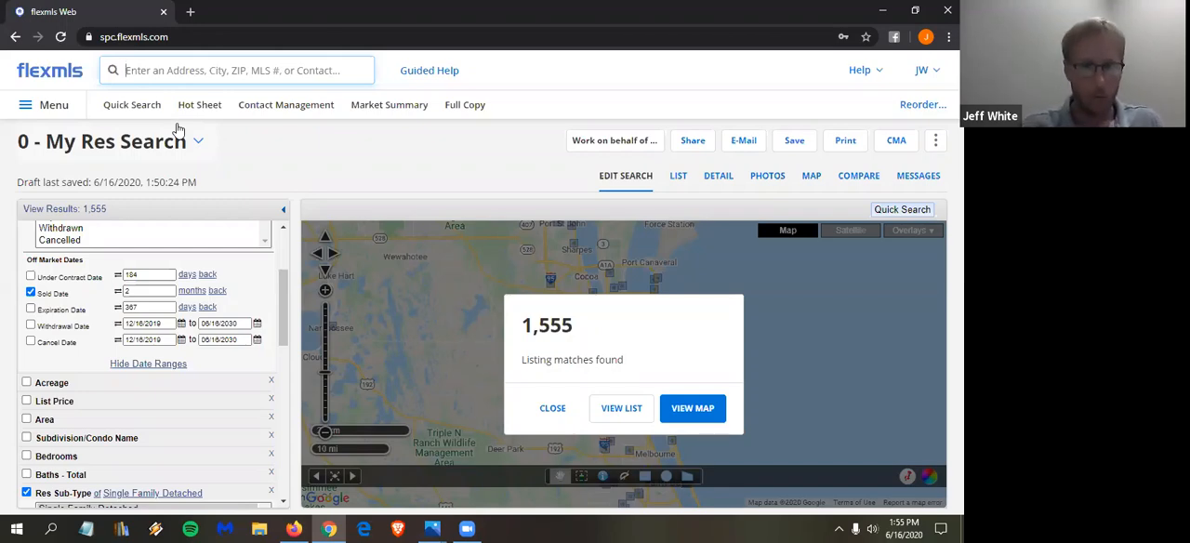
left_click(192, 69)
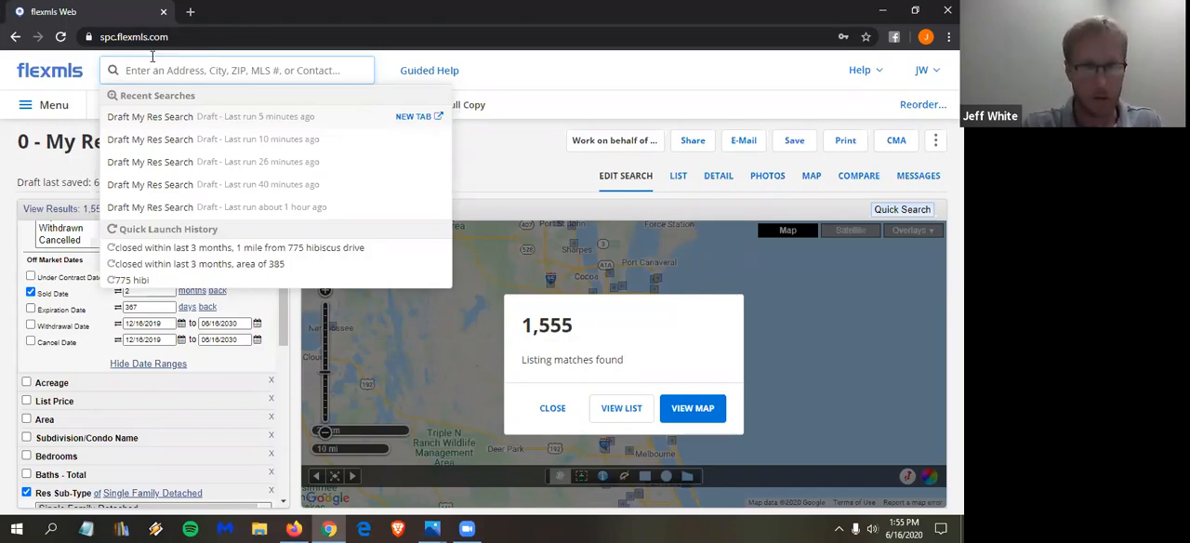
type("8399")
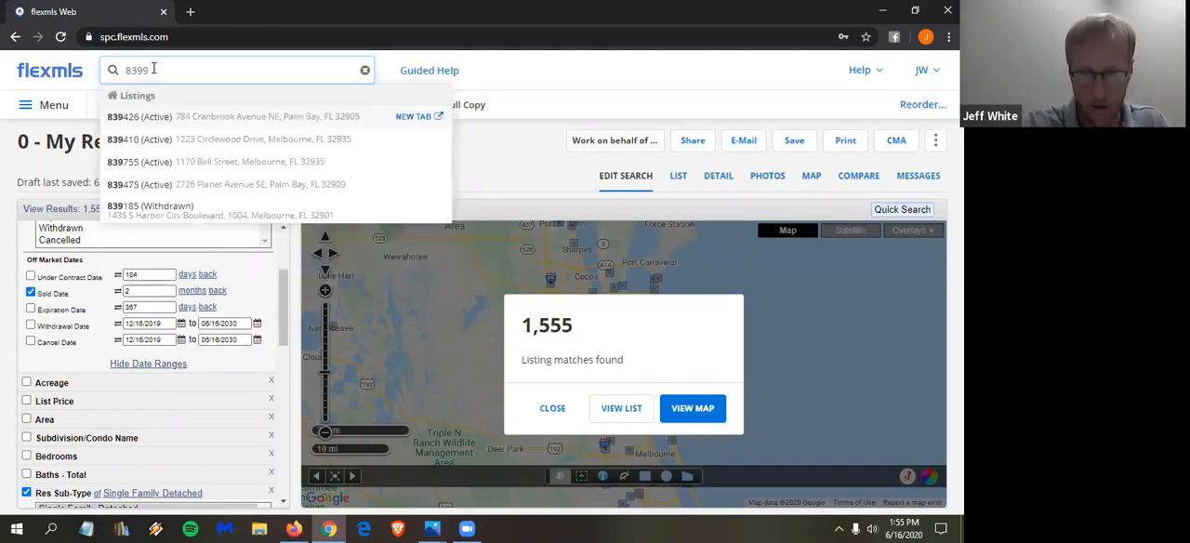
type("81")
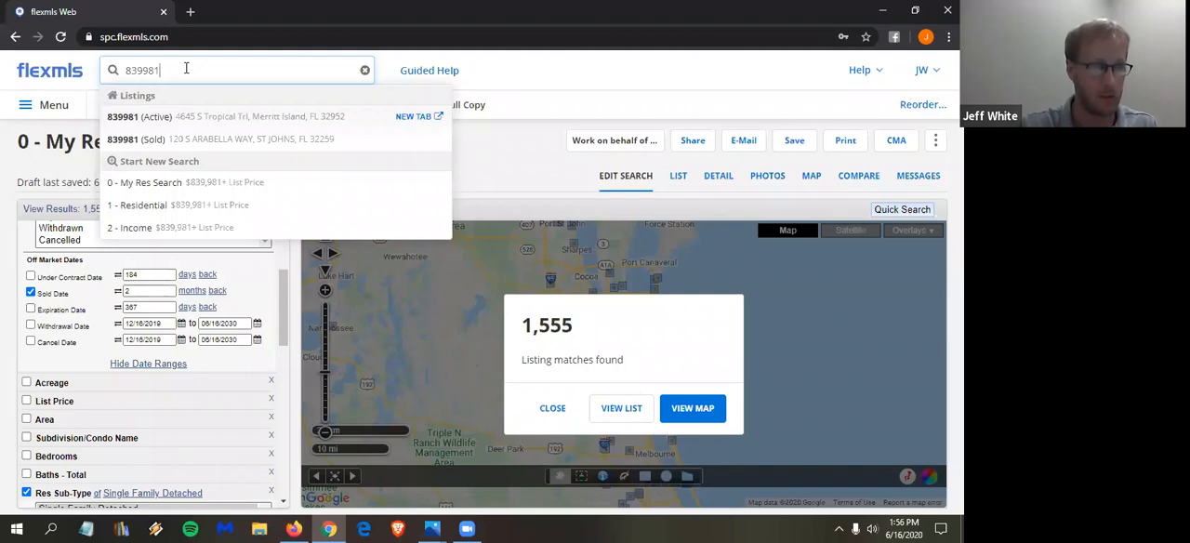
- Replace the quick launch query with mls and open the MLS Search quick search
key("ctrl+a")
type("mlk")
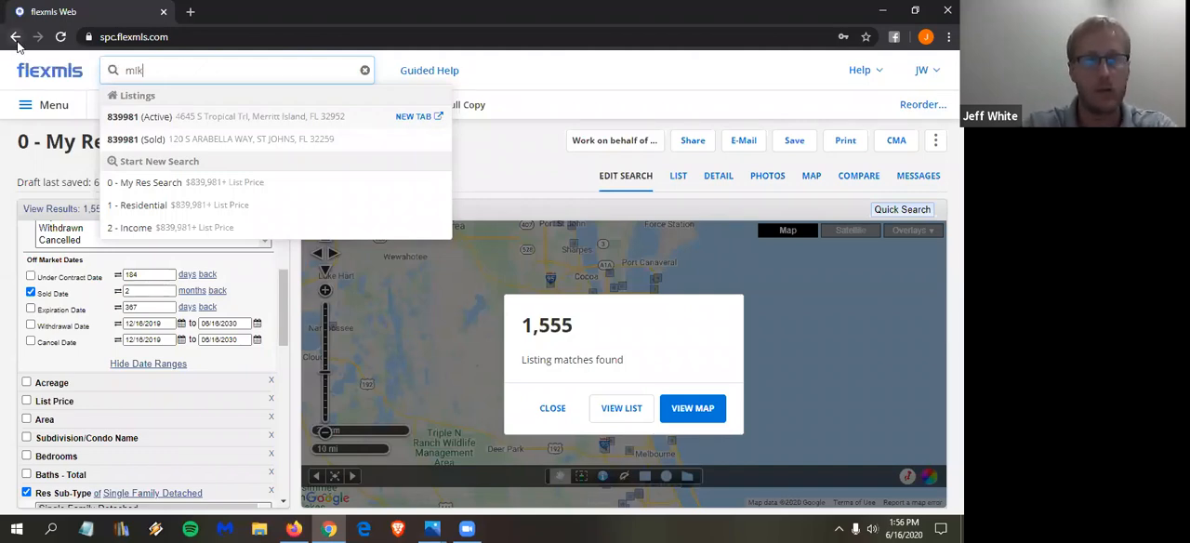
key("BackSpace")
type("a")
key("BackSpace")
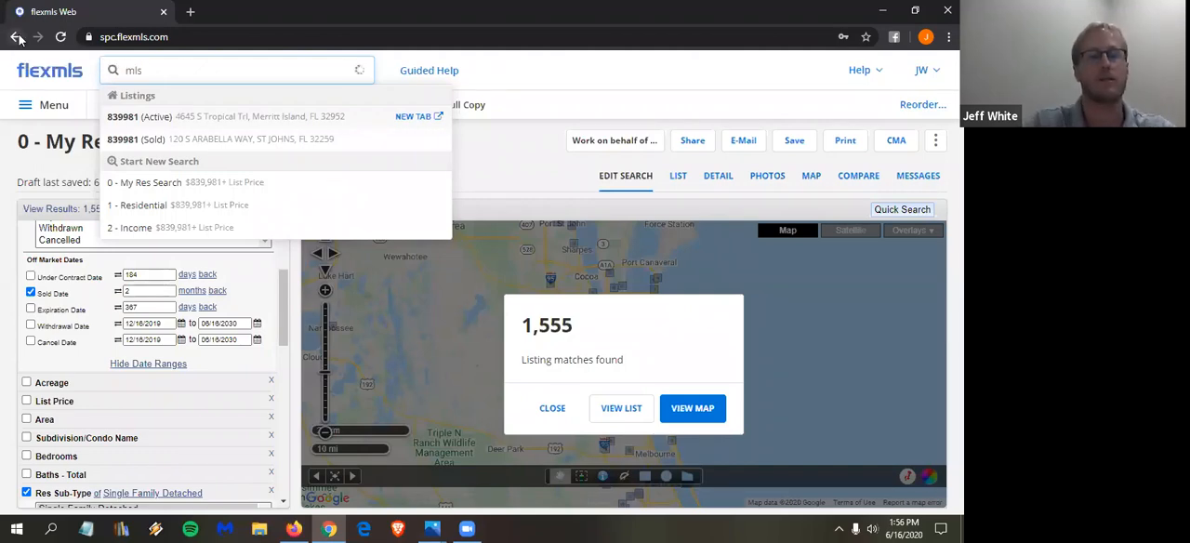
type("s")
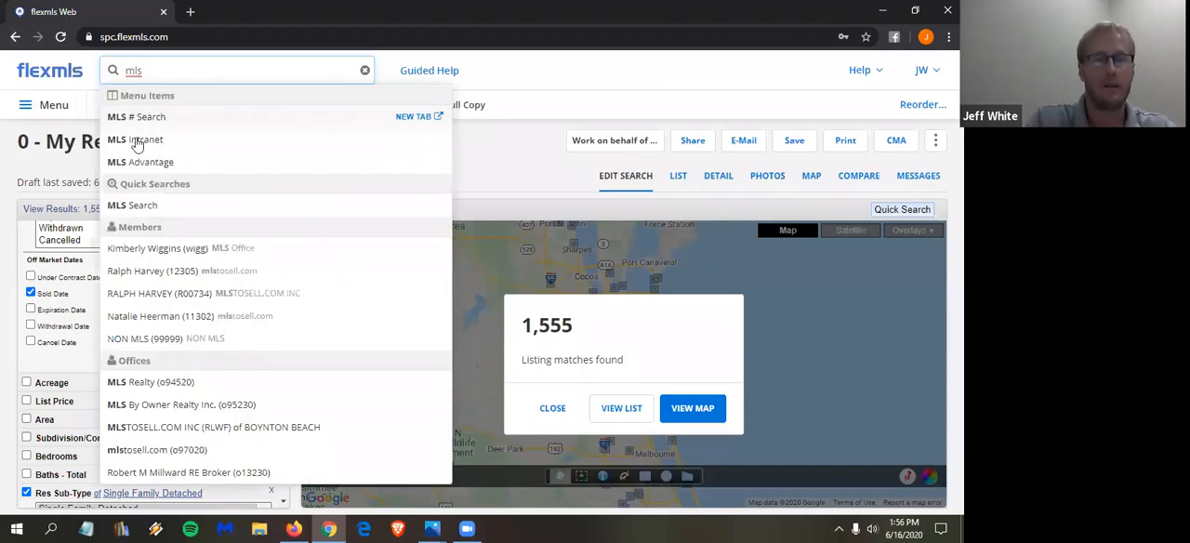
left_click(146, 206)
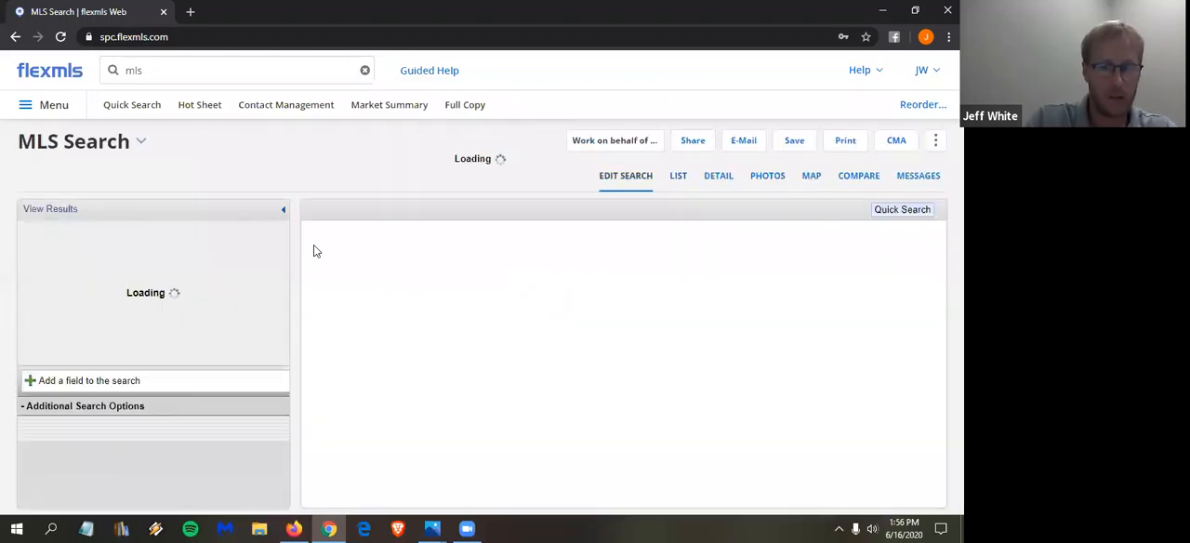
- Switch to the MLS # Search page using the existing mls query
left_click(162, 62)
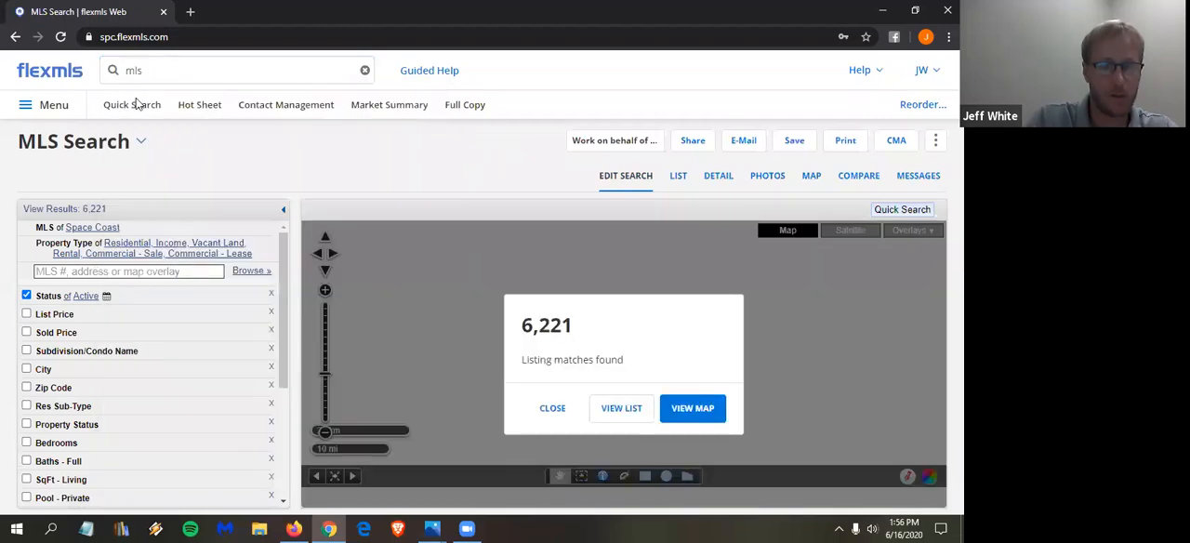
left_click(147, 68)
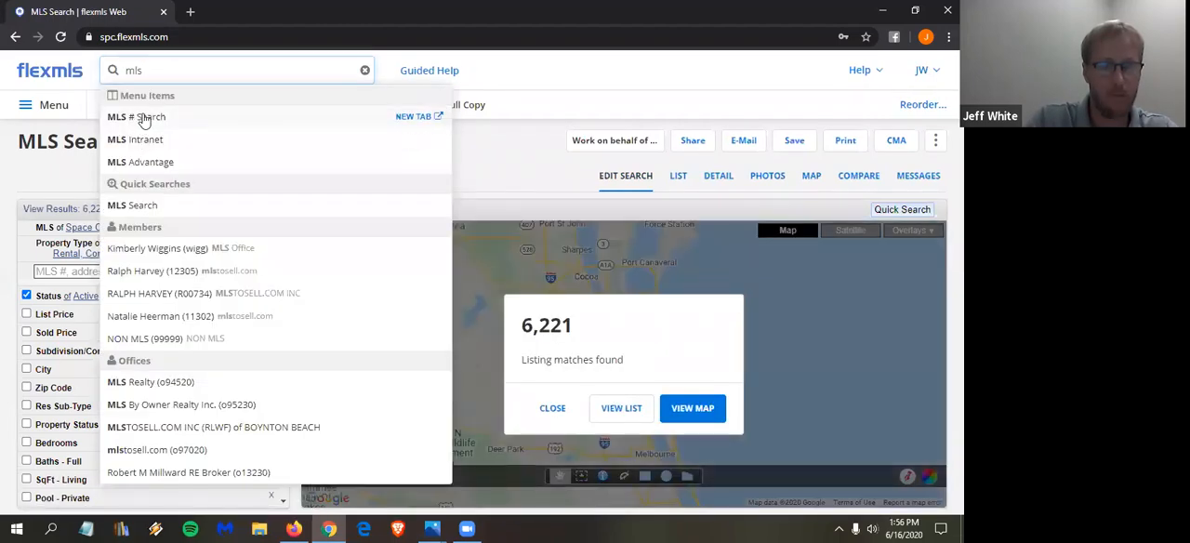
left_click(144, 121)
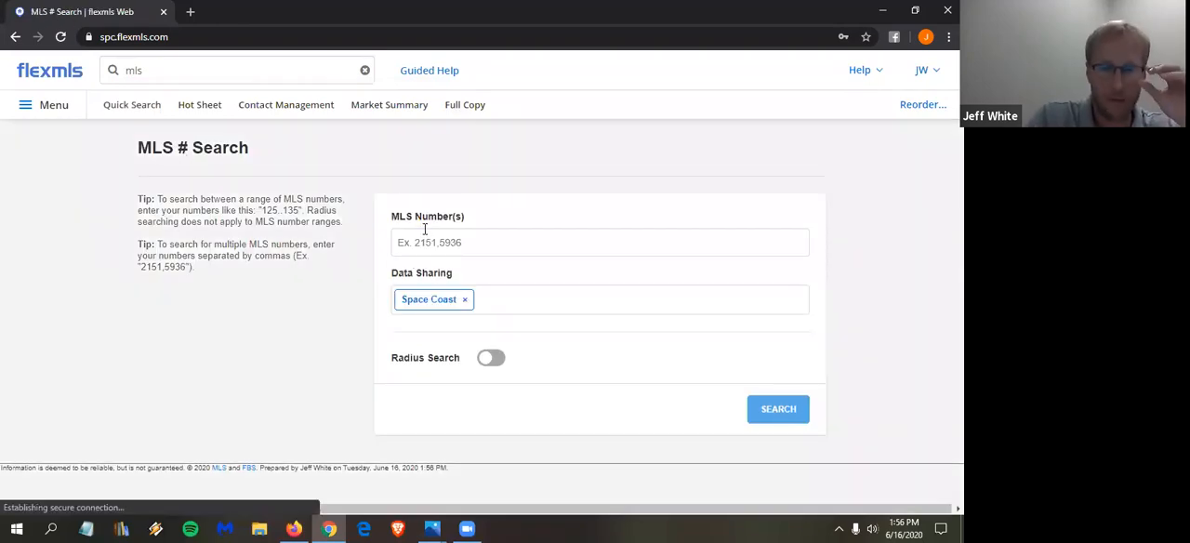
- Search for the three listings with MLS numbers 839981, 839982 and 839983, separated by commas, within Space Coast
left_click(425, 229)
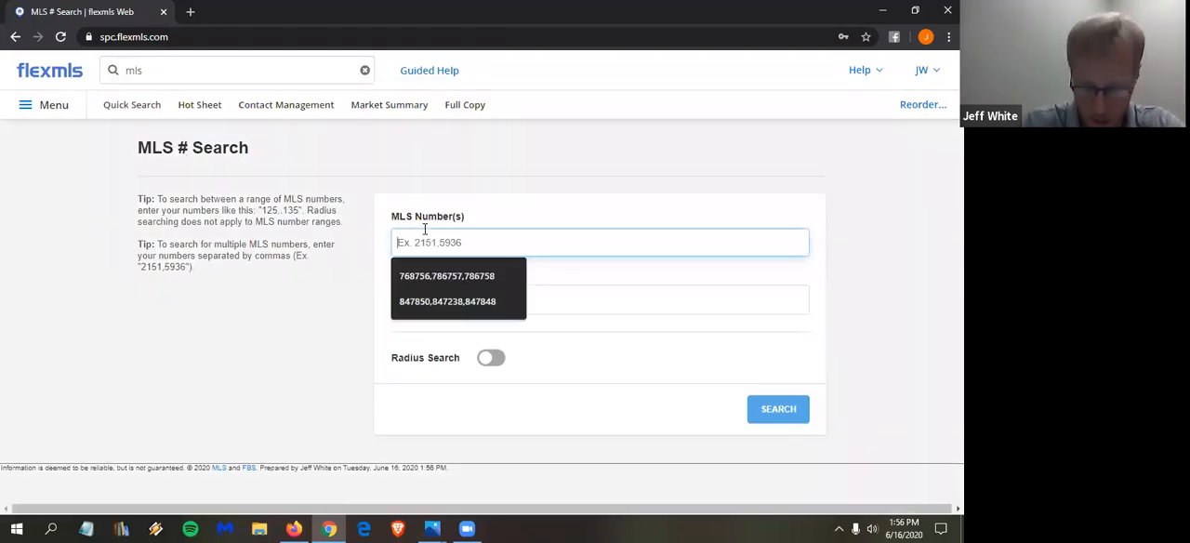
type("839981")
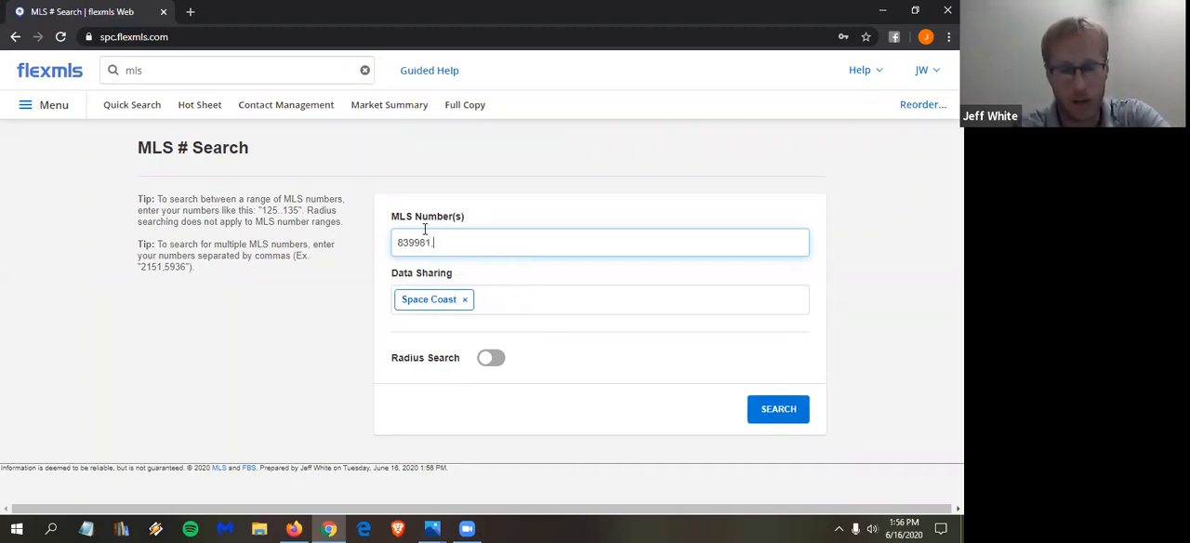
type(",83")
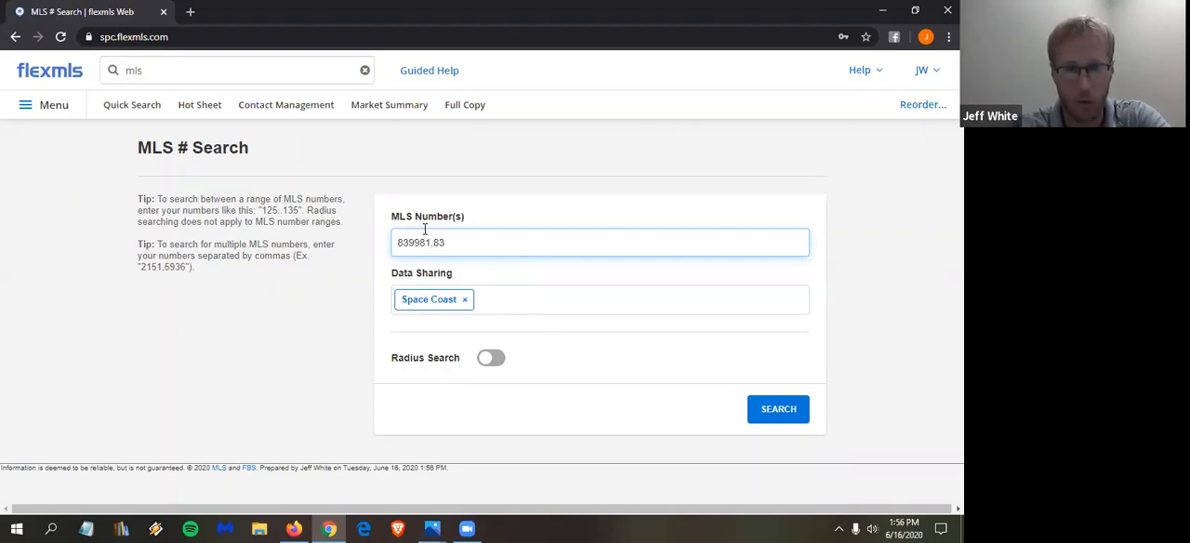
type("9982")
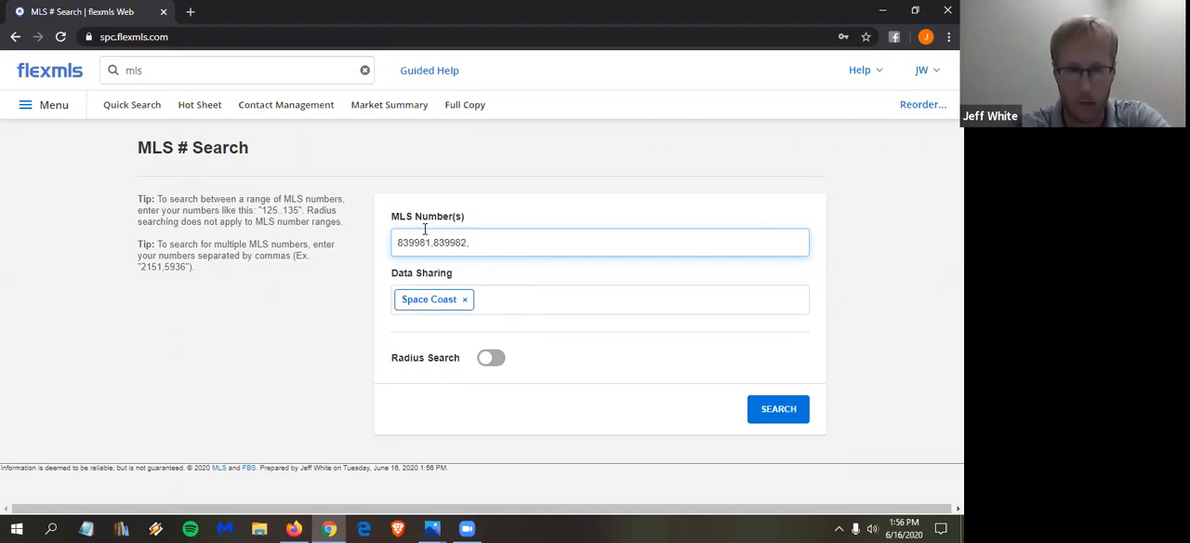
type(",839")
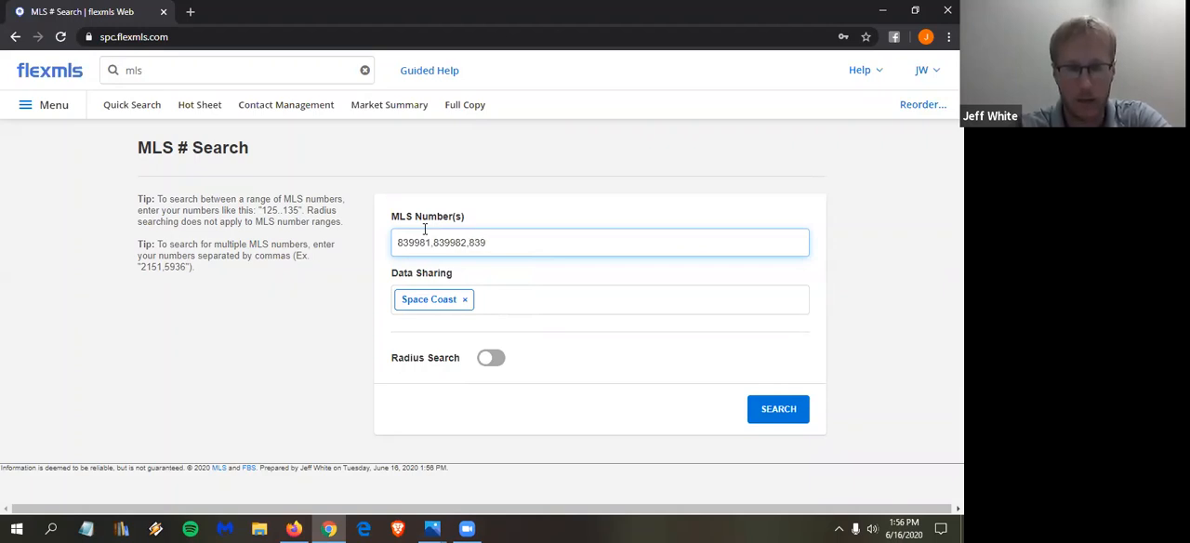
type("983")
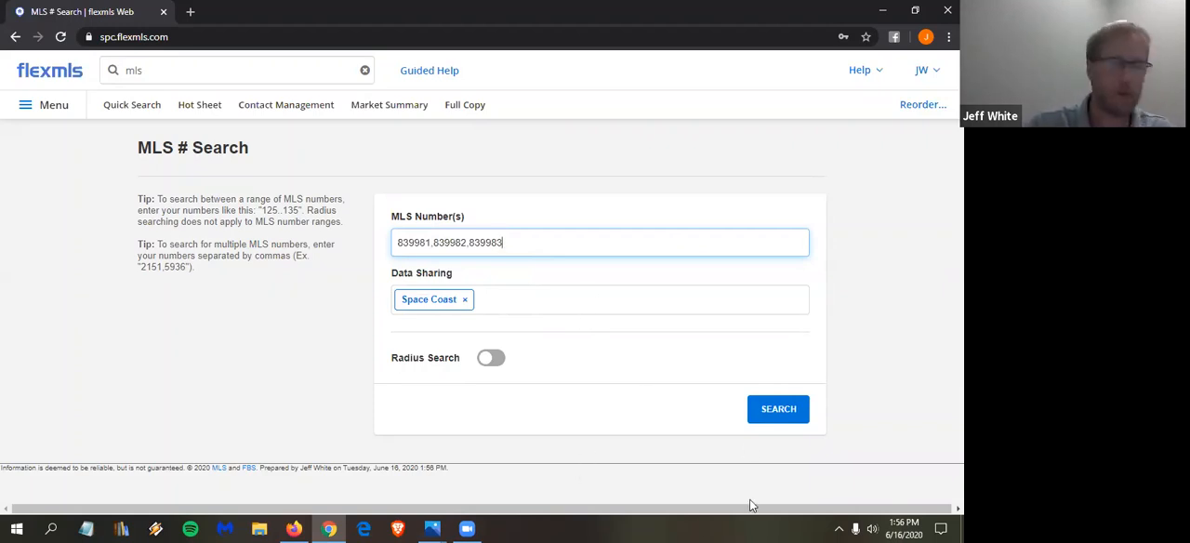
left_click(769, 414)
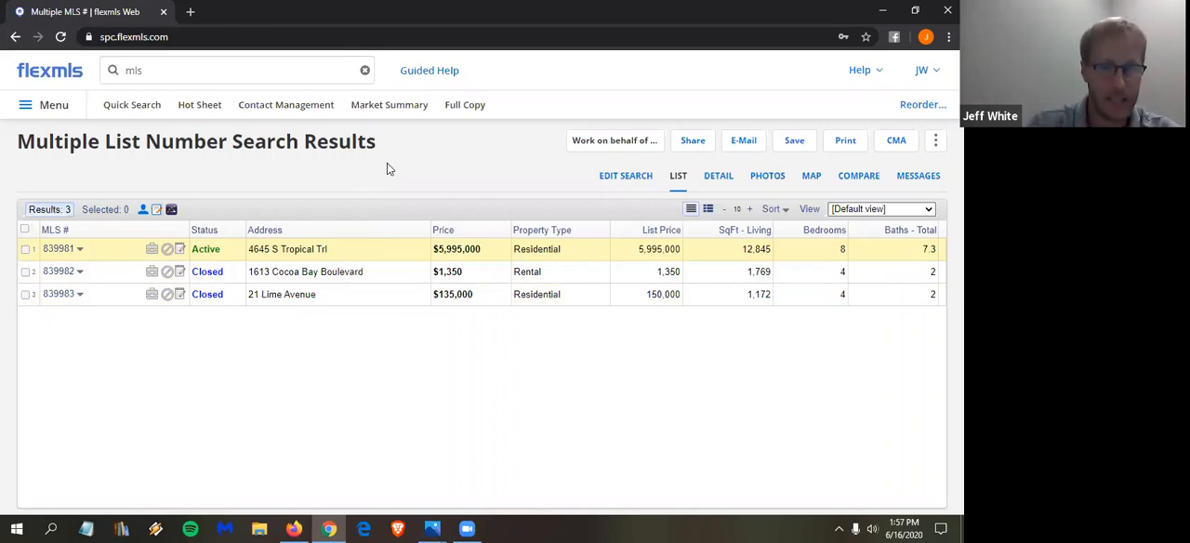
- Select all three listings, map them, and view driving directions for the selected listings in Google Maps
left_click(25, 230)
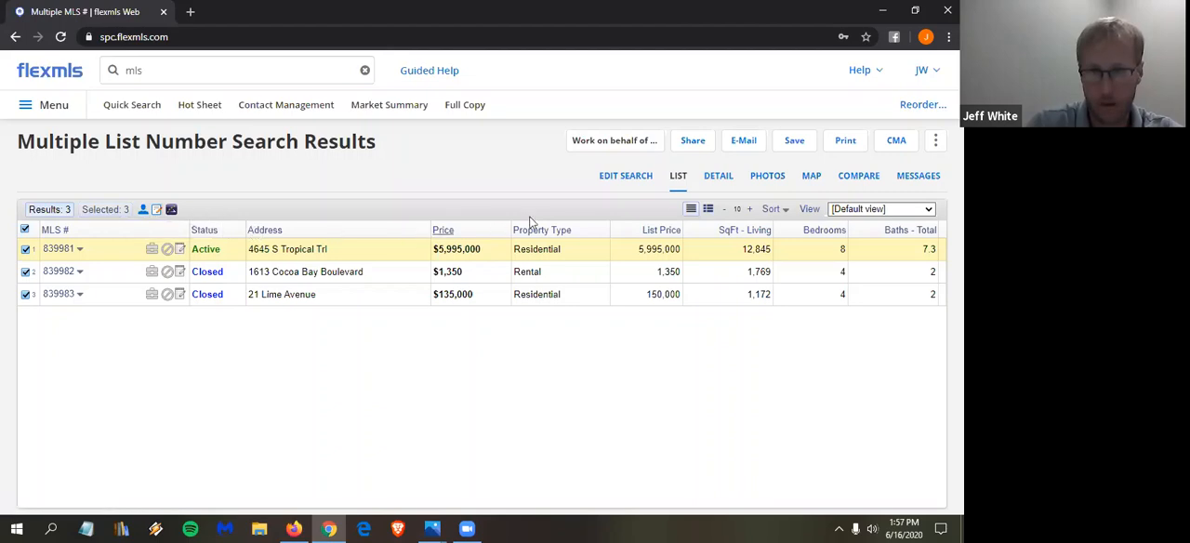
left_click(812, 177)
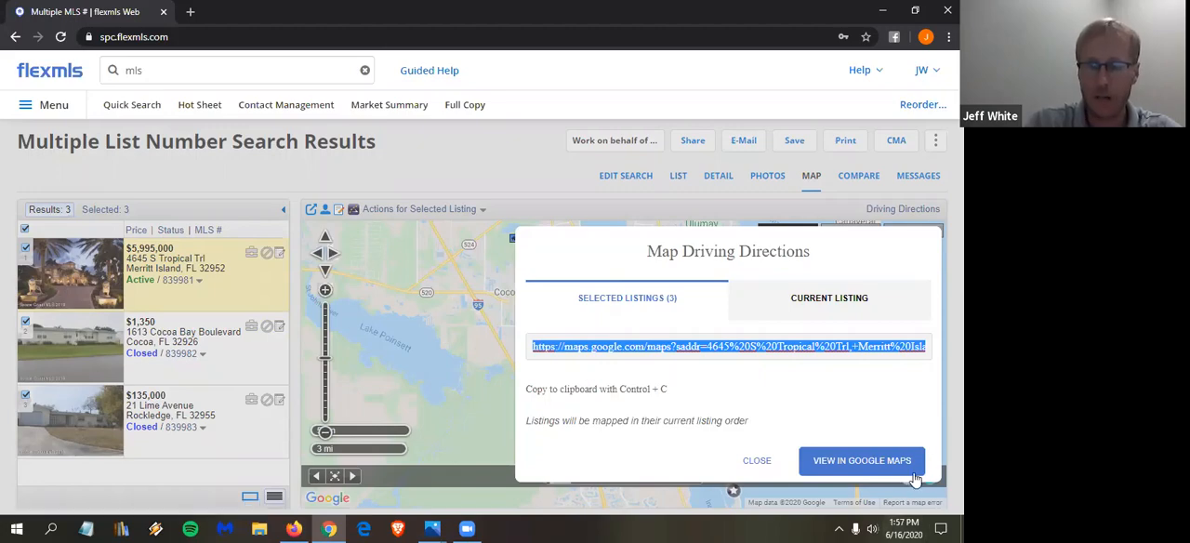
left_click(879, 468)
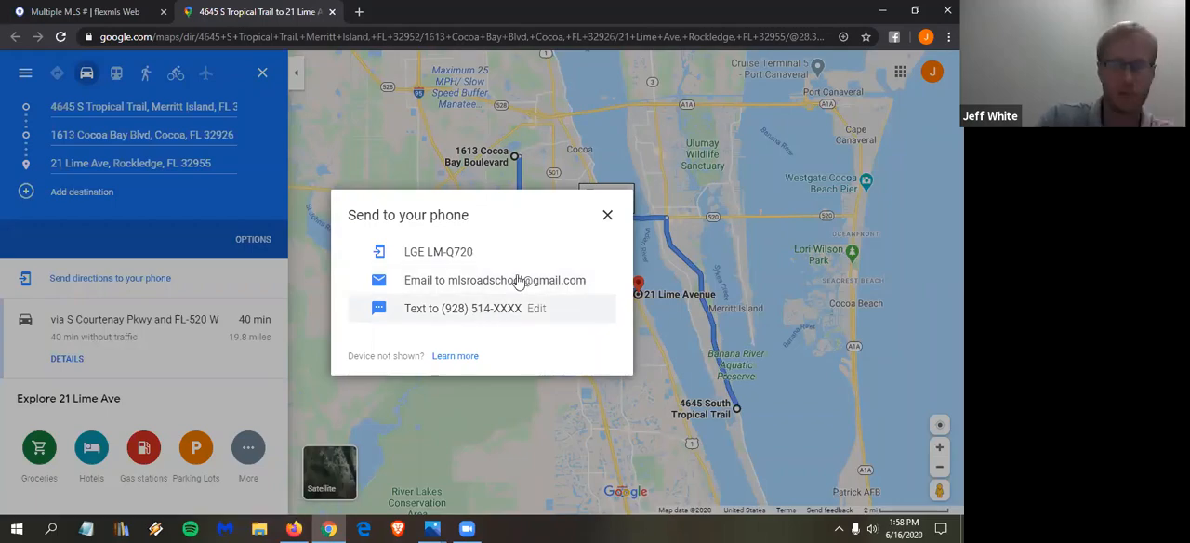
left_click(139, 165)
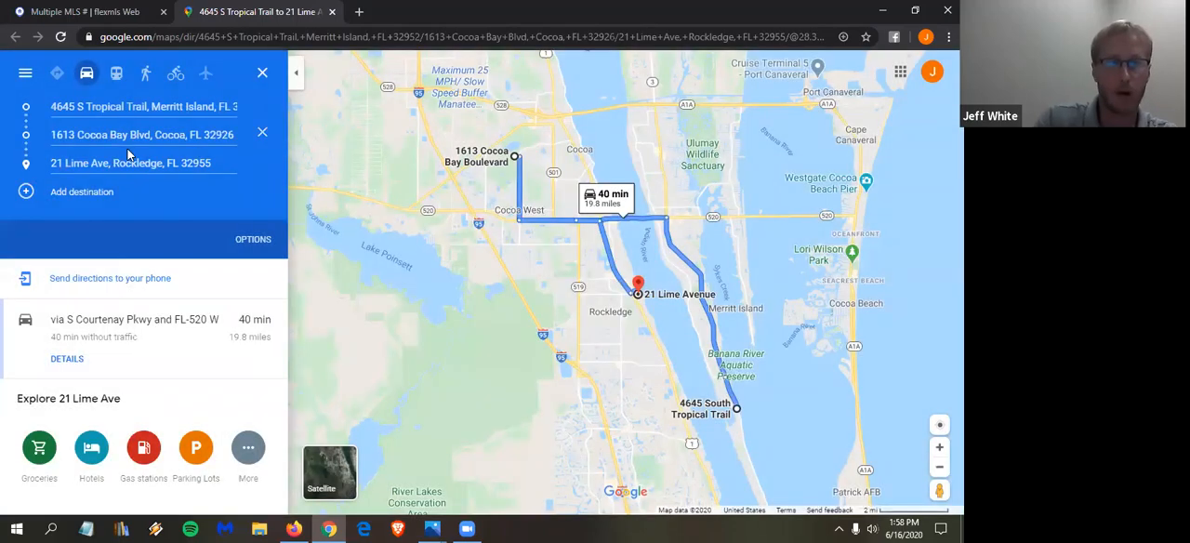
- Add the Satellite Beach street address as a destination and move it to the start of the route
left_click(86, 191)
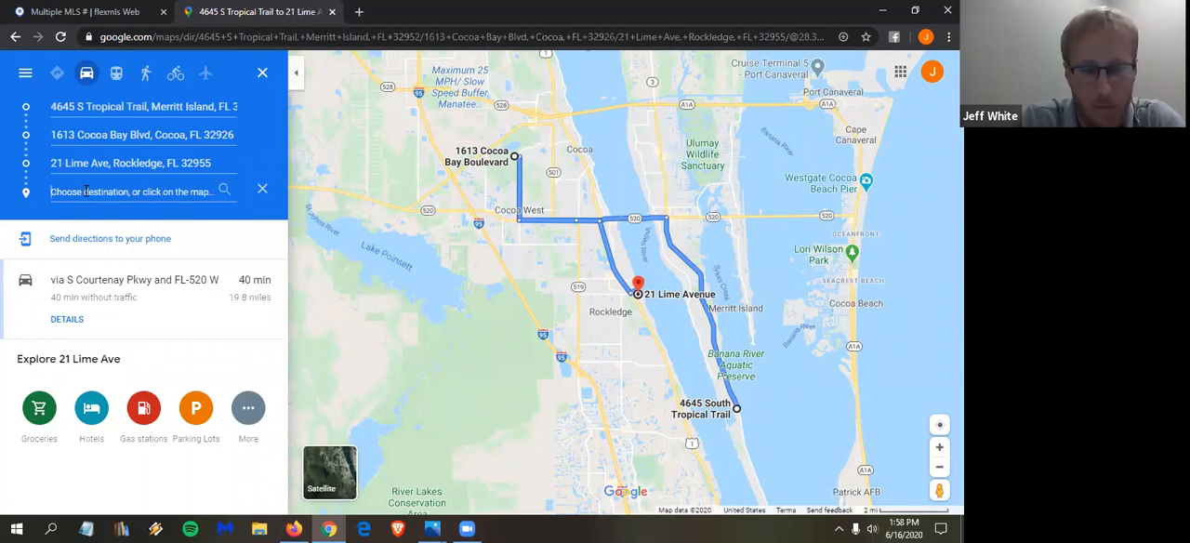
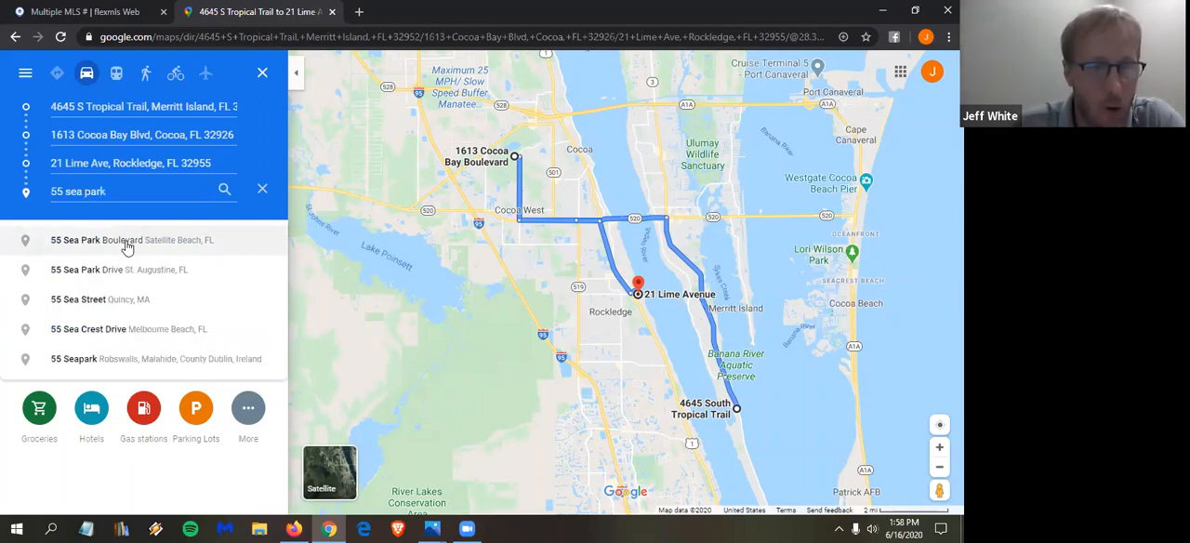
key("Return")
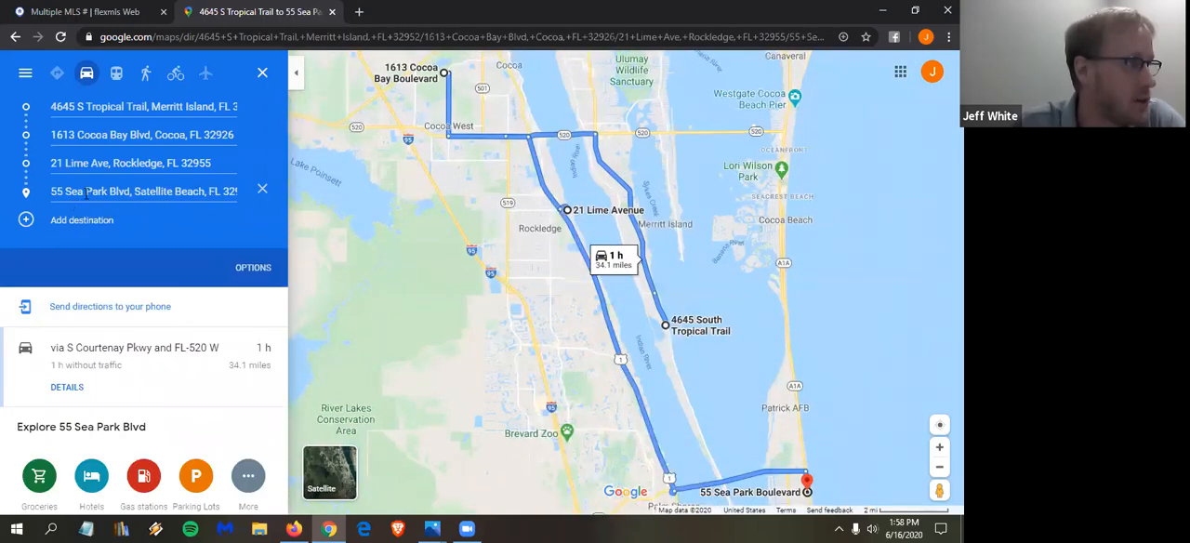
left_click_drag(22, 195, 16, 110)
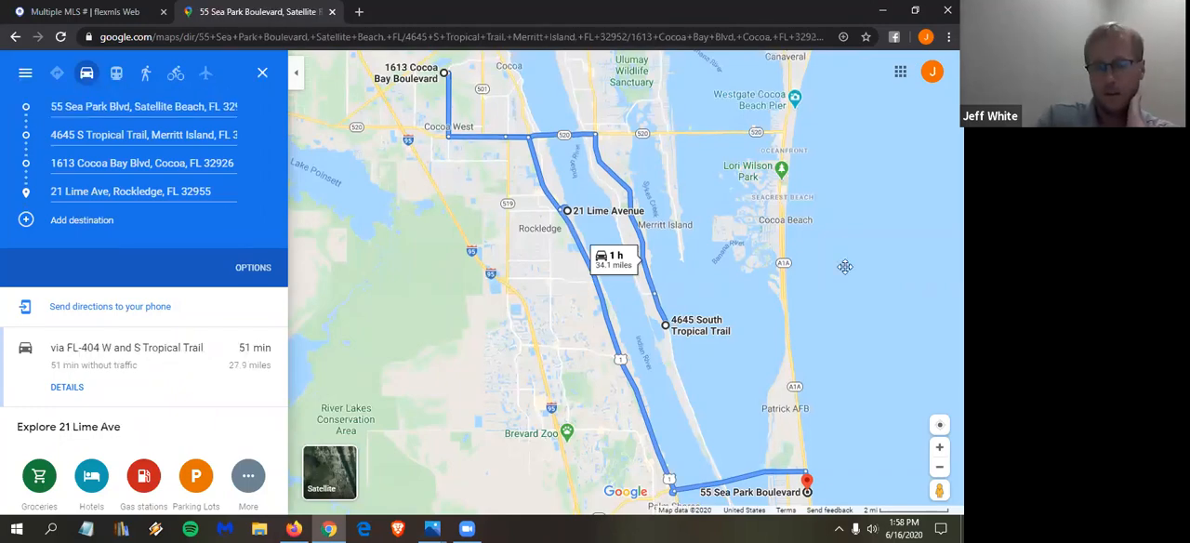
left_click_drag(801, 470, 779, 404)
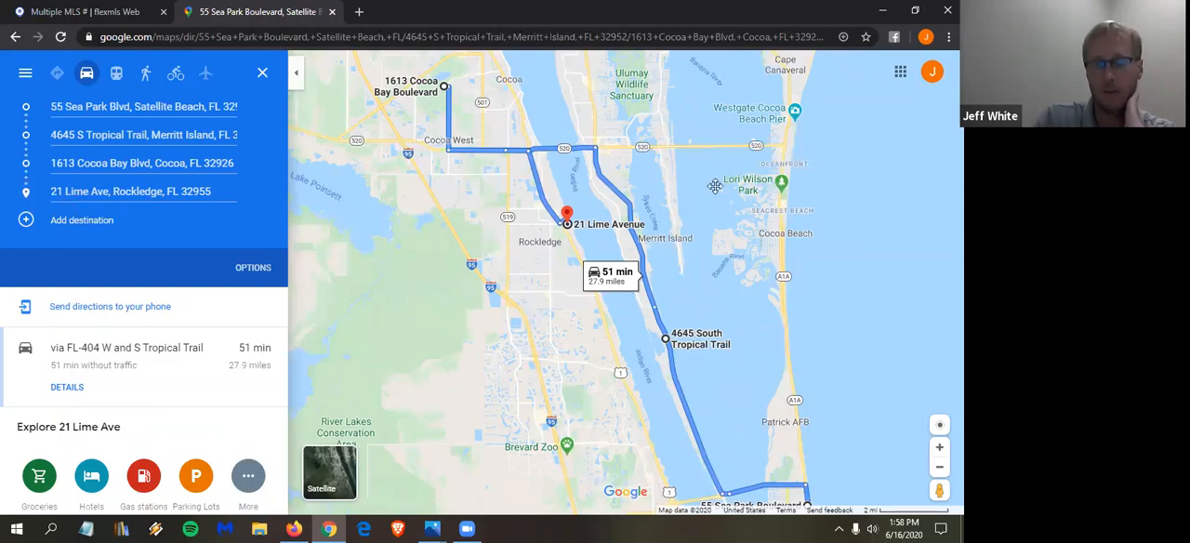
left_click_drag(734, 229, 686, 101)
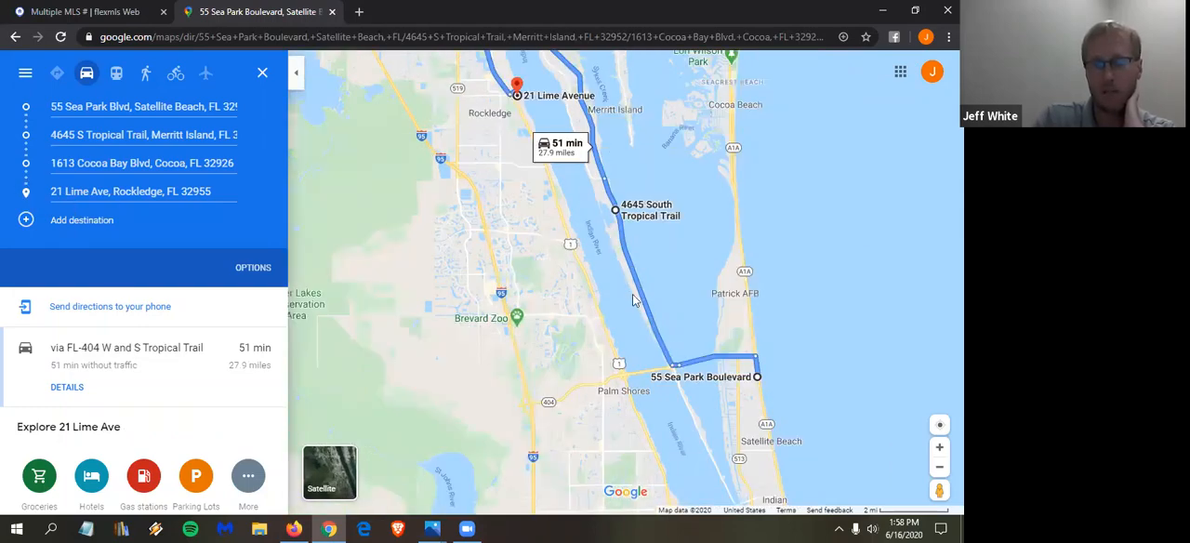
left_click_drag(634, 294, 650, 338)
left_click_drag(633, 294, 656, 353)
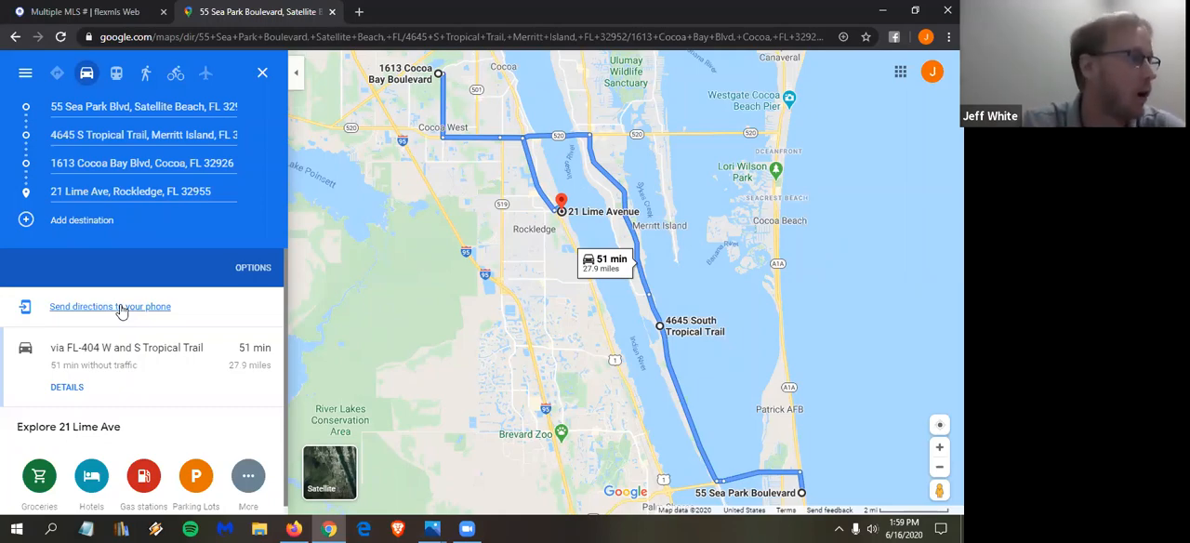
- Close the Google Maps route and the Map Driving Directions dialog, and return to the results list
left_click(149, 10)
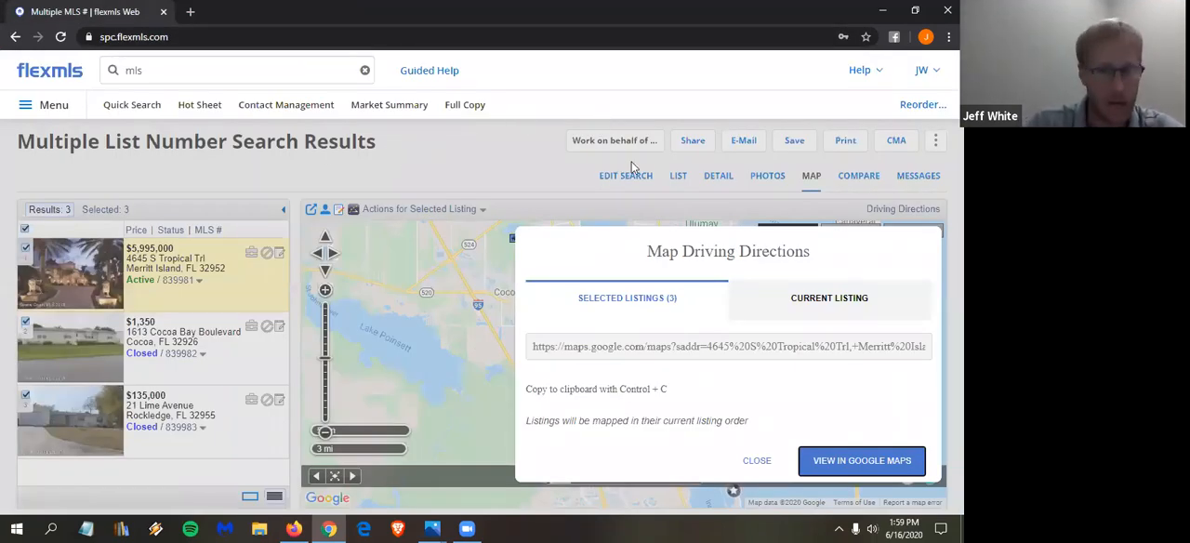
left_click(745, 462)
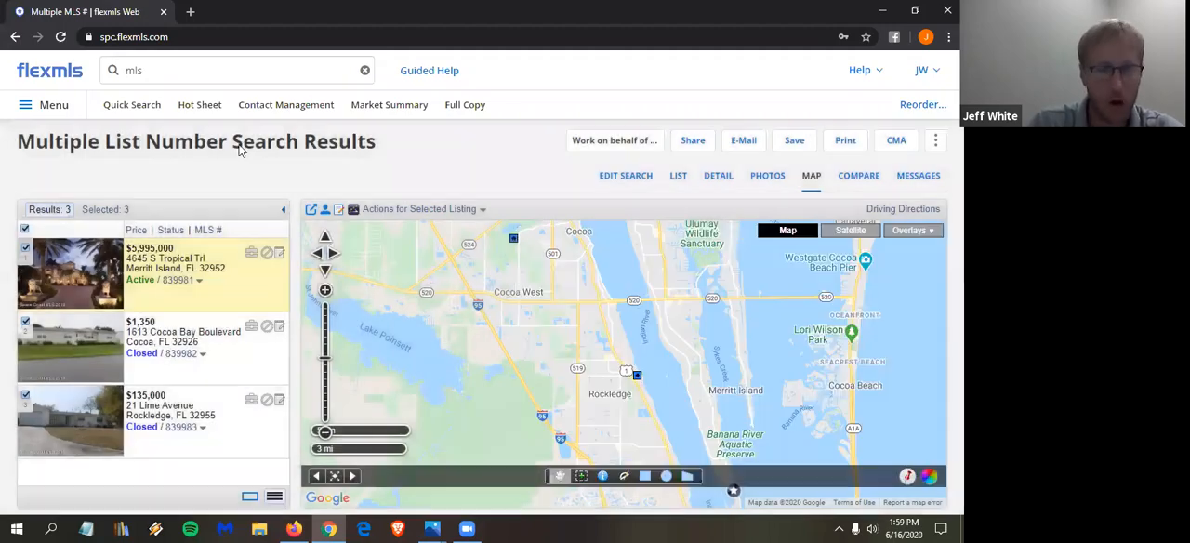
left_click(627, 178)
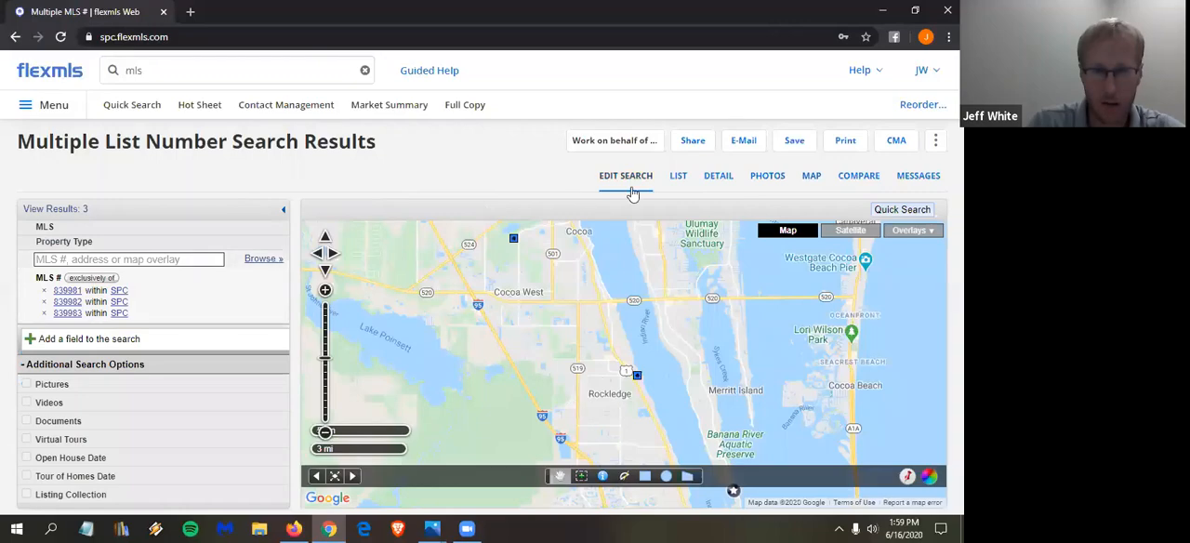
left_click(680, 181)
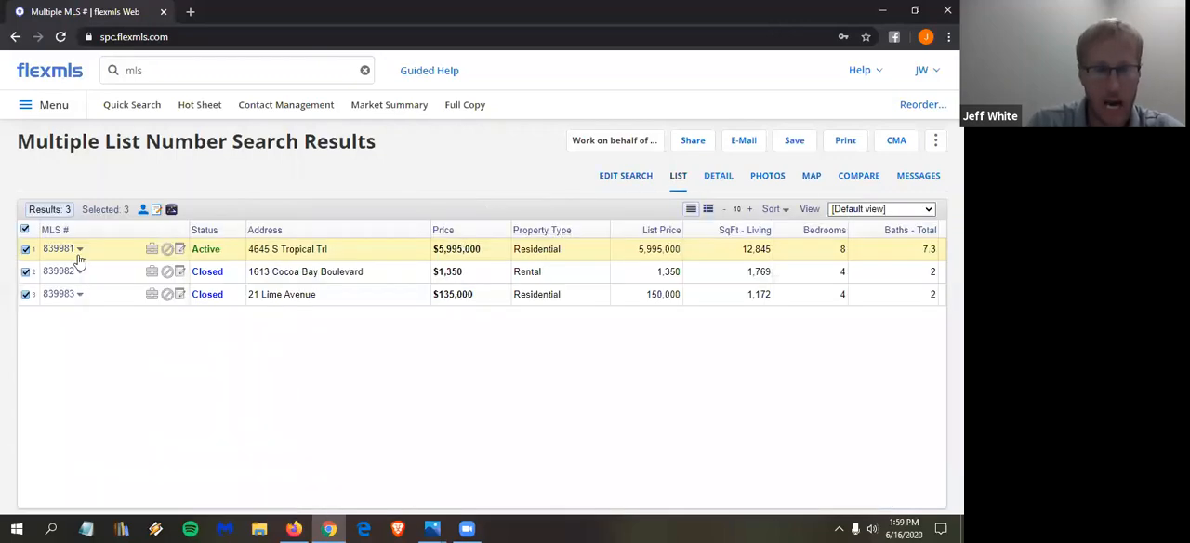
- Clear and reselect all three listings, and reopen their driving directions from the map in Google Maps
left_click(26, 229)
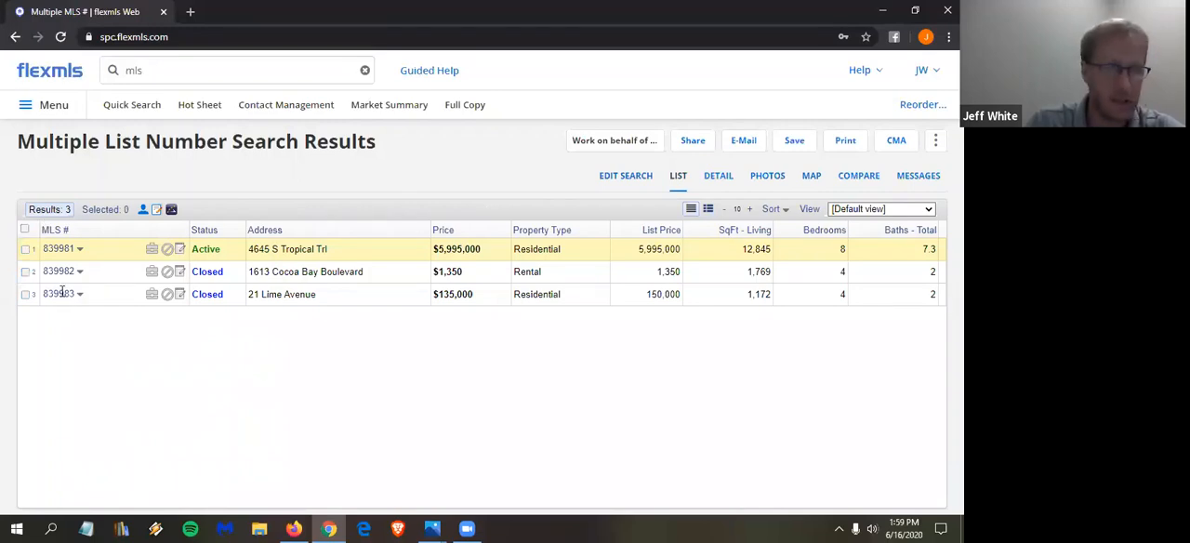
left_click(25, 229)
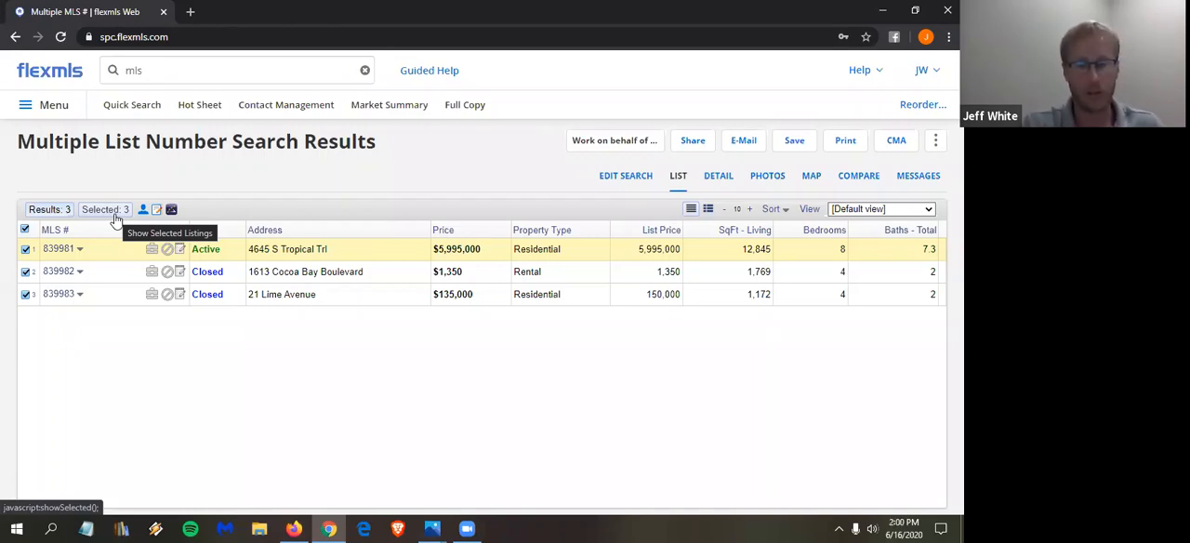
left_click(810, 178)
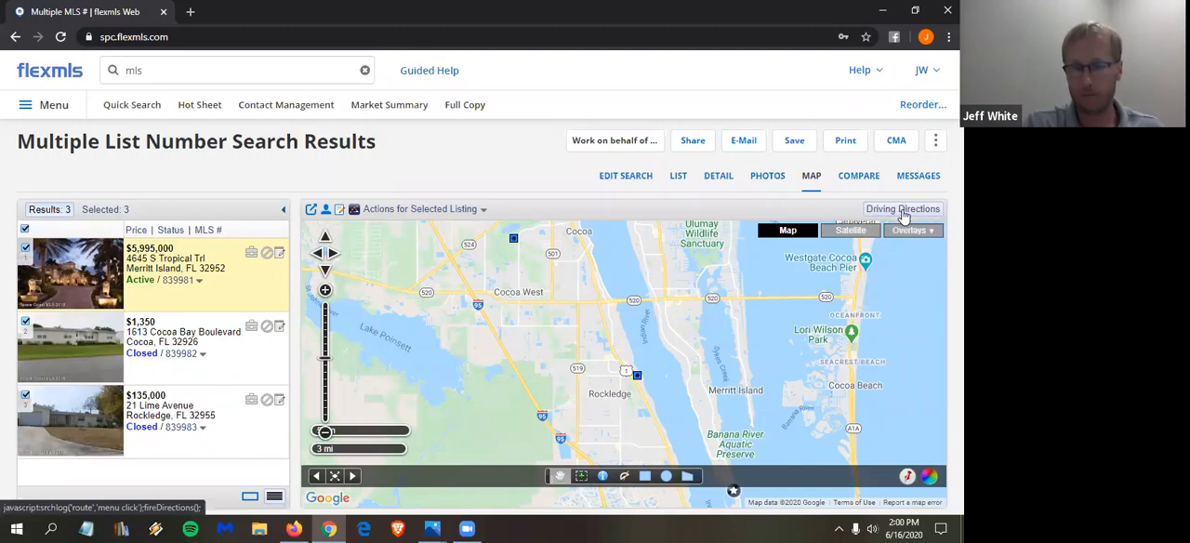
left_click(902, 212)
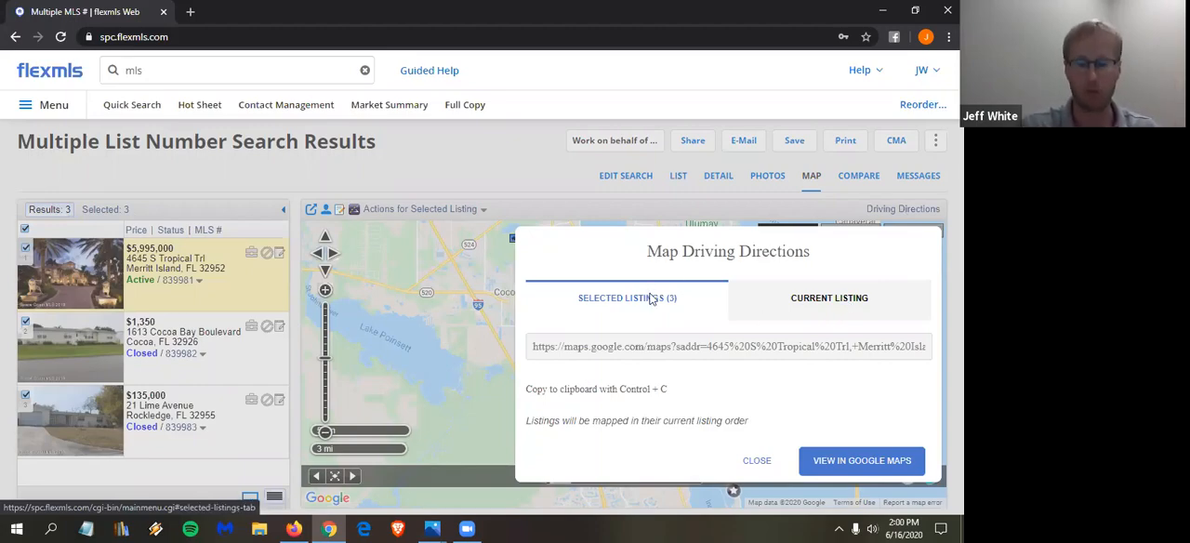
left_click(888, 462)
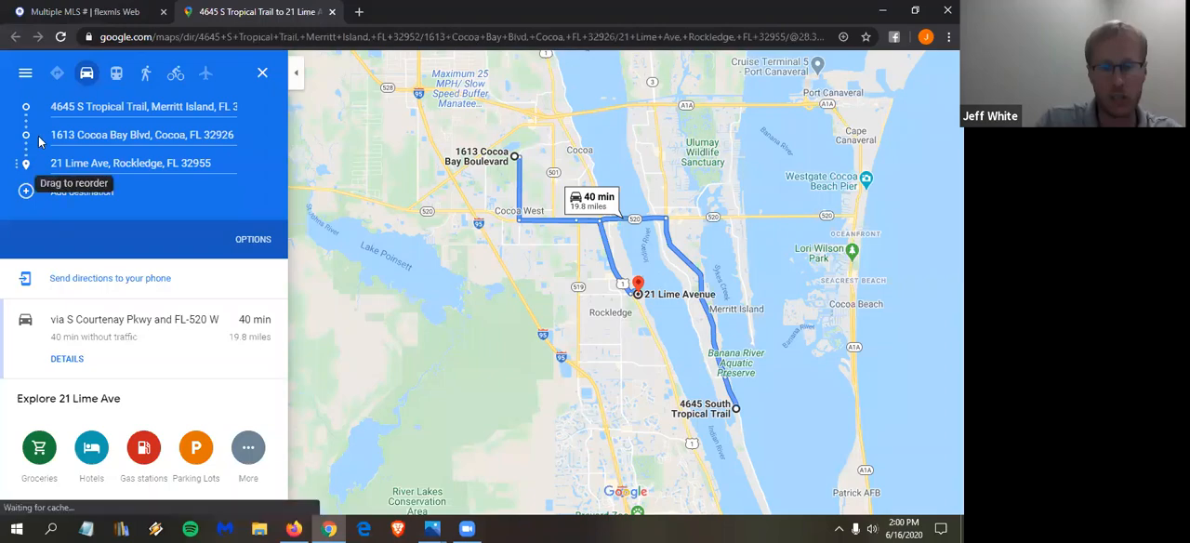
- Move the Rockledge stop ahead of the Cocoa stop, and put both back in their original order
left_click_drag(26, 180, 26, 134)
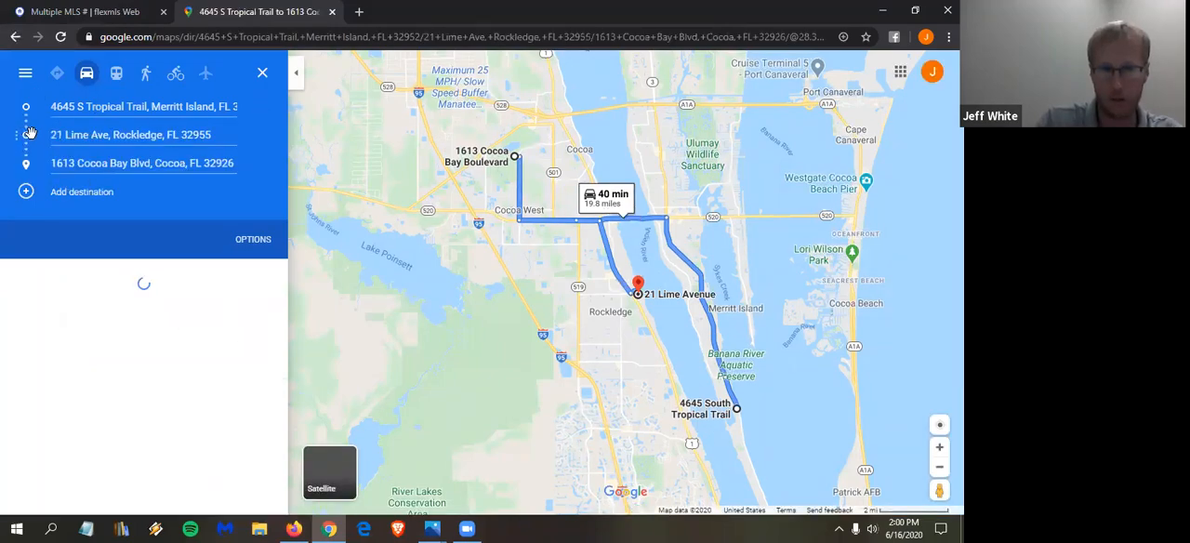
left_click_drag(23, 133, 25, 173)
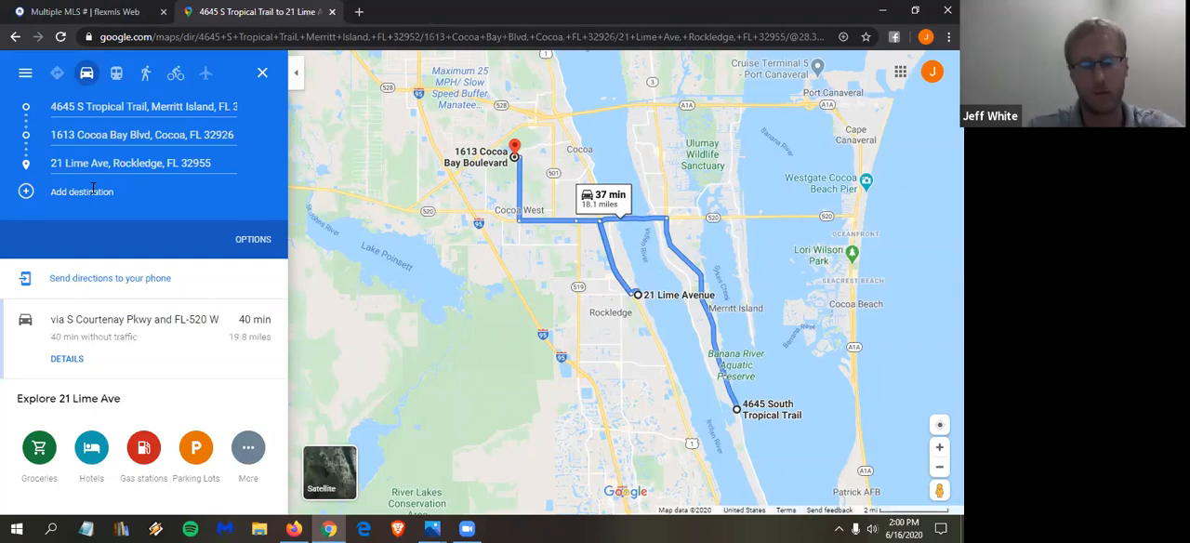
- Add the suggested Satellite Beach address as a fourth stop and make it the route's starting point
left_click(93, 190)
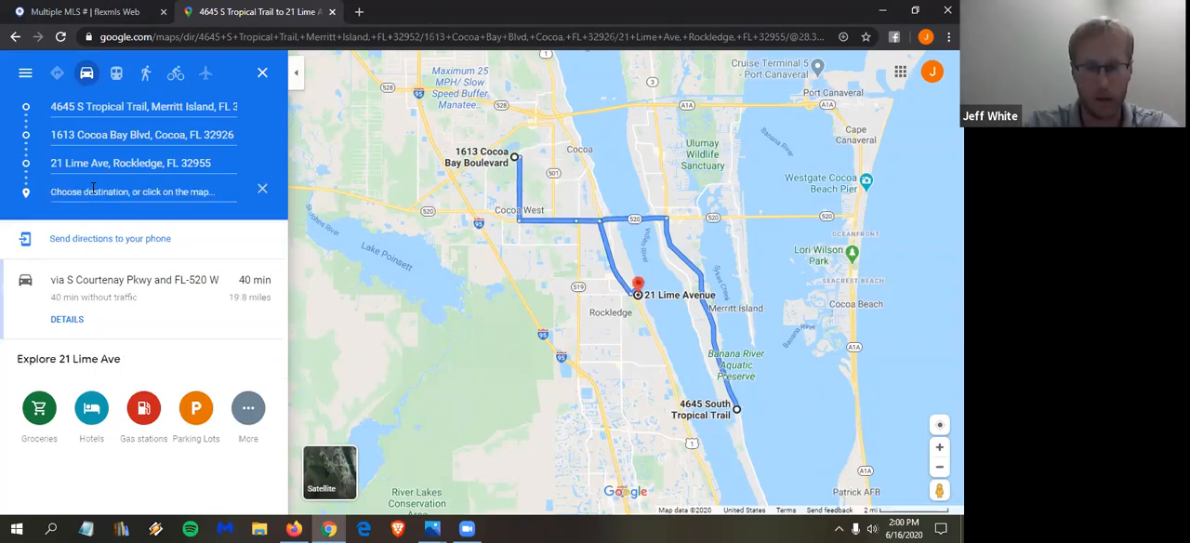
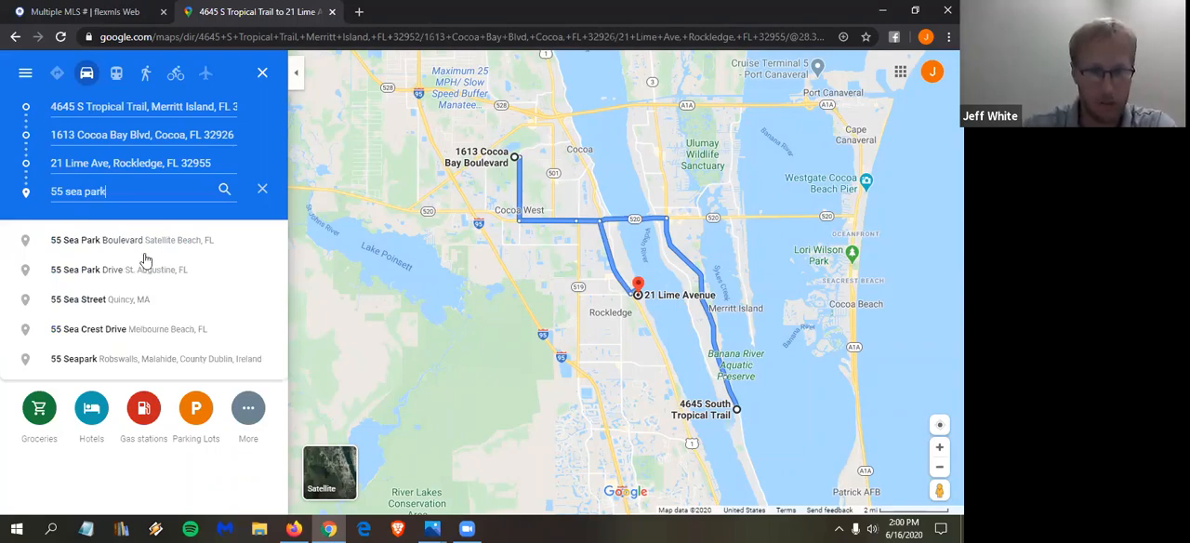
left_click(136, 239)
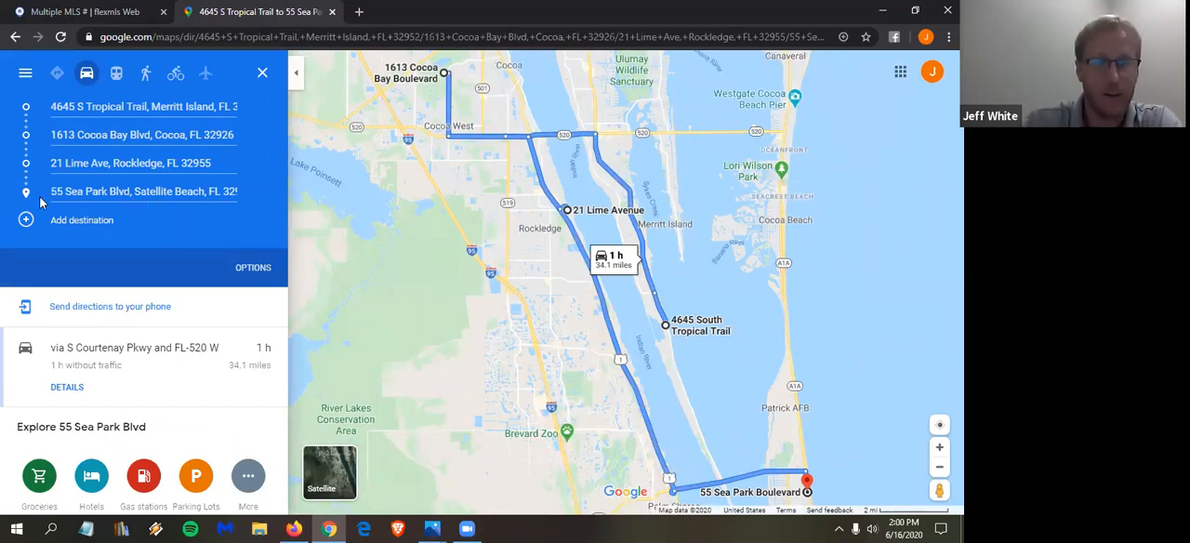
left_click_drag(37, 195, 37, 157)
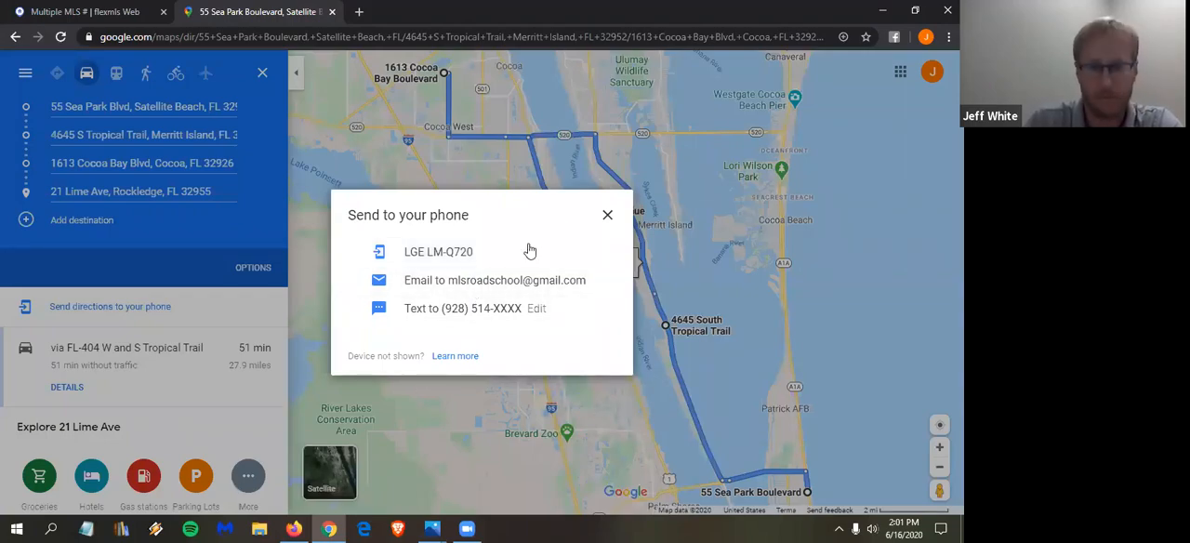
- Dismiss the Send to your phone options and close the Google Maps route
left_click(606, 224)
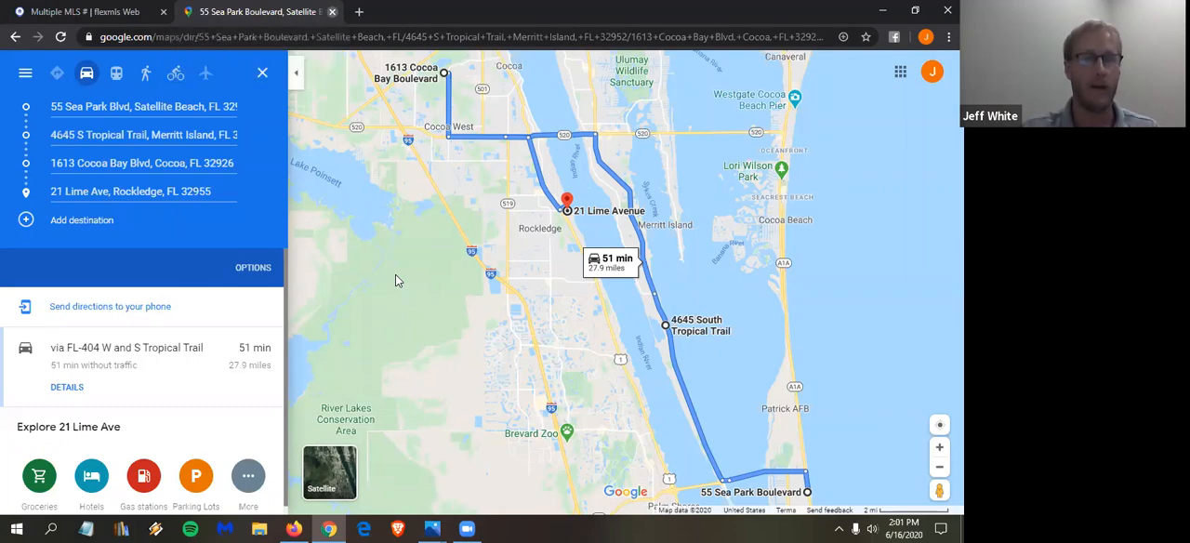
key("ctrl+w")
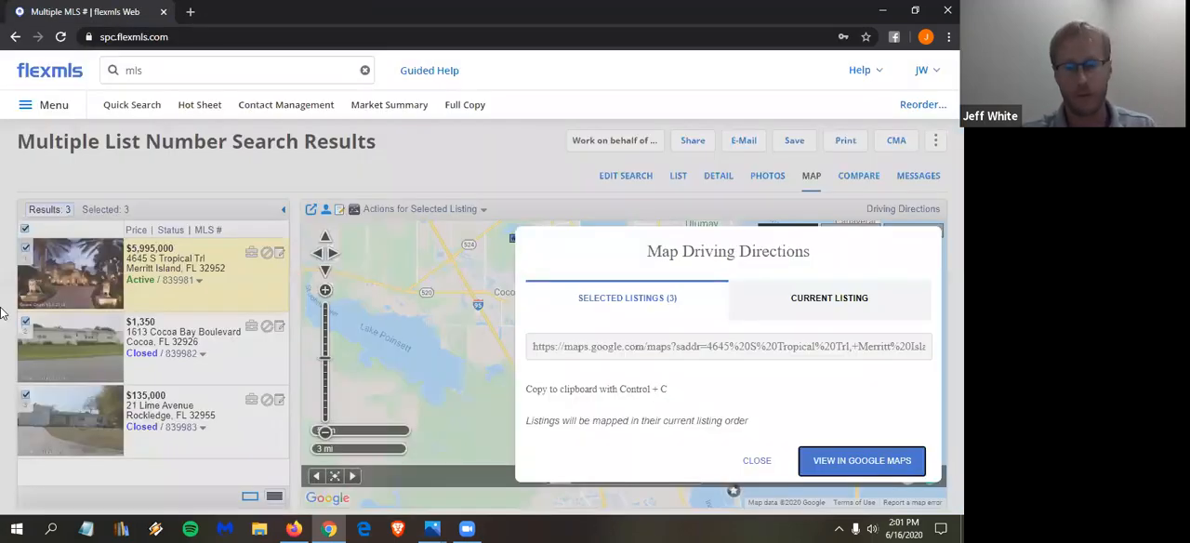
- Close the driving directions options and look up a Merritt Island property by its street address in the global search
left_click(758, 462)
left_click(170, 79)
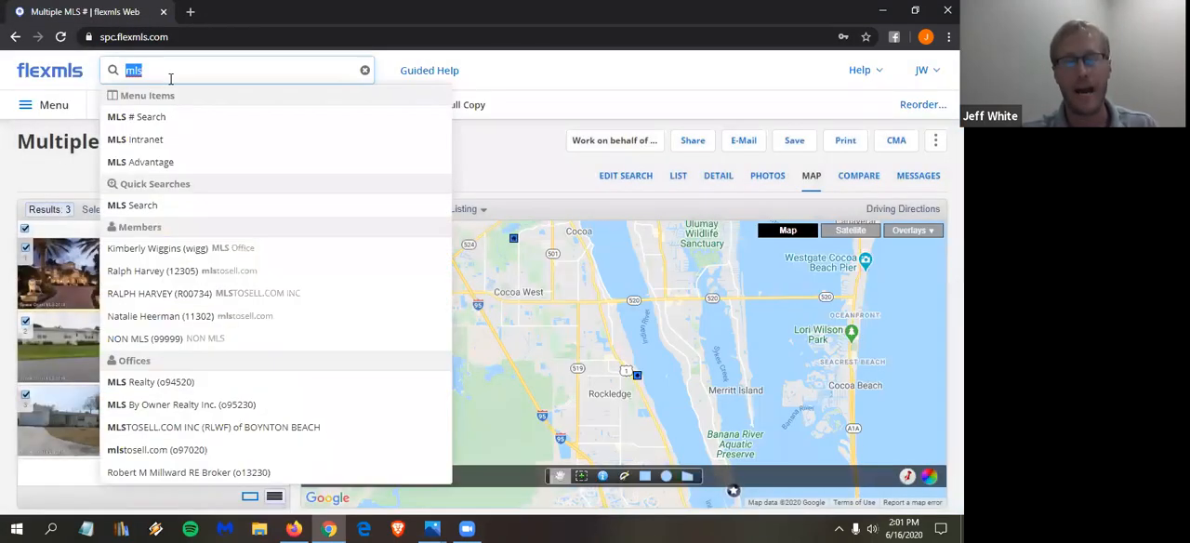
key("BackSpace")
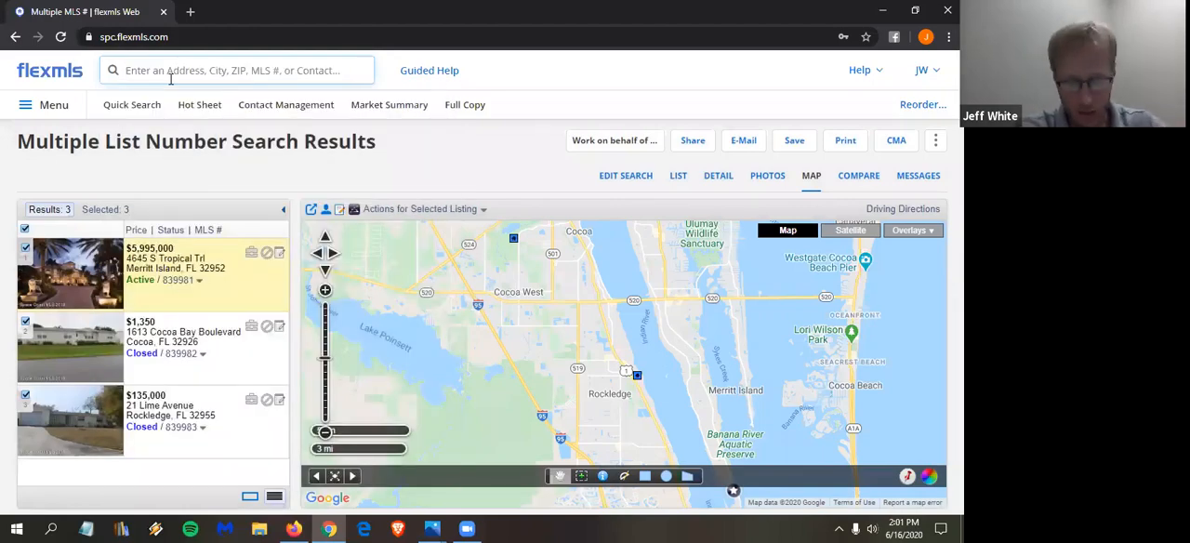
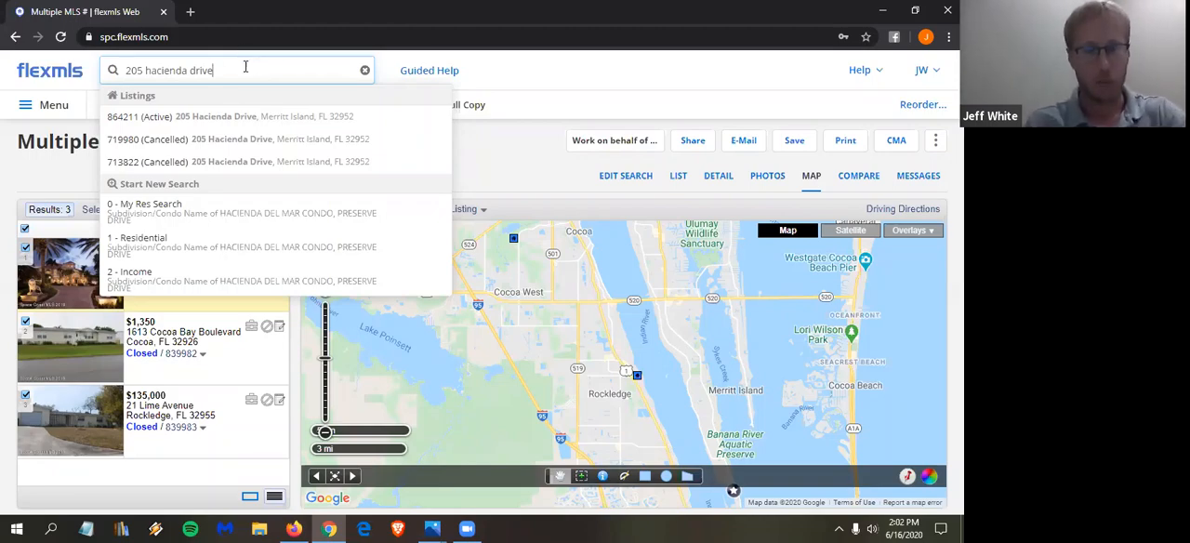
- Replace the search text with "address" and open the Address Search form
left_click_drag(245, 67, 7, 73)
type("a")
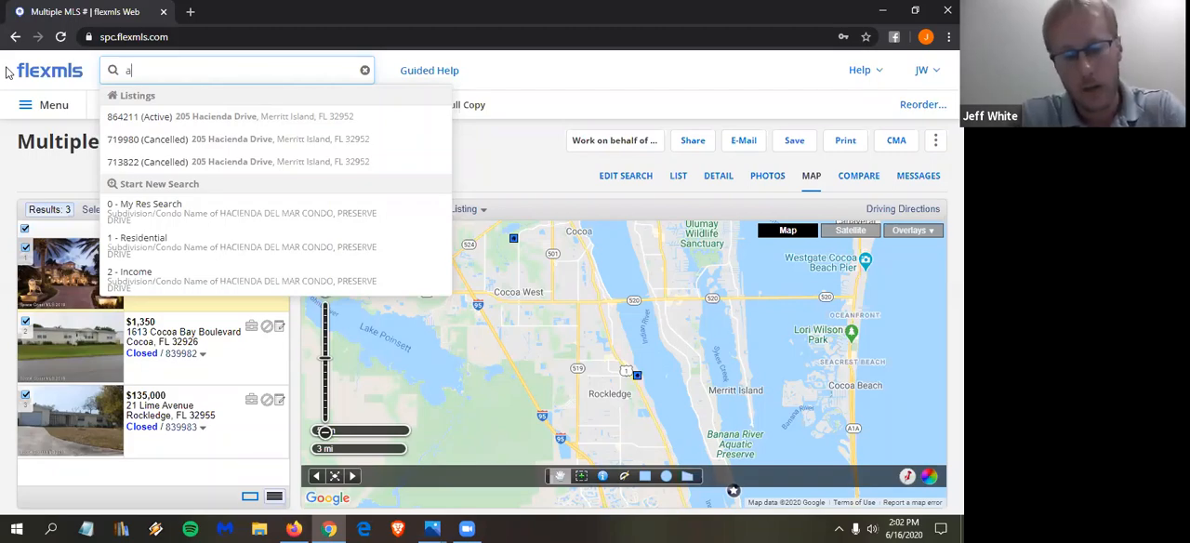
type("ddress")
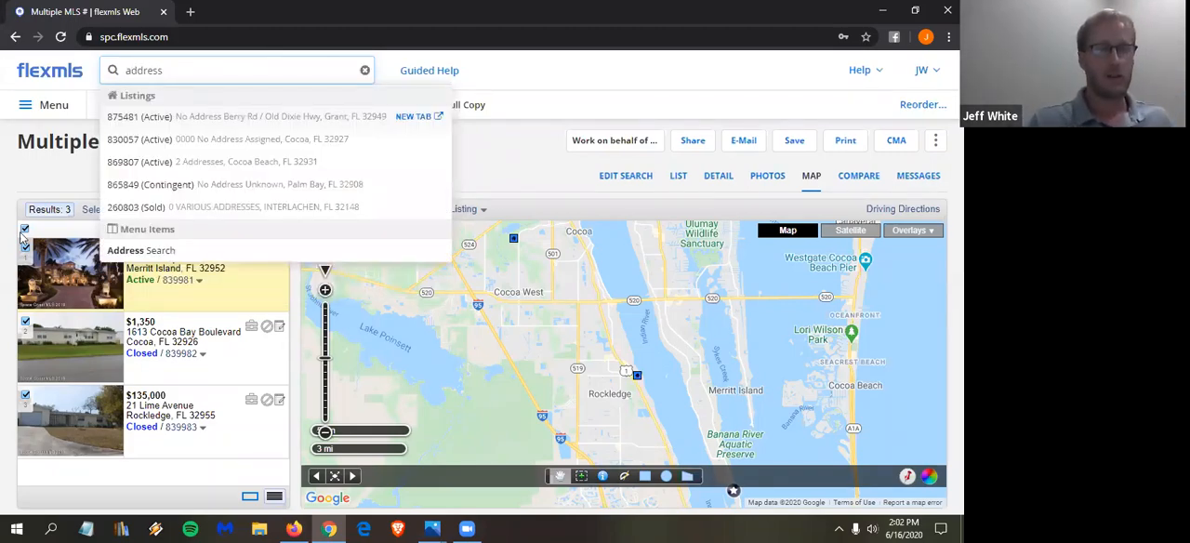
left_click(158, 254)
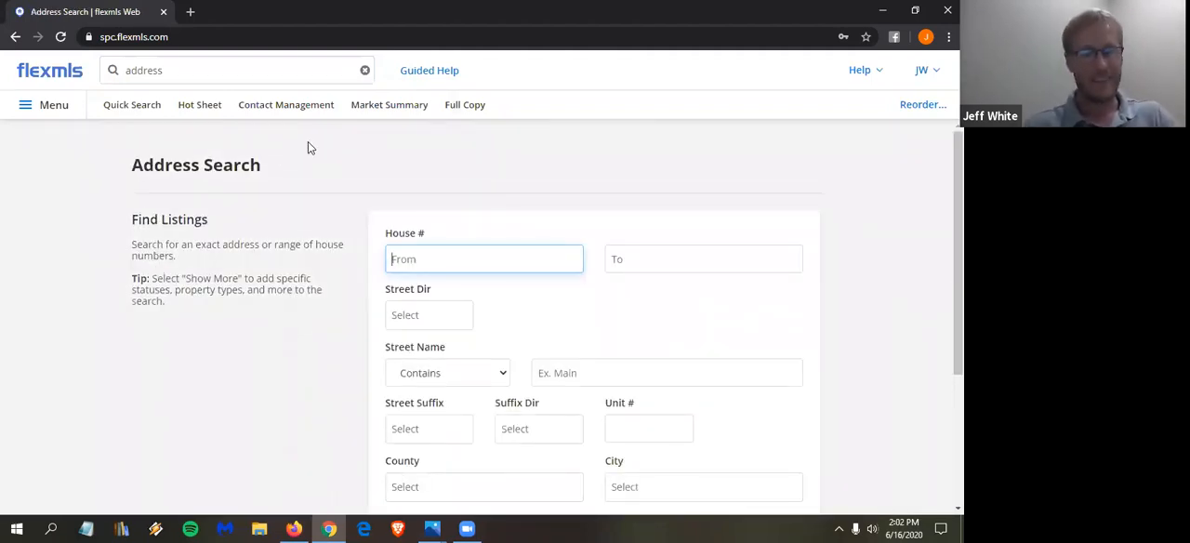
- Set the house number range to 200 through 299 and the street name to contain "oak"
type("200")
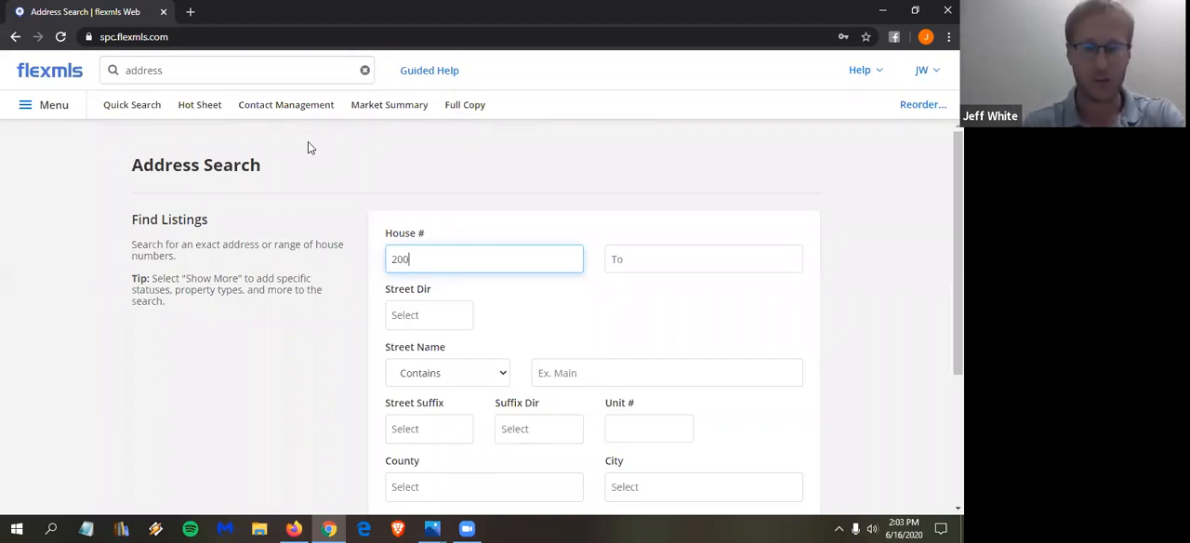
left_click(685, 251)
type("299")
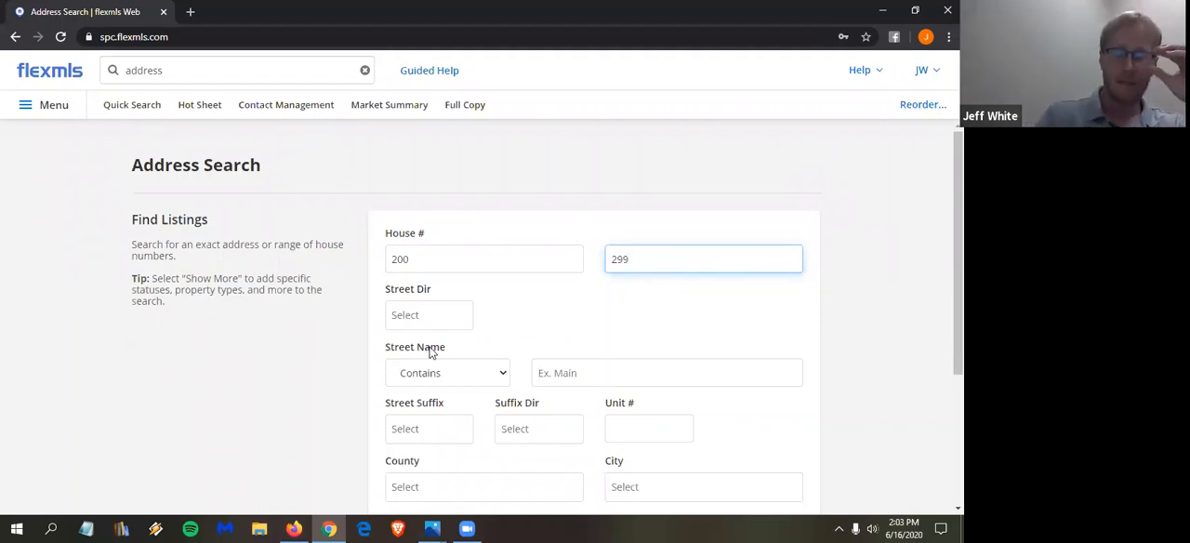
left_click(604, 372)
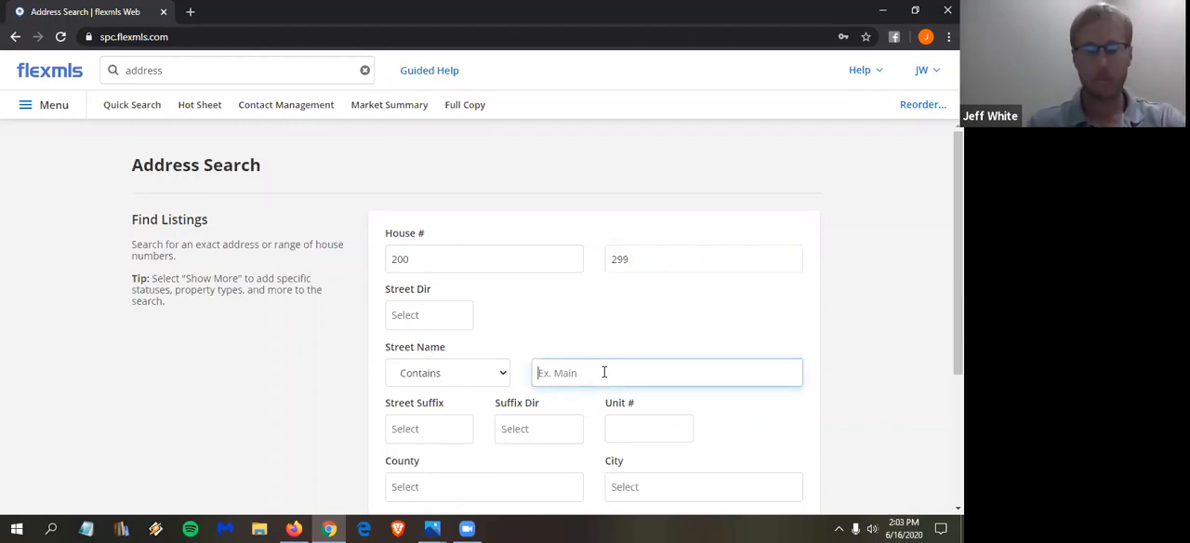
type("oak")
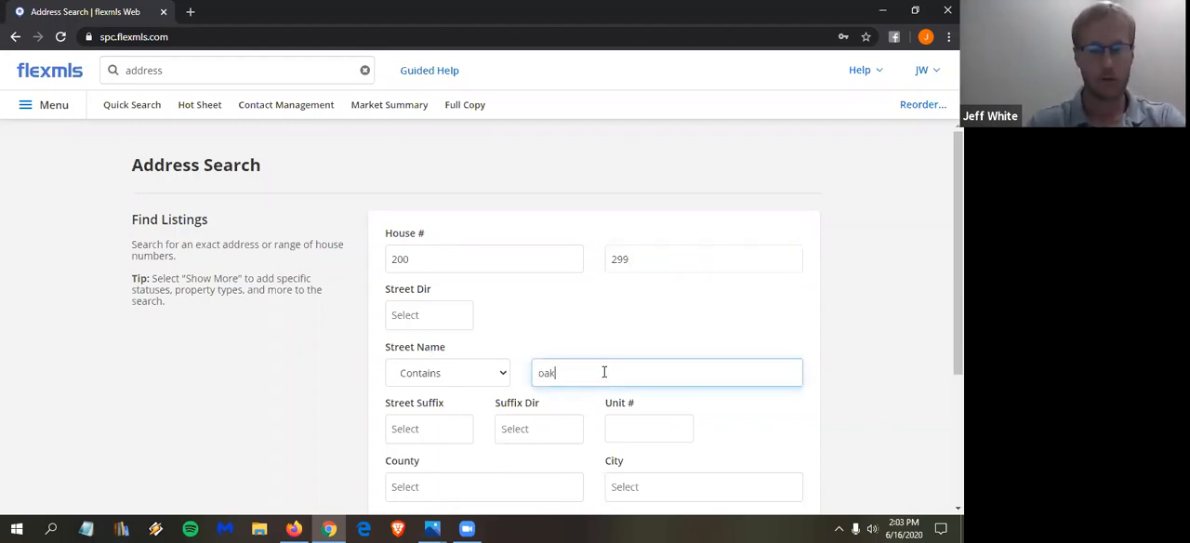
left_click(503, 373)
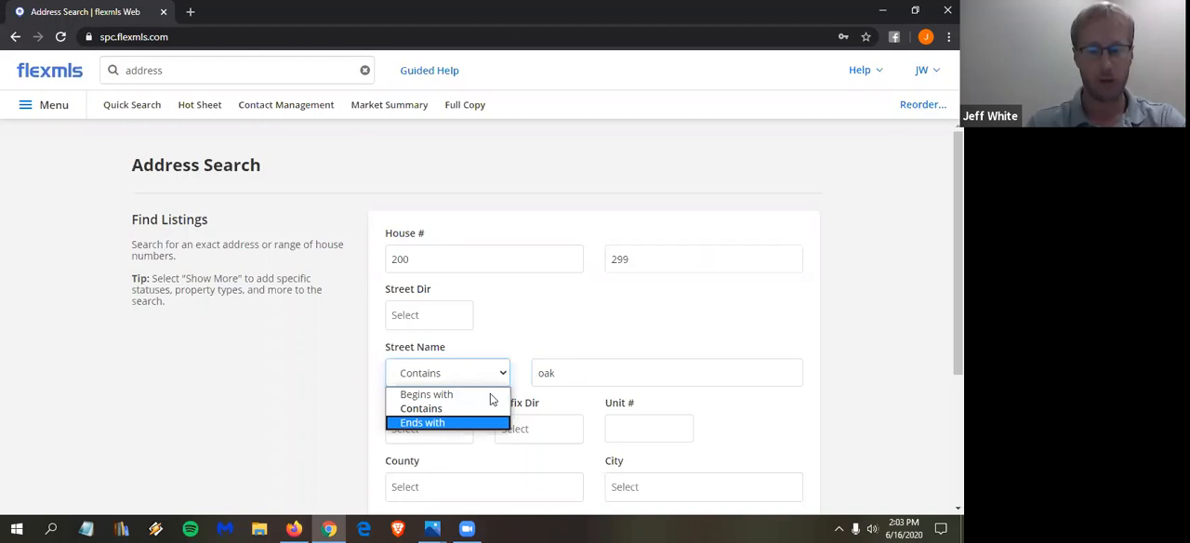
left_click(530, 377)
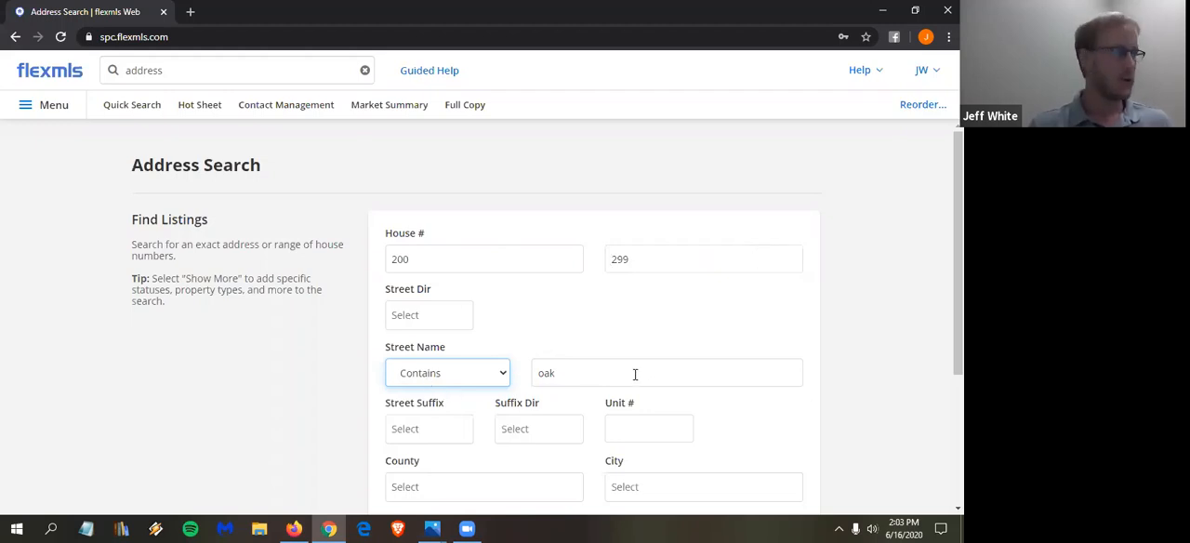
- Expand the additional criteria, limit the status to Active, and run the address search
scroll(636, 374, "down", 3)
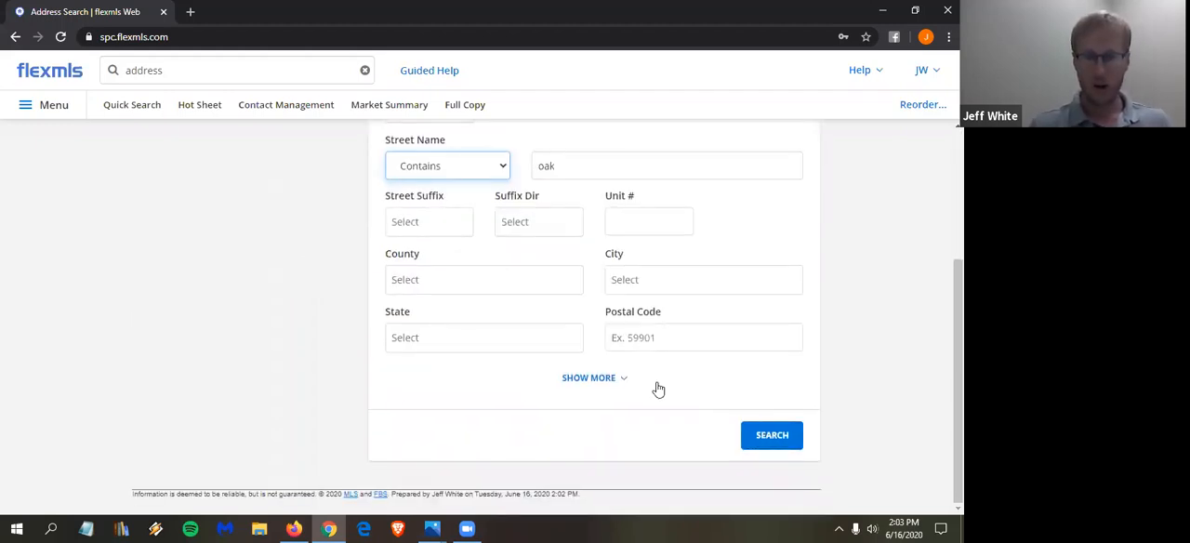
left_click(582, 381)
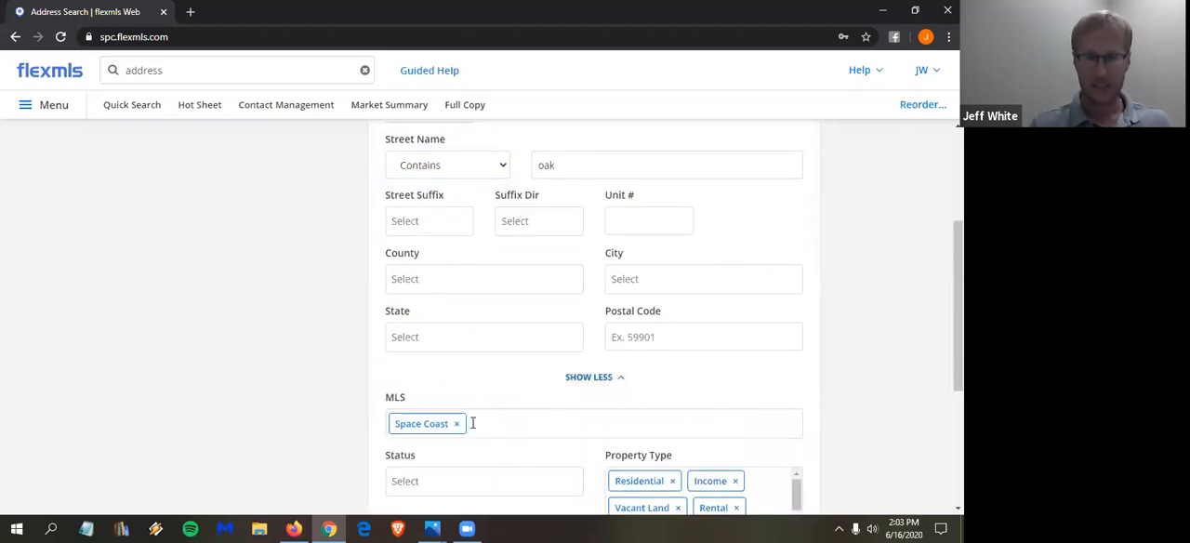
scroll(456, 400, "down", 1)
left_click(431, 412)
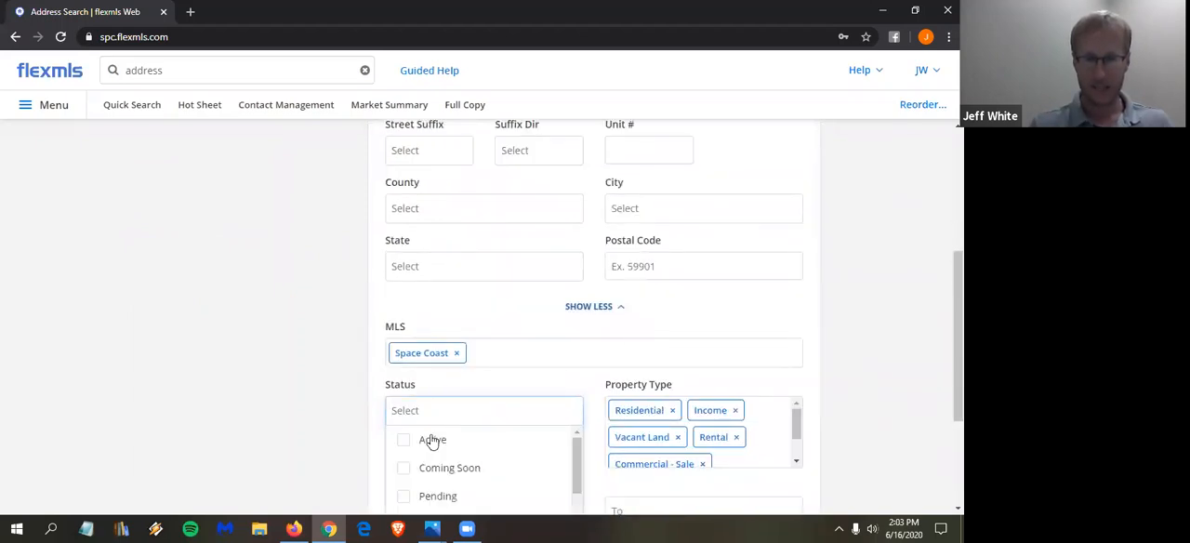
left_click(432, 443)
scroll(675, 353, "down", 1)
left_click(859, 331)
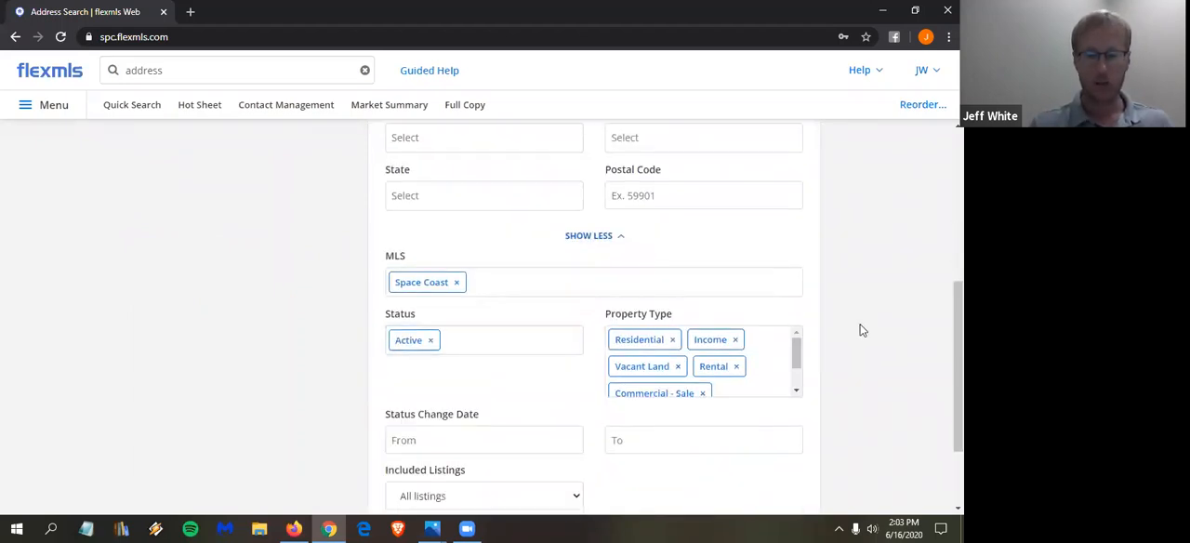
scroll(872, 354, "down", 2)
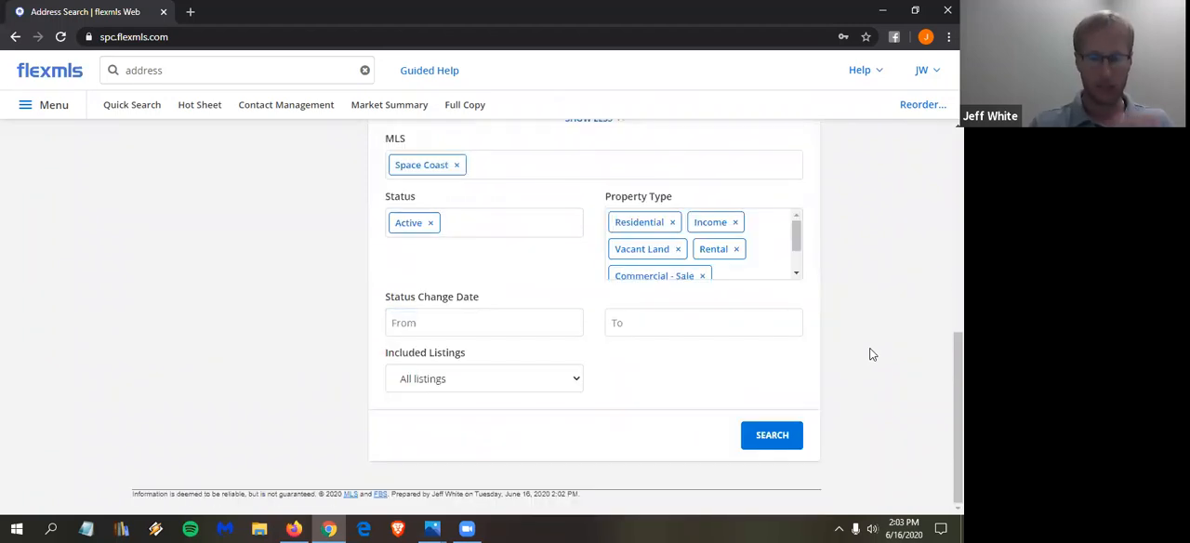
left_click(762, 445)
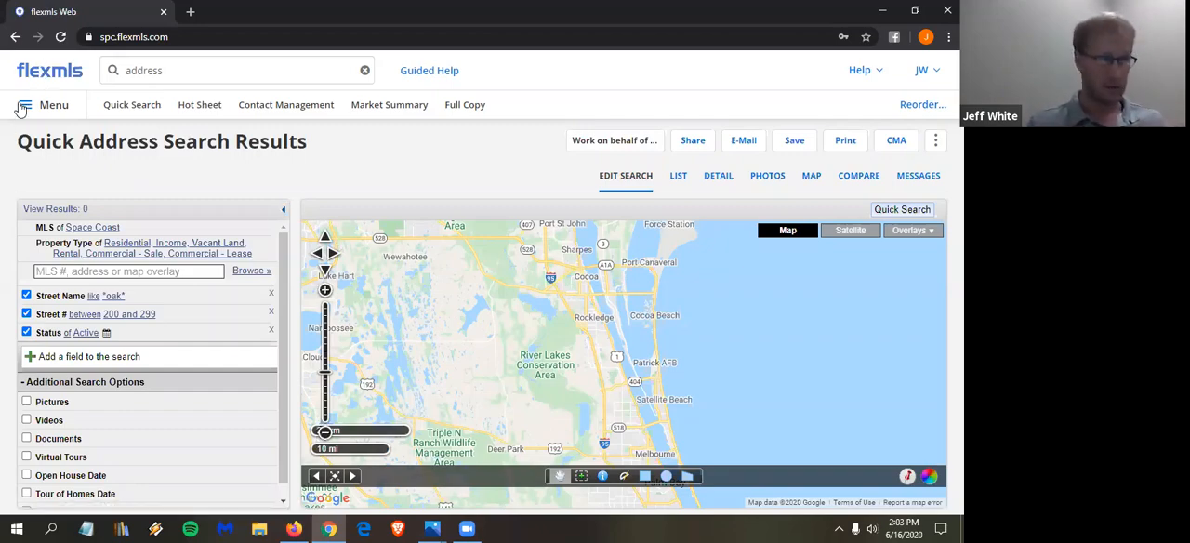
- Open a new Address Search with 55 as both ends of the house number range, and enter the property's street name
left_click(191, 68)
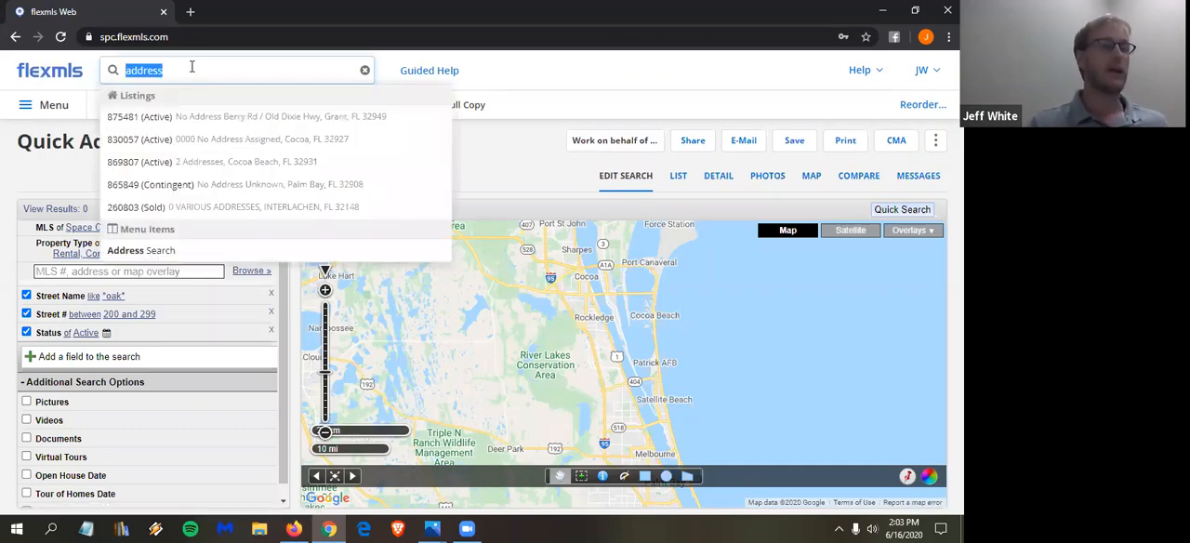
left_click(216, 252)
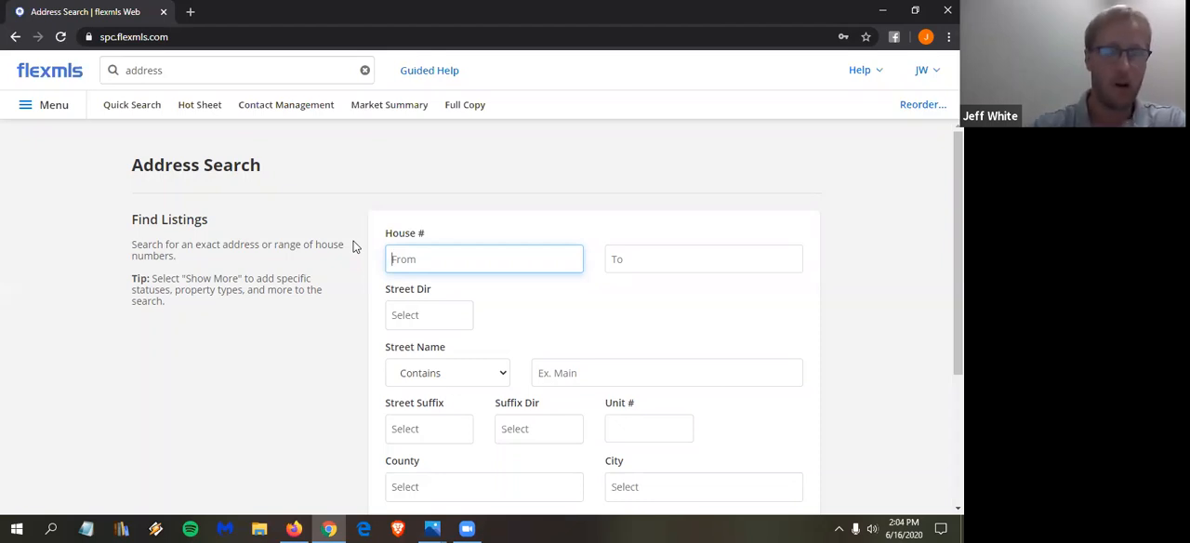
type("55")
key("Tab")
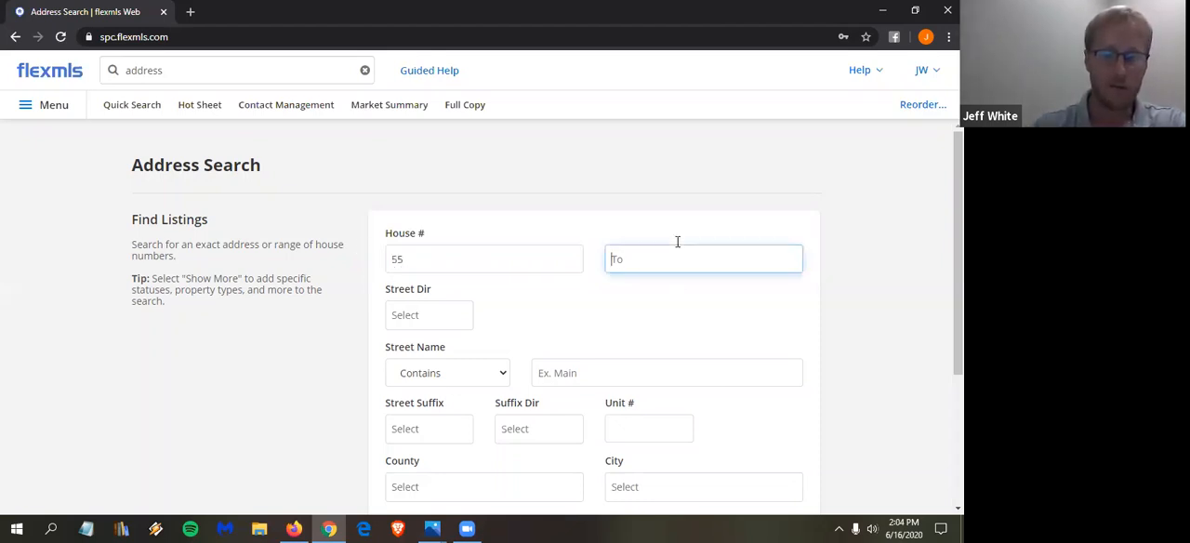
type("55")
left_click(597, 372)
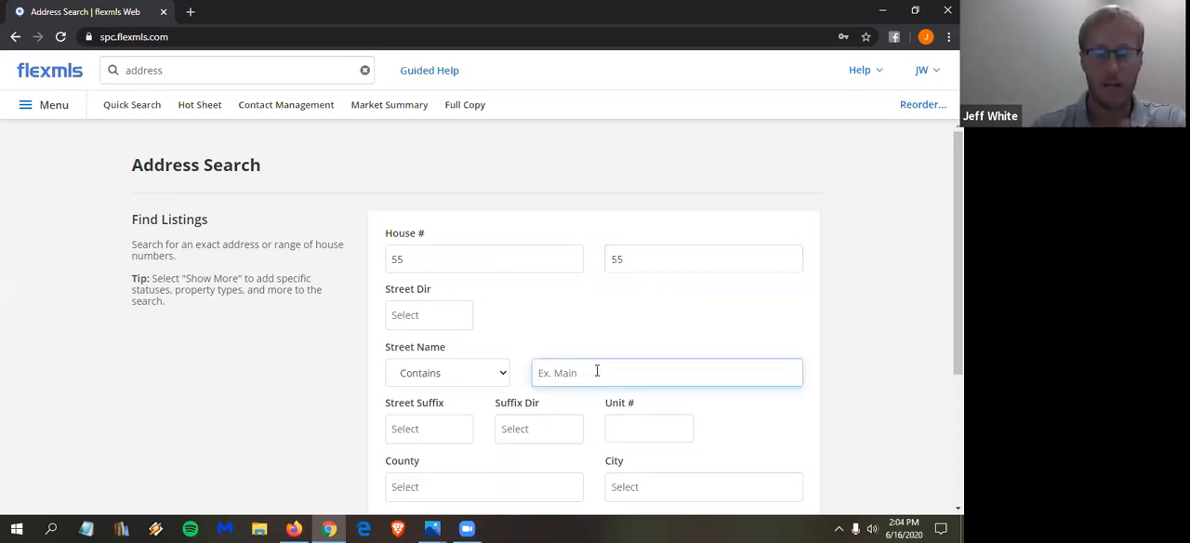
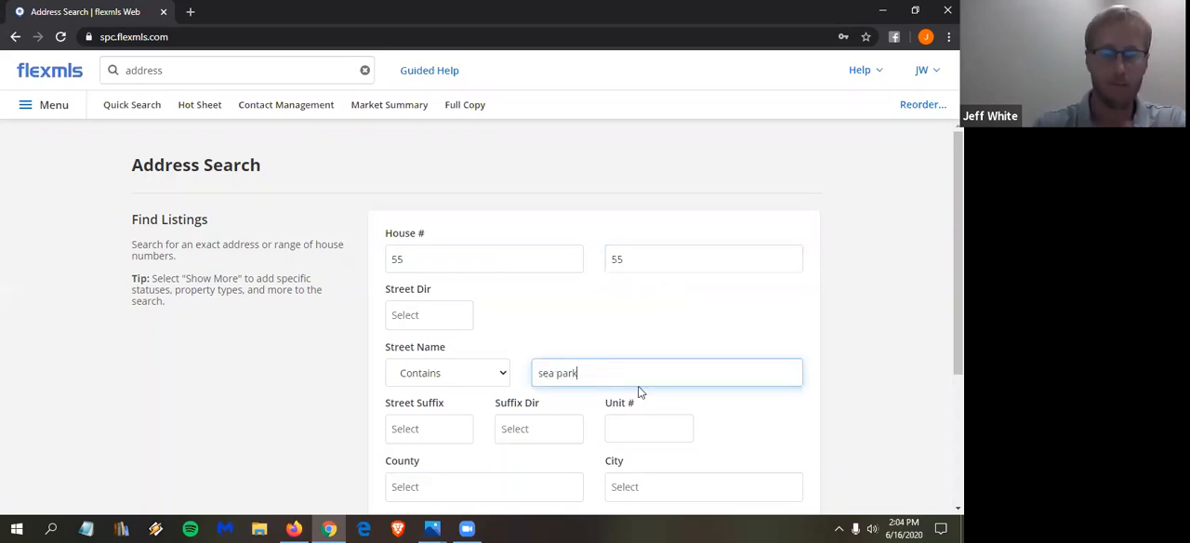
- Expand the additional criteria of the new address search and limit the status to Closed
scroll(621, 232, "down", 2)
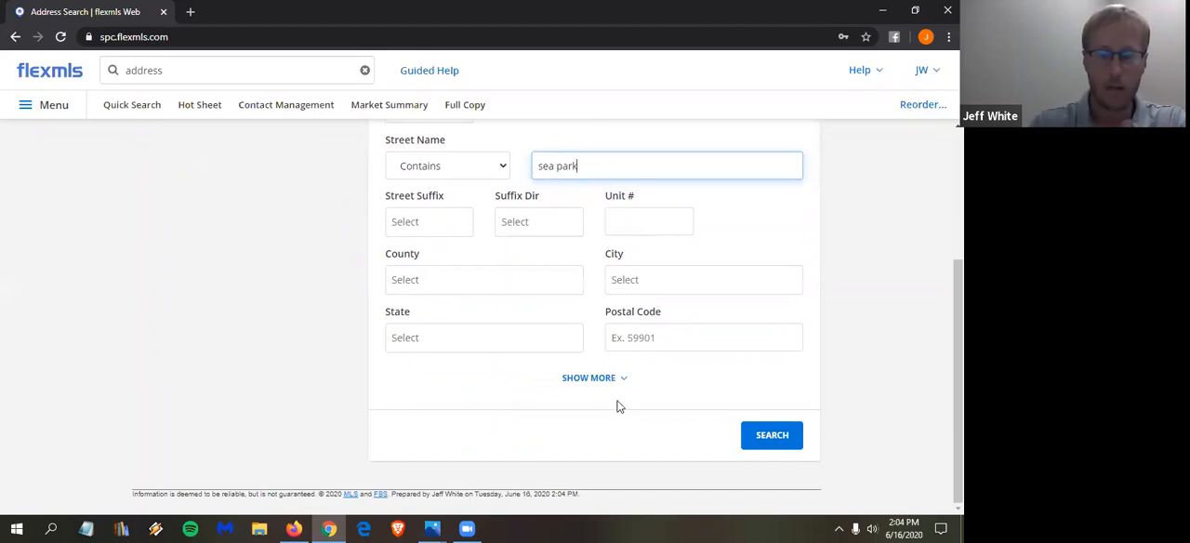
left_click(595, 379)
scroll(571, 338, "down", 2)
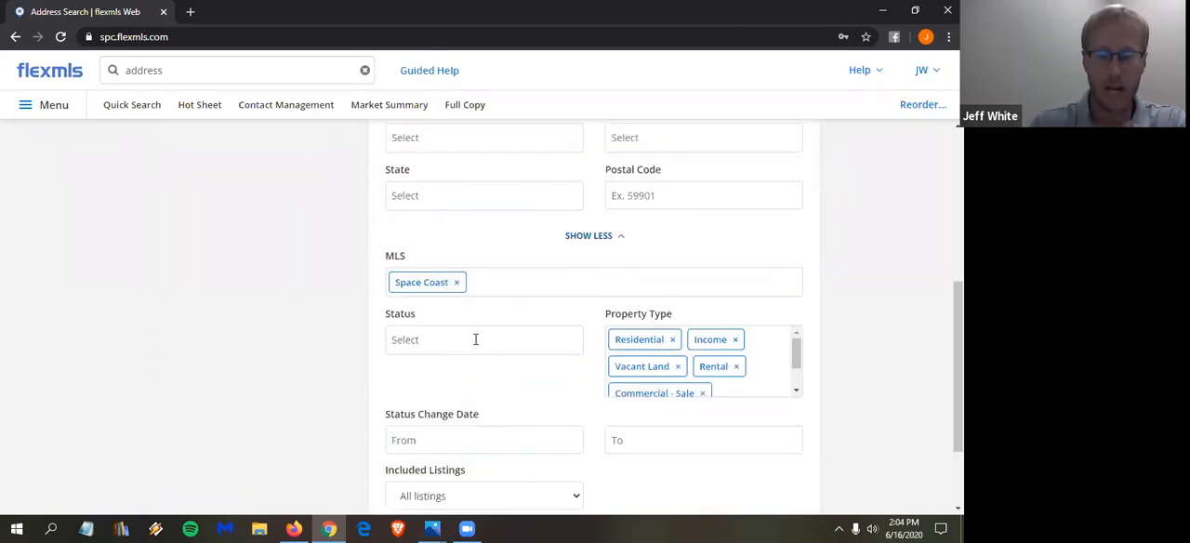
left_click(461, 340)
scroll(457, 327, "down", 1)
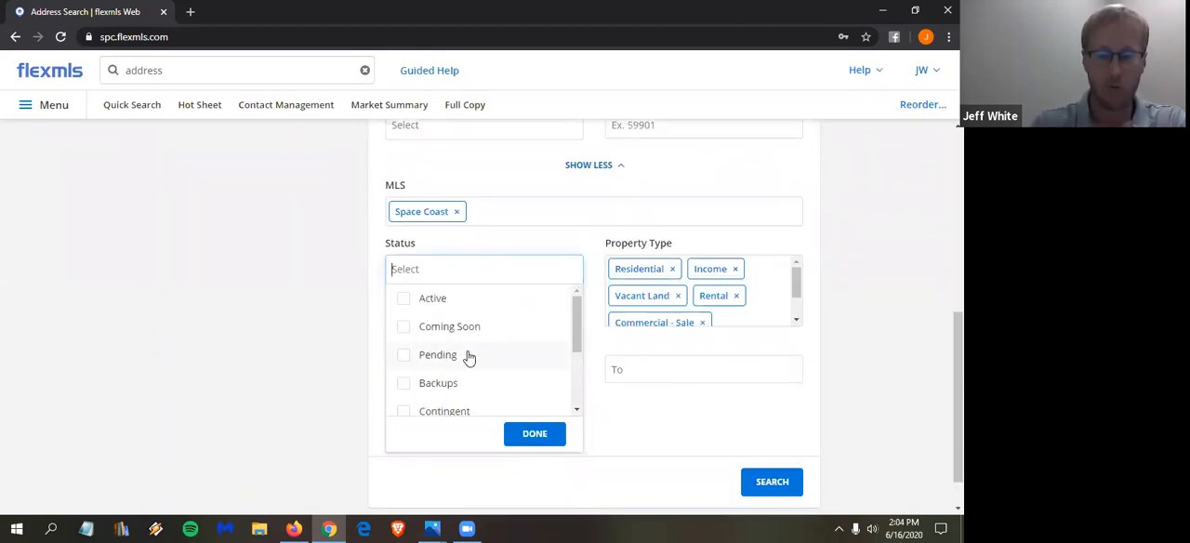
scroll(459, 353, "down", 1)
left_click(437, 370)
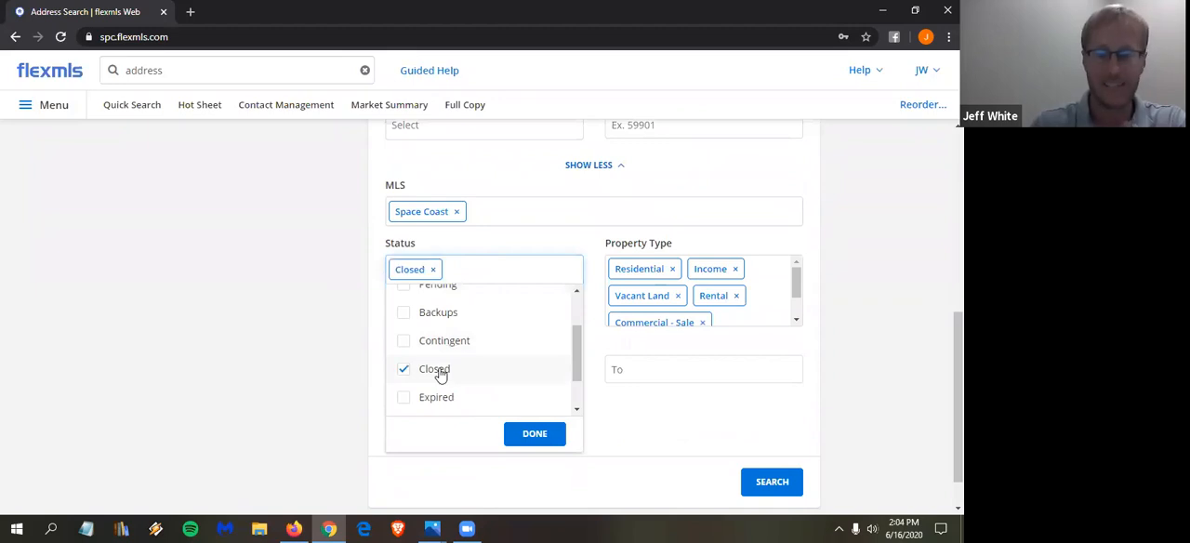
left_click(259, 371)
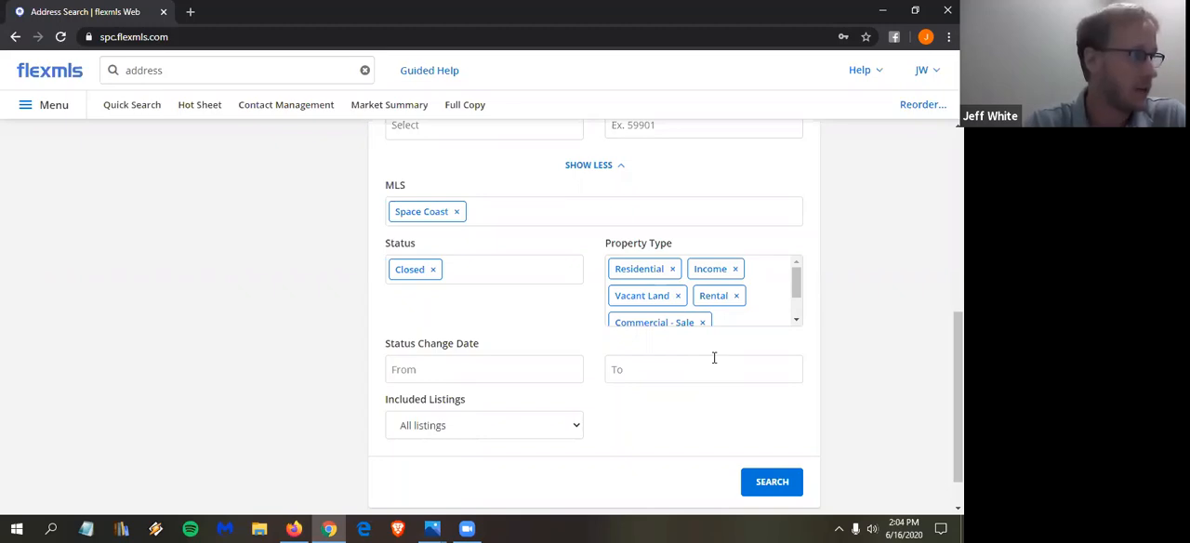
- Try 59 as the upper end of the house number range and restore it to 55
scroll(715, 363, "up", 5)
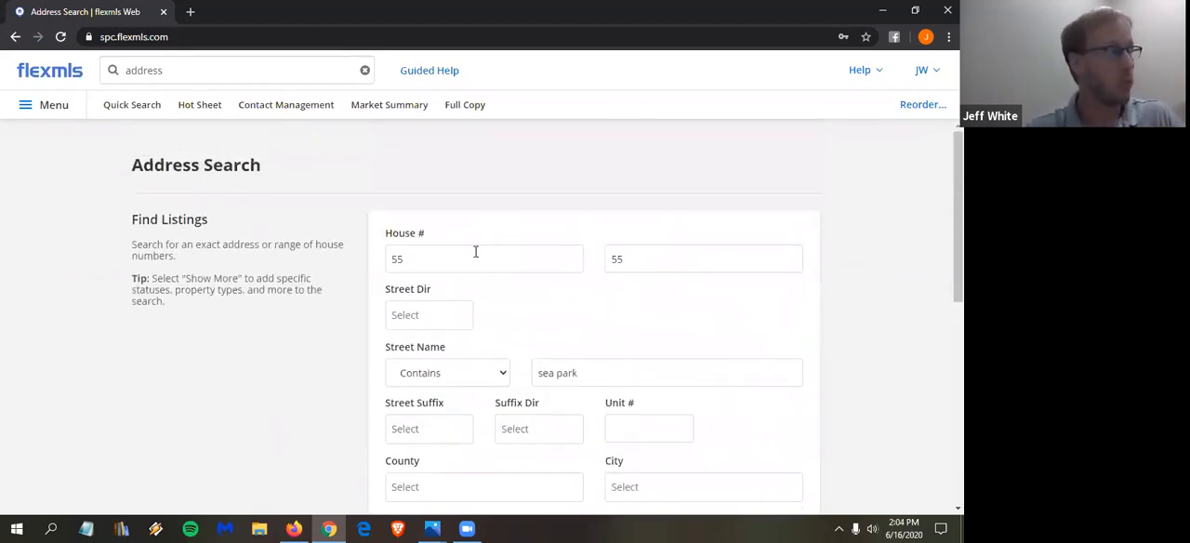
double_click(661, 261)
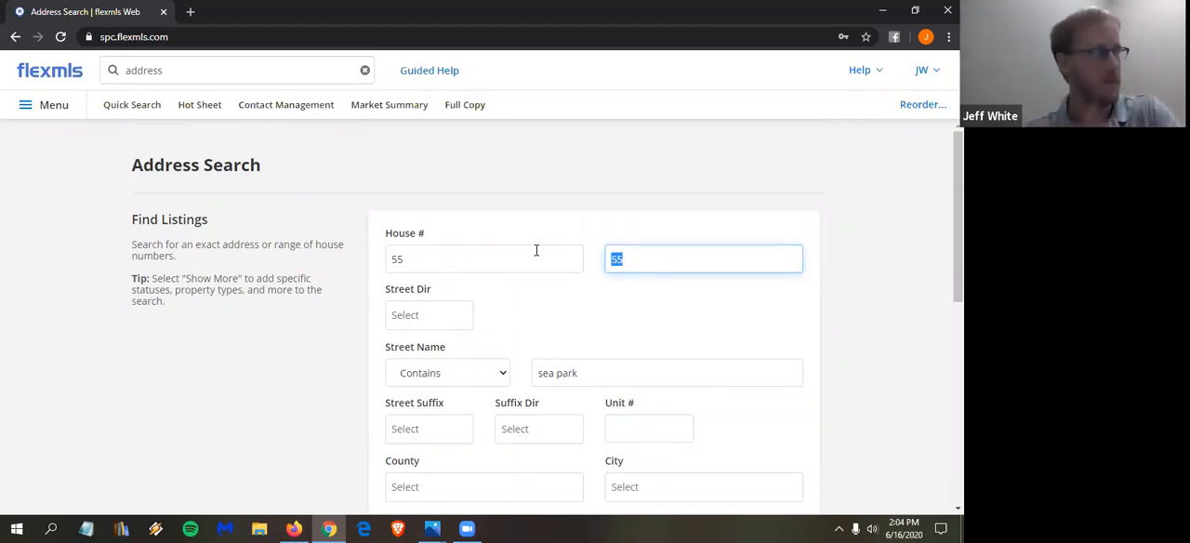
key("Right")
key("BackSpace")
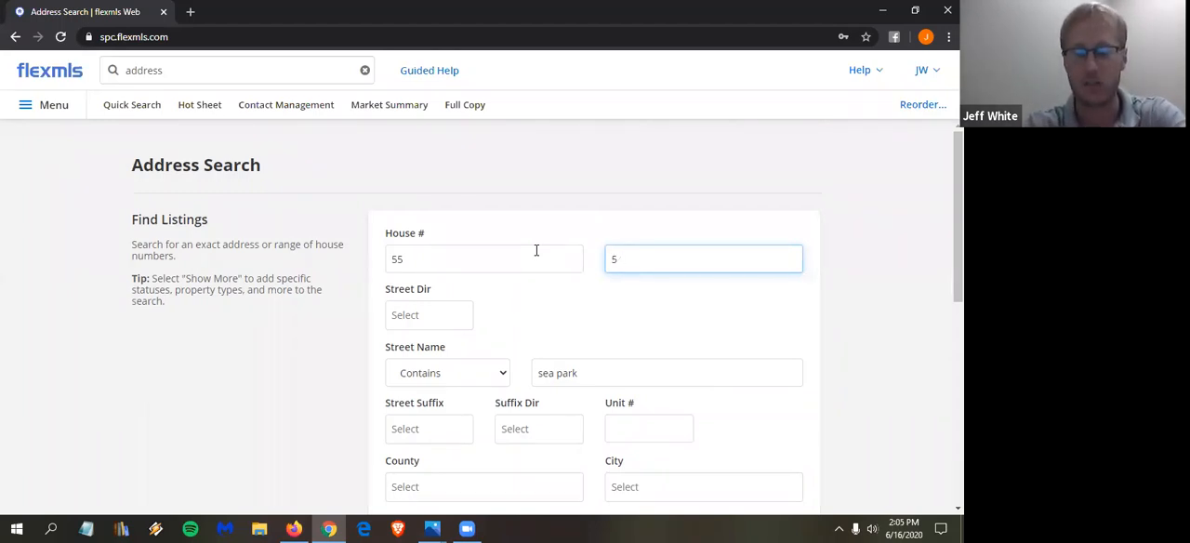
type("9")
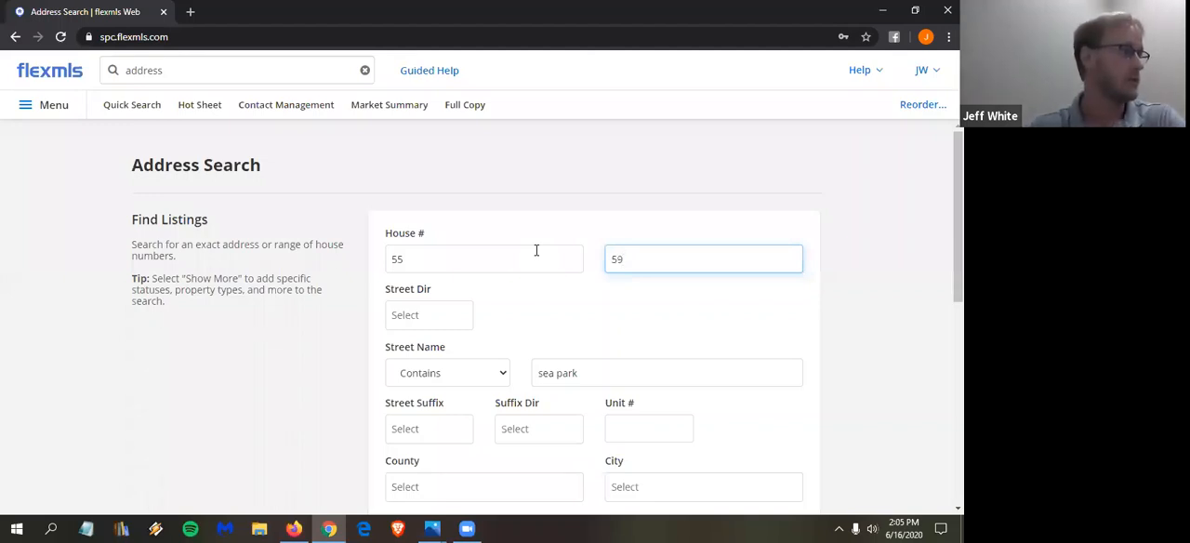
key("BackSpace")
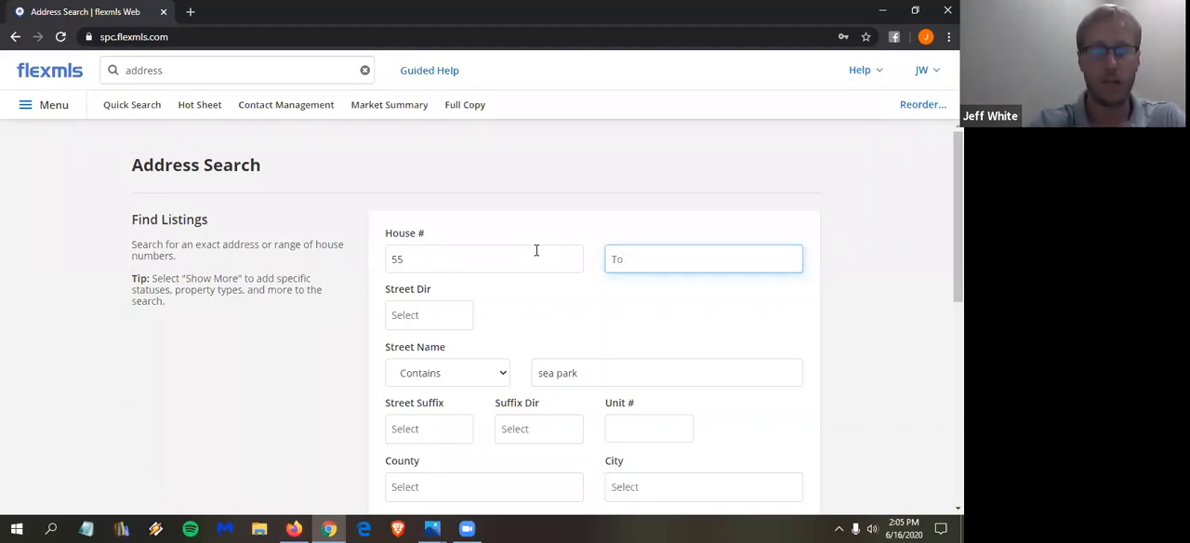
type("55")
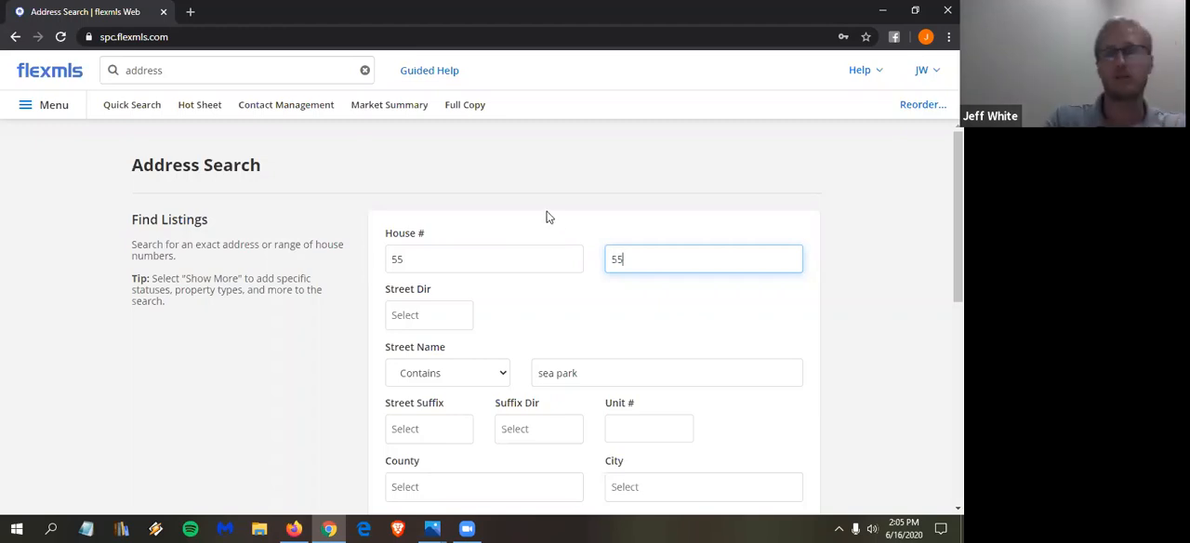
scroll(577, 207, "down", 1)
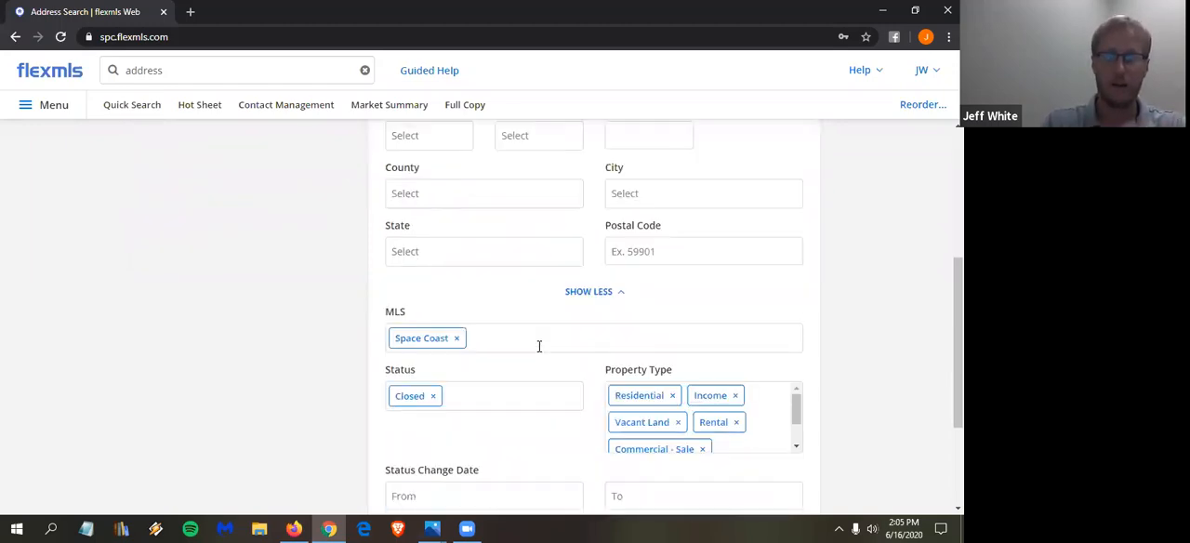
scroll(542, 358, "down", 5)
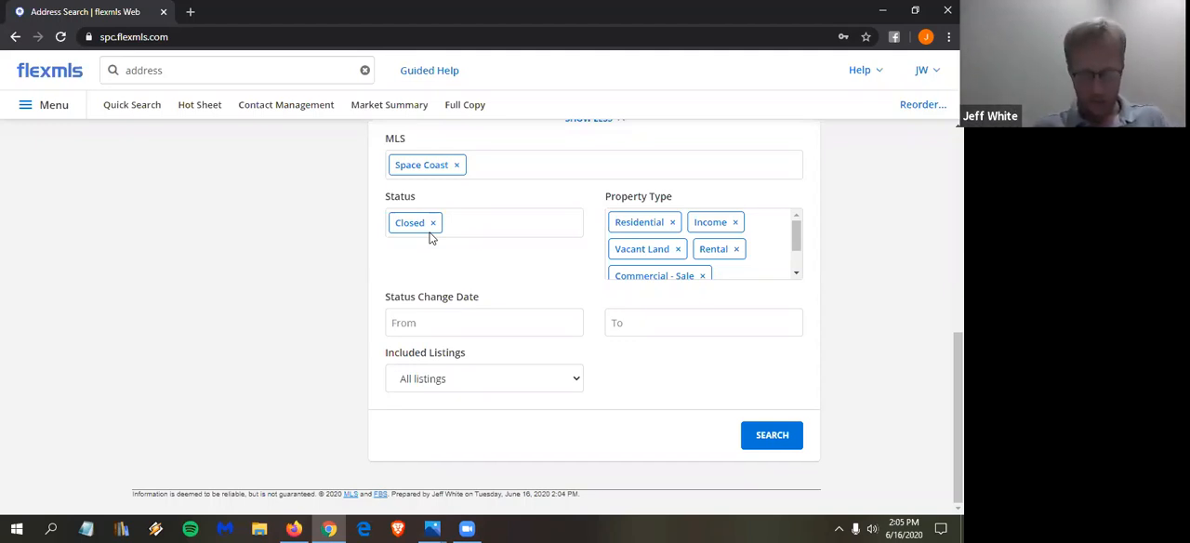
- Open the Multiple Address search and review its address rows, MLS, property type and status criteria
left_click(237, 71)
key("BackSpace")
type("mu")
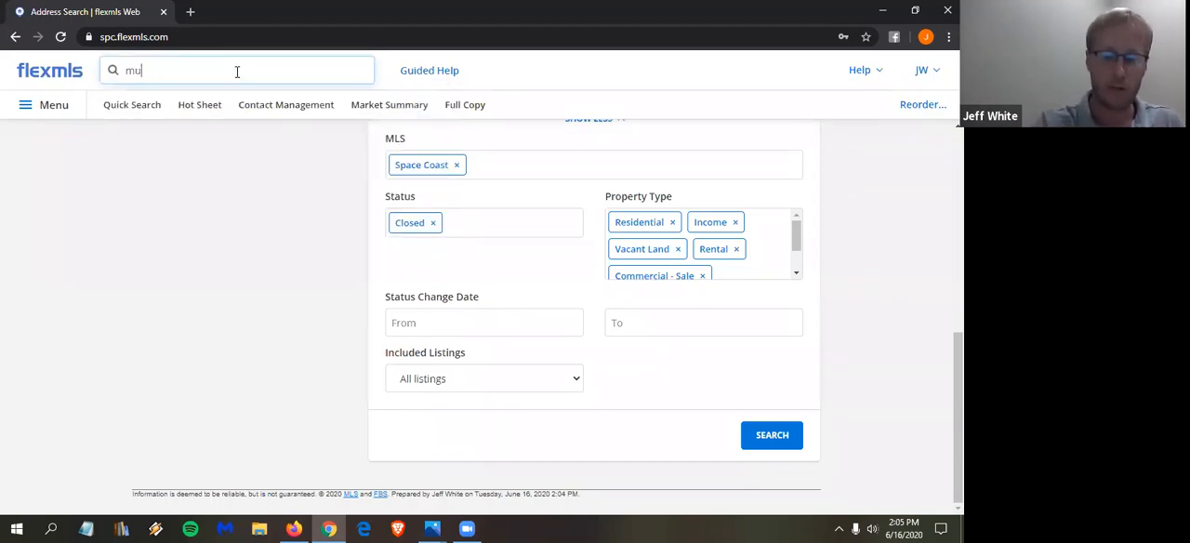
type("lti")
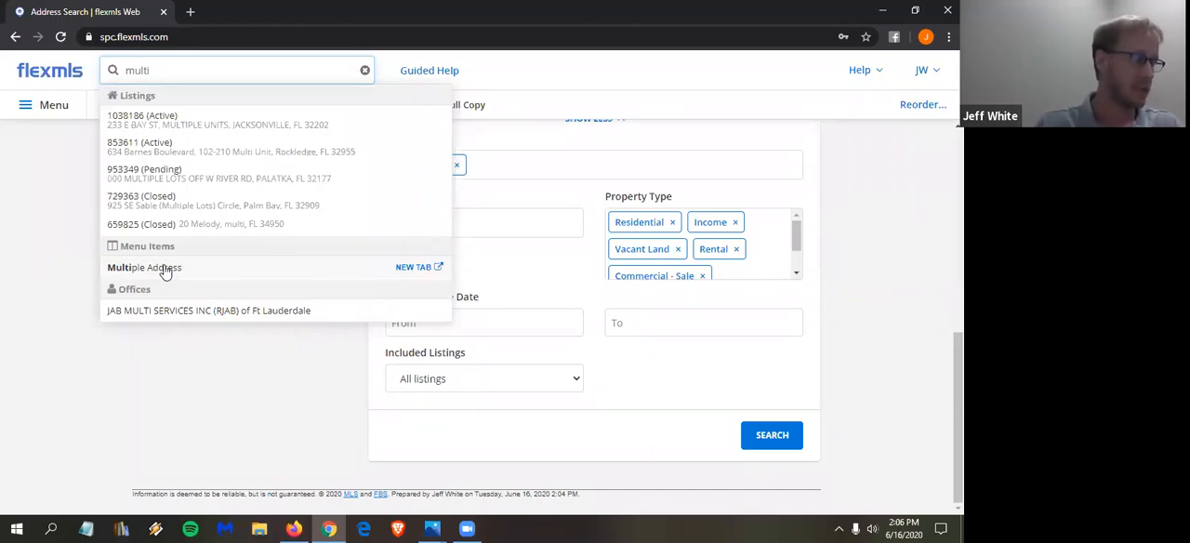
left_click(163, 268)
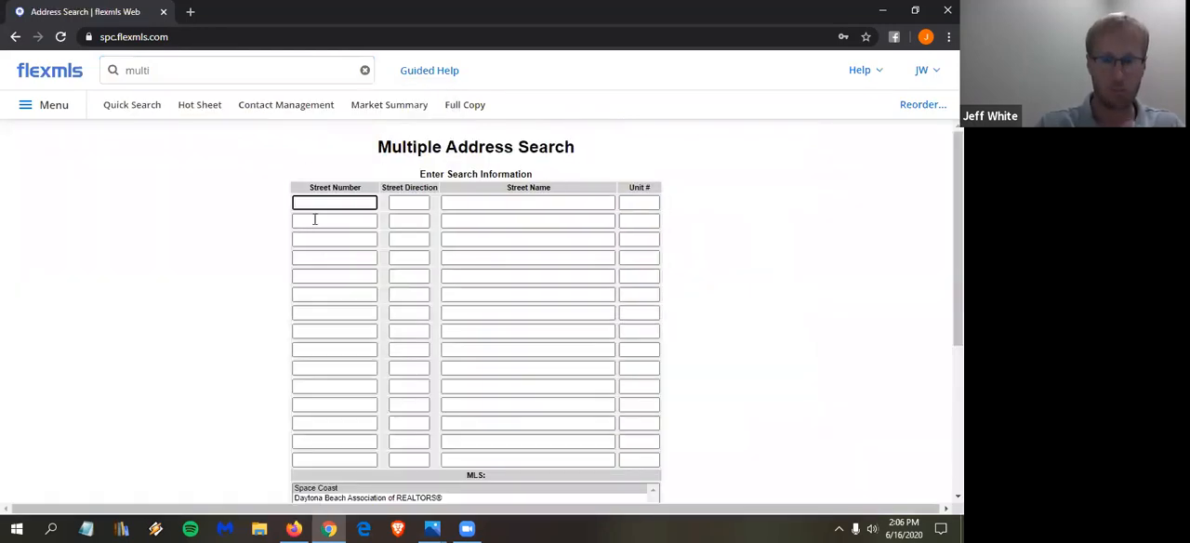
scroll(504, 217, "down", 4)
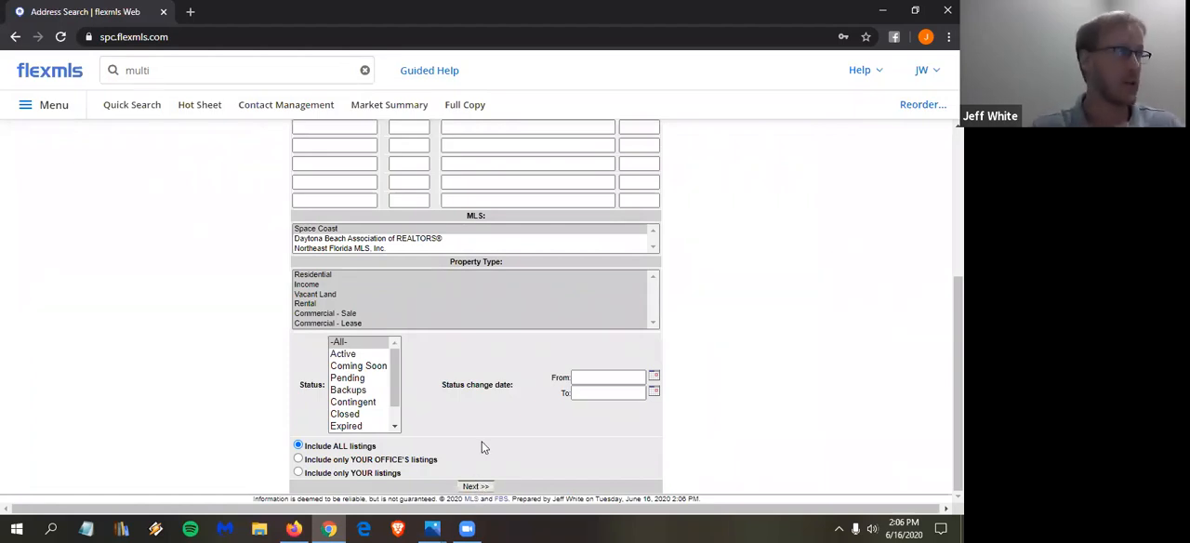
scroll(481, 447, "up", 3)
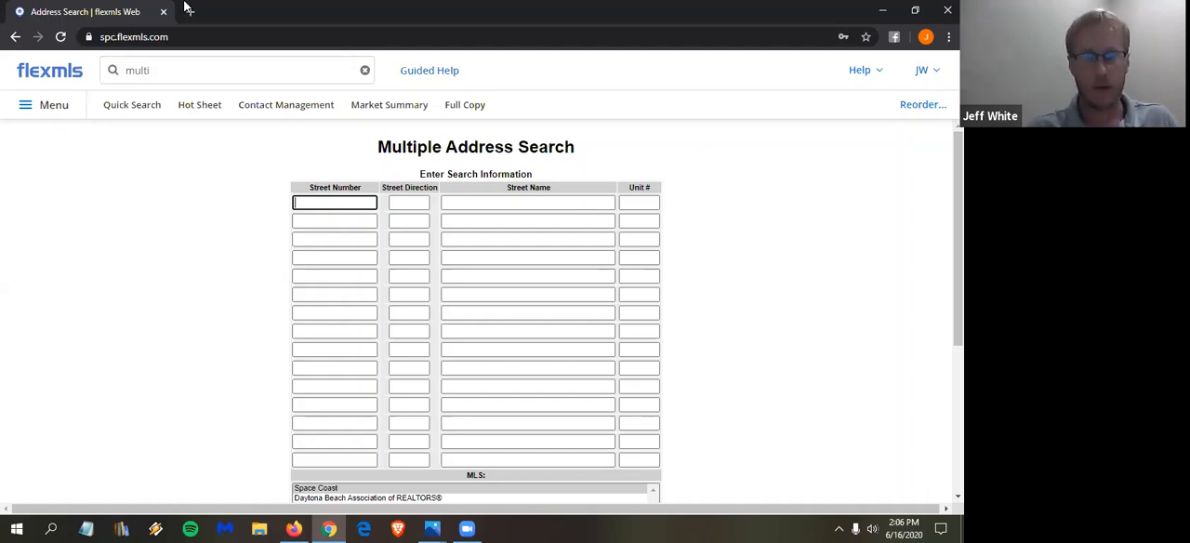
- Try a My Res Search for listings within 1 mile of the property's street address
left_click(220, 71)
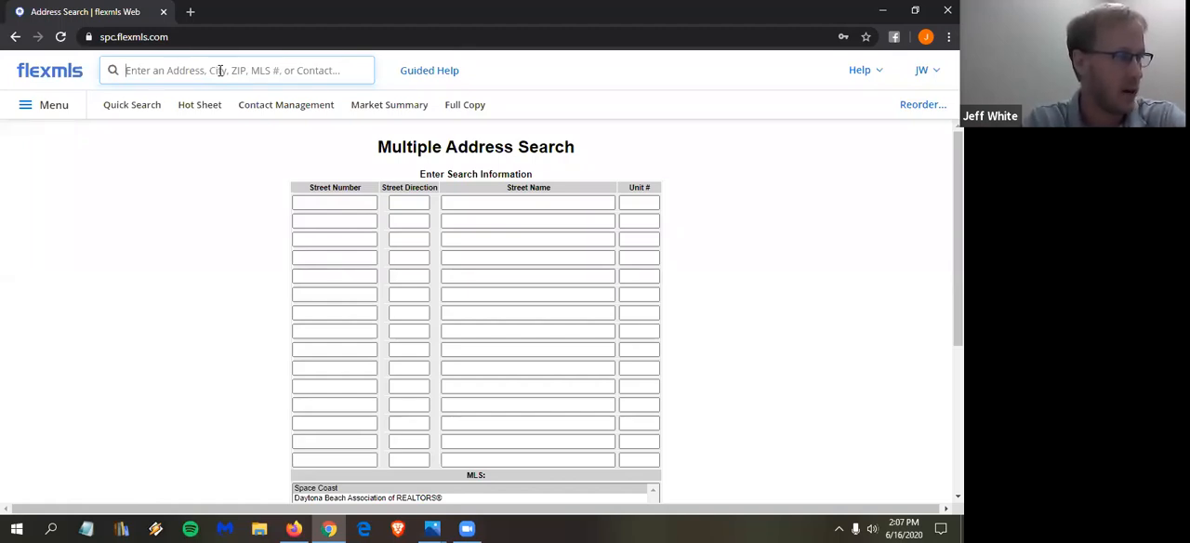
type("1 mile")
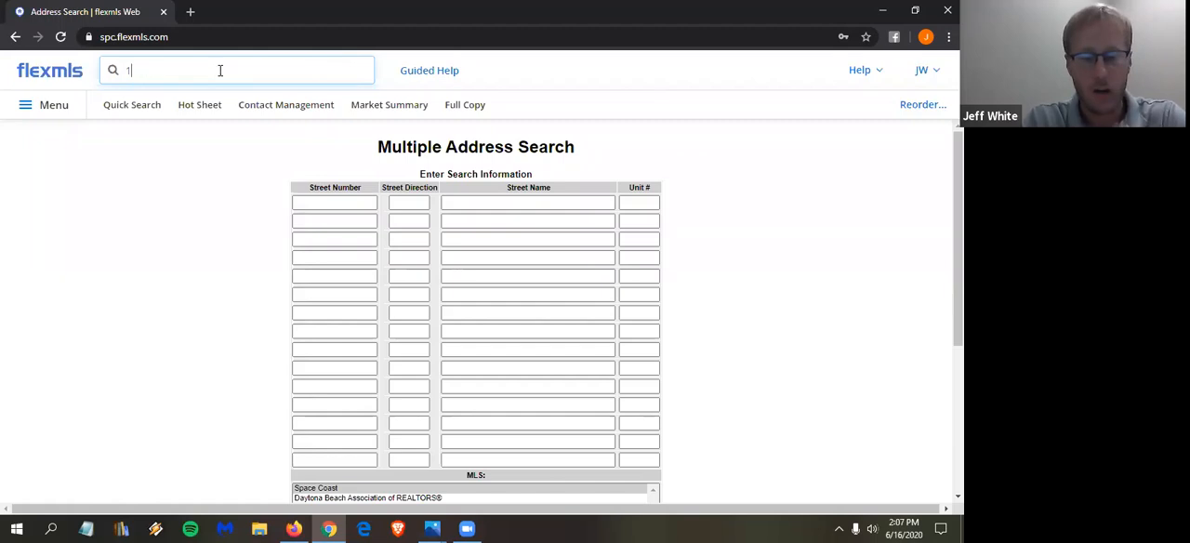
type("fr")
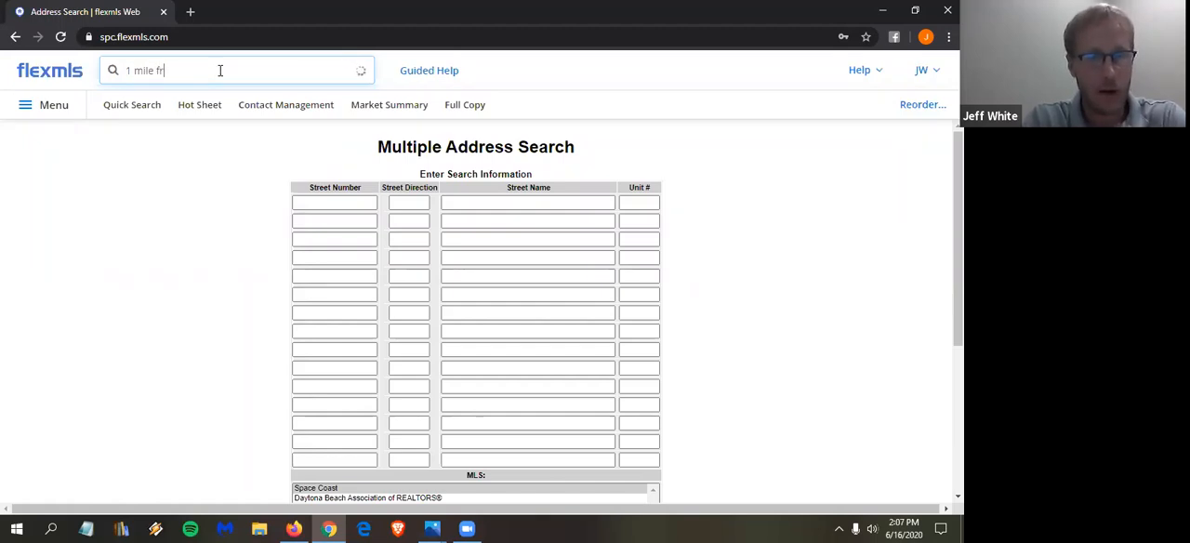
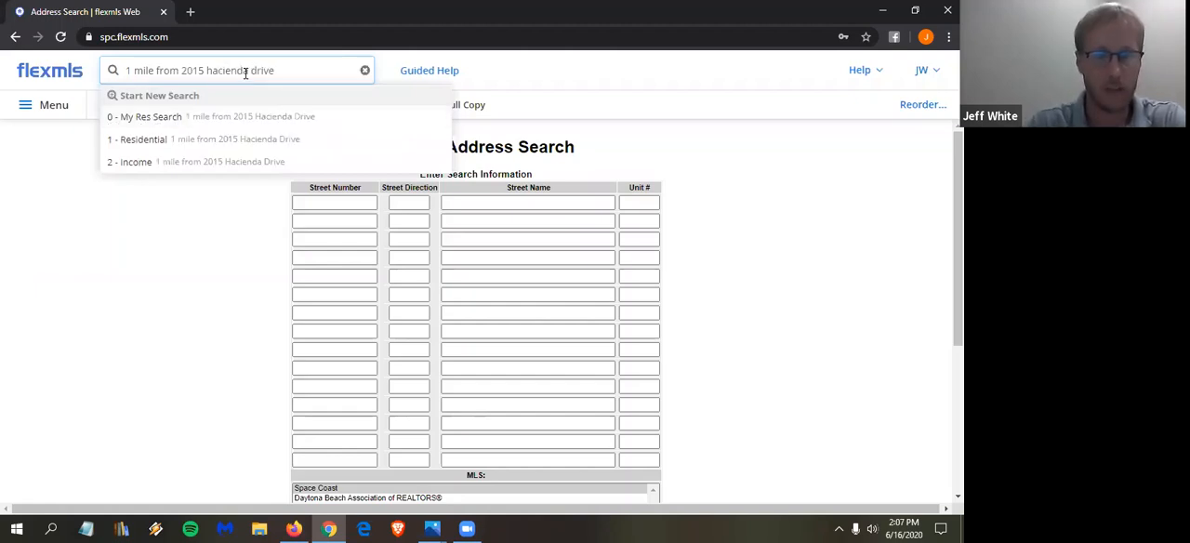
left_click(282, 118)
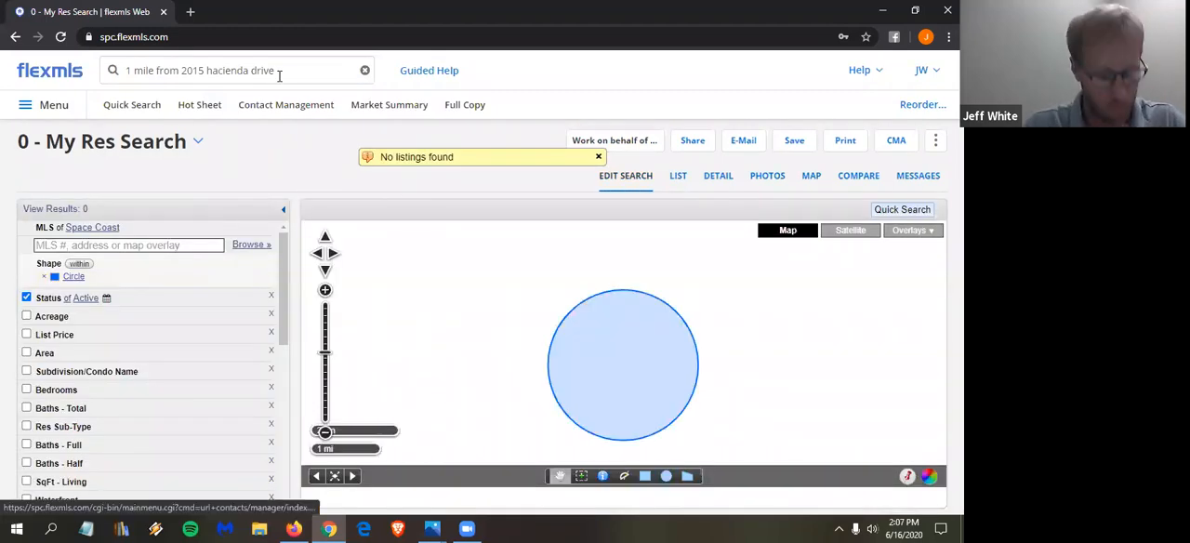
- Rerun the 1-mile My Res Search with the house number corrected and show the results on the map
left_click(207, 75)
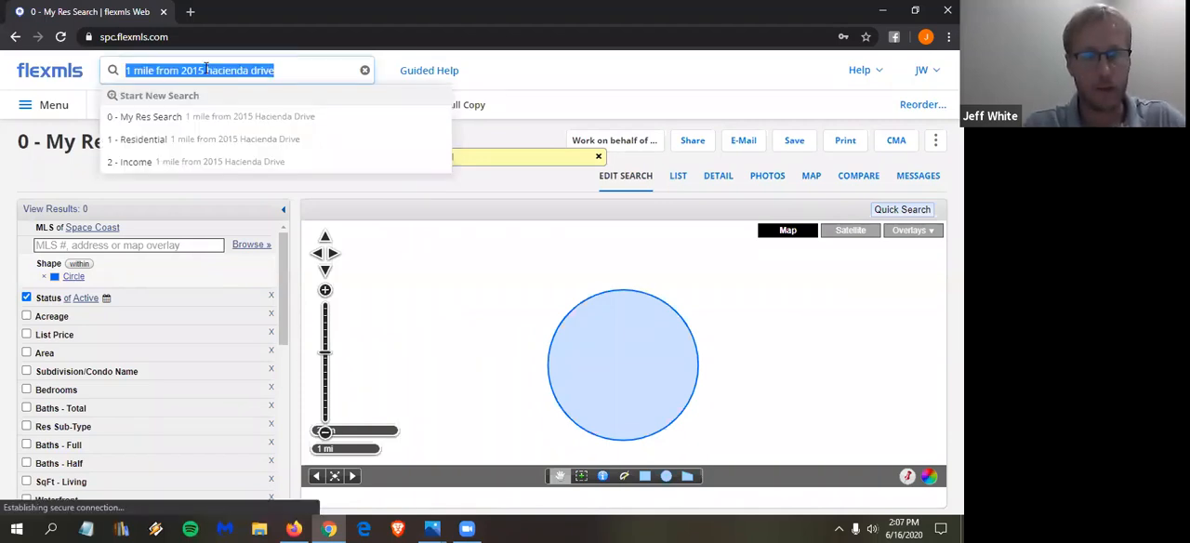
left_click(204, 72)
key("BackSpace")
key("BackSpace")
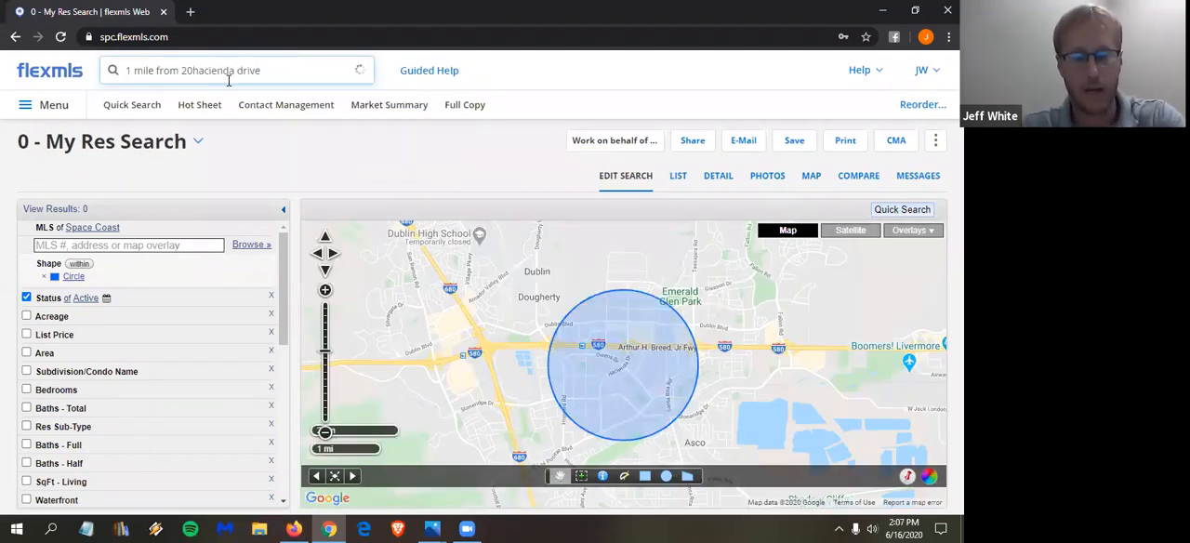
type("5")
left_click(295, 71)
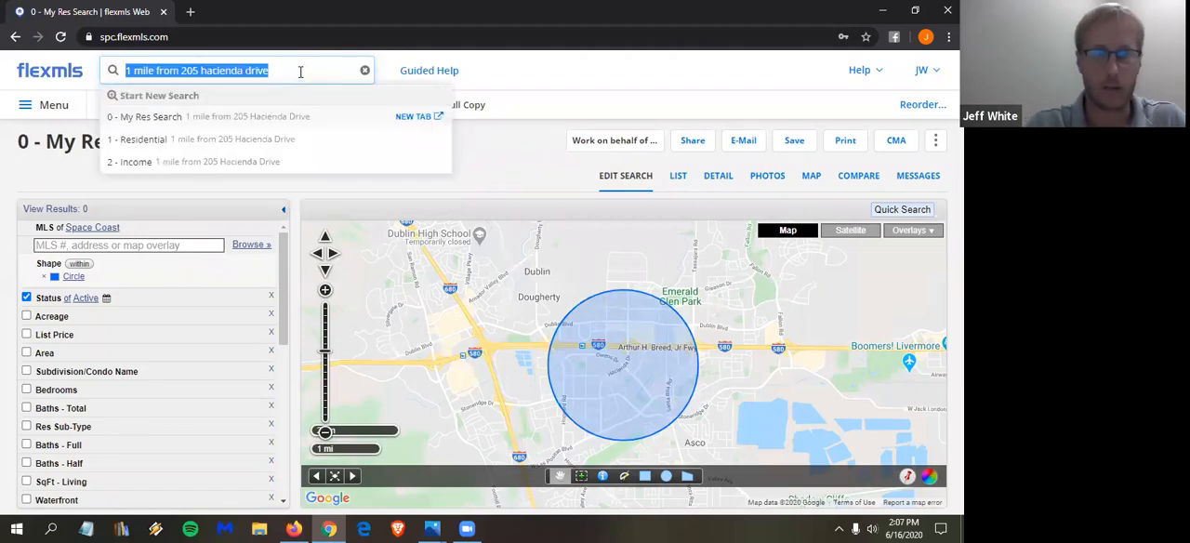
left_click(295, 71)
left_click(296, 71)
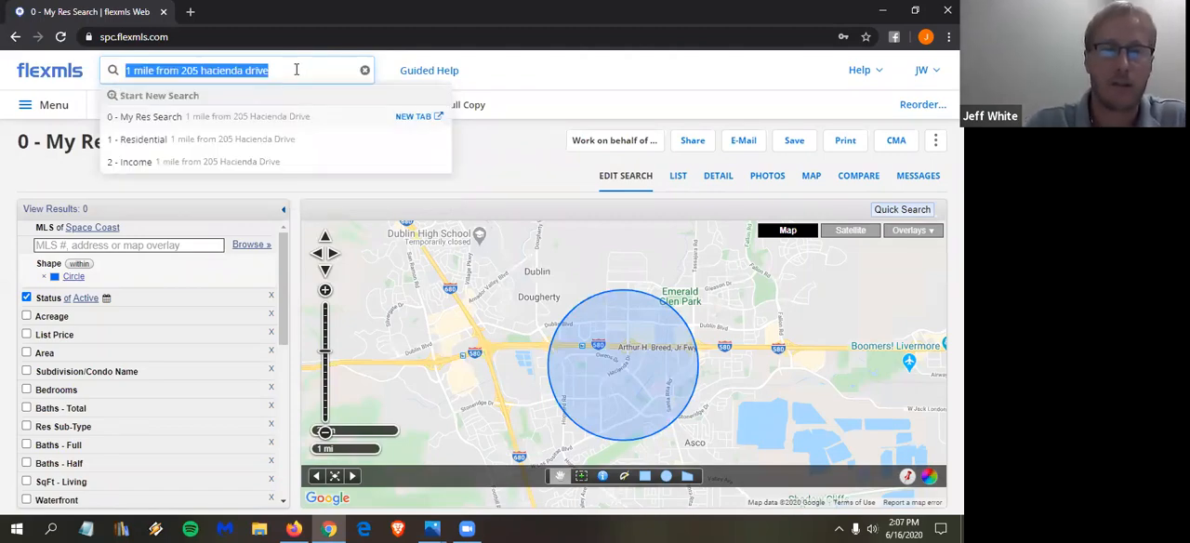
left_click(262, 123)
left_click(262, 122)
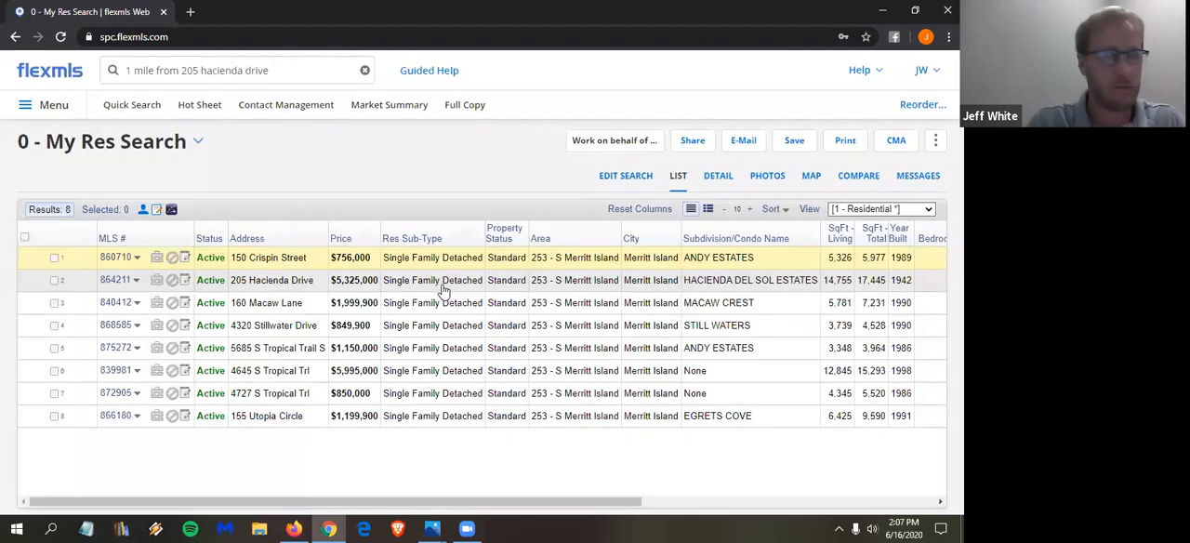
left_click(813, 178)
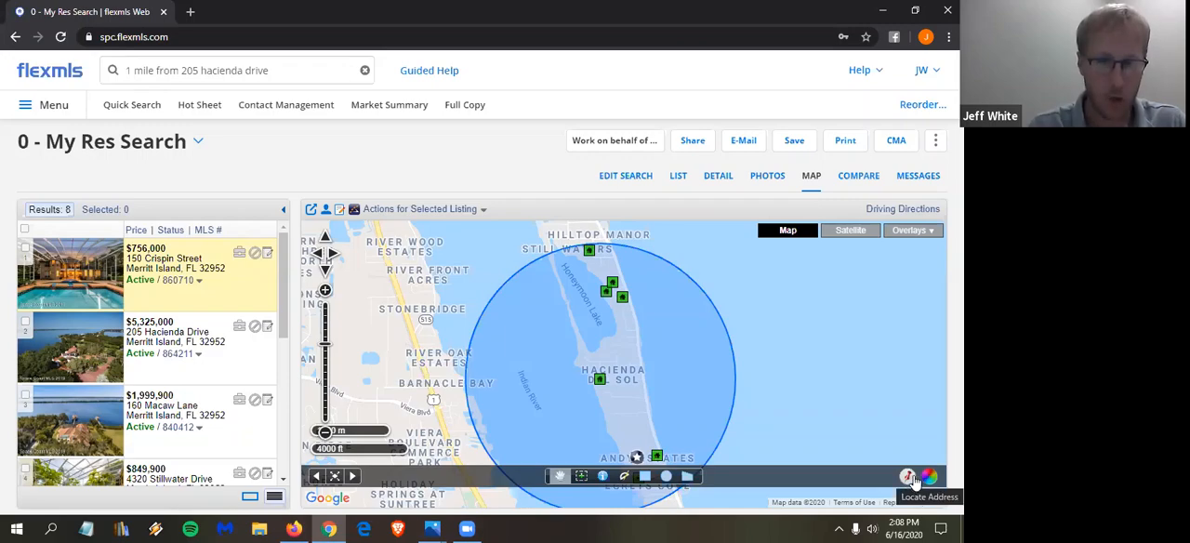
- Start a new Quick Search, dismiss the match count, and enter the property's street address in the map's Locate Address form
left_click(145, 109)
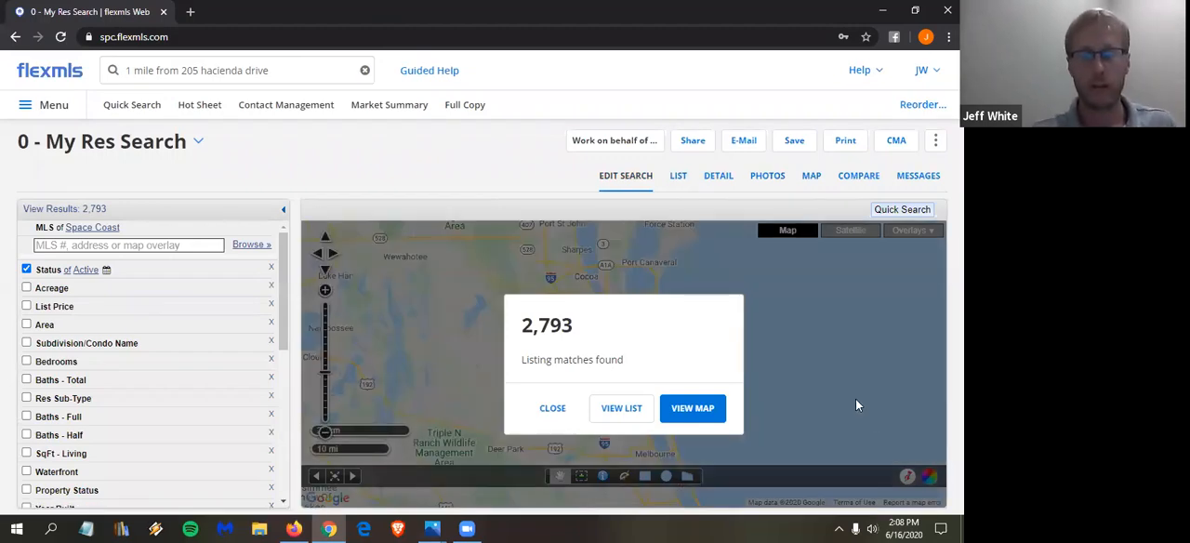
left_click(557, 410)
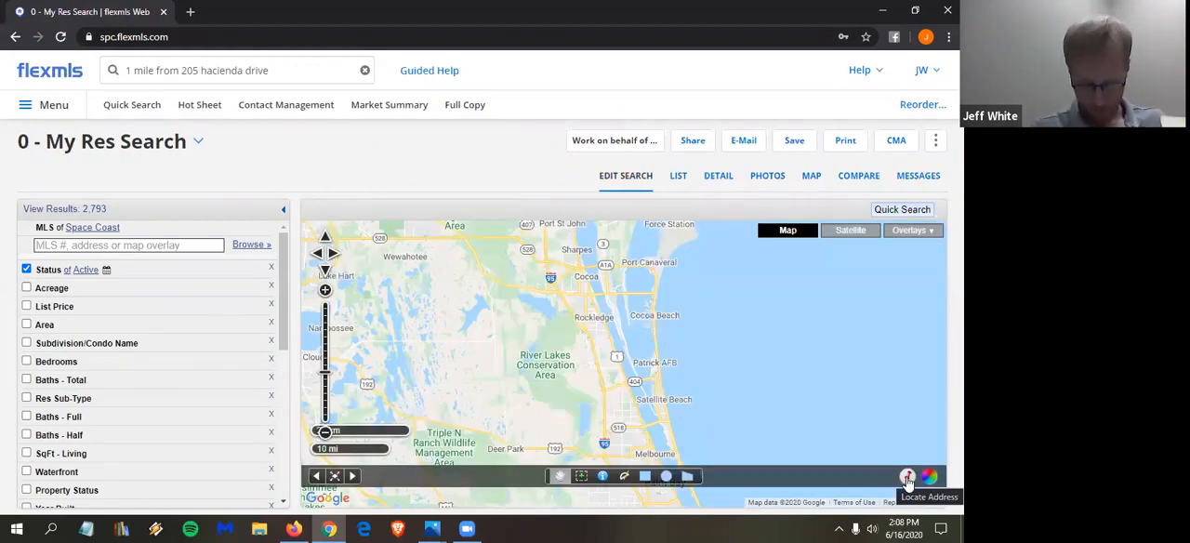
left_click(908, 478)
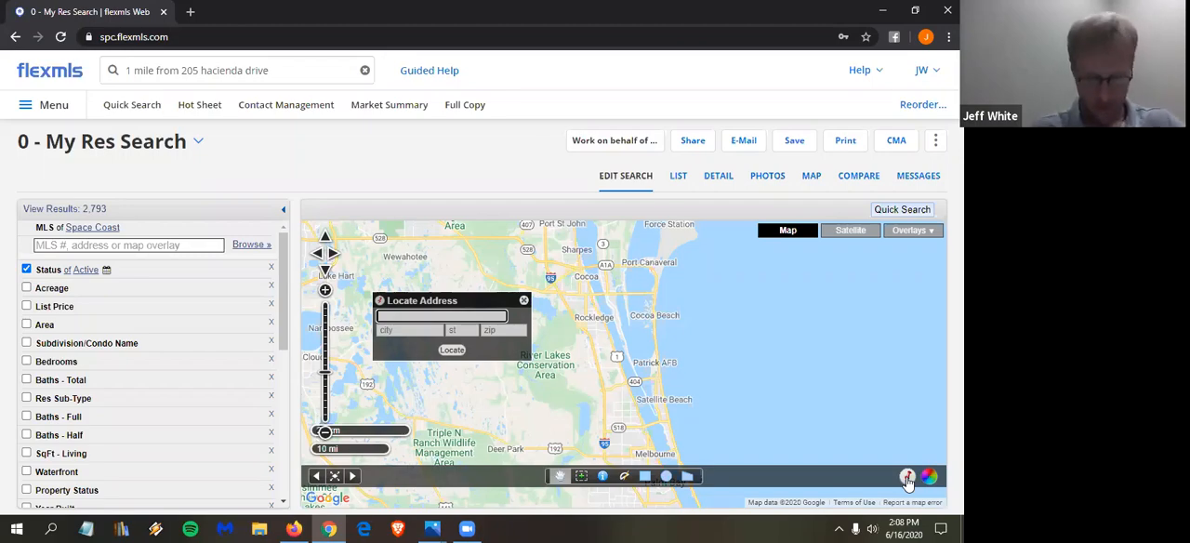
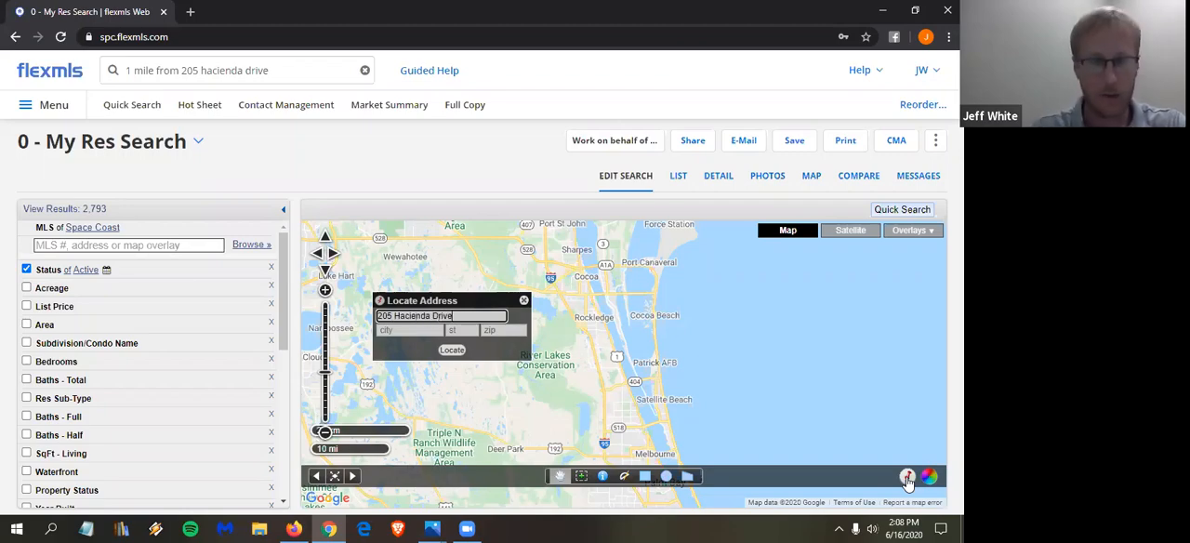
- Look up the property's street address in the main search to find its city and zip code
left_click(275, 70)
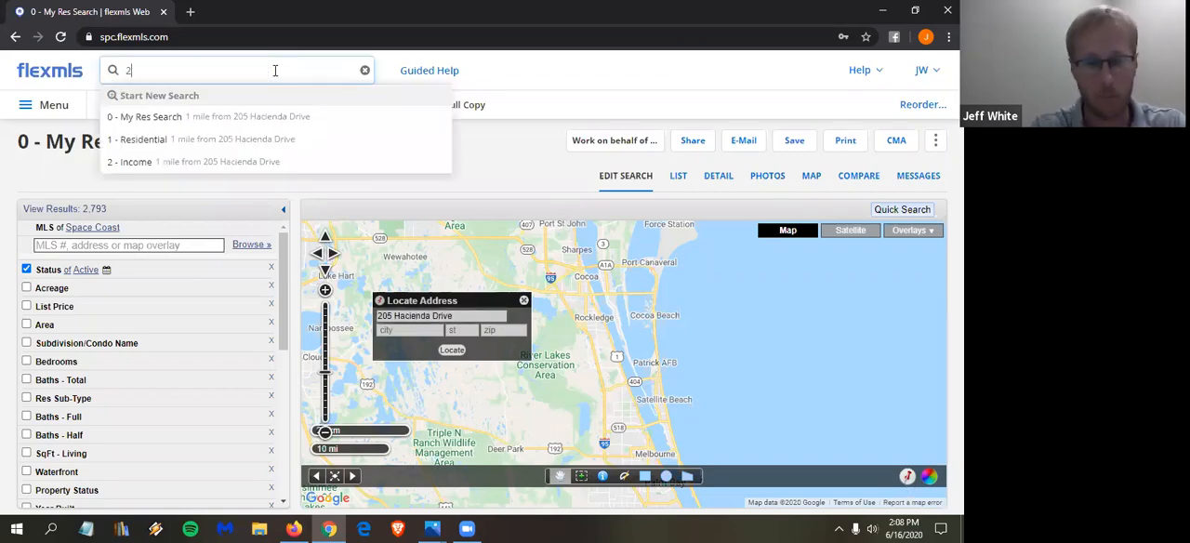
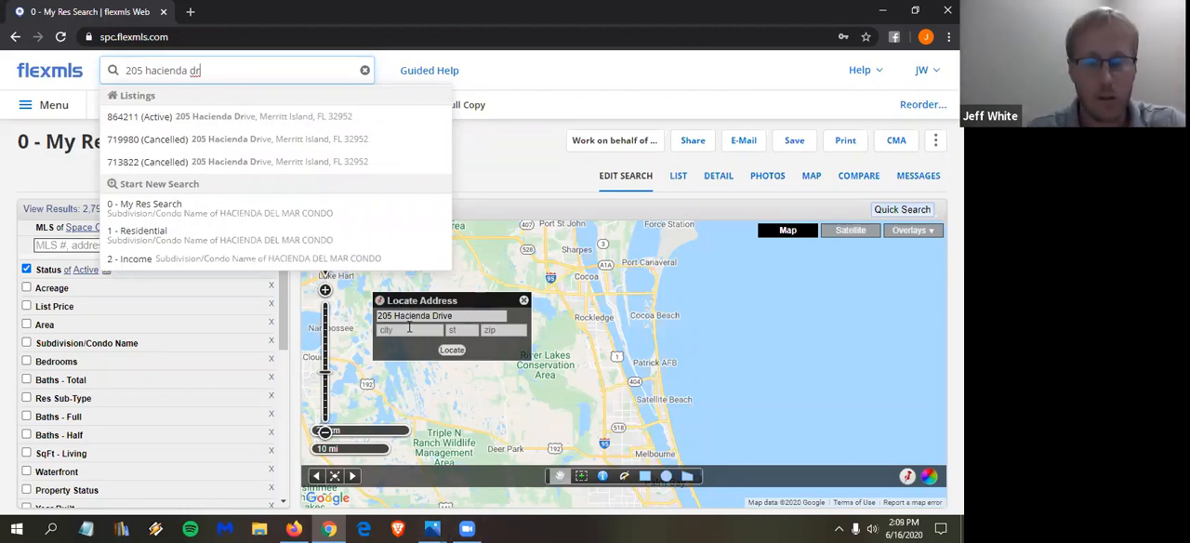
- Complete the Locate Address form with the property's city, state and zip code, and locate it on the map
left_click(405, 333)
type("Merr")
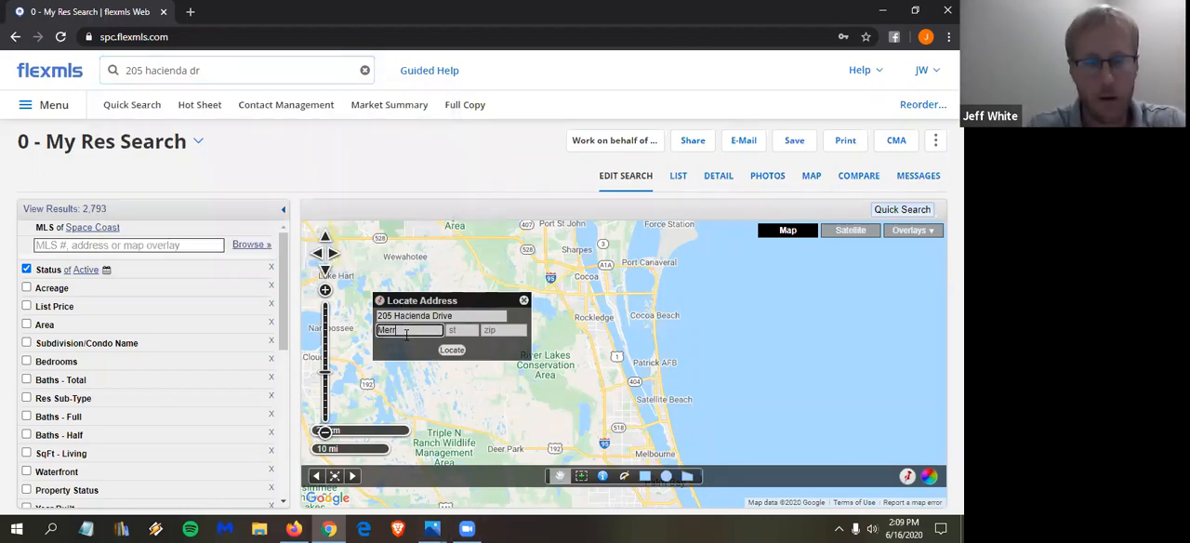
type("itt Island")
key("Tab")
type("FL")
key("Tab")
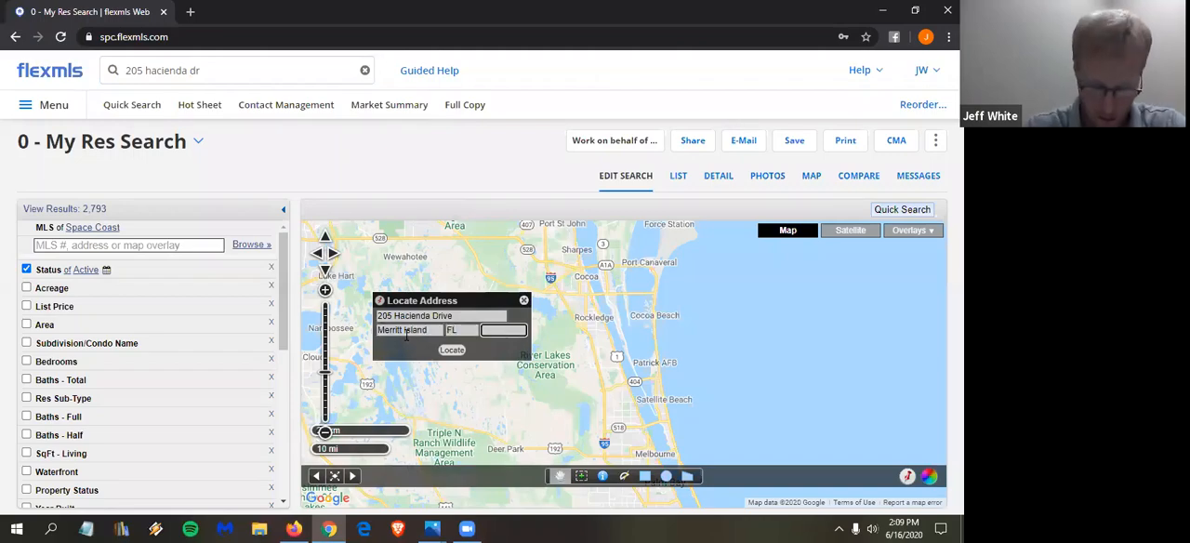
type("32952")
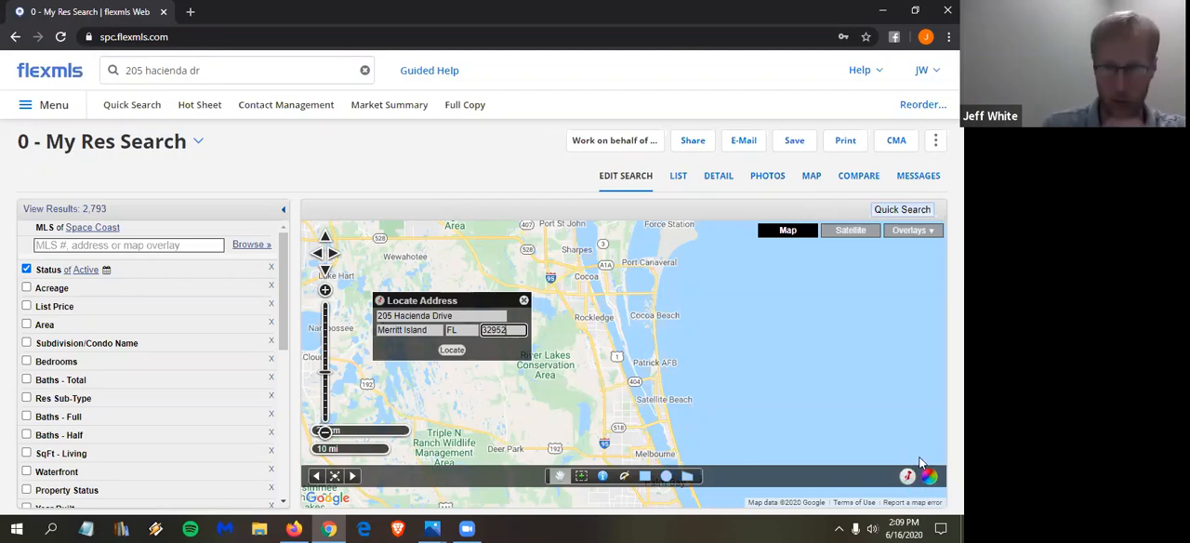
left_click(452, 351)
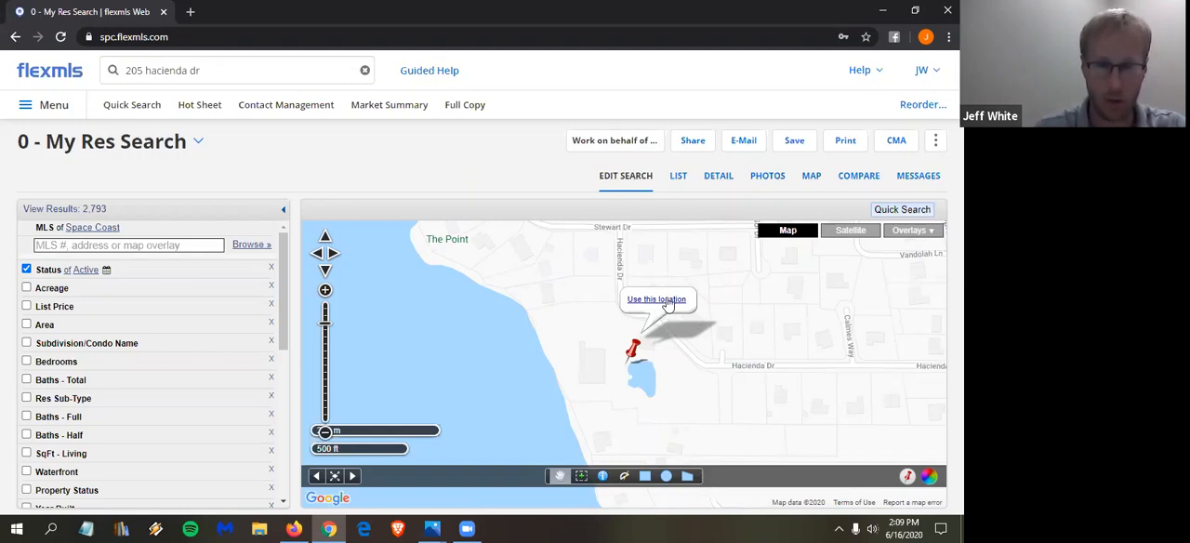
- Use the located pin to create a .25-mile radius search, and view the whole circle without its info bubble
left_click(660, 302)
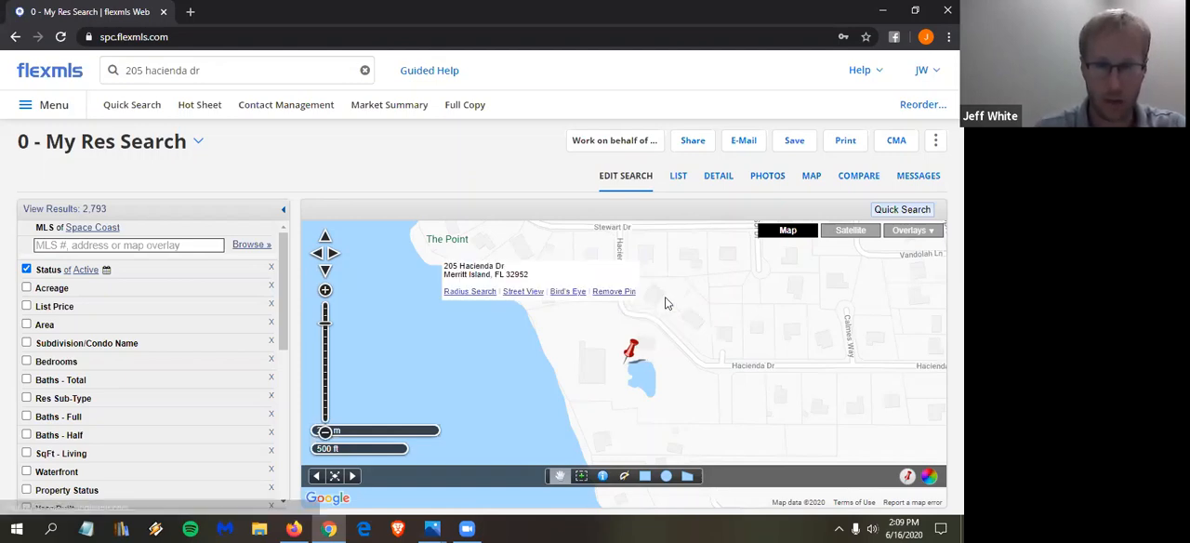
left_click(479, 292)
key("BackSpace")
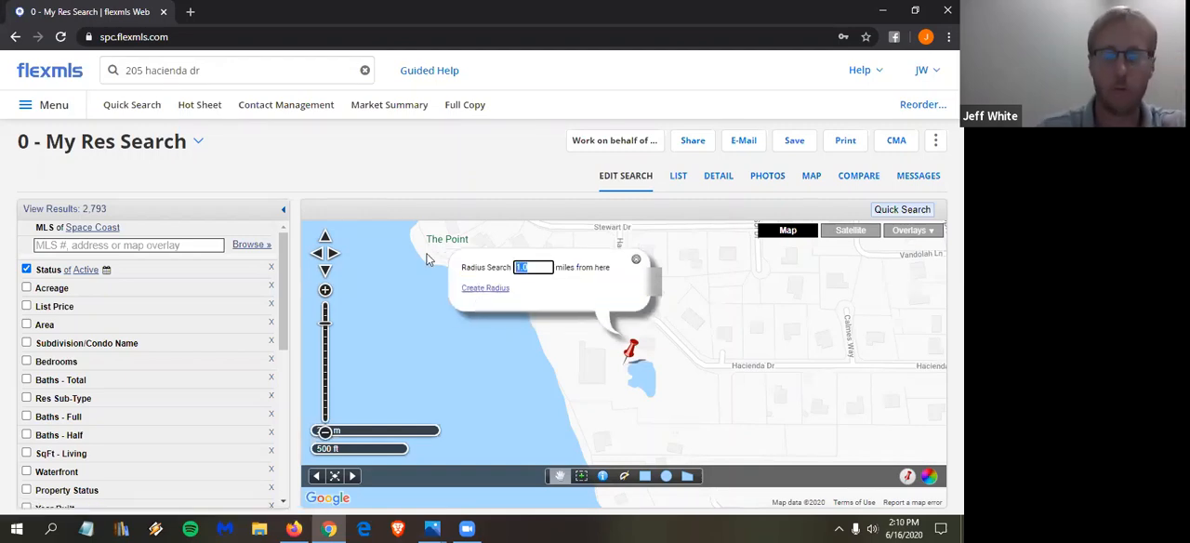
type("25")
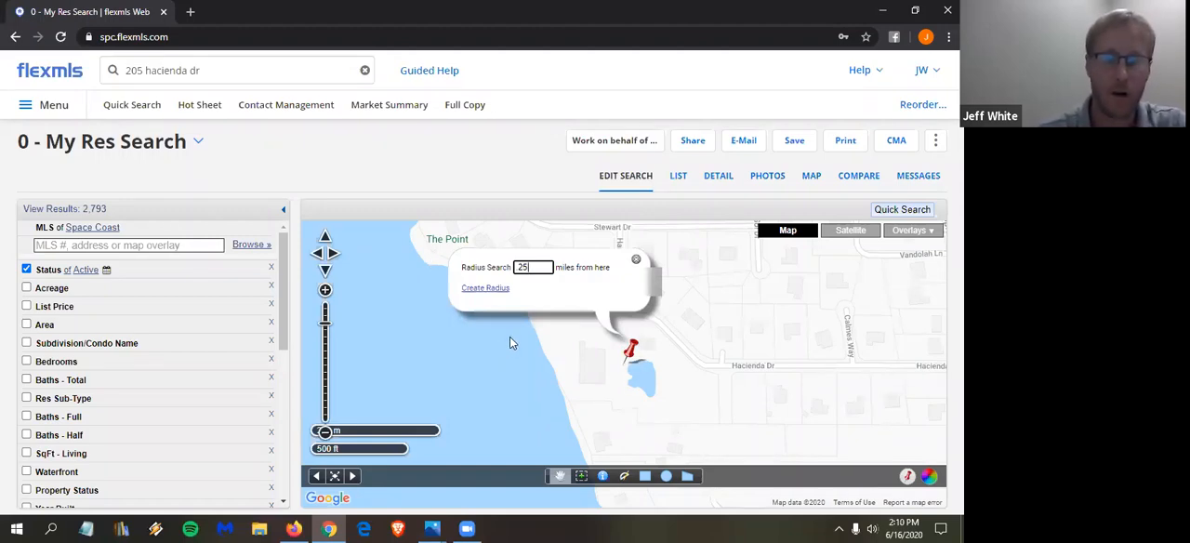
left_click(493, 289)
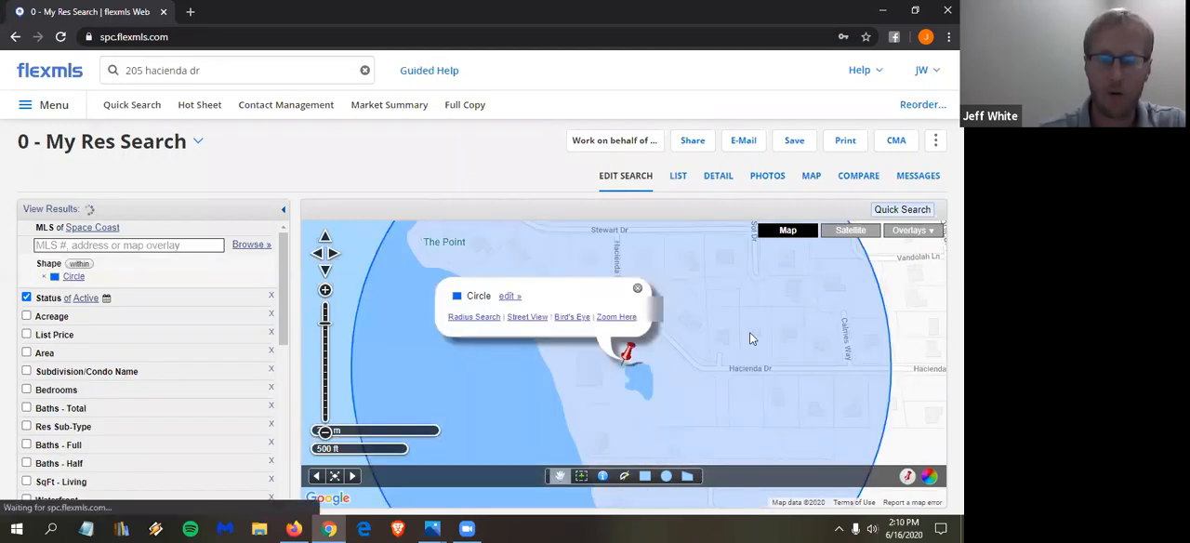
left_click(326, 432)
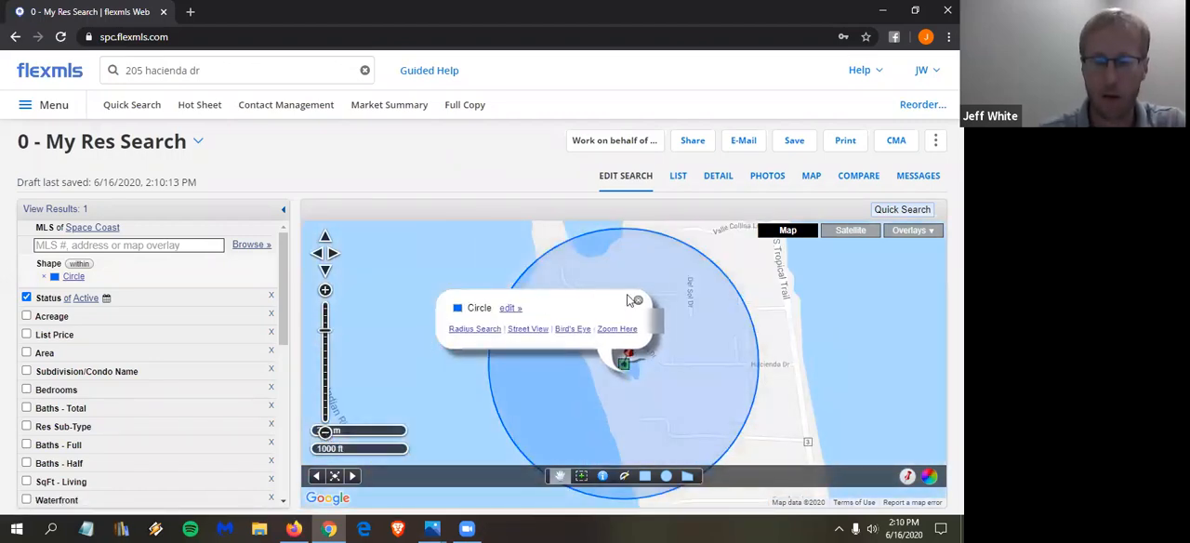
left_click(638, 304)
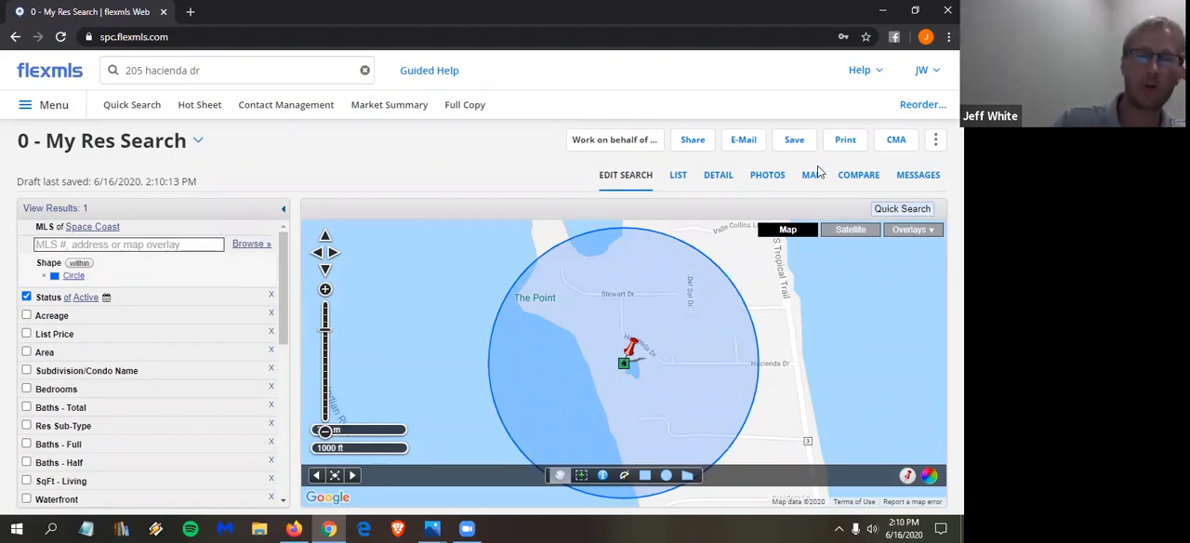
- Run a My Res Search from the main search for listings within 1 mile of the property's street address
left_click(233, 70)
type("1 m")
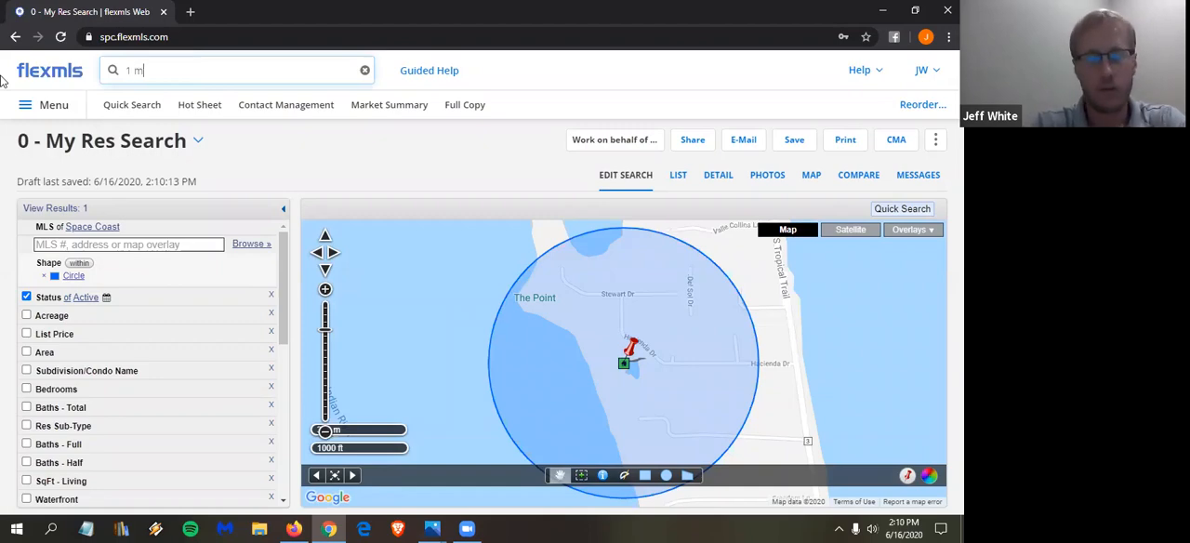
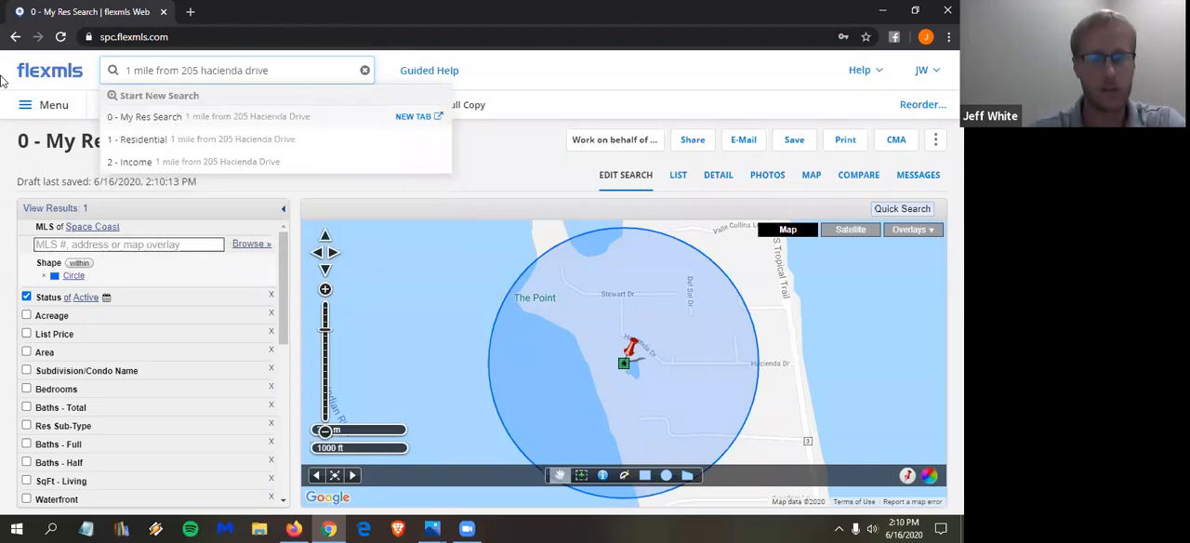
left_click(163, 119)
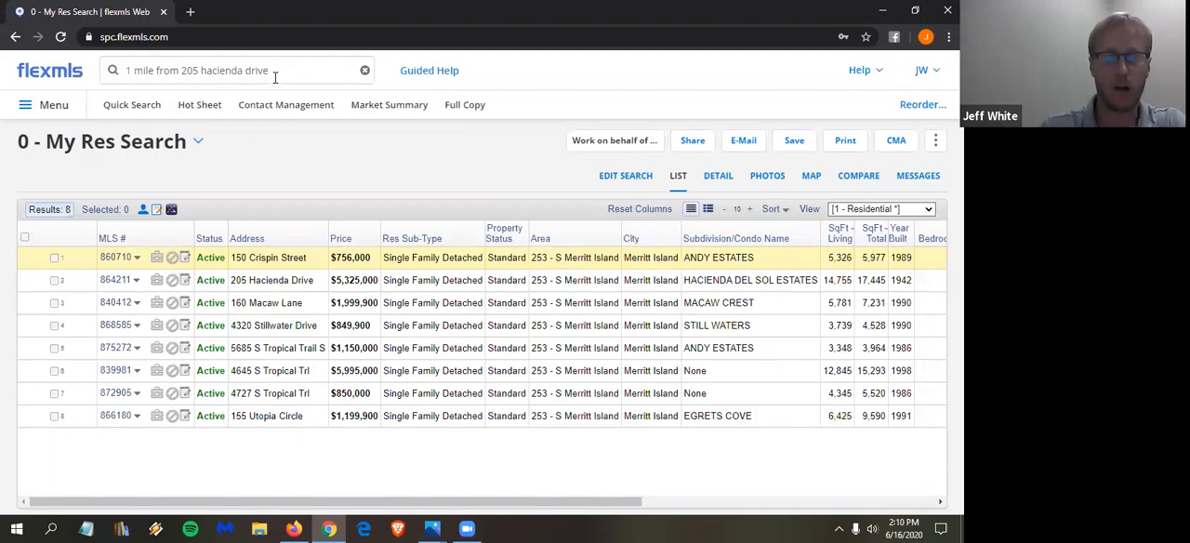
- Begin another Quick Search, close the listing match notice, and enter the property's street address in Locate Address
left_click(136, 110)
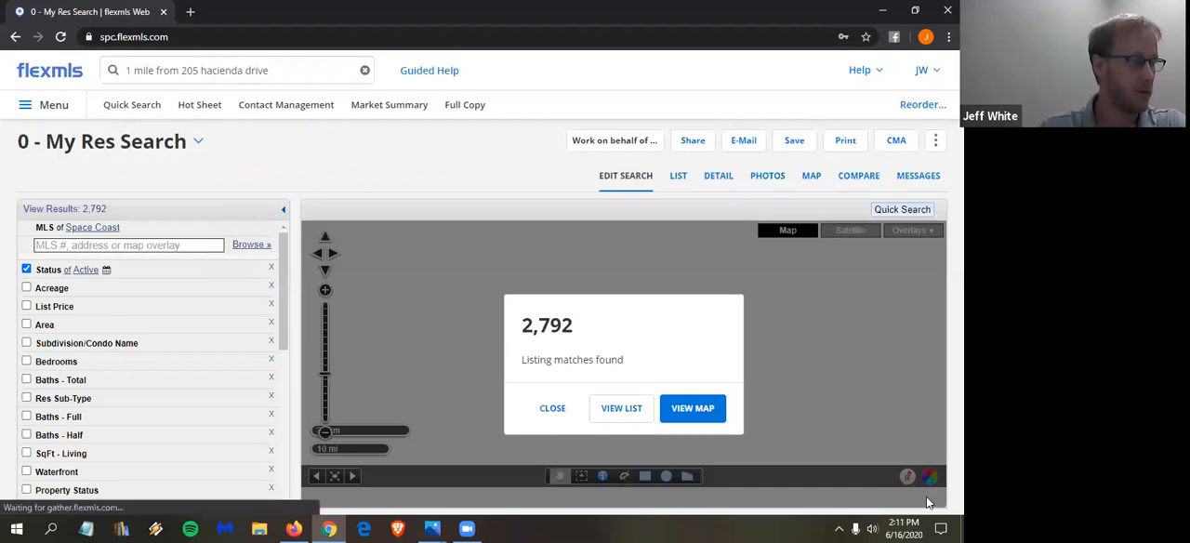
left_click(558, 408)
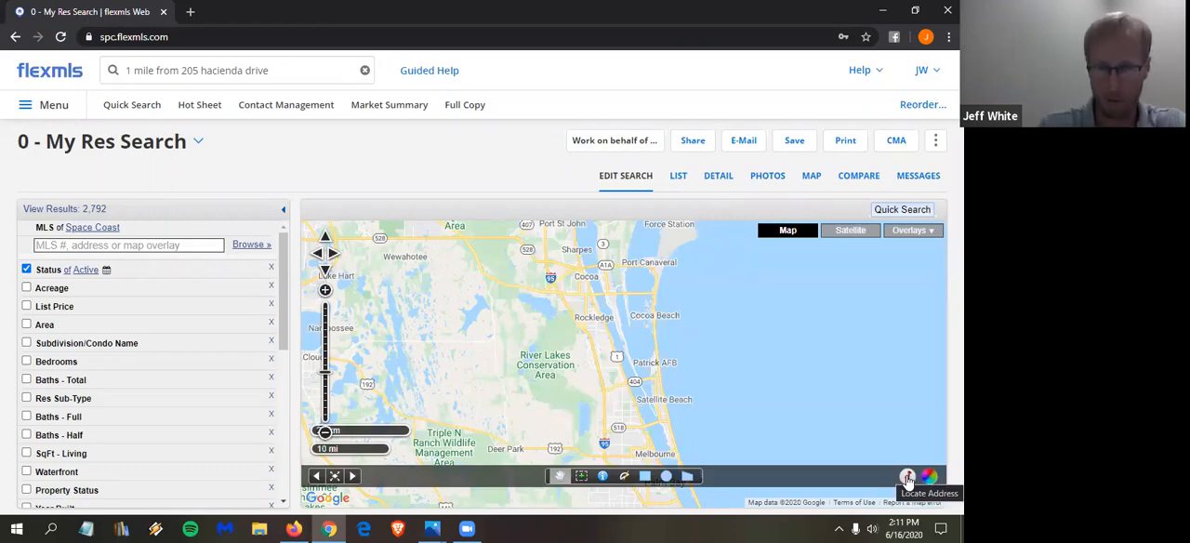
left_click(907, 477)
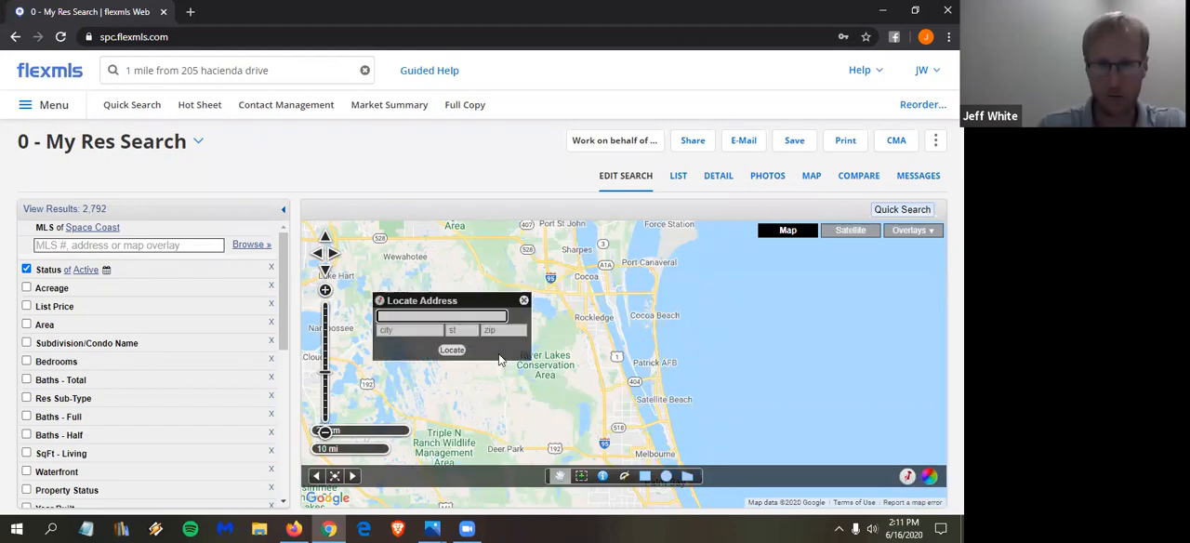
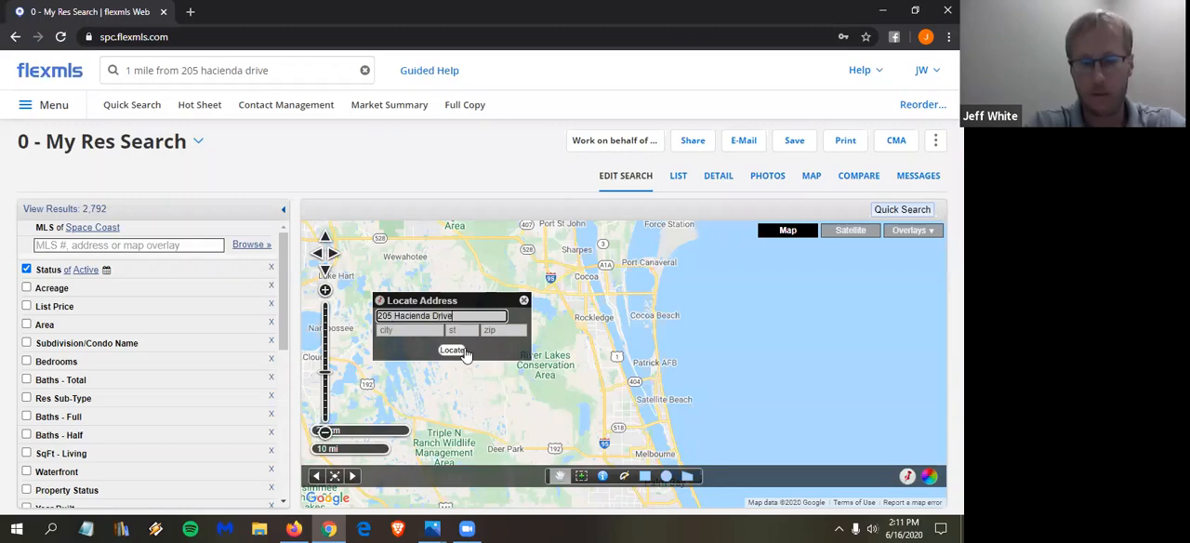
- Add the property's city, state and zip code to the address form and locate the property on the map
key("Tab")
type("Mer")
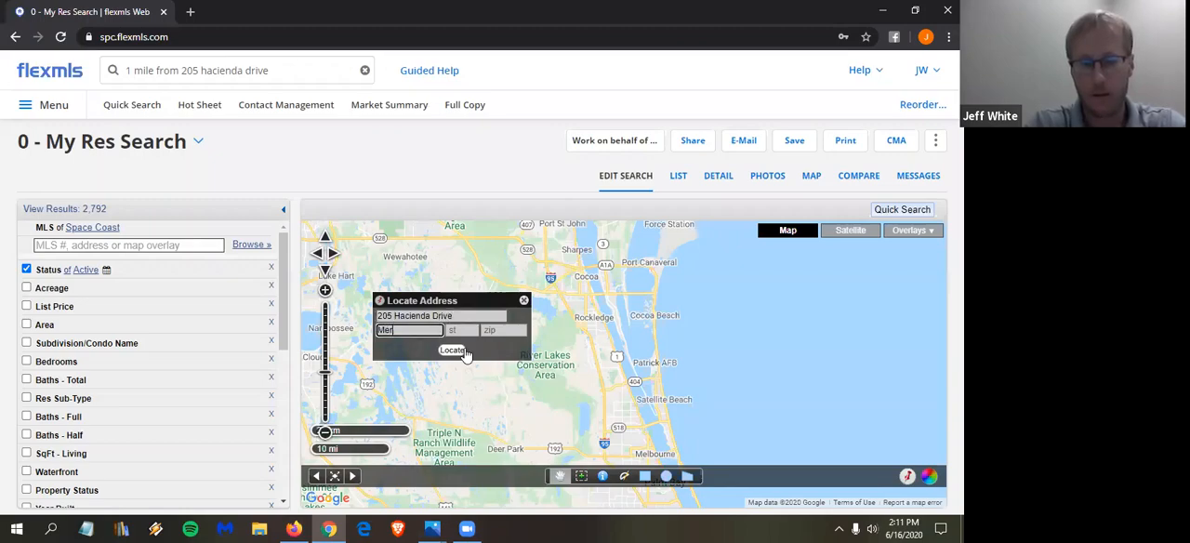
type("ritt Island")
key("Tab")
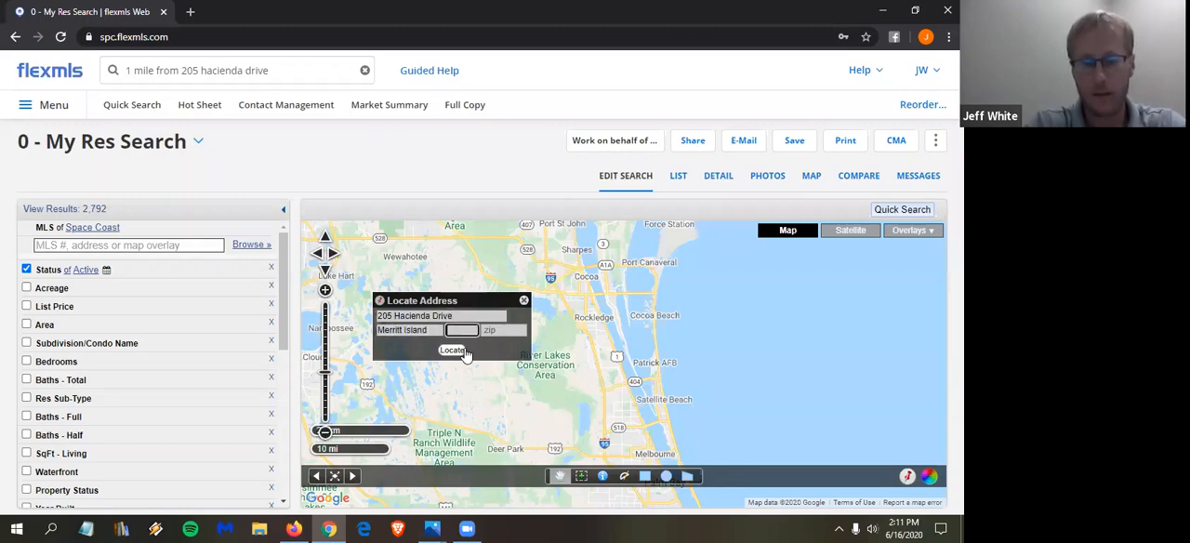
key("Tab")
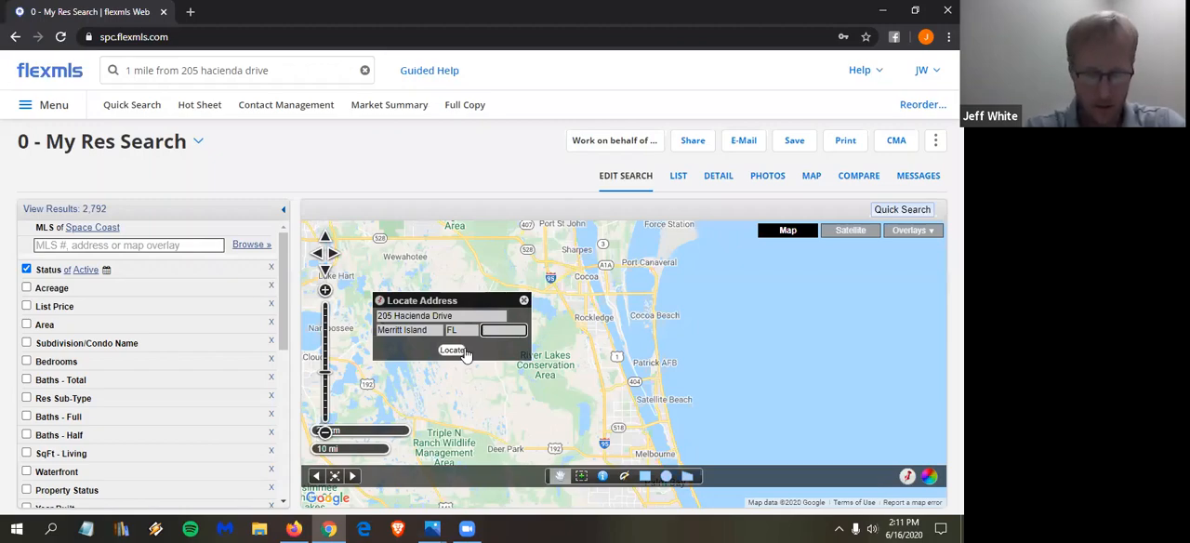
type("329")
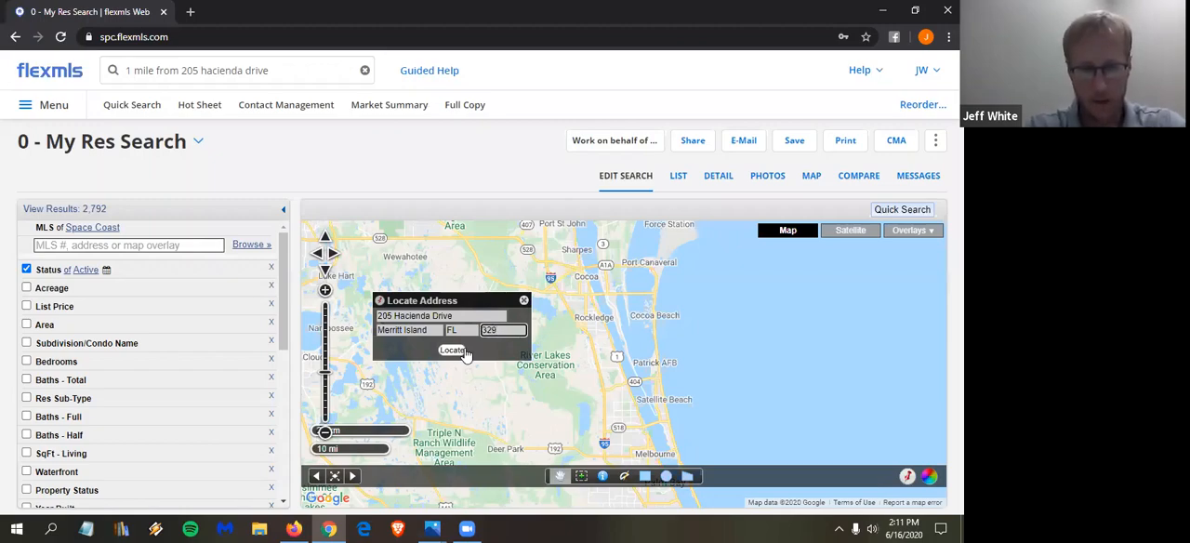
type("52")
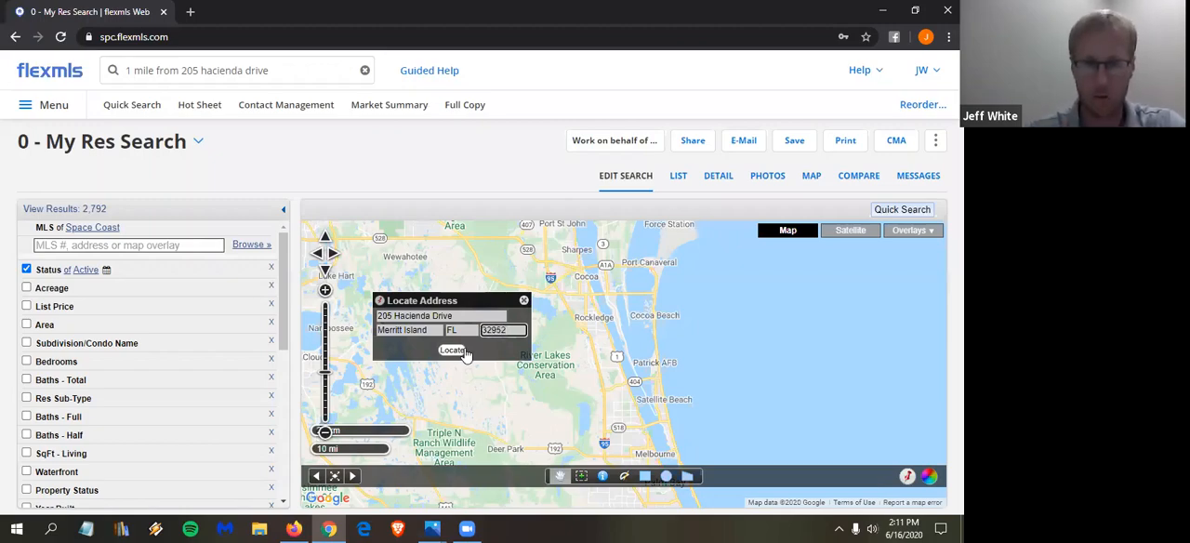
left_click(463, 351)
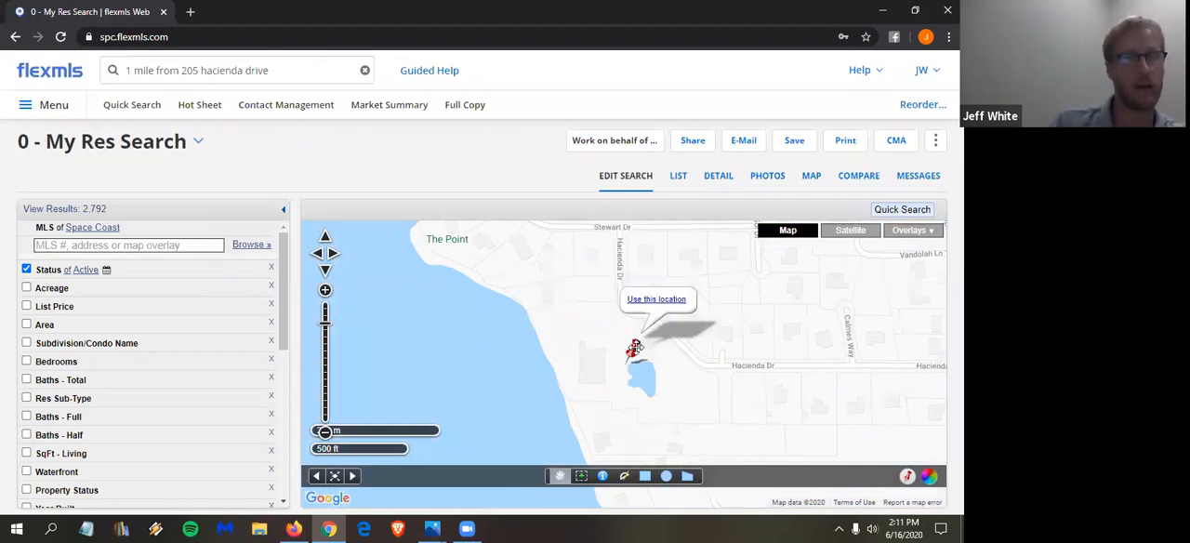
- Use the located pin to create a .1-mile radius search around the property
left_click(660, 300)
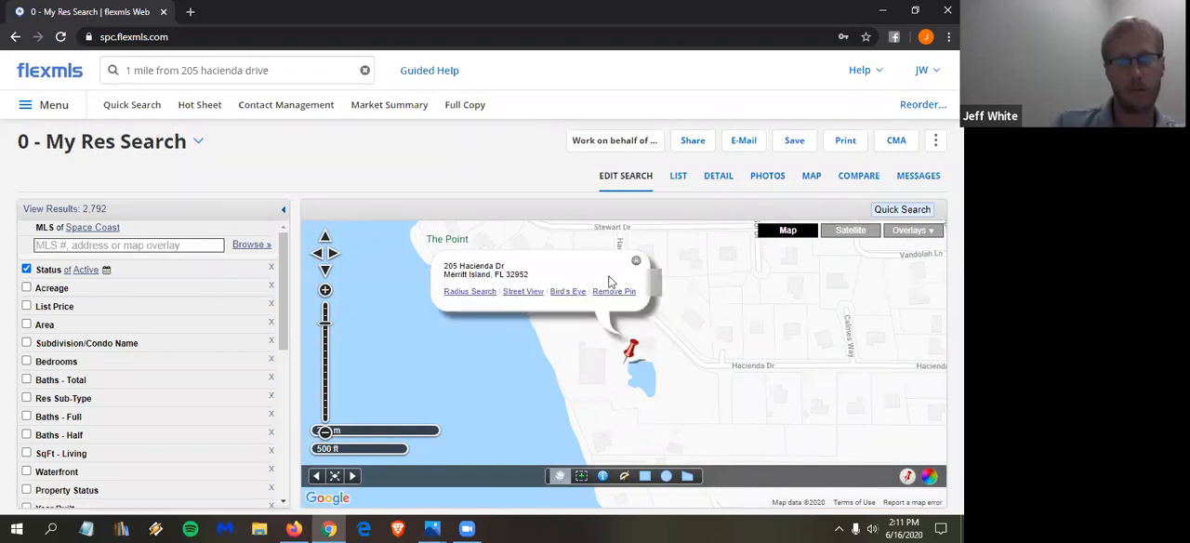
left_click(472, 292)
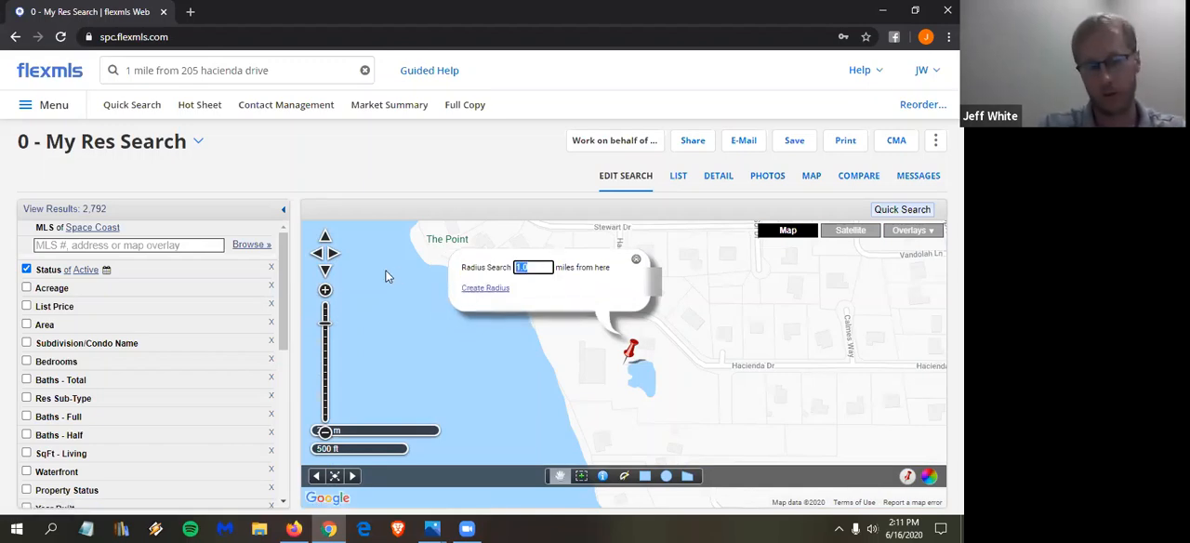
key("BackSpace")
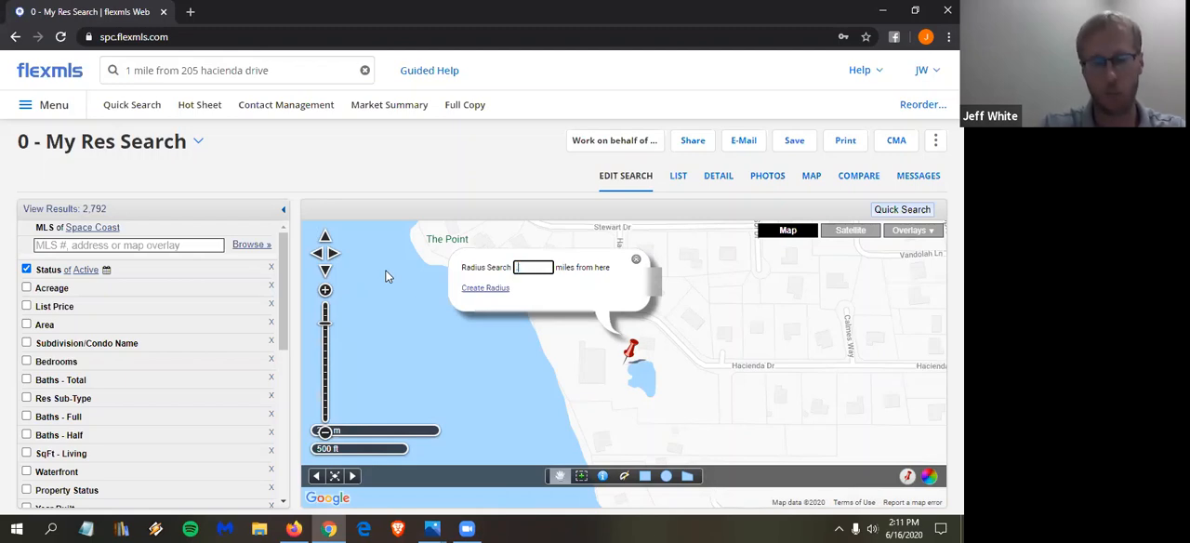
type("1")
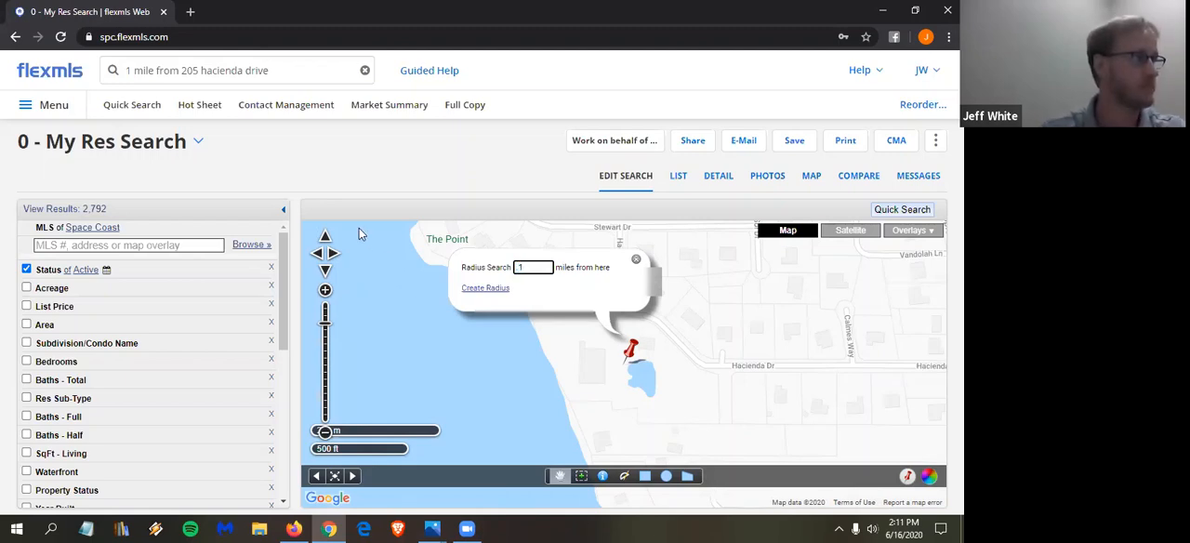
left_click(480, 289)
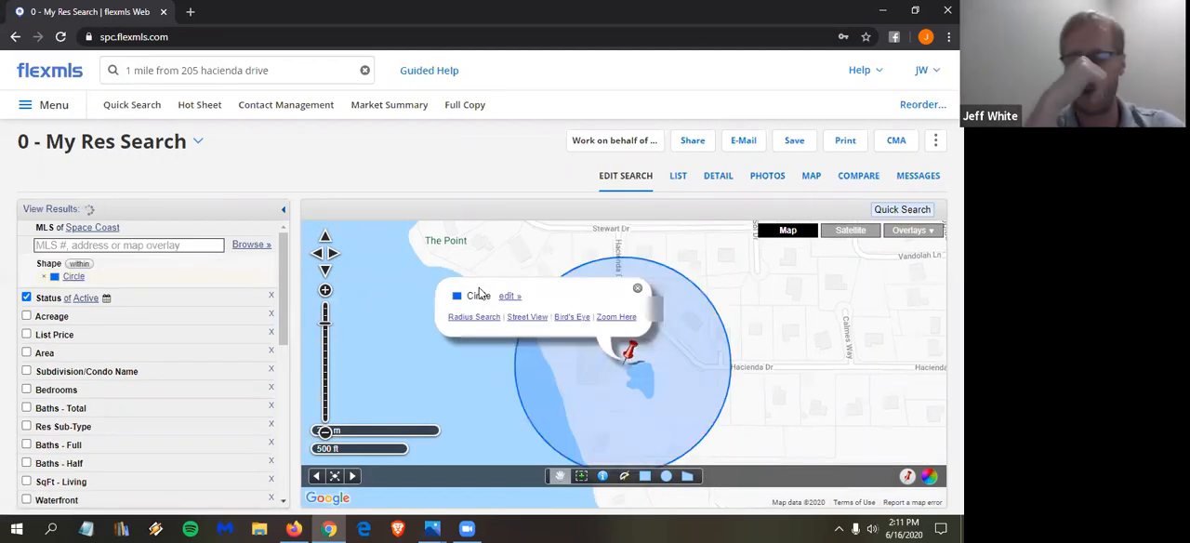
left_click(324, 432)
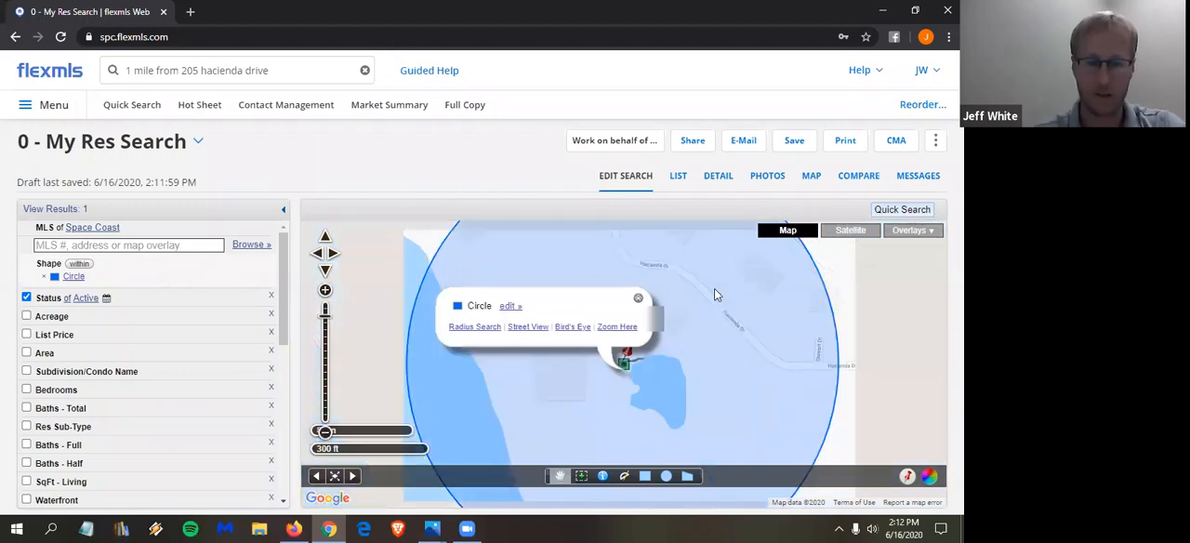
- Close the circle's map pop-up and limit the radius search to Closed listings with a Sold Date within 6 months back
left_click(638, 298)
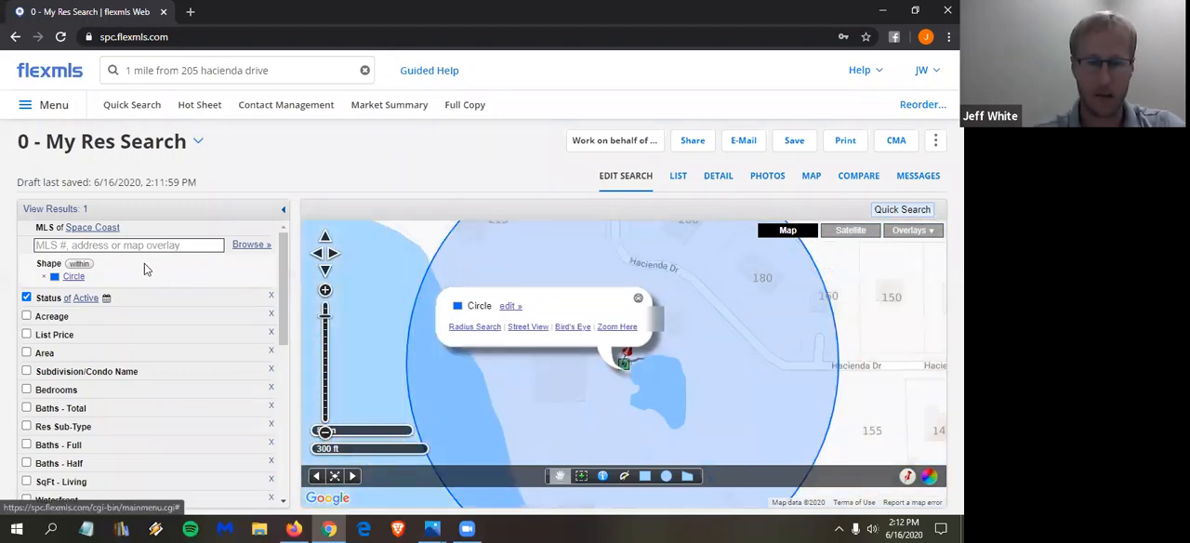
left_click(52, 299)
left_click(67, 372)
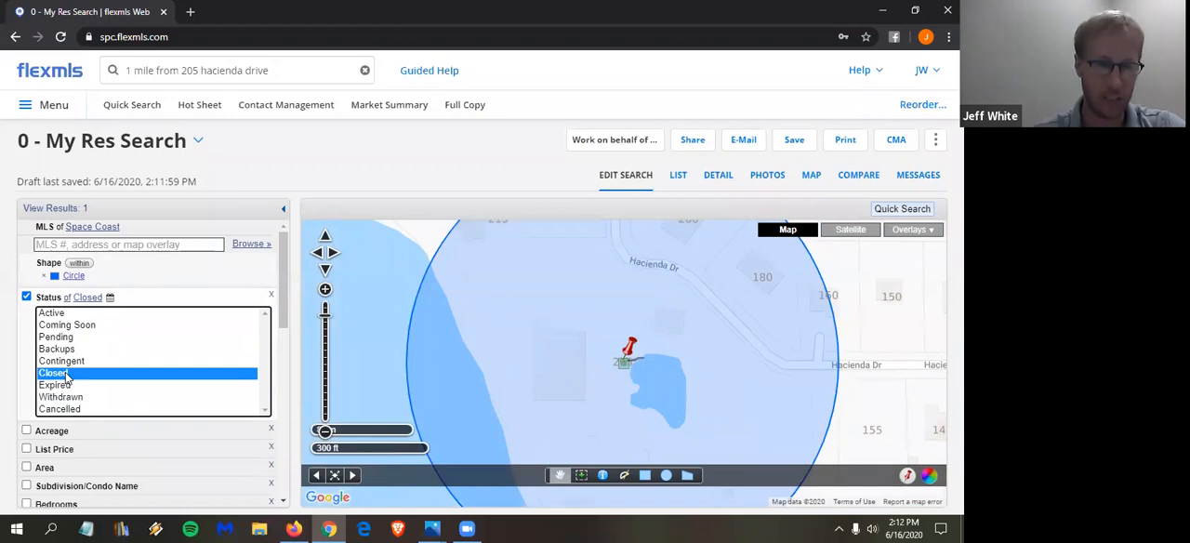
left_click_drag(150, 460, 83, 462)
type("6")
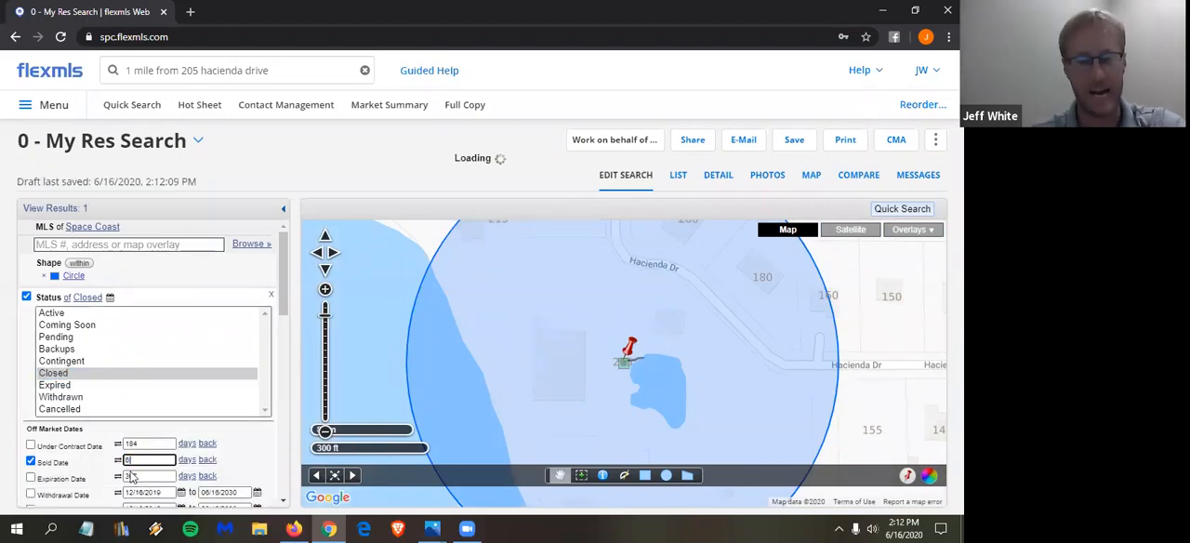
left_click(188, 459)
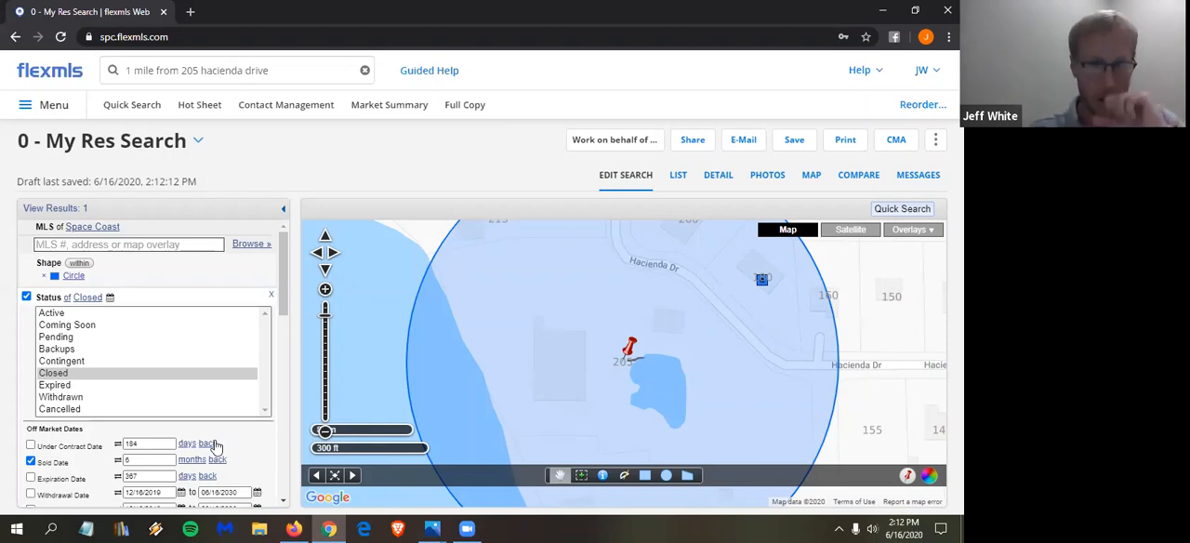
- From a new Quick Search, run a My Res Search for "2 miles from melbourne high school melbourne fl" and show the results on the map
left_click(142, 105)
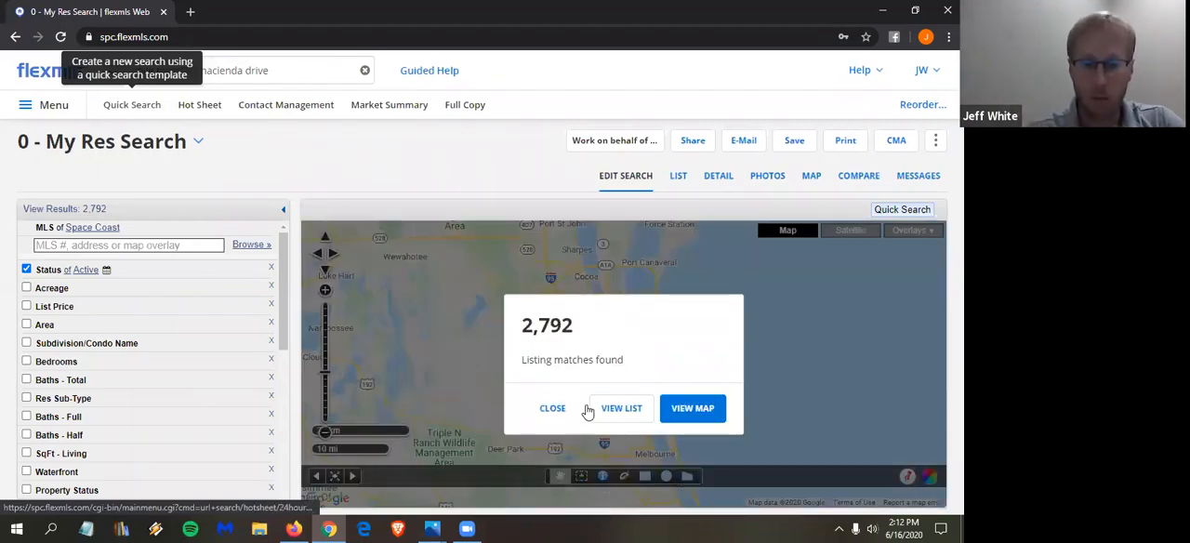
left_click(552, 411)
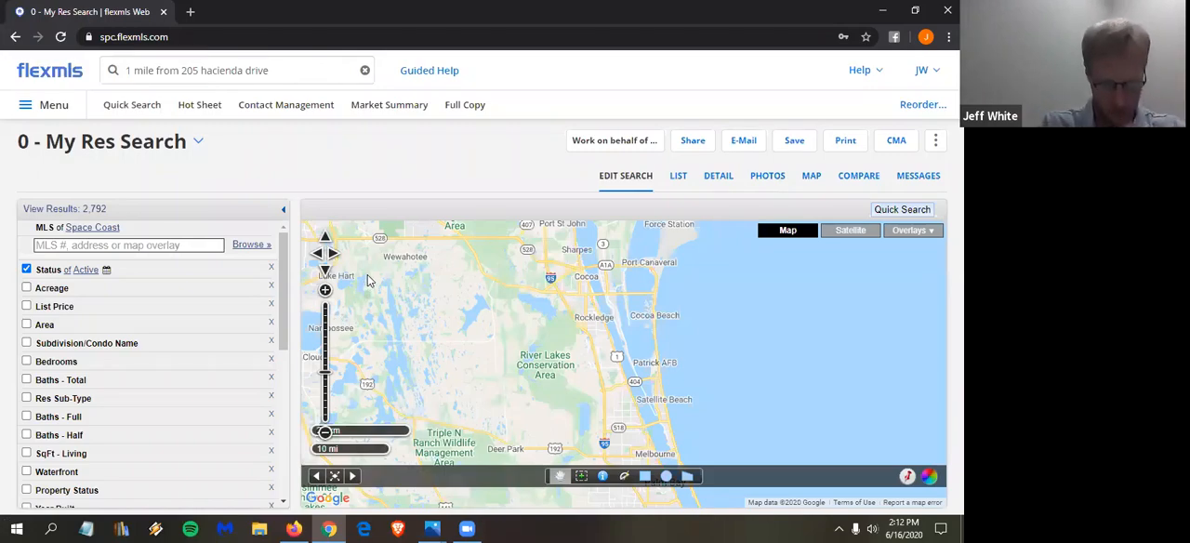
left_click(295, 70)
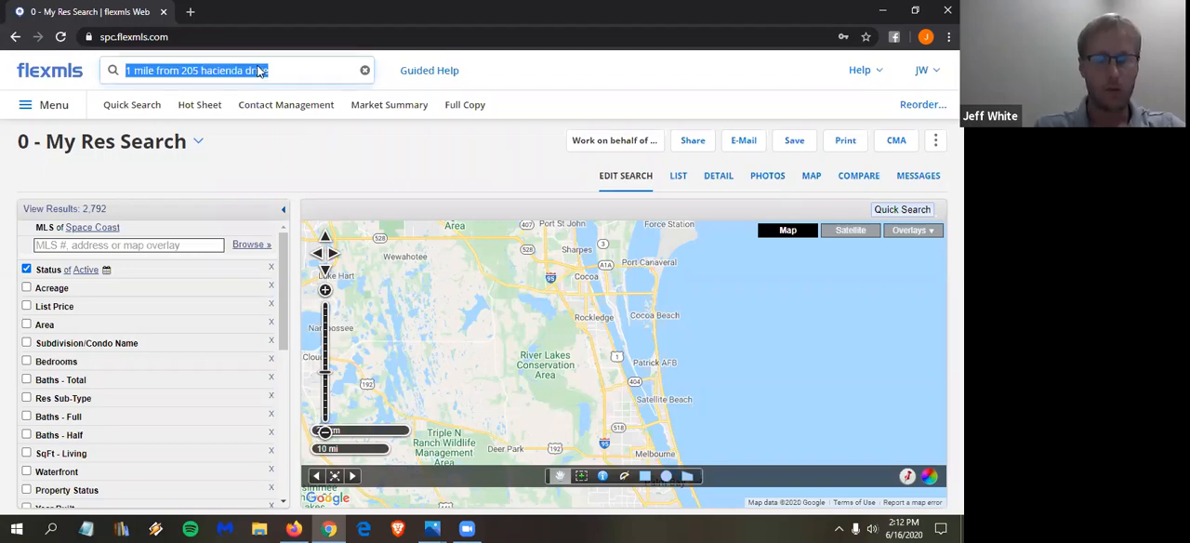
type("1 mile")
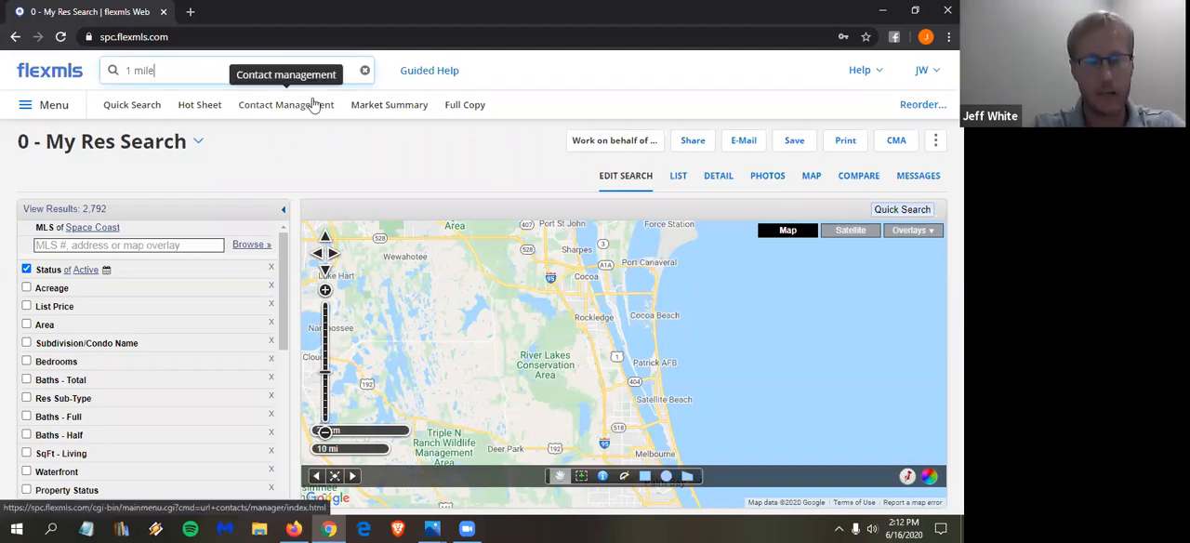
key("BackSpace")
key("BackSpace")
key("BackSpace")
key("BackSpace")
key("BackSpace")
type("2 miles from ")
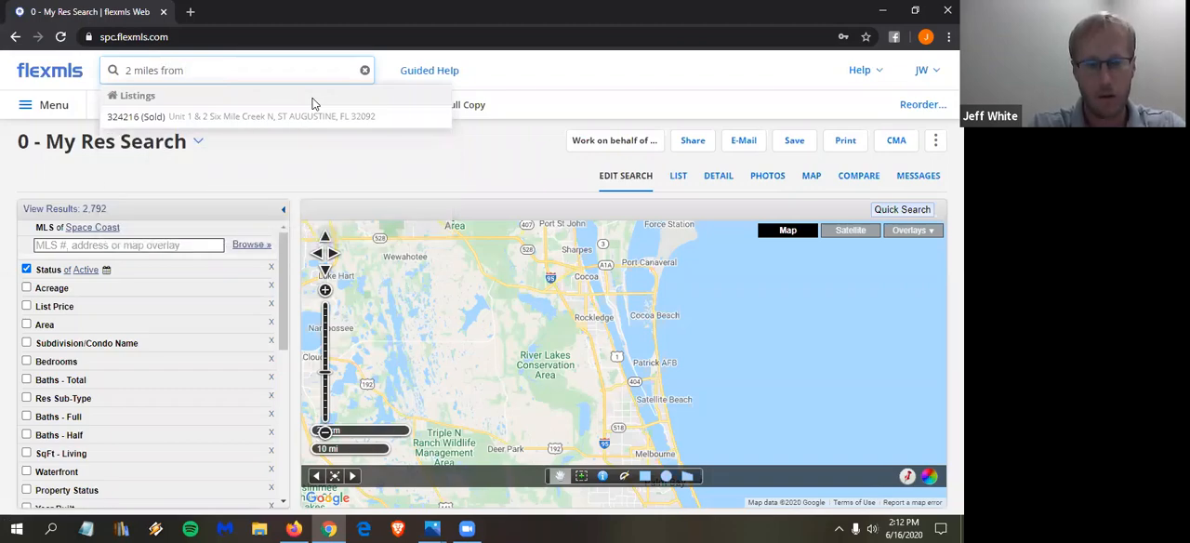
type("melbour")
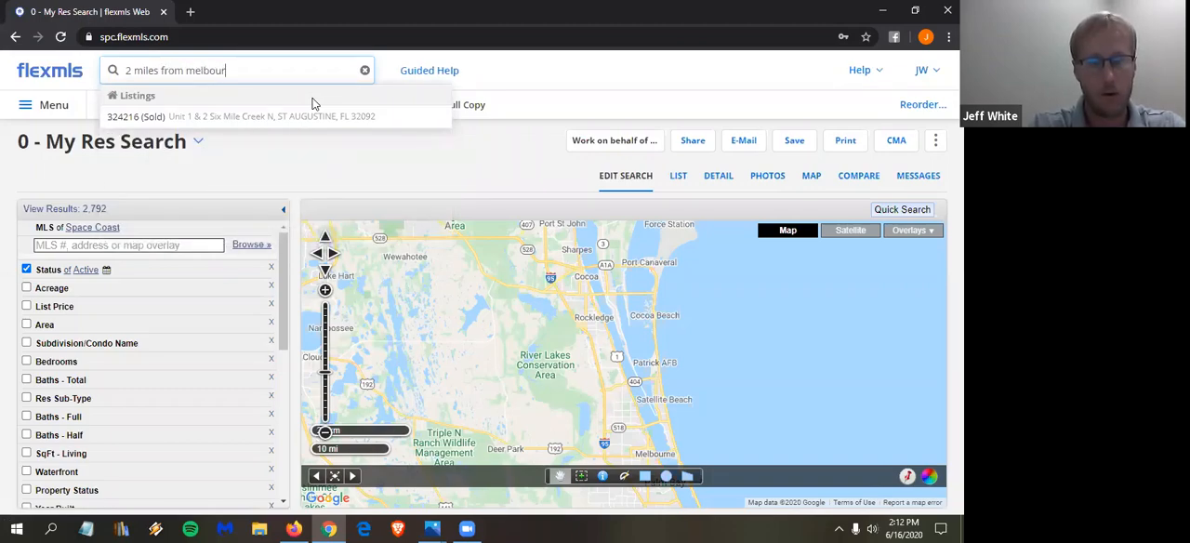
type("ne high school ")
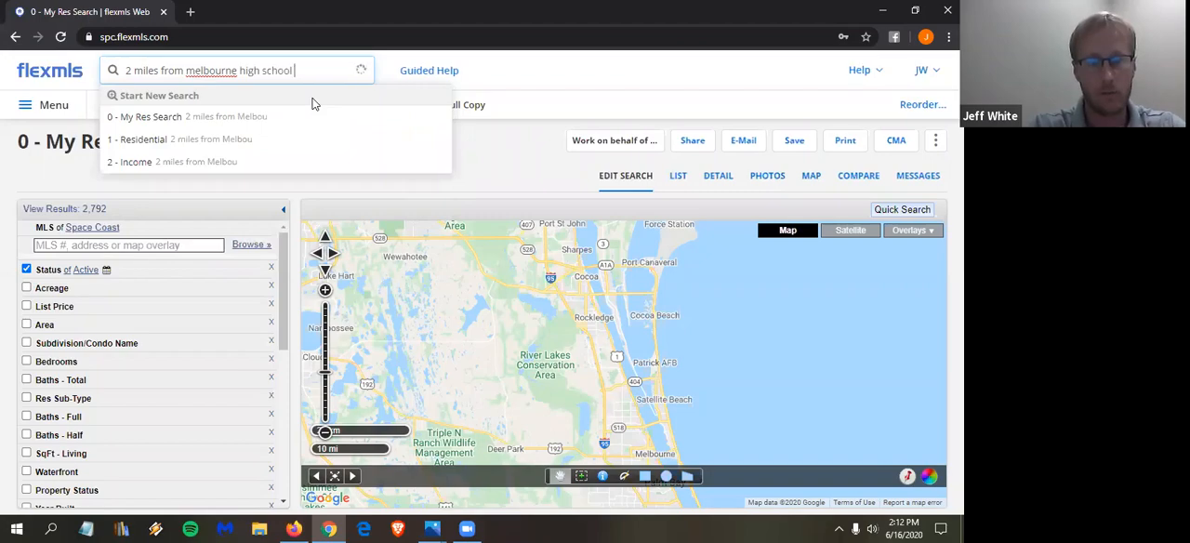
type("melbourne fl")
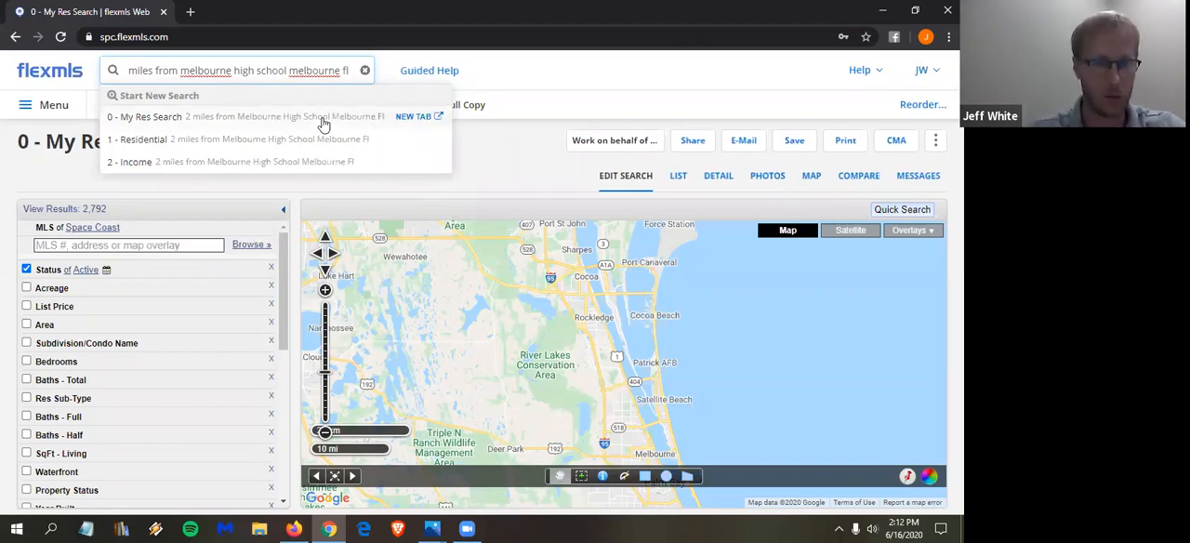
left_click(257, 119)
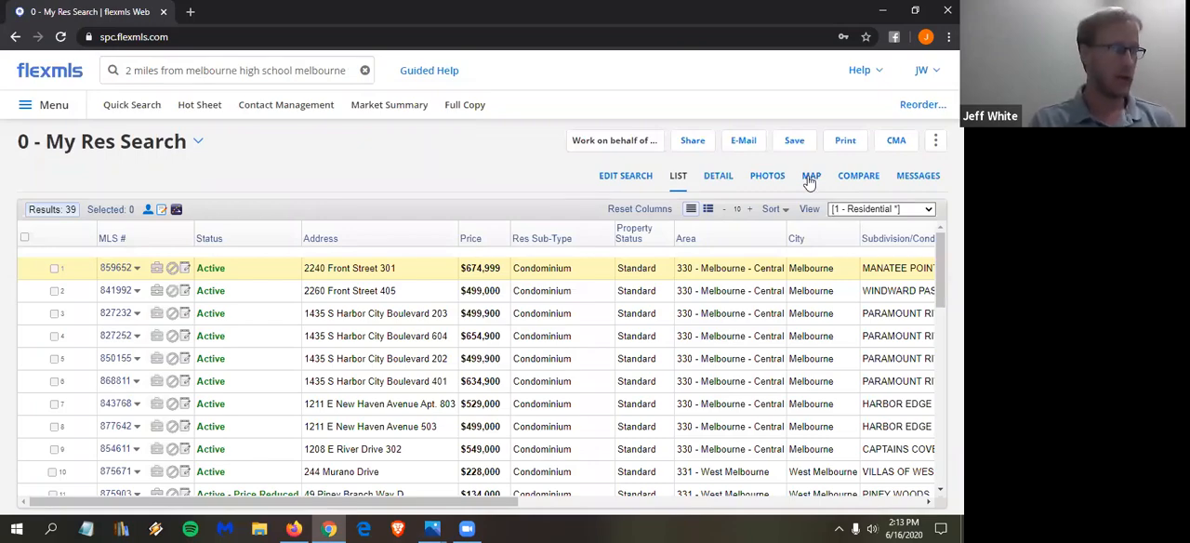
left_click(810, 178)
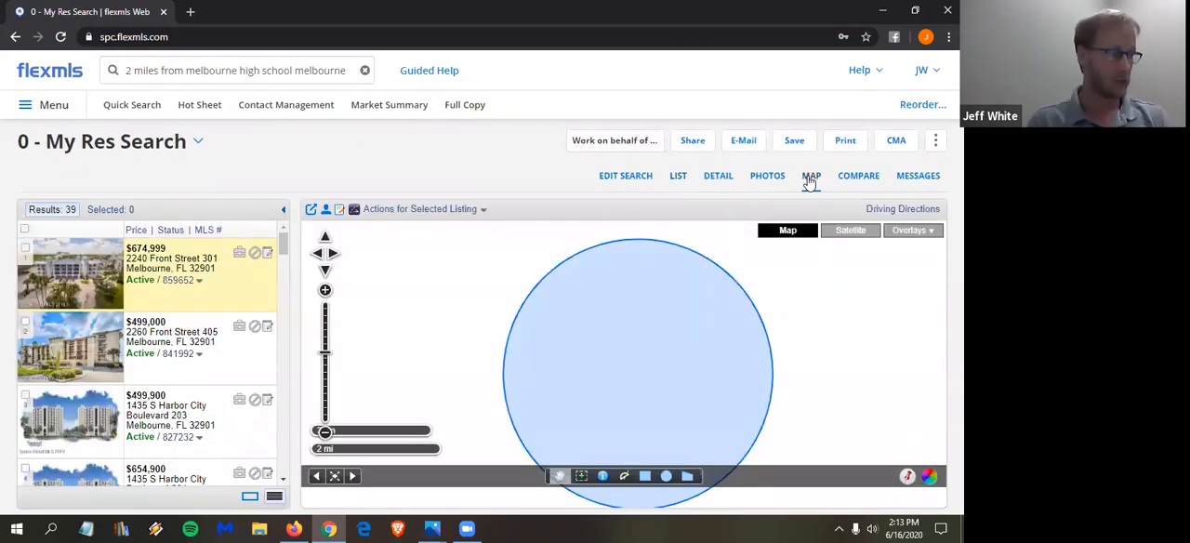
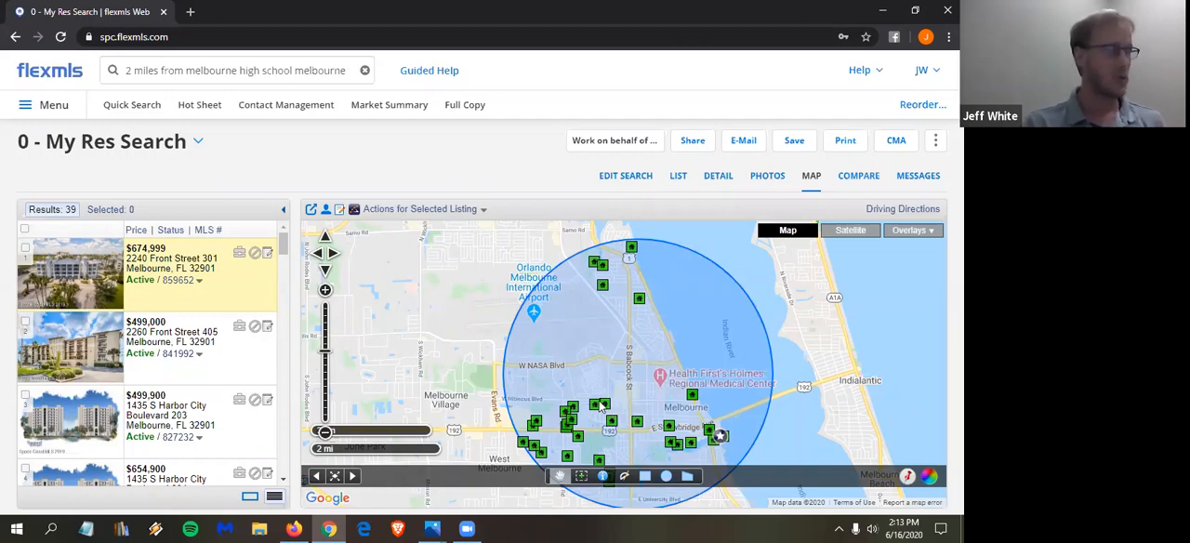
- Check the subdivision names in the results list and filter the search by Subdivision/Condo Name like "paramount"
left_click(680, 183)
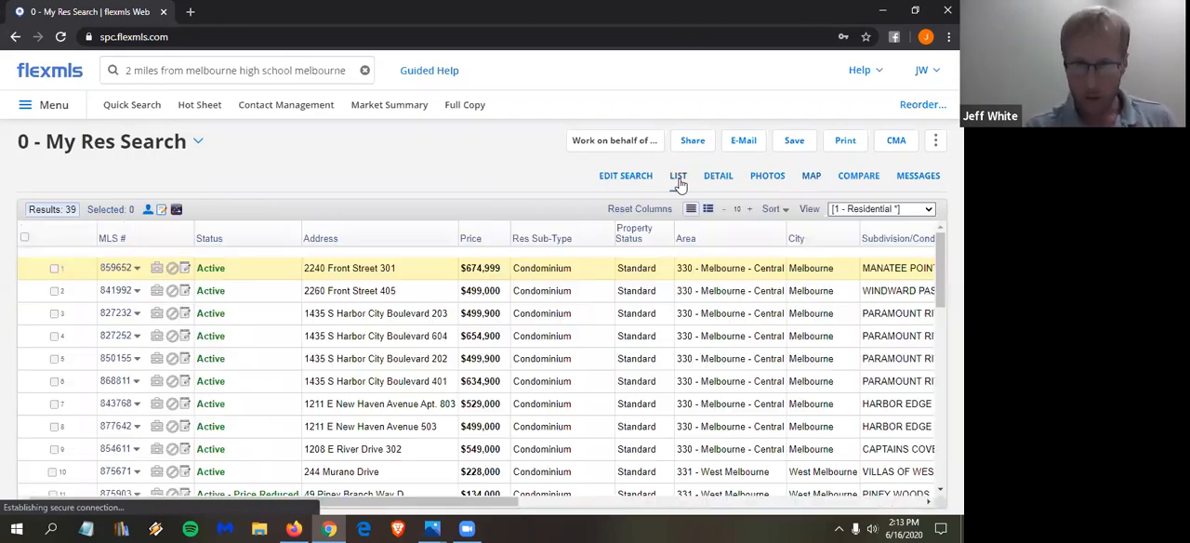
left_click_drag(465, 508, 574, 508)
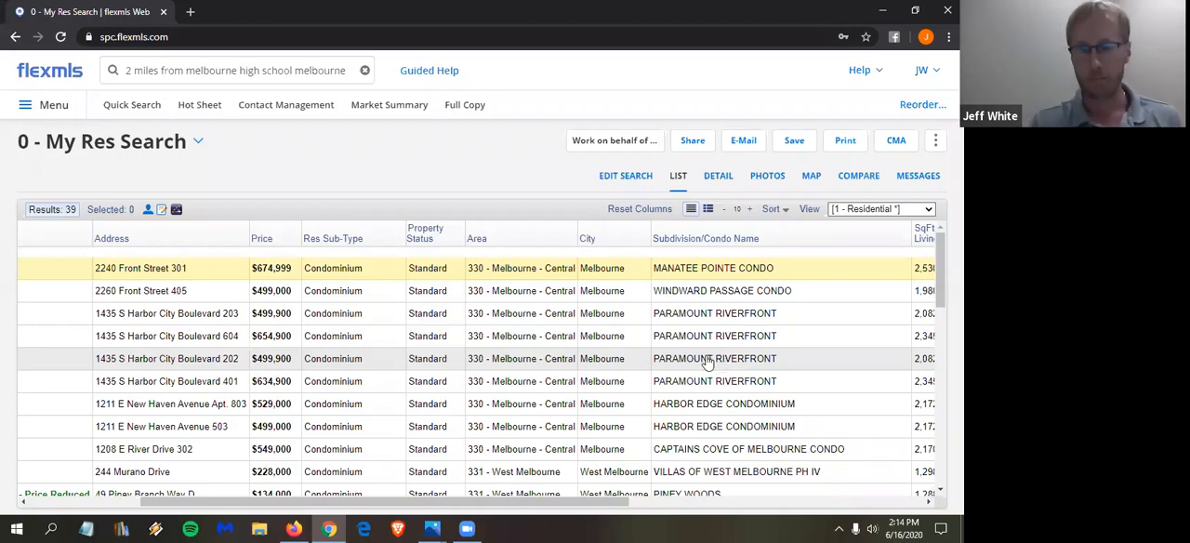
left_click(634, 181)
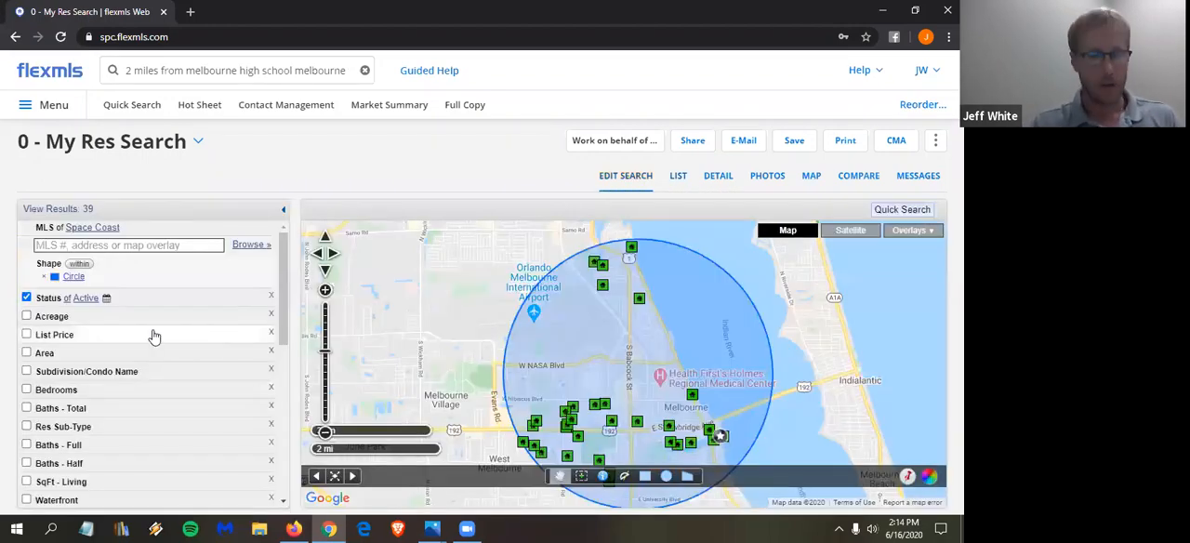
left_click(99, 371)
left_click(113, 388)
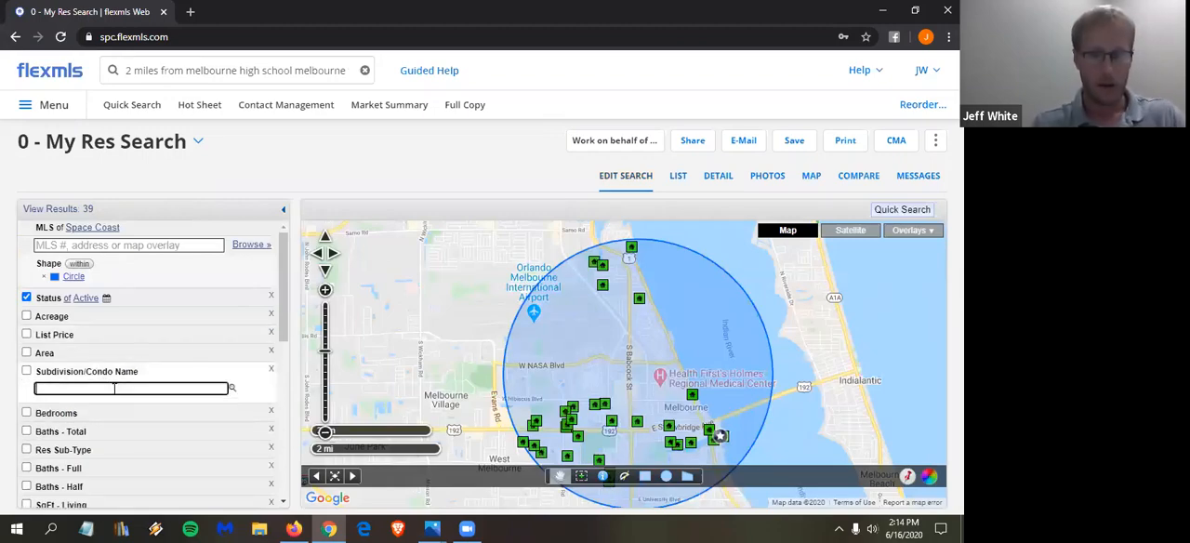
type("paramou")
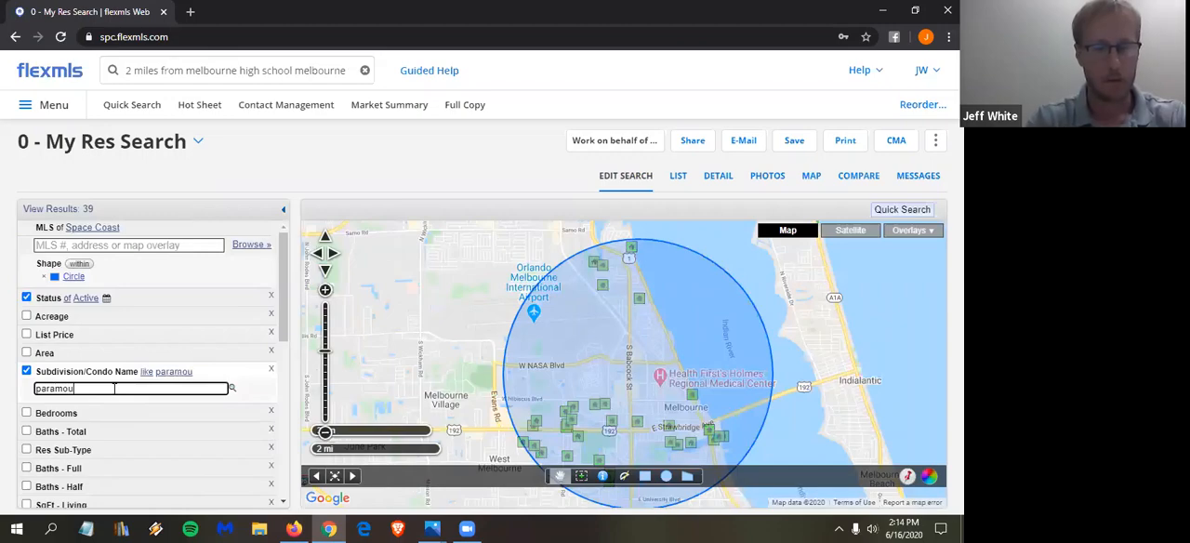
type("nt")
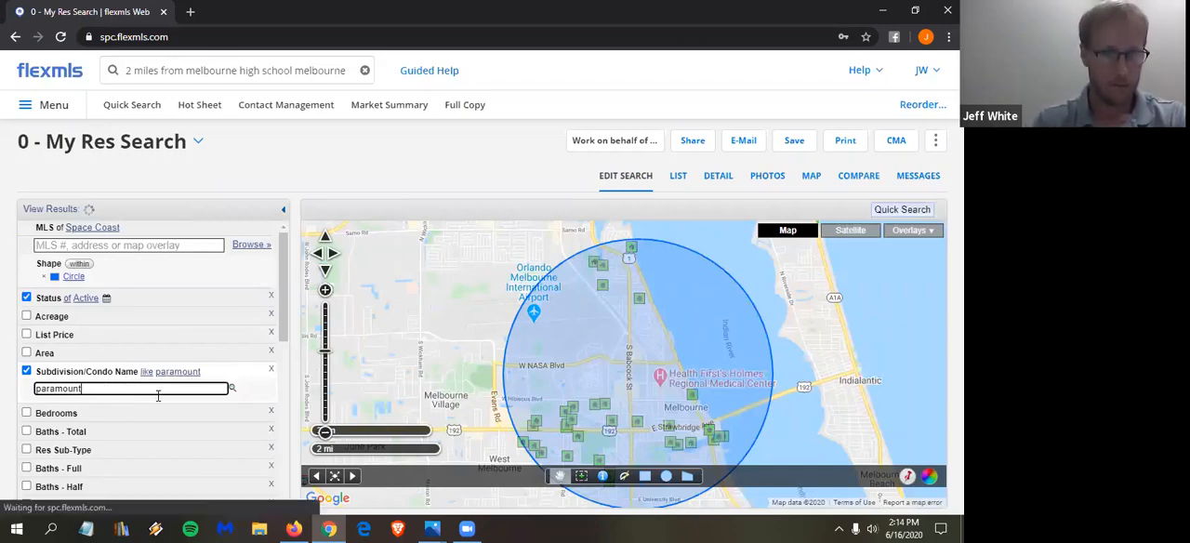
- Open the Subdivision/Condo Name lookup, clear the typed filter value and look up the keyword "paramount"
left_click(234, 391)
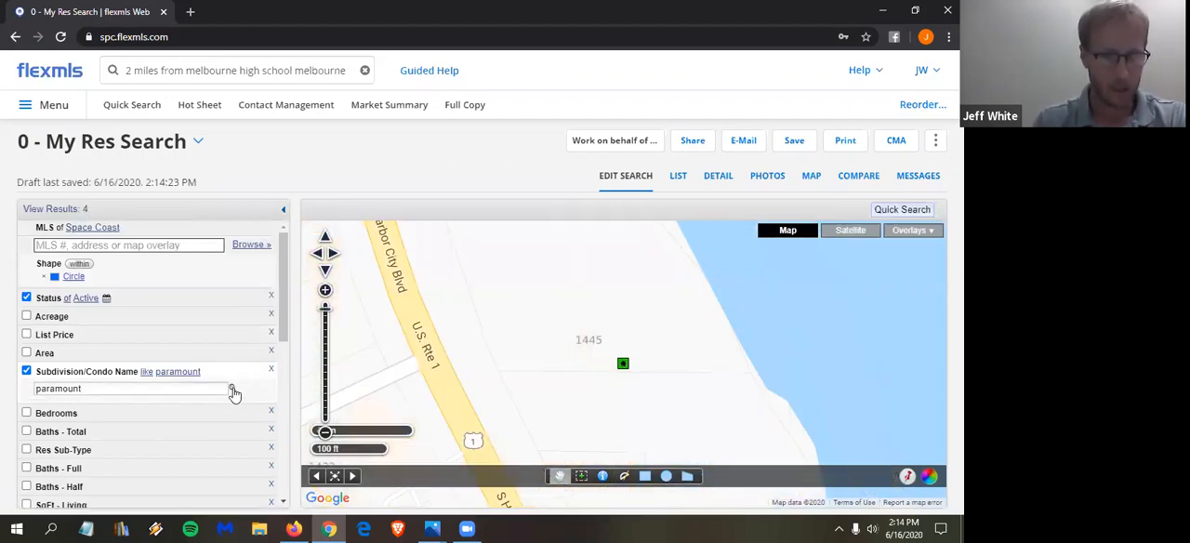
left_click(234, 390)
double_click(97, 387)
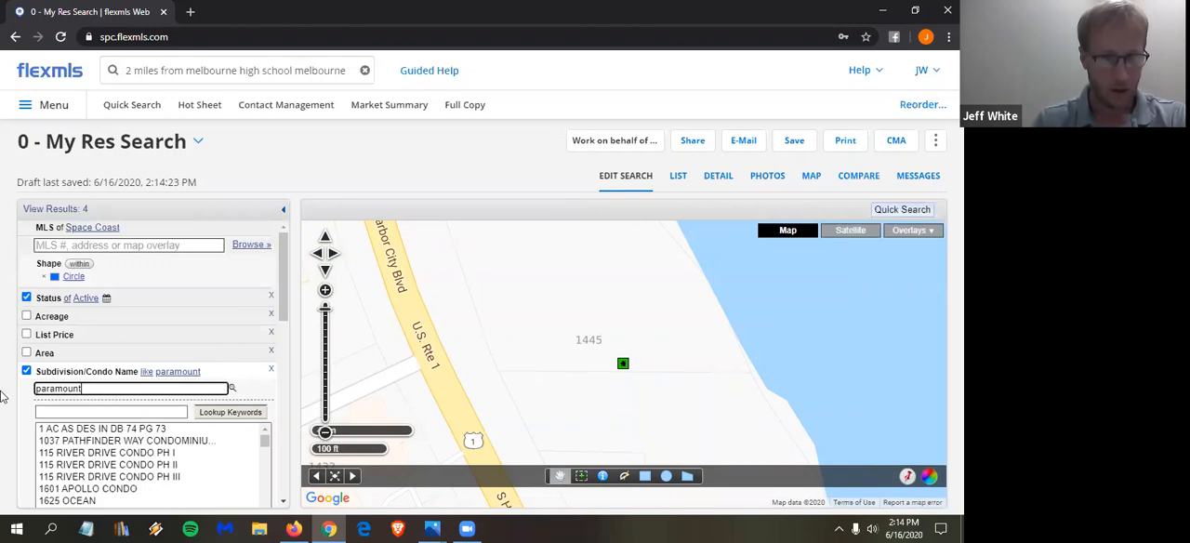
key("BackSpace")
left_click(92, 414)
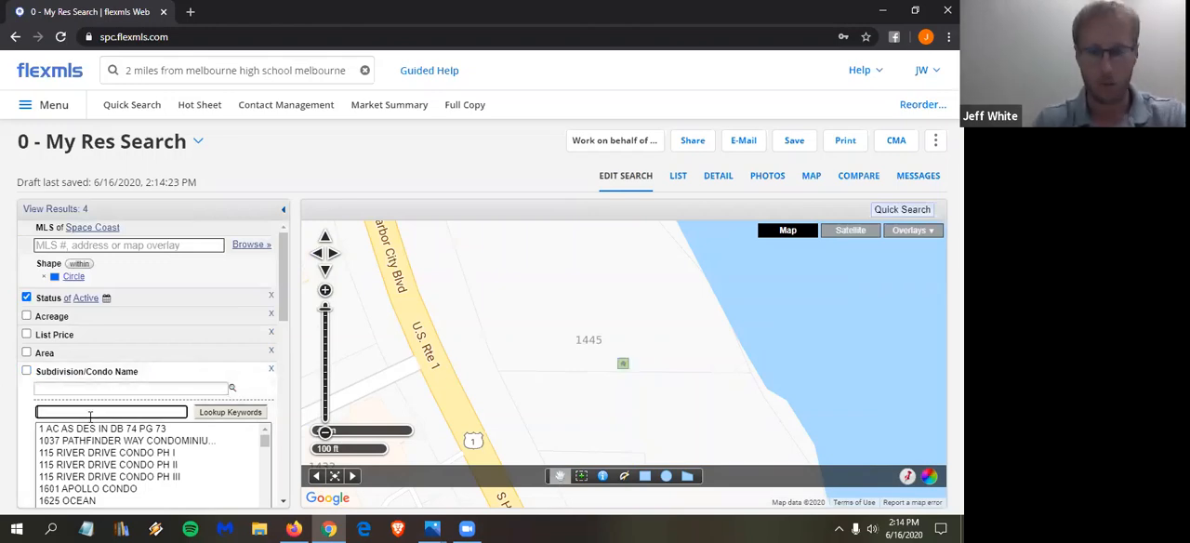
type("paramoubt")
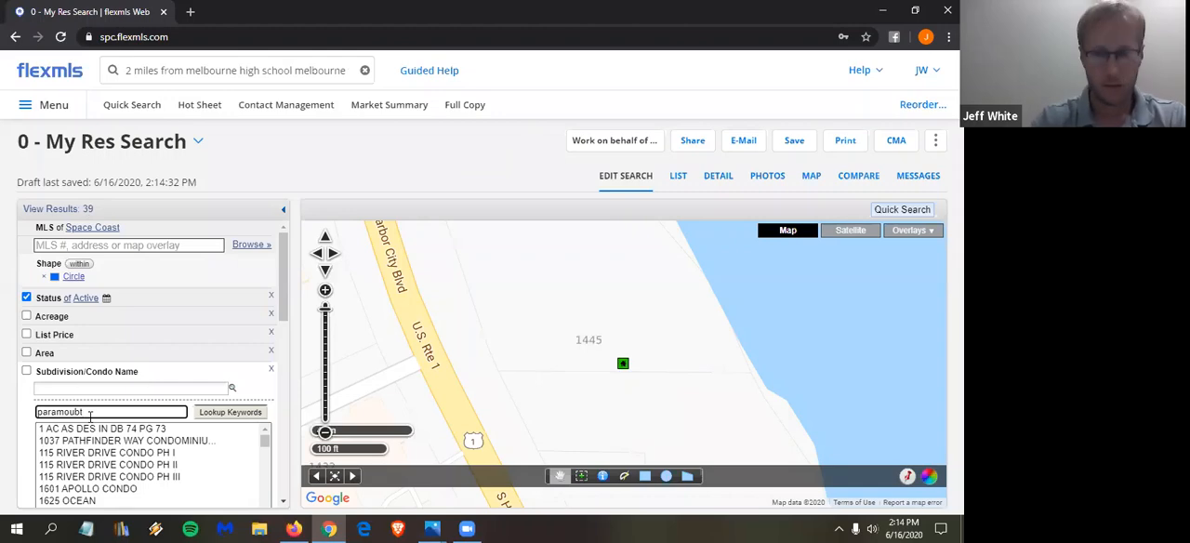
key("BackSpace")
type("nt")
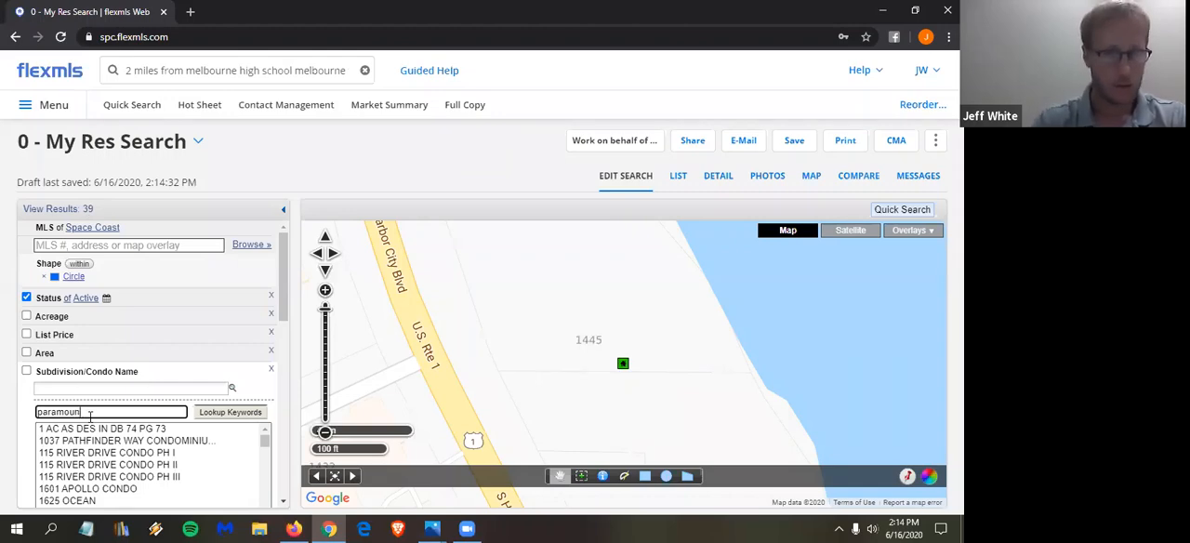
left_click(216, 411)
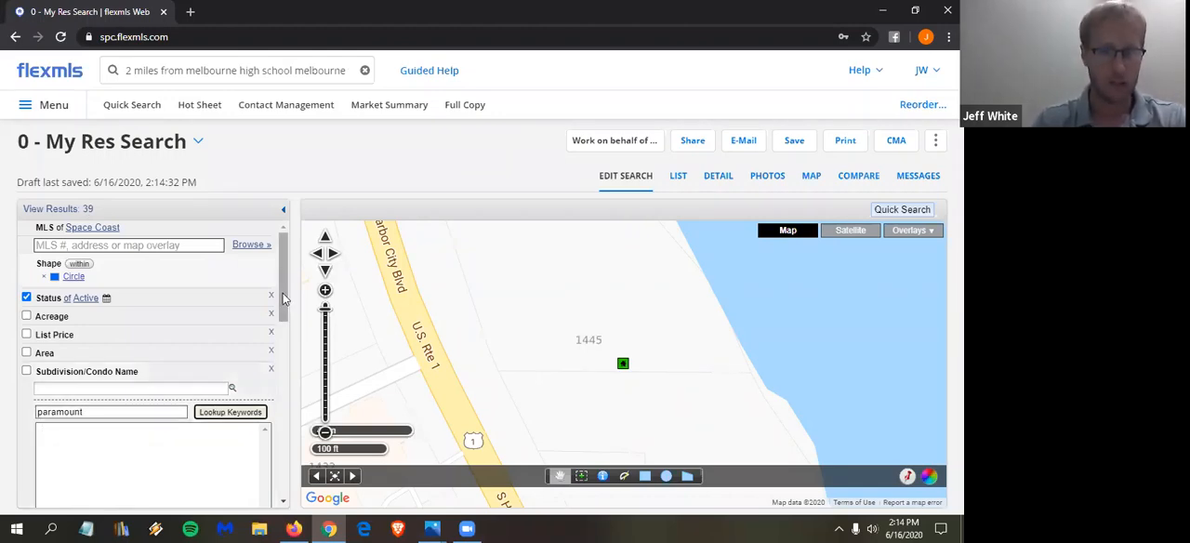
- Add PARAMOUNT RIVERFRONT from the lookup matches to the Subdivision/Condo Name filter
left_click_drag(284, 303, 285, 323)
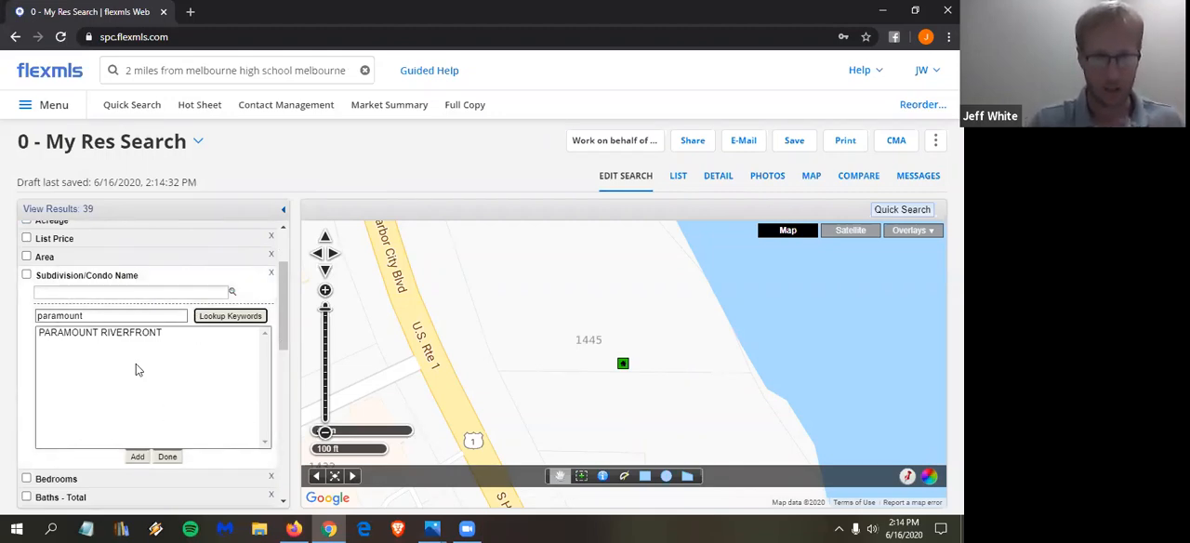
left_click(119, 340)
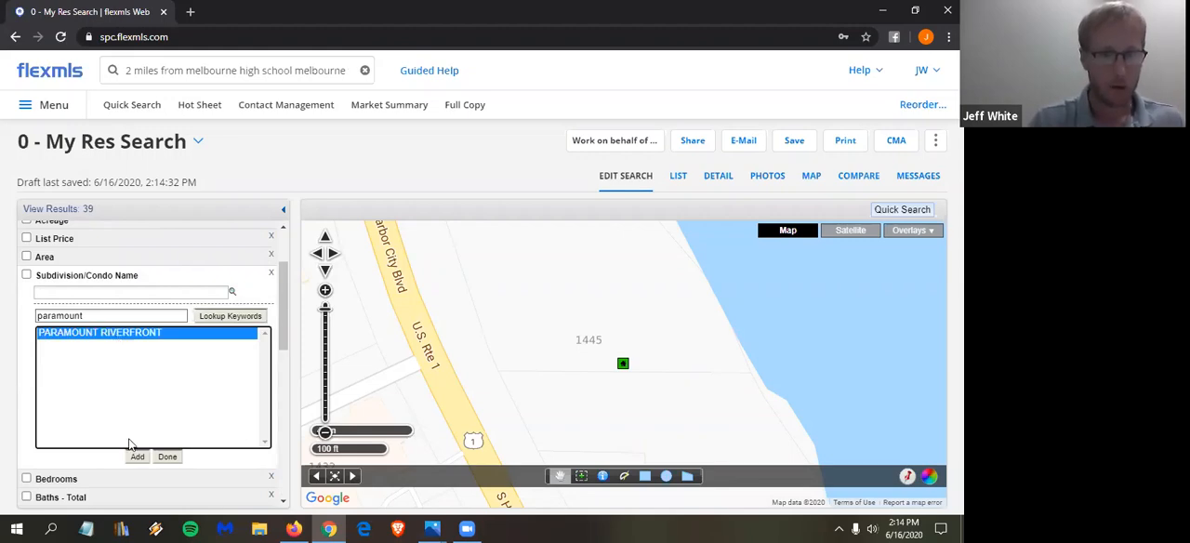
left_click(136, 458)
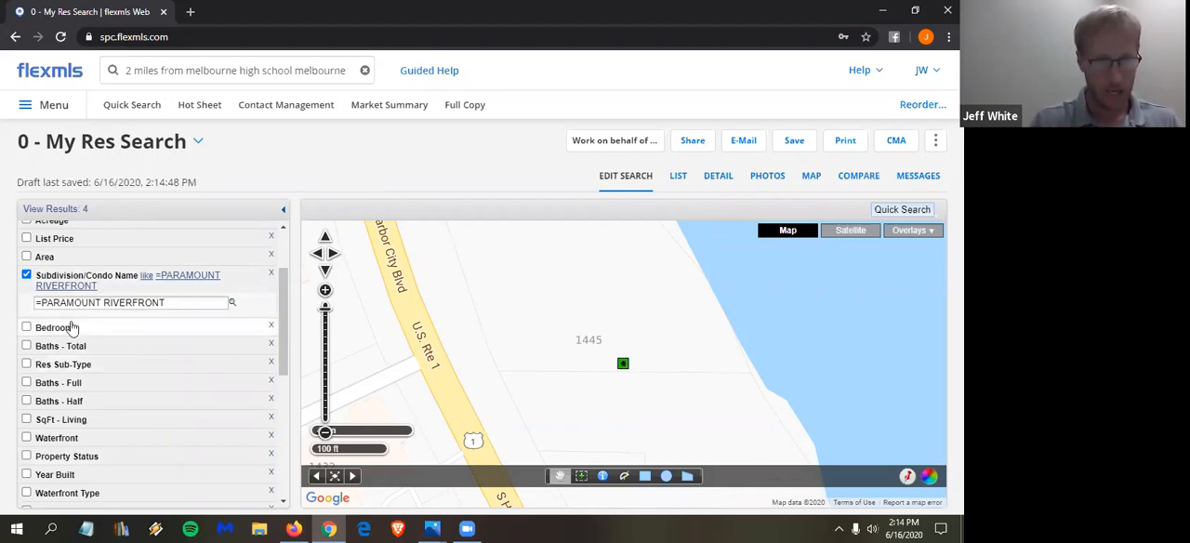
- Switch the subdivision filter to "not like" PARAMOUNT RIVERFRONT and view the remaining listings across the search circle
left_click(148, 278)
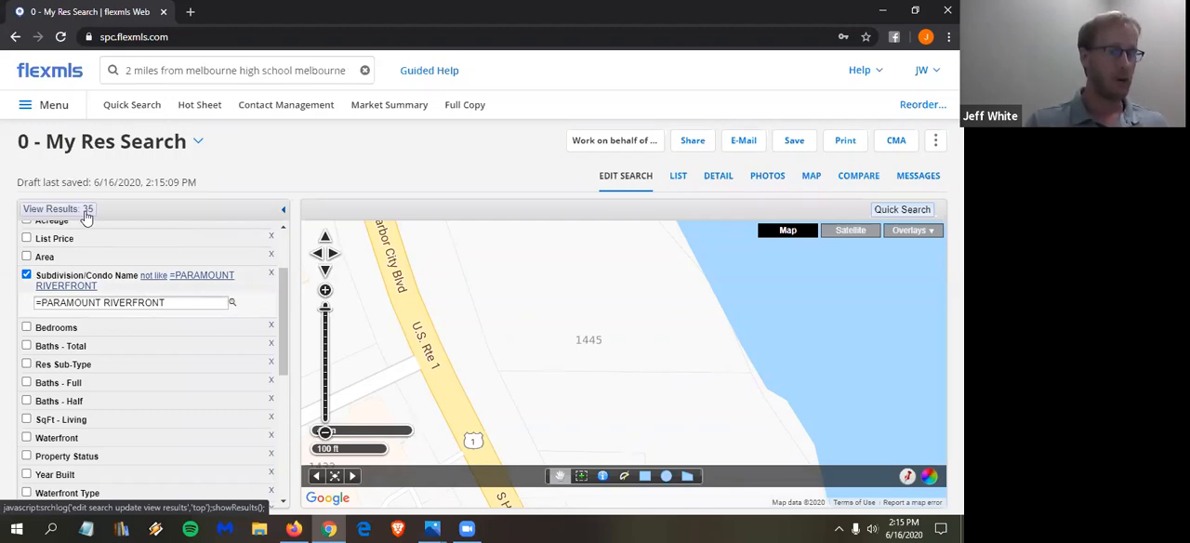
left_click(325, 434)
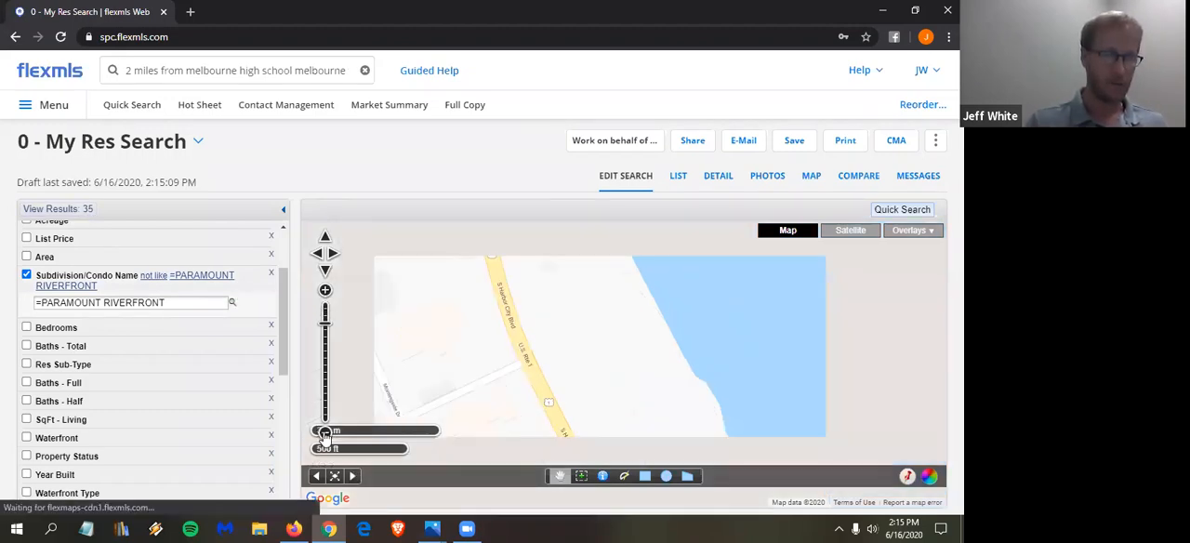
left_click(325, 435)
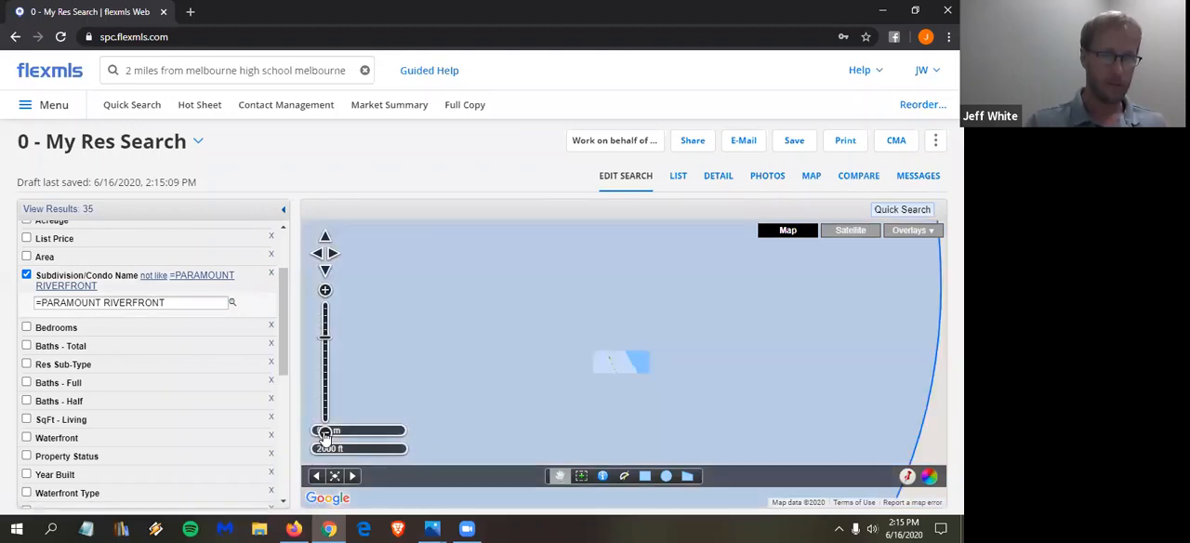
left_click(324, 434)
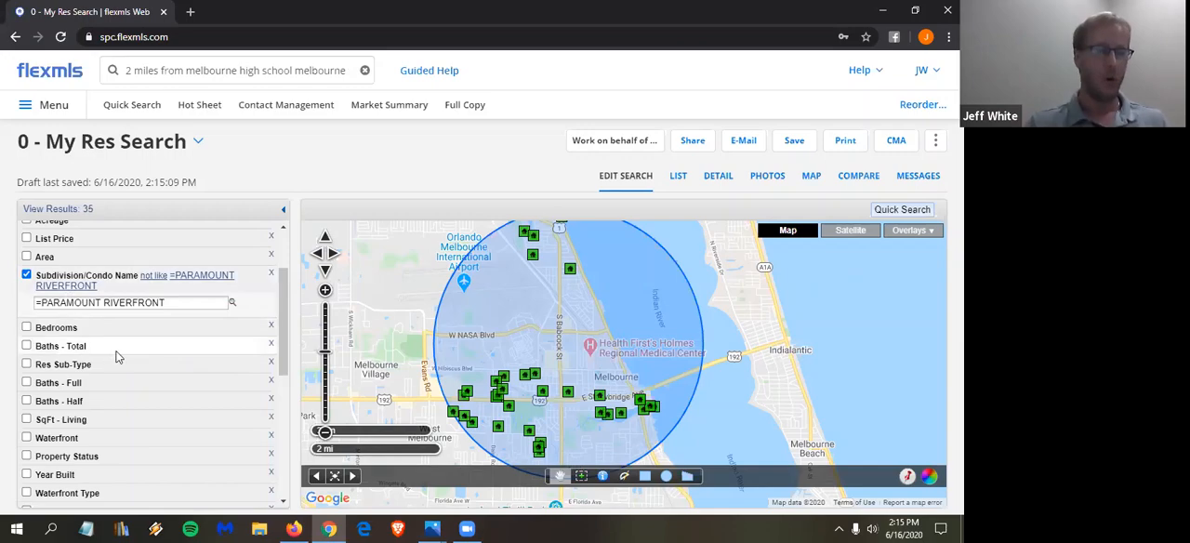
- Find the HOA Home Owners field through the add-a-field search for "hoa" and limit it to HOA - None
scroll(127, 368, "down", 1)
scroll(127, 369, "down", 3)
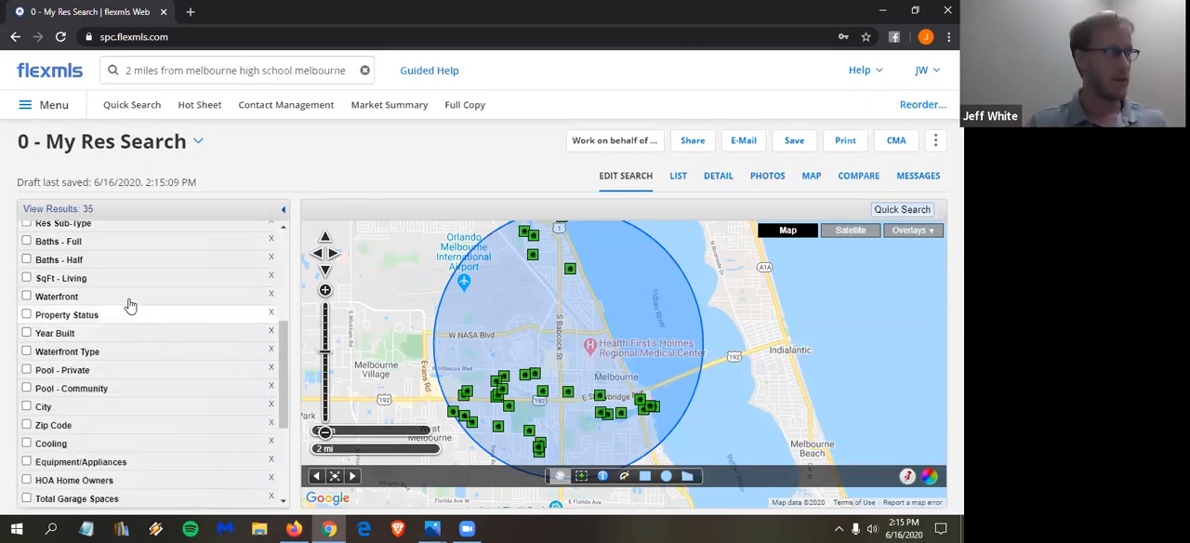
scroll(130, 437, "down", 4)
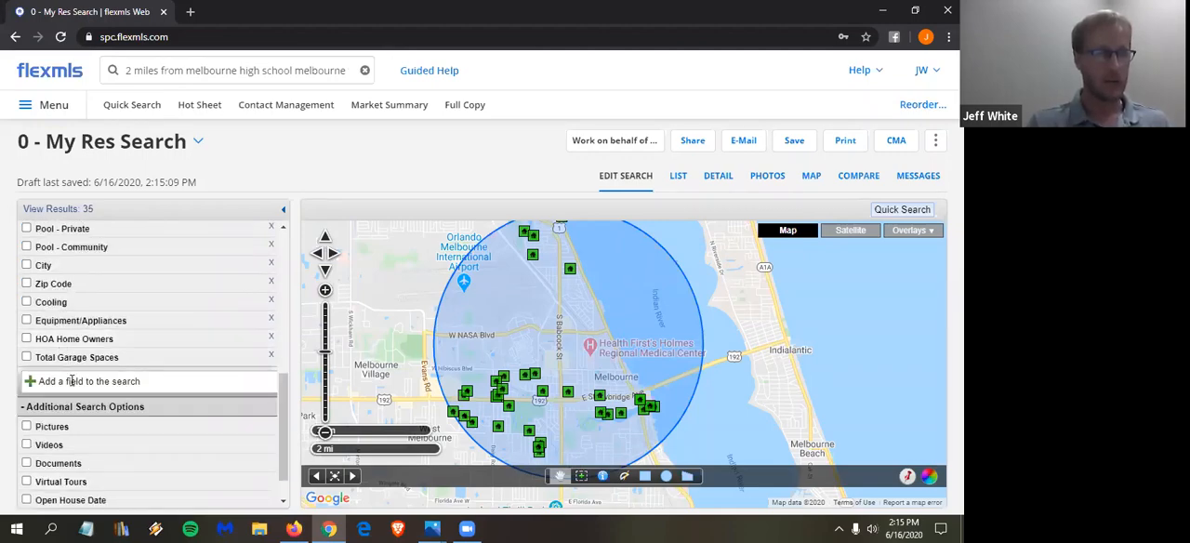
left_click(73, 381)
type("hoa")
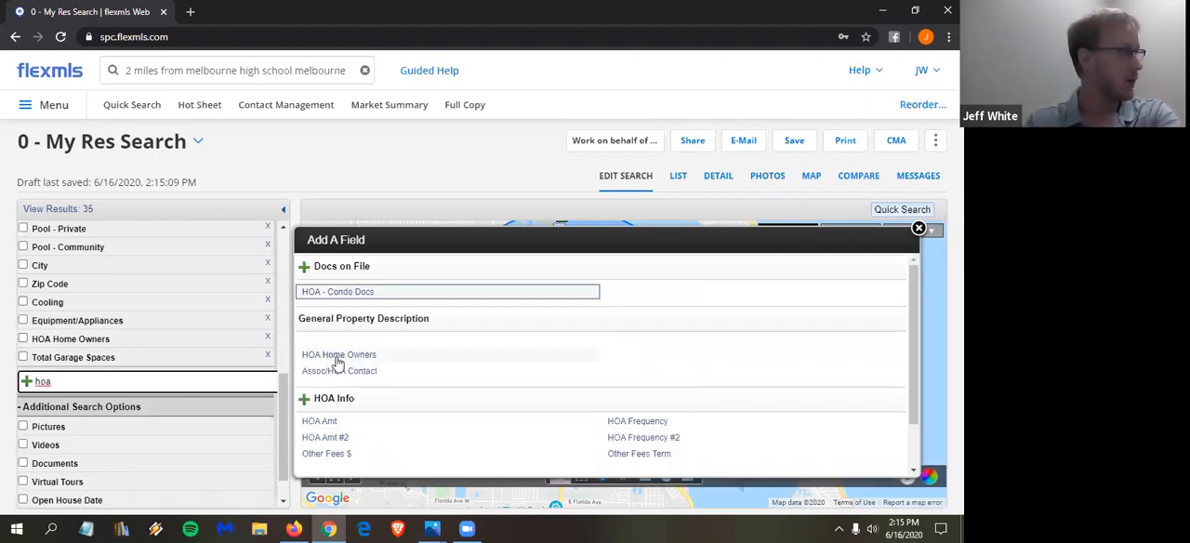
left_click(333, 359)
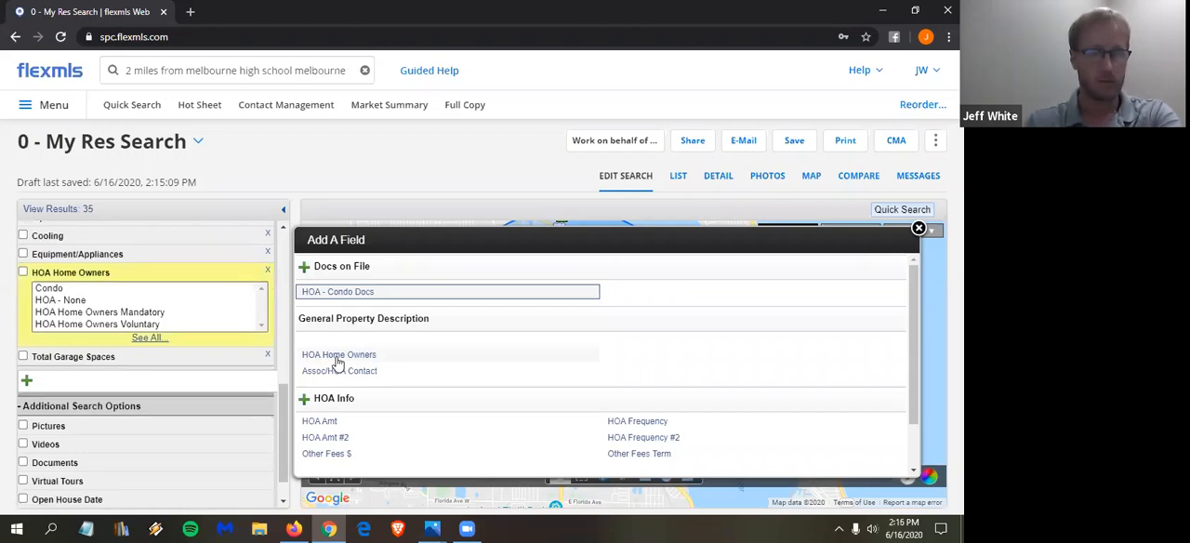
left_click(71, 300)
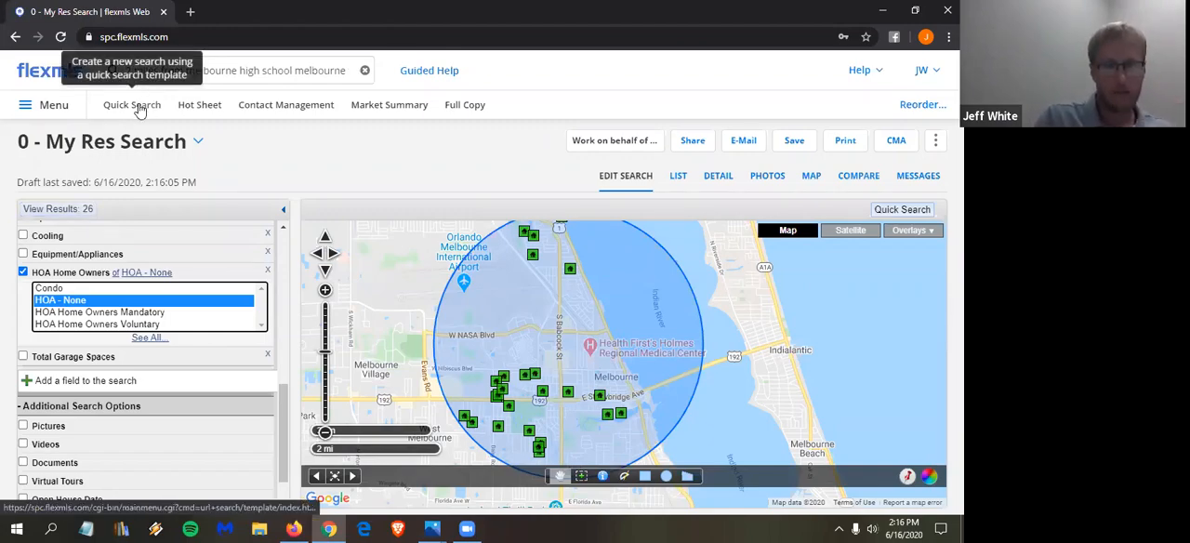
- Start a new My Res Search from Quick Search and draw a rectangular search area from South Patrick Shores down to Satellite Beach
left_click(139, 110)
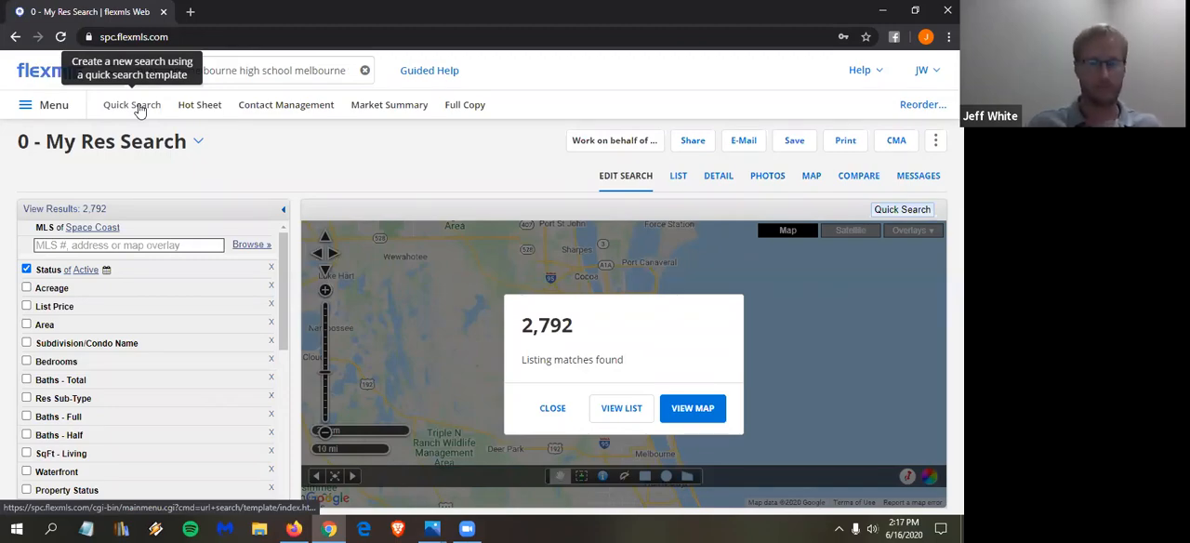
left_click(550, 410)
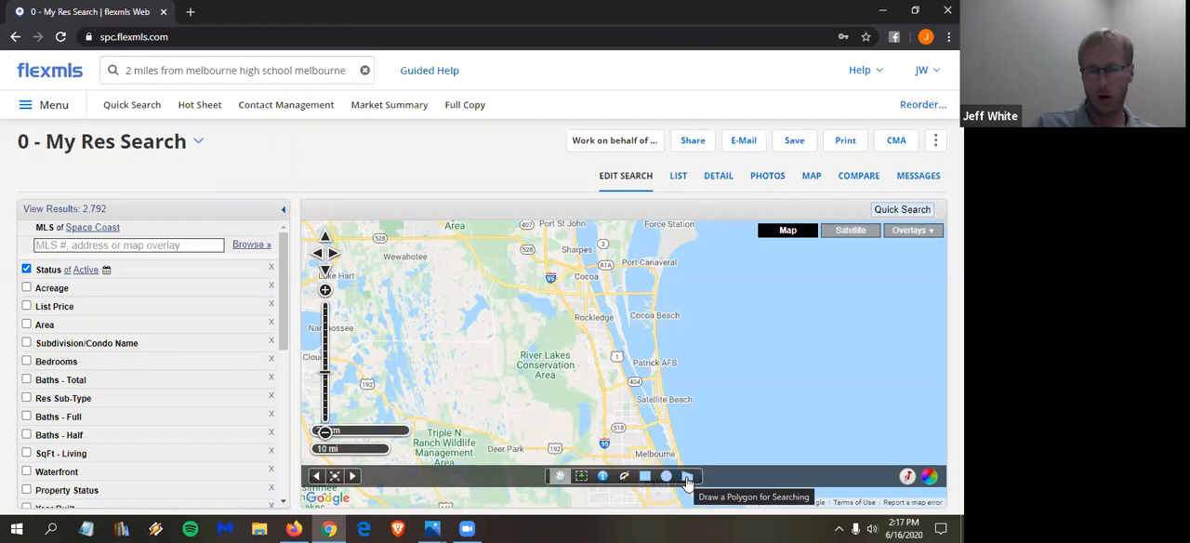
scroll(657, 418, "up", 2)
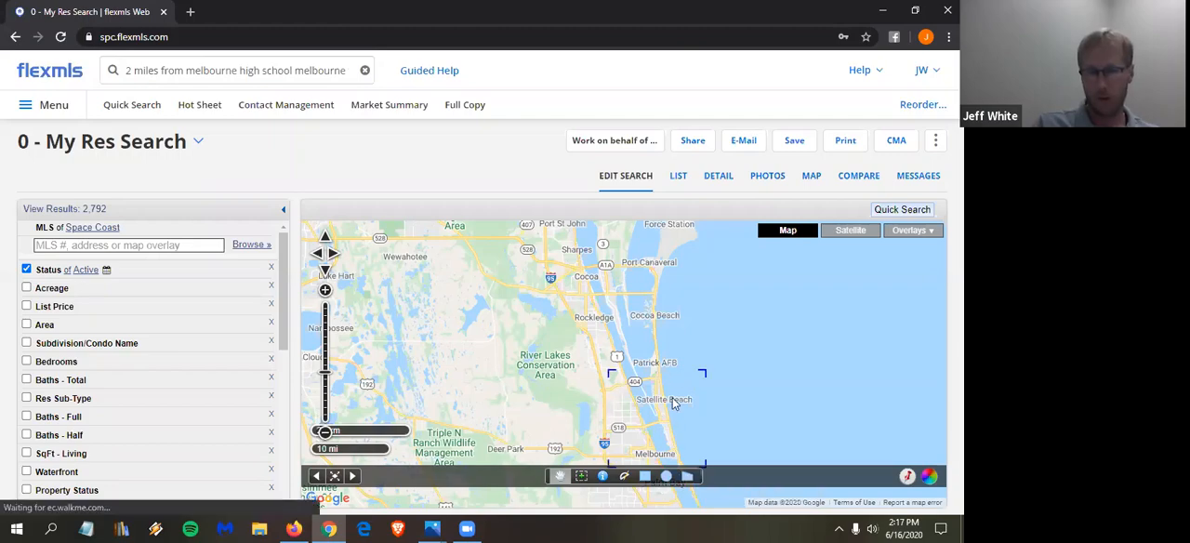
scroll(676, 392, "up", 1)
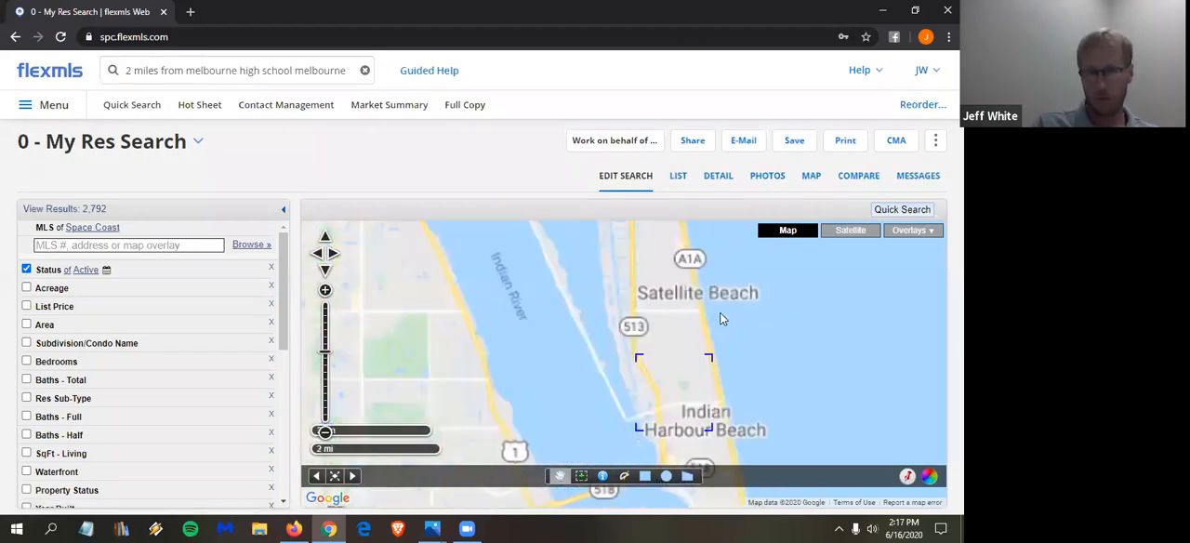
left_click_drag(755, 339, 776, 423)
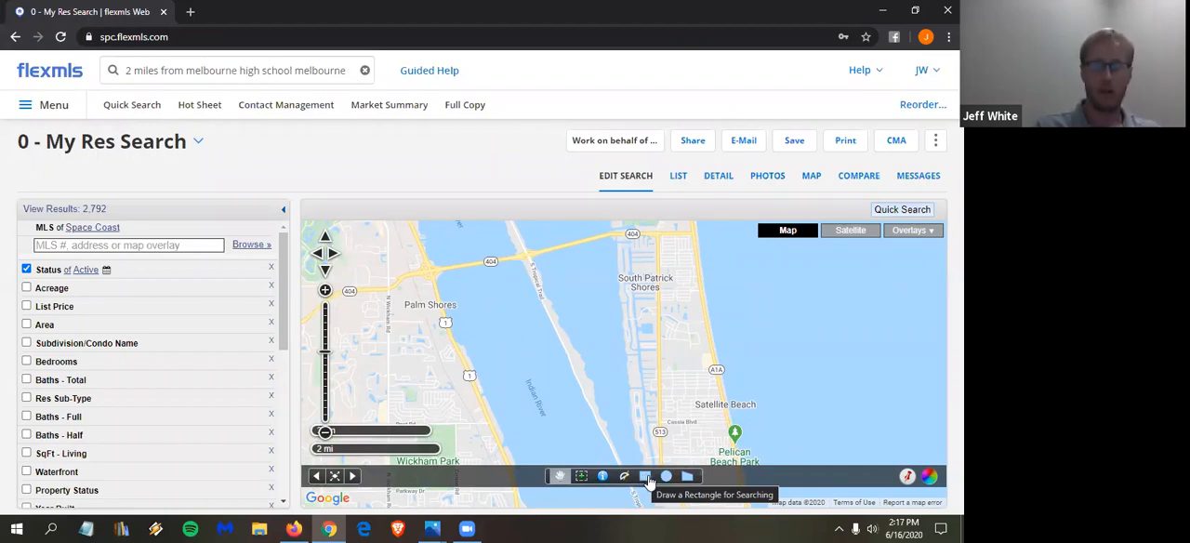
left_click(647, 477)
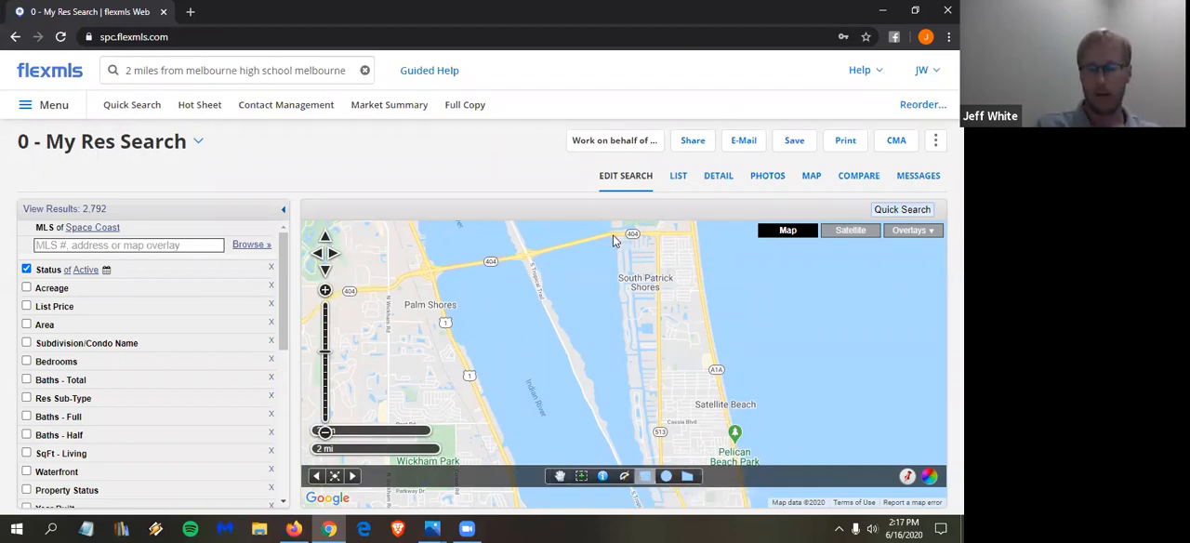
mouse_move(614, 238)
left_mouse_down()
mouse_move(700, 240)
mouse_move(730, 382)
mouse_move(723, 418)
mouse_move(575, 402)
mouse_move(679, 406)
mouse_move(753, 429)
left_mouse_up()
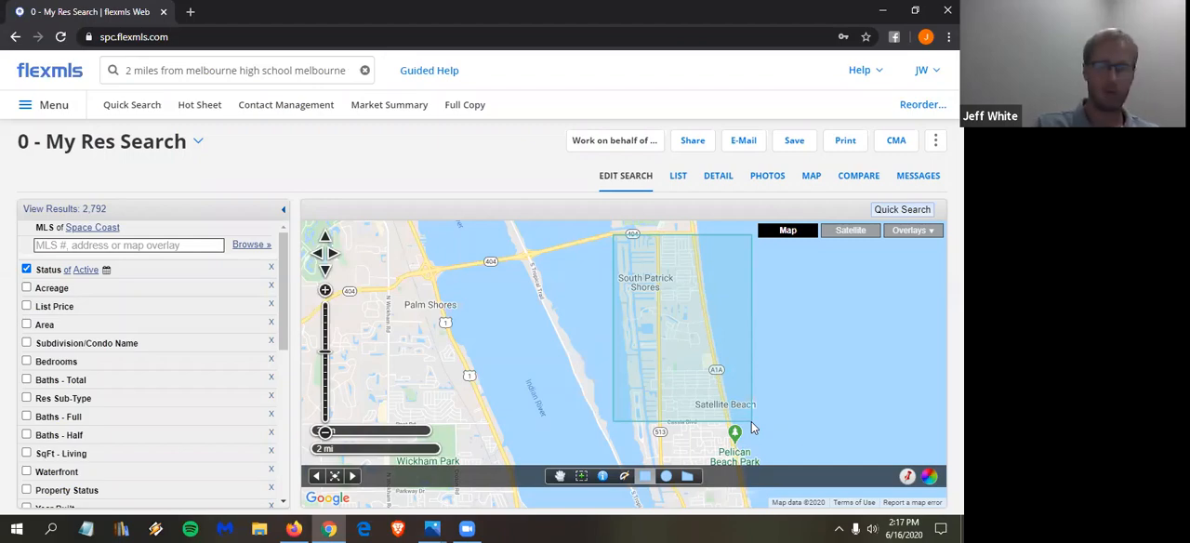
left_click_drag(753, 428, 754, 428)
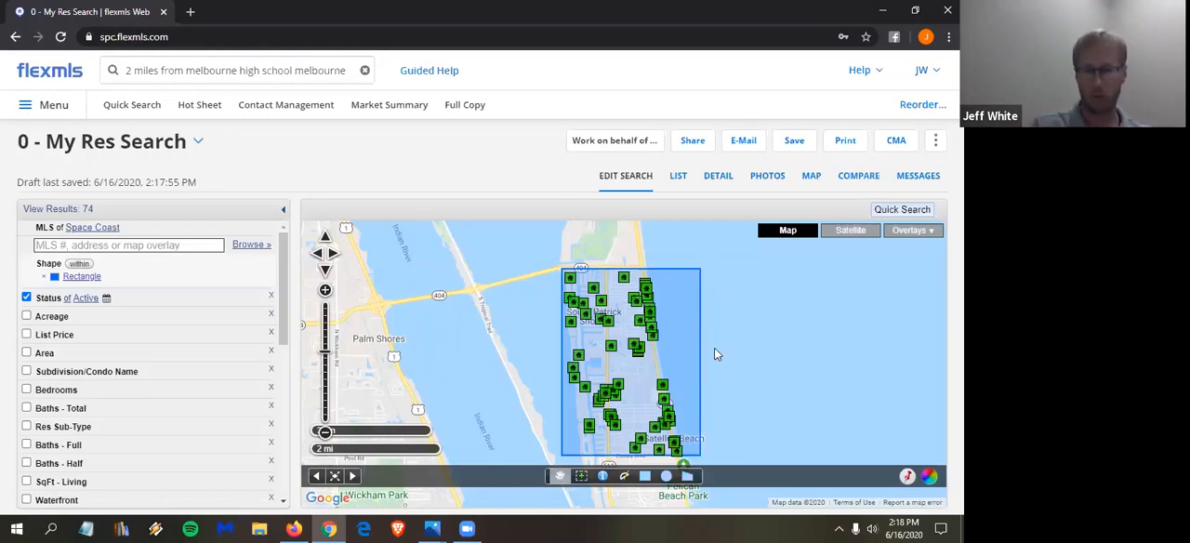
- Add a circular search area of about 1.01 mi radius centred near Jamaica Shores, overlapping the rectangle's southern end
left_click_drag(665, 372, 648, 325)
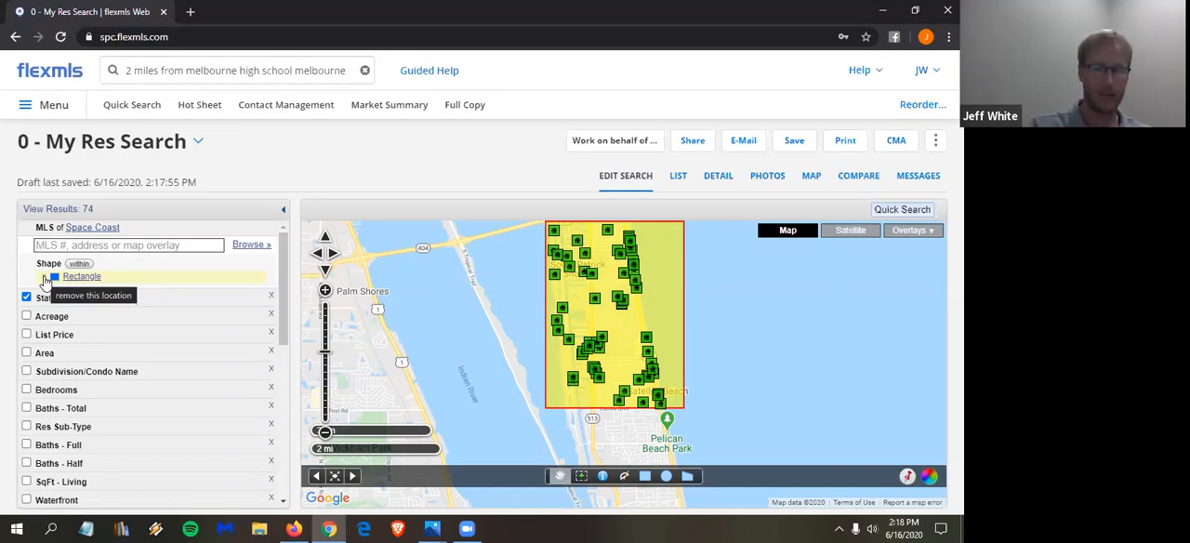
left_click_drag(763, 420, 697, 423)
double_click(609, 414)
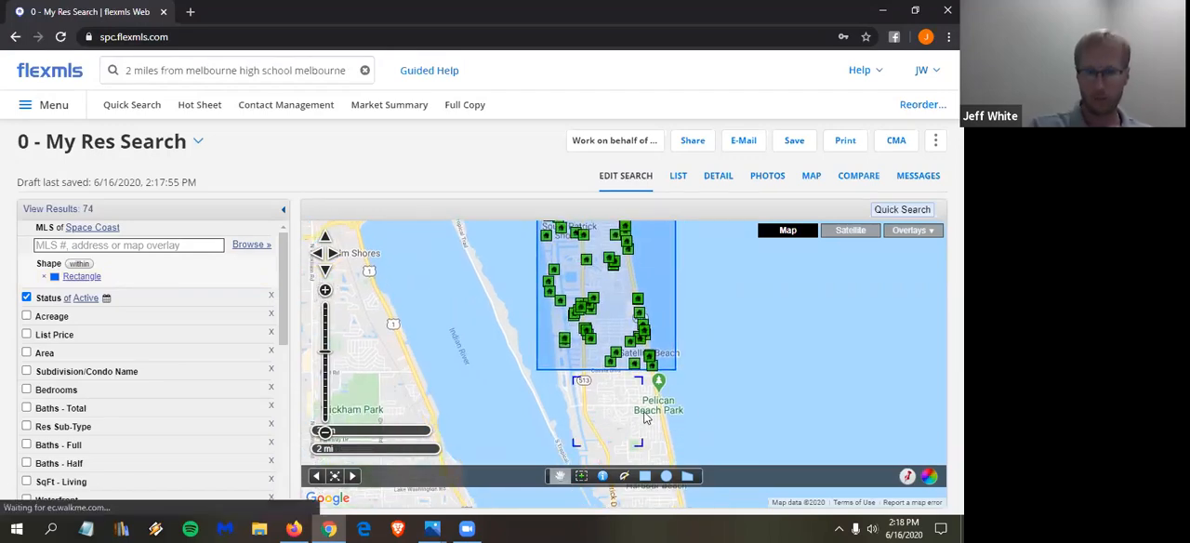
left_click_drag(782, 413, 768, 371)
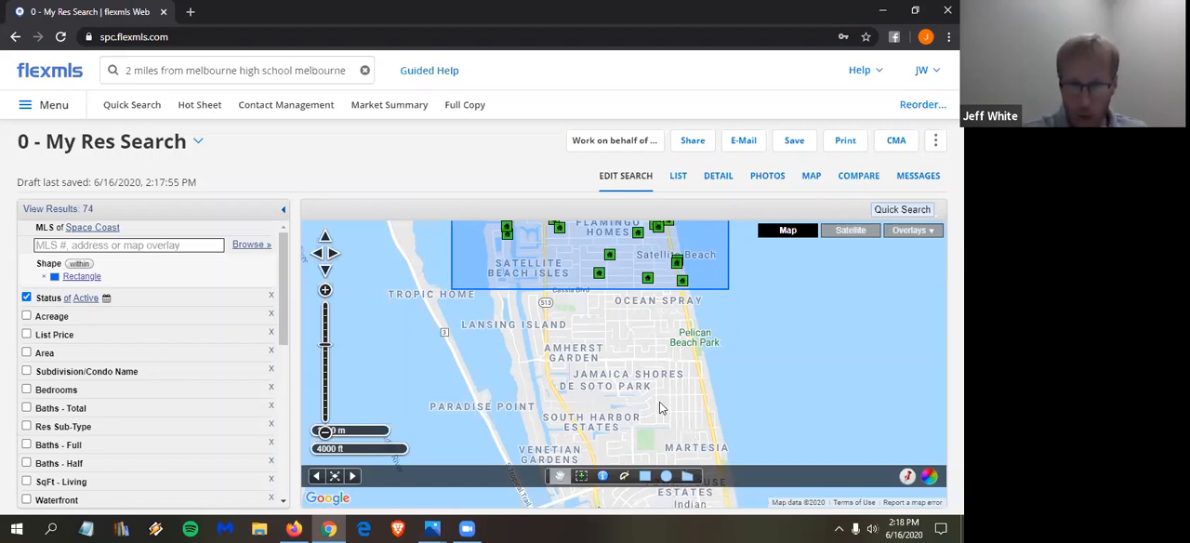
scroll(608, 367, "up", 1)
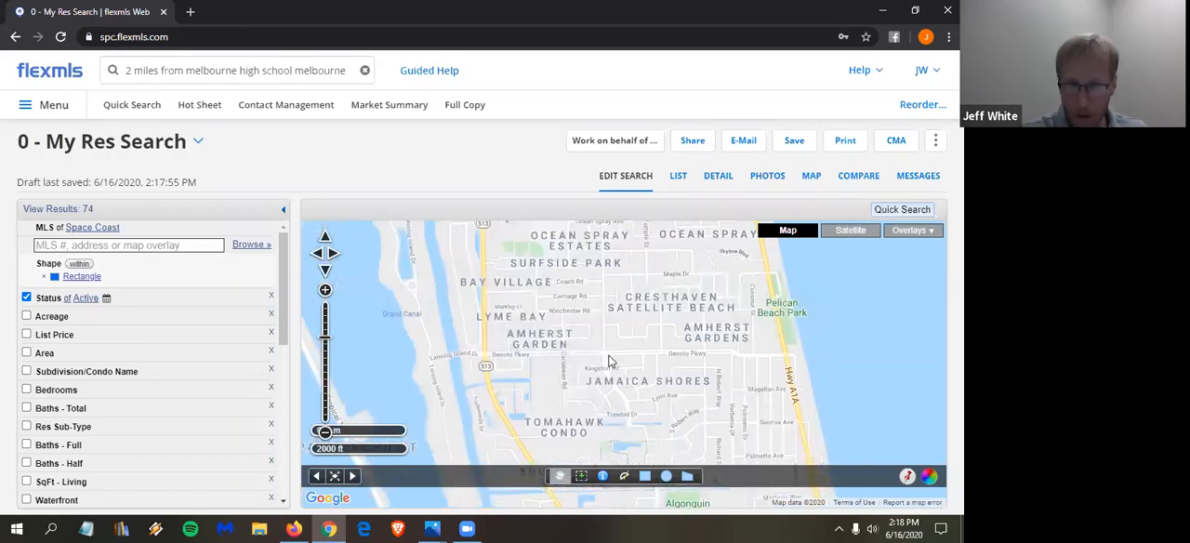
scroll(610, 361, "up", 1)
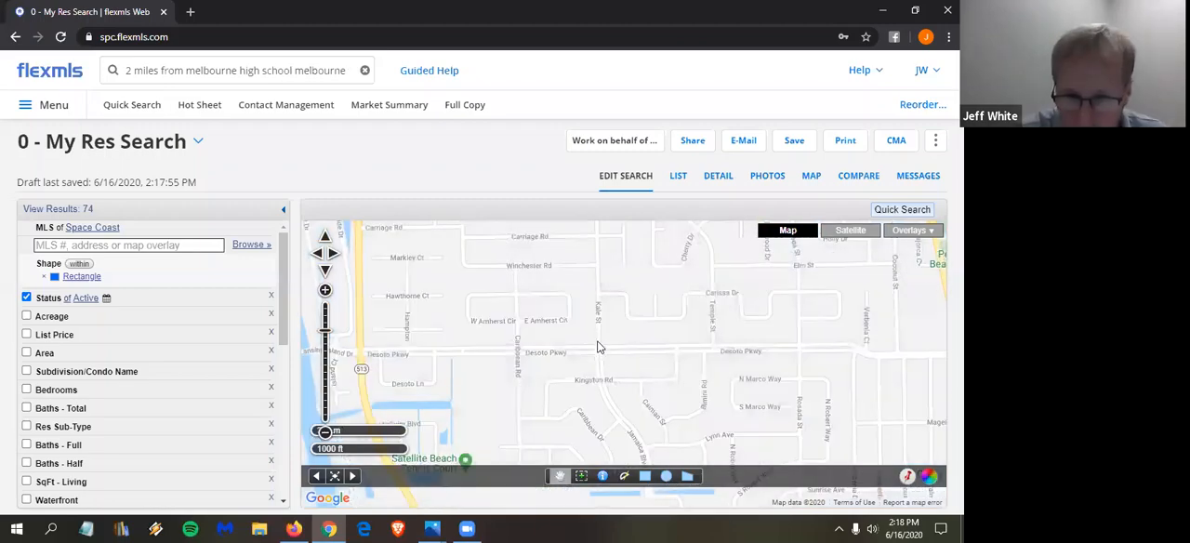
scroll(601, 342, "up", 1)
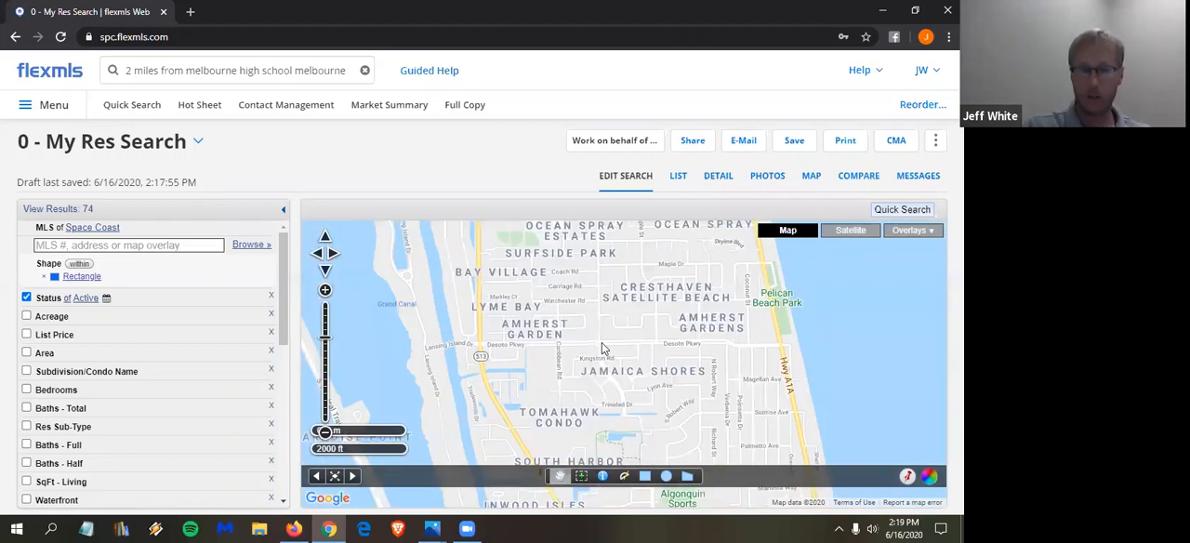
left_click_drag(618, 345, 632, 386)
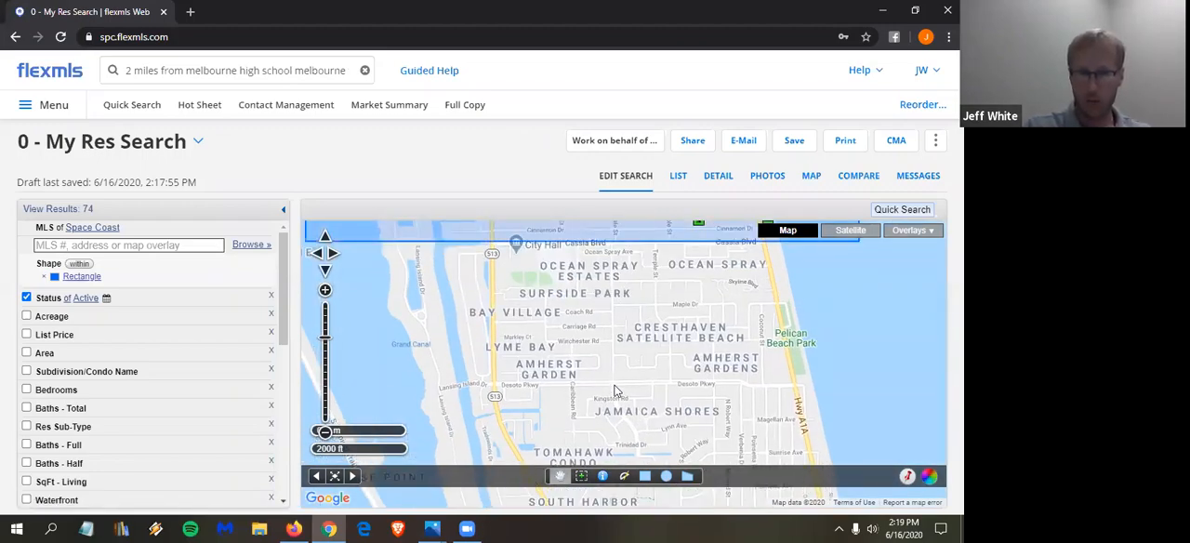
scroll(621, 388, "down", 1)
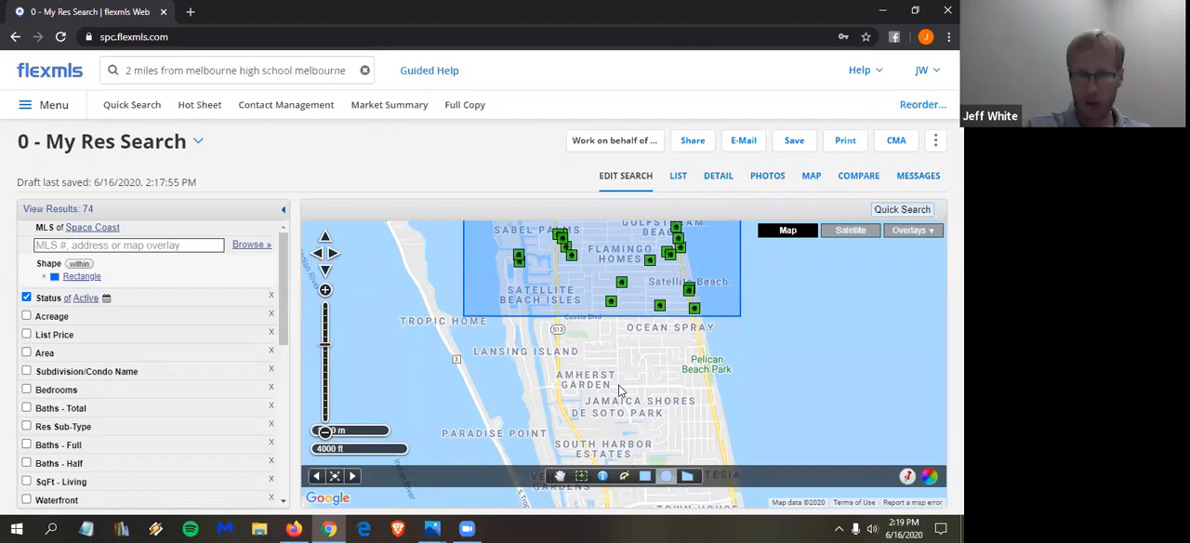
left_click_drag(619, 386, 515, 296)
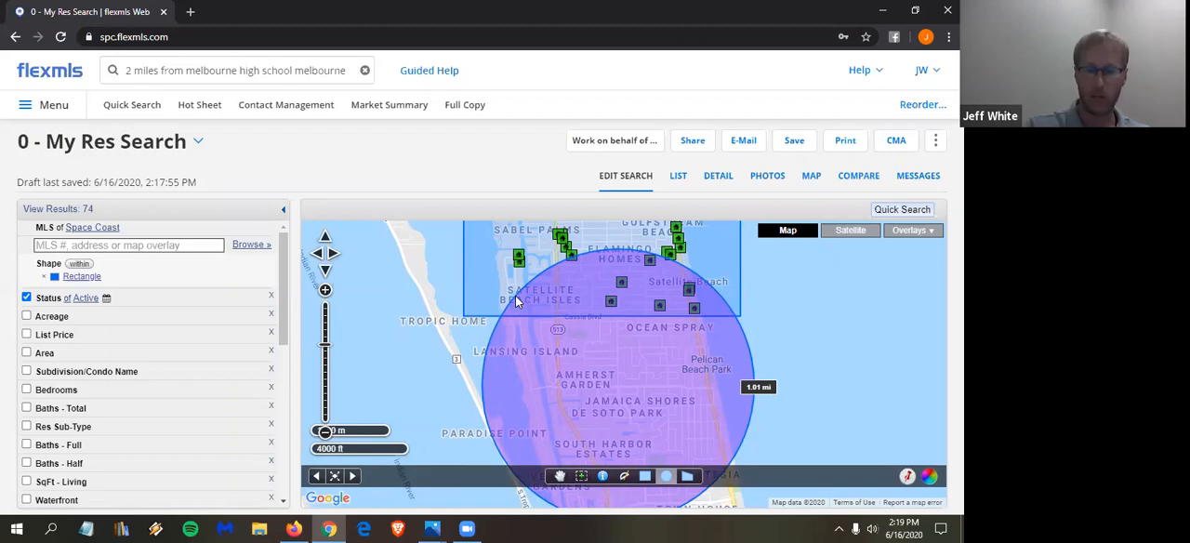
left_click_drag(517, 299, 518, 301)
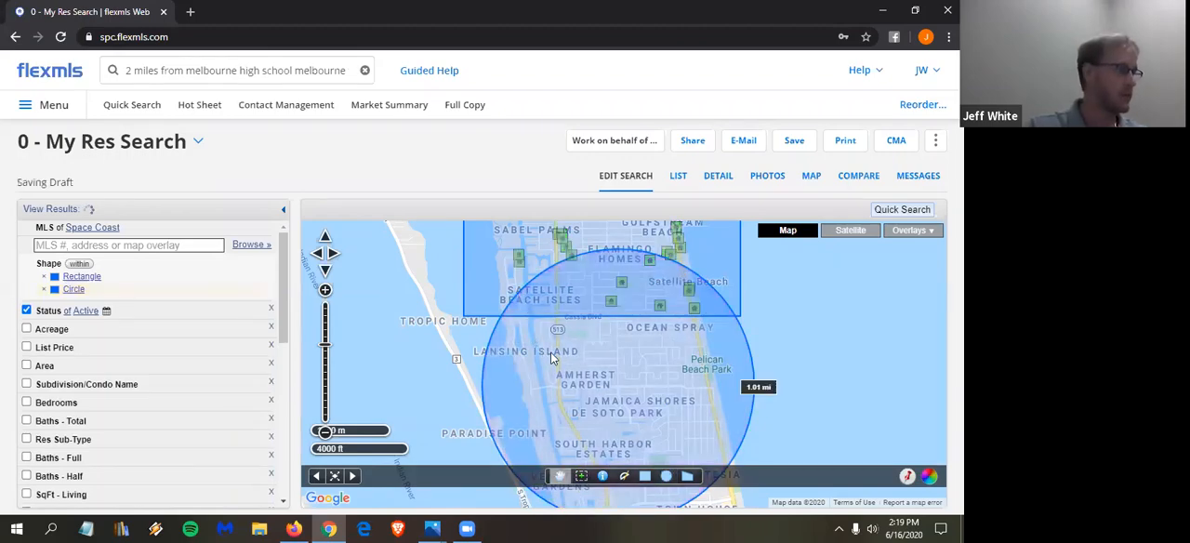
- Switch the shape rule to intersection and view the listings where the rectangle and circle overlap
scroll(551, 352, "down", 1)
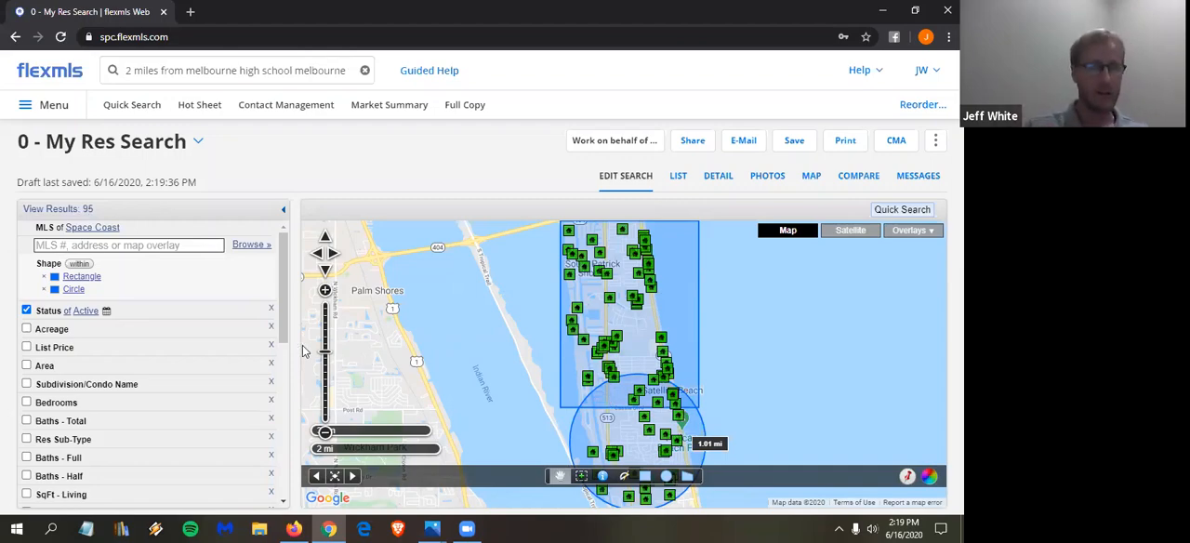
left_click(79, 265)
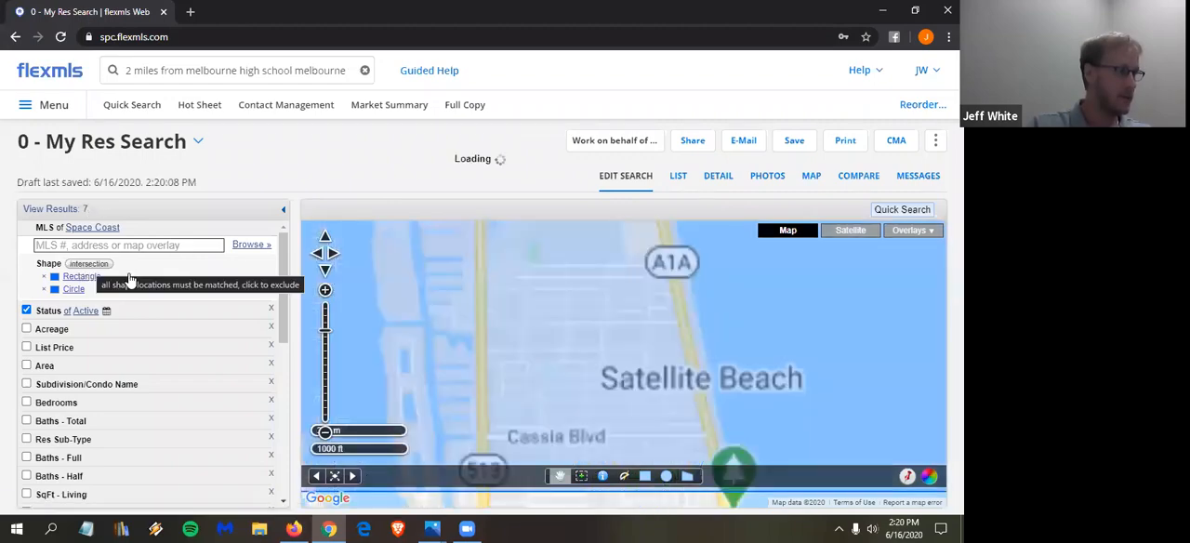
scroll(454, 335, "down", 1)
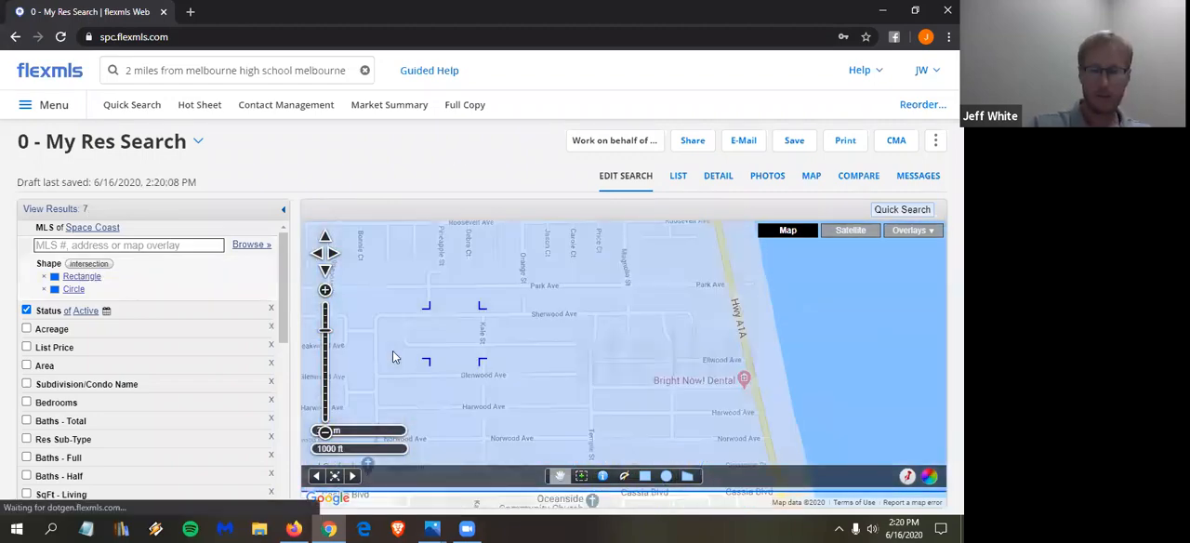
scroll(395, 346, "down", 1)
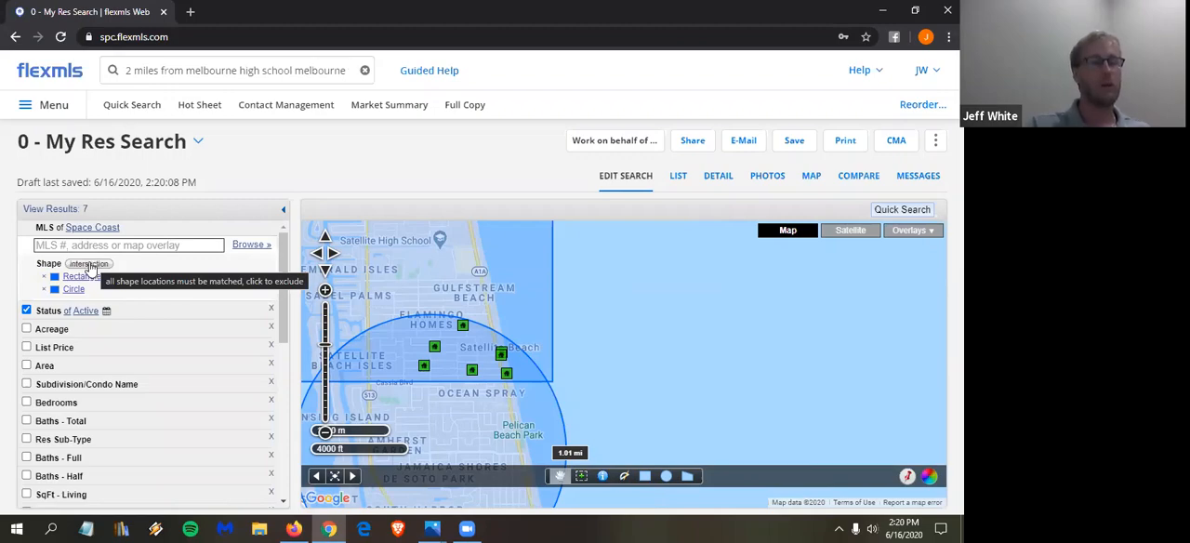
- Switch the shape rule to "not within", dismiss the match count, and view the map around the two shapes
left_click(91, 266)
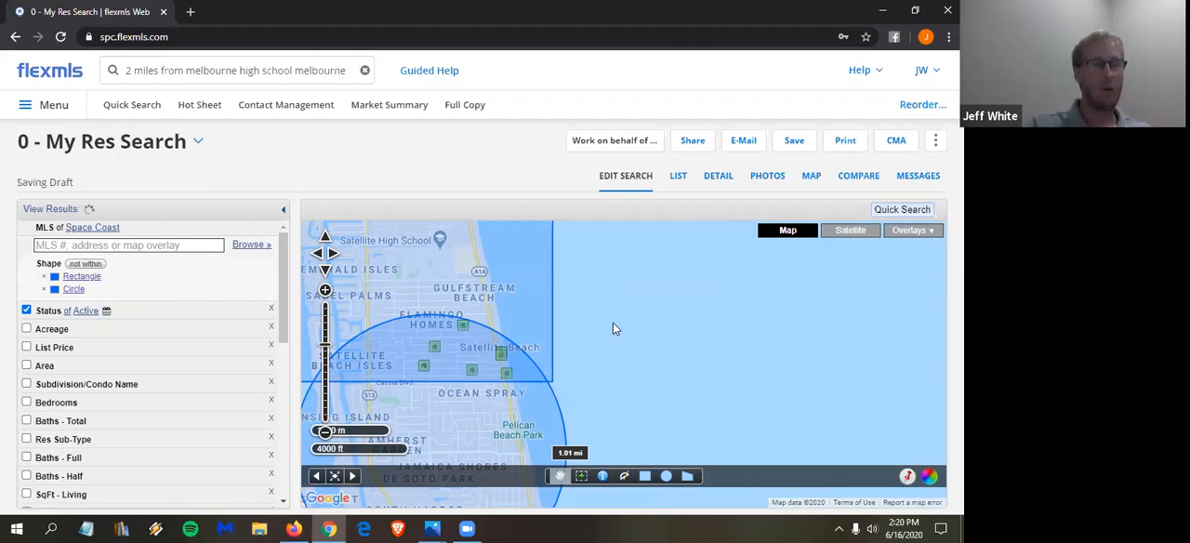
scroll(612, 323, "down", 2)
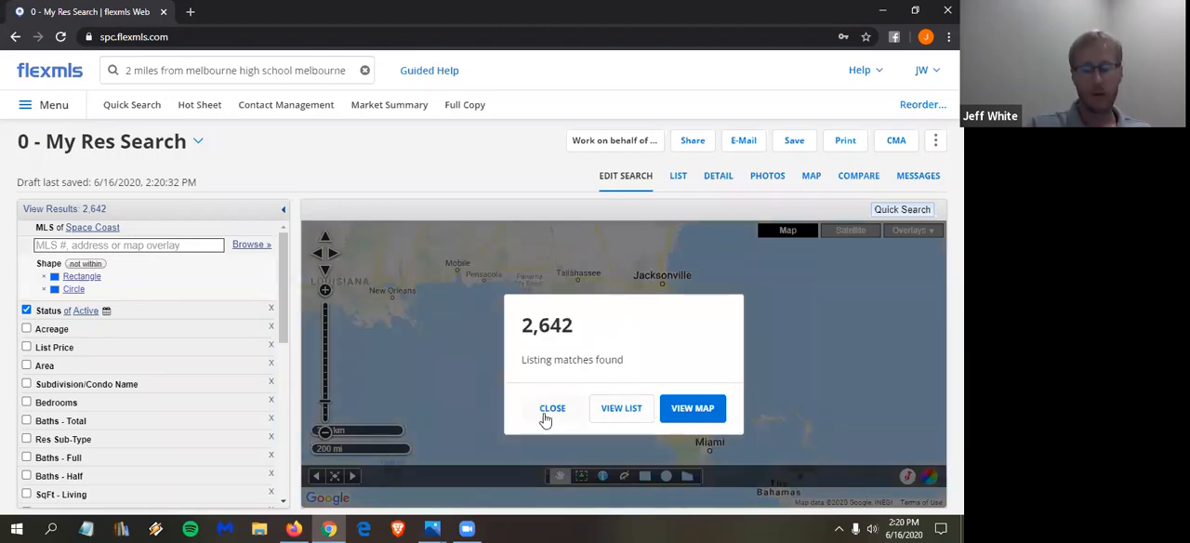
left_click(717, 405)
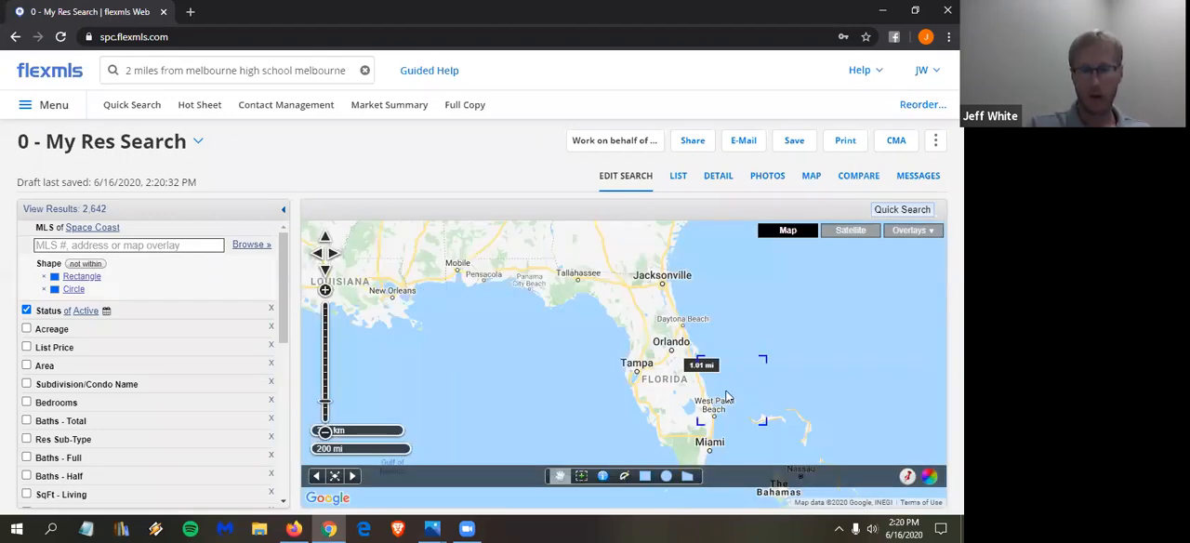
scroll(695, 371, "up", 2)
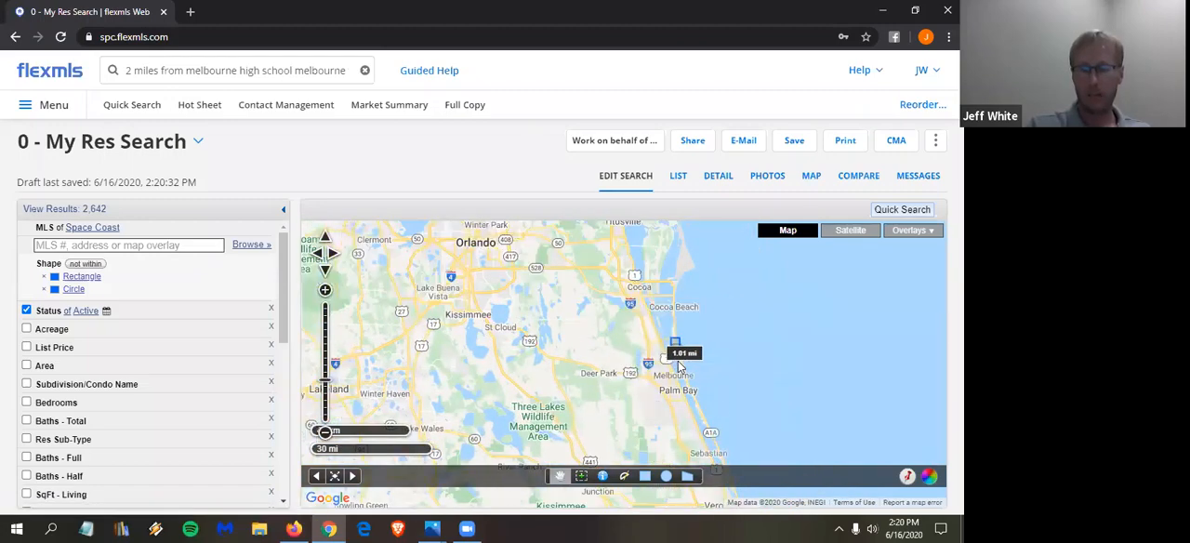
scroll(677, 363, "up", 2)
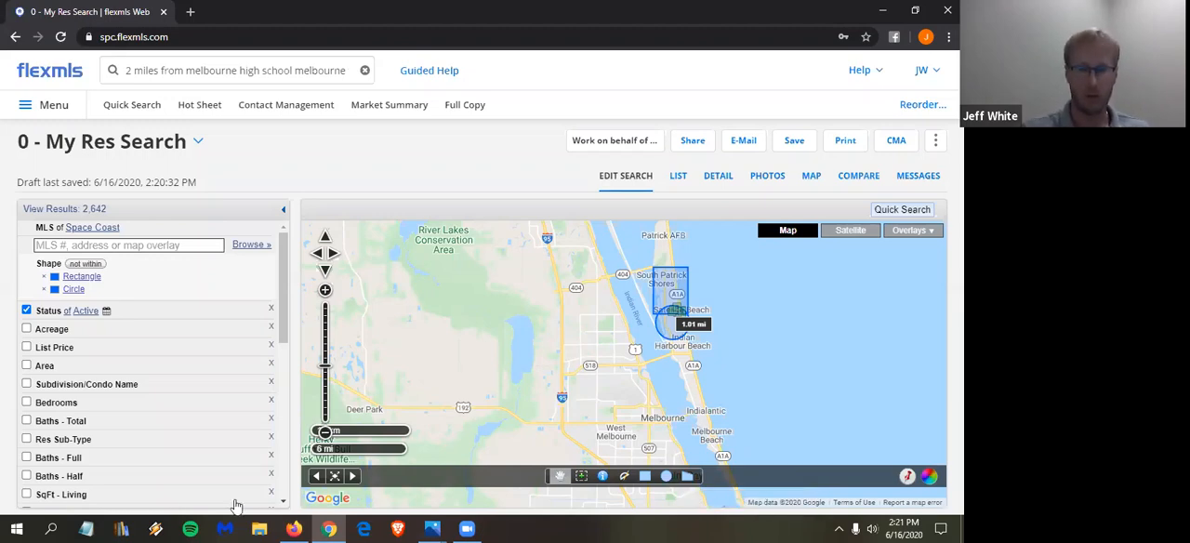
- Remove the rectangle and circle from the search and show all matching listings on the map
left_click(43, 276)
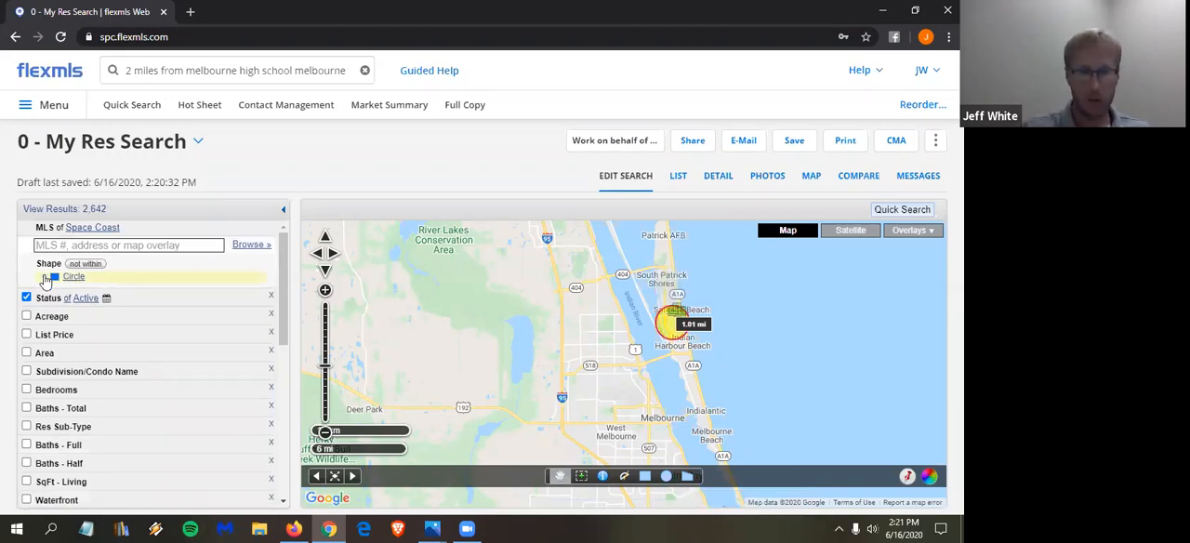
left_click(43, 277)
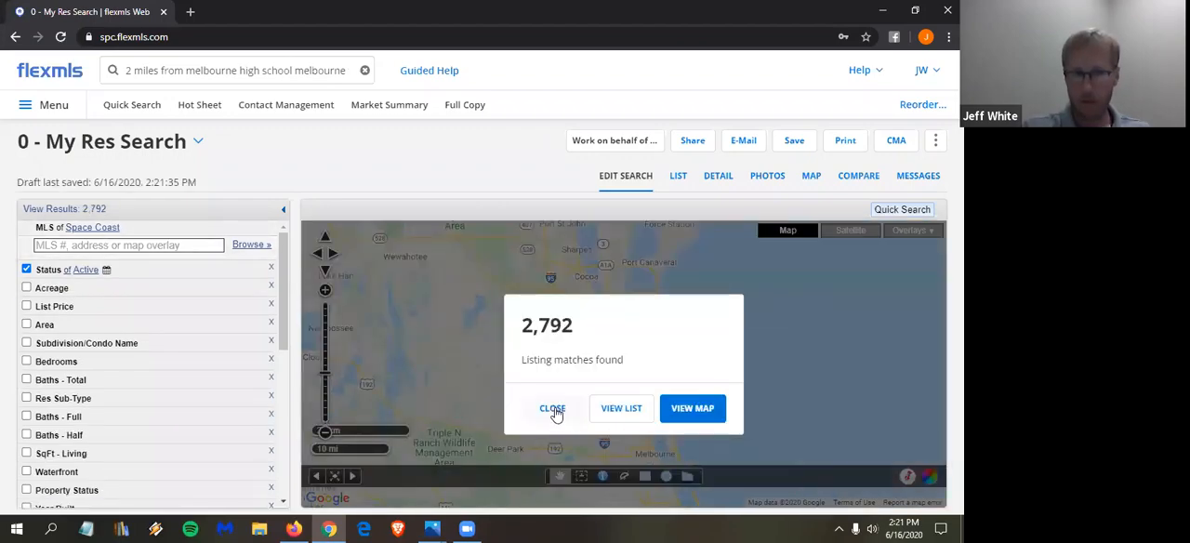
left_click(690, 415)
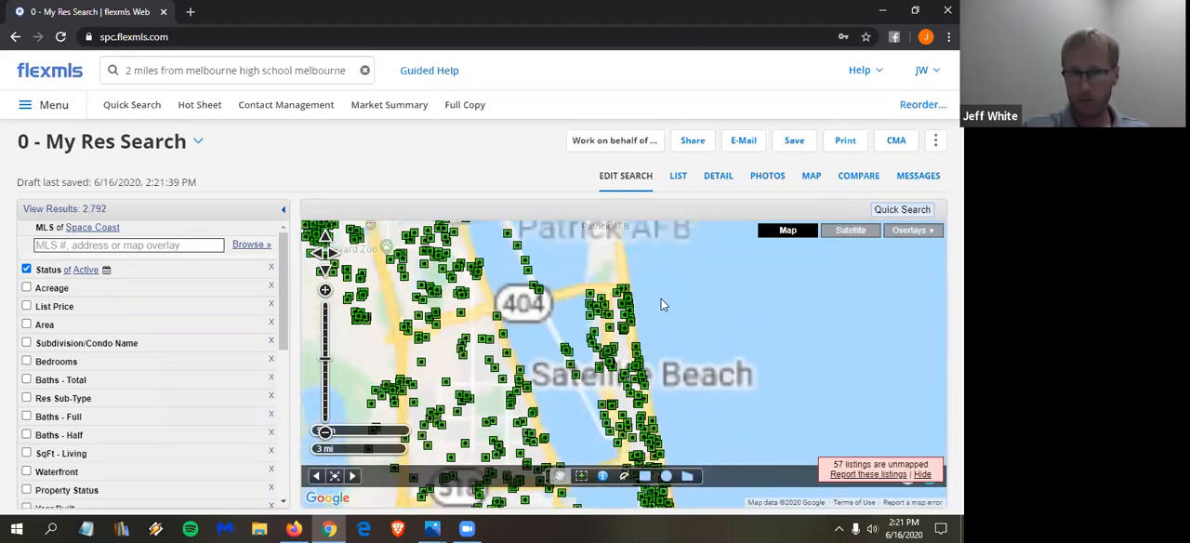
- Draw a narrow four-sided polygon search area along the beach side of A1A, from Canova Beach past Silver Palm Condo, and inspect its edge
scroll(654, 320, "up", 1)
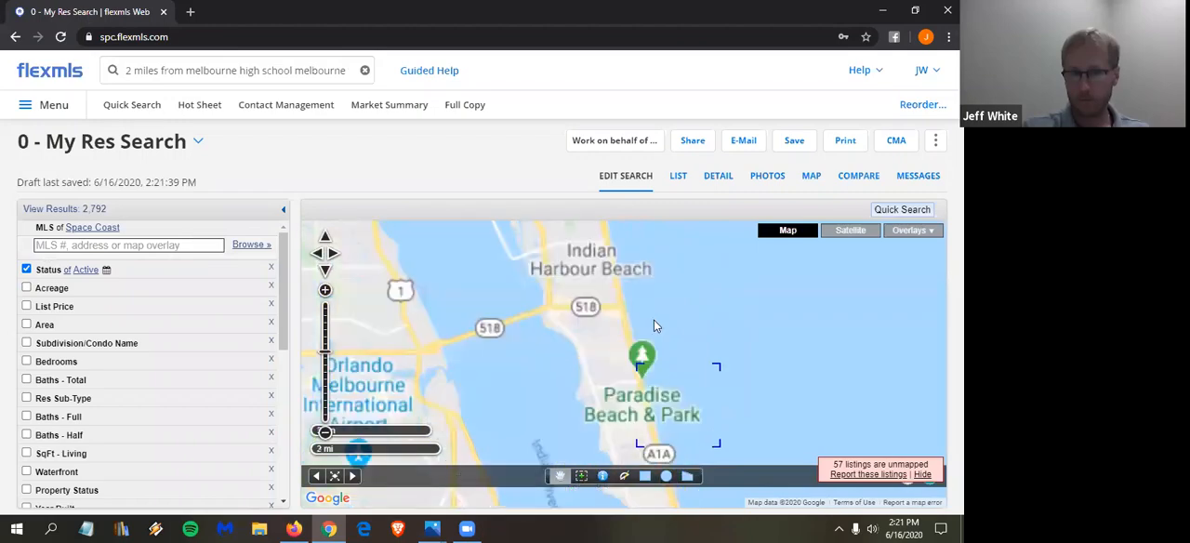
scroll(632, 303, "up", 2)
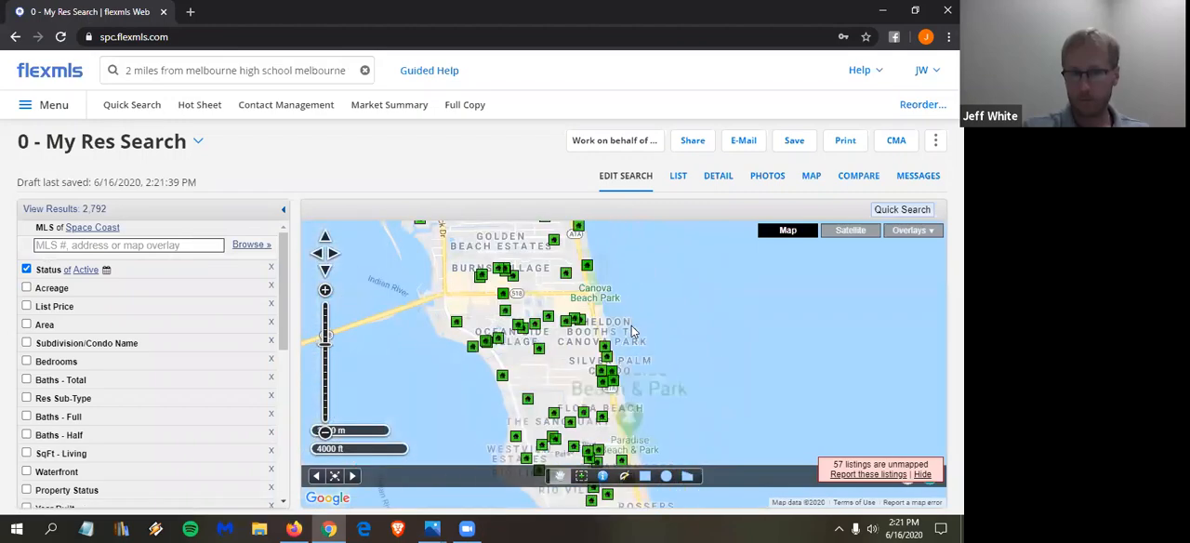
scroll(606, 302, "up", 1)
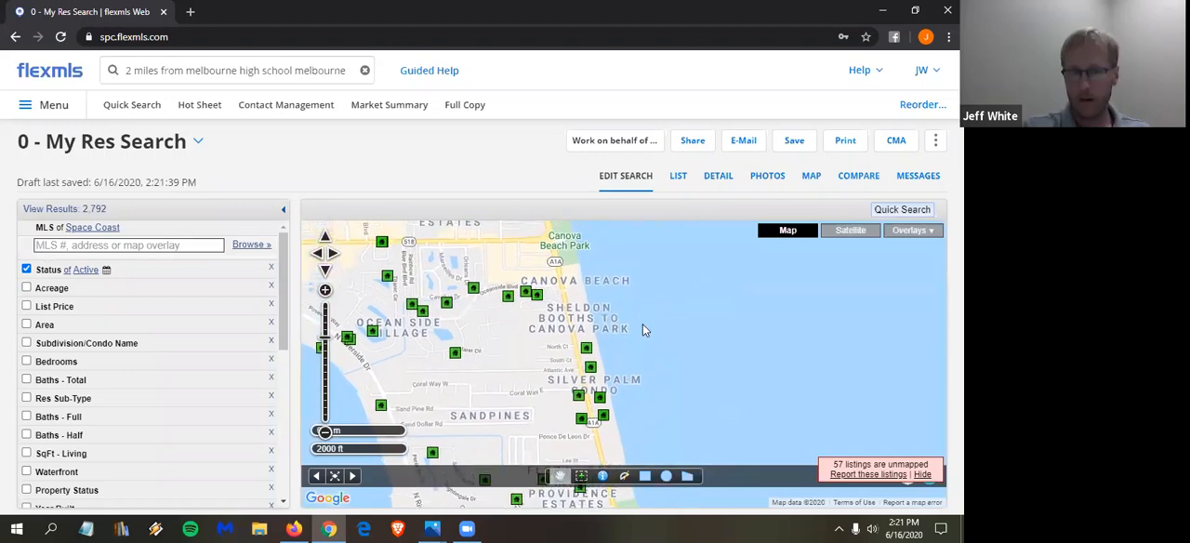
left_click(687, 480)
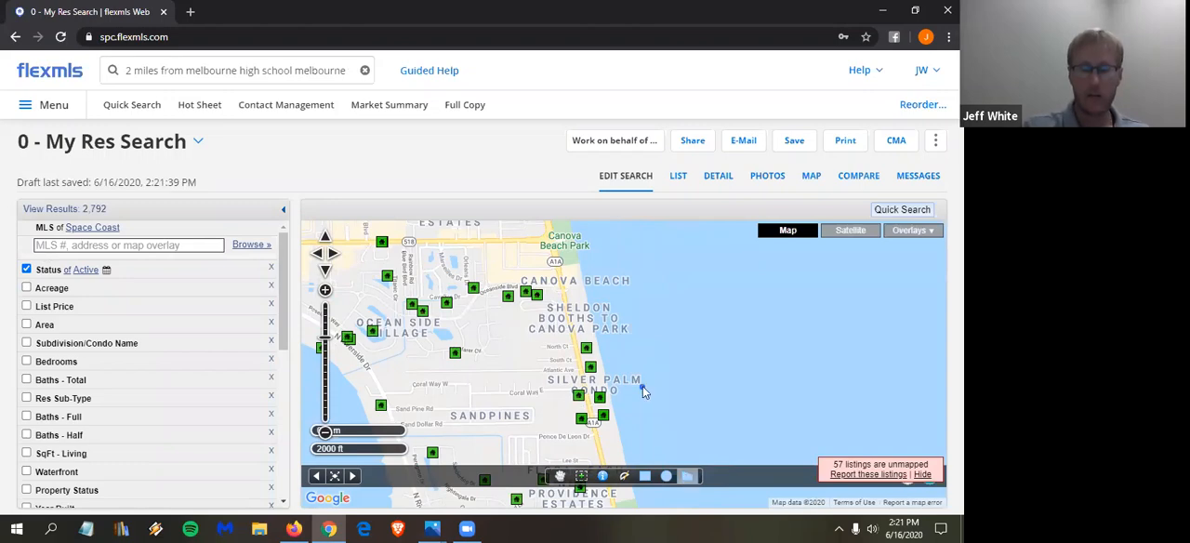
left_click(559, 268)
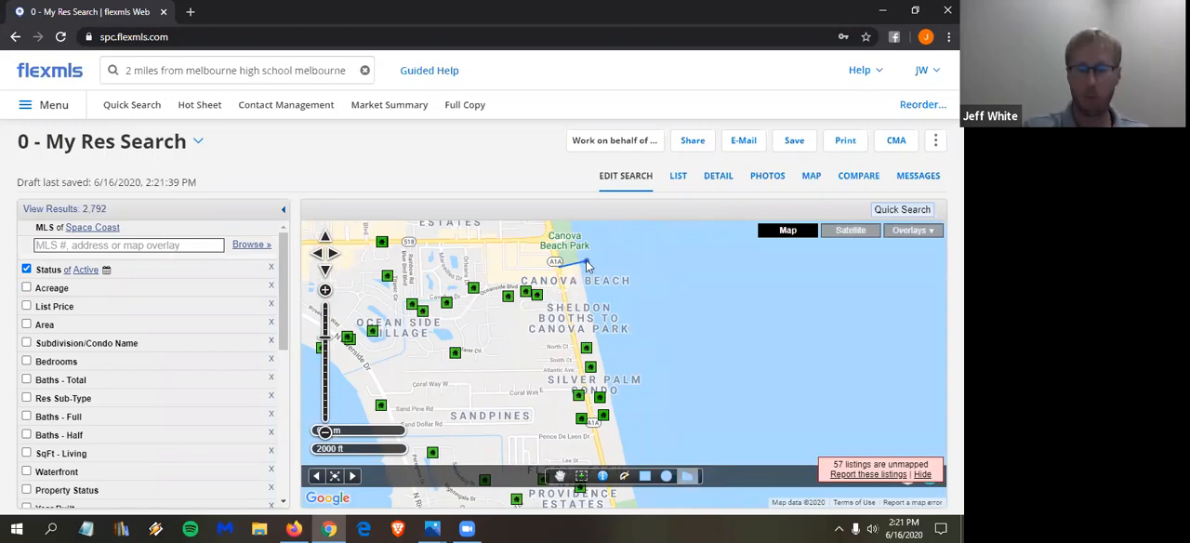
left_click(586, 264)
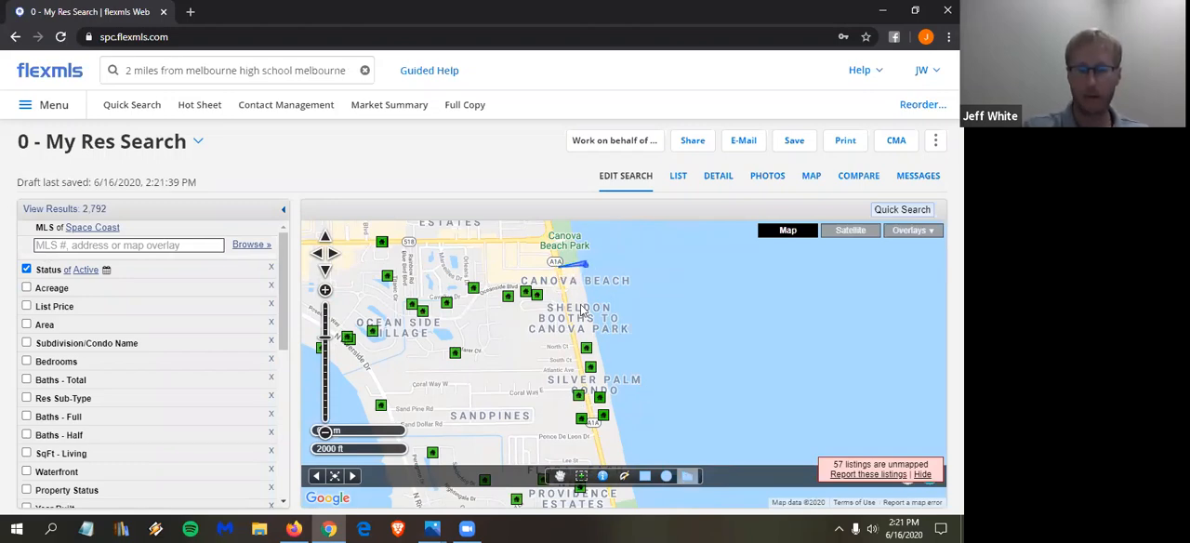
left_click(633, 460)
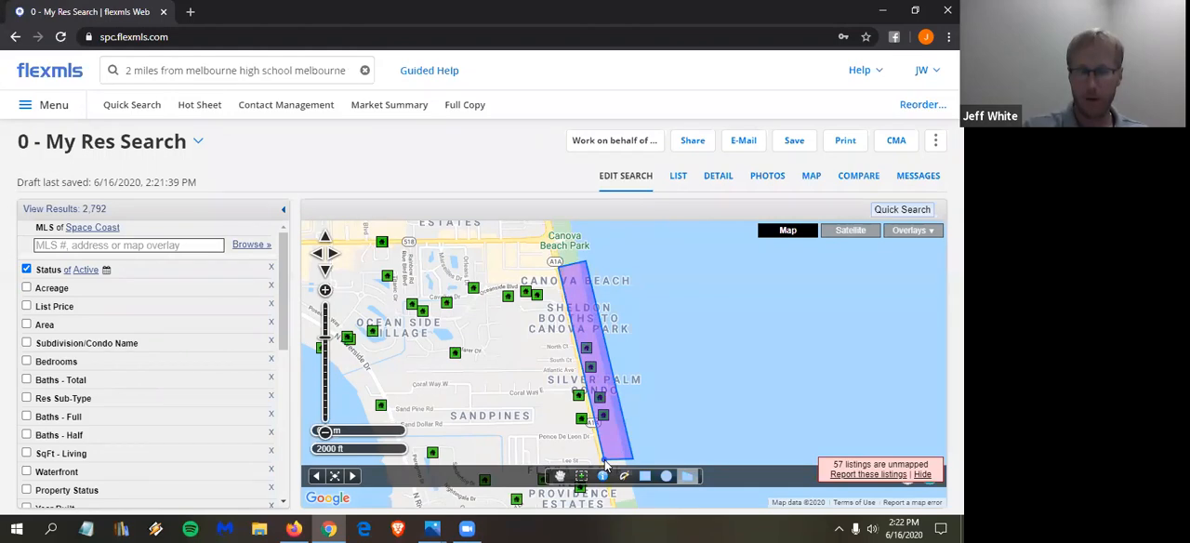
left_click(604, 462)
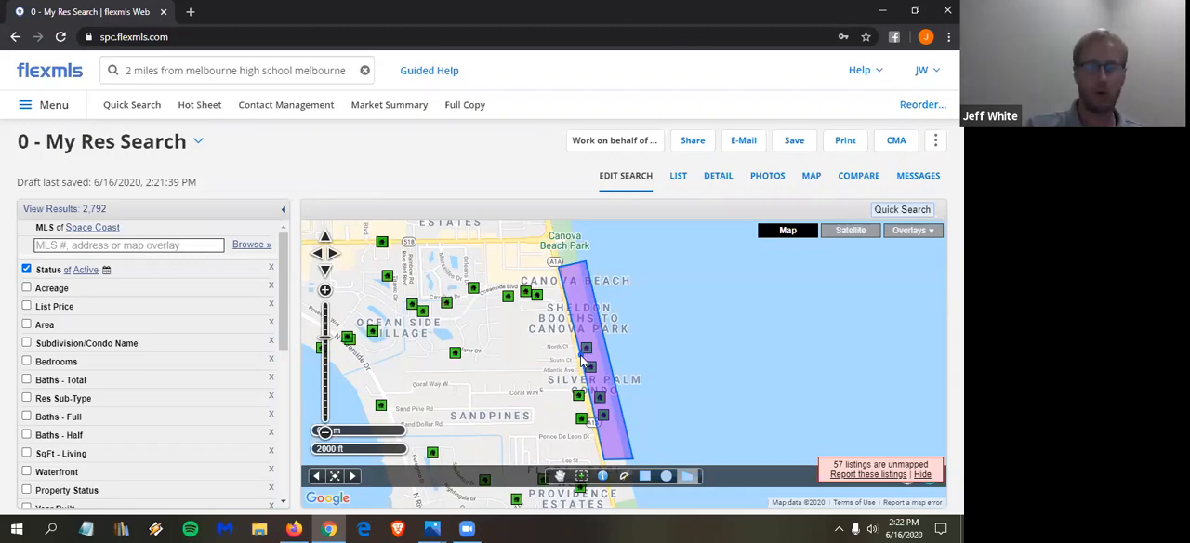
left_click_drag(581, 355, 604, 331)
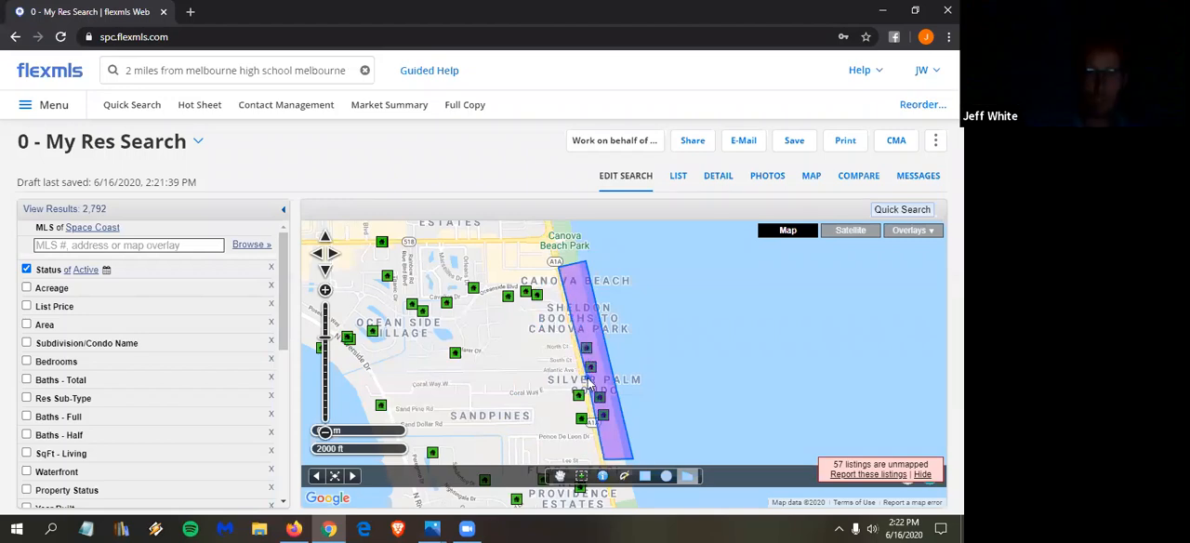
double_click(588, 381)
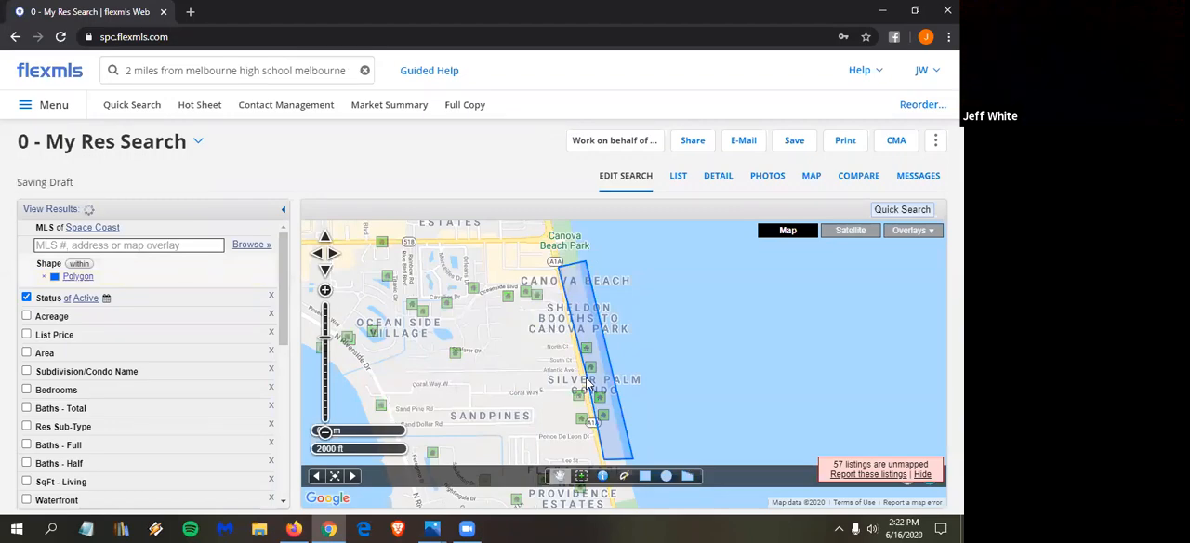
scroll(588, 381, "up", 2)
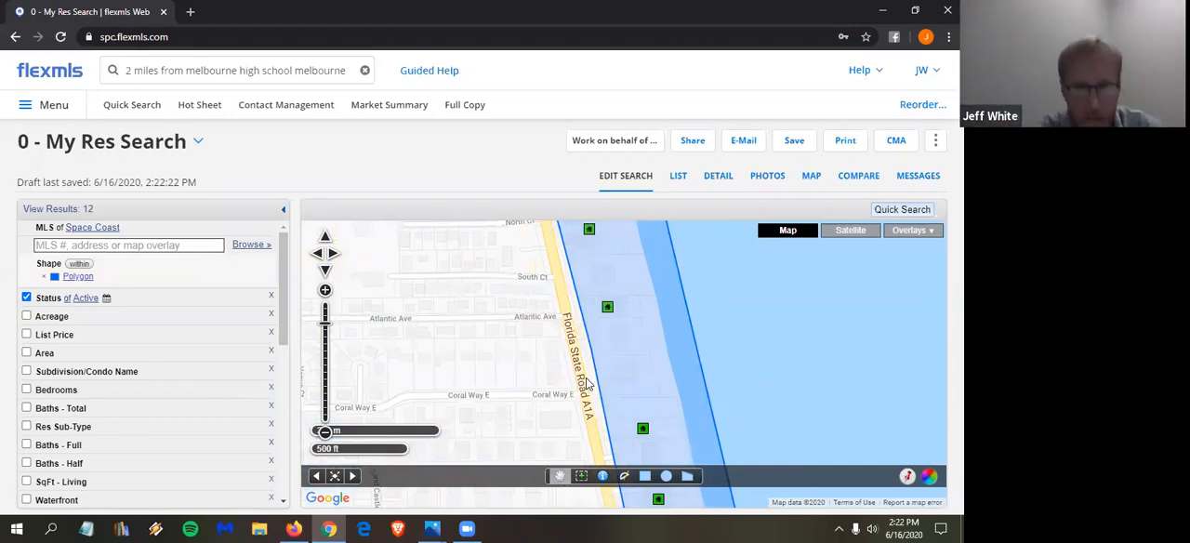
scroll(429, 345, "down", 2)
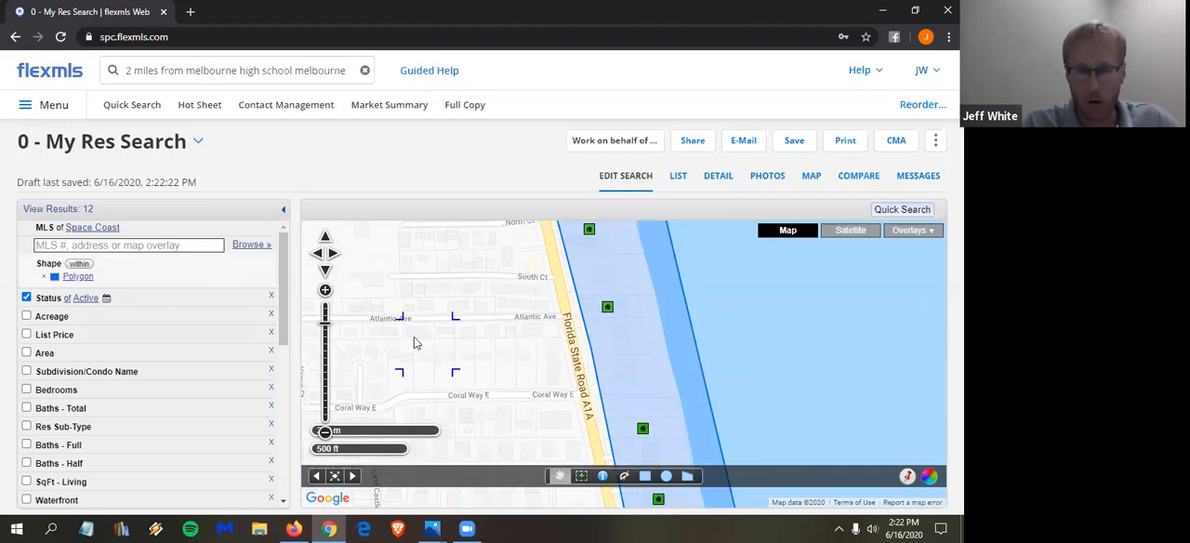
scroll(410, 330, "down", 2)
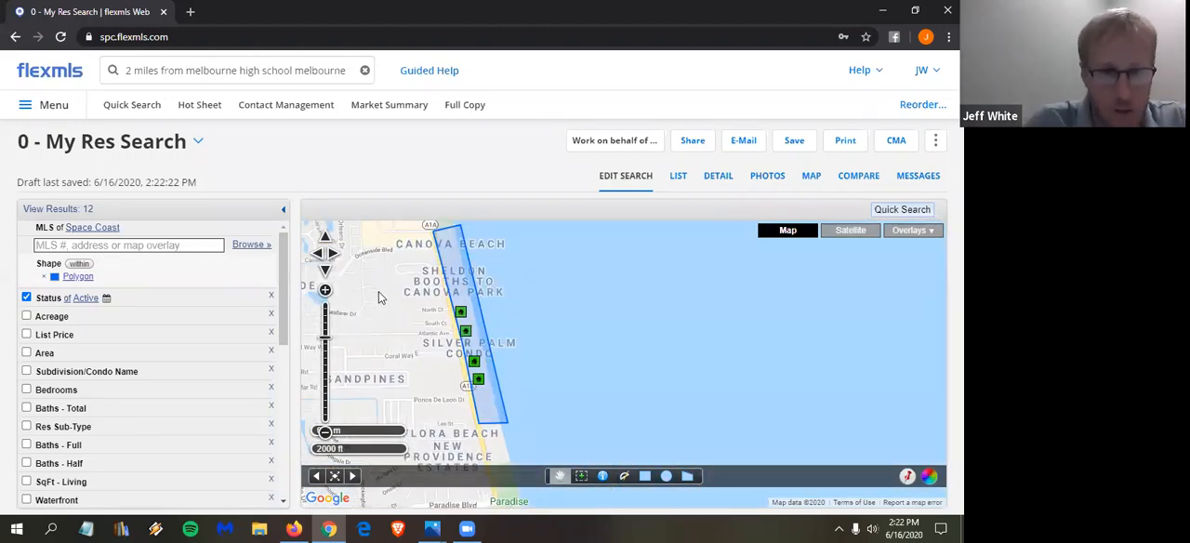
left_click_drag(648, 286, 705, 324)
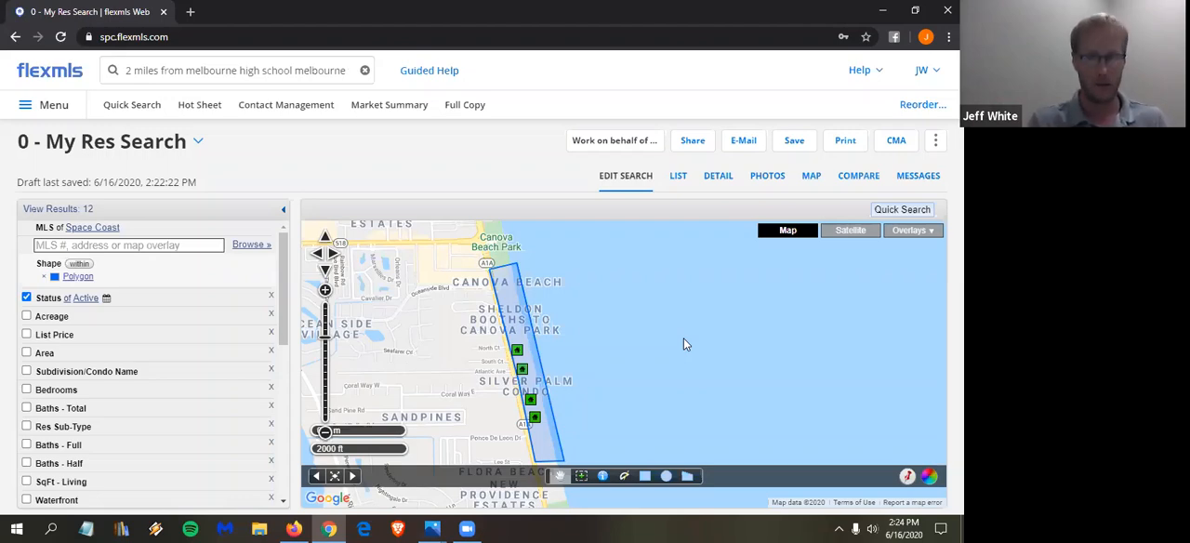
- Rename the beachside polygon "South of Canova Beach" and set its color to yellow
left_click(78, 278)
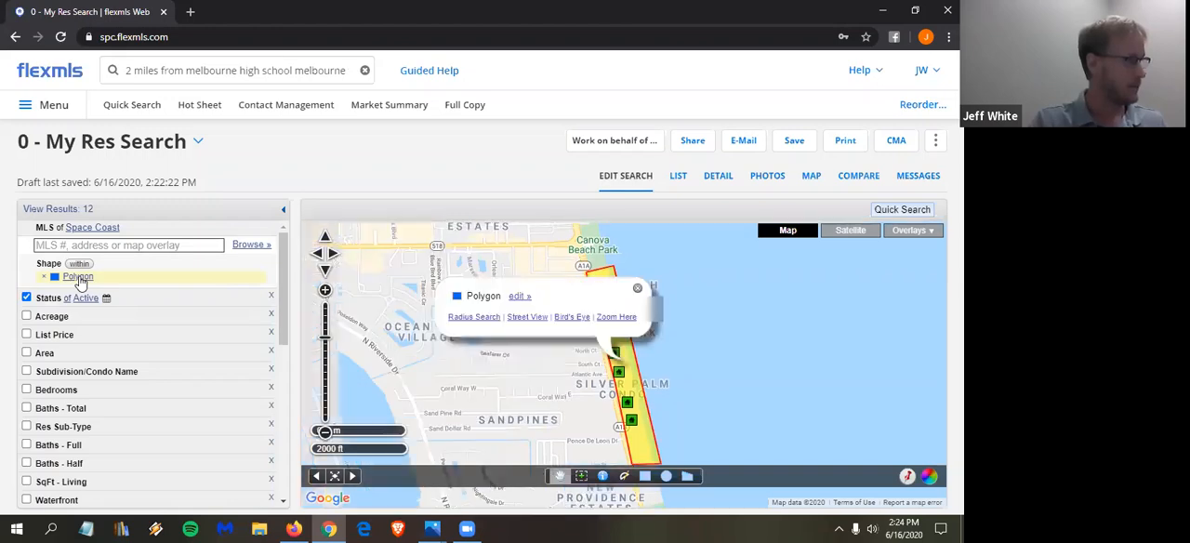
left_click(518, 298)
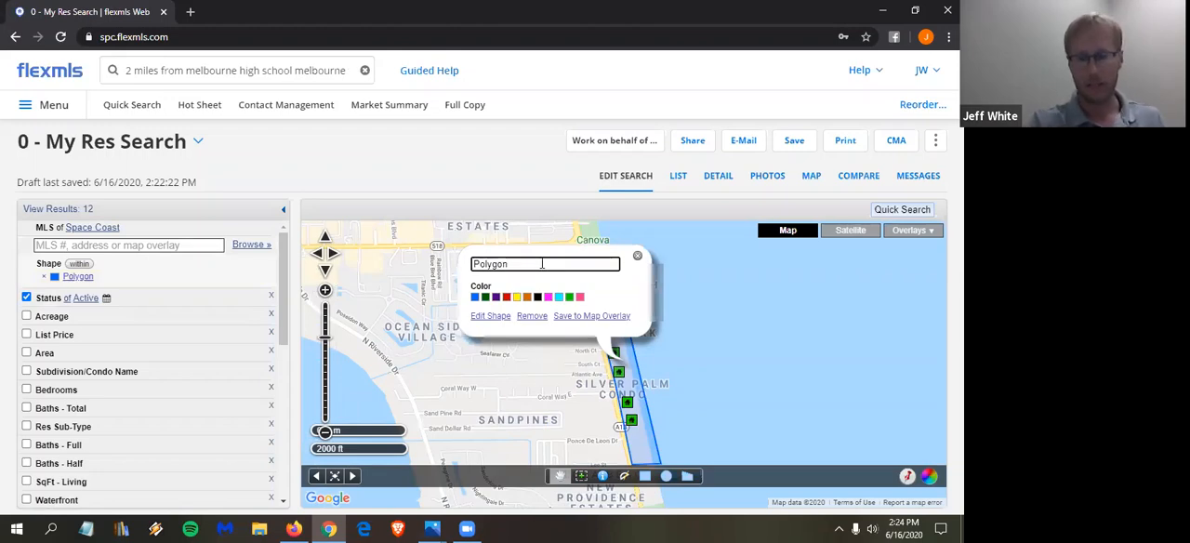
key("BackSpace")
key("BackSpace")
key("BackSpace")
key("BackSpace")
type("S")
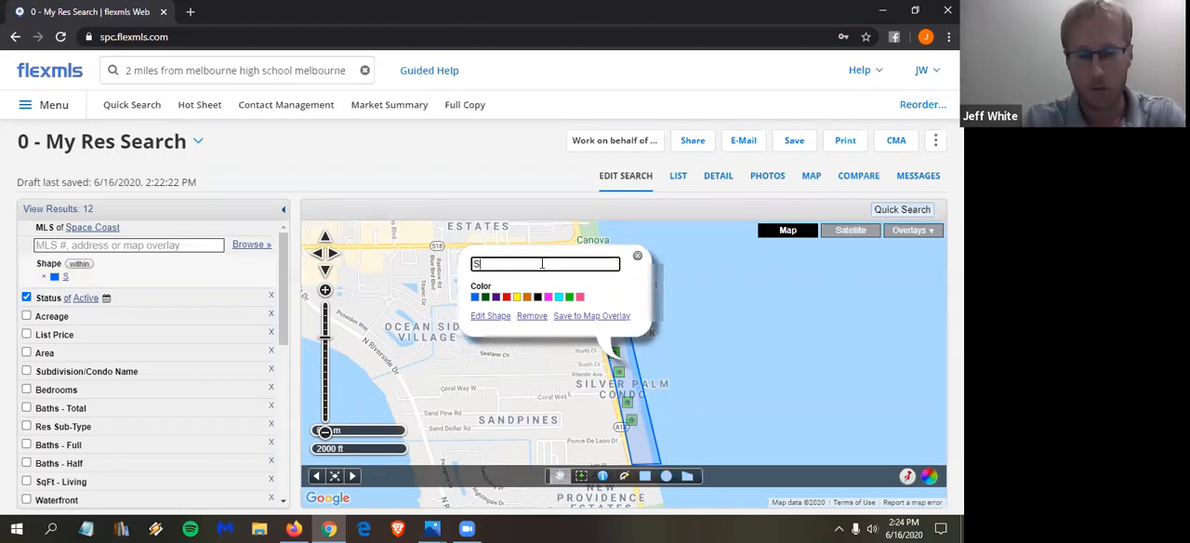
type("outh Of ")
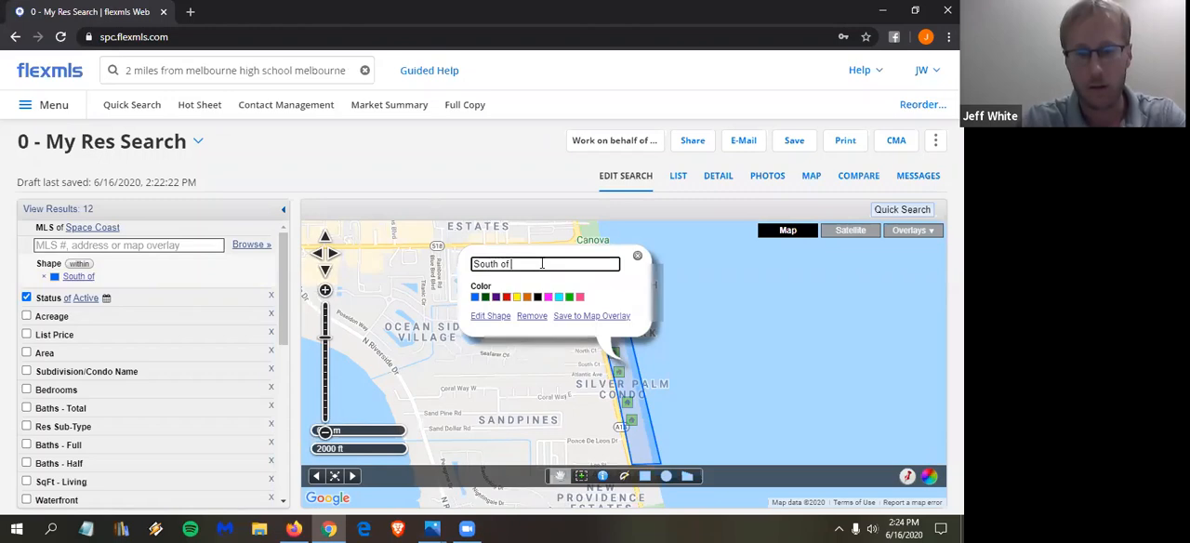
type("Canova Beach")
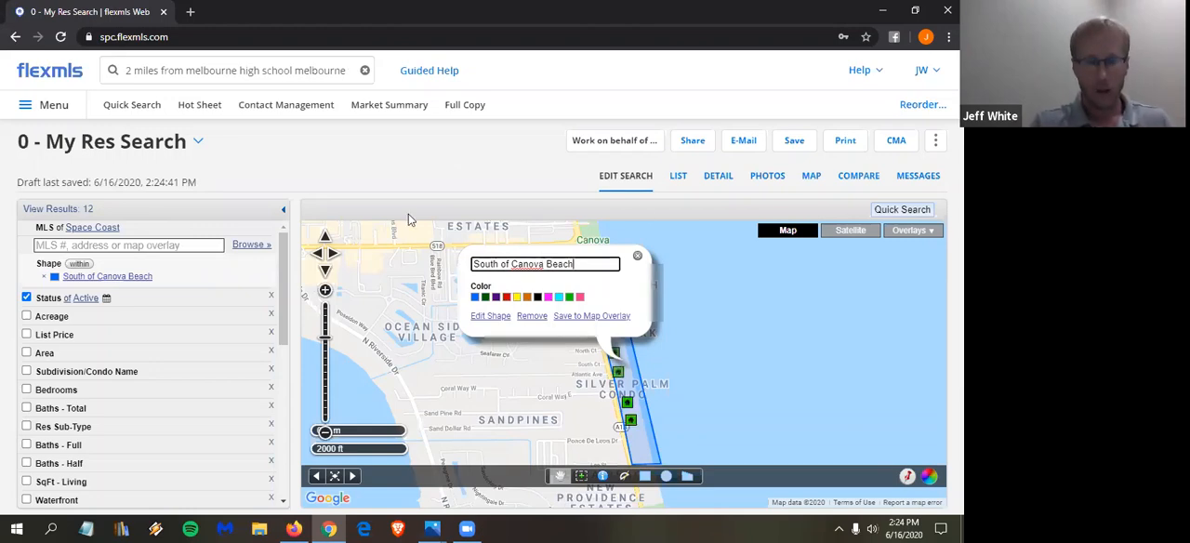
left_click(517, 297)
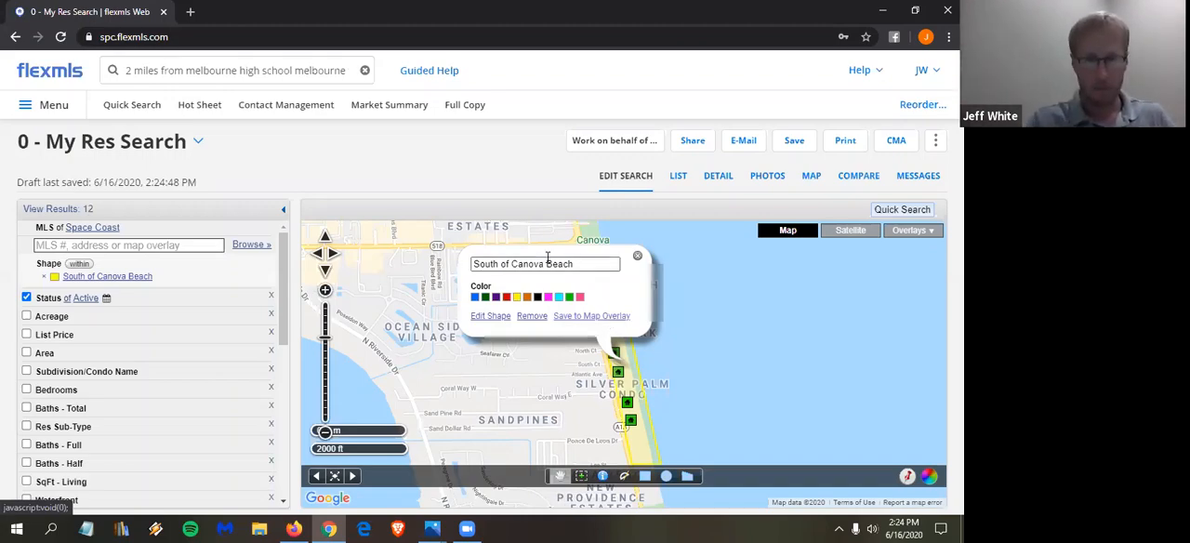
- Save the South of Canova Beach polygon as a new map overlay named "Waterfront Properties" and close the shape's edit bubble
left_click(576, 315)
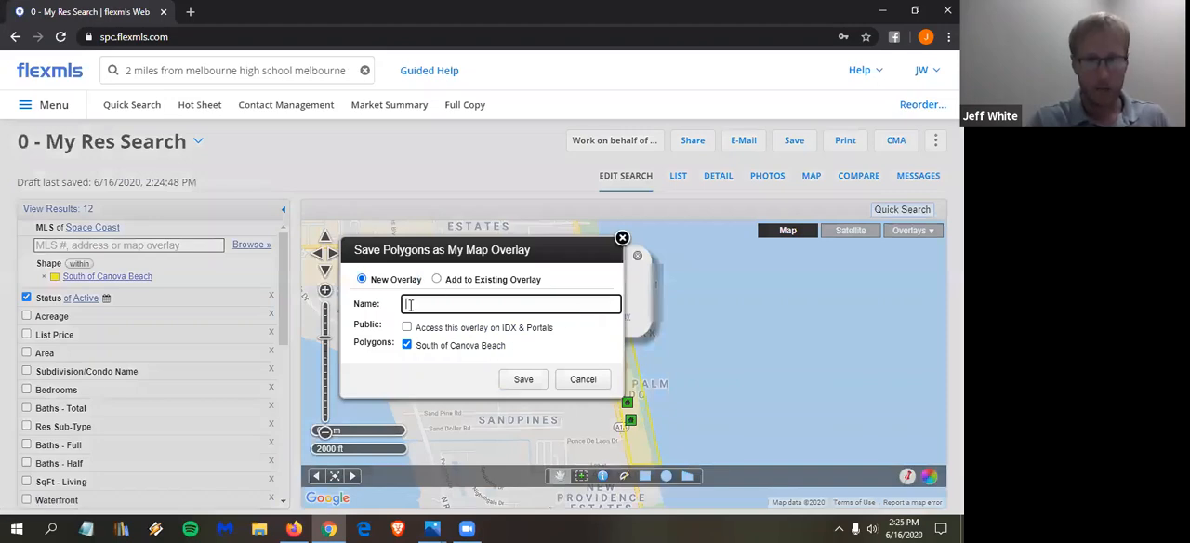
type("Waterfront Properties")
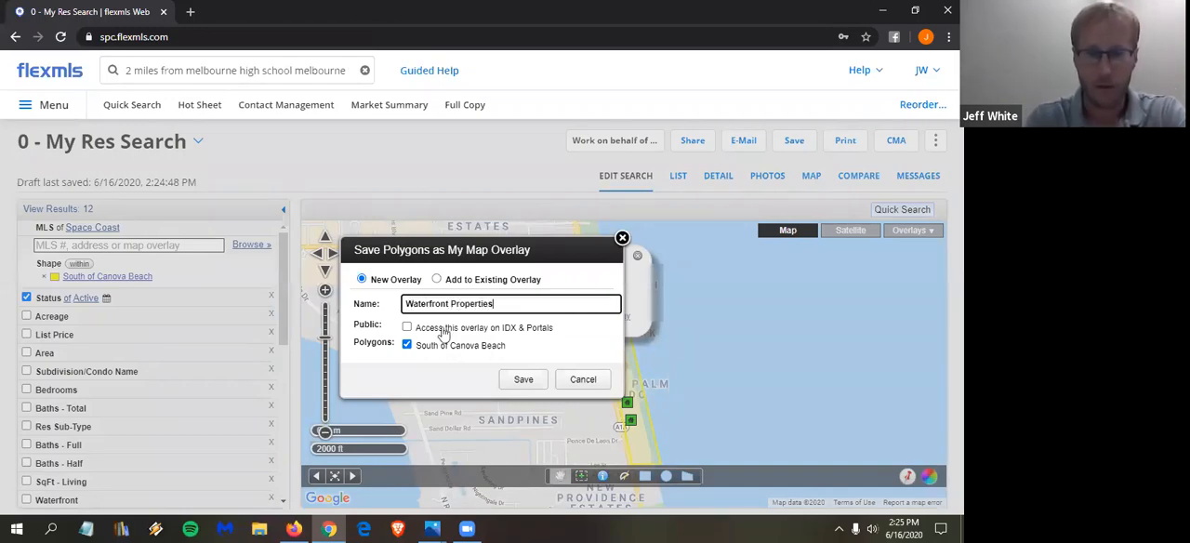
left_click(526, 379)
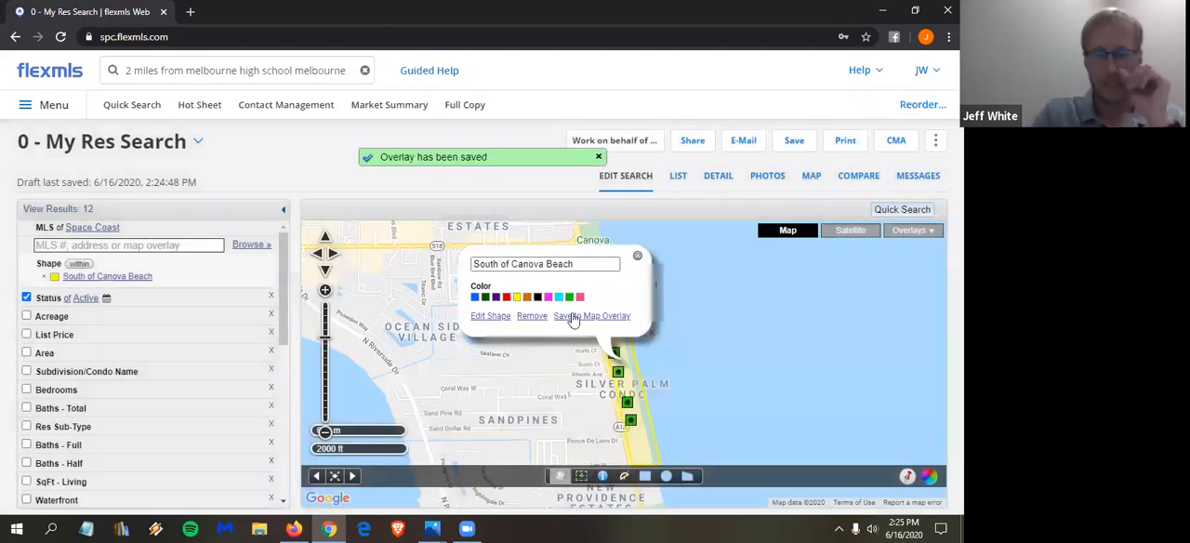
left_click(637, 255)
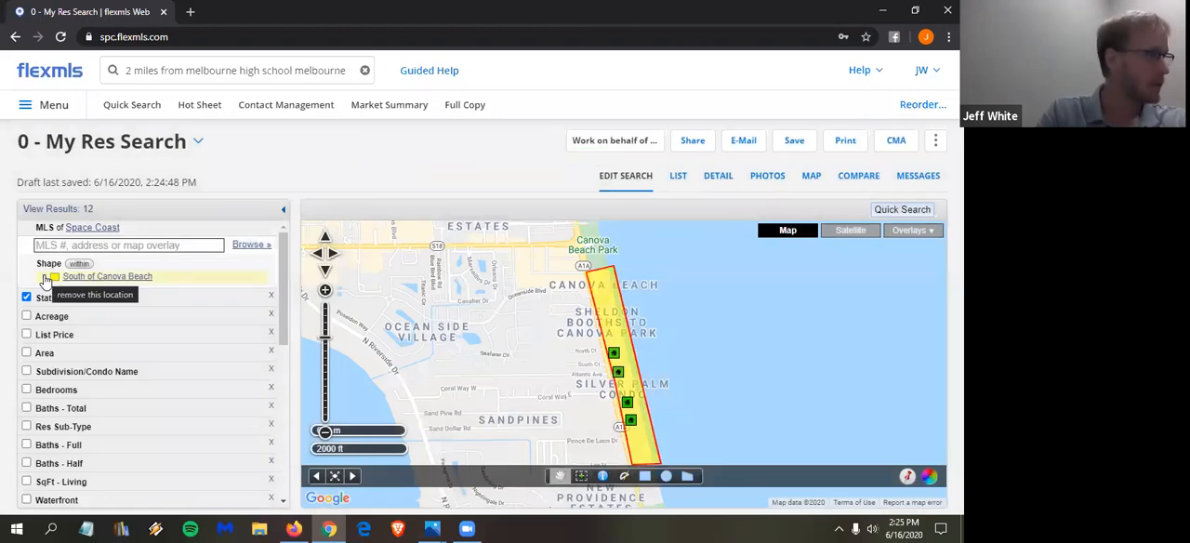
- Remove the drawn shape from the search, look up "water", and add South of Canova Beach from the saved Waterfront Properties overlay
left_click(44, 279)
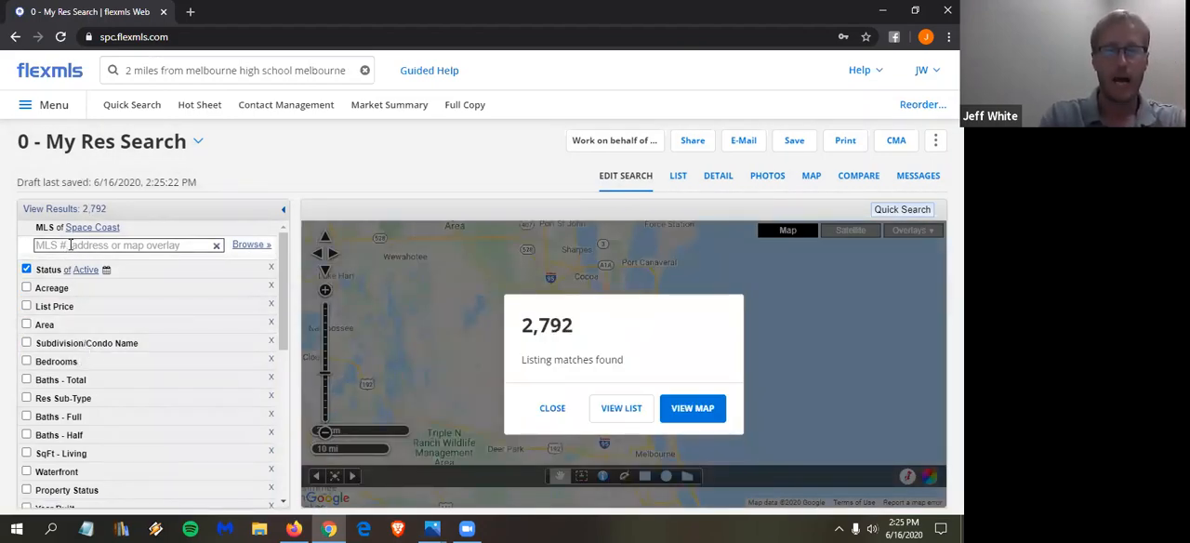
left_click(70, 244)
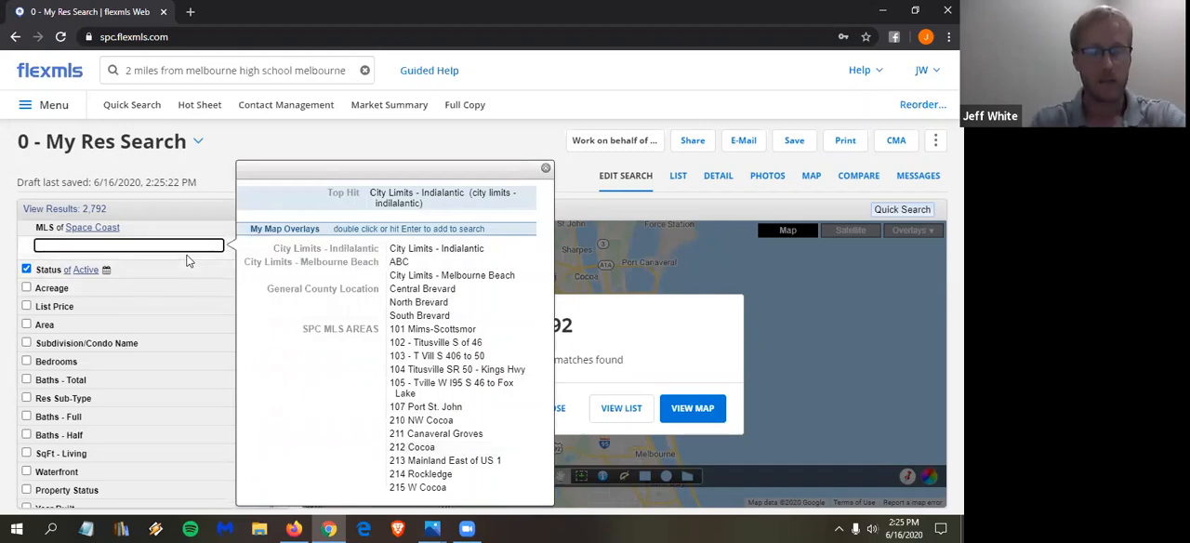
type("Water")
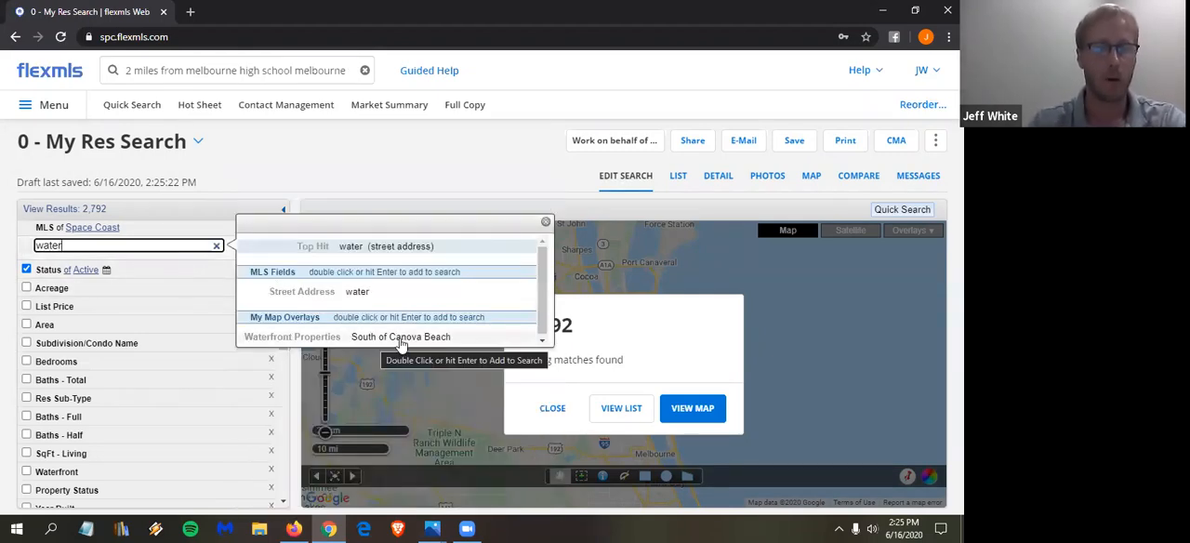
double_click(426, 339)
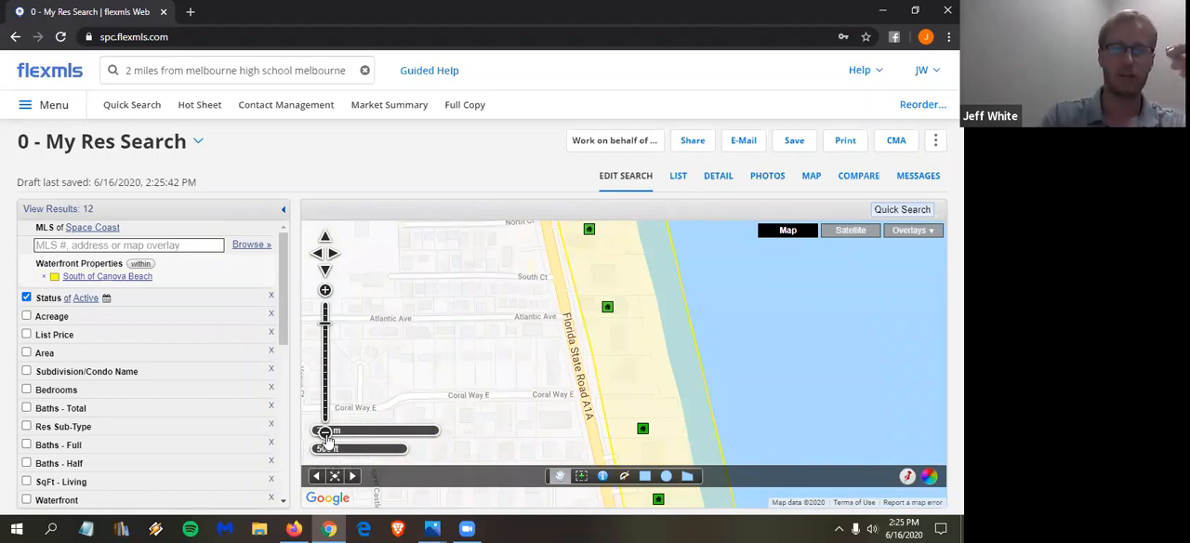
left_click(324, 434)
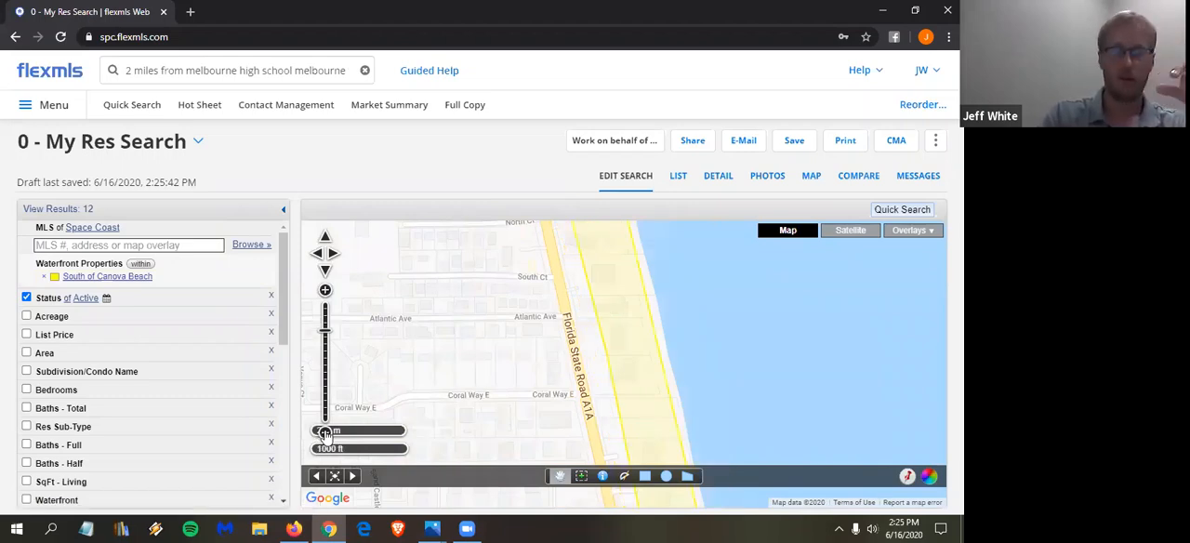
left_click(324, 433)
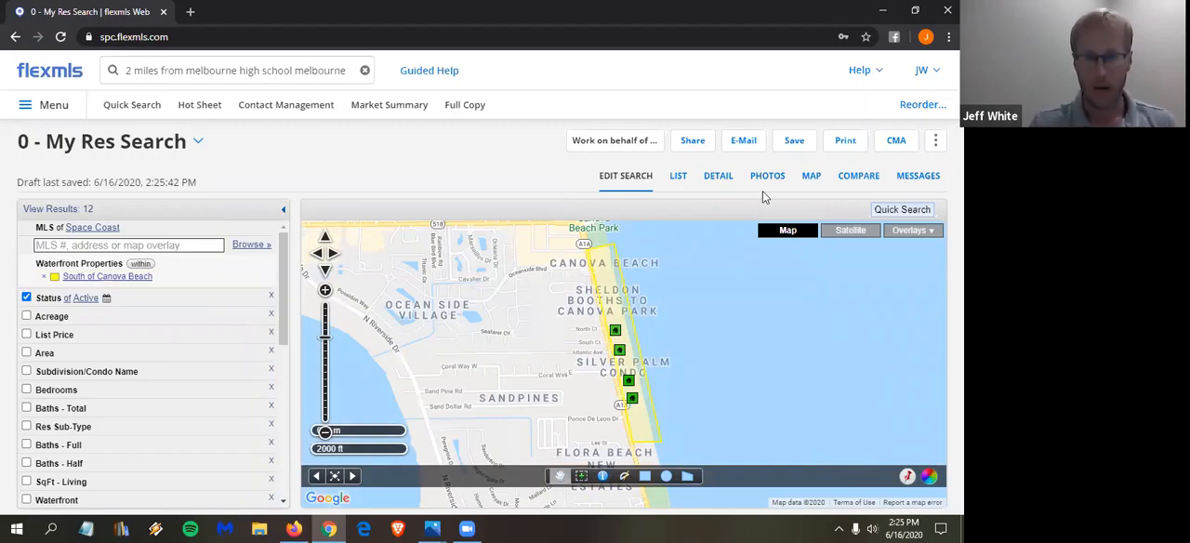
- Draw a polygon search area along the Indian River shore around Westview Estates and Rio Lindo, reaching south past Rio Mar
left_click(694, 360)
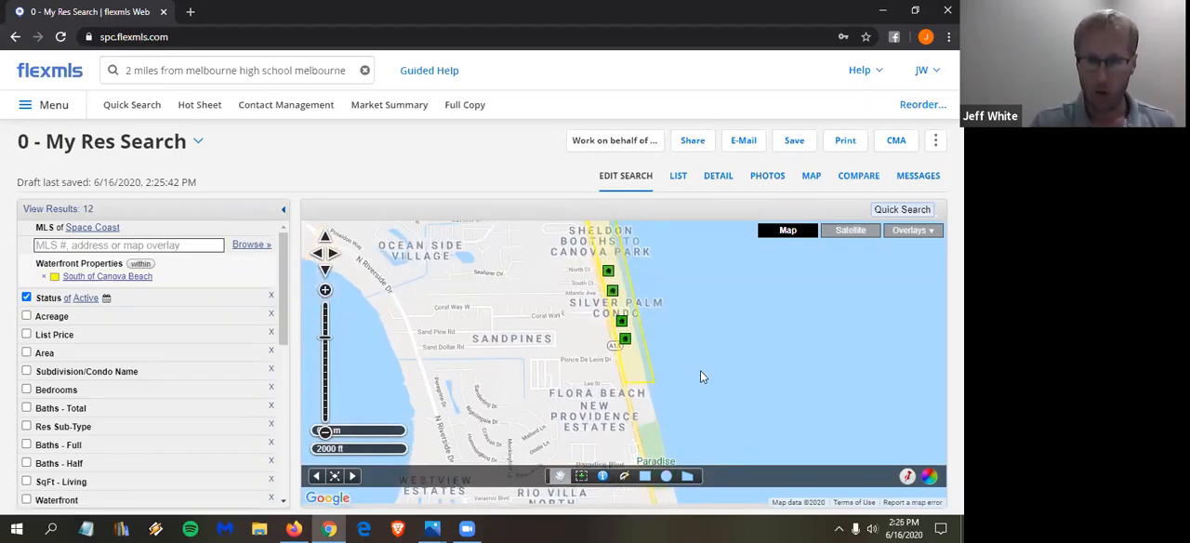
scroll(714, 416, "down", 1)
left_click_drag(676, 325, 670, 283)
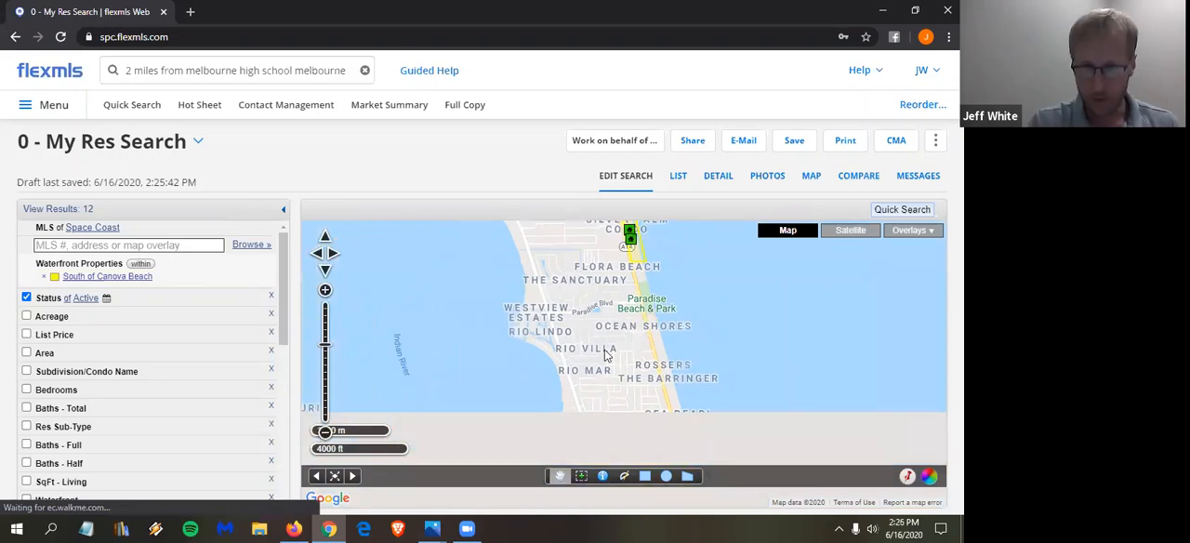
scroll(603, 350, "down", 1)
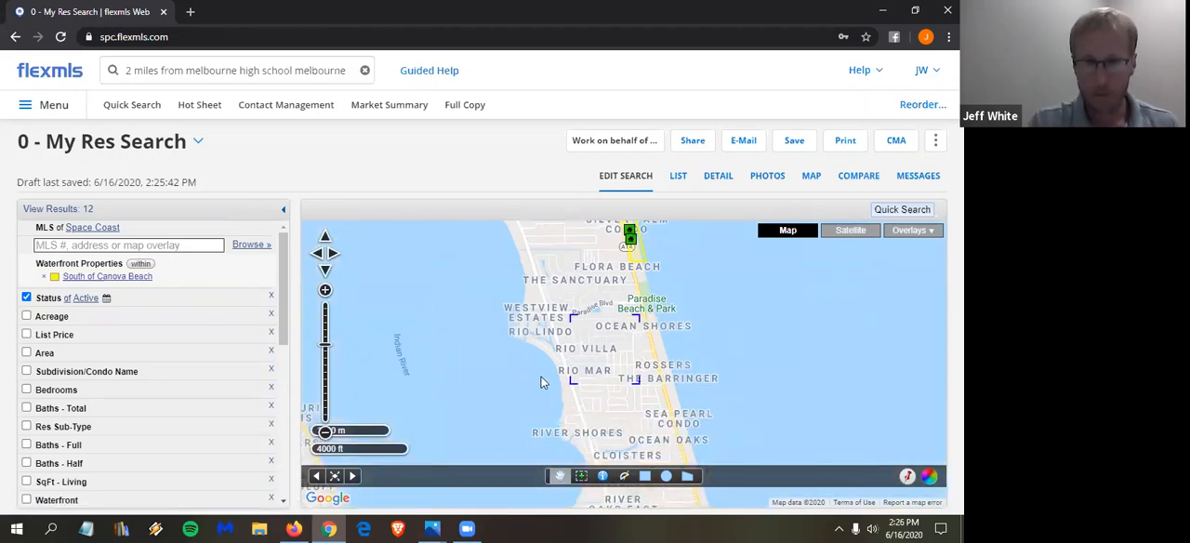
left_click(688, 477)
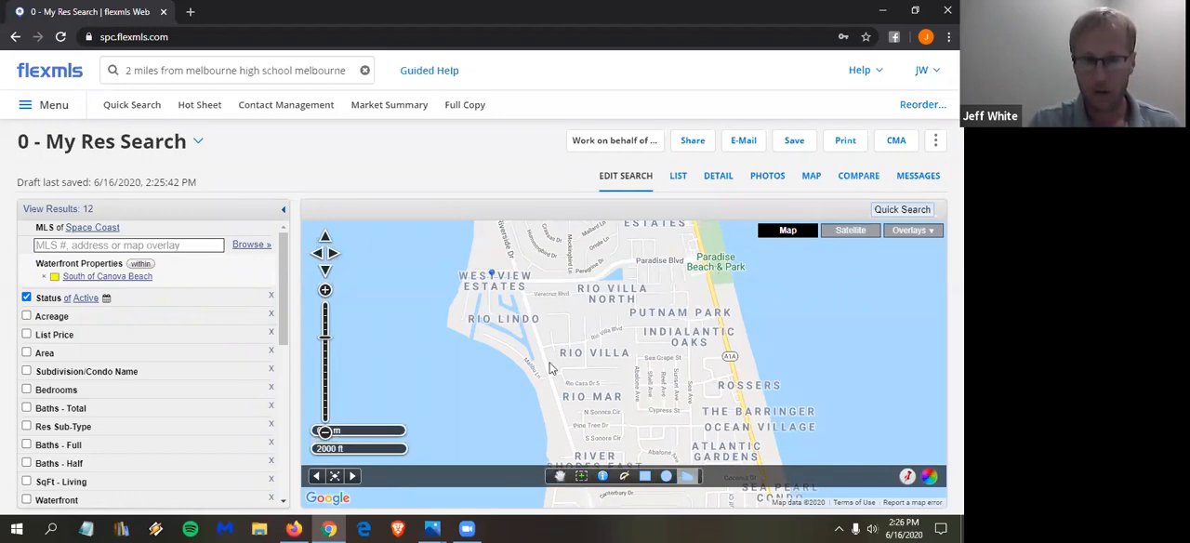
left_click(570, 443)
left_click(542, 440)
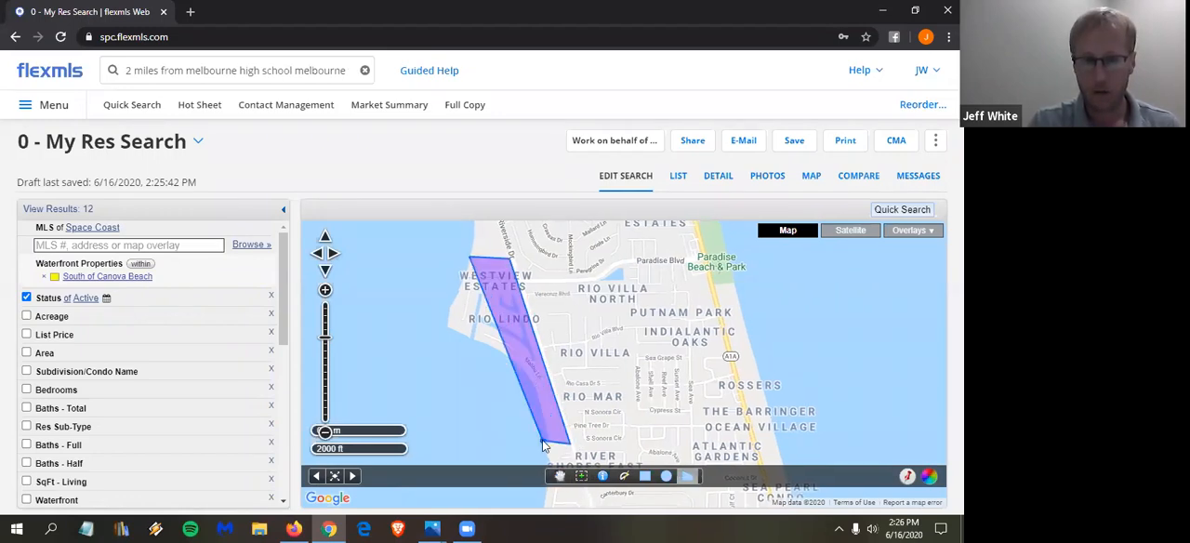
double_click(511, 365)
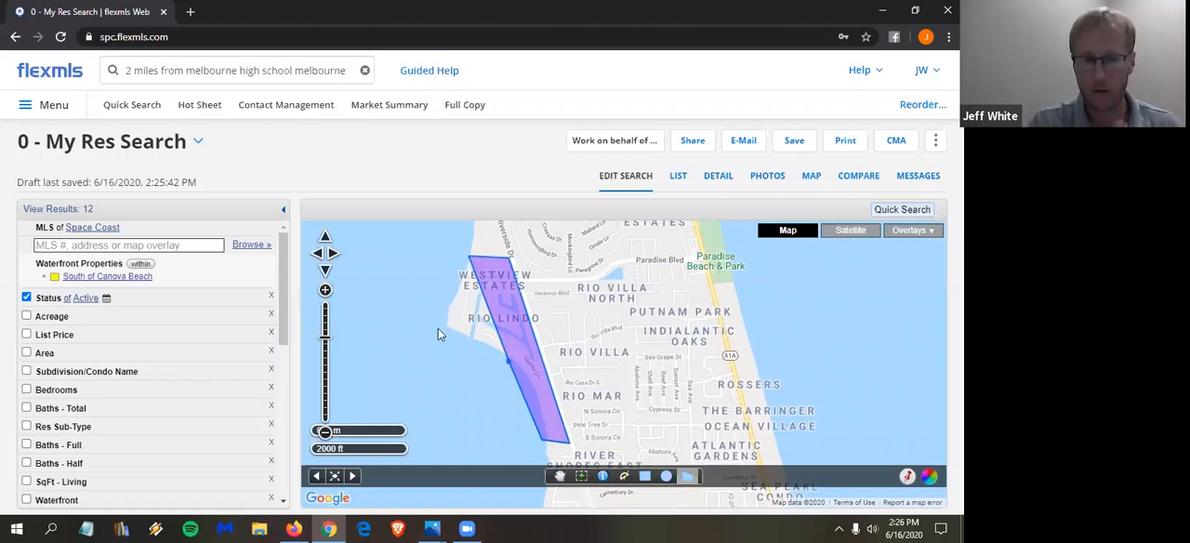
left_click_drag(442, 309, 447, 277)
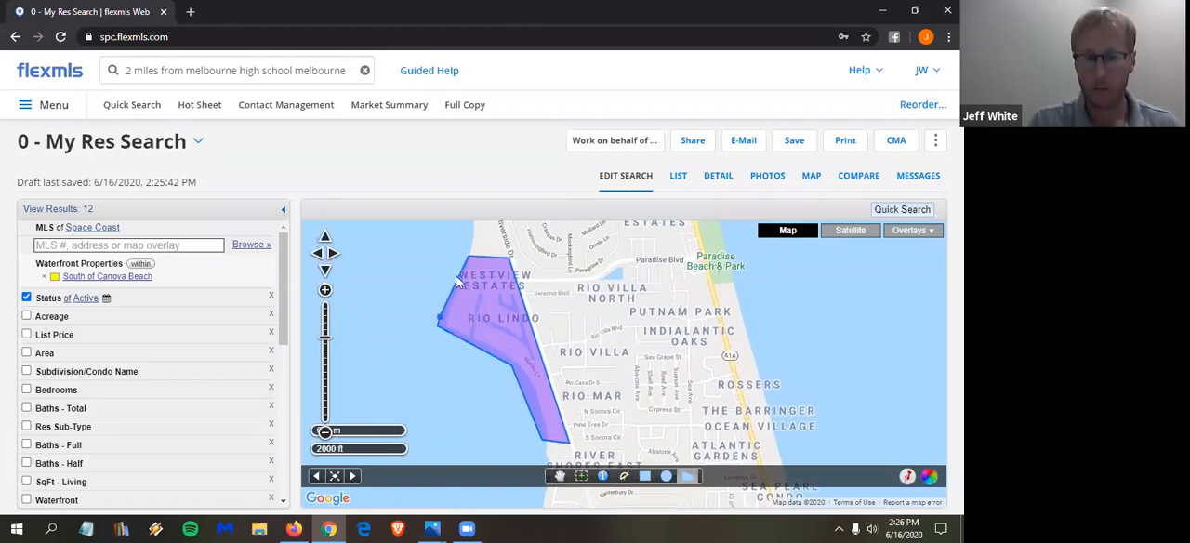
double_click(450, 335)
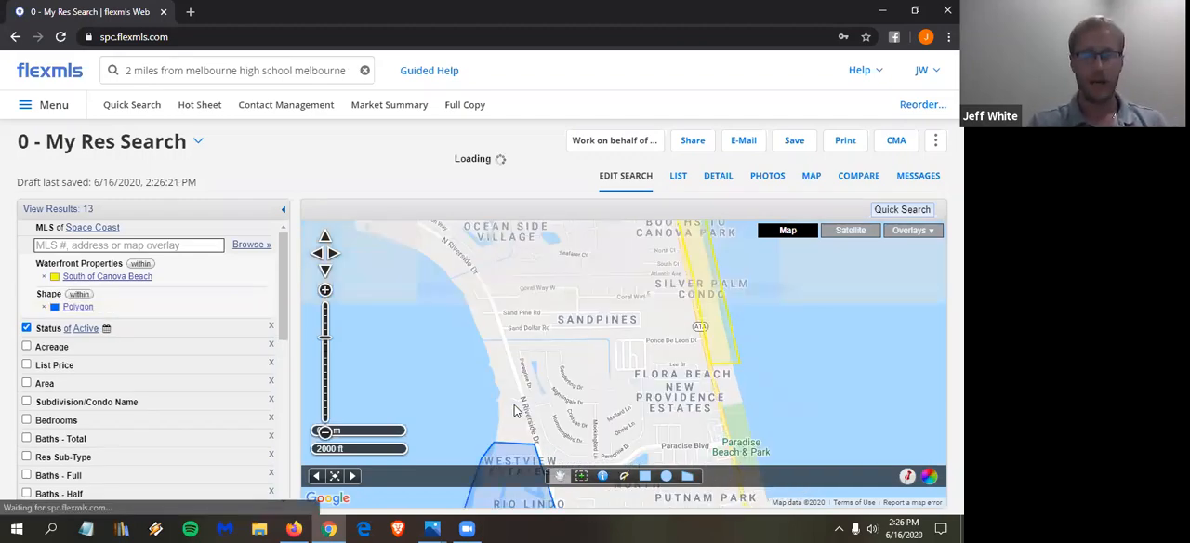
- Rename the new riverside polygon "Rio" and set its color to purple
left_click_drag(556, 387, 530, 283)
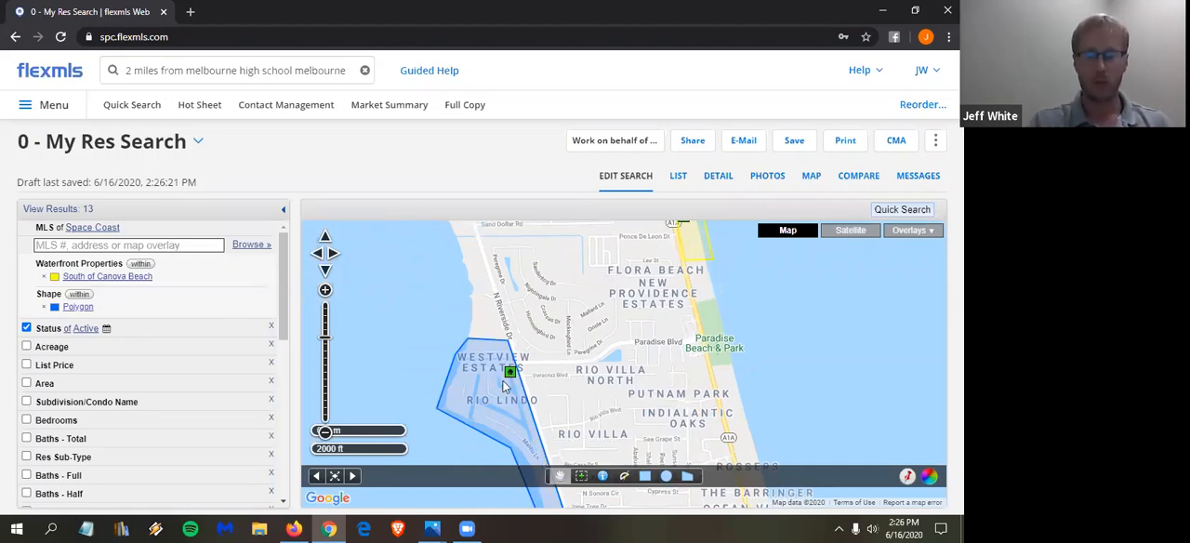
left_click(80, 308)
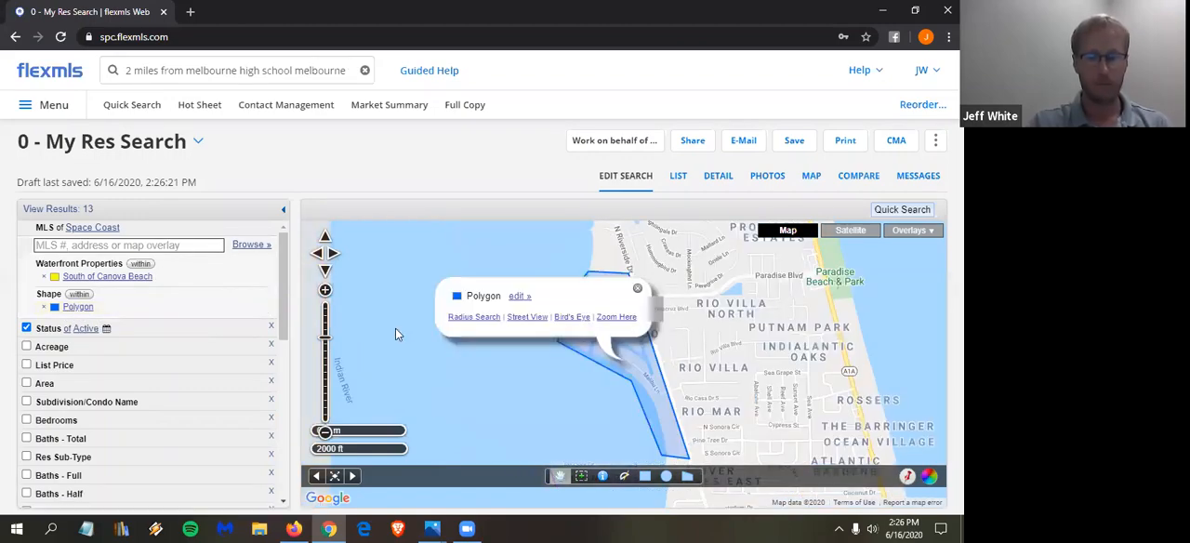
left_click(518, 297)
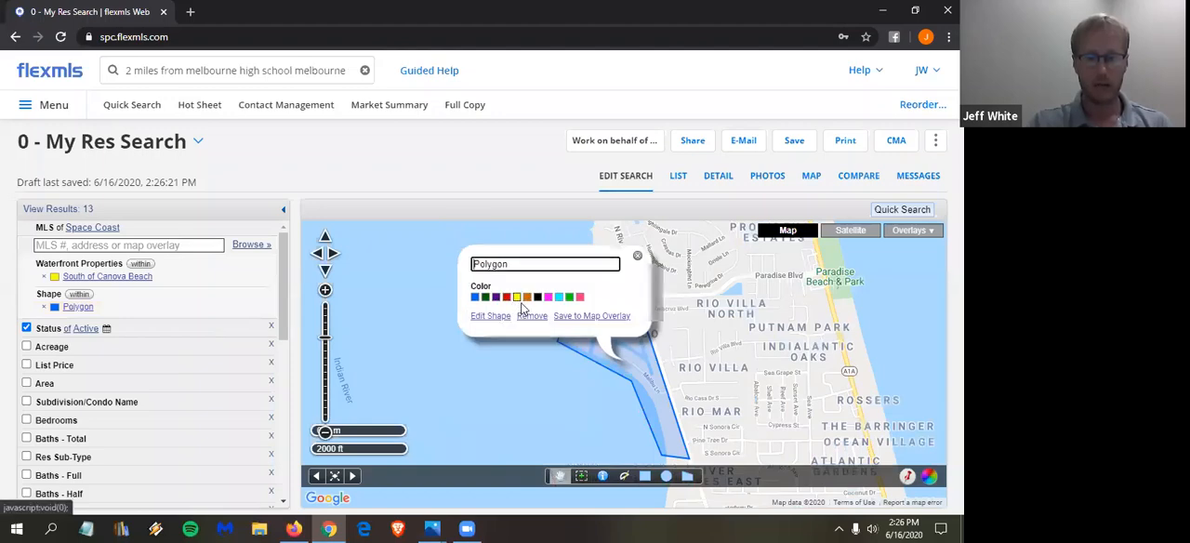
left_click(555, 252)
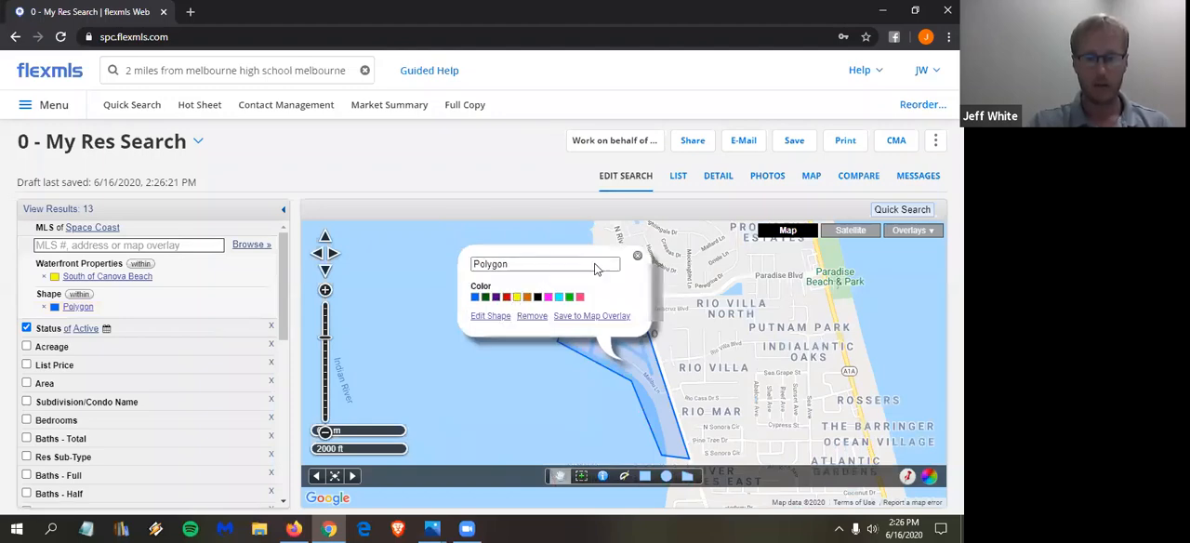
double_click(538, 265)
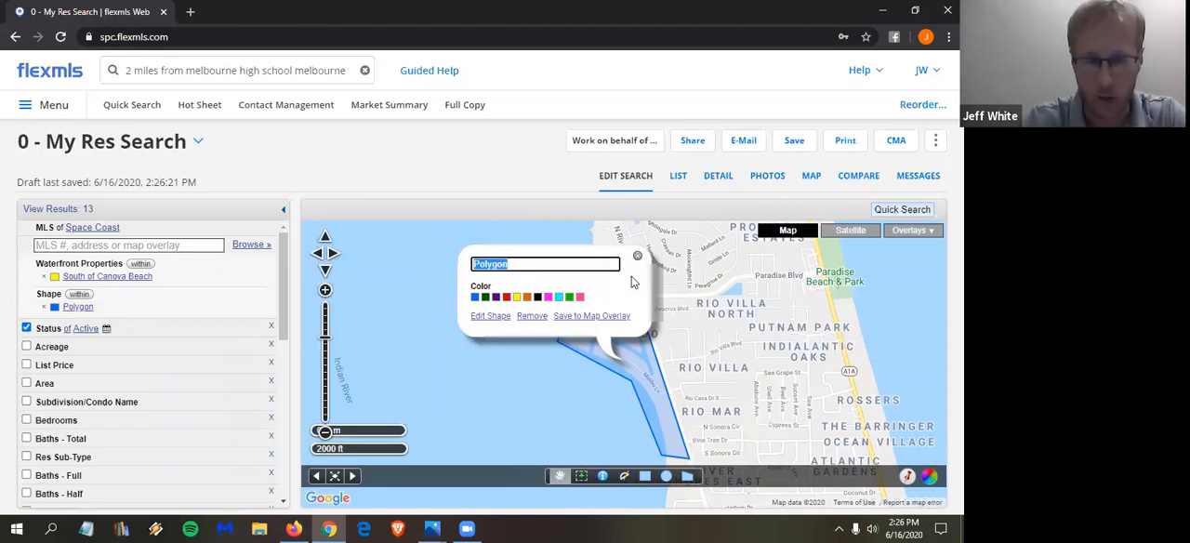
type("Rio")
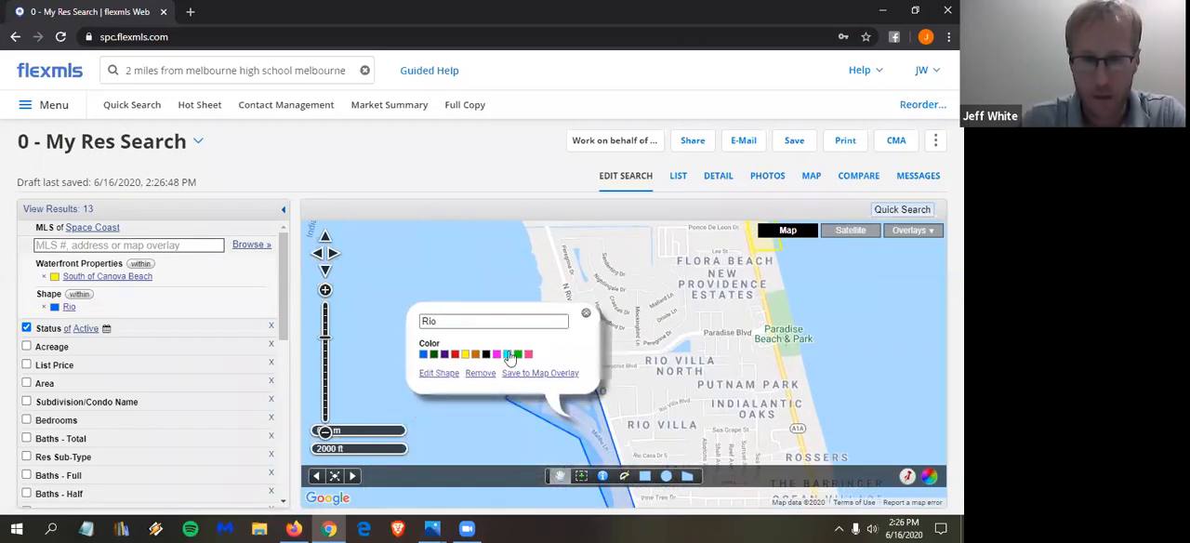
left_click(444, 354)
- Save the Rio polygon to the existing Waterfront Properties map overlay
left_click(540, 374)
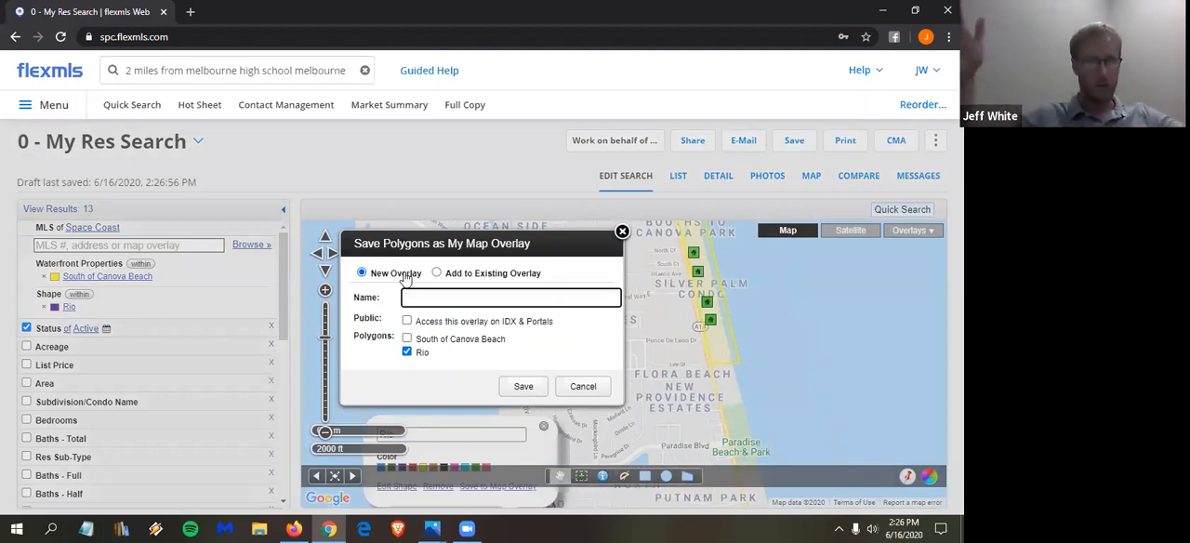
left_click(499, 279)
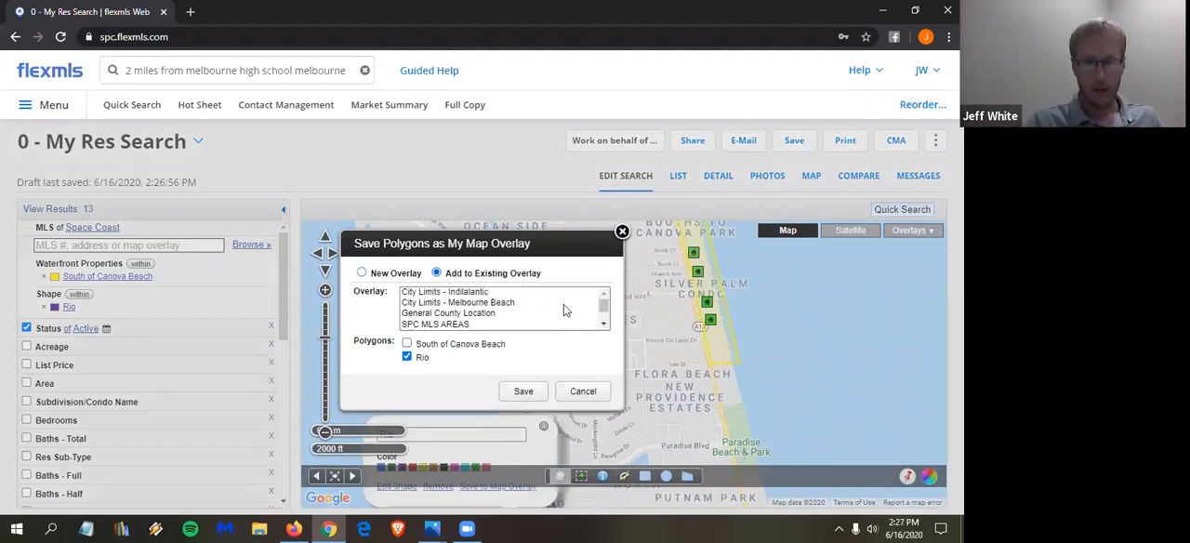
double_click(604, 327)
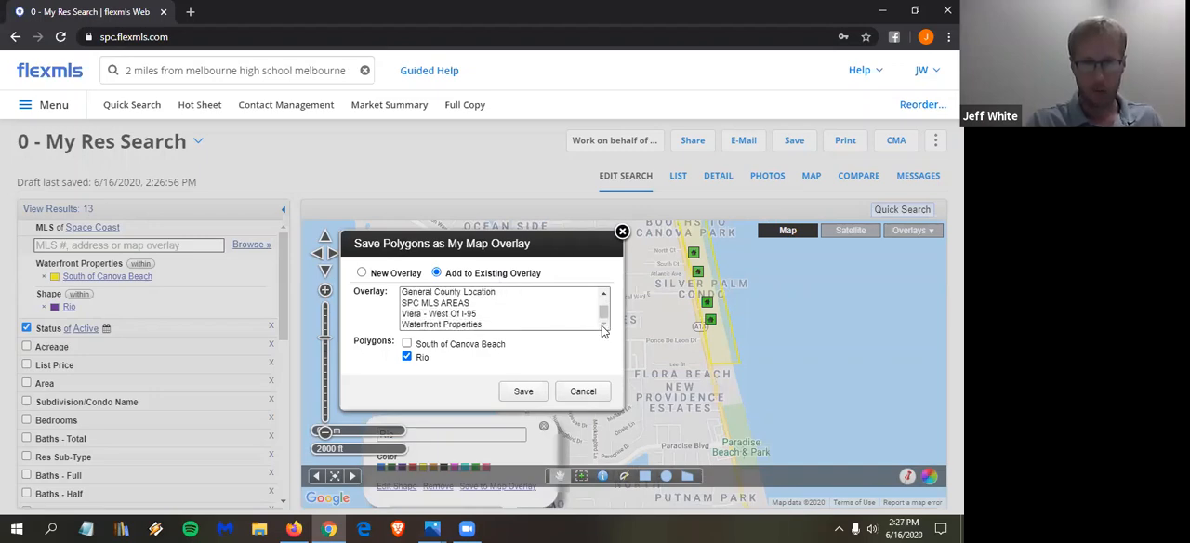
left_click(460, 325)
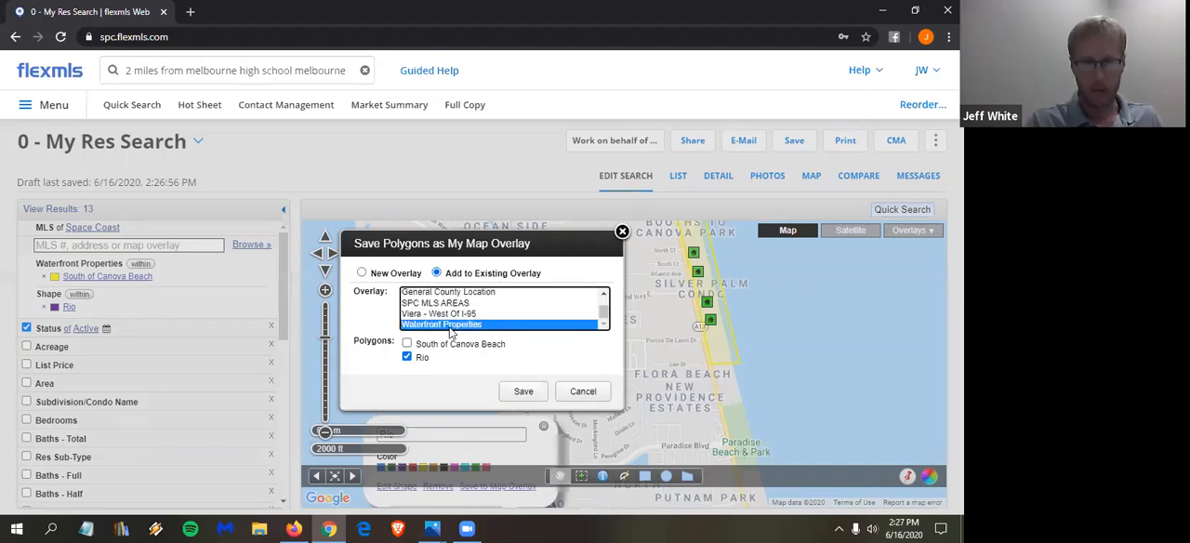
left_click(524, 391)
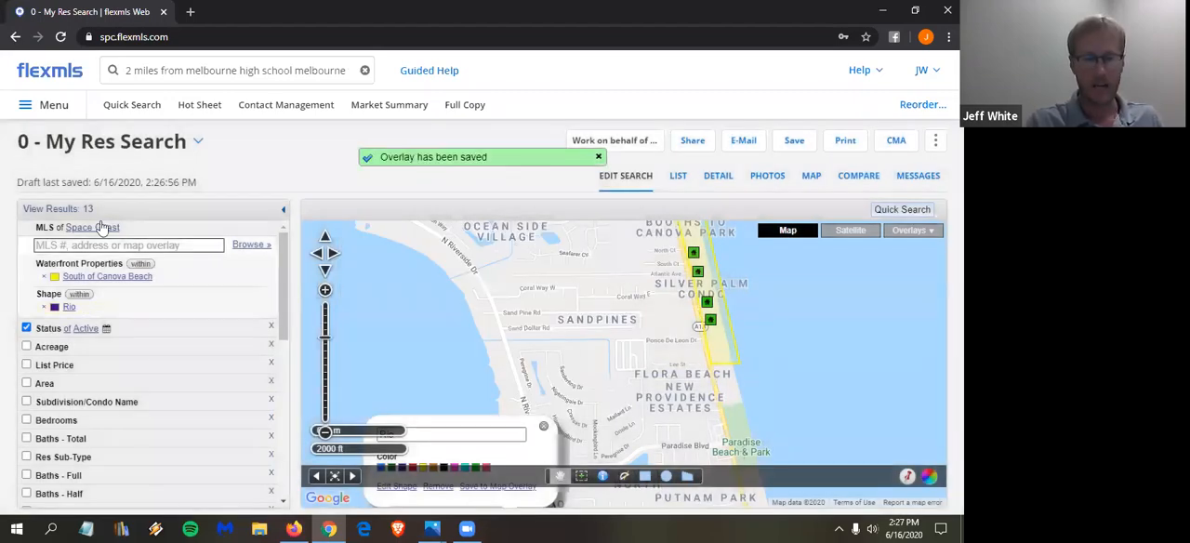
- Remove both shapes from the search, look up "water" overlays, and add Rio and South of Canova Beach back from Waterfront Properties
left_click(43, 276)
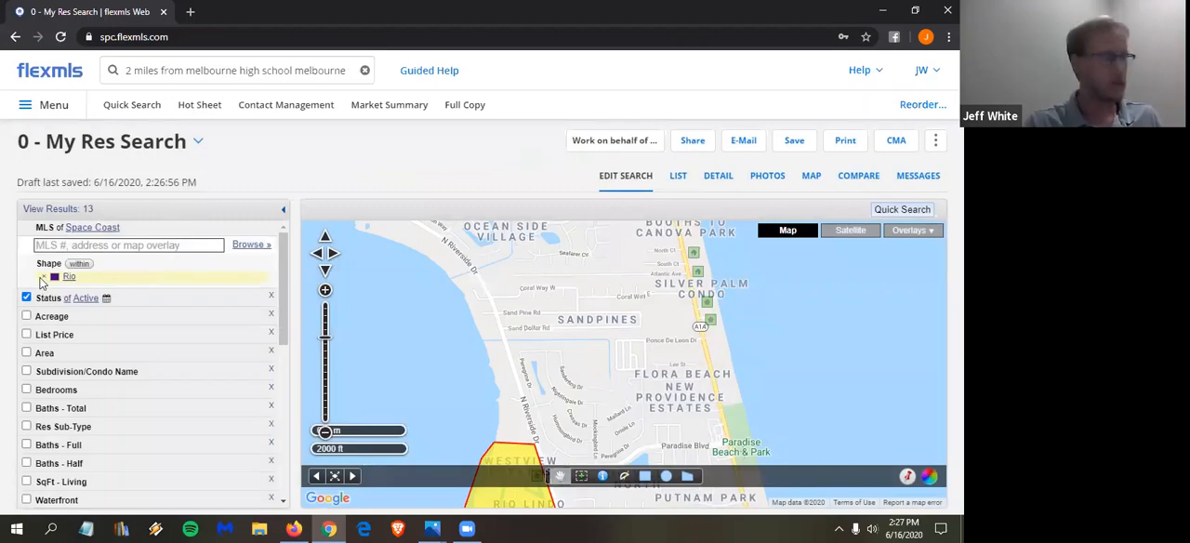
left_click(42, 278)
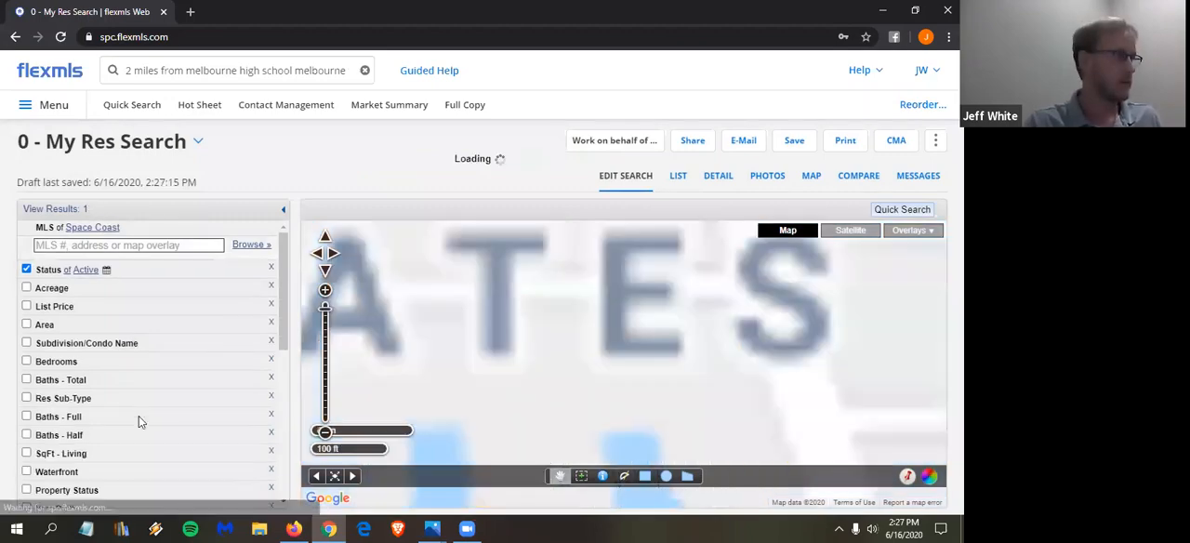
left_click(87, 246)
type("water")
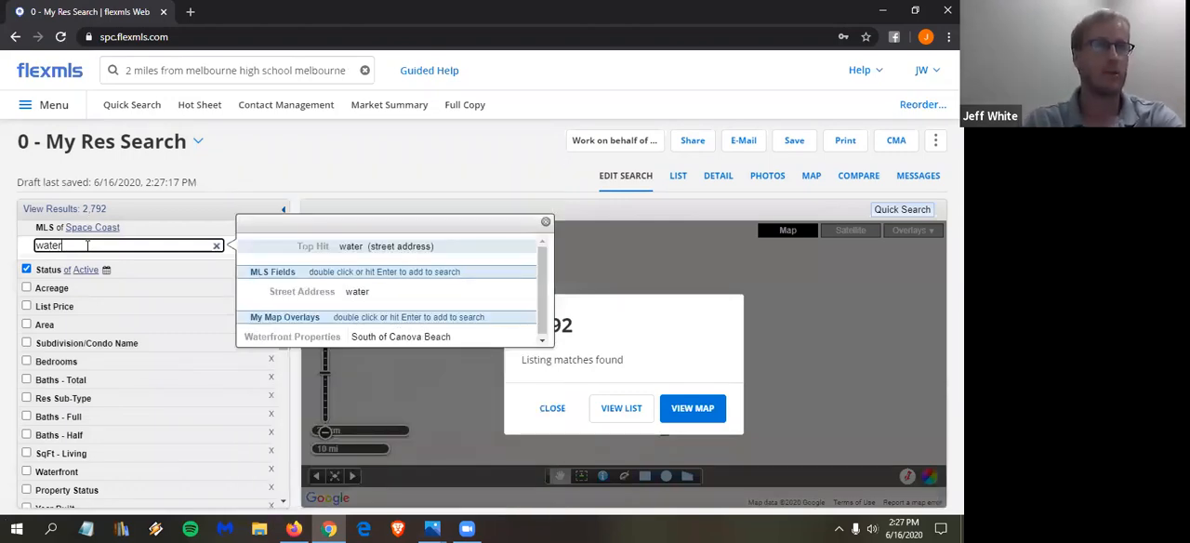
type("fr")
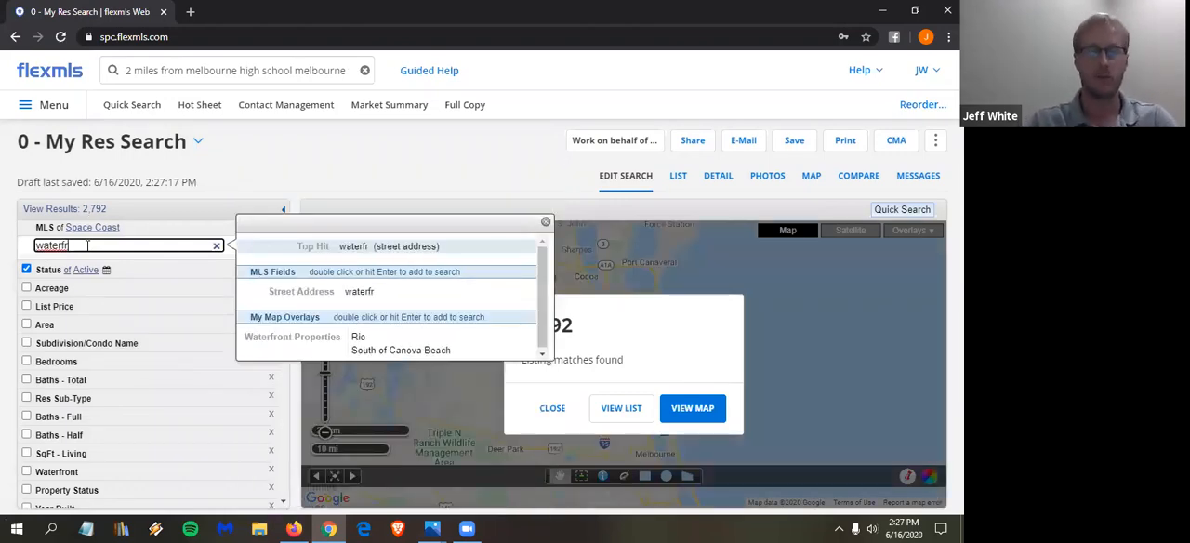
double_click(359, 339)
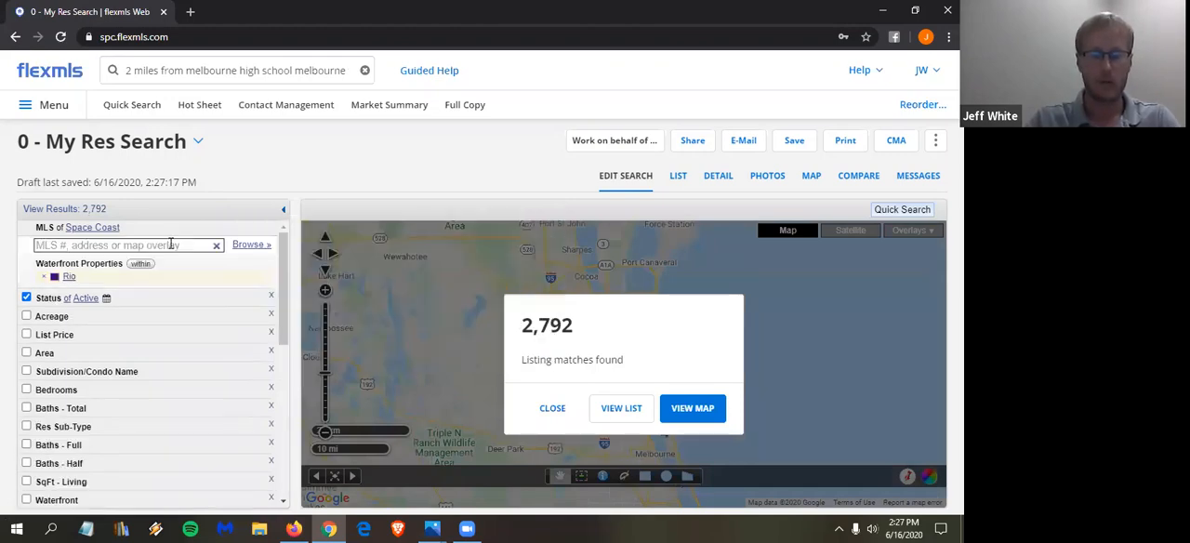
type("water")
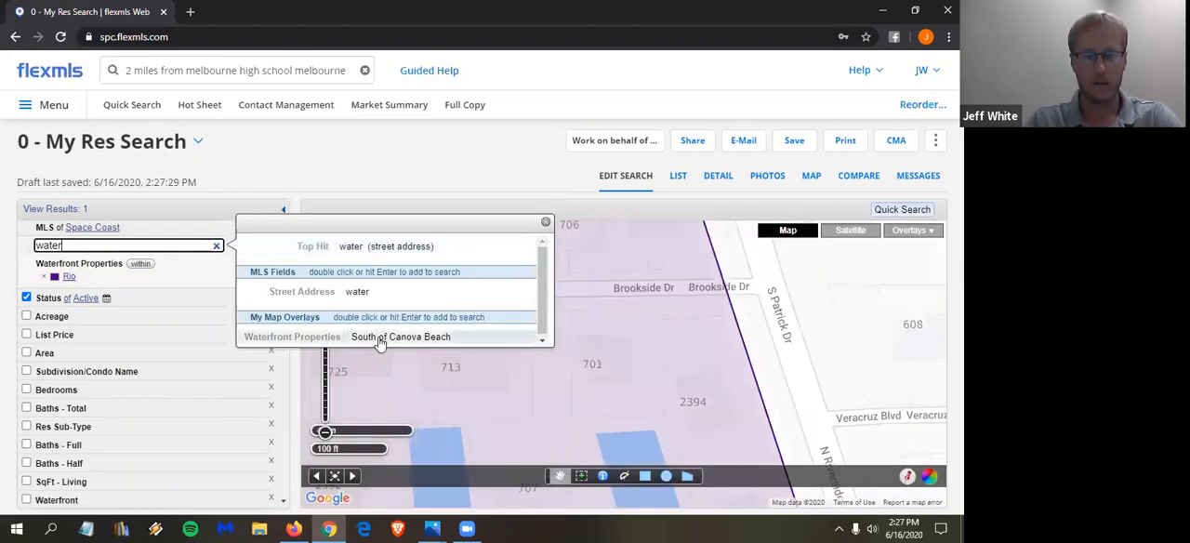
double_click(377, 341)
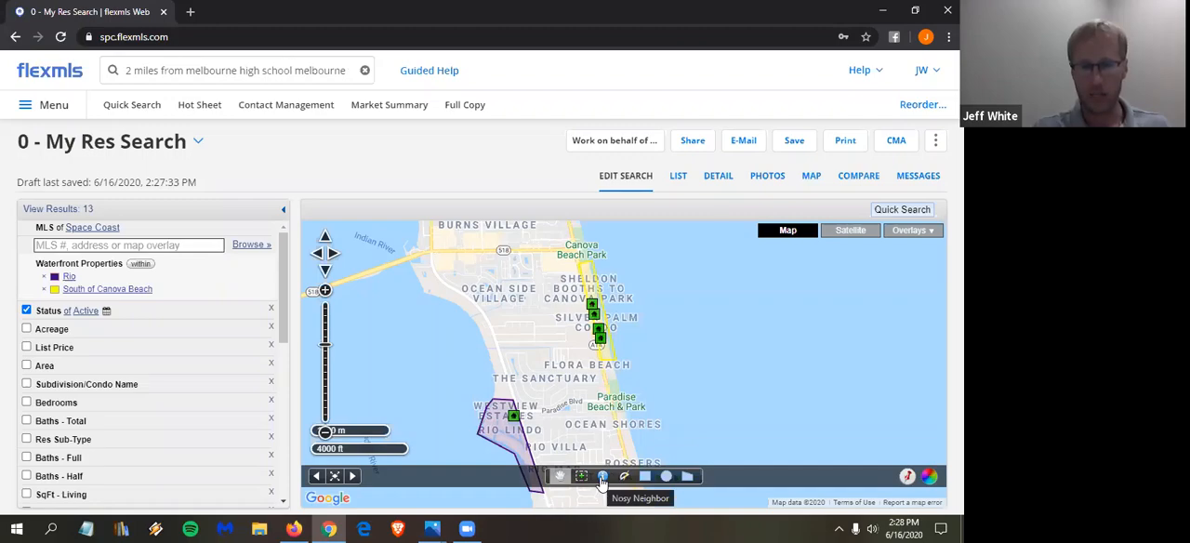
- Use Nosy Neighbor to view the property details of the second parcel down along Sand Castle Way
scroll(602, 377, "up", 1)
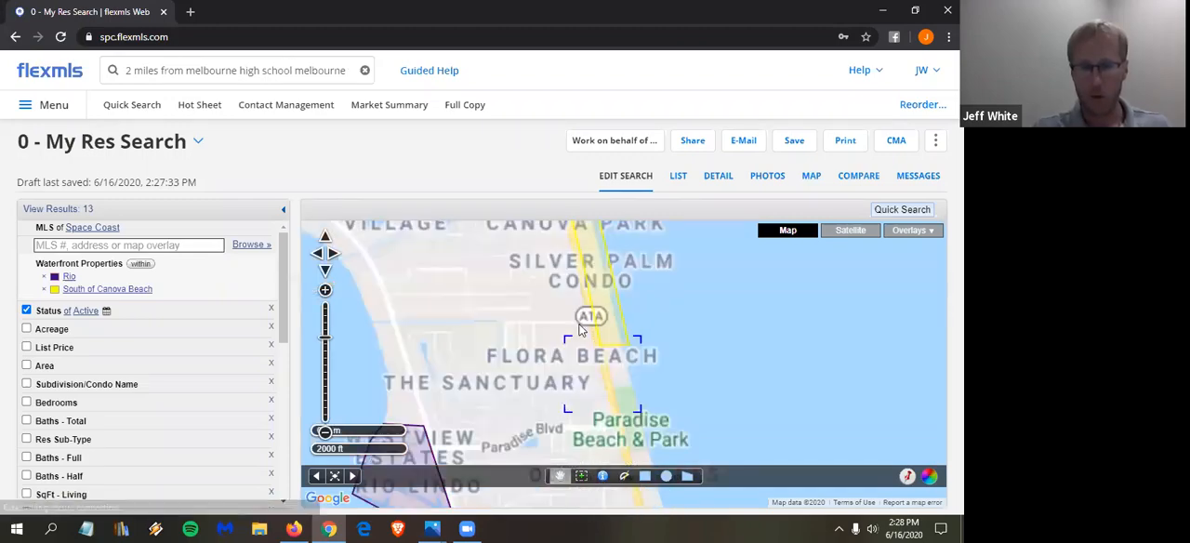
scroll(577, 330, "up", 2)
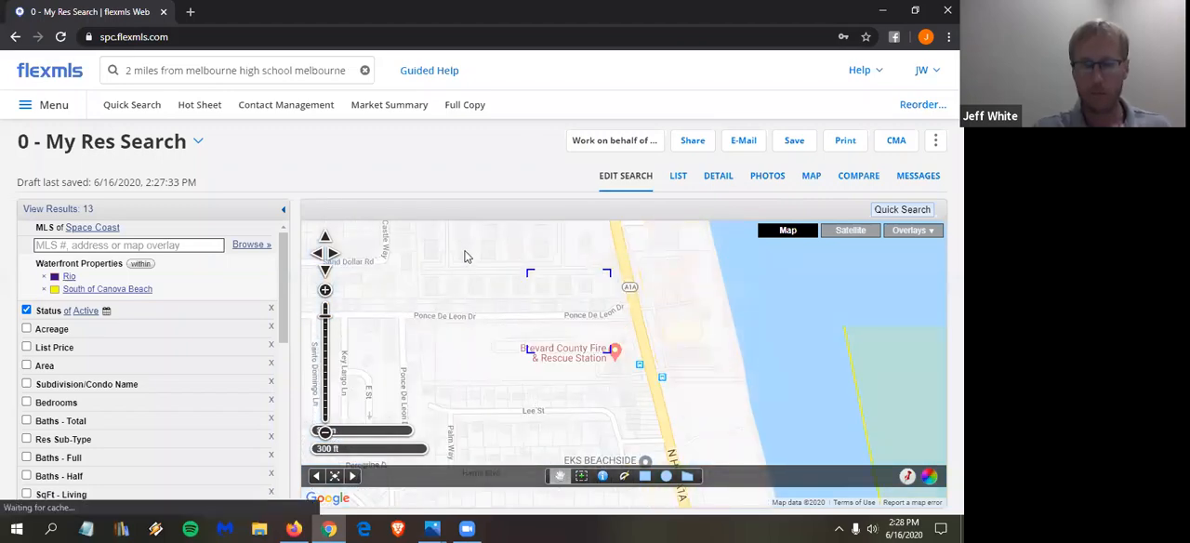
scroll(467, 265, "up", 2)
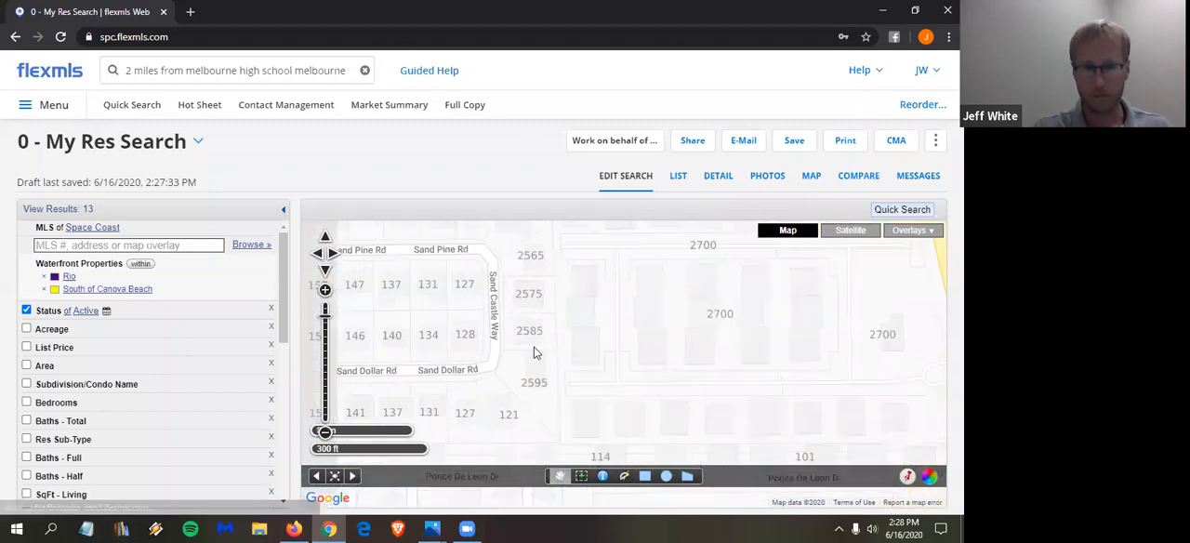
left_click(602, 478)
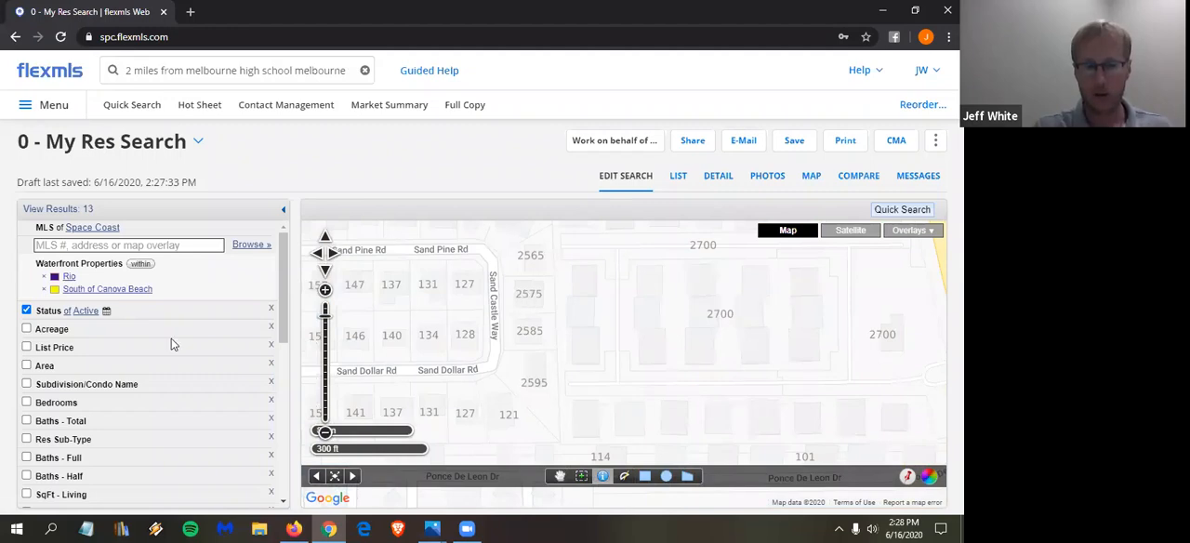
left_click(532, 296)
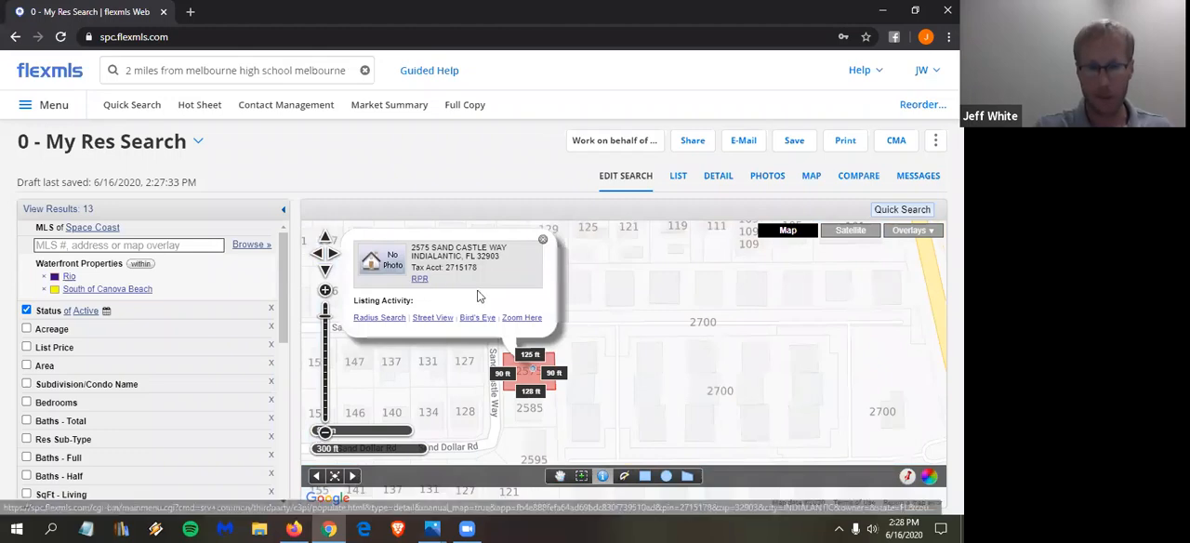
- View the details of the corner parcel on Sand Pine Rd, open its IMAPP tax info, and close its details on the map
left_click(465, 367)
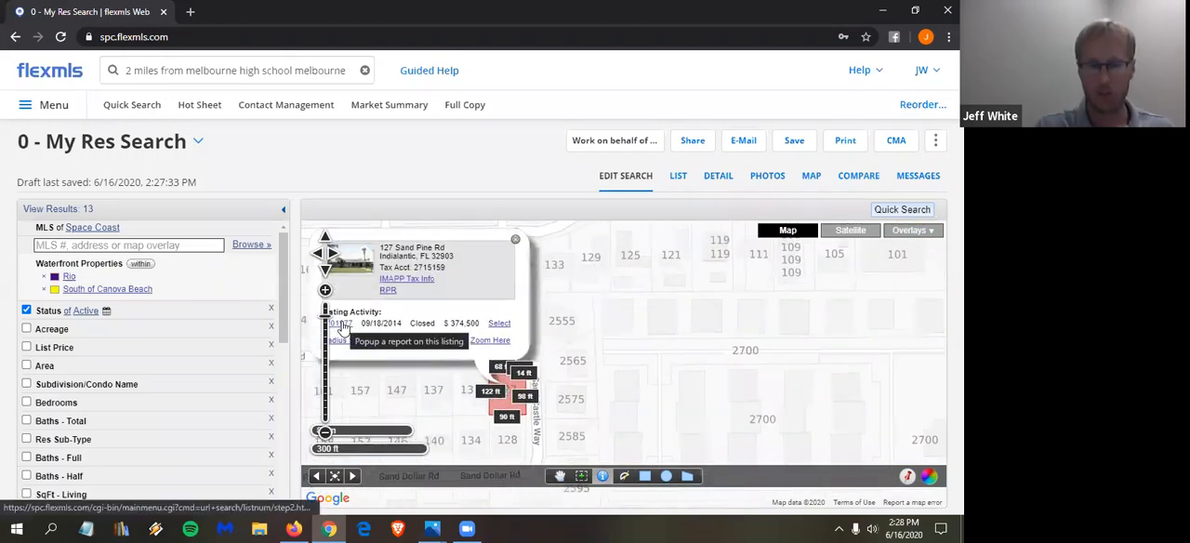
left_click(416, 280)
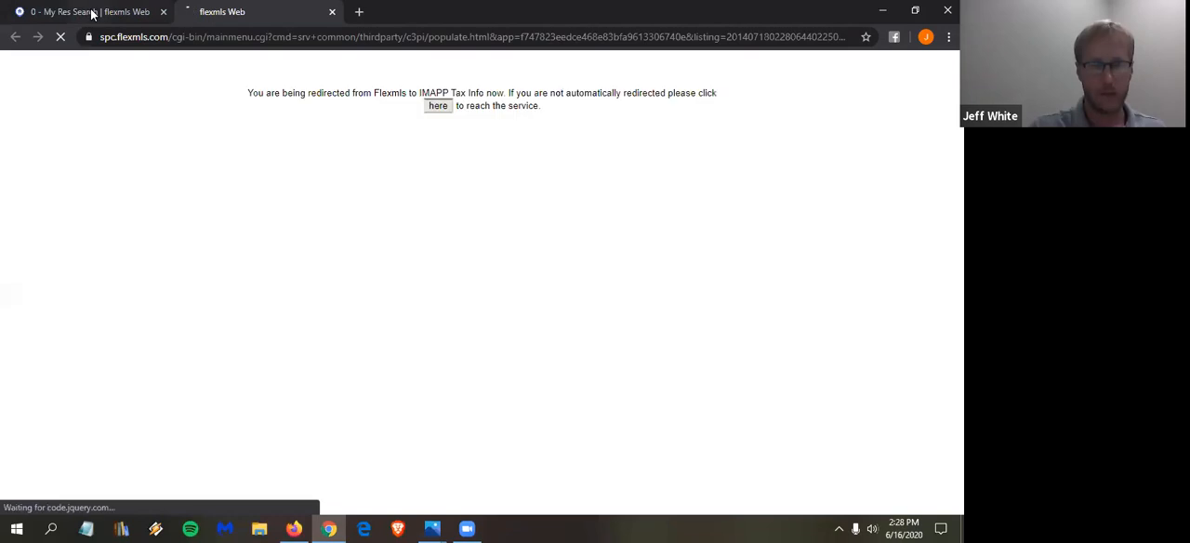
left_click(91, 11)
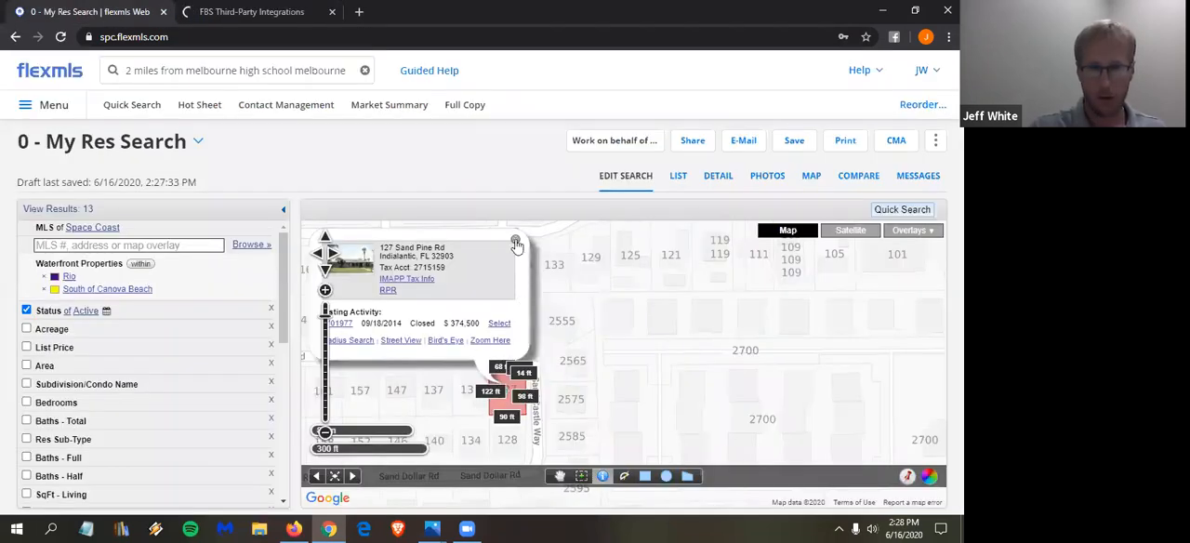
left_click(516, 240)
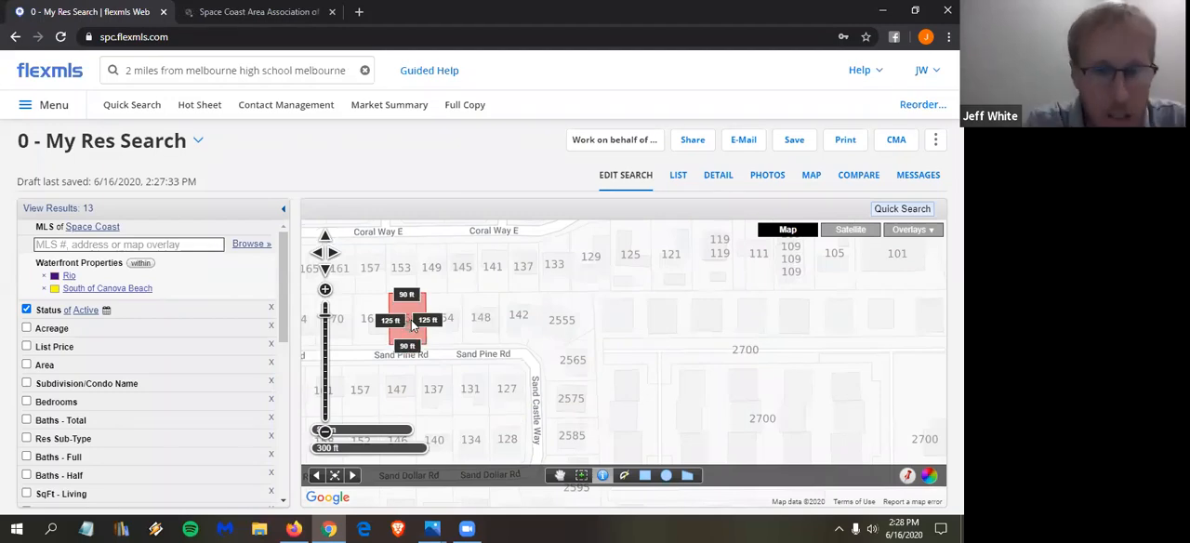
- Inspect the lot dimensions and listing activity of neighboring parcels on Sand Pine Rd, Coral Way E and Mercury Ct with Nosy Neighbor
left_click(412, 324)
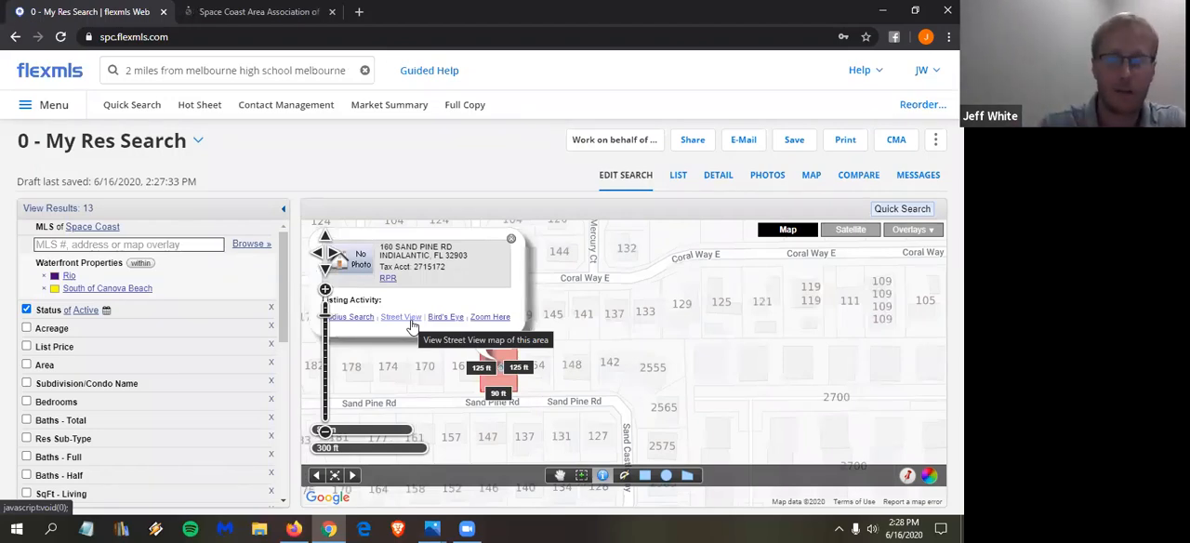
left_click(541, 321)
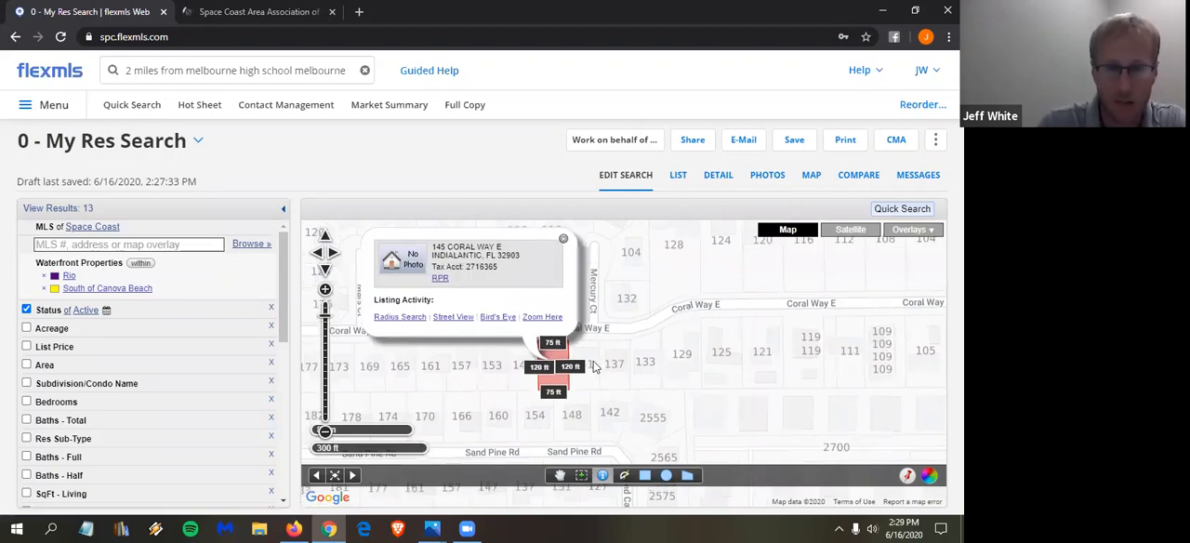
left_click(596, 367)
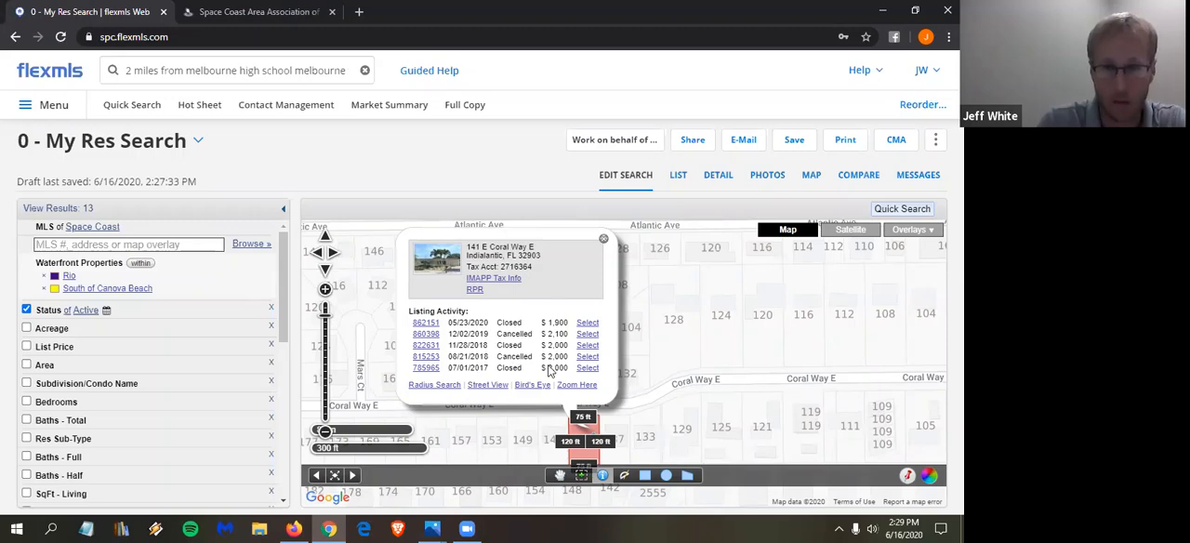
left_click(605, 242)
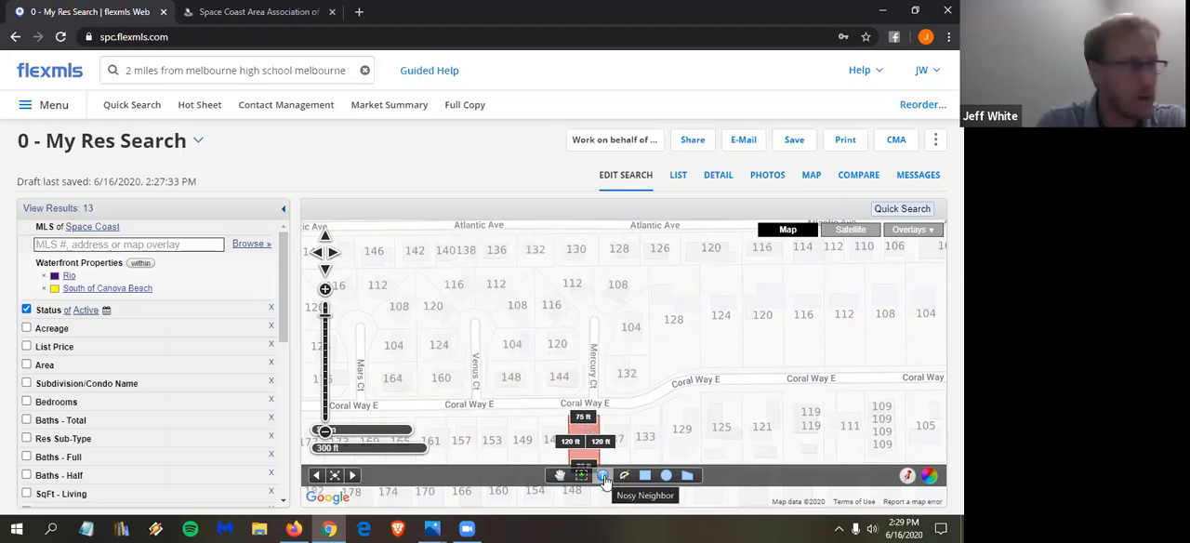
left_click(603, 477)
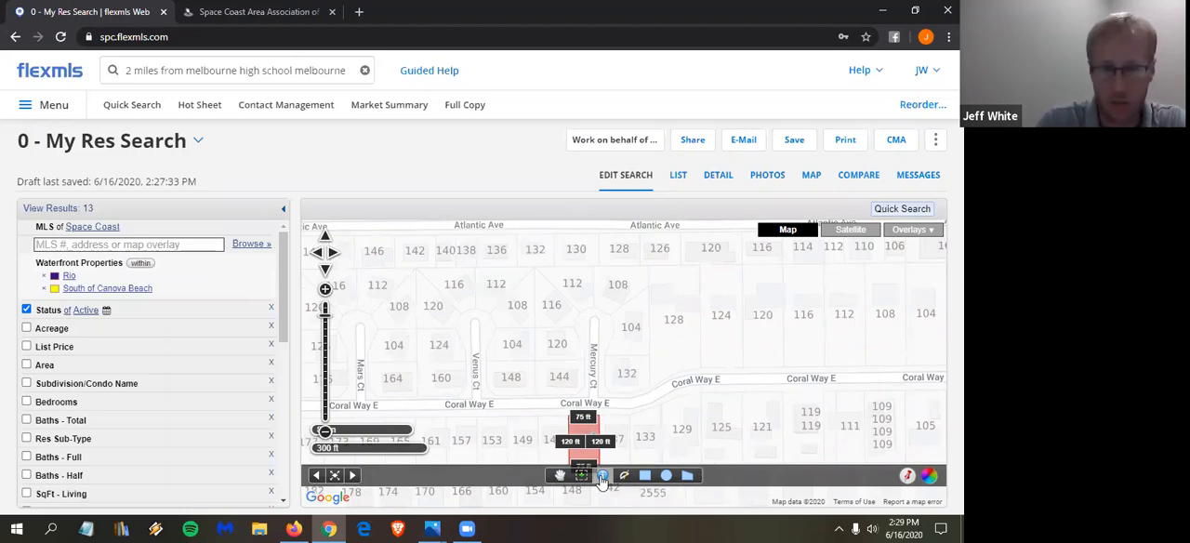
left_click(617, 288)
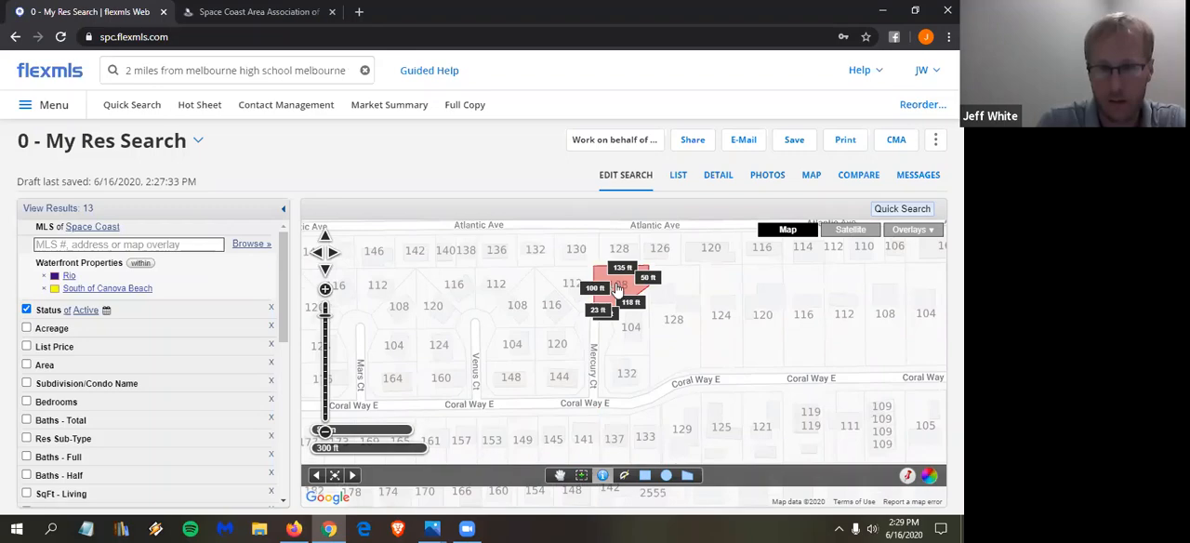
- Switch to the IMAPP tax report, examine the parcel map's listing flags, and open the property information for a closed listing on Coral Way E
left_click(261, 22)
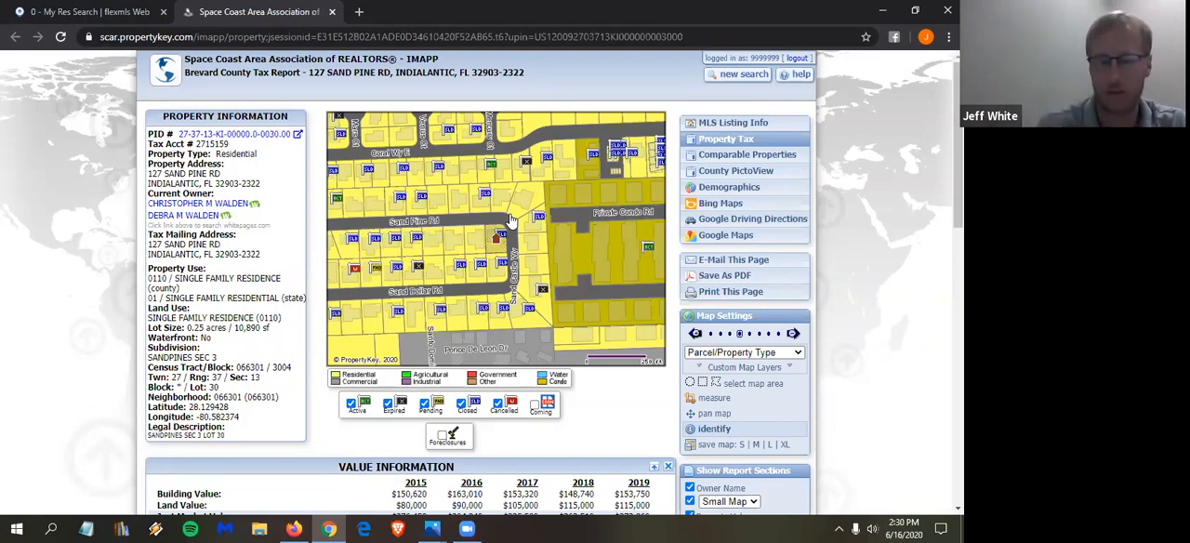
mouse_move(490, 211)
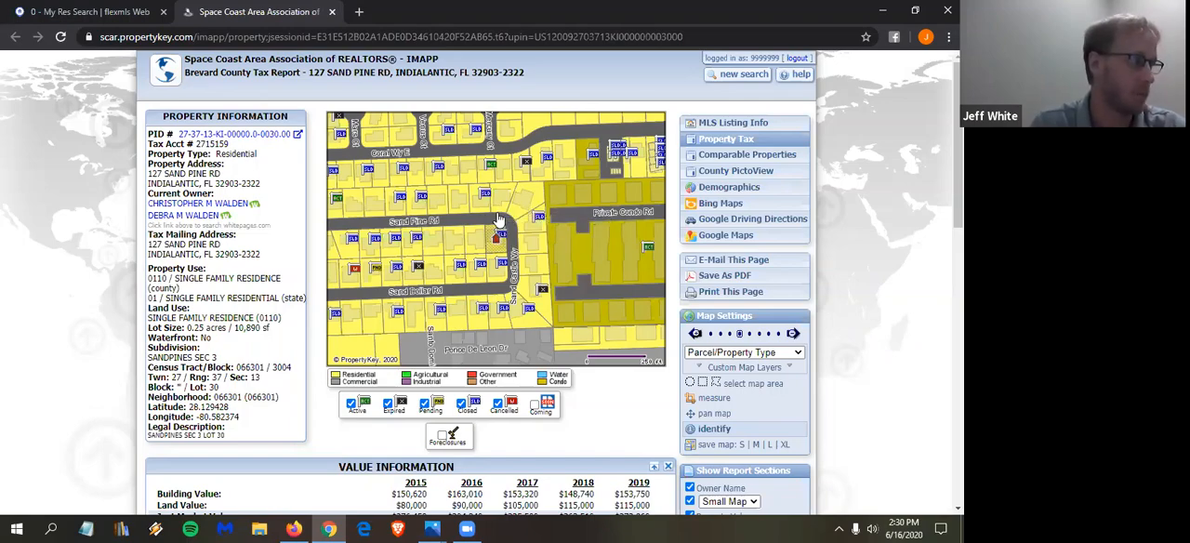
mouse_move(401, 309)
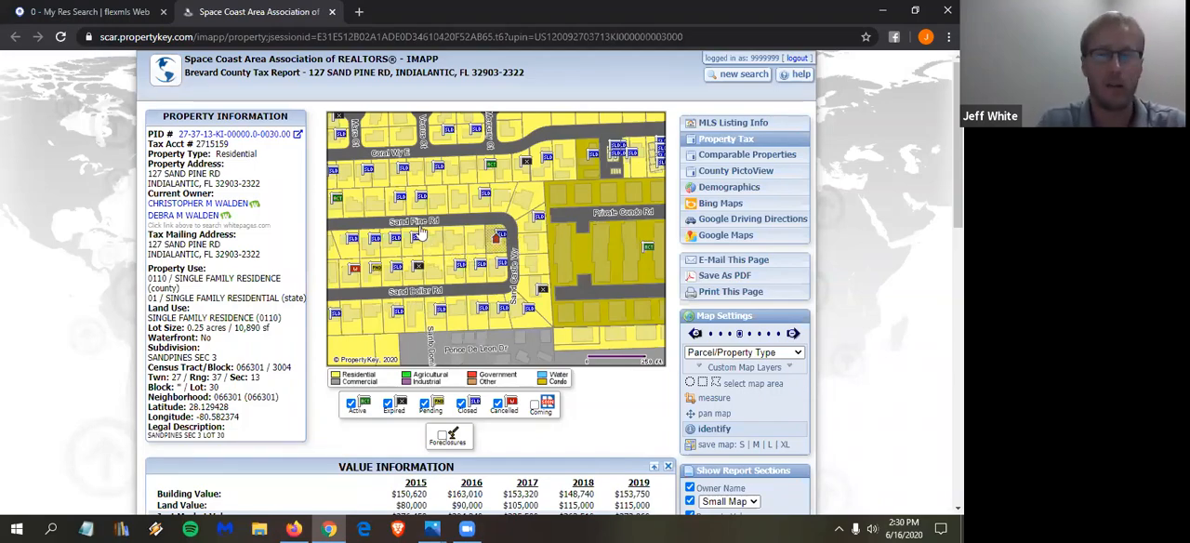
mouse_move(434, 182)
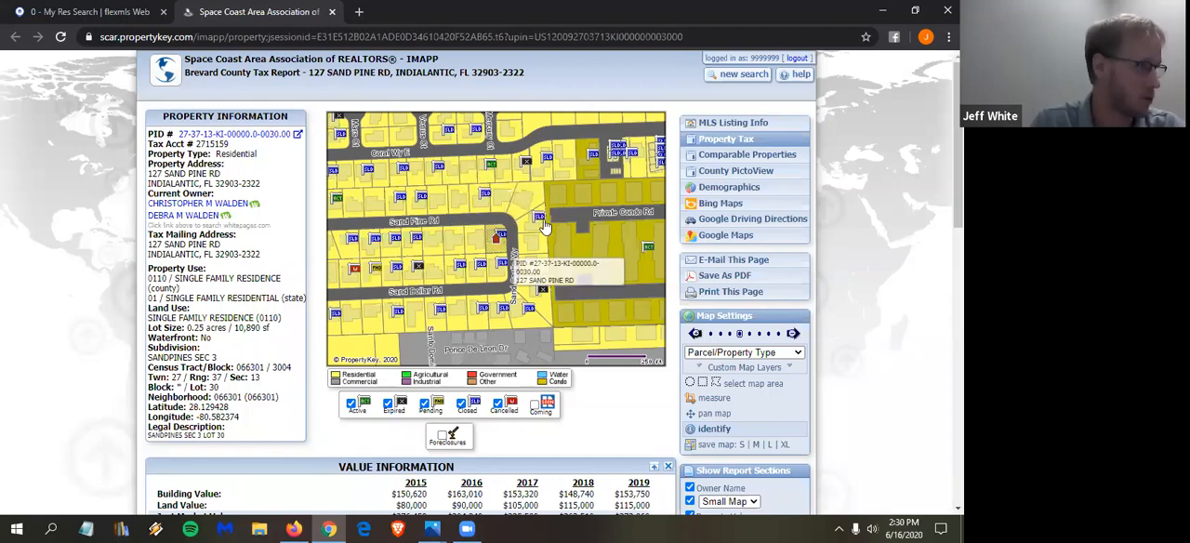
mouse_move(547, 227)
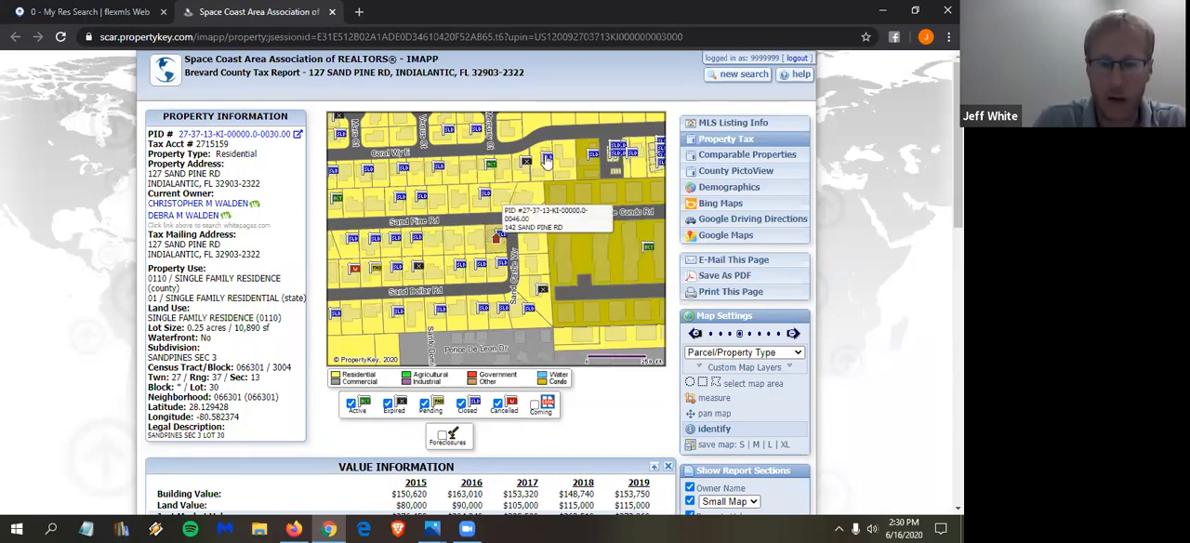
mouse_move(592, 159)
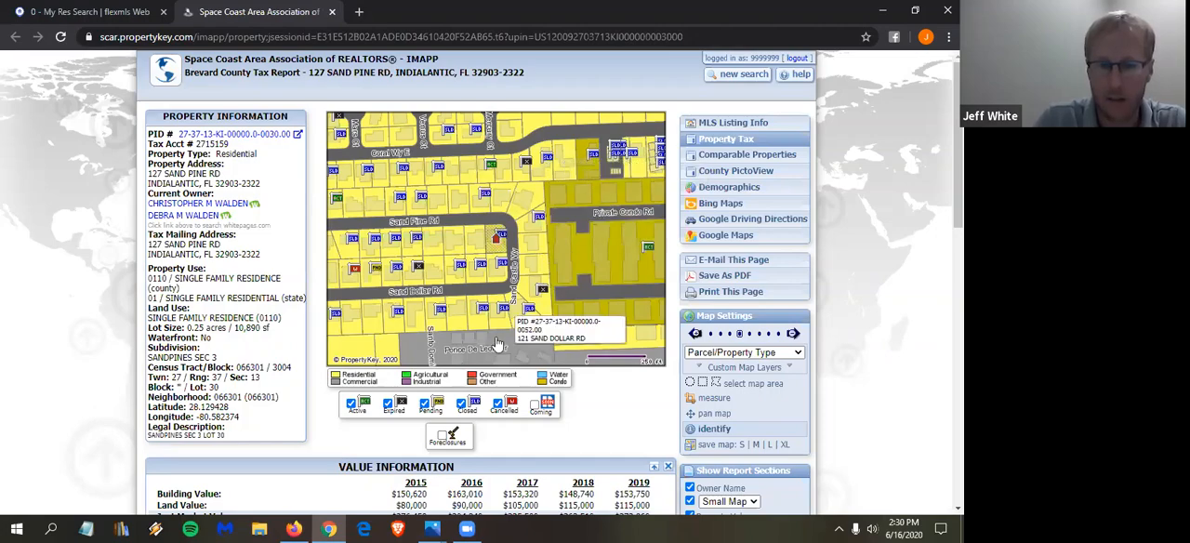
mouse_move(343, 162)
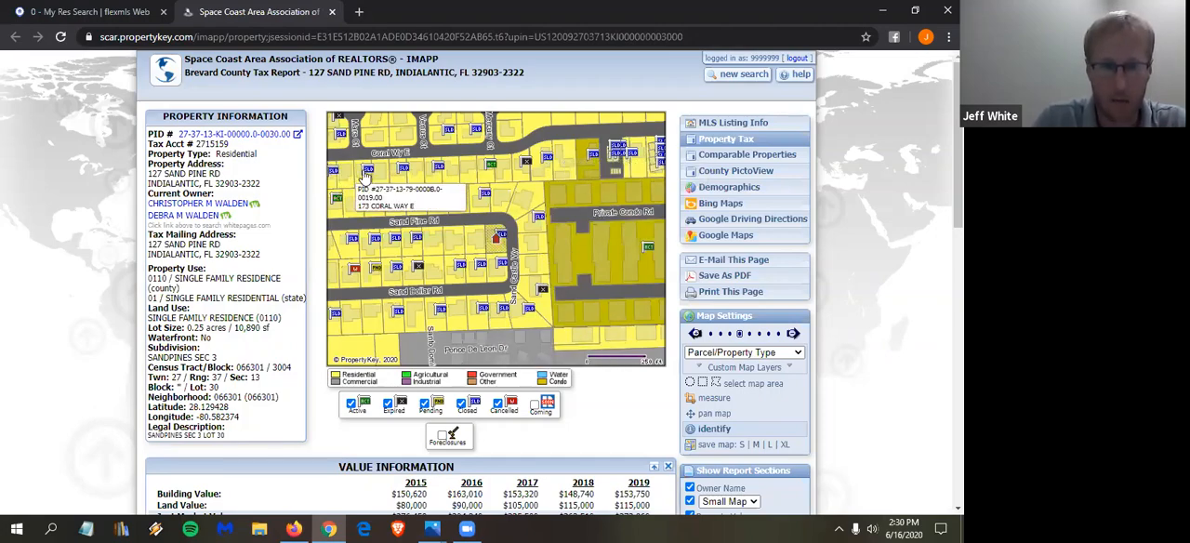
mouse_move(370, 176)
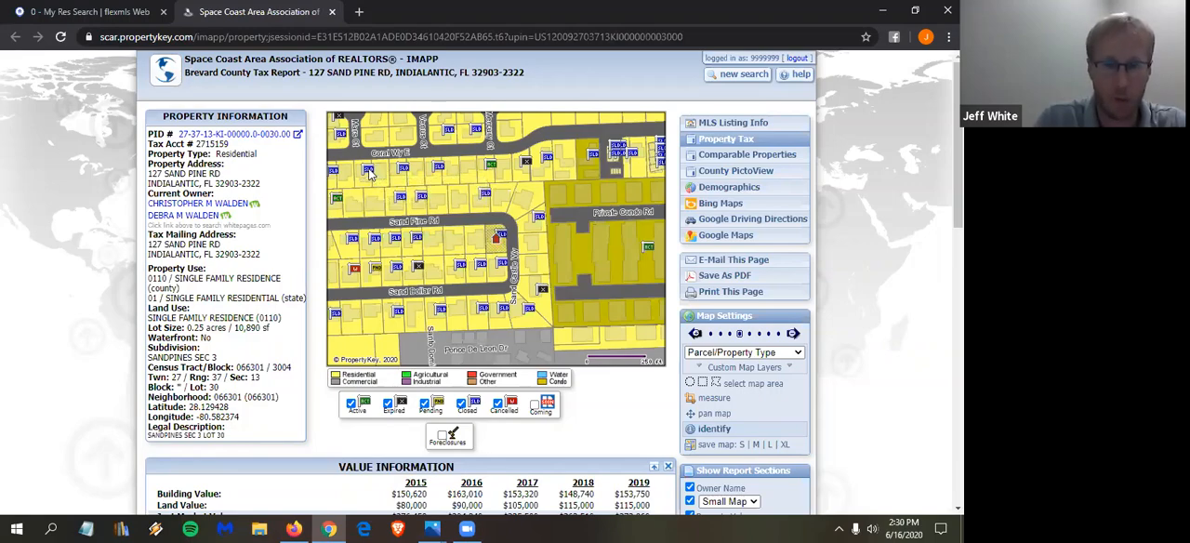
left_click(370, 172)
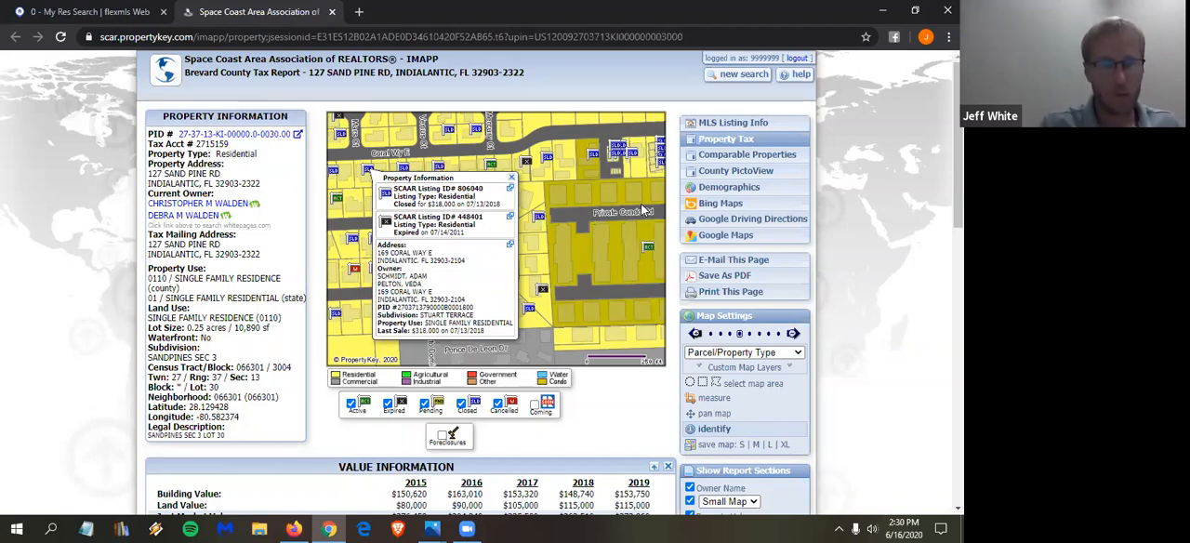
- Return to the flexmls search, review the available map overlays, and show the wider beachside area
key("ctrl+Tab")
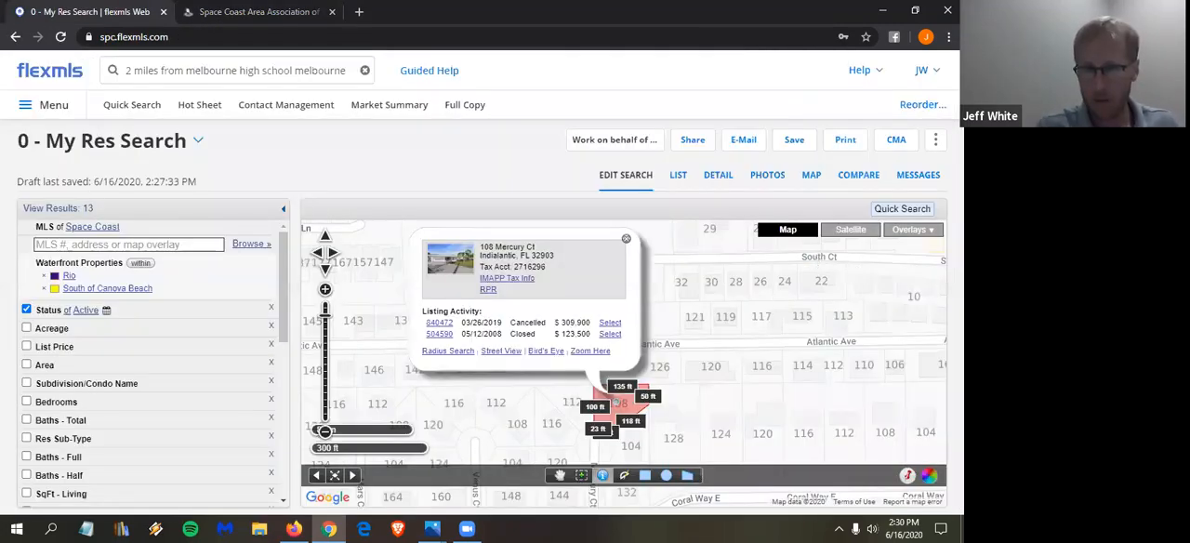
left_click(933, 231)
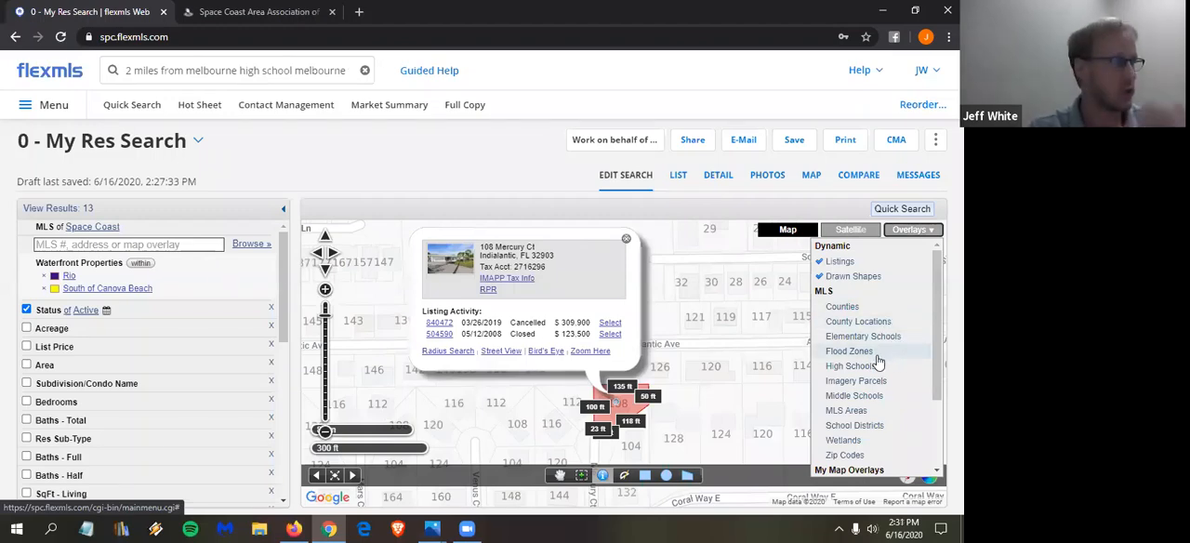
left_click(325, 431)
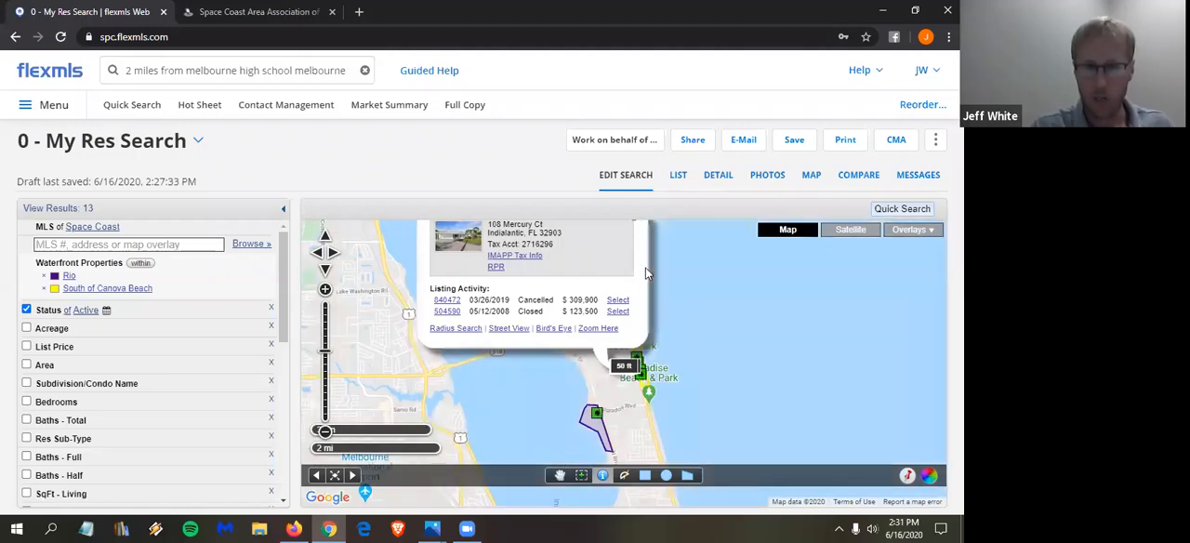
scroll(646, 268, "up", 1)
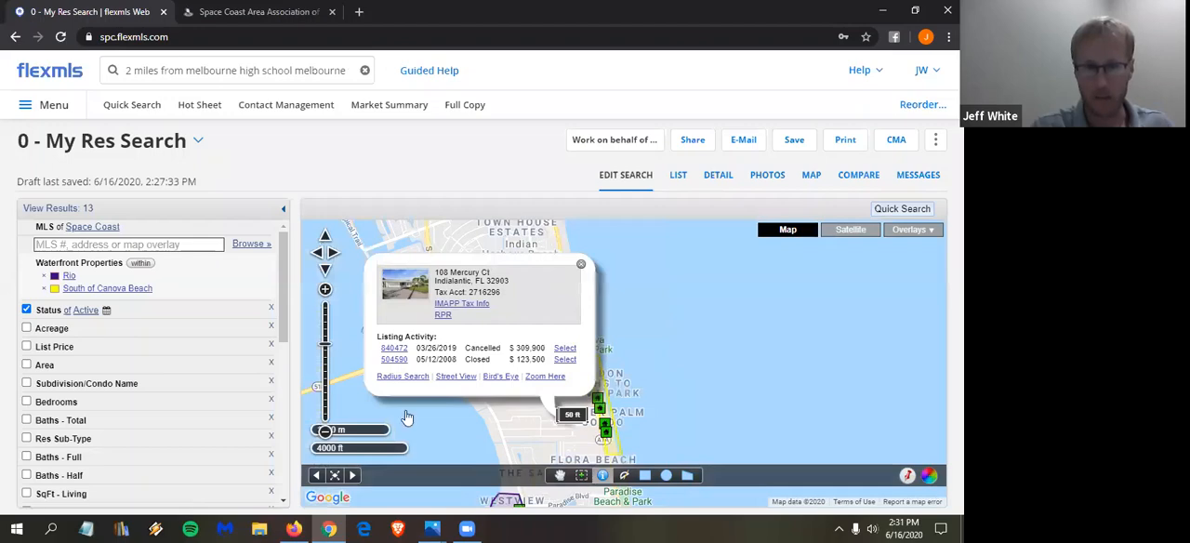
- Display the High Schools overlay on the map and show the school zones from Viera down to Palm Bay
left_click(325, 431)
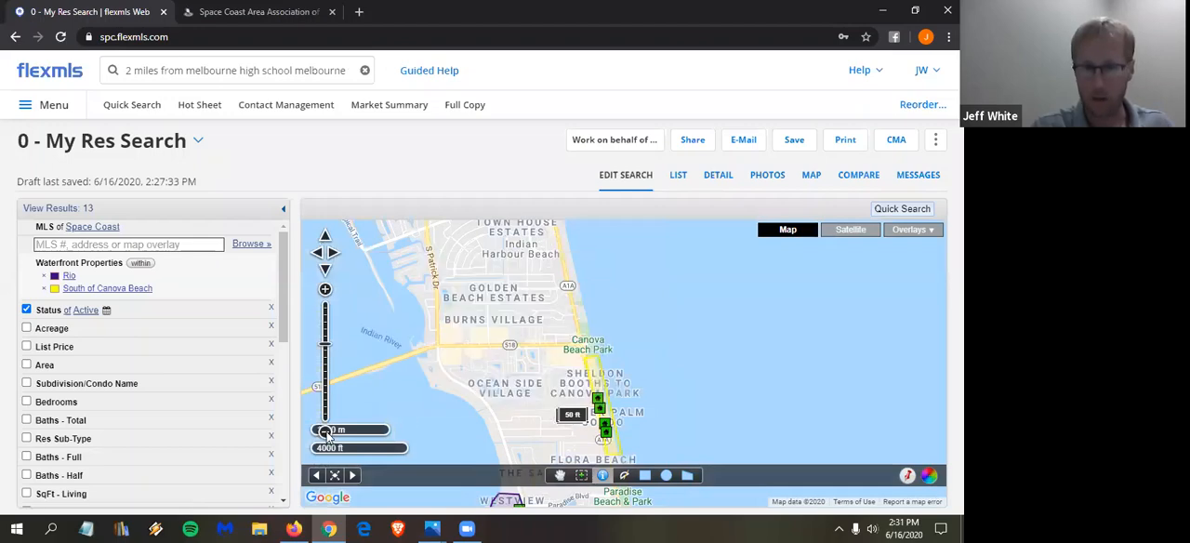
left_click(933, 236)
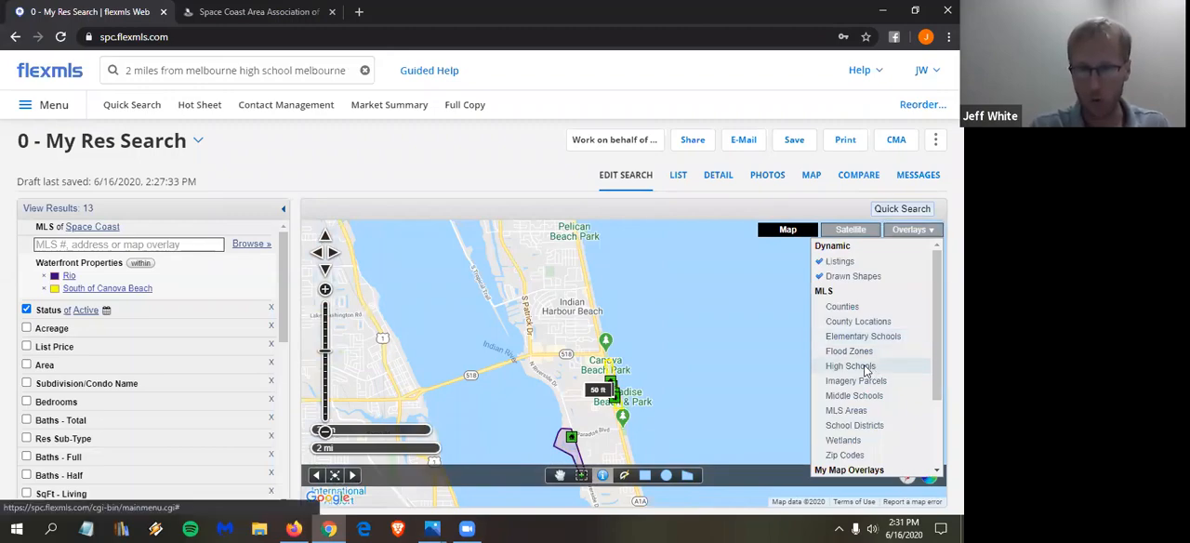
left_click(850, 367)
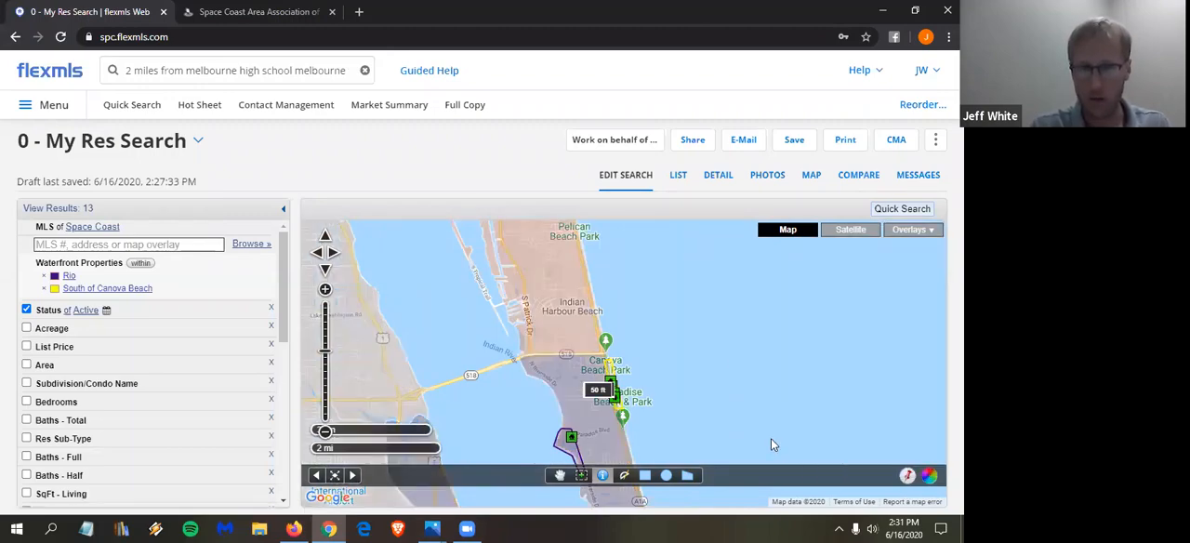
left_click_drag(708, 316, 771, 438)
scroll(655, 343, "down", 1)
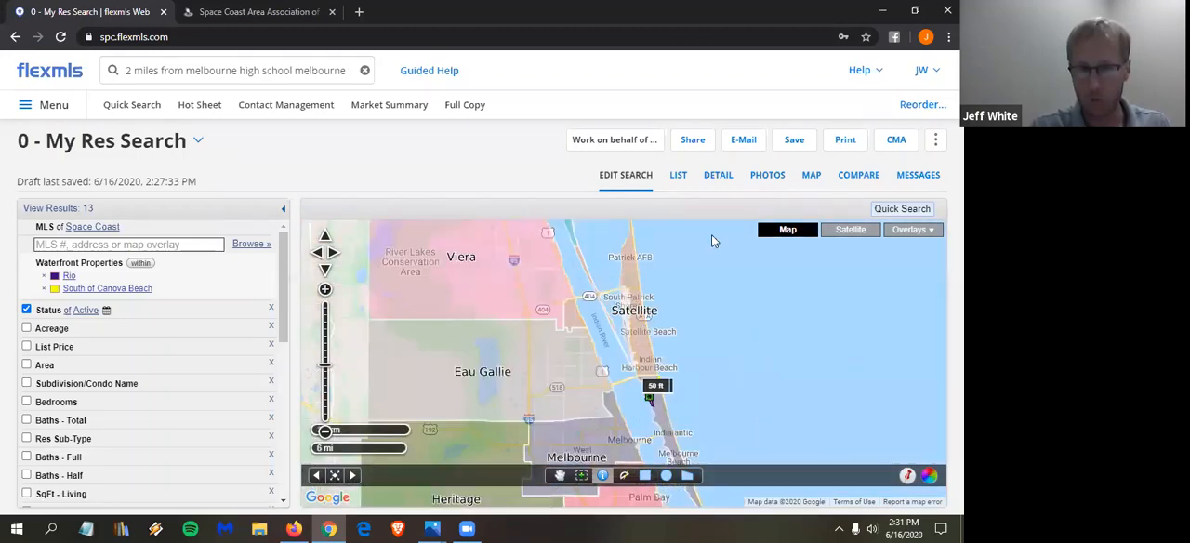
left_click_drag(674, 451, 649, 322)
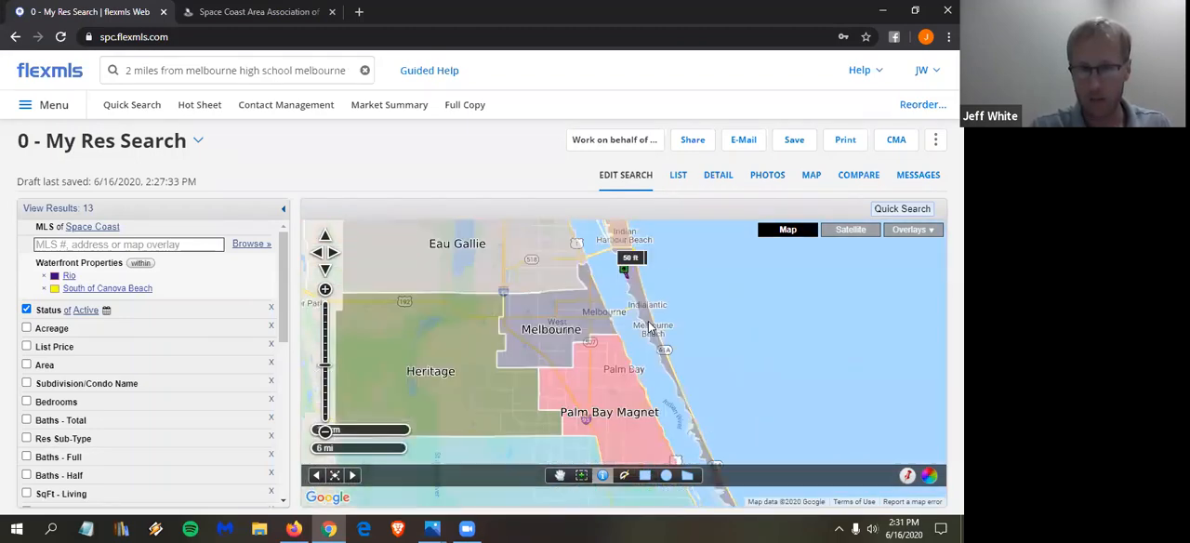
- Add the Flood Zones overlay to the map, then remove it again
left_click(934, 233)
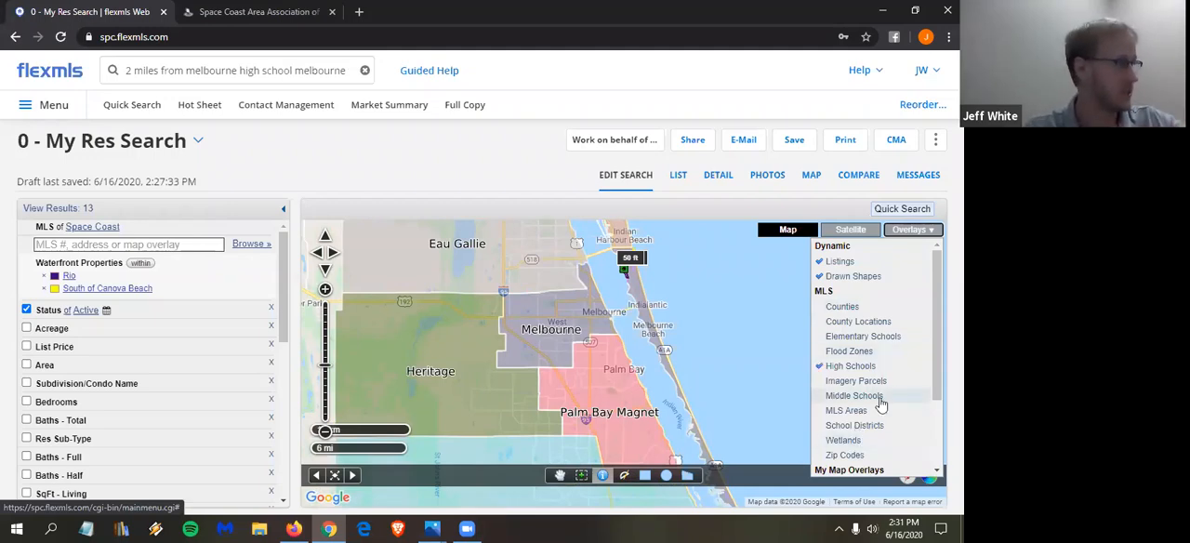
left_click(849, 351)
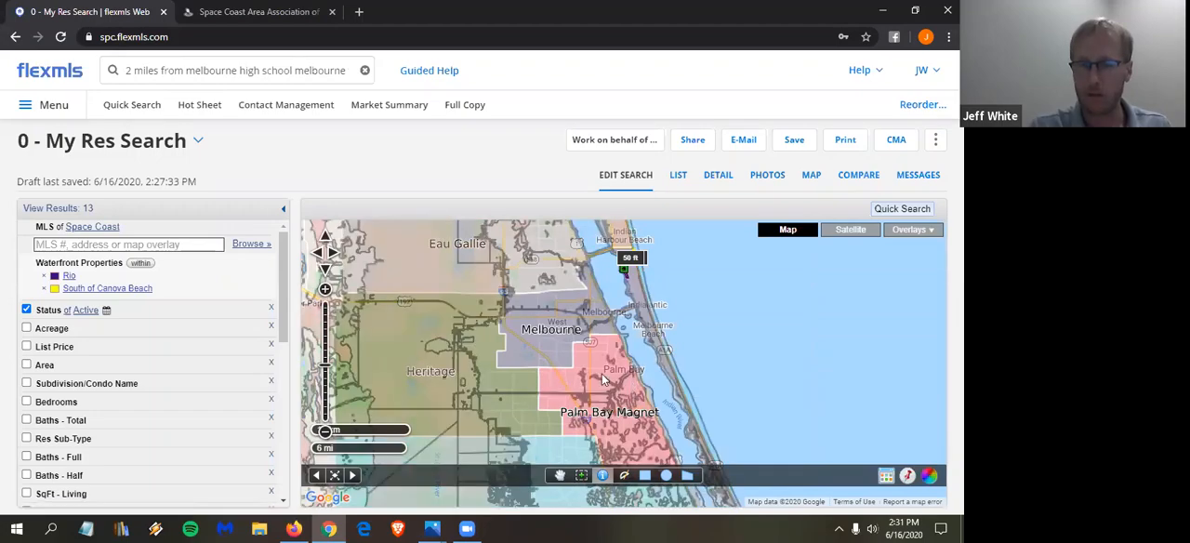
left_click(930, 232)
left_click(856, 351)
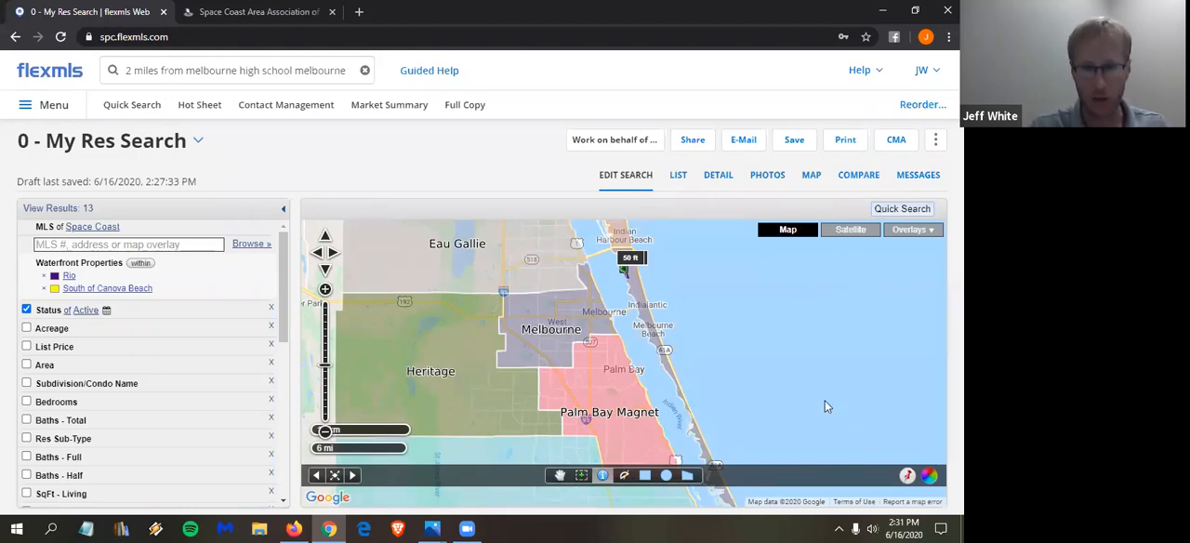
- Review the remaining MLS overlays and the saved My Map Overlays, then close the list
left_click(930, 232)
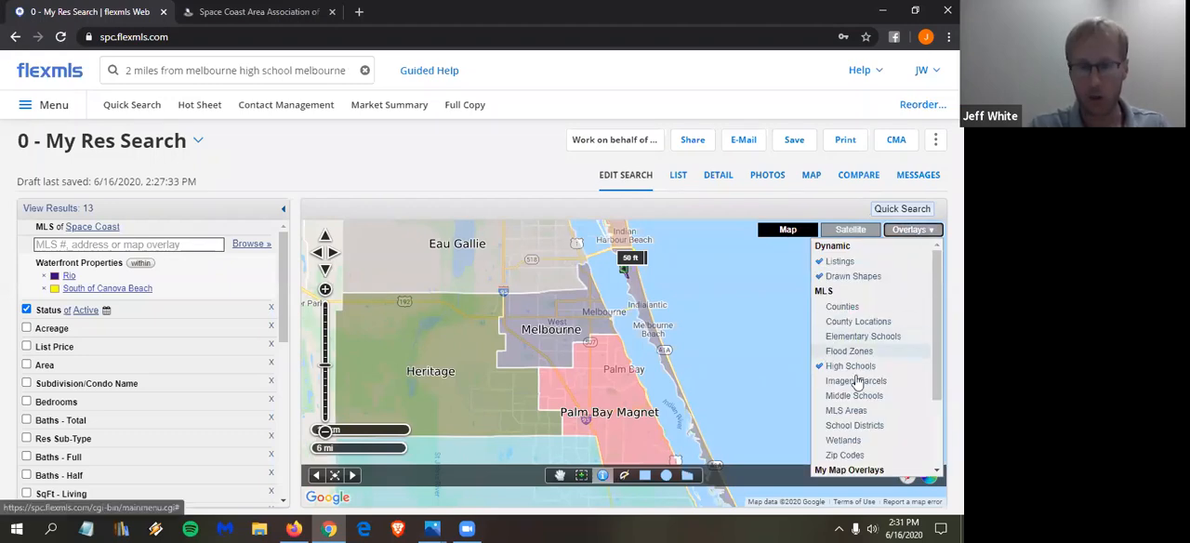
scroll(836, 388, "down", 2)
scroll(832, 372, "up", 1)
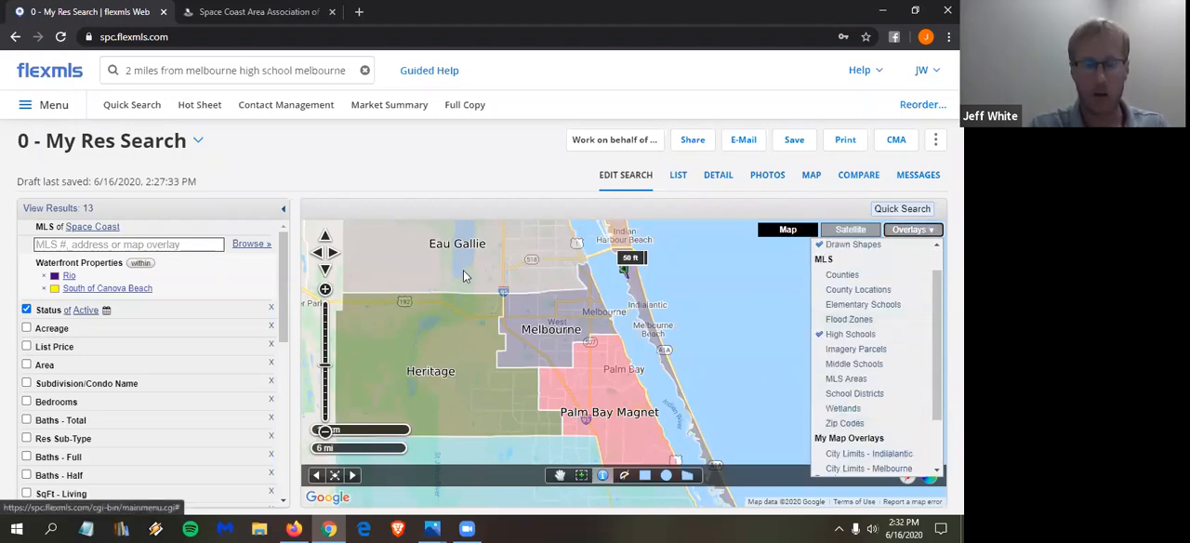
left_click(513, 386)
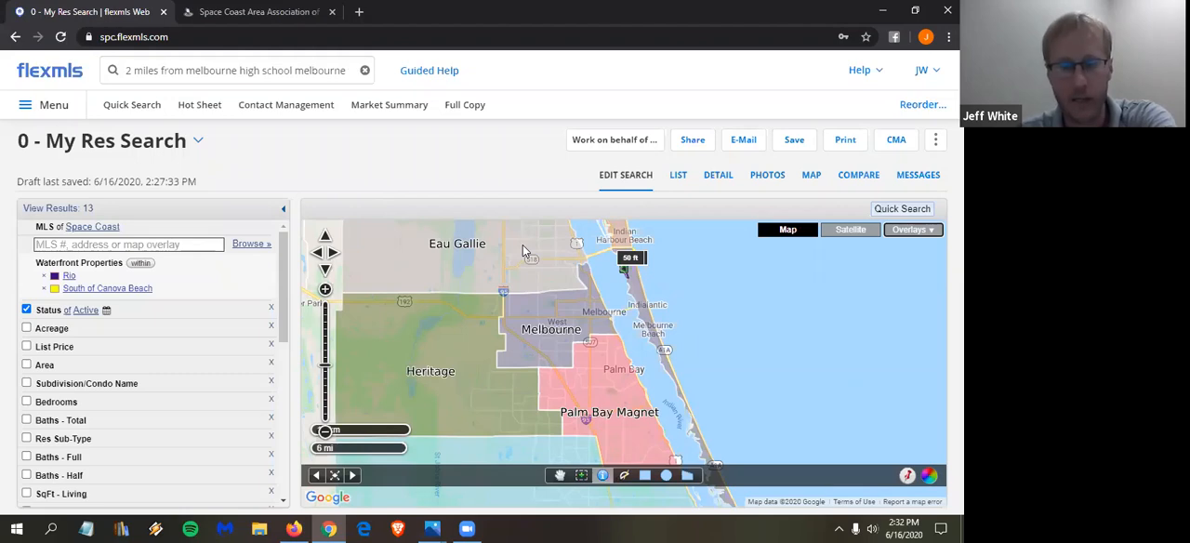
- Switch to Paint and paste the clipboard contents into the blank canvas
left_click(53, 527)
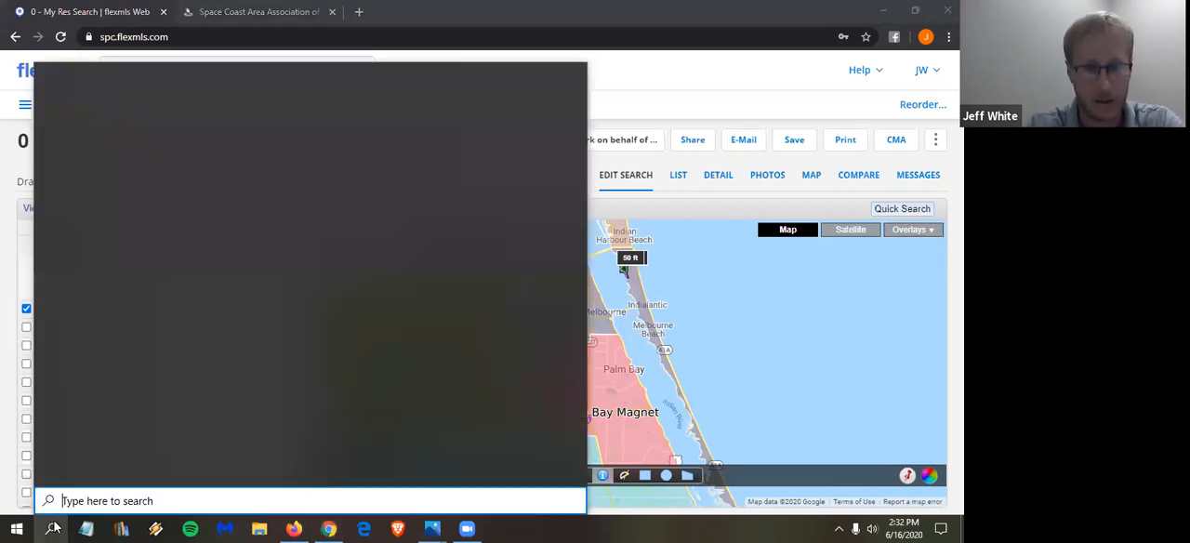
type("paint")
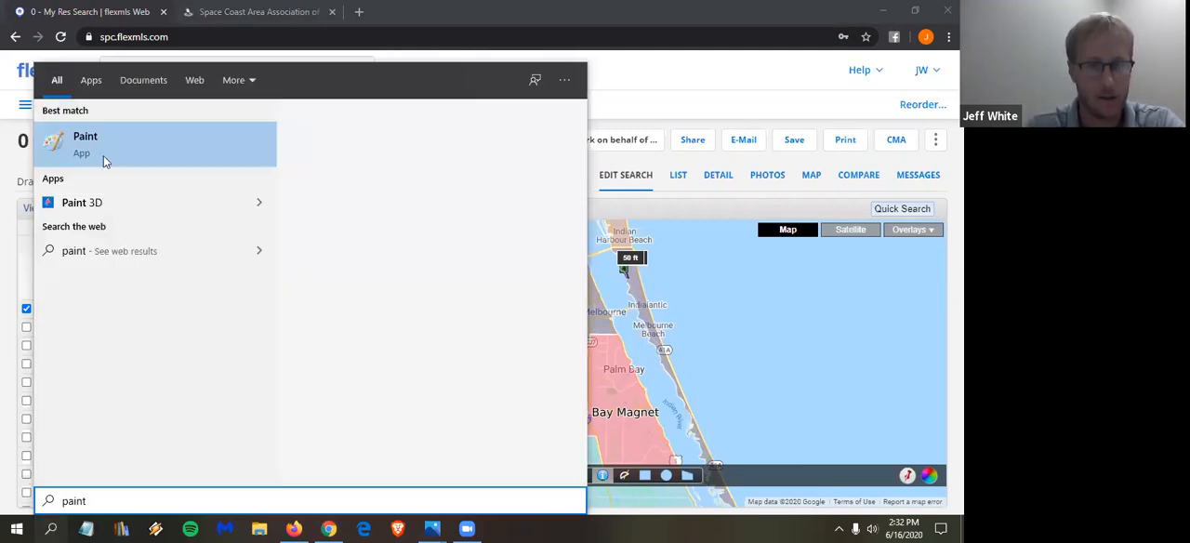
left_click(103, 149)
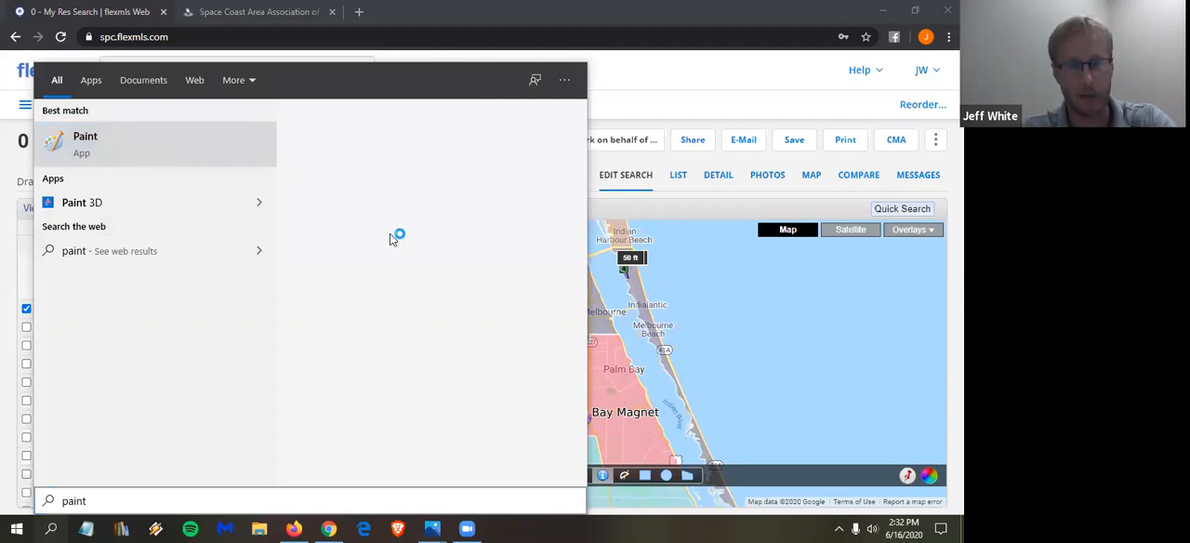
left_click_drag(449, 248, 464, 257)
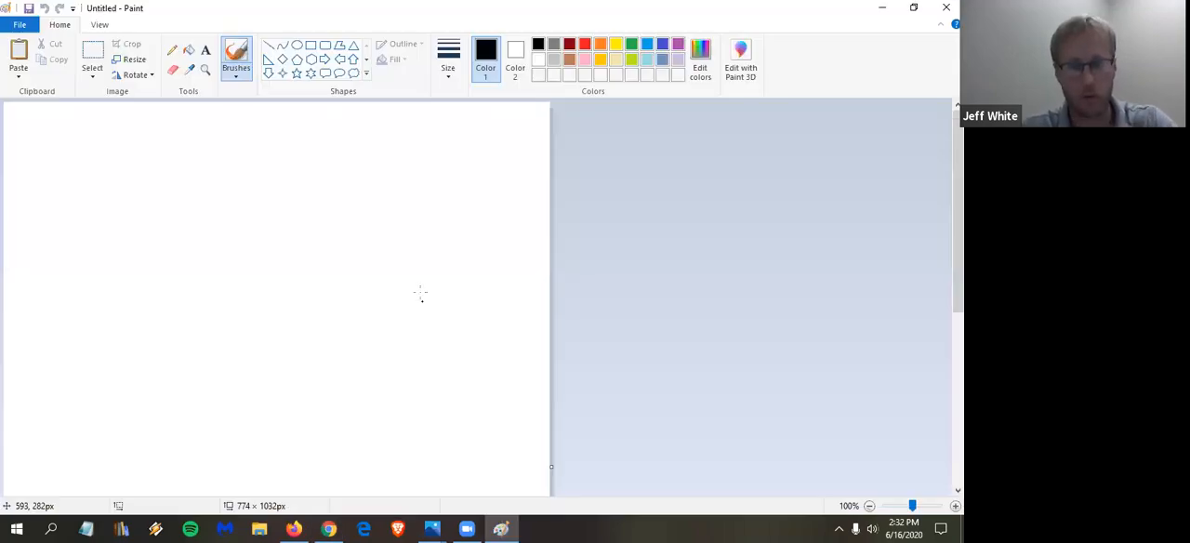
key("ctrl+v")
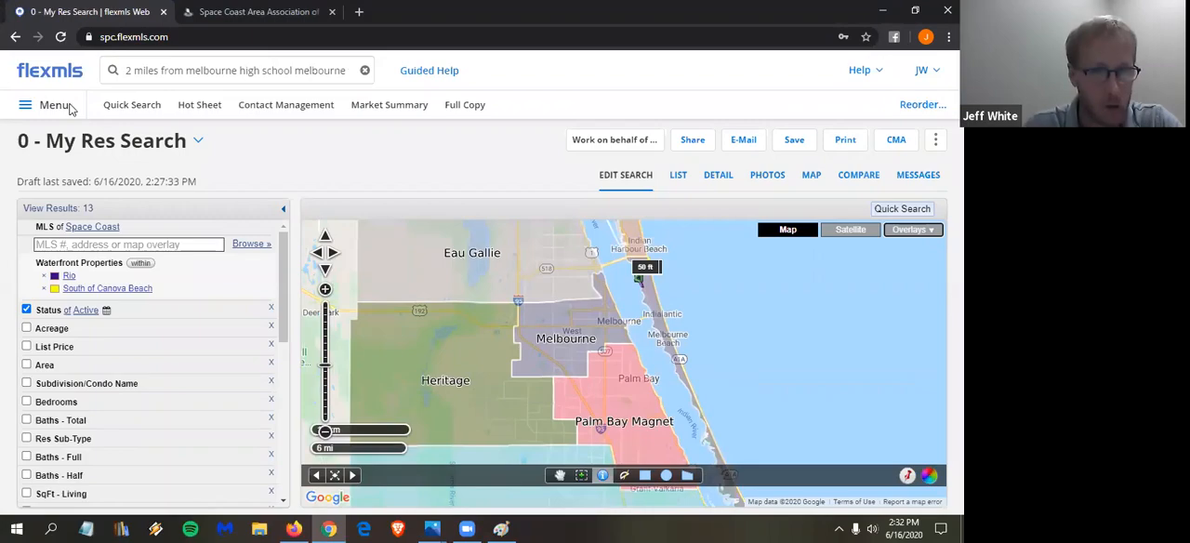
- Return to flexmls, open the MLS Intranet page and expand the Other Files group
left_click(71, 109)
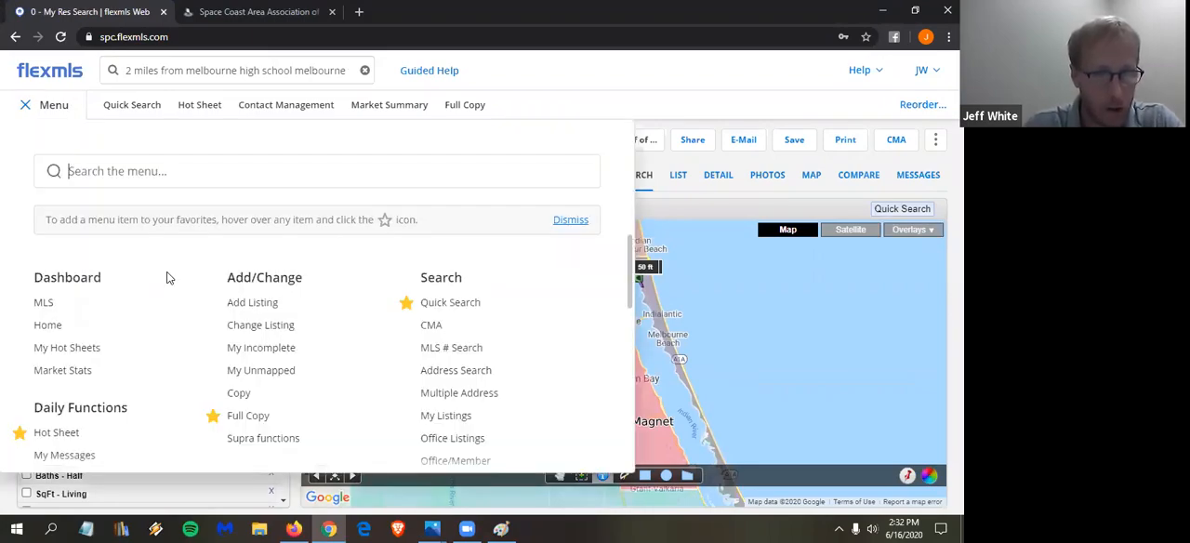
left_click(78, 381)
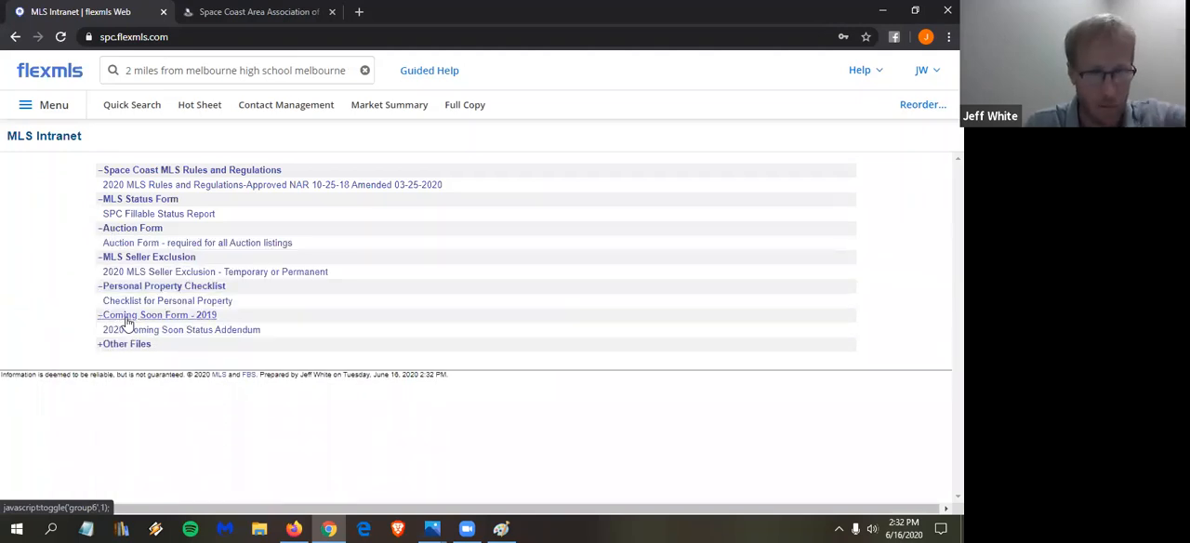
left_click(131, 345)
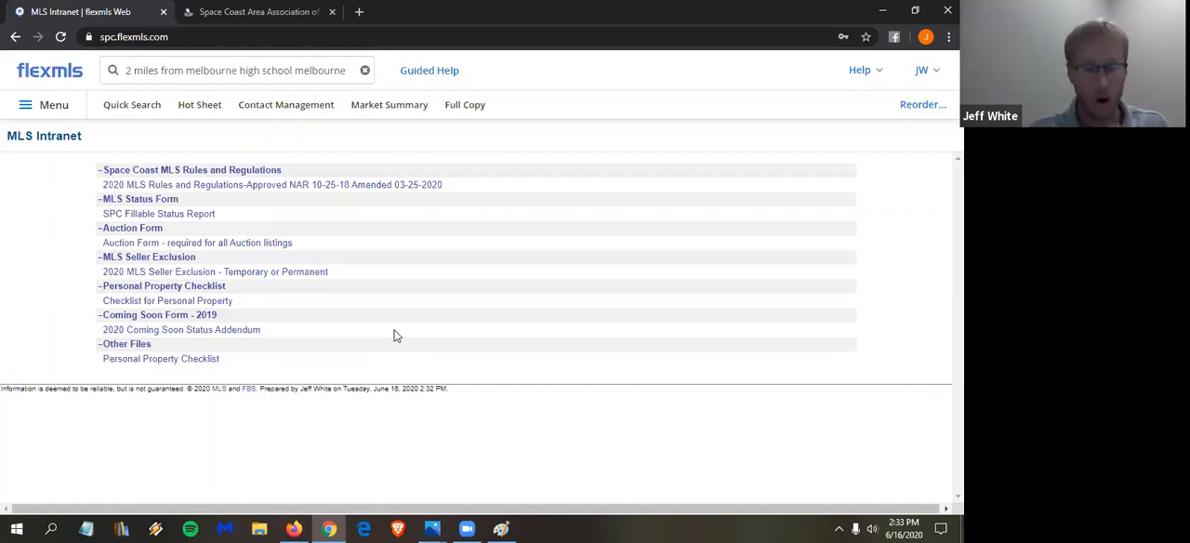
- Replace the search text with the class contact's e-mail address
left_click(259, 68)
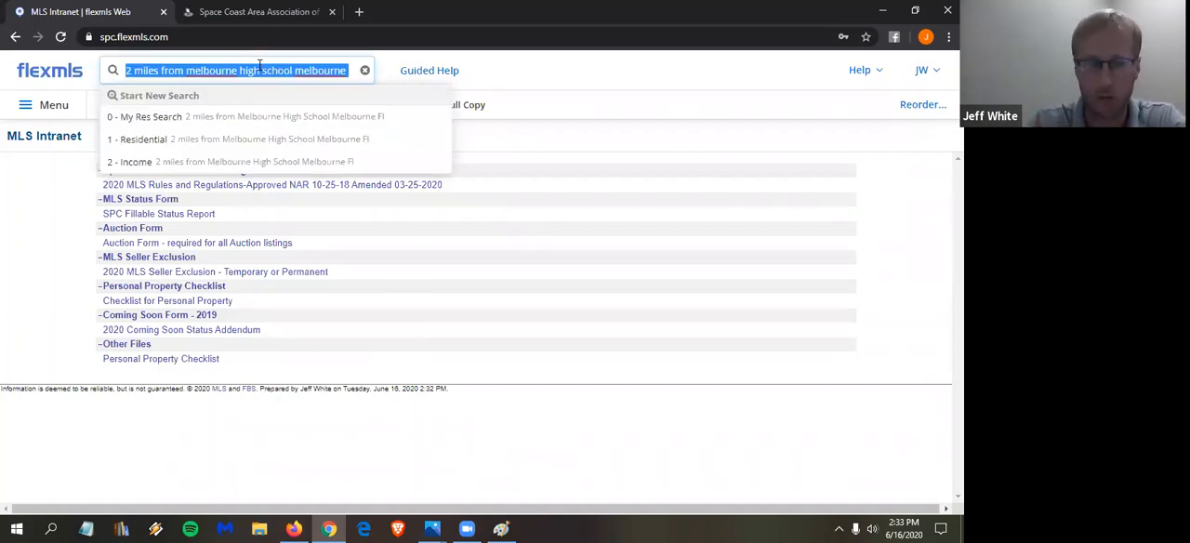
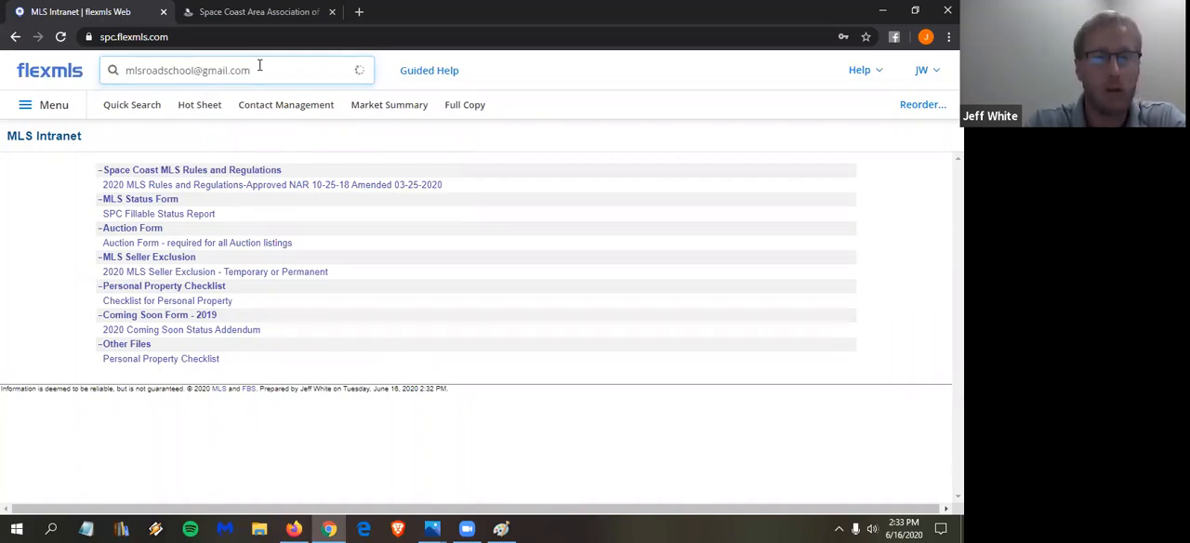